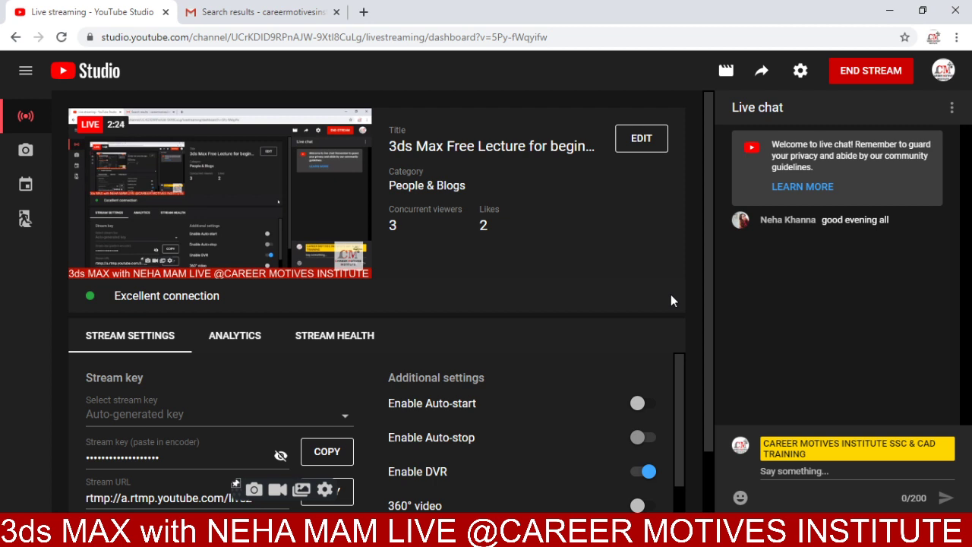
# - Return to Gmail, open the 'drawing for 3d' email, and download its DWG attachment
pyautogui.click(890, 9)
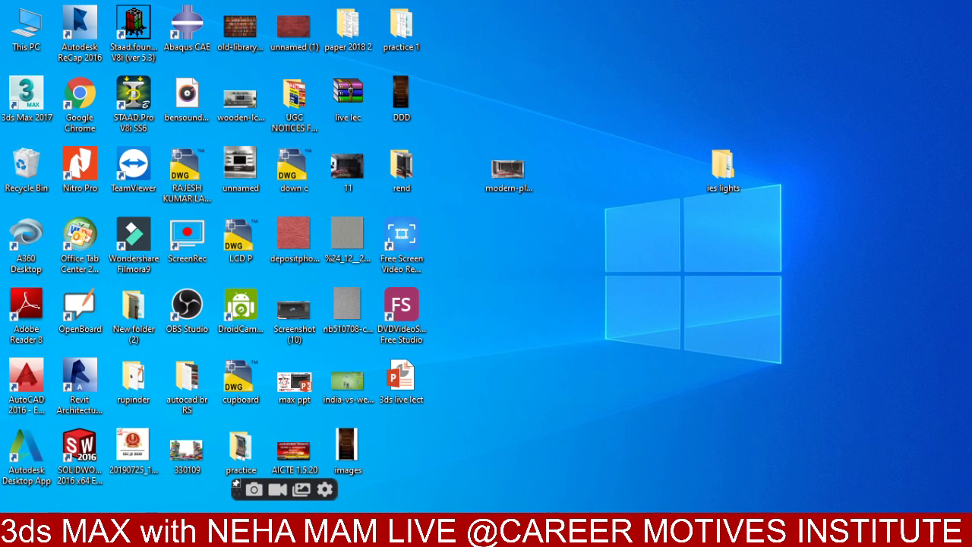
pyautogui.hotkey('alt', 'Tab')
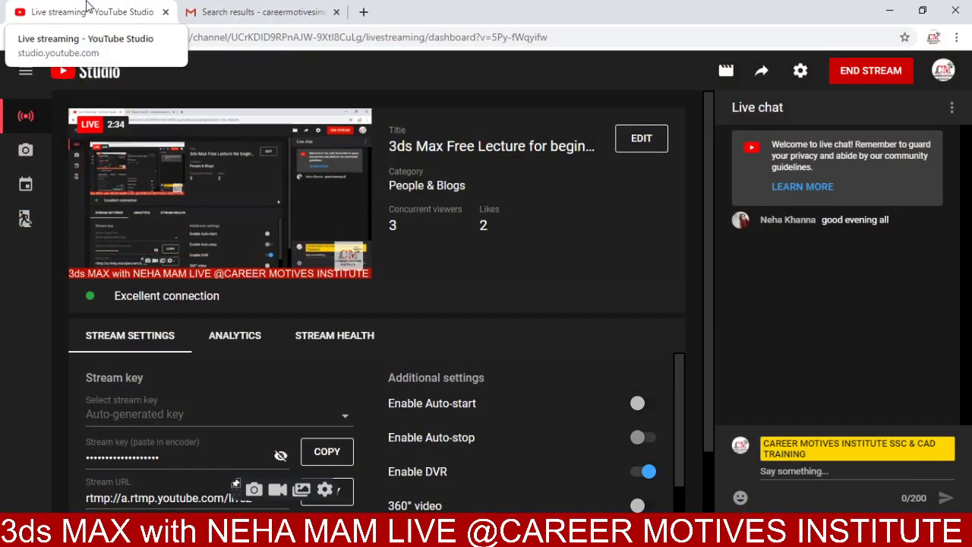
pyautogui.click(247, 11)
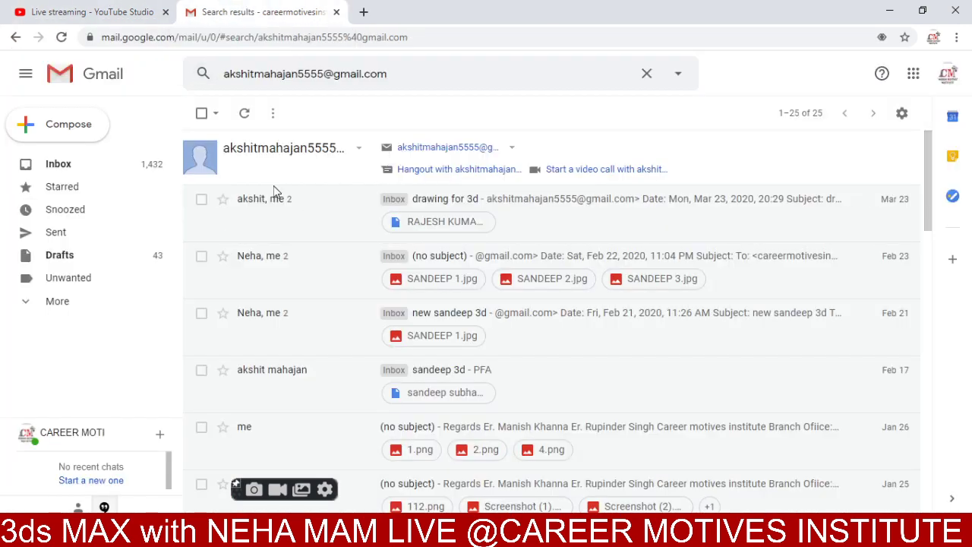
pyautogui.click(306, 225)
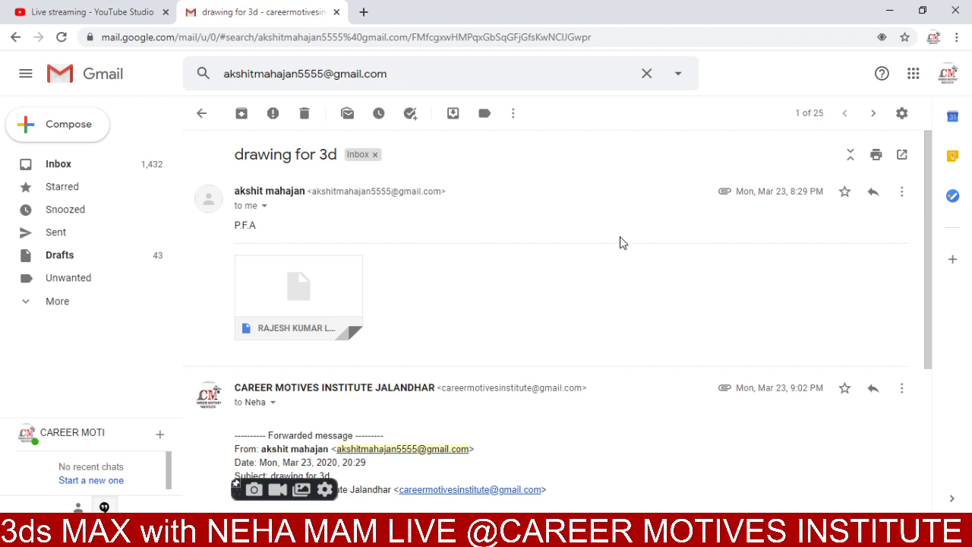
pyautogui.moveTo(270, 326)
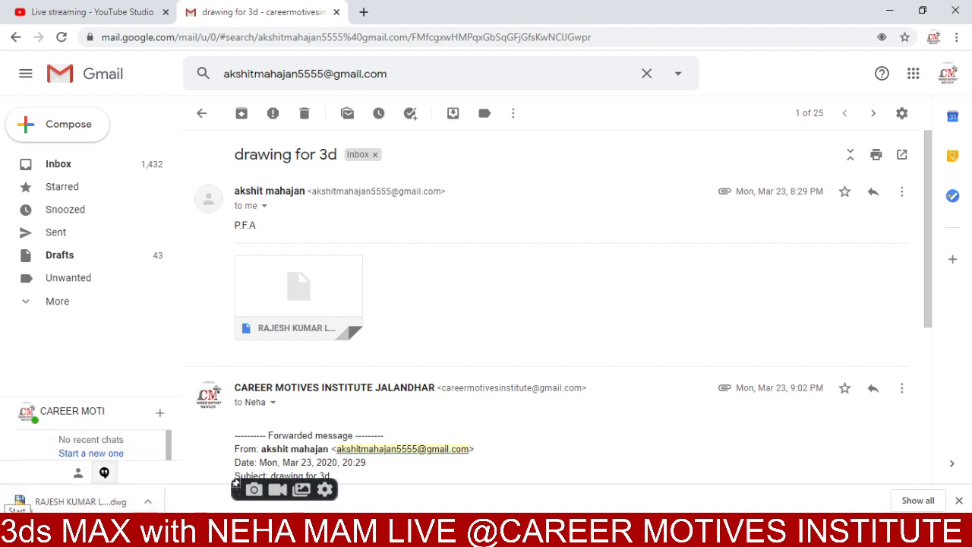
pyautogui.click(148, 501)
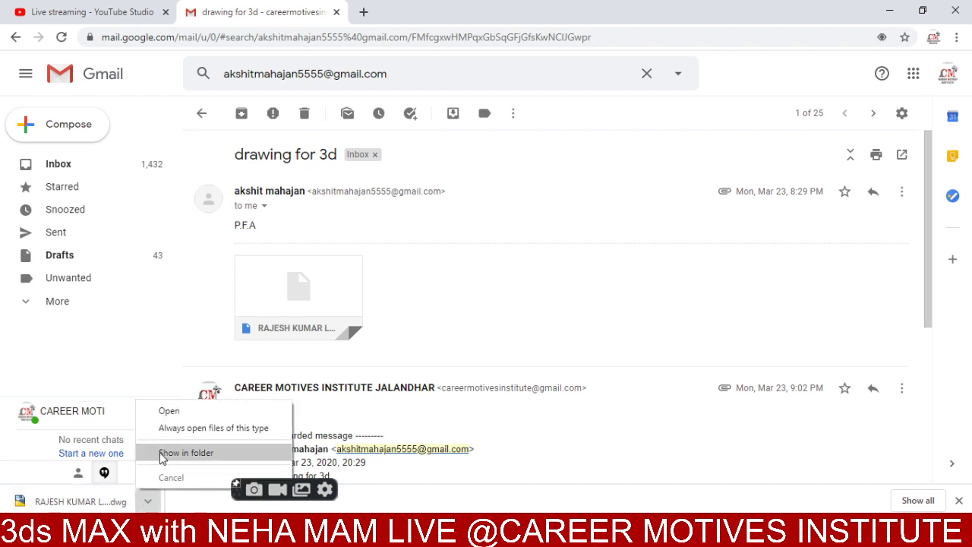
# - Show the downloaded DWG drawing in its folder and copy it
pyautogui.click(185, 452)
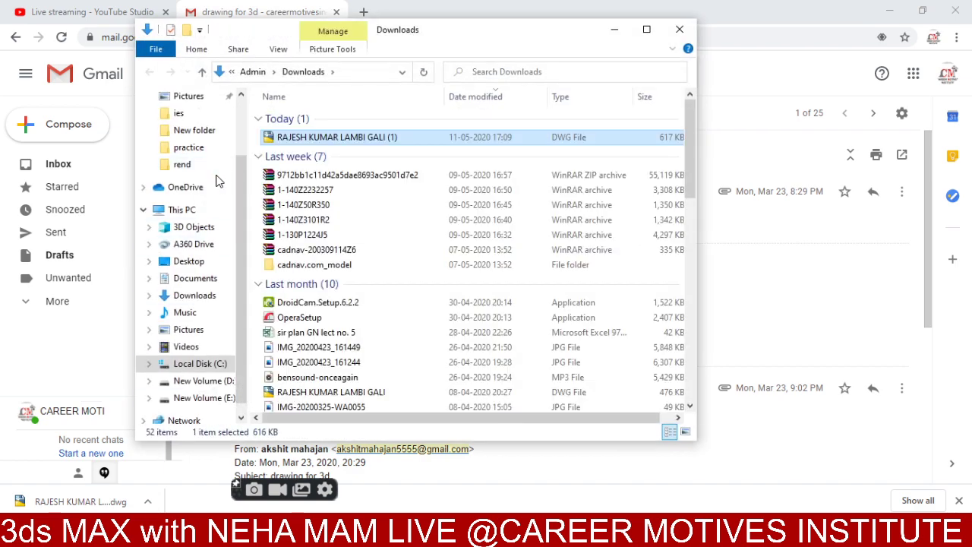
pyautogui.rightClick(325, 145)
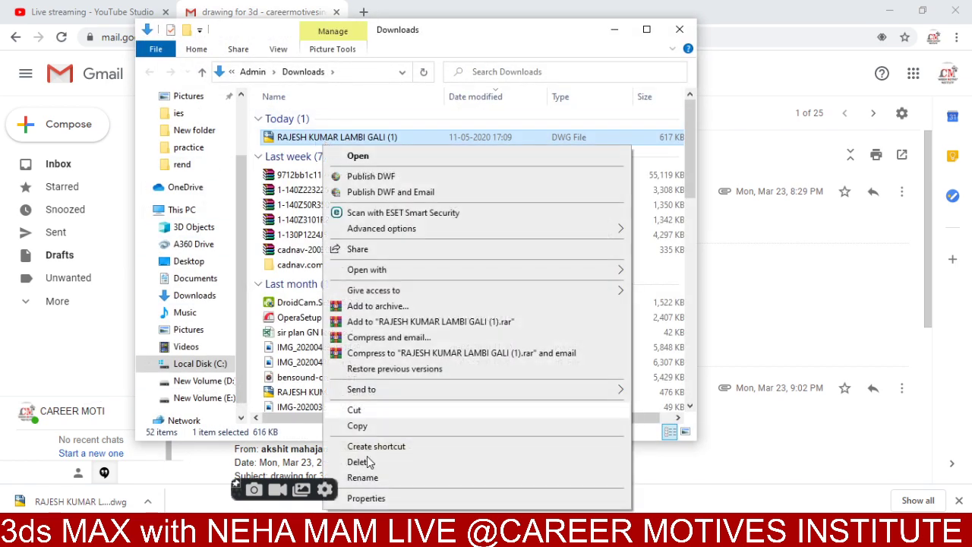
pyautogui.click(370, 428)
# - Paste the DWG drawing into the project folder on New Volume (E:)
pyautogui.click(202, 397)
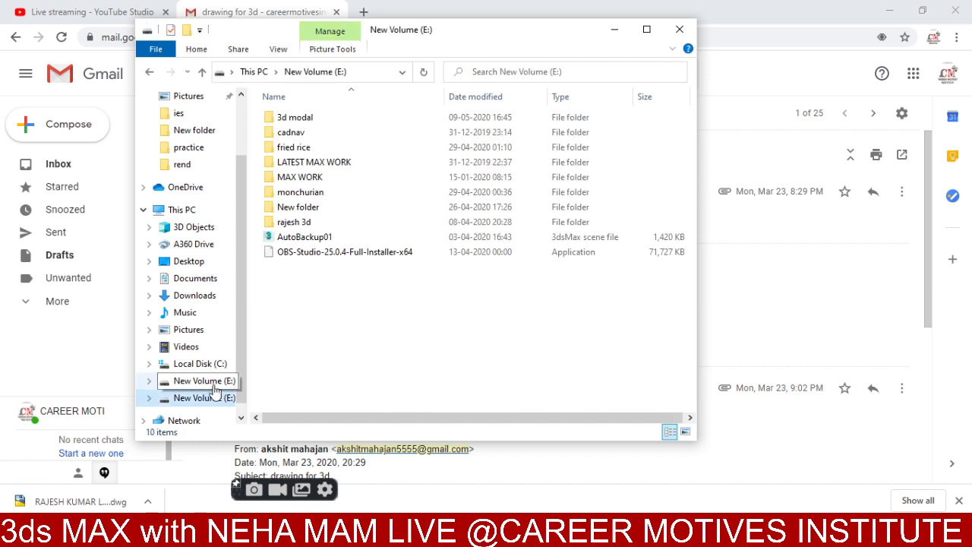
pyautogui.rightClick(325, 290)
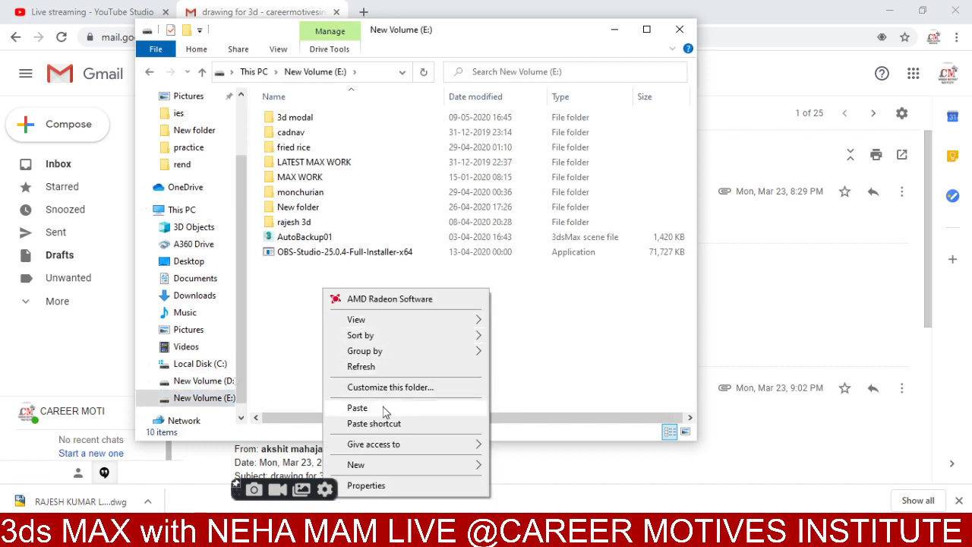
pyautogui.click(304, 224)
pyautogui.doubleClick(303, 224)
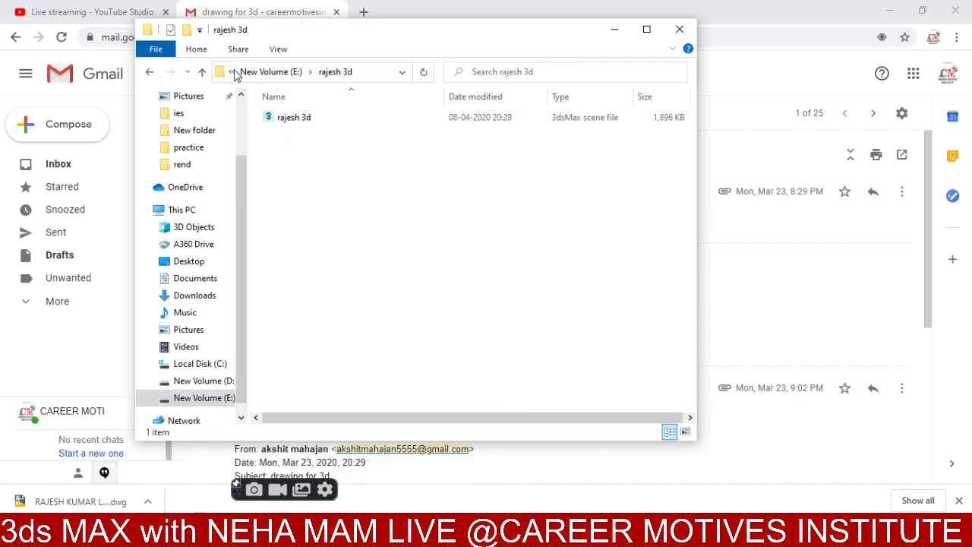
pyautogui.click(202, 72)
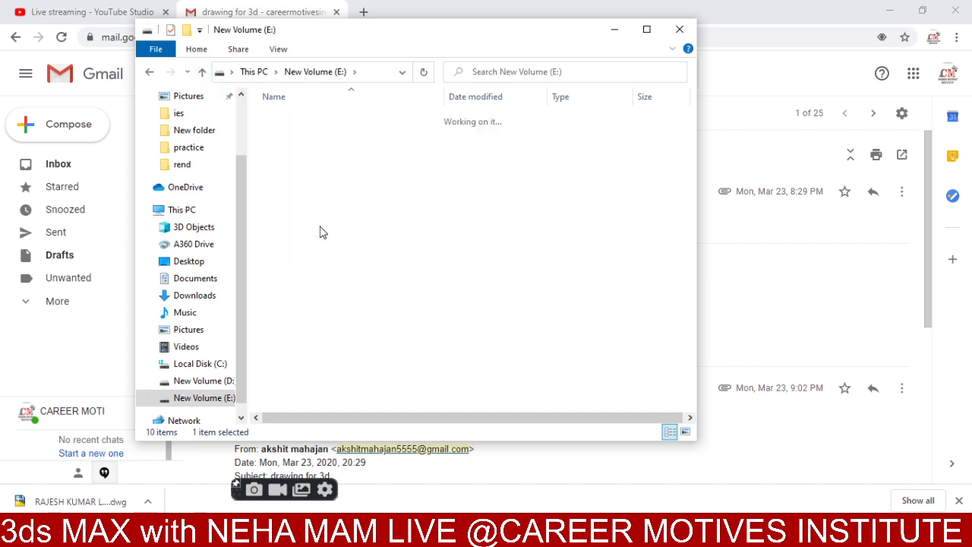
pyautogui.rightClick(321, 271)
pyautogui.click(357, 389)
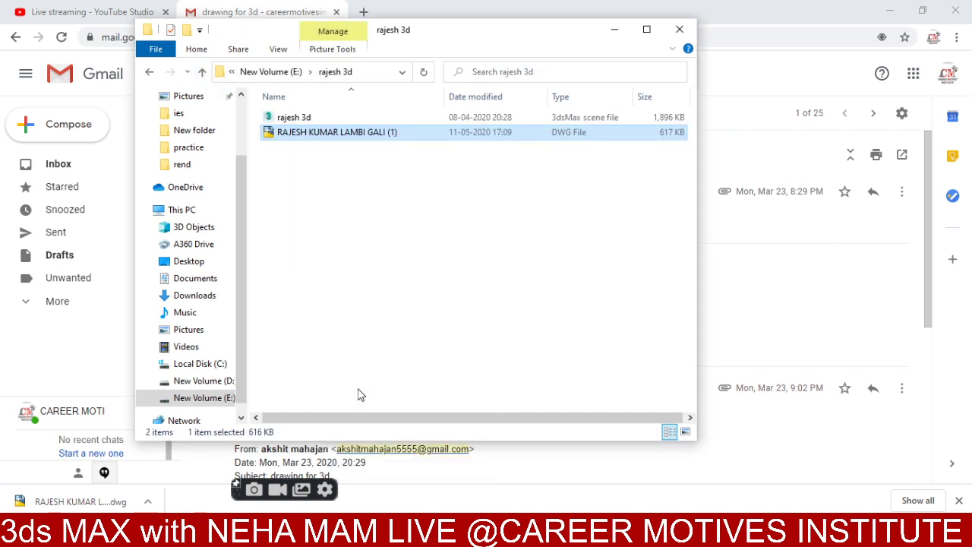
pyautogui.click(615, 29)
# - Delete every object from the 3ds Max scene and switch the viewport to Top view
pyautogui.hotkey('alt', 'Tab')
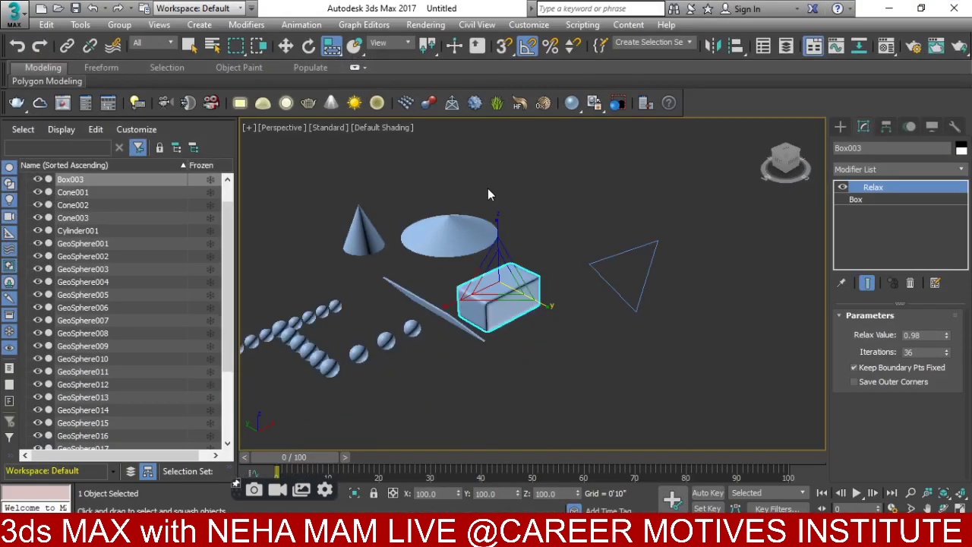
pyautogui.scroll(-5, 492, 220)
pyautogui.hotkey('ctrl', 'a')
pyautogui.press('Delete')
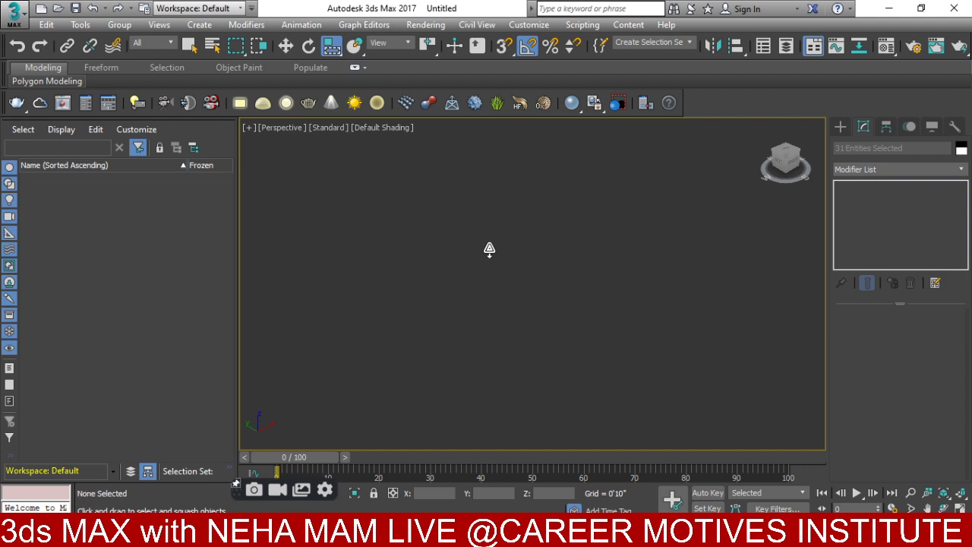
pyautogui.press('t')
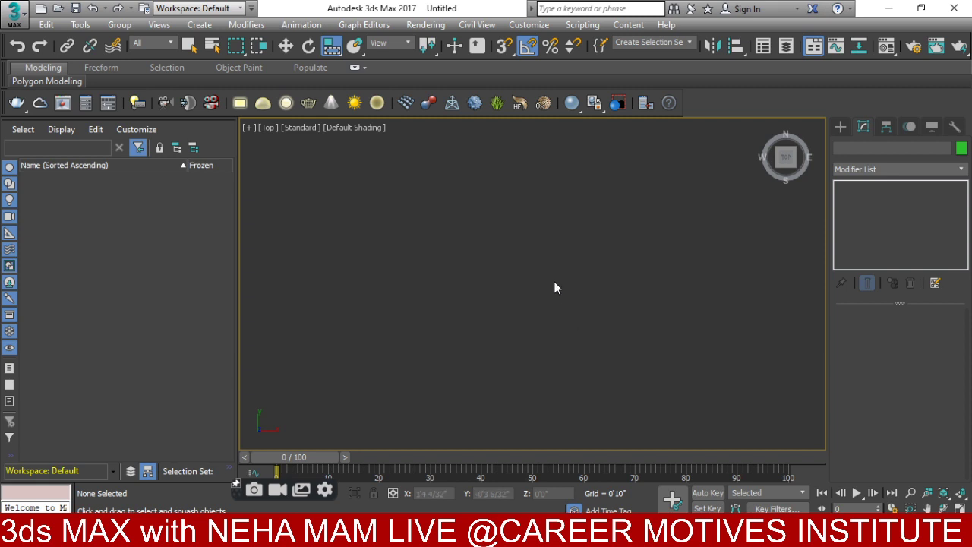
pyautogui.click(4, 9)
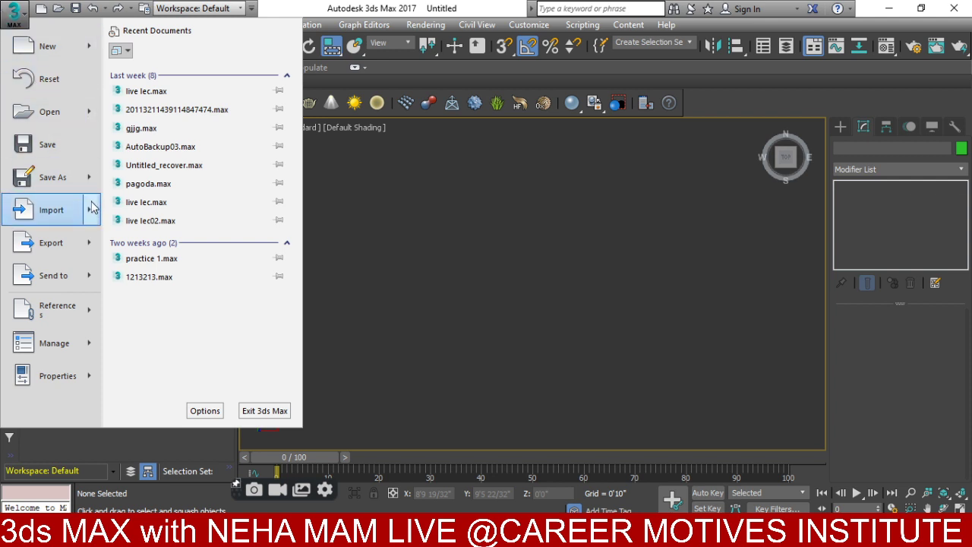
# - Import the DWG from the E:\ project folder, accepting the import options and size warnings
pyautogui.moveTo(92, 209)
pyautogui.click(166, 86)
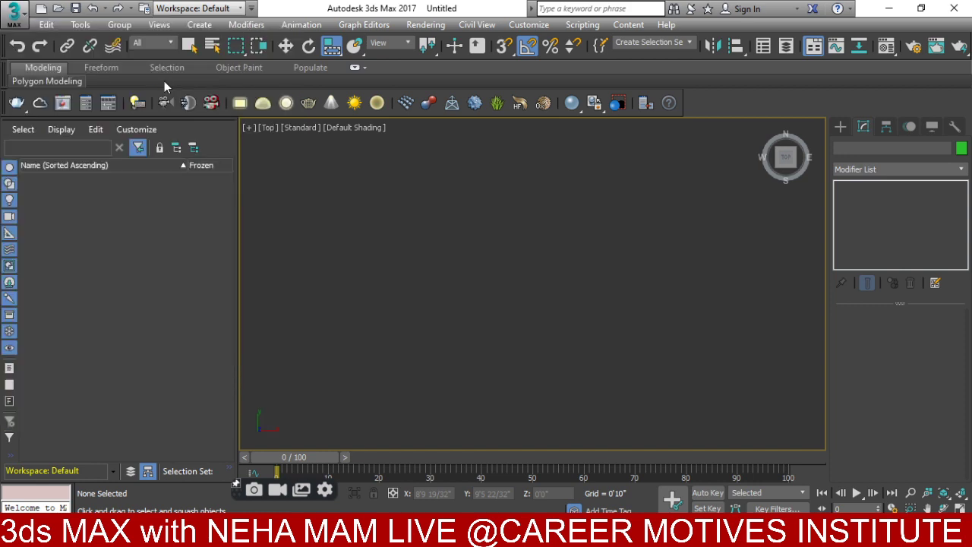
pyautogui.click(39, 237)
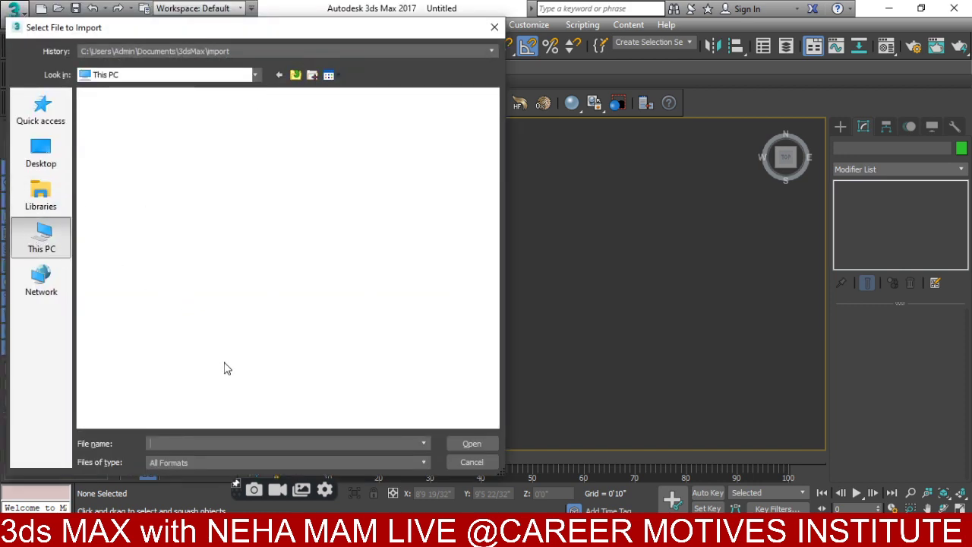
pyautogui.doubleClick(325, 327)
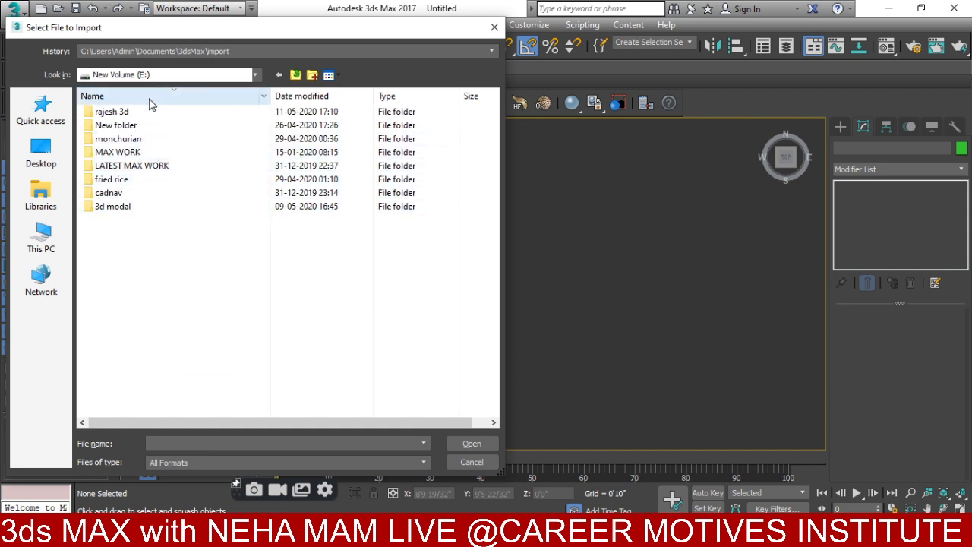
pyautogui.doubleClick(142, 111)
pyautogui.click(141, 111)
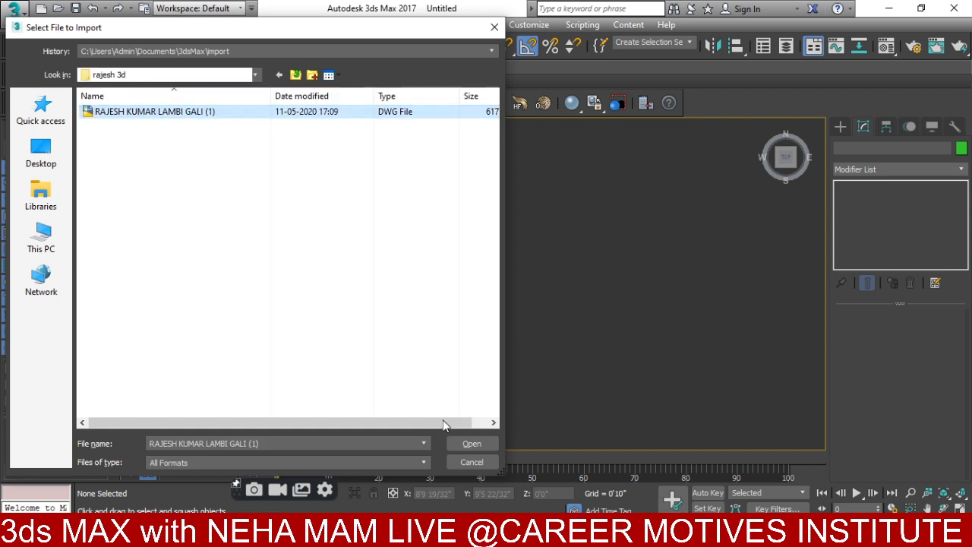
pyautogui.click(471, 444)
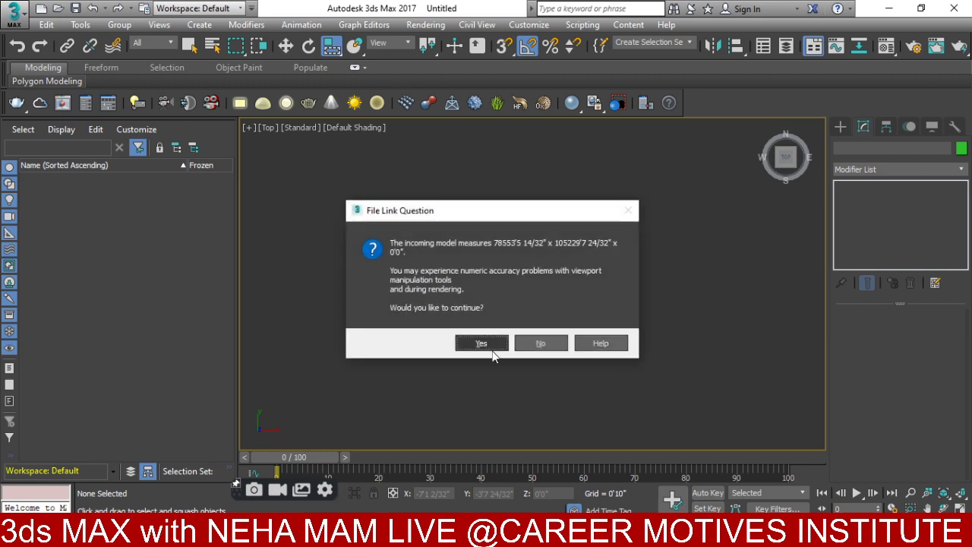
pyautogui.click(489, 346)
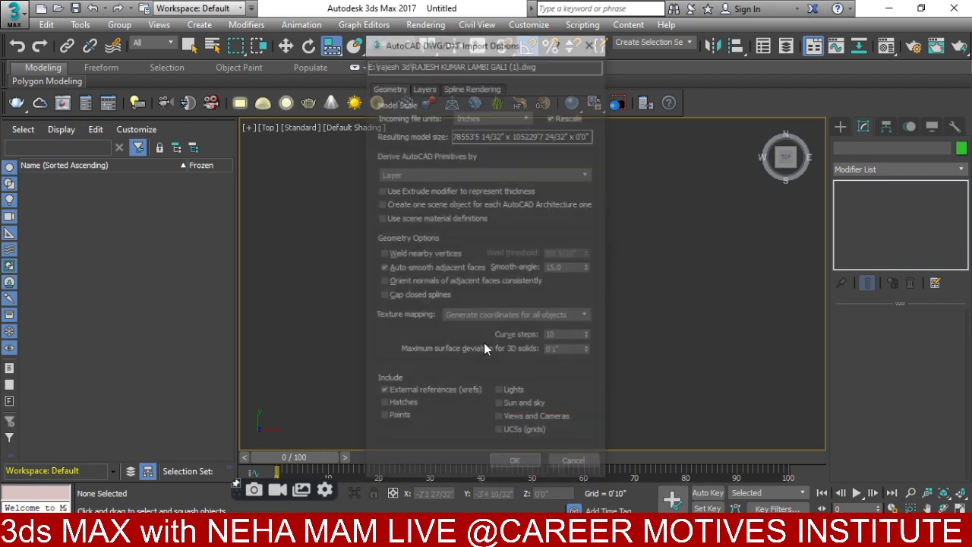
pyautogui.click(506, 465)
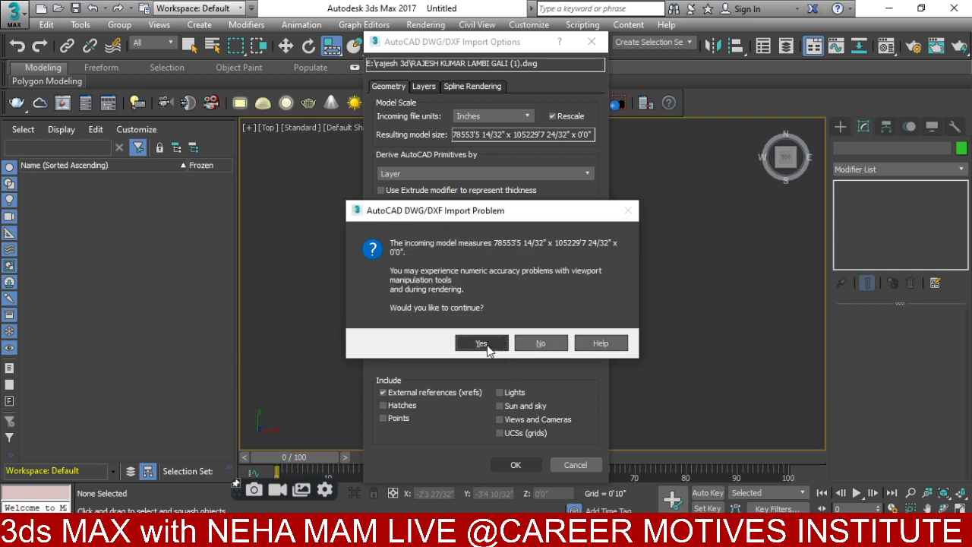
pyautogui.click(485, 344)
# - Finish the import past the second warning, then select and delete the Layer:WIN shape
pyautogui.click(479, 343)
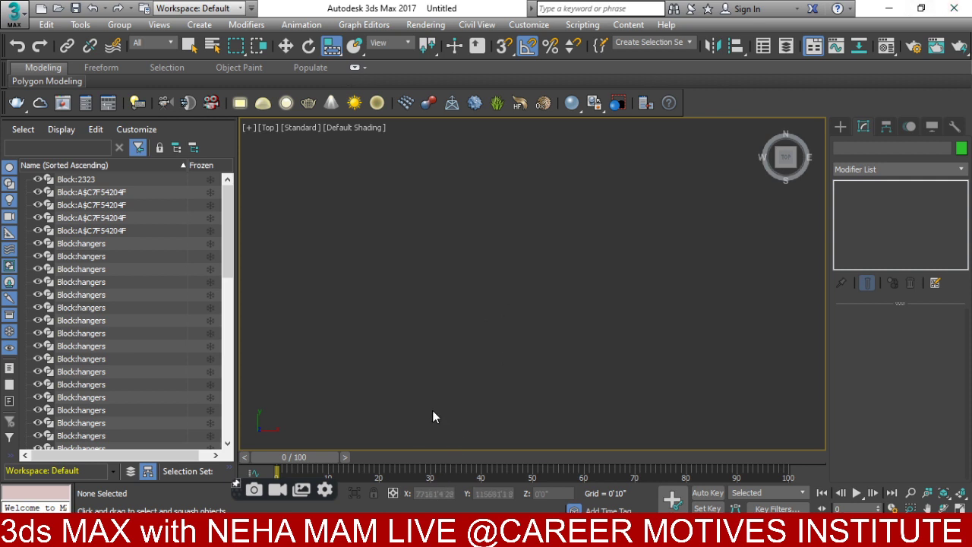
pyautogui.scroll(3, 501, 375)
pyautogui.scroll(5, 566, 279)
pyautogui.moveTo(627, 260); pyautogui.dragTo(585, 314)
pyautogui.press('Delete')
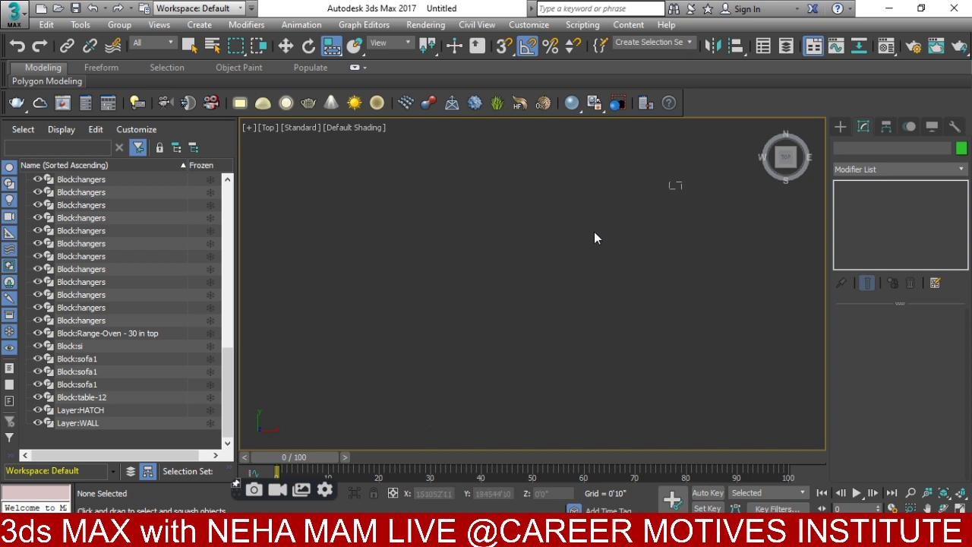
# - Select all imported shapes, then frame the floor plans in view and clear the selection
pyautogui.hotkey('ctrl', 'a')
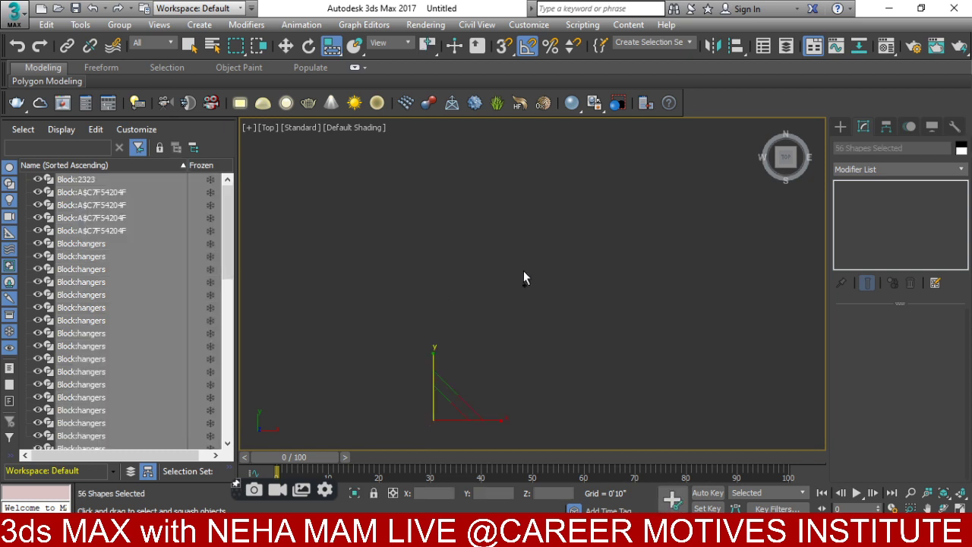
pyautogui.press('x')
pyautogui.press('Escape')
pyautogui.moveTo(446, 422); pyautogui.dragTo(492, 251, button='middle')
pyautogui.scroll(5, 421, 269)
pyautogui.scroll(5, 449, 339)
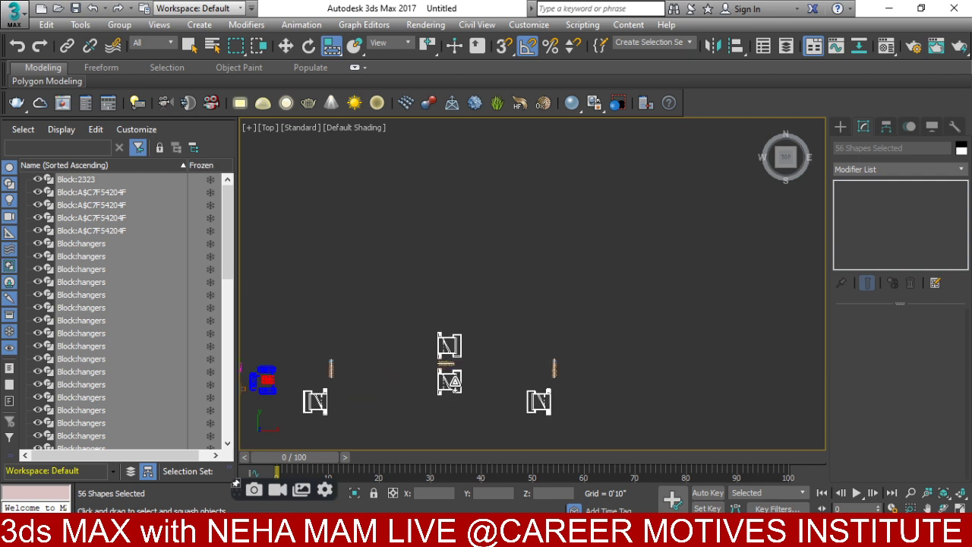
pyautogui.moveTo(455, 341); pyautogui.dragTo(586, 311, button='middle')
pyautogui.scroll(-3, 647, 328)
pyautogui.click(647, 339)
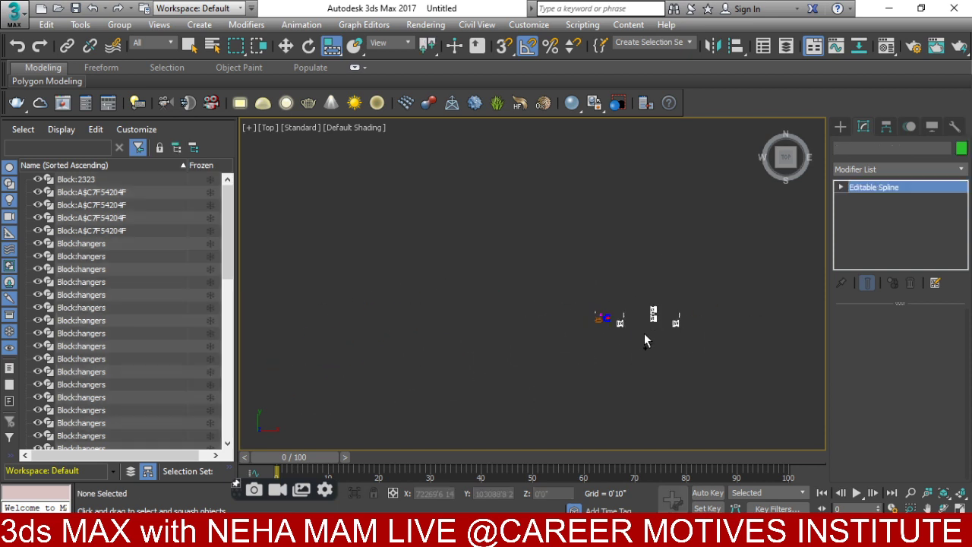
pyautogui.scroll(3, 646, 340)
pyautogui.moveTo(645, 340); pyautogui.dragTo(516, 342, button='middle')
pyautogui.scroll(4, 524, 327)
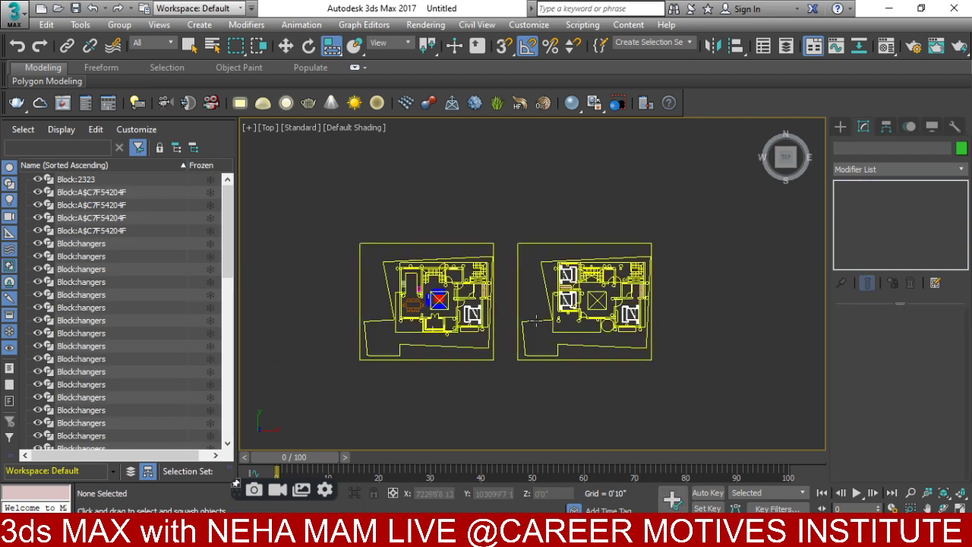
# - Isolate the window shape briefly, then end isolation and reselect the right plan's window shape
pyautogui.click(535, 321)
pyautogui.hotkey('alt', 'q')
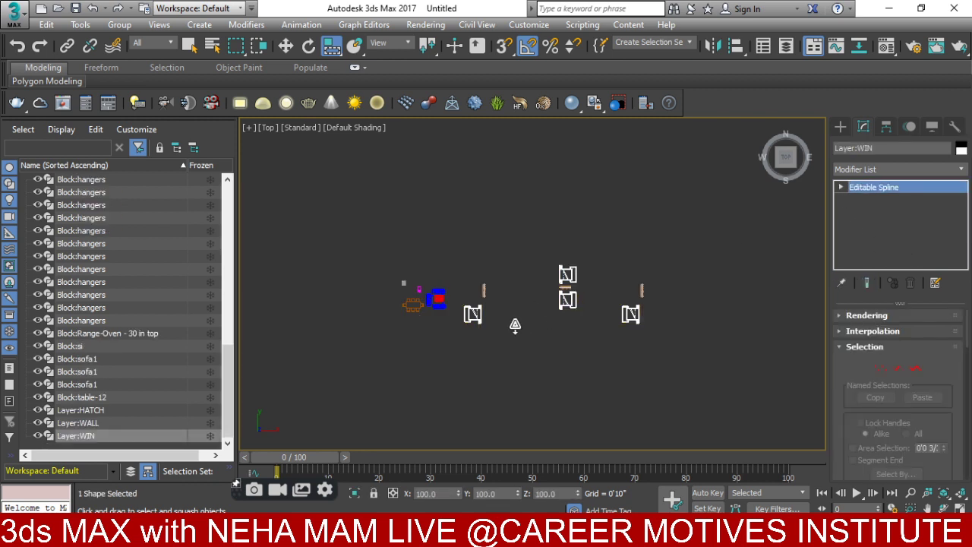
pyautogui.moveTo(514, 325); pyautogui.dragTo(501, 346, button='middle')
pyautogui.click(501, 346)
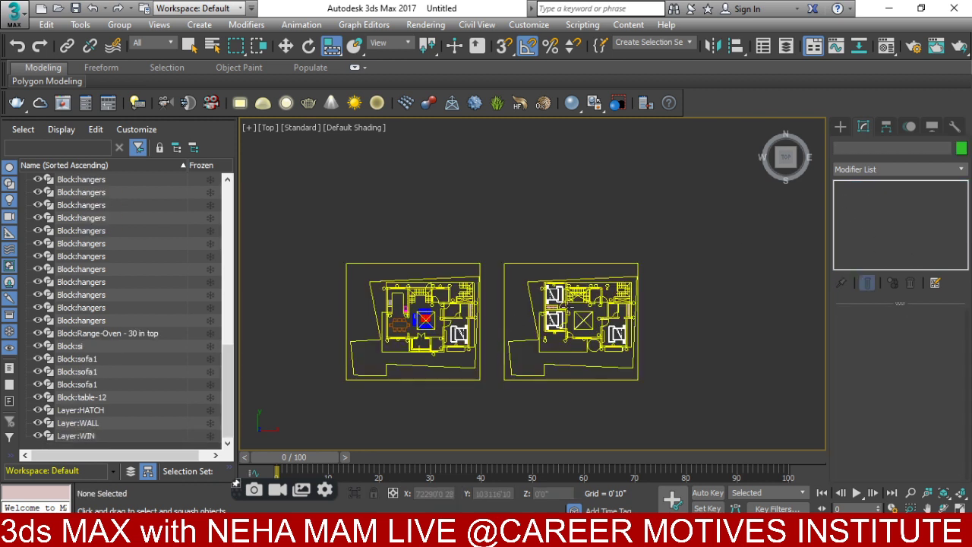
pyautogui.click(630, 277)
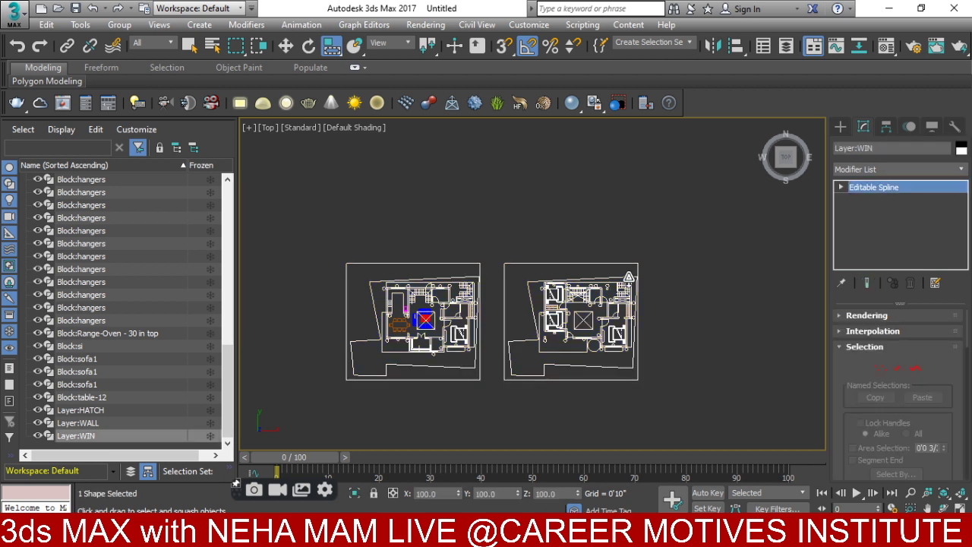
# - Select all splines of the window shape and detach them as Shape001
pyautogui.click(915, 369)
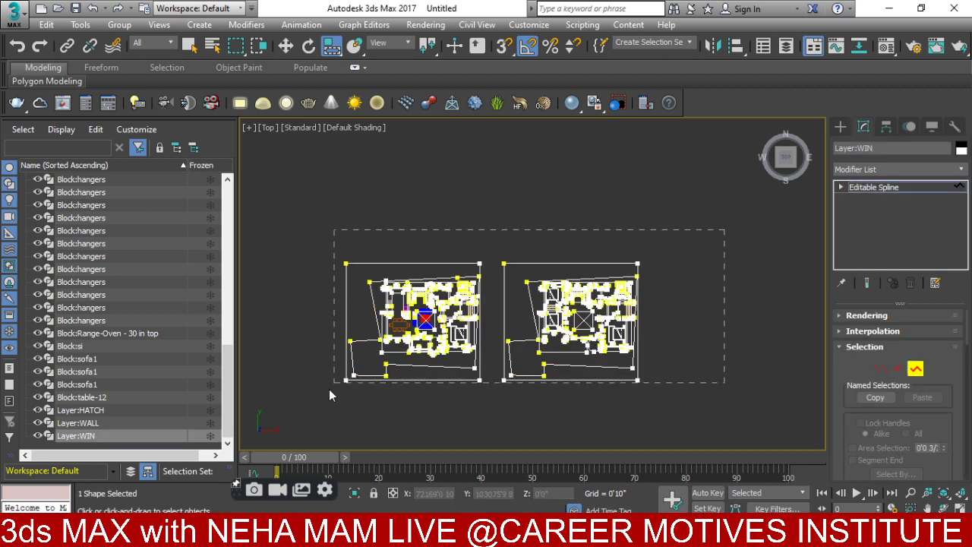
pyautogui.hotkey('ctrl', 'a')
pyautogui.rightClick(369, 301)
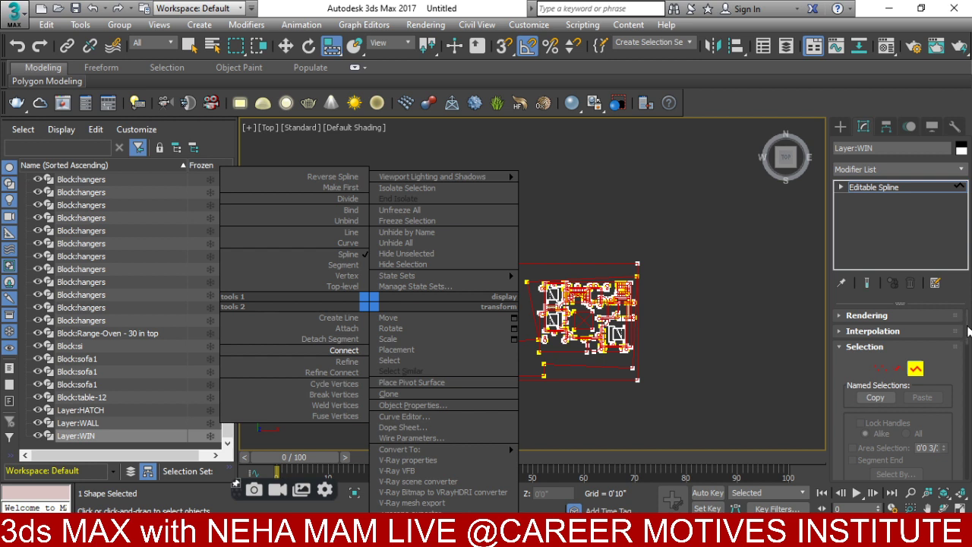
pyautogui.click(968, 389)
pyautogui.moveTo(968, 364); pyautogui.dragTo(968, 447)
pyautogui.click(868, 437)
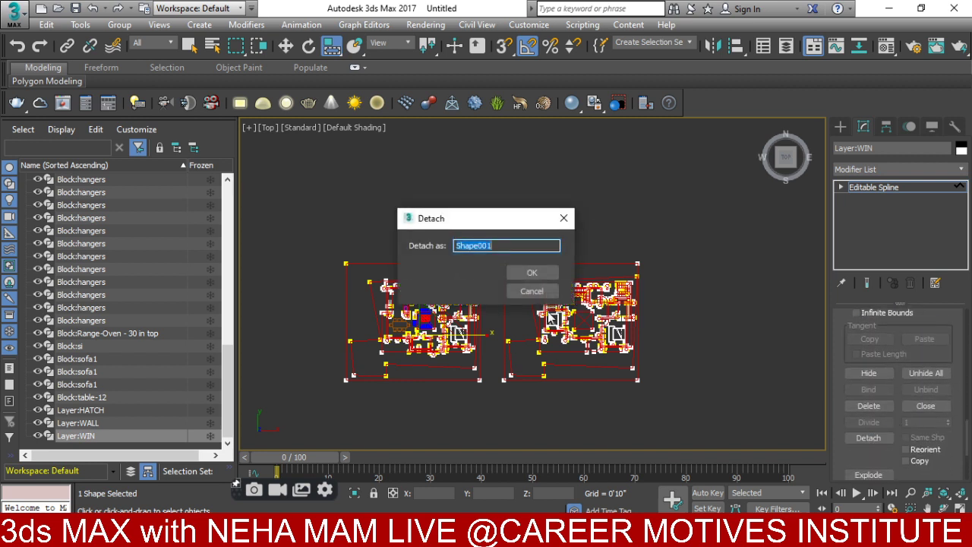
pyautogui.click(531, 273)
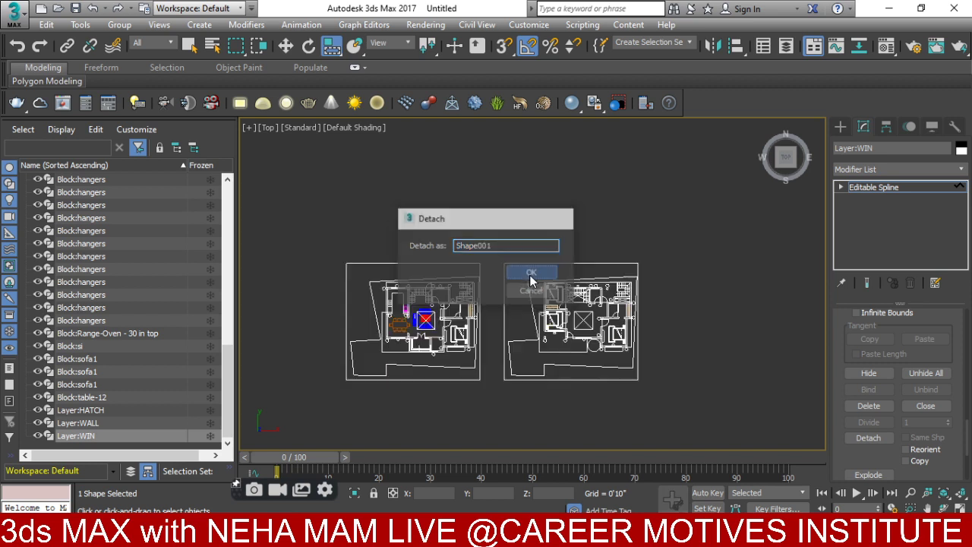
# - Select both floor plans and move them slightly downward, then clear the selection
pyautogui.click(840, 126)
pyautogui.moveTo(697, 208); pyautogui.dragTo(278, 408)
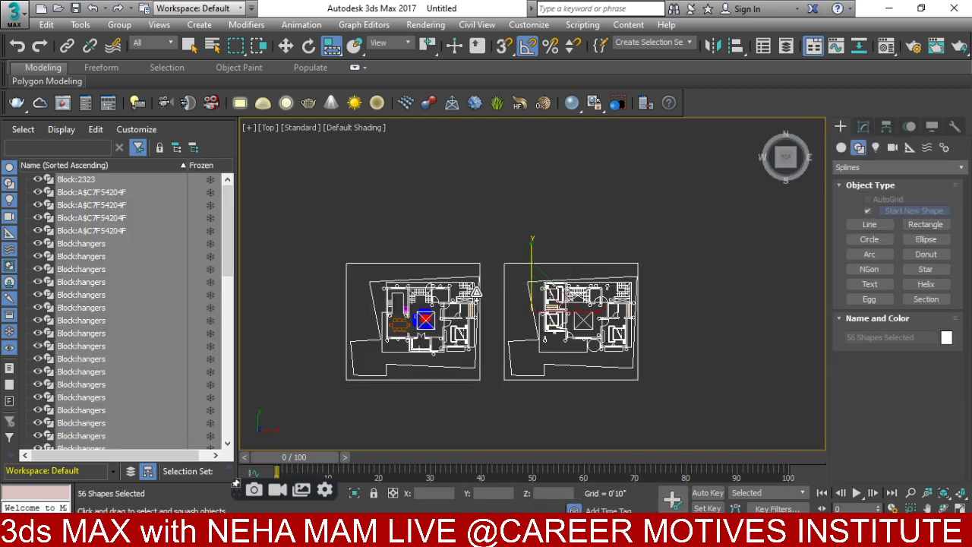
pyautogui.click(286, 47)
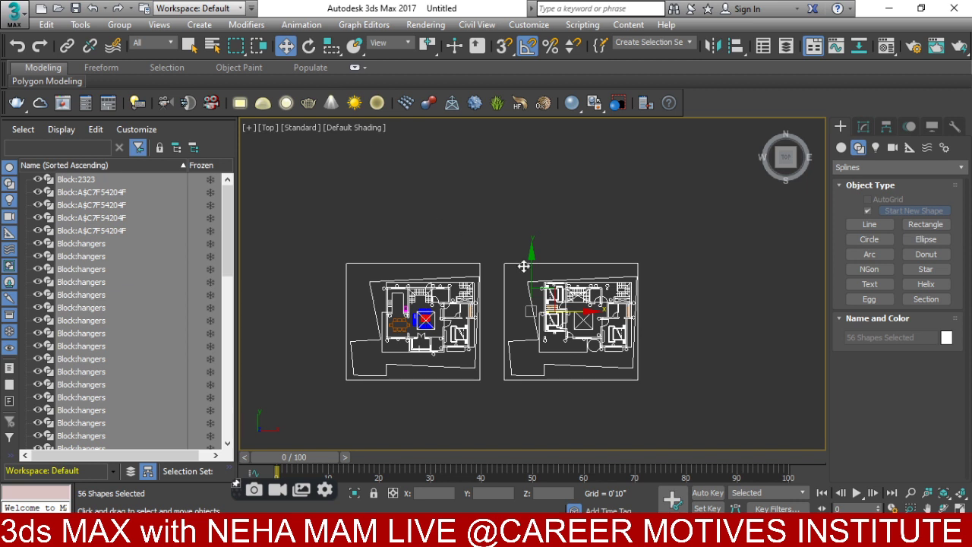
pyautogui.moveTo(524, 272); pyautogui.dragTo(515, 349)
pyautogui.scroll(-8, 554, 296)
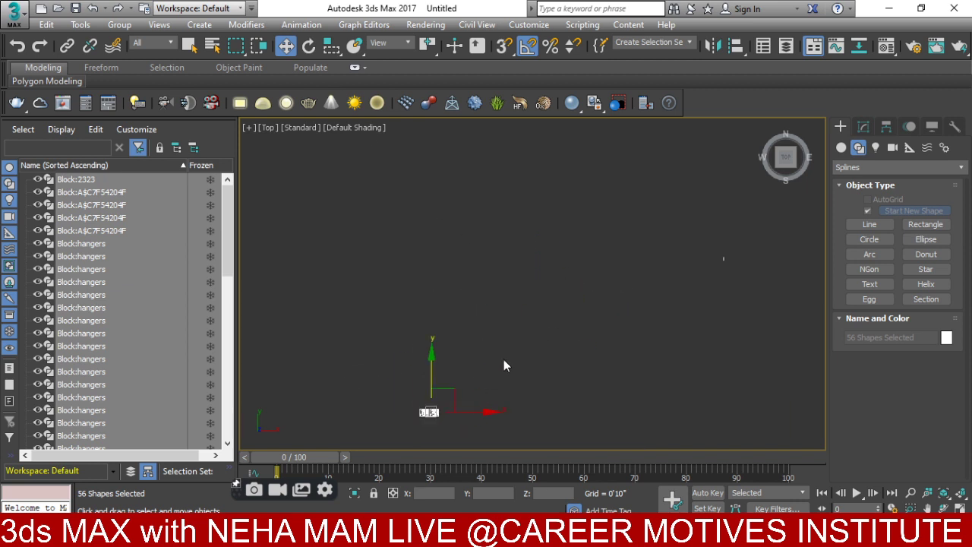
pyautogui.click(587, 341)
pyautogui.click(588, 343)
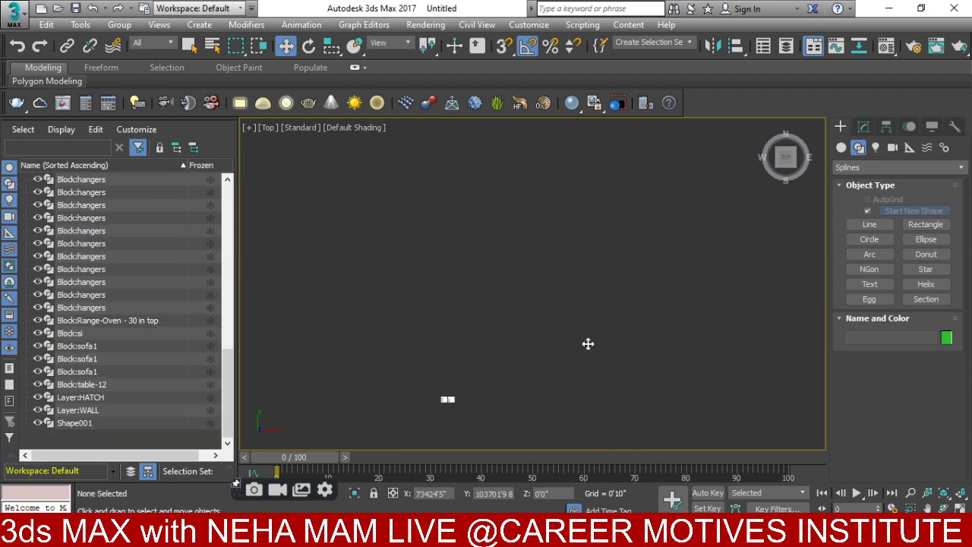
pyautogui.scroll(-2, 556, 303)
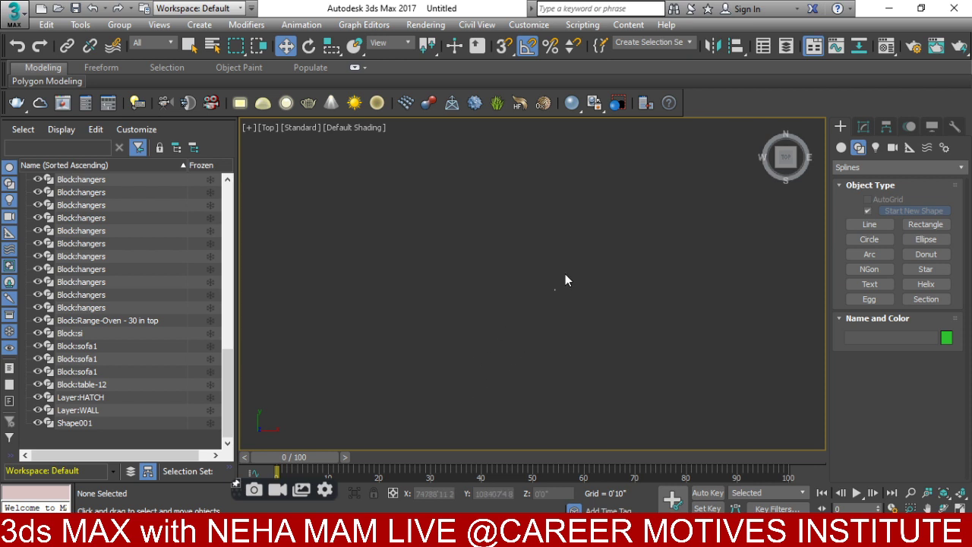
# - Select and delete the stray Layer:WALL shape
pyautogui.moveTo(565, 281); pyautogui.dragTo(573, 426, button='middle')
pyautogui.moveTo(326, 331); pyautogui.dragTo(340, 333)
pyautogui.press('Delete')
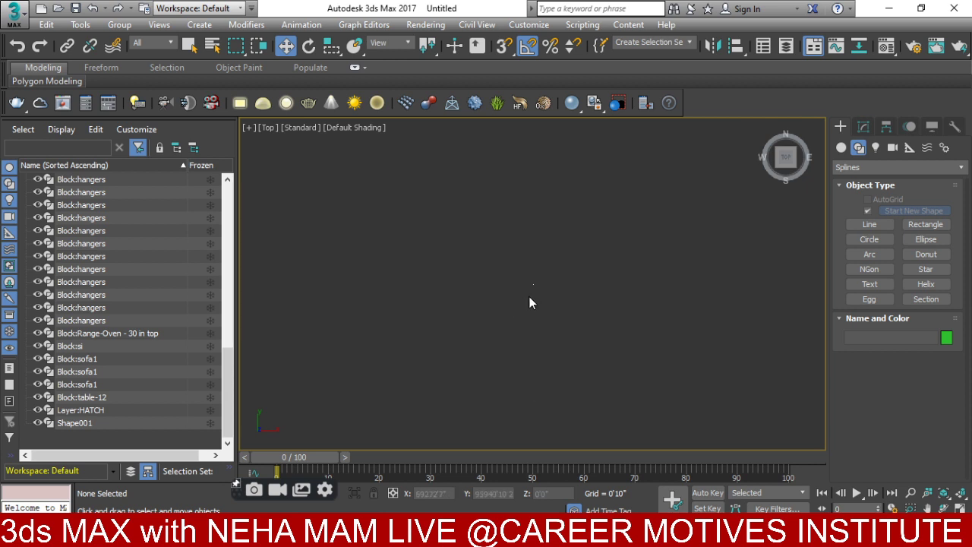
# - Zoom to extents on both floor plans, then zoom in on the left plan
pyautogui.moveTo(590, 307); pyautogui.dragTo(486, 440, button='middle')
pyautogui.hotkey('ctrl', 'a')
pyautogui.press('z')
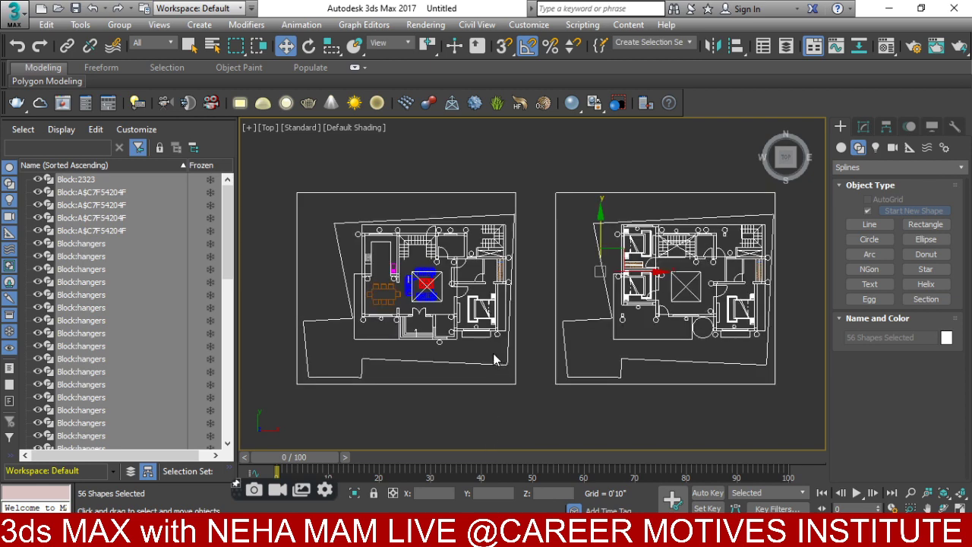
pyautogui.scroll(-15, 547, 303)
pyautogui.click(435, 224)
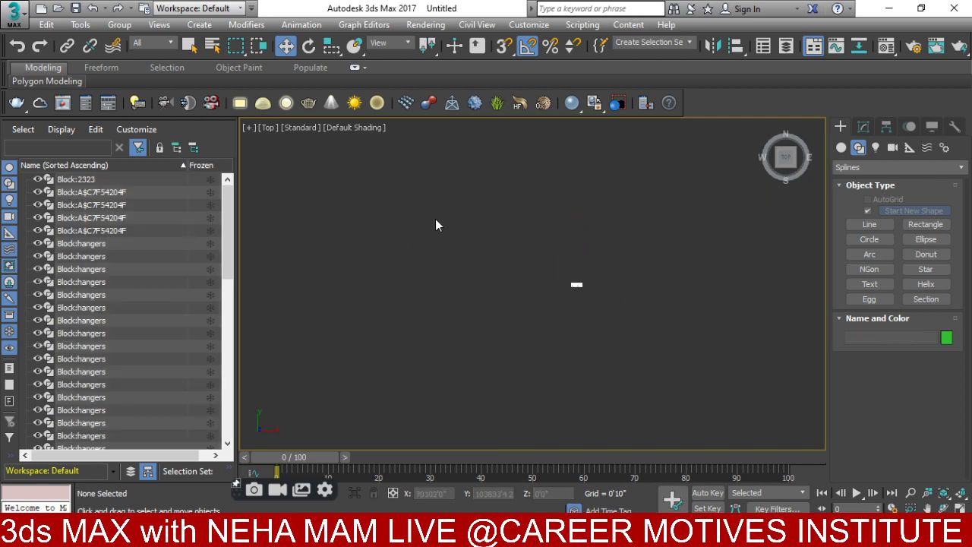
pyautogui.press('z')
pyautogui.scroll(6, 380, 326)
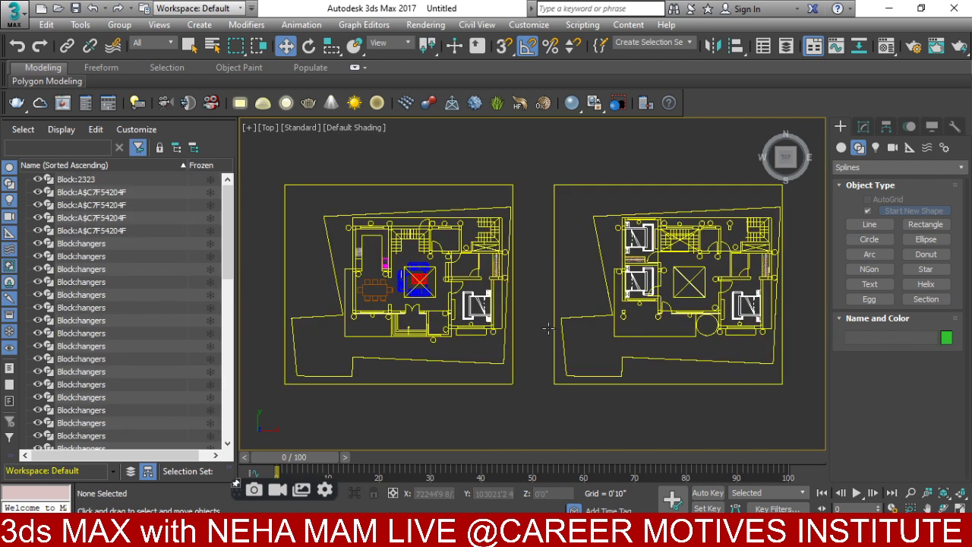
pyautogui.scroll(2, 474, 339)
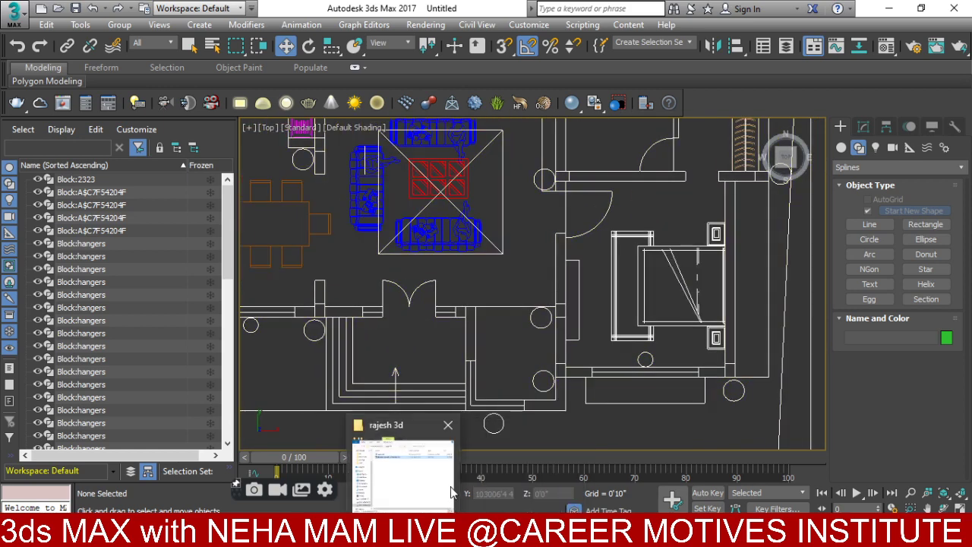
# - Bring the project folder's File Explorer window to the front
pyautogui.click(437, 487)
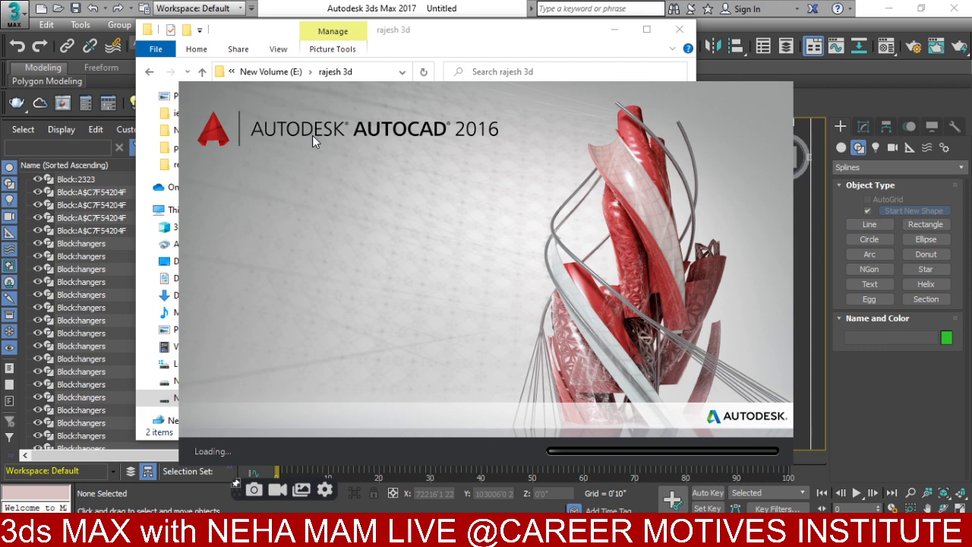
# - Check the YouTube Studio live-streaming dashboard in Chrome, then minimize the browser
pyautogui.hotkey('alt', 'Tab')
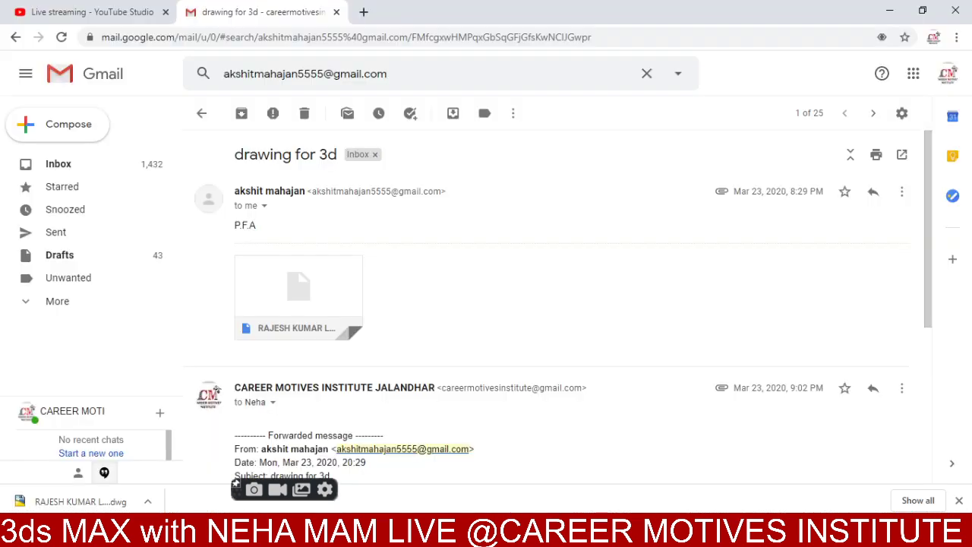
pyautogui.click(122, 12)
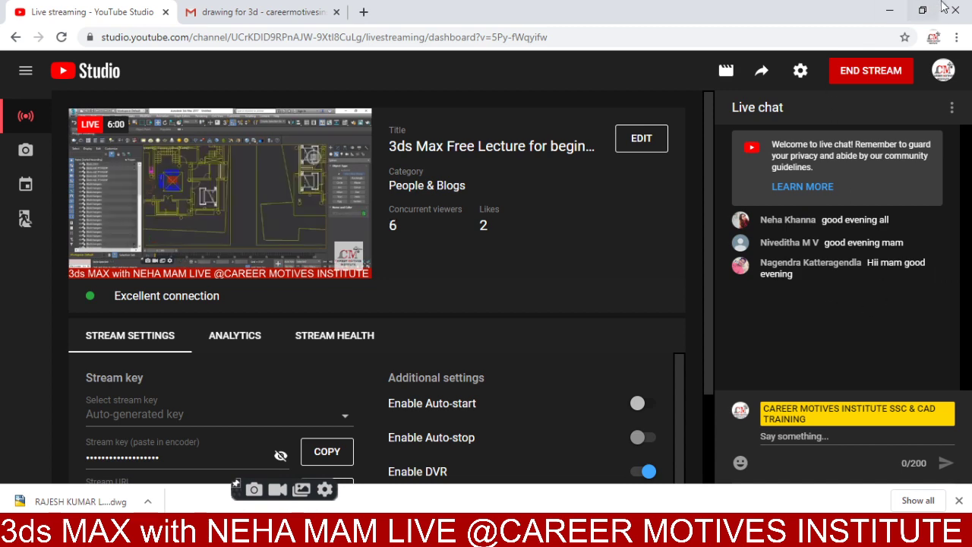
pyautogui.click(890, 10)
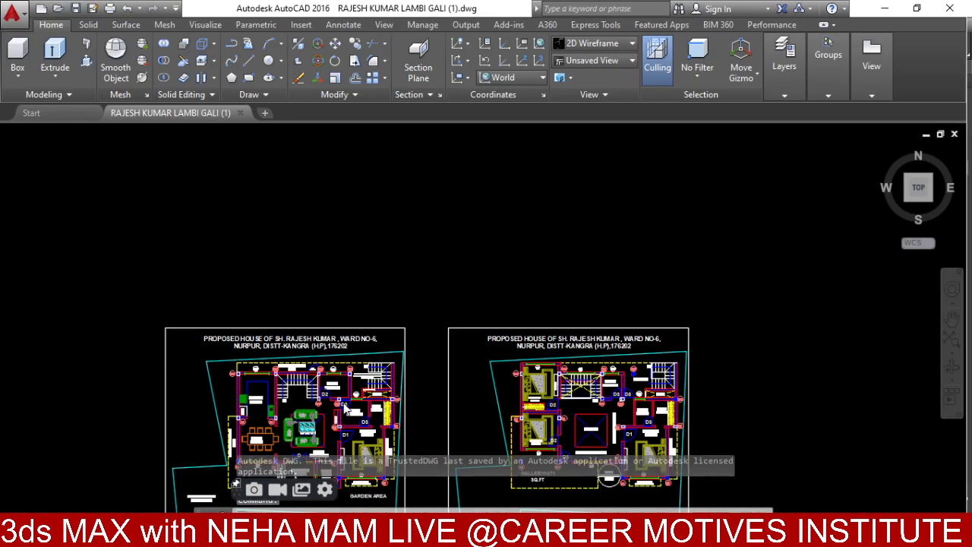
# - Zoom to extents and run ZOOM All, then pan and zoom onto both floor-plan sheets
pyautogui.scroll(5, 245, 355)
pyautogui.middleClick(246, 355)
pyautogui.middleClick(245, 355)
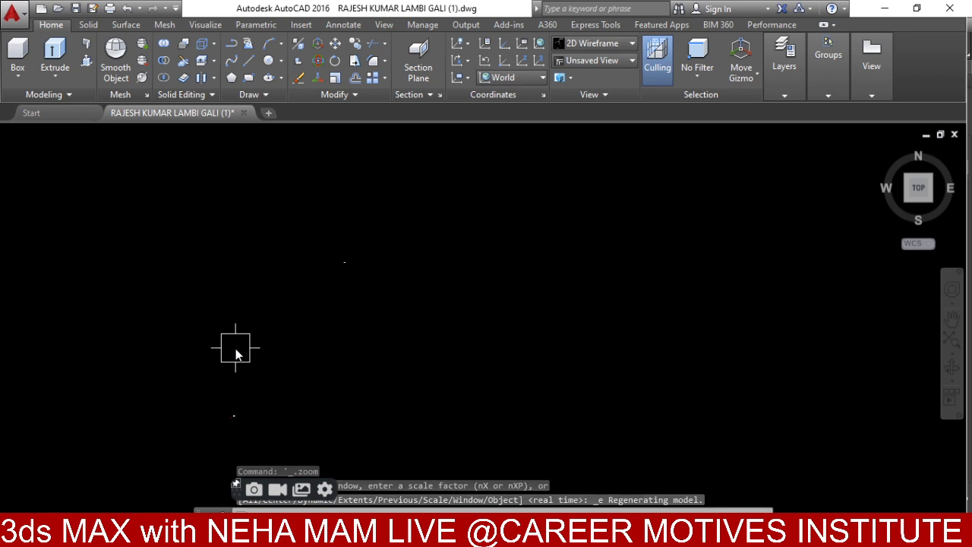
pyautogui.press('Return')
pyautogui.scroll(2, 258, 320)
pyautogui.write('A')
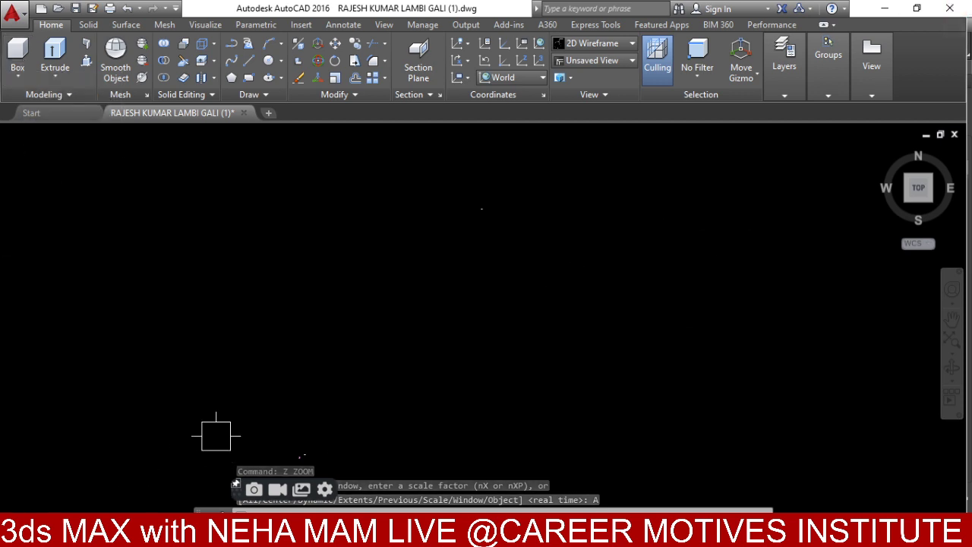
pyautogui.moveTo(321, 382); pyautogui.dragTo(304, 312, button='middle')
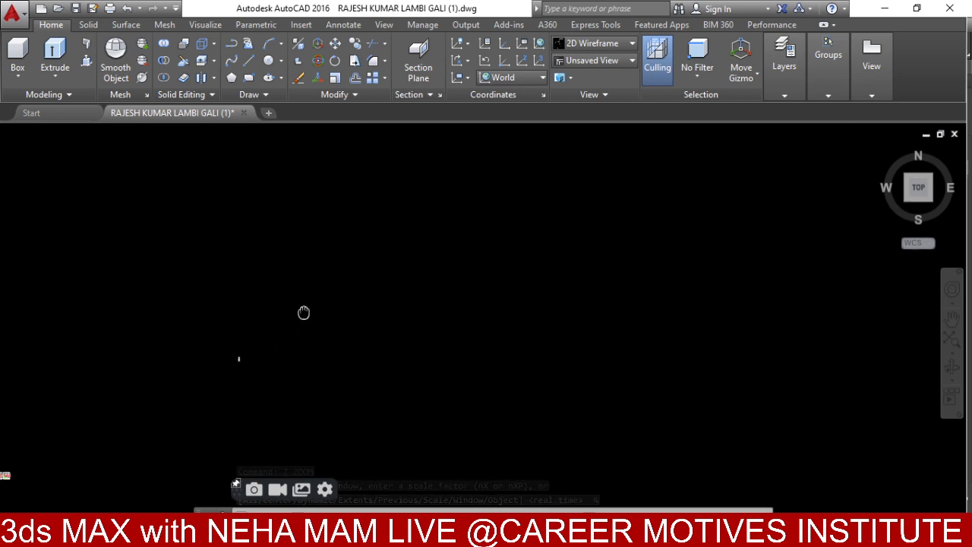
pyautogui.scroll(6, 158, 372)
pyautogui.moveTo(156, 386); pyautogui.dragTo(418, 458, button='middle')
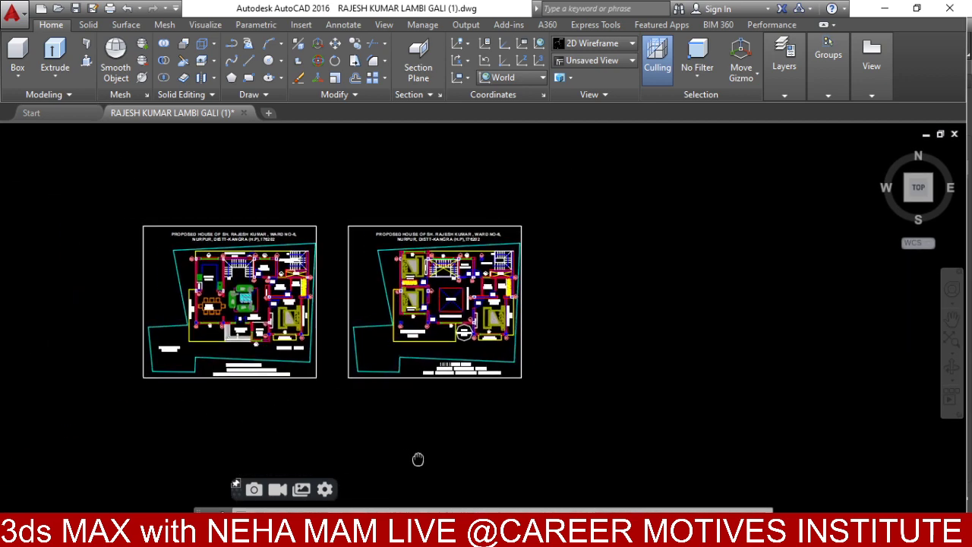
pyautogui.scroll(5, 418, 459)
pyautogui.moveTo(304, 266); pyautogui.dragTo(493, 419, button='middle')
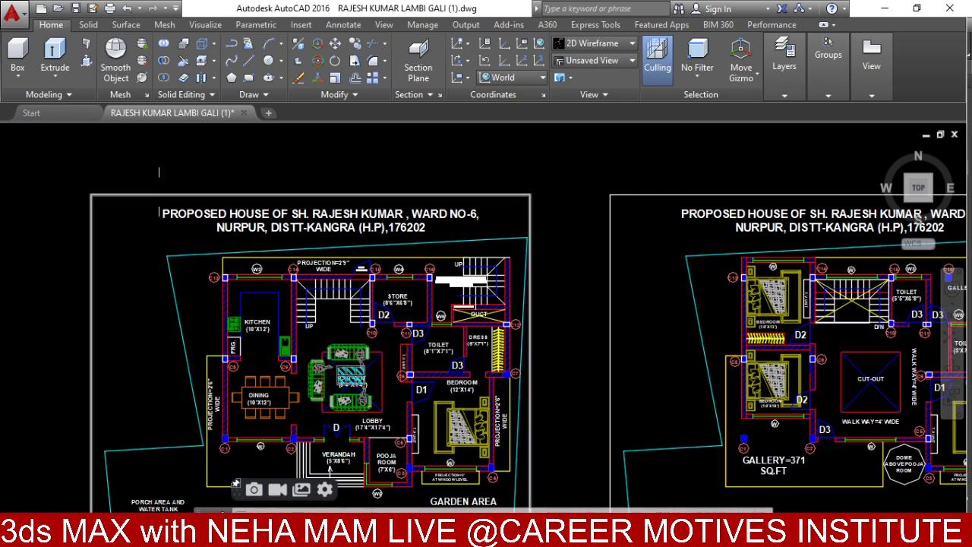
pyautogui.scroll(2, 207, 227)
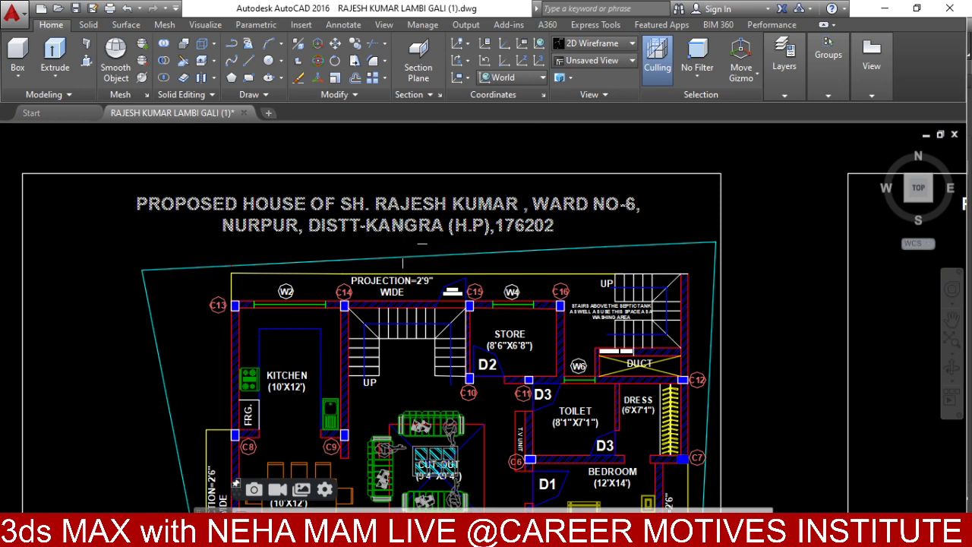
pyautogui.scroll(2, 235, 226)
pyautogui.scroll(-2, 471, 237)
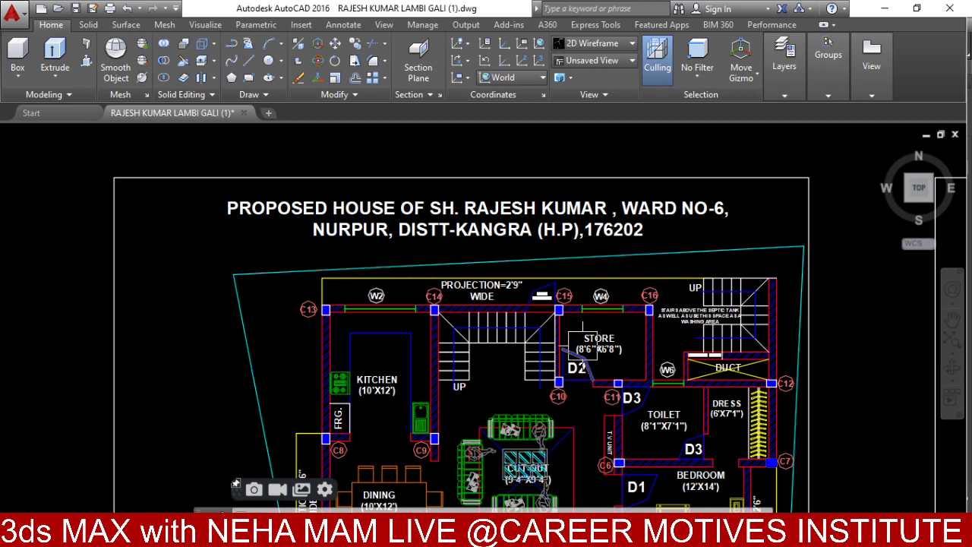
pyautogui.moveTo(561, 387); pyautogui.dragTo(406, 176, button='middle')
pyautogui.moveTo(409, 335); pyautogui.dragTo(502, 272, button='middle')
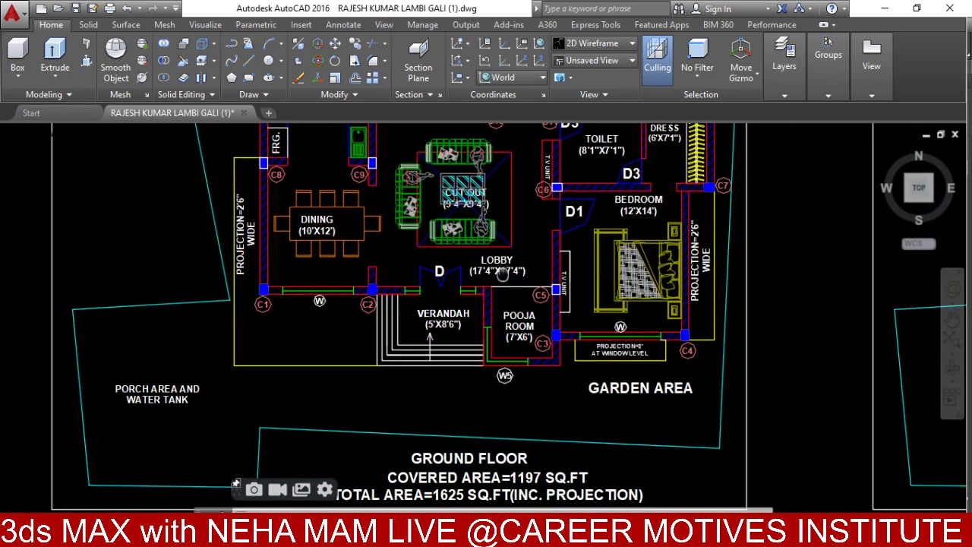
pyautogui.scroll(-2, 418, 439)
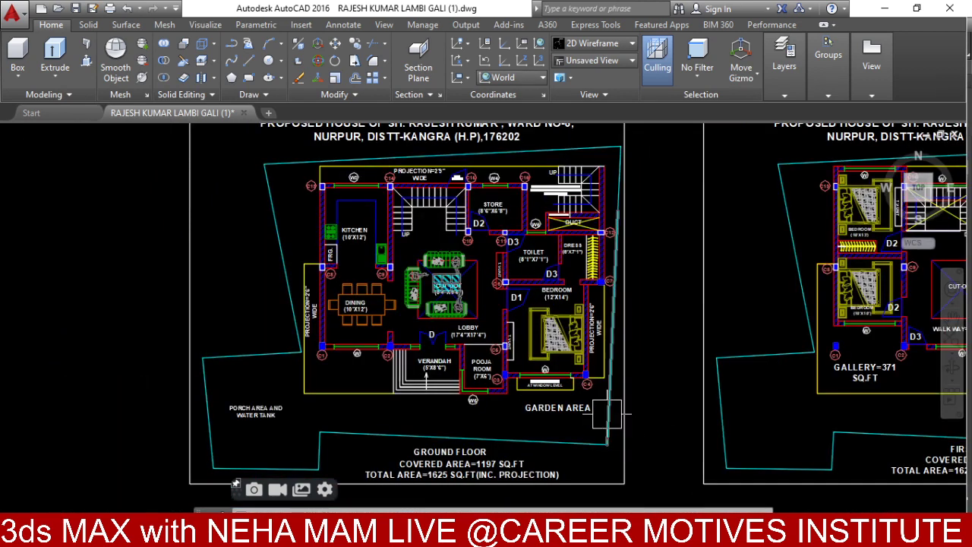
pyautogui.moveTo(570, 390); pyautogui.dragTo(602, 346, button='middle')
pyautogui.scroll(5, 448, 333)
pyautogui.moveTo(447, 333)
pyautogui.mouseDown(button='middle')
pyautogui.moveTo(460, 313)
pyautogui.moveTo(403, 213)
pyautogui.moveTo(389, 322)
pyautogui.mouseUp(button='middle')
pyautogui.scroll(-4, 389, 323)
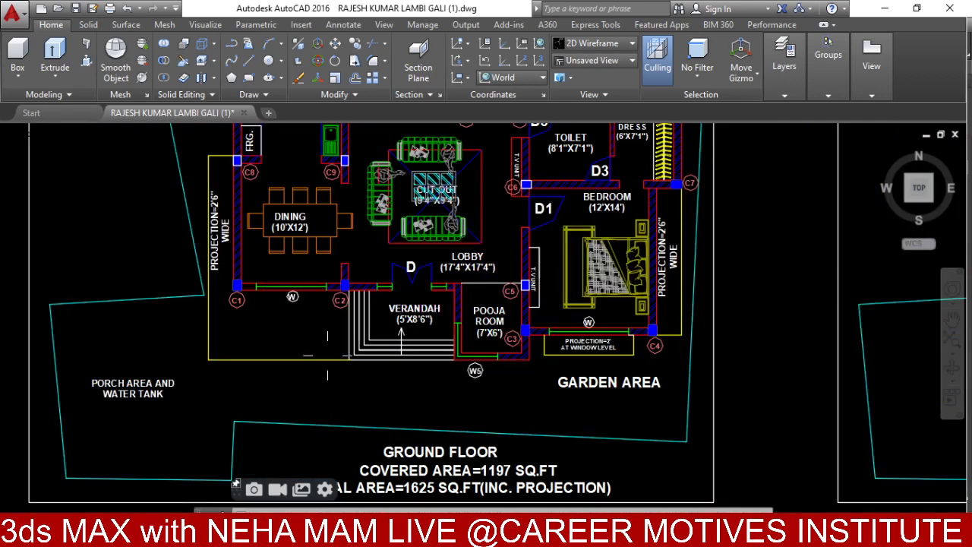
pyautogui.scroll(6, 613, 347)
pyautogui.scroll(-4, 675, 339)
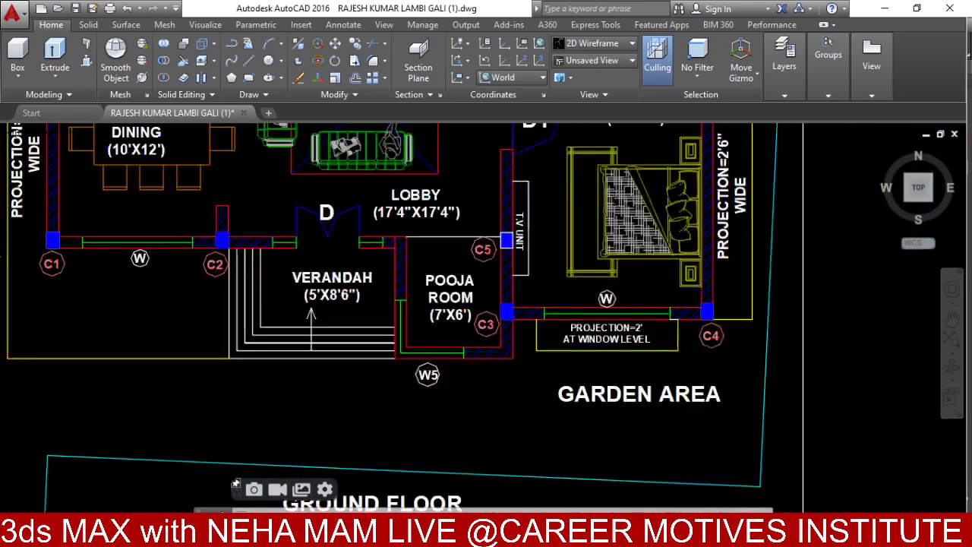
pyautogui.scroll(3, 494, 425)
pyautogui.scroll(-3, 499, 307)
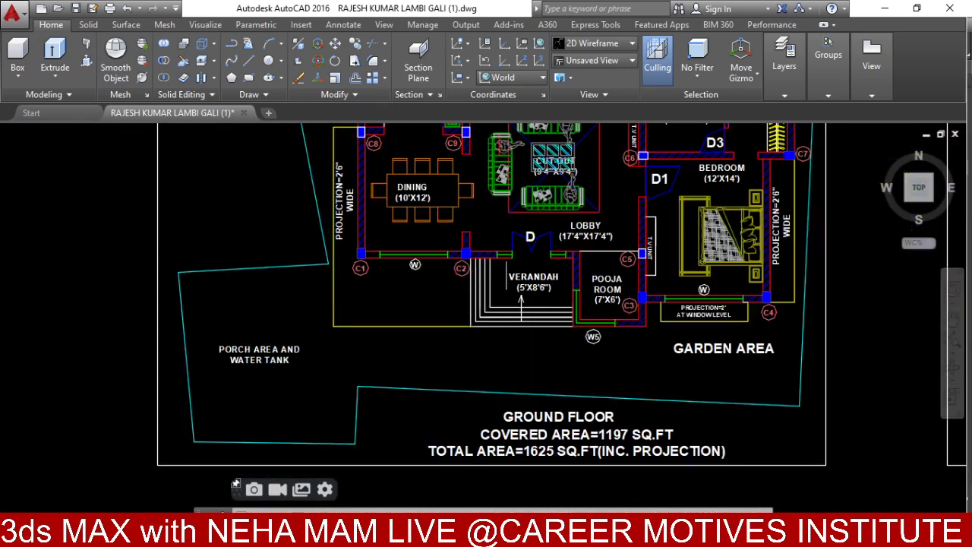
pyautogui.scroll(3, 348, 385)
pyautogui.scroll(-3, 348, 386)
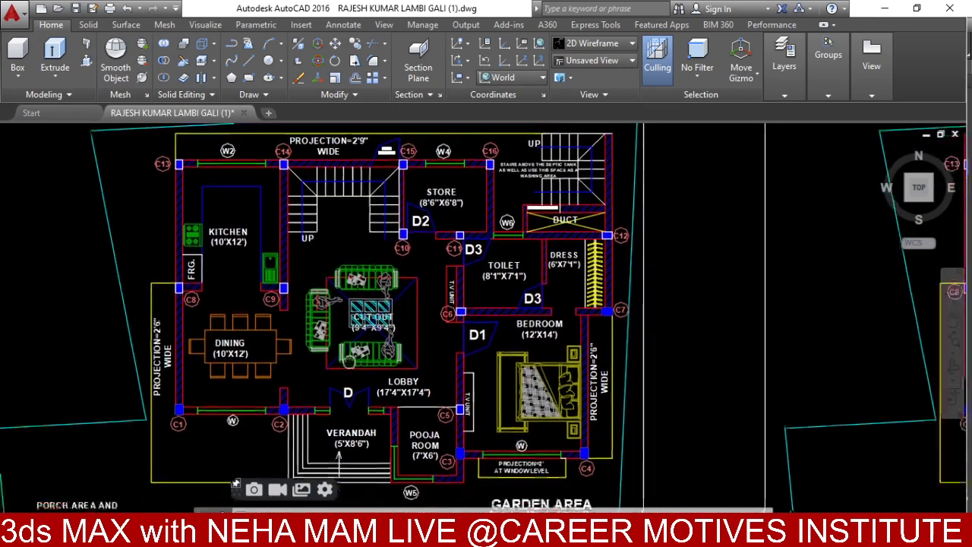
pyautogui.moveTo(348, 385); pyautogui.dragTo(363, 318, button='middle')
pyautogui.scroll(3, 363, 317)
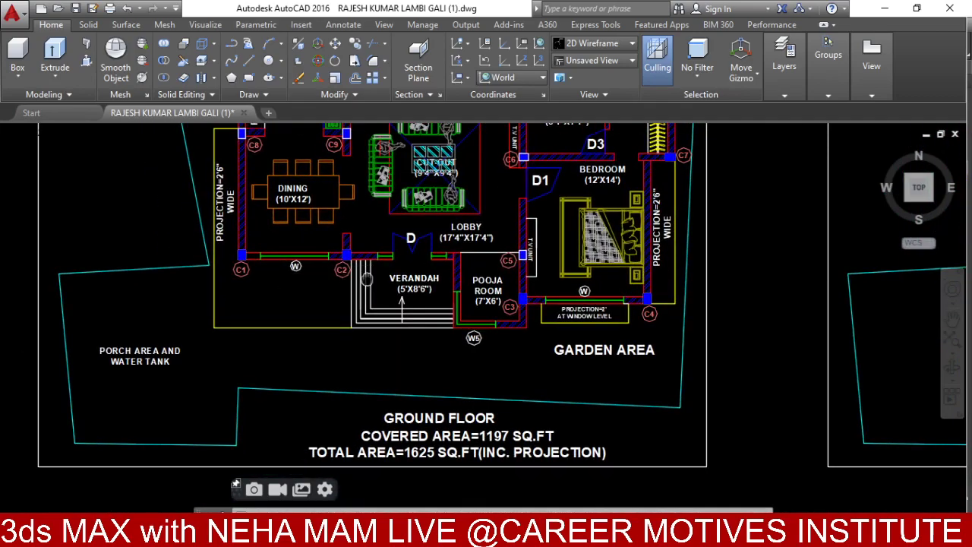
pyautogui.scroll(-3, 368, 279)
pyautogui.scroll(3, 477, 389)
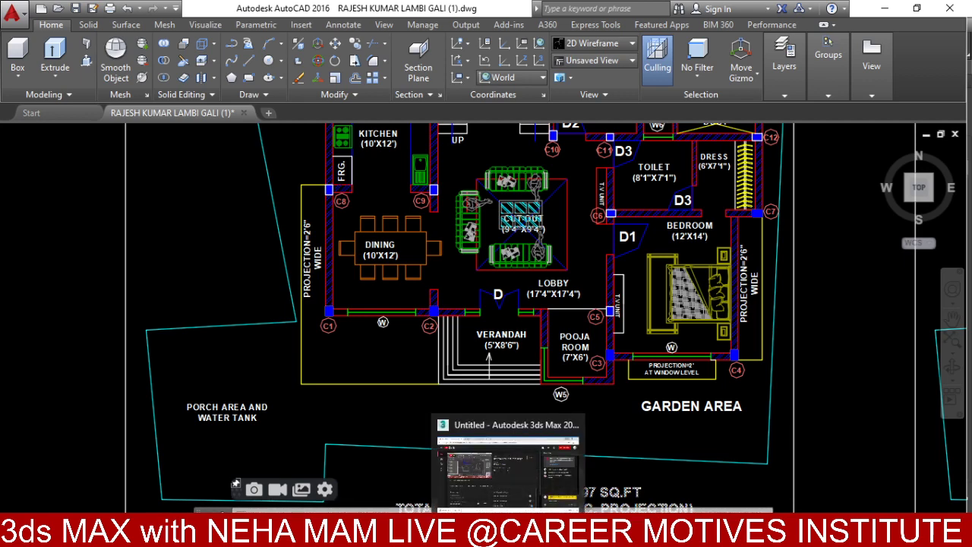
# - Minimize File Explorer, zoom the Top view out over the floor plan, and start a Line spline
pyautogui.moveTo(575, 536)
pyautogui.click(610, 536)
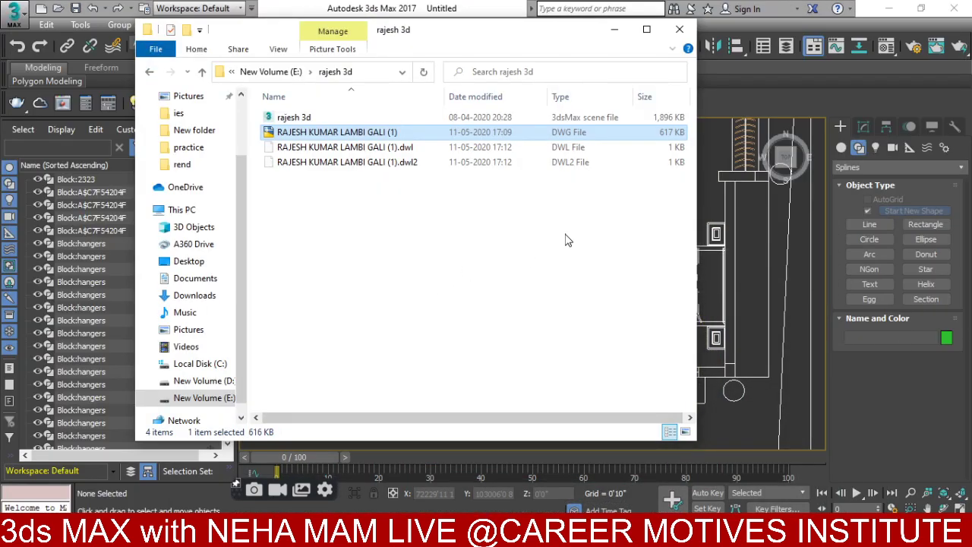
pyautogui.click(614, 29)
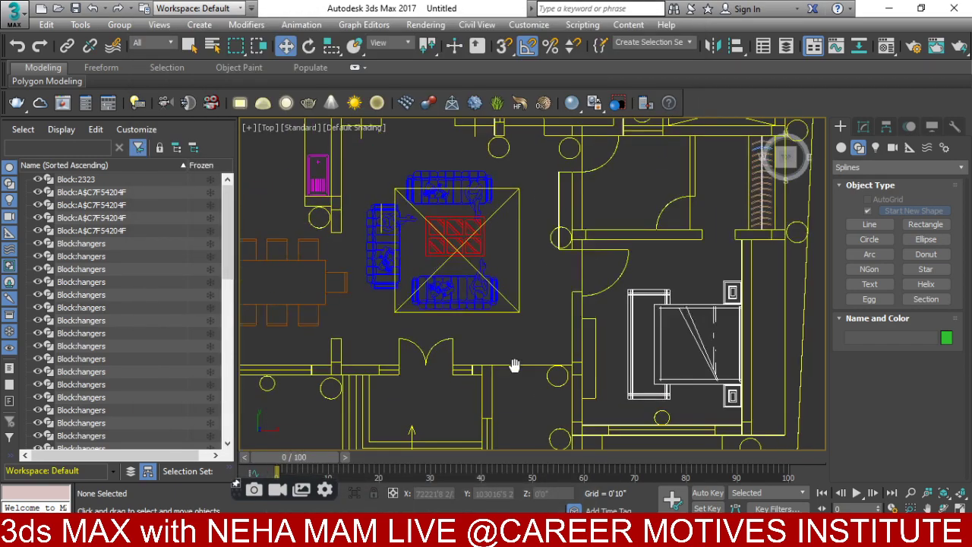
pyautogui.scroll(-6, 514, 366)
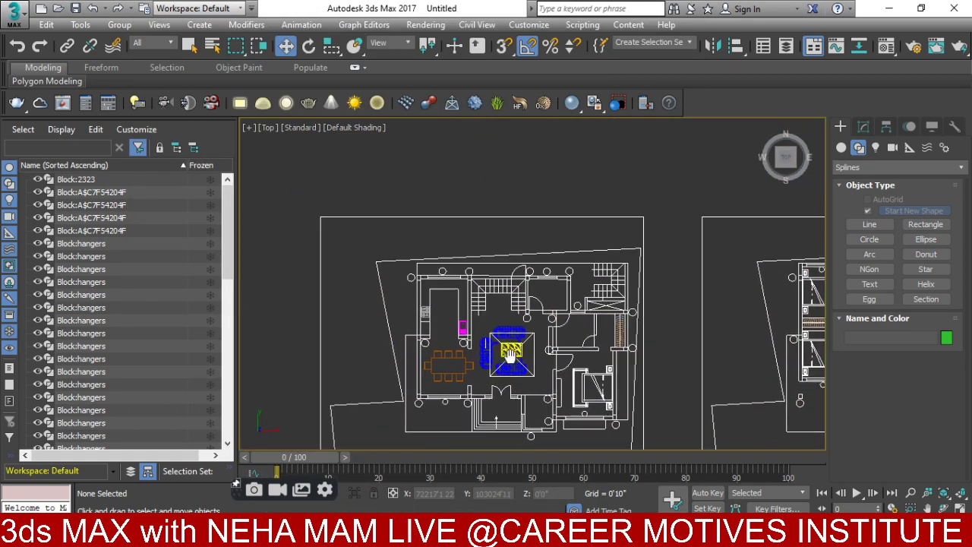
pyautogui.moveTo(510, 353); pyautogui.dragTo(500, 300, button='middle')
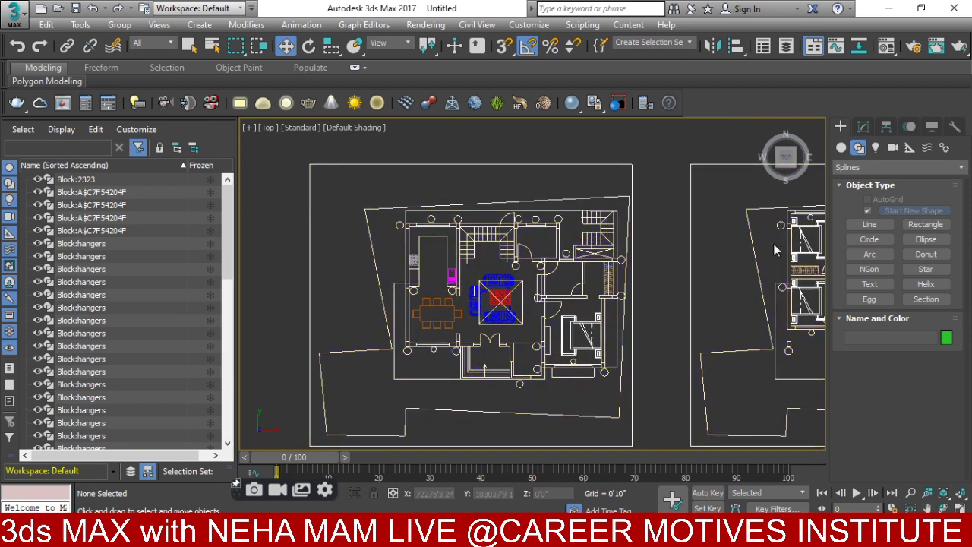
pyautogui.click(855, 226)
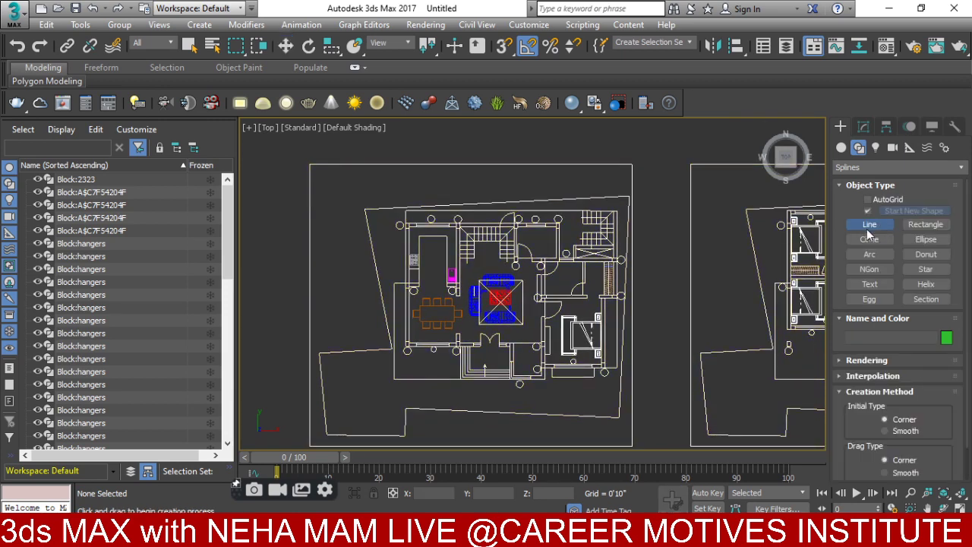
# - Turn off angle snap, turn on vertex snap, and place vertices at the top-left, upper-right and lower-right corners
pyautogui.click(527, 48)
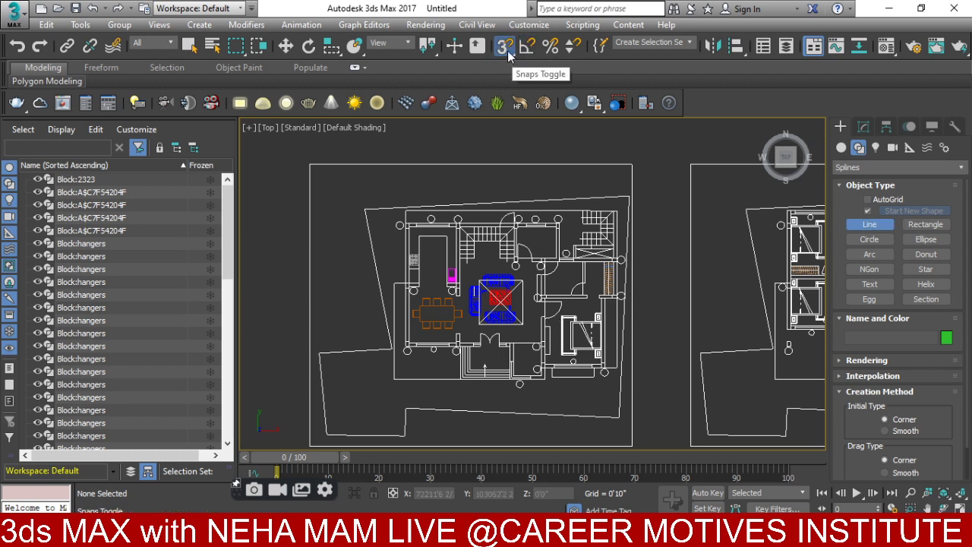
pyautogui.click(503, 47)
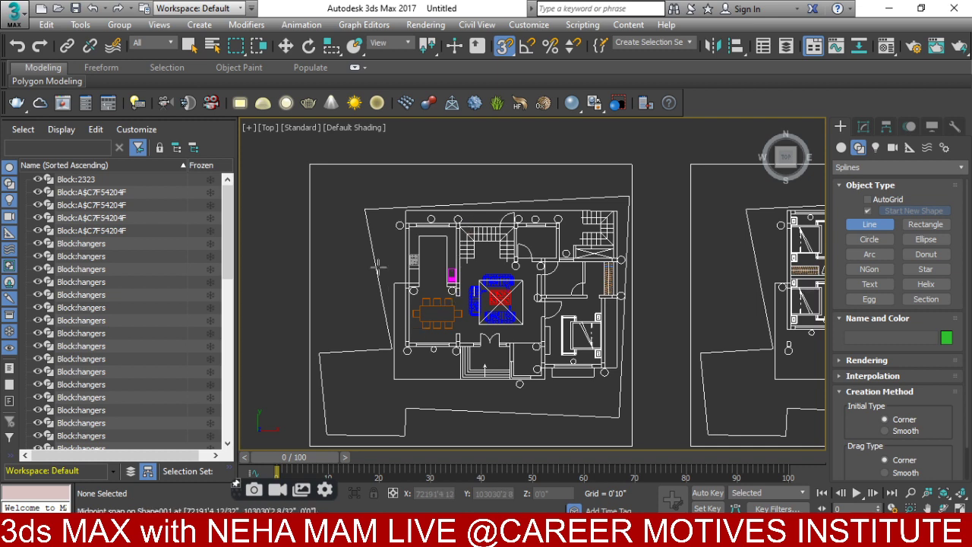
pyautogui.scroll(3, 405, 219)
pyautogui.scroll(3, 418, 238)
pyautogui.click(389, 215)
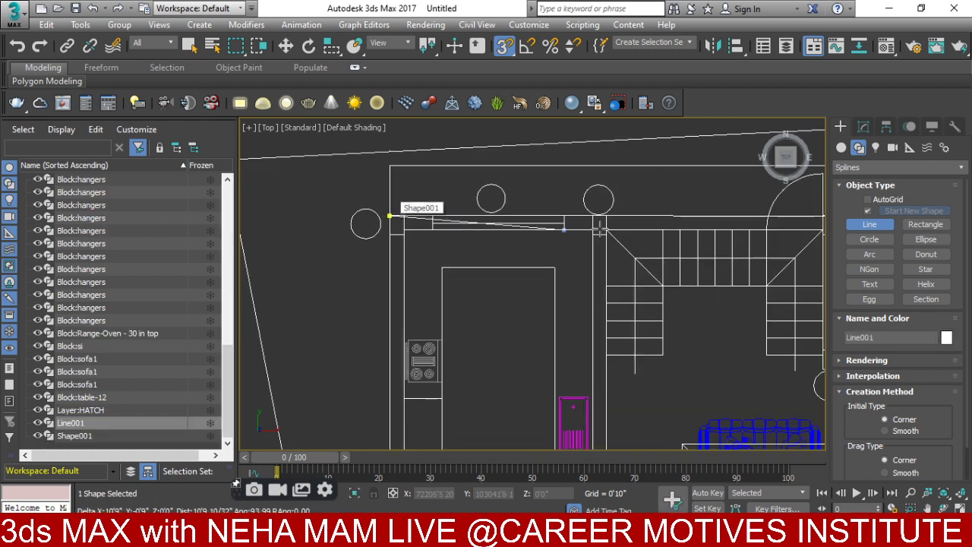
pyautogui.moveTo(389, 215); pyautogui.dragTo(372, 228, button='middle')
pyautogui.scroll(2, 669, 220)
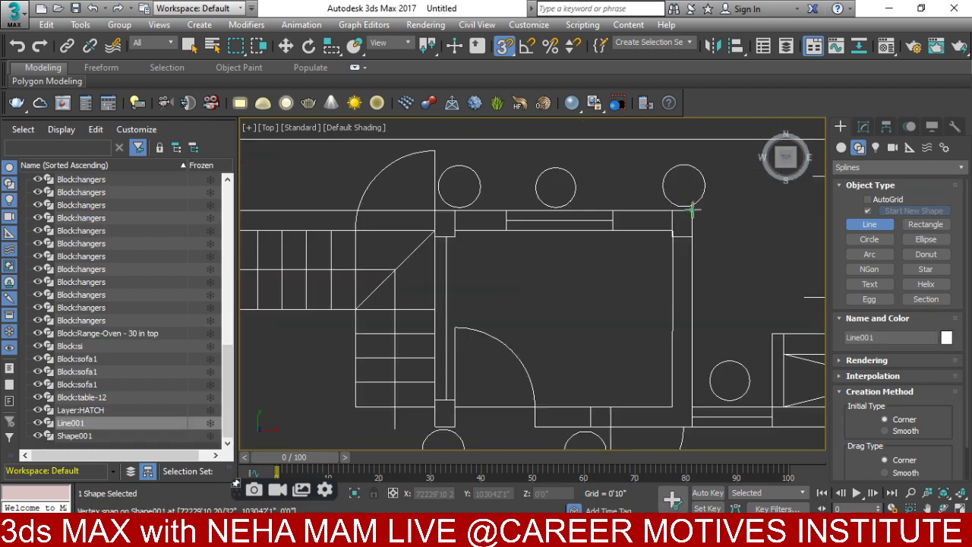
pyautogui.click(691, 210)
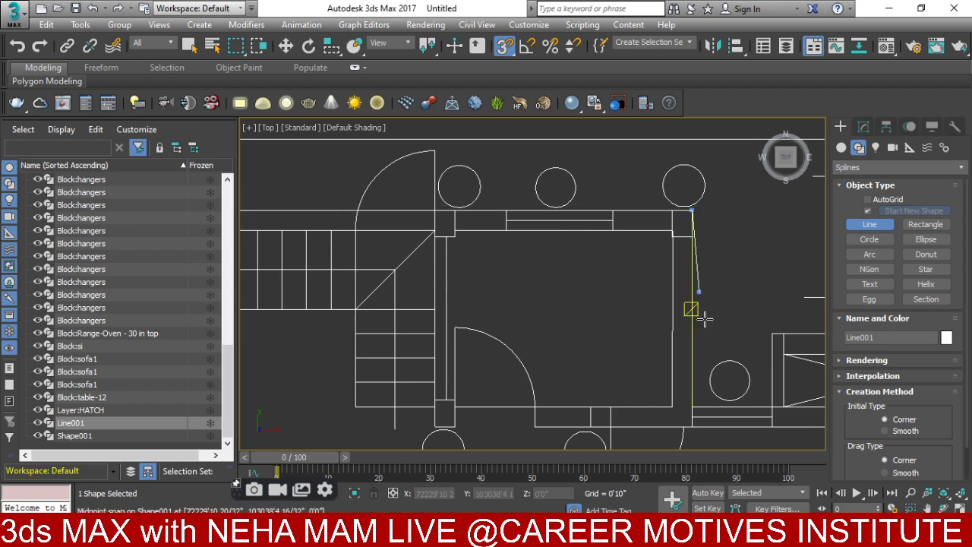
pyautogui.click(691, 407)
# - Continue tracing vertices along the inner wall turns to the bedroom wall corner
pyautogui.scroll(-2, 705, 386)
pyautogui.moveTo(705, 387); pyautogui.dragTo(466, 384, button='middle')
pyautogui.scroll(2, 613, 393)
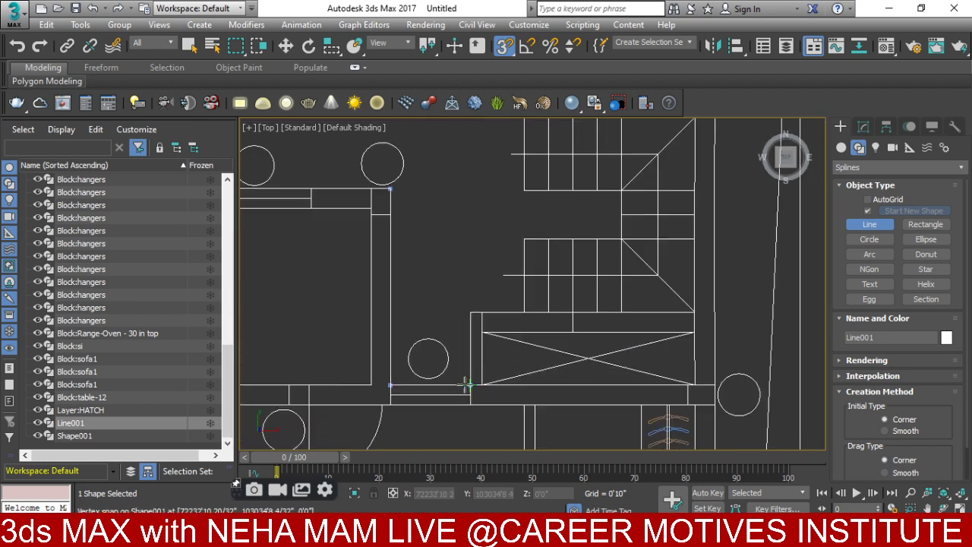
pyautogui.click(470, 385)
pyautogui.click(470, 312)
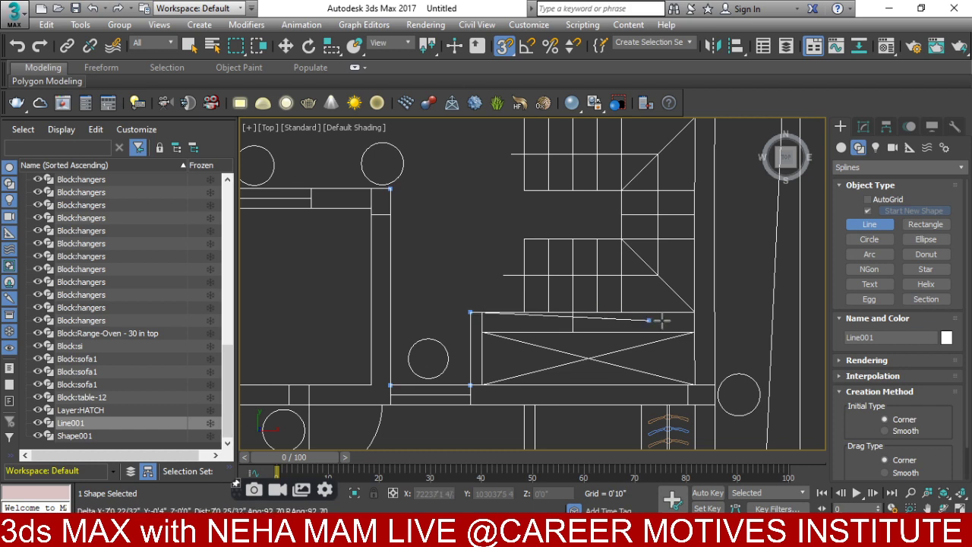
pyautogui.click(693, 311)
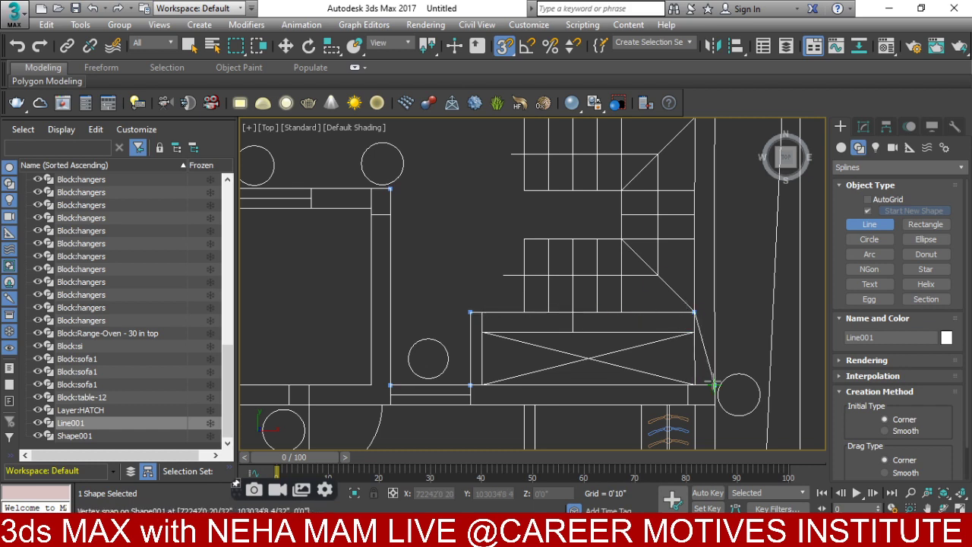
pyautogui.scroll(-4, 714, 385)
pyautogui.scroll(4, 590, 223)
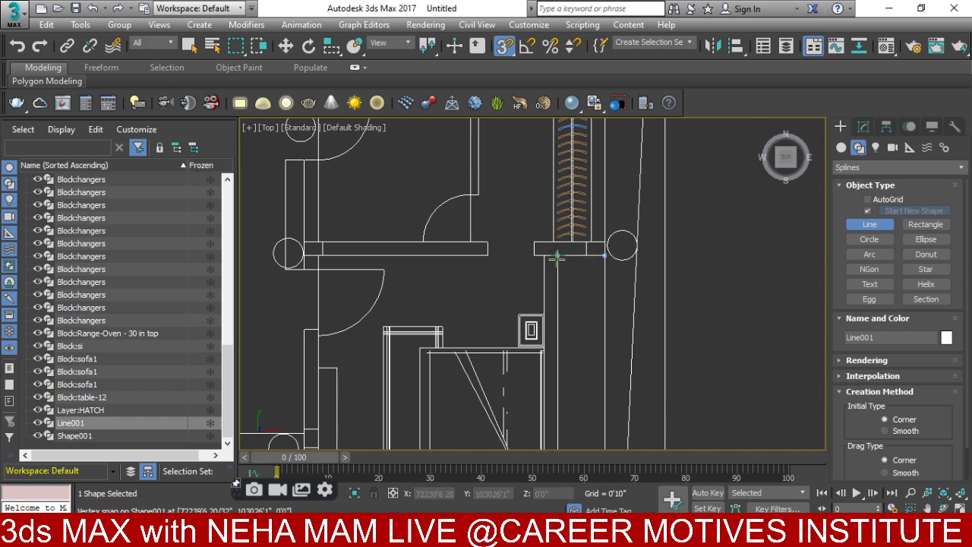
pyautogui.scroll(-4, 561, 349)
pyautogui.scroll(4, 539, 342)
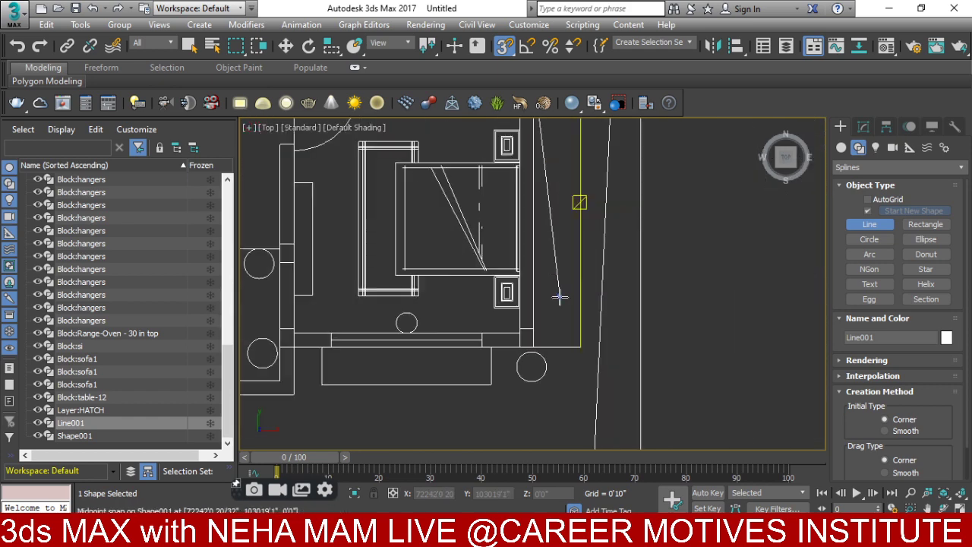
pyautogui.click(518, 346)
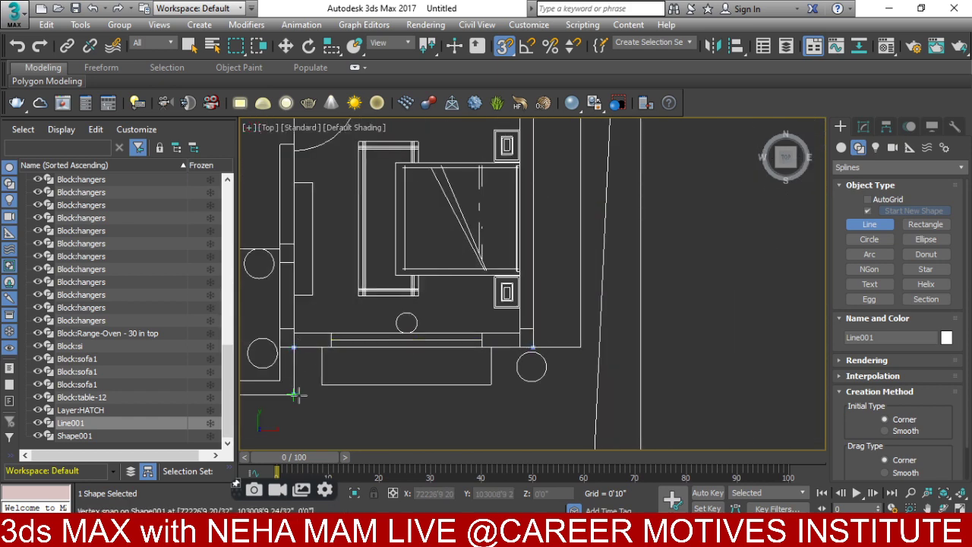
# - Add wall vertices beside the entrance door and at the dining area's front wall corner
pyautogui.moveTo(295, 394); pyautogui.dragTo(653, 337, button='middle')
pyautogui.click(537, 339)
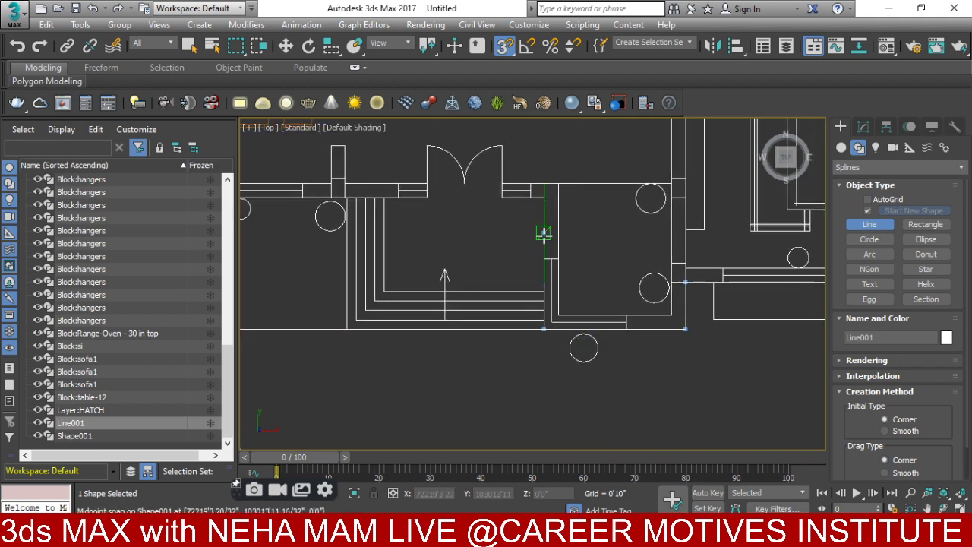
pyautogui.moveTo(363, 206); pyautogui.dragTo(486, 235, button='middle')
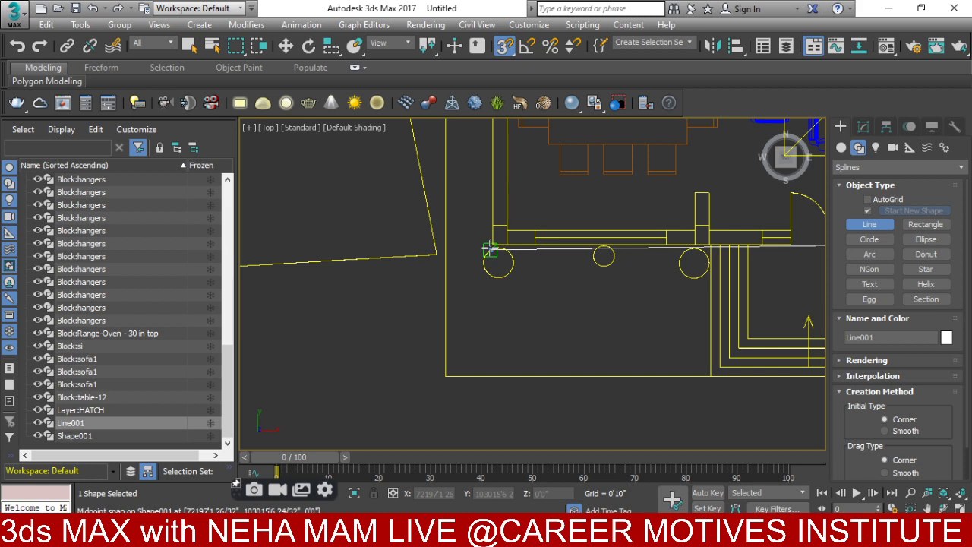
pyautogui.click(491, 240)
pyautogui.scroll(-4, 505, 141)
pyautogui.scroll(10, 498, 224)
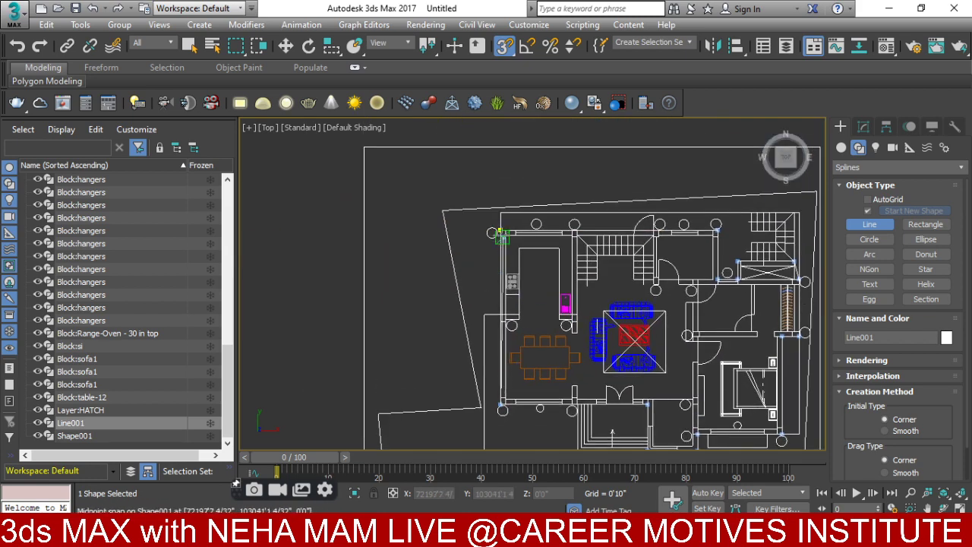
pyautogui.scroll(5, 497, 222)
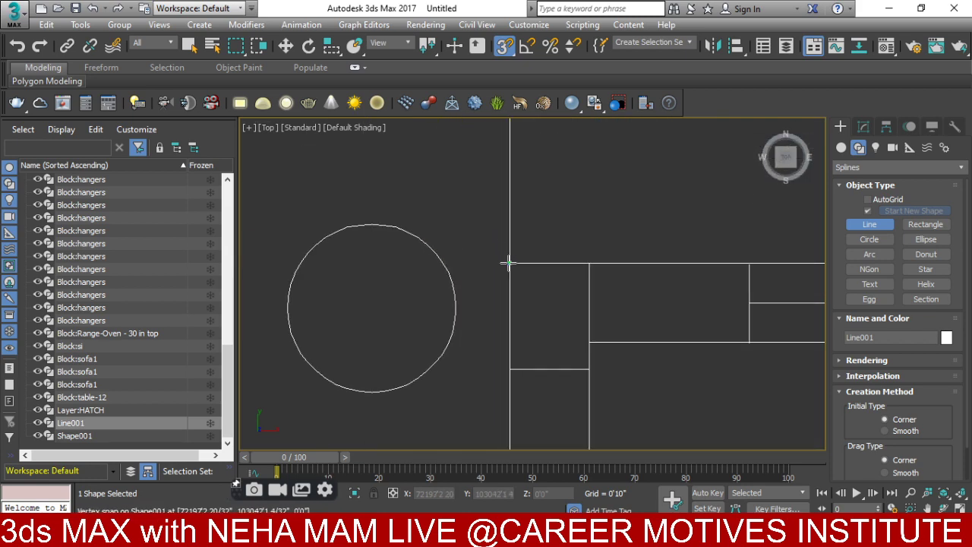
pyautogui.scroll(3, 516, 265)
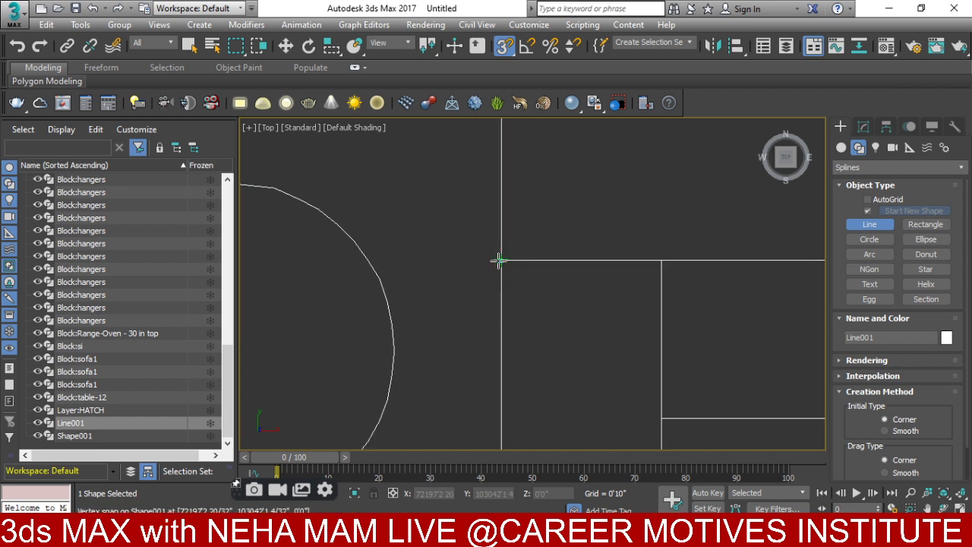
# - Close Line001 at its starting vertex, accept the Close spline prompt, and open it in the Modify panel
pyautogui.click(498, 260)
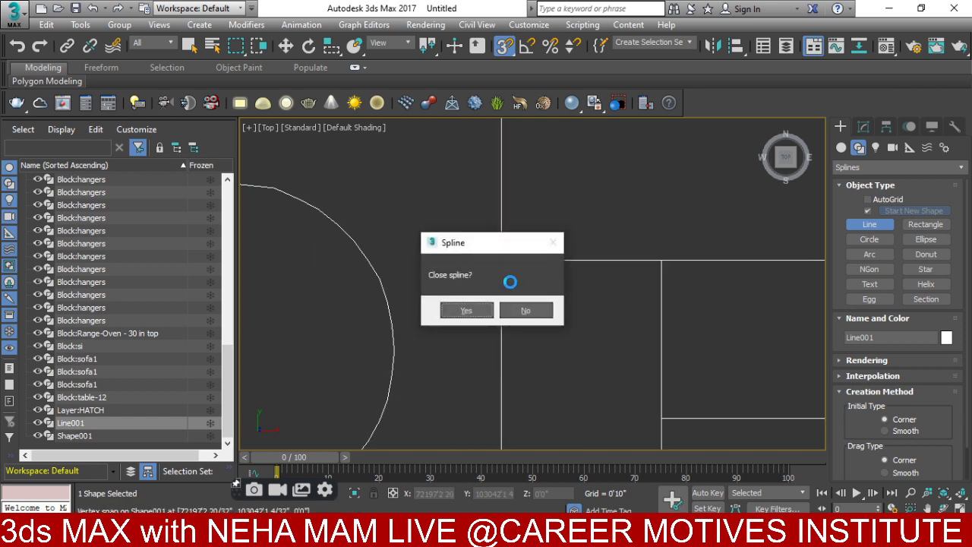
pyautogui.click(463, 310)
pyautogui.scroll(-8, 460, 304)
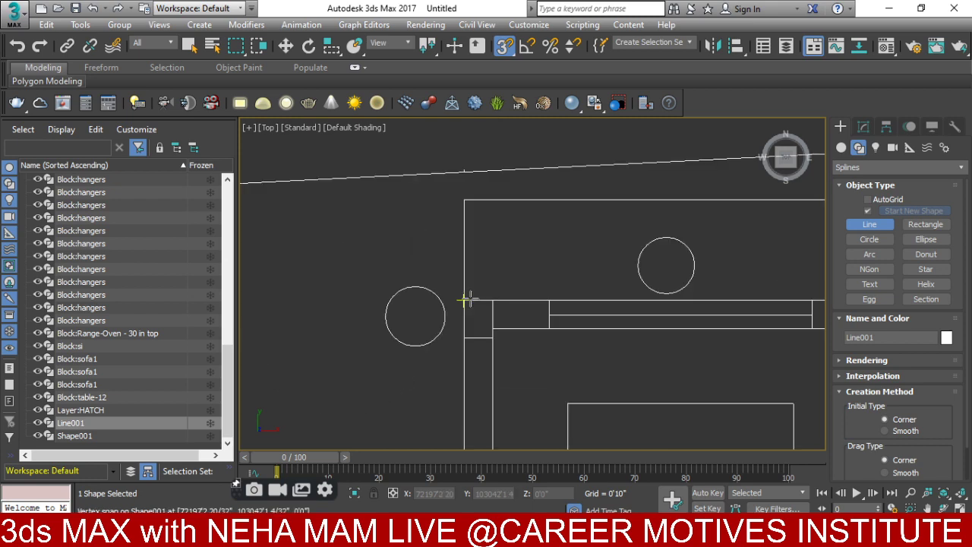
pyautogui.scroll(12, 515, 341)
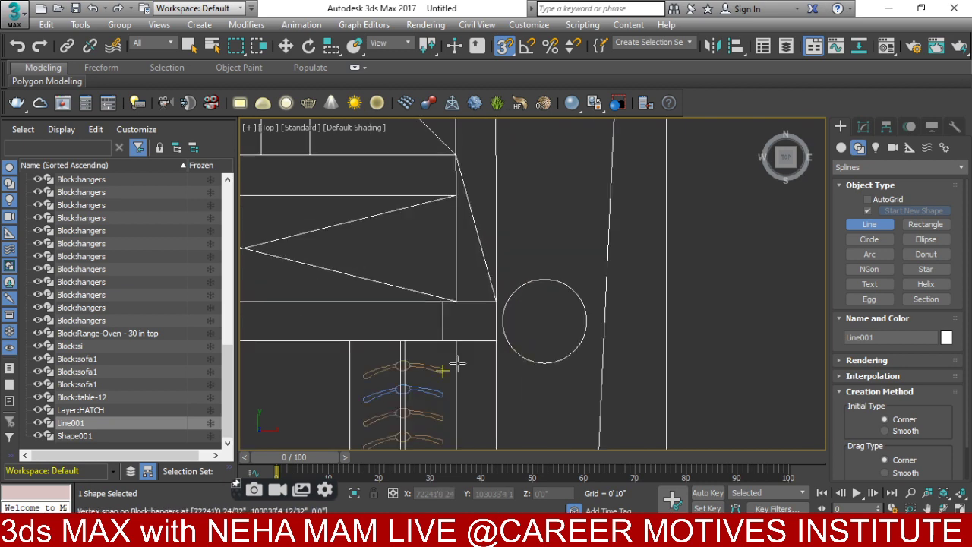
pyautogui.click(863, 127)
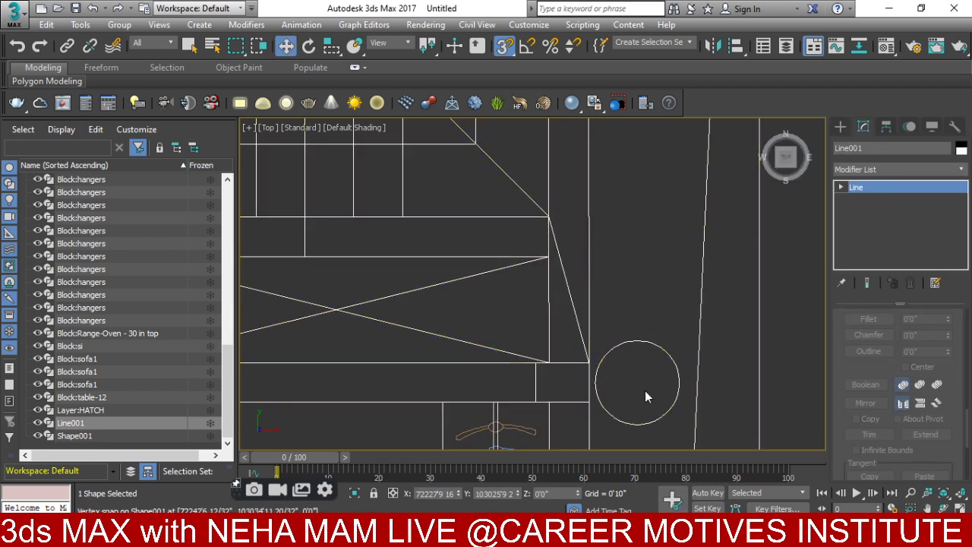
# - Switch Line001 to Vertex level and select the misaligned corner vertex
pyautogui.click(841, 187)
pyautogui.click(845, 197)
pyautogui.scroll(4, 645, 230)
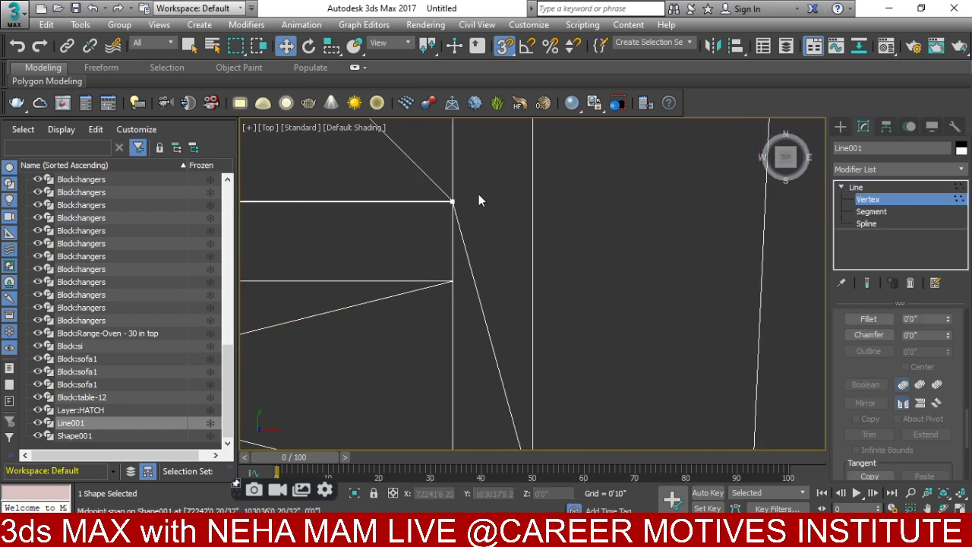
pyautogui.moveTo(479, 201); pyautogui.dragTo(466, 235, button='middle')
pyautogui.click(469, 243)
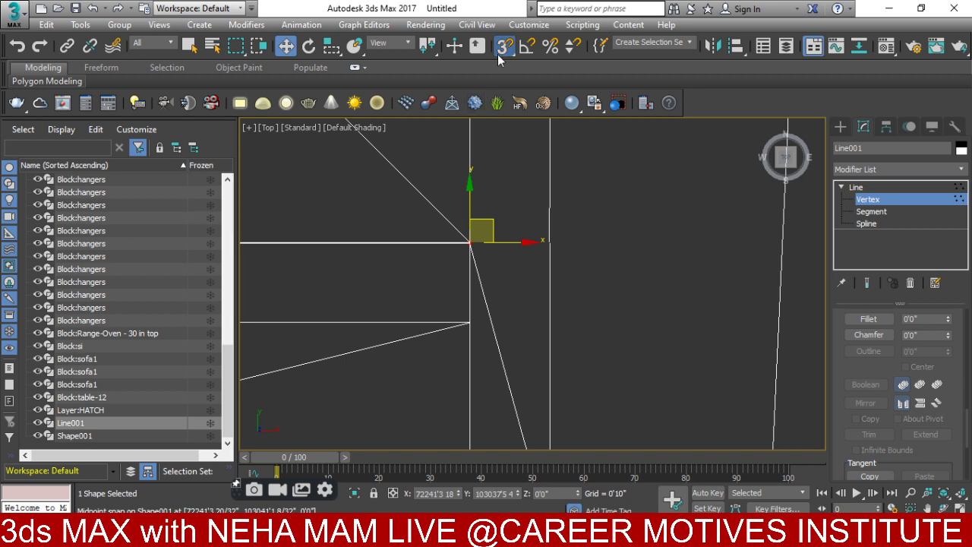
pyautogui.scroll(6, 484, 242)
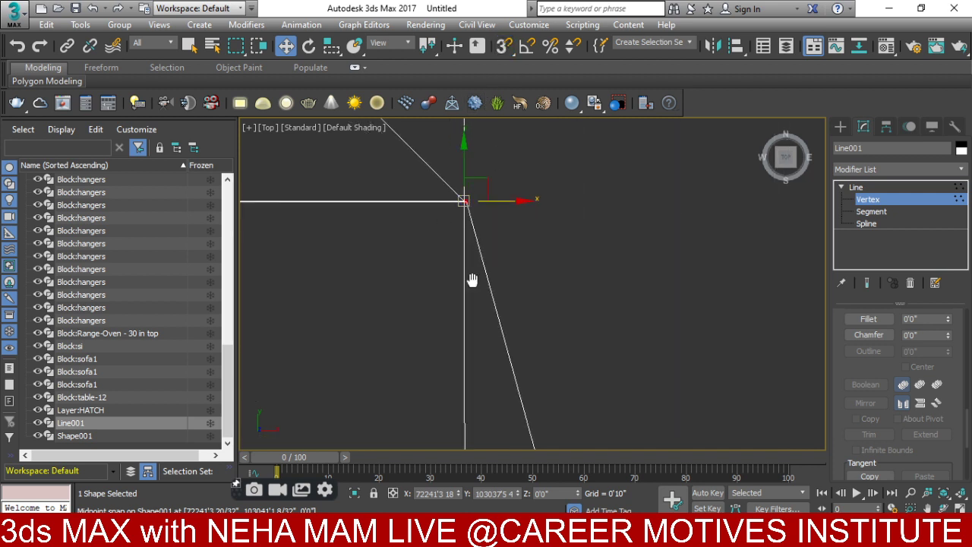
pyautogui.moveTo(471, 280); pyautogui.dragTo(472, 305, button='middle')
# - Move the selected vertex 9" along X using Transform Type-In
pyautogui.rightClick(553, 276)
pyautogui.click(690, 290)
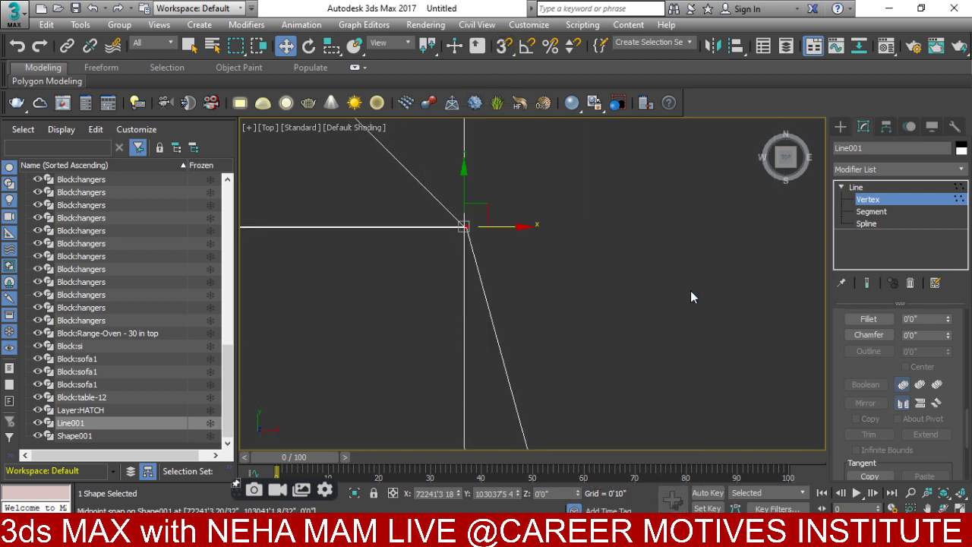
pyautogui.click(221, 213)
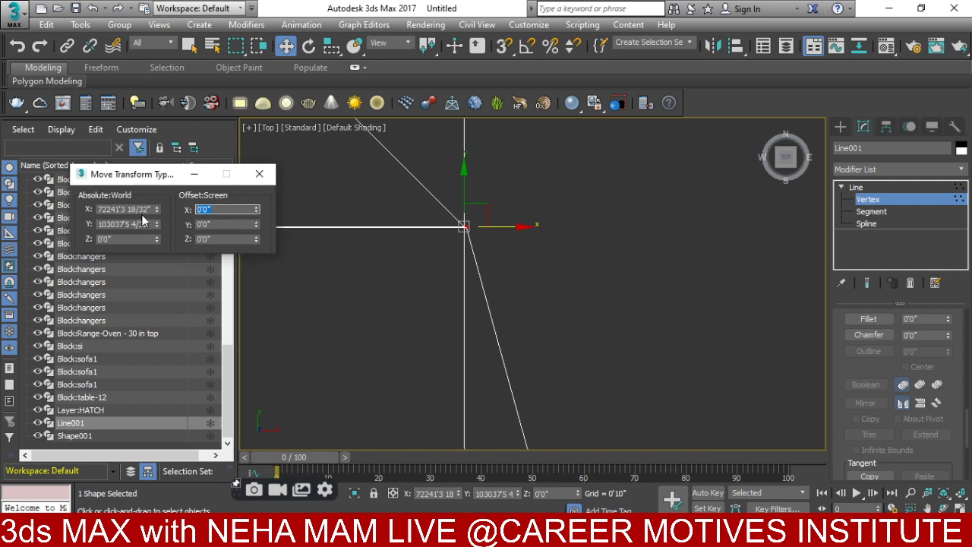
pyautogui.press('Return')
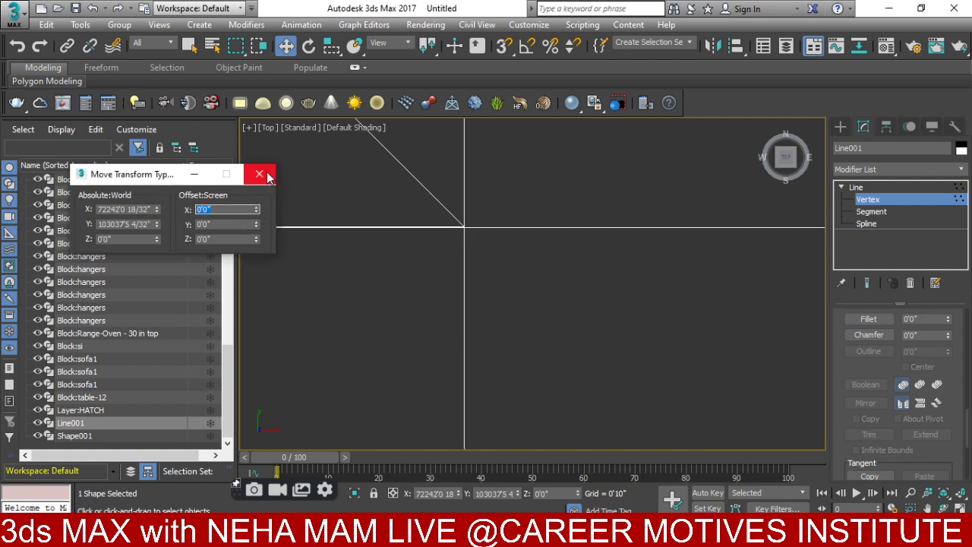
pyautogui.click(259, 174)
# - Check the straightened wall in a 3D orbit, then return to a centered Top view
pyautogui.scroll(-10, 347, 191)
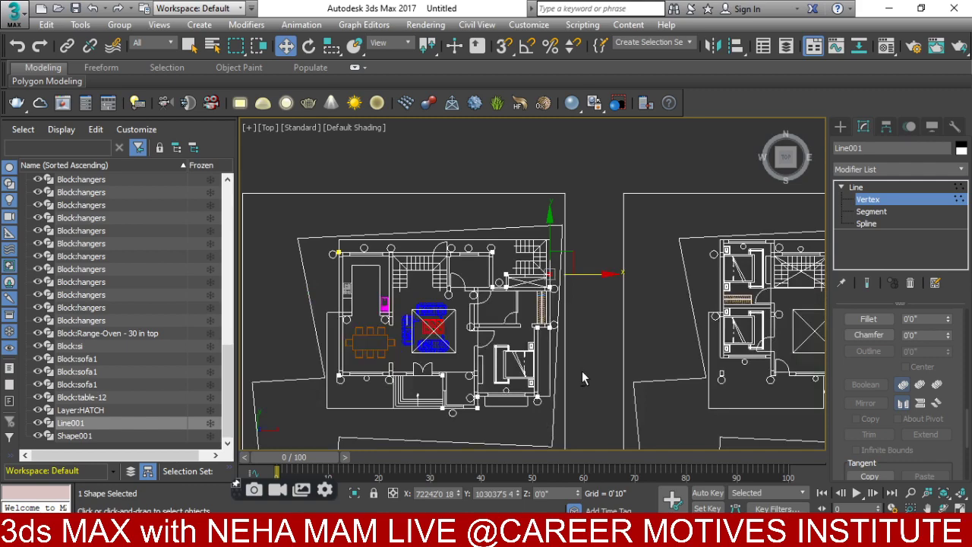
pyautogui.keyDown('alt'); pyautogui.moveTo(582, 370); pyautogui.dragTo(609, 294, button='middle'); pyautogui.keyUp('alt')
pyautogui.scroll(5, 610, 294)
pyautogui.press('t')
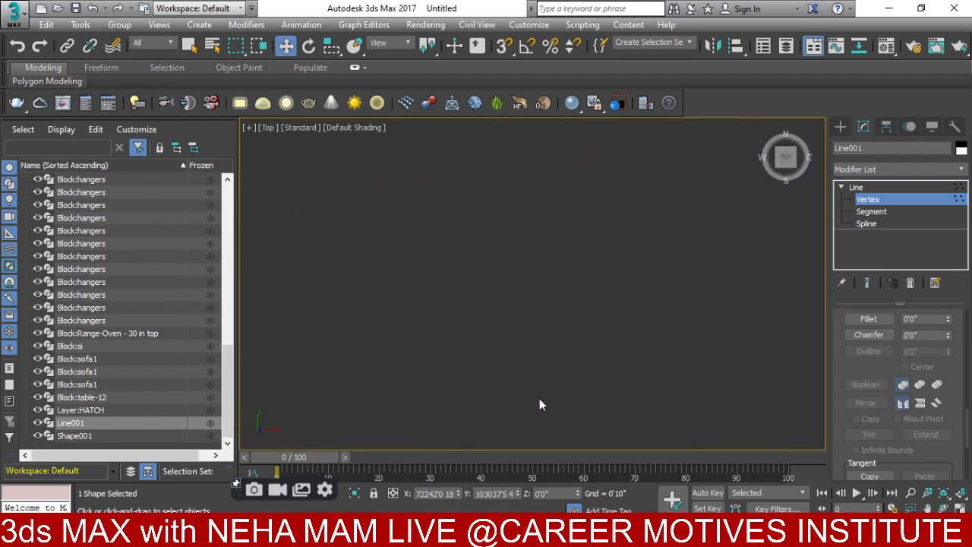
pyautogui.scroll(-6, 534, 326)
pyautogui.moveTo(542, 325); pyautogui.dragTo(514, 301, button='middle')
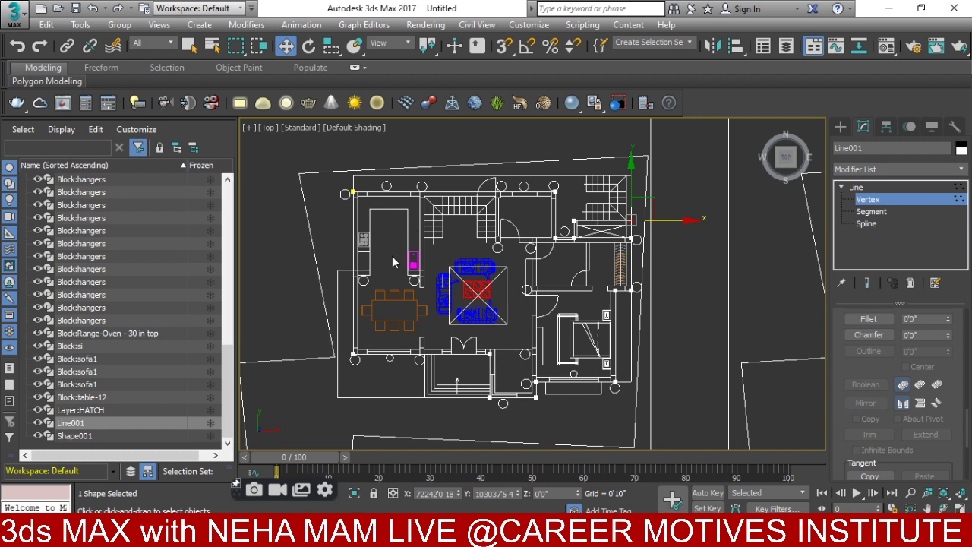
# - Pan over the kitchen and stairs area and bring Line001's Modify panel back up
pyautogui.click(840, 127)
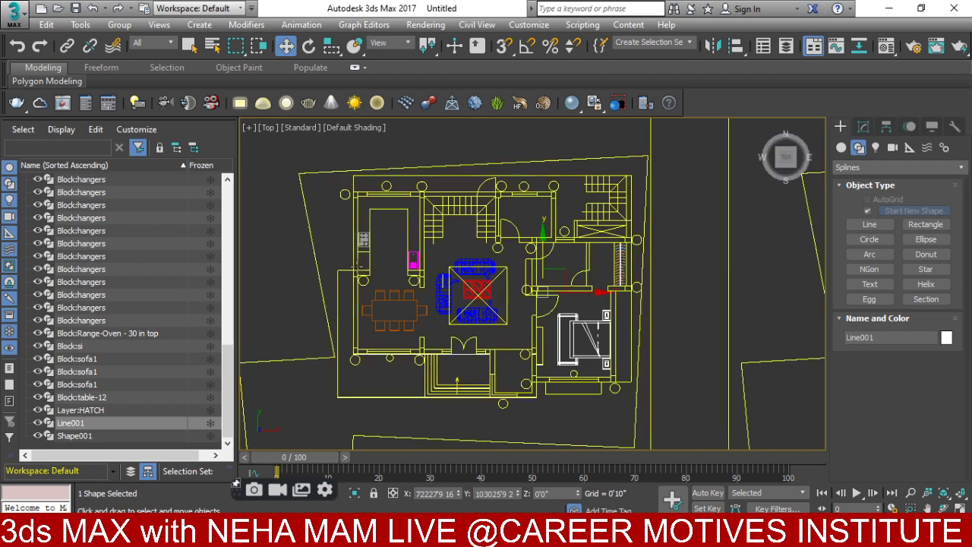
pyautogui.scroll(3, 356, 351)
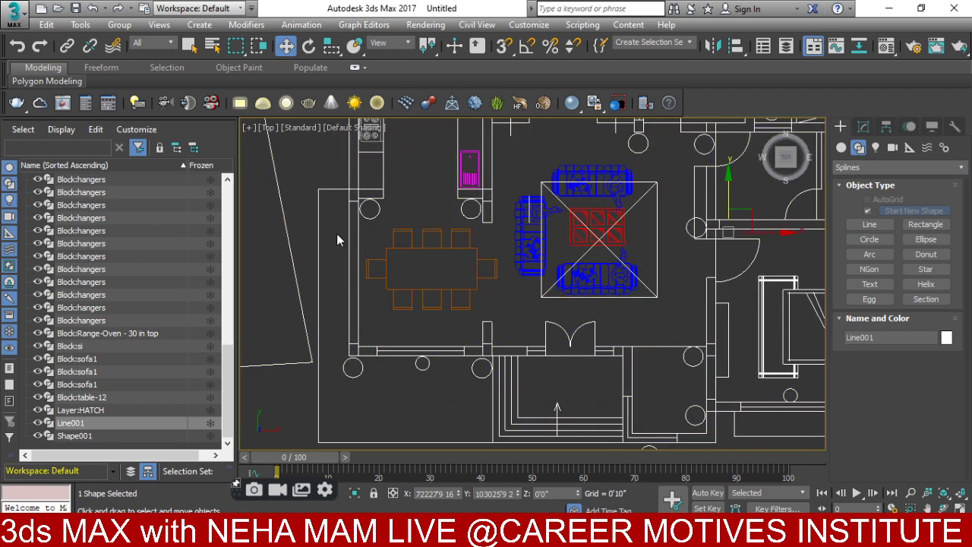
pyautogui.scroll(3, 342, 182)
pyautogui.moveTo(342, 181); pyautogui.dragTo(359, 382, button='middle')
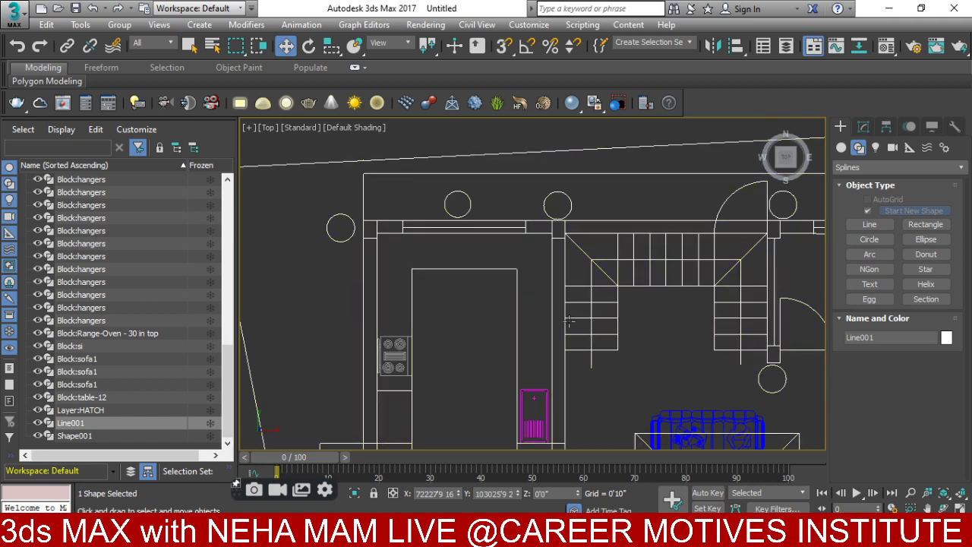
pyautogui.scroll(-6, 571, 321)
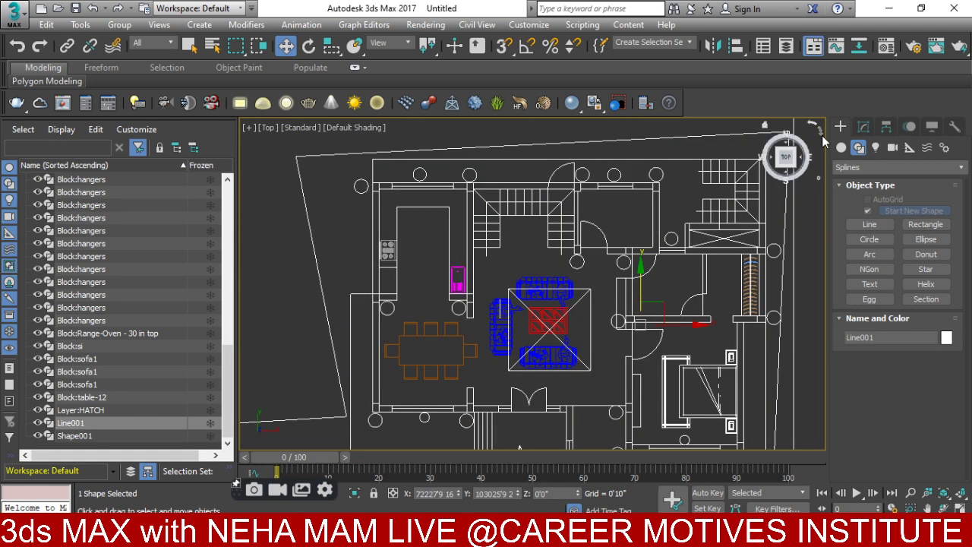
pyautogui.click(864, 126)
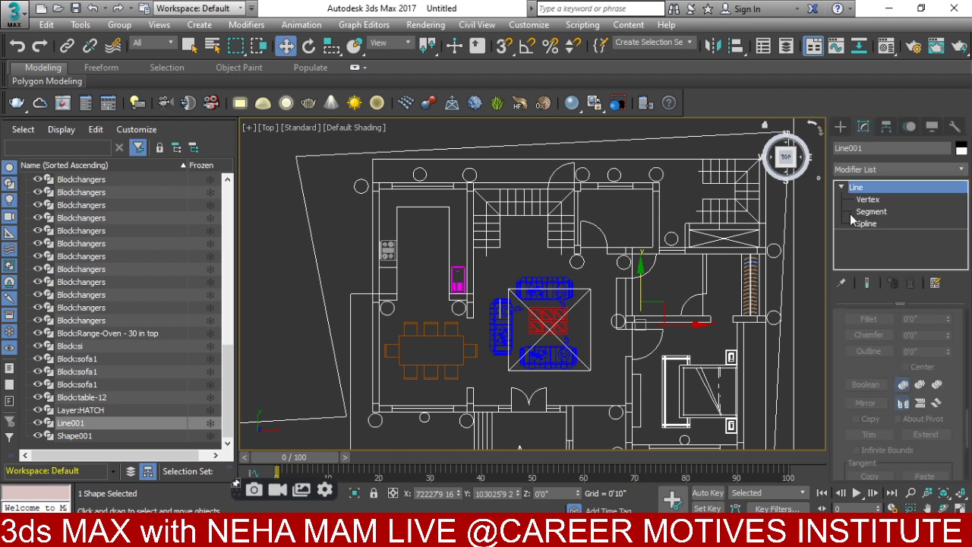
# - Apply a 9" Outline to Line001 at Spline level, creating the parallel inner wall line
pyautogui.click(873, 224)
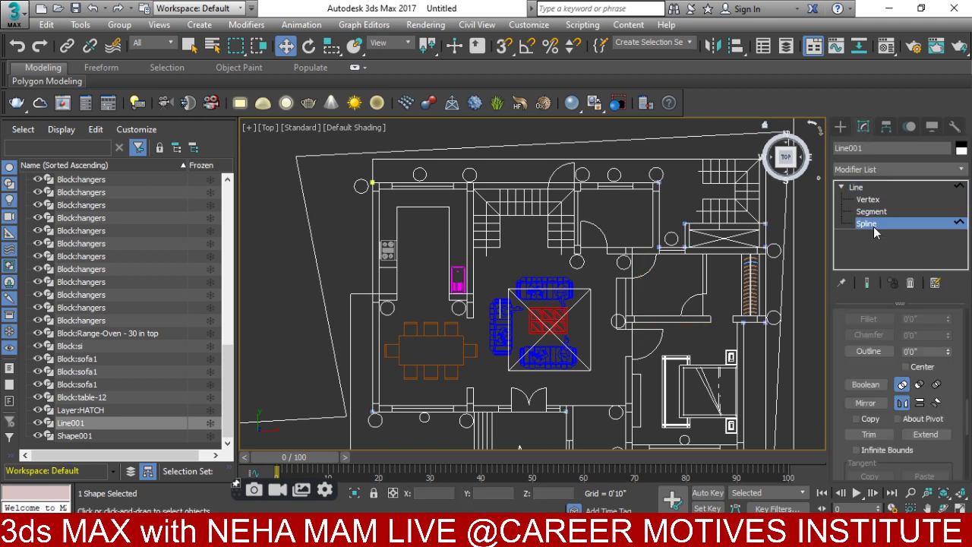
pyautogui.doubleClick(923, 350)
pyautogui.write('9')
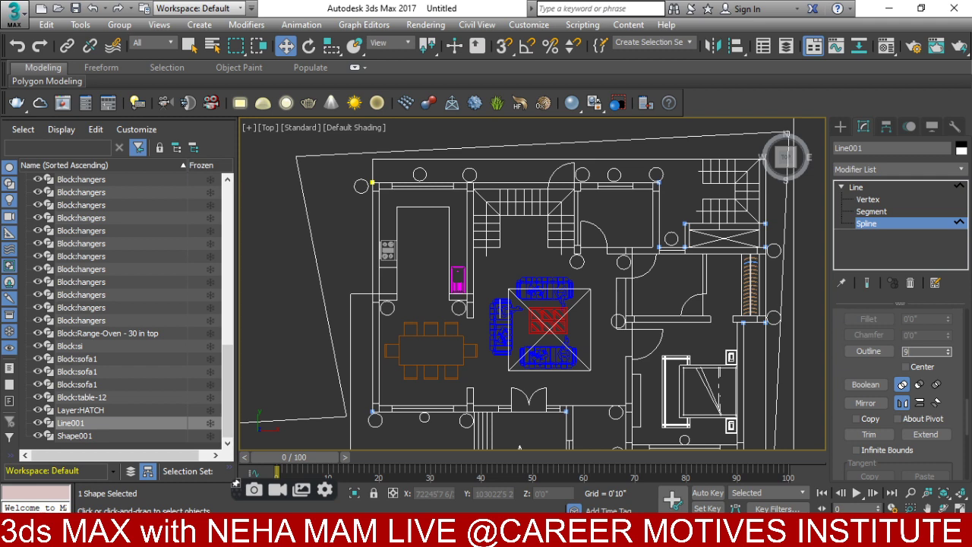
pyautogui.press('Return')
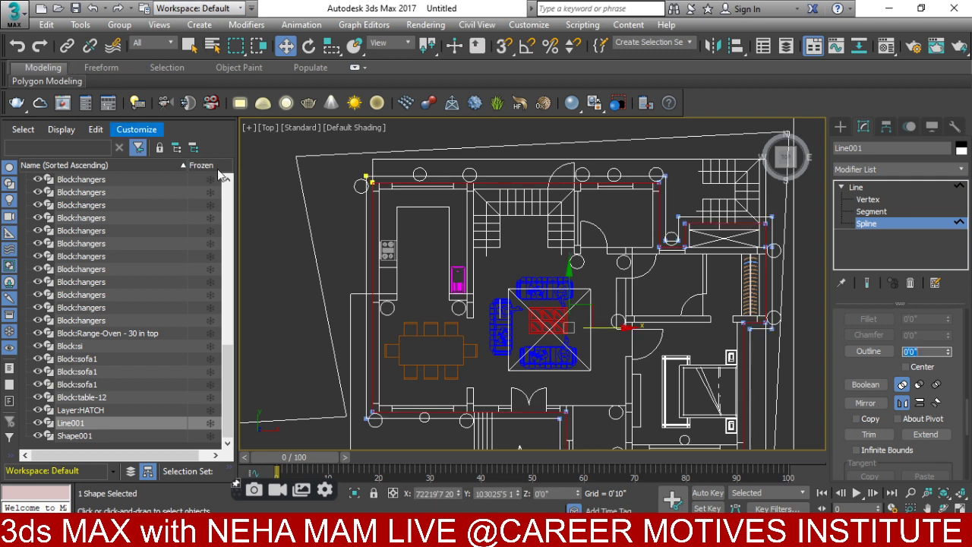
pyautogui.scroll(4, 395, 164)
pyautogui.scroll(2, 324, 232)
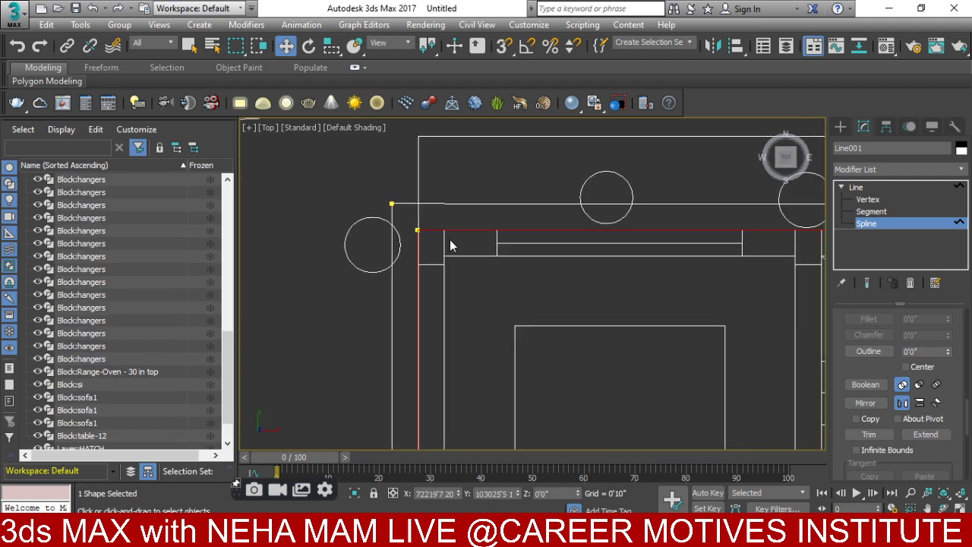
pyautogui.scroll(2, 372, 342)
pyautogui.scroll(-5, 553, 334)
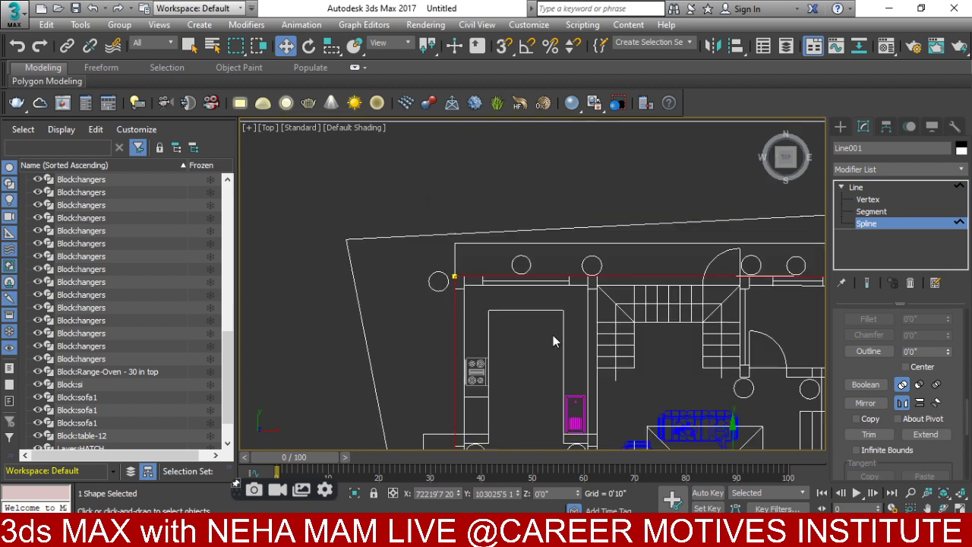
pyautogui.scroll(1, 759, 327)
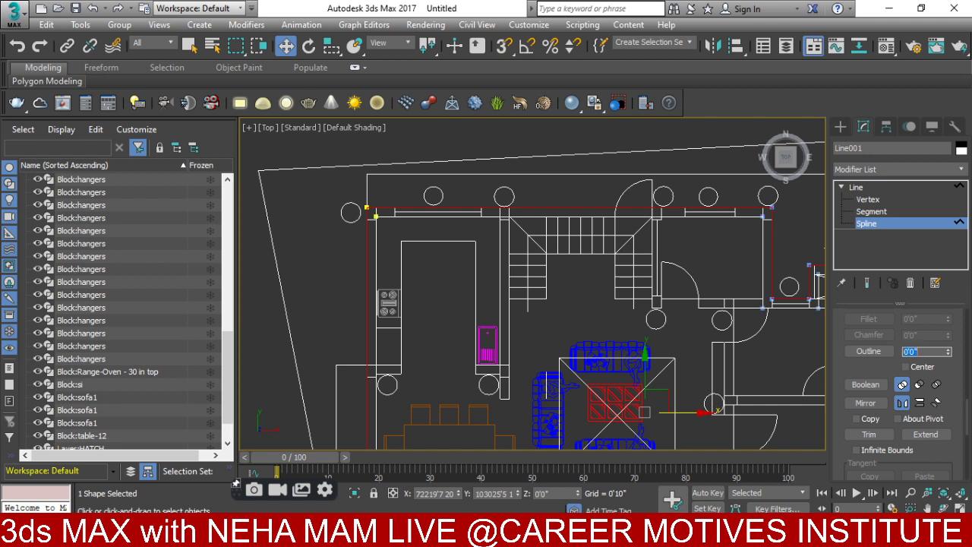
pyautogui.scroll(5, 368, 220)
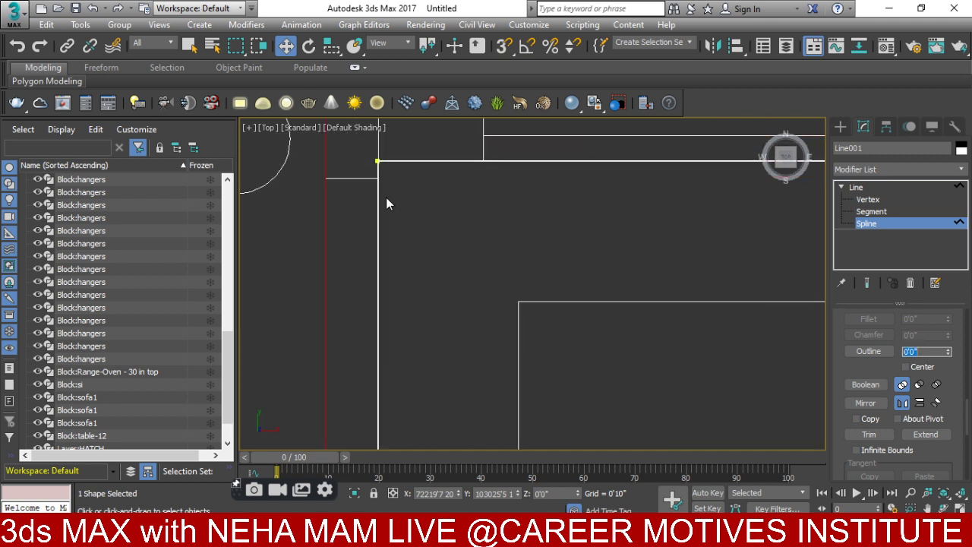
# - Add an Extrude modifier to Line001 with an amount of 11'0"
pyautogui.click(896, 168)
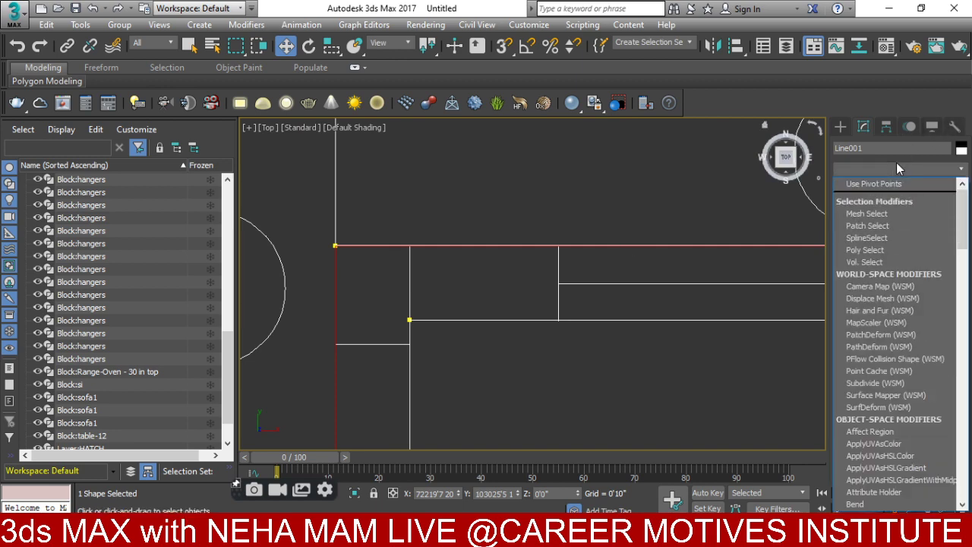
pyautogui.press('e')
pyautogui.click(881, 184)
pyautogui.scroll(-6, 672, 235)
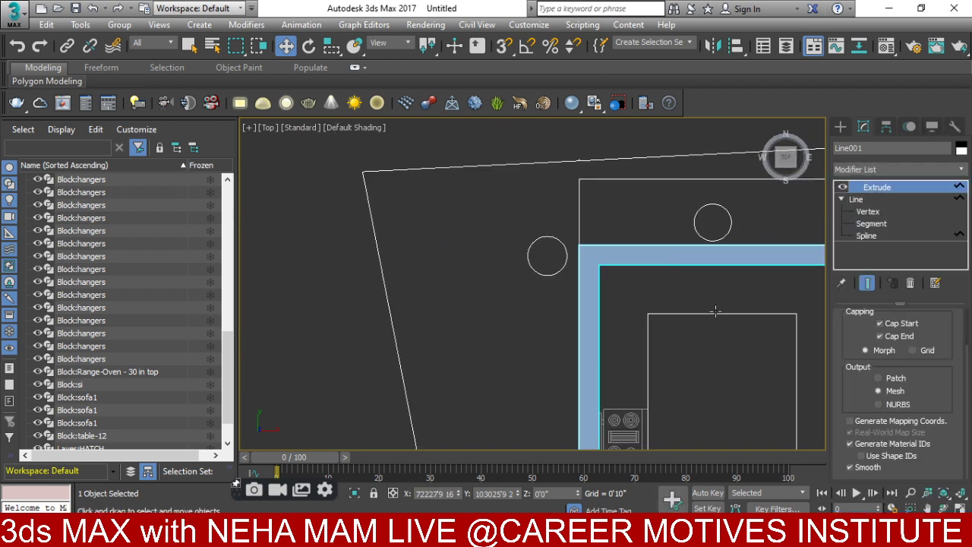
pyautogui.scroll(-2, 726, 294)
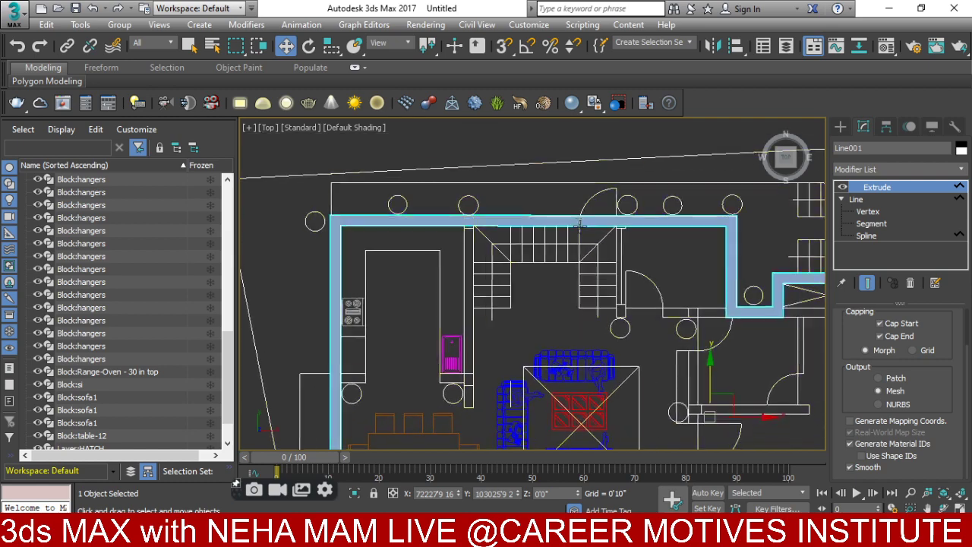
pyautogui.keyDown('alt'); pyautogui.moveTo(603, 307); pyautogui.dragTo(508, 248, button='middle'); pyautogui.keyUp('alt')
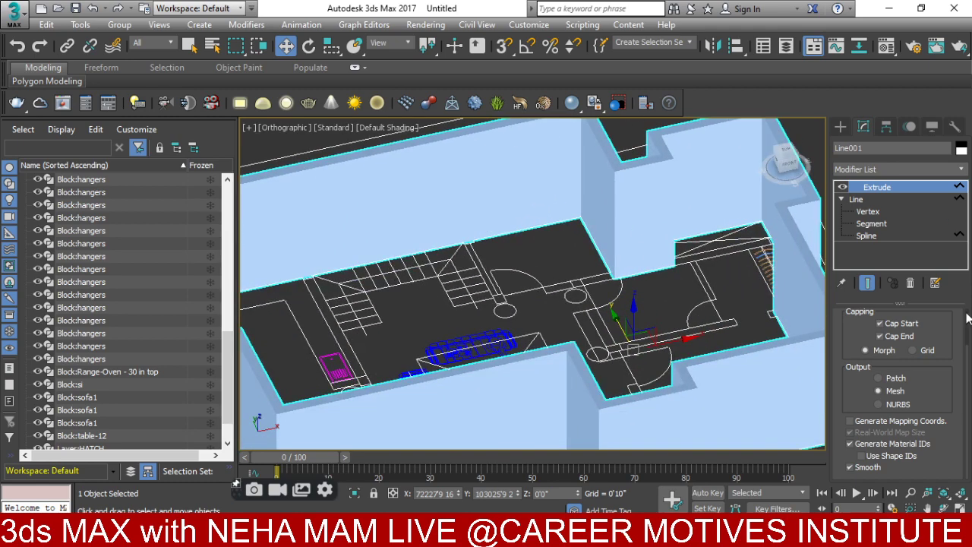
pyautogui.scroll(3, 966, 322)
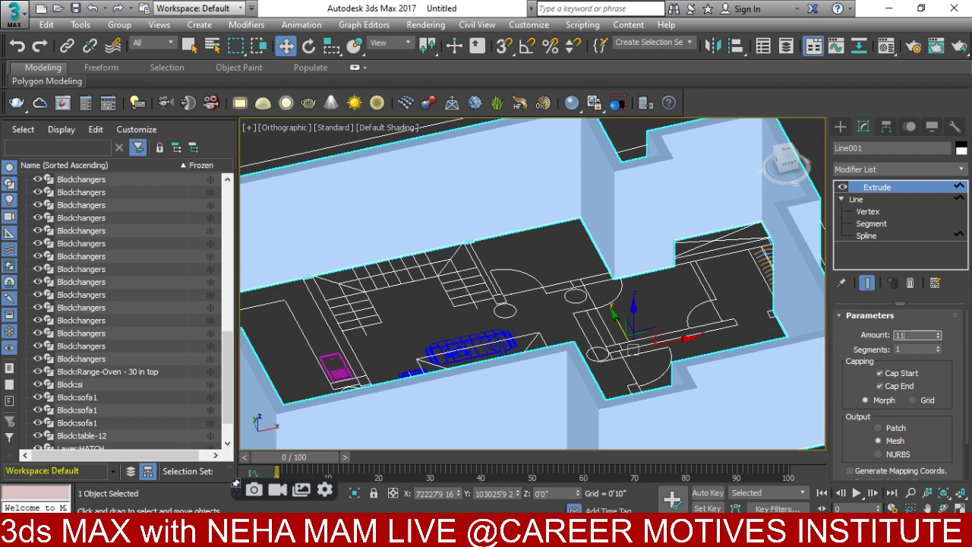
pyautogui.press('Return')
# - Frame the whole house in Top view with Zoom Extents and switch the display to wireframe
pyautogui.press('t')
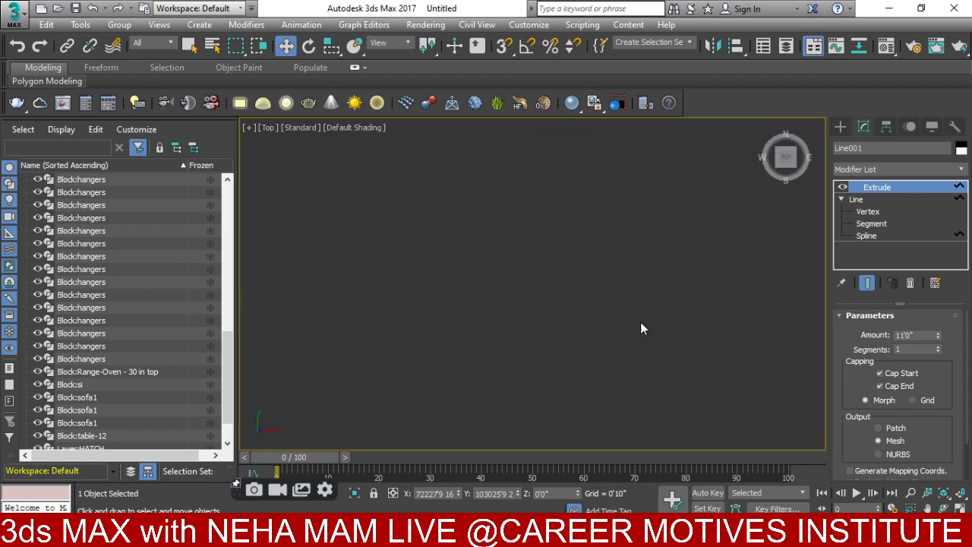
pyautogui.press('z')
pyautogui.scroll(-2, 607, 317)
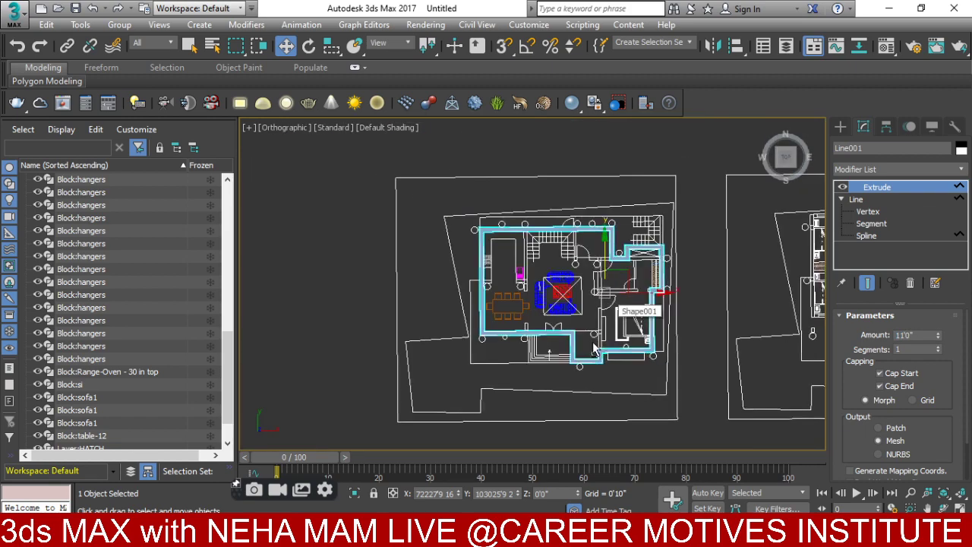
pyautogui.moveTo(607, 317)
pyautogui.keyDown('alt'); pyautogui.mouseDown(button='middle')
pyautogui.moveTo(577, 338)
pyautogui.moveTo(550, 396)
pyautogui.moveTo(466, 413)
pyautogui.moveTo(503, 319)
pyautogui.mouseUp(button='middle'); pyautogui.keyUp('alt')
pyautogui.scroll(3, 566, 343)
pyautogui.press('t')
pyautogui.press('z')
pyautogui.press('F3')
pyautogui.scroll(10, 503, 320)
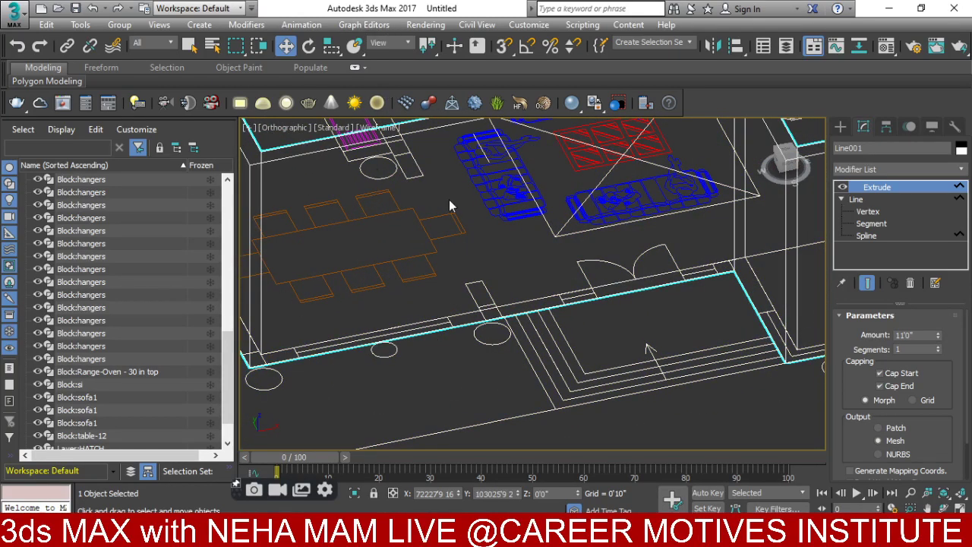
# - Create a Box with 3D snaps on, drawing its base along the front wall by the dining table
pyautogui.moveTo(435, 229); pyautogui.dragTo(477, 198, button='middle')
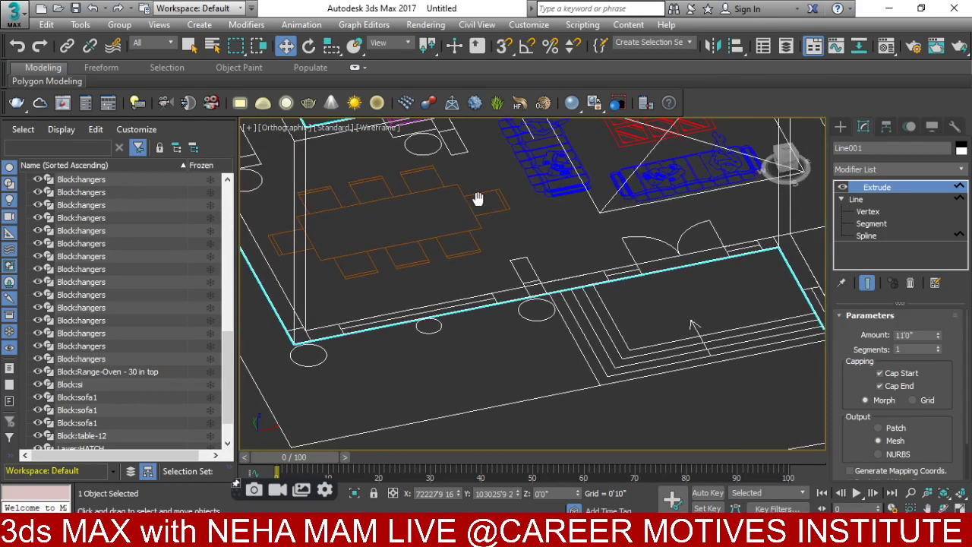
pyautogui.click(842, 127)
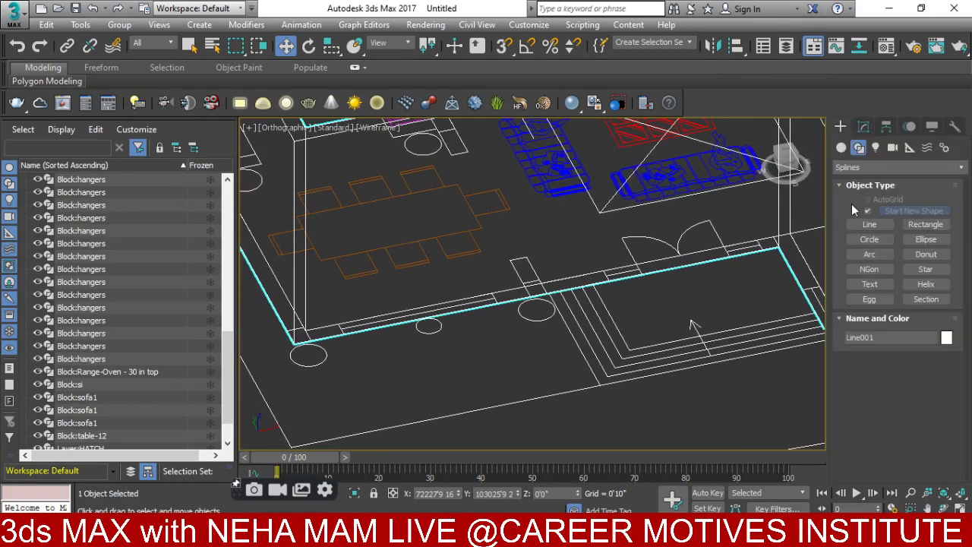
pyautogui.click(840, 147)
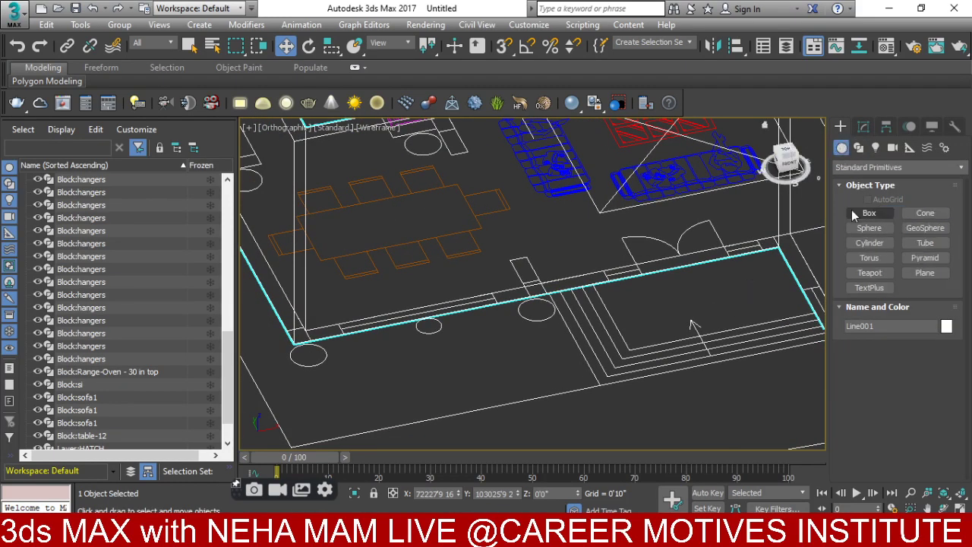
pyautogui.click(869, 213)
pyautogui.scroll(3, 399, 294)
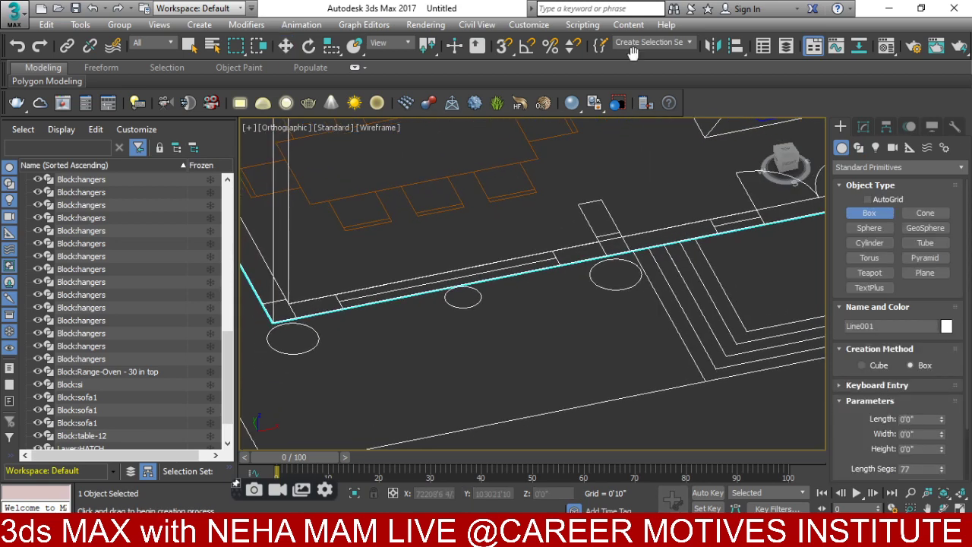
pyautogui.click(504, 46)
pyautogui.moveTo(336, 297); pyautogui.dragTo(566, 268)
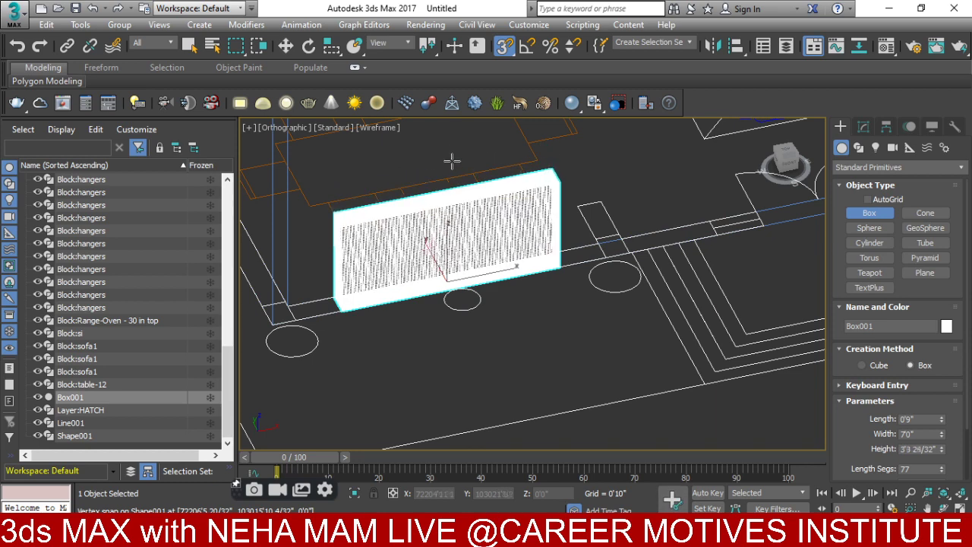
pyautogui.click(451, 161)
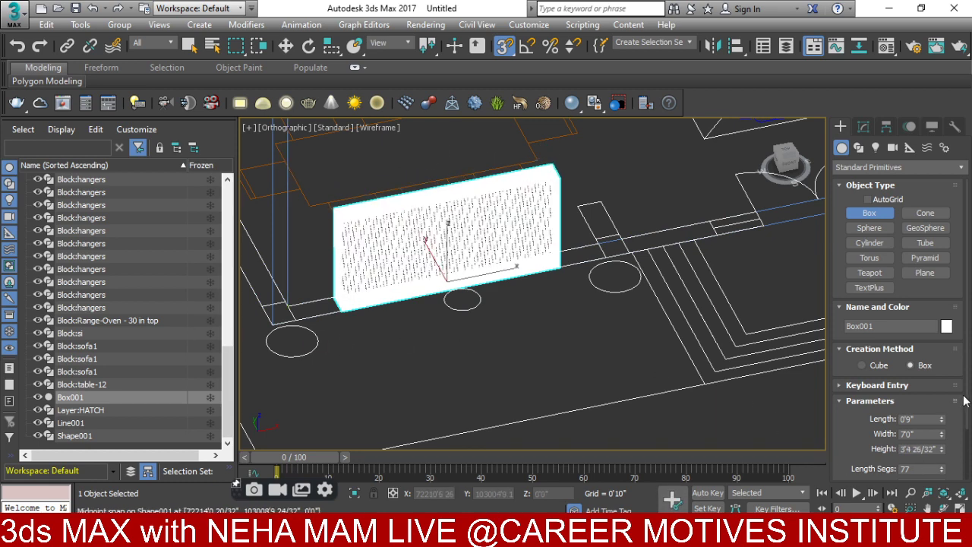
# - Set Box001's segments to 1, length to about 1'5", and height to 70"
pyautogui.scroll(-3, 964, 419)
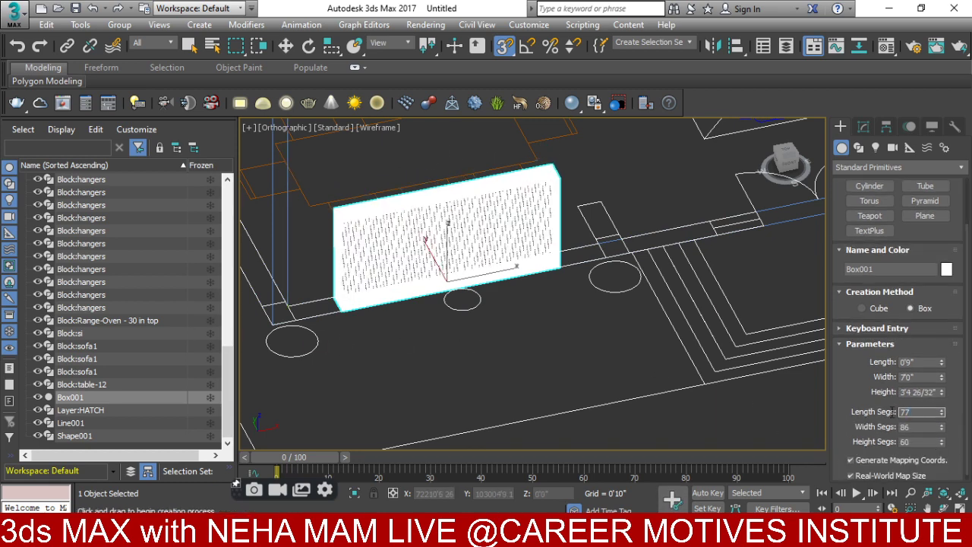
pyautogui.press('Return')
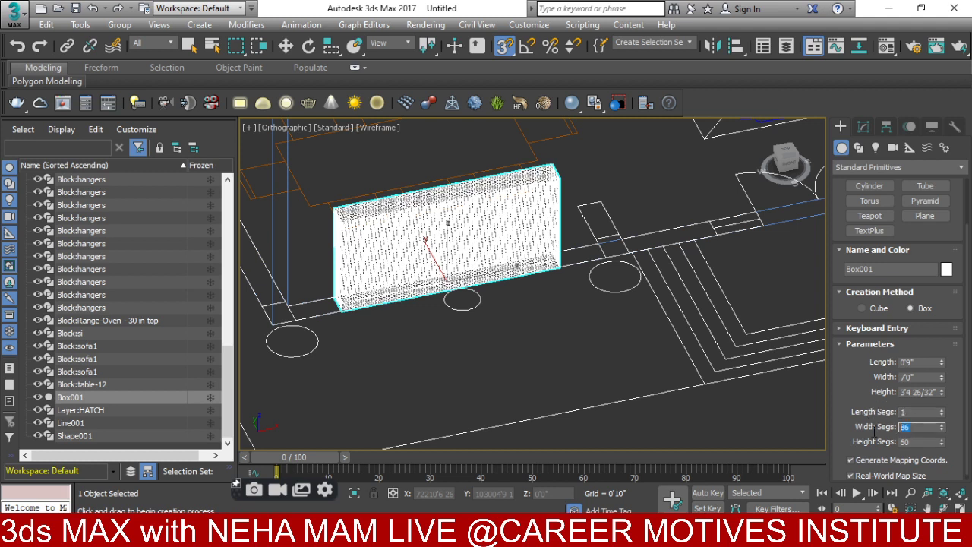
pyautogui.write('1')
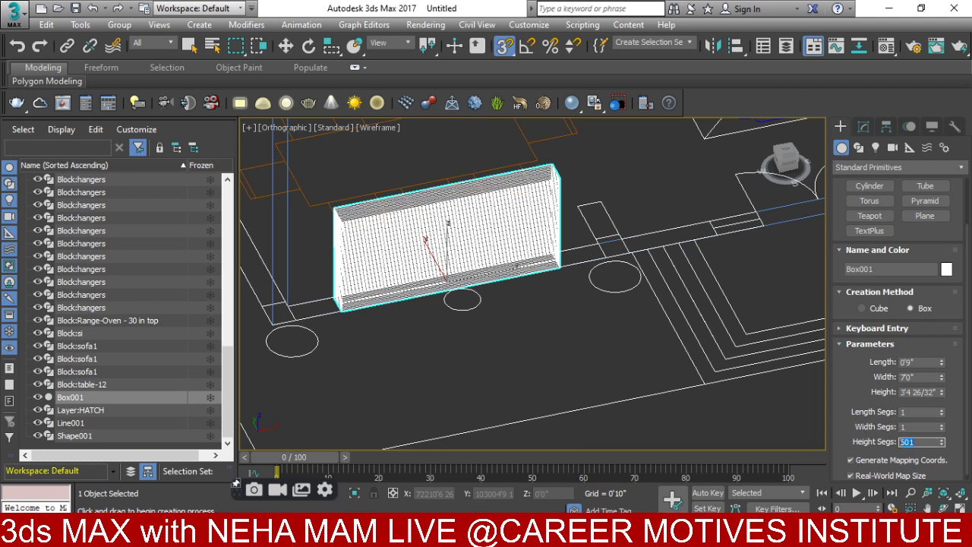
pyautogui.press('Return')
pyautogui.keyDown('alt'); pyautogui.moveTo(760, 341); pyautogui.dragTo(812, 395, button='middle'); pyautogui.keyUp('alt')
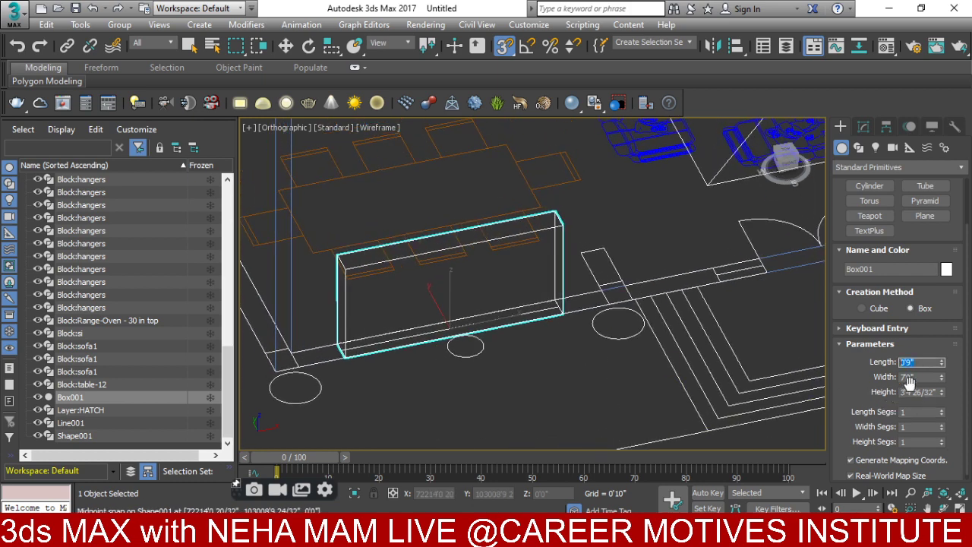
pyautogui.moveTo(943, 363); pyautogui.dragTo(936, 296)
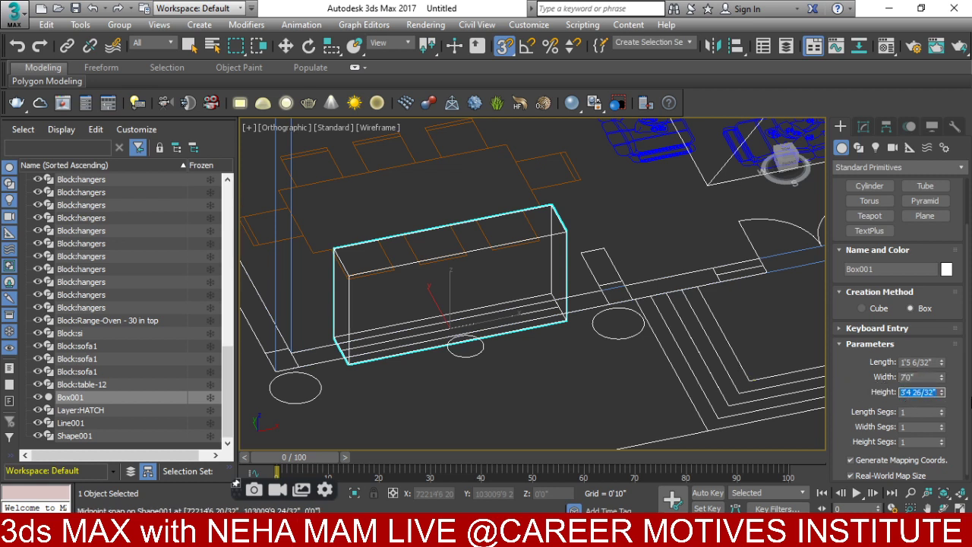
pyautogui.write('70')
pyautogui.press('Return')
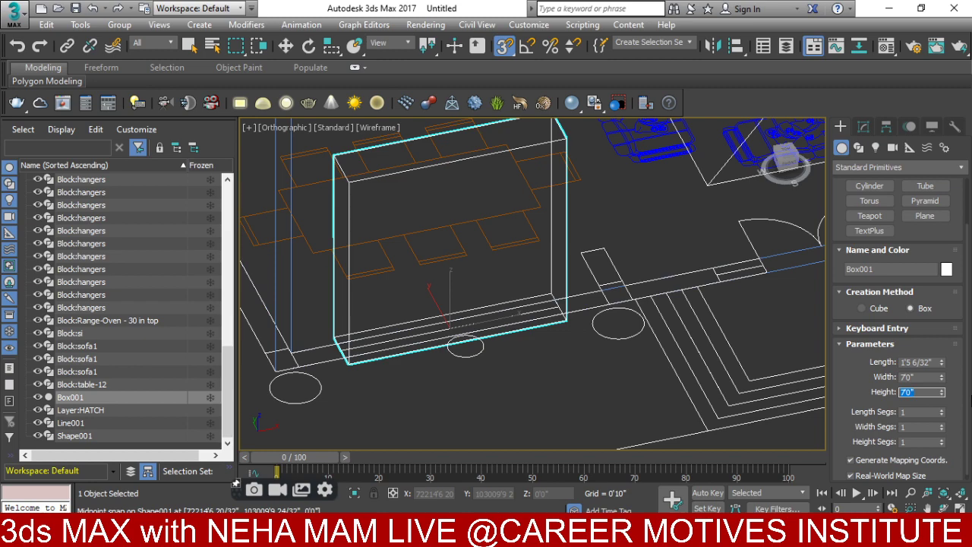
# - Check Box001 in Front view, then pan to the next wall and begin a second box base
pyautogui.press('f')
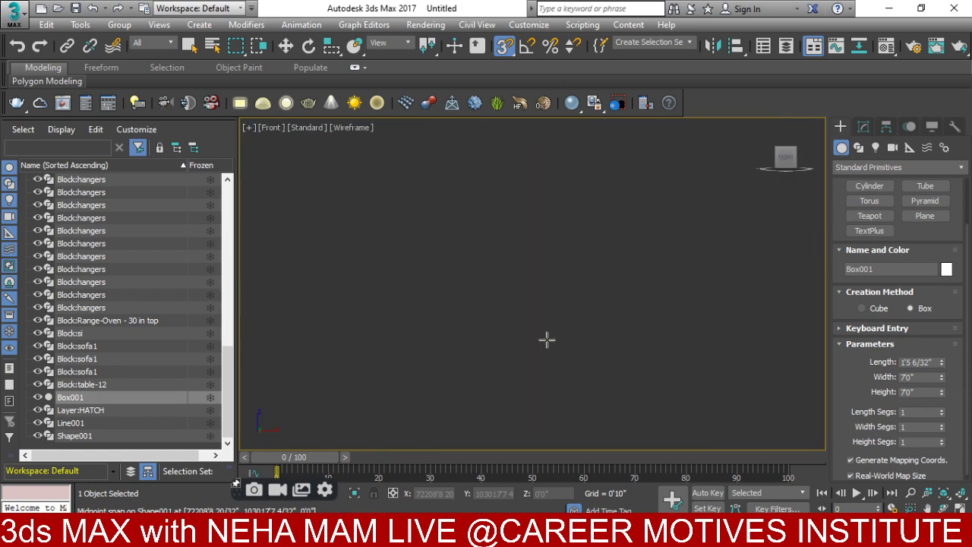
pyautogui.scroll(-5, 511, 330)
pyautogui.keyDown('alt'); pyautogui.moveTo(505, 326); pyautogui.dragTo(505, 367, button='middle'); pyautogui.keyUp('alt')
pyautogui.scroll(6, 505, 368)
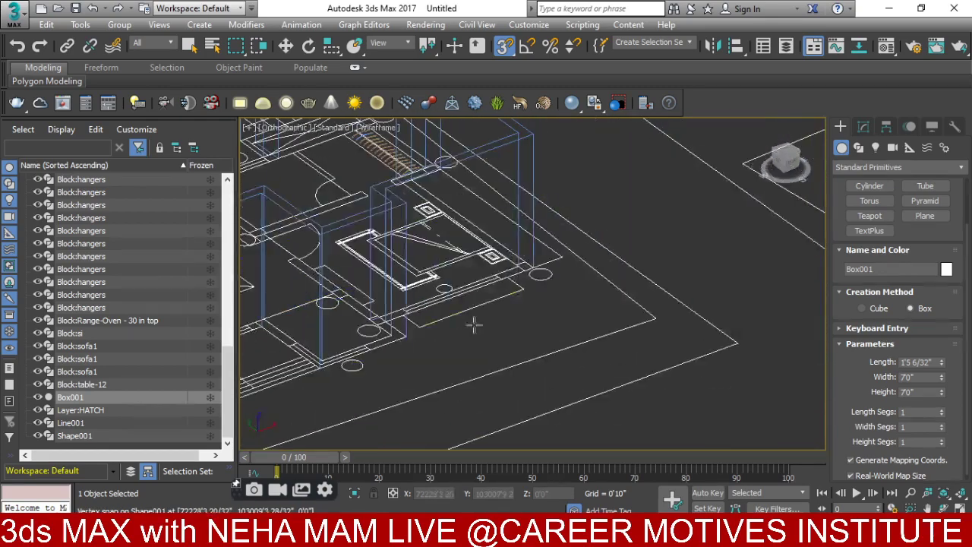
pyautogui.moveTo(516, 265); pyautogui.dragTo(576, 279, button='middle')
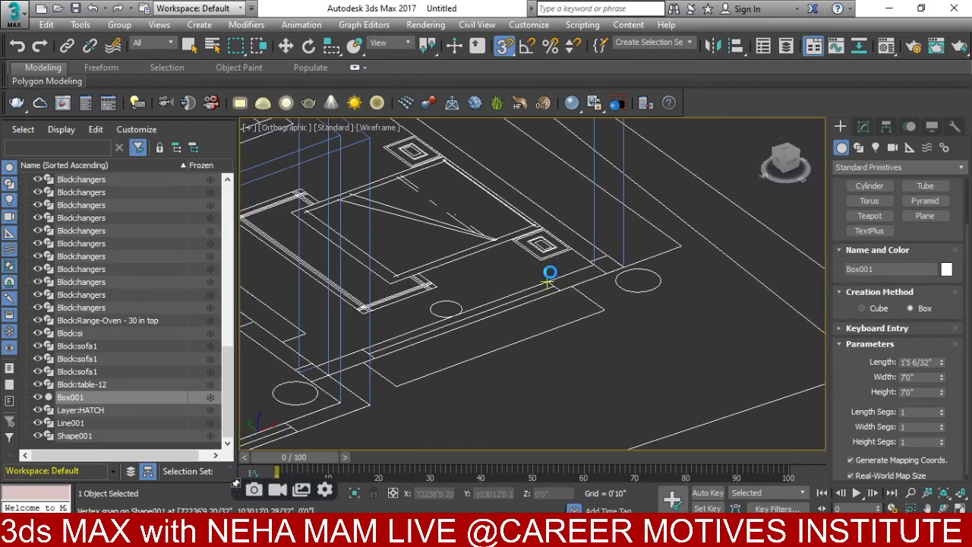
pyautogui.moveTo(547, 281); pyautogui.dragTo(372, 358)
pyautogui.scroll(6, 343, 250)
# - Cancel the unfinished box and draw Box002 by the small room, 8'0" wide and about 1'6" deep
pyautogui.rightClick(343, 250)
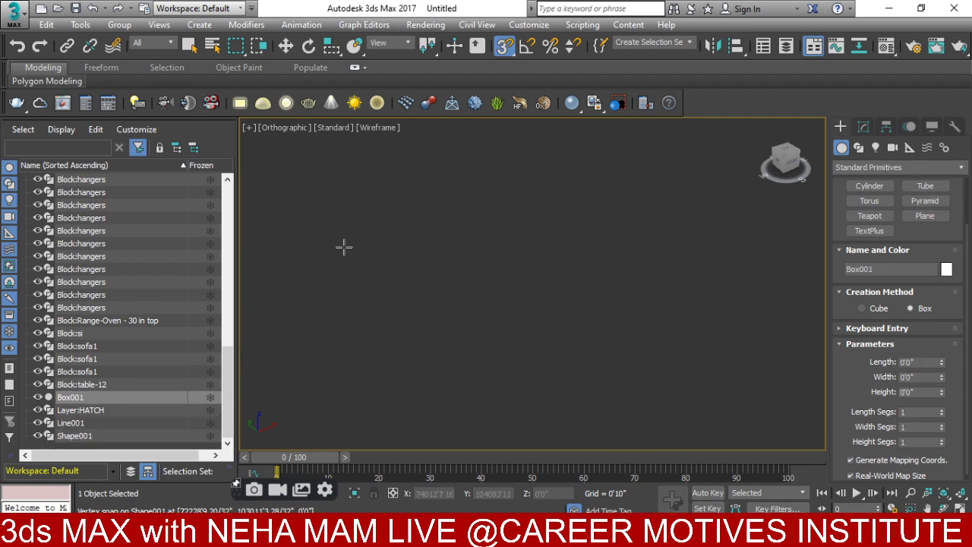
pyautogui.scroll(-8, 342, 250)
pyautogui.scroll(-3, 617, 374)
pyautogui.moveTo(616, 375); pyautogui.dragTo(683, 319, button='middle')
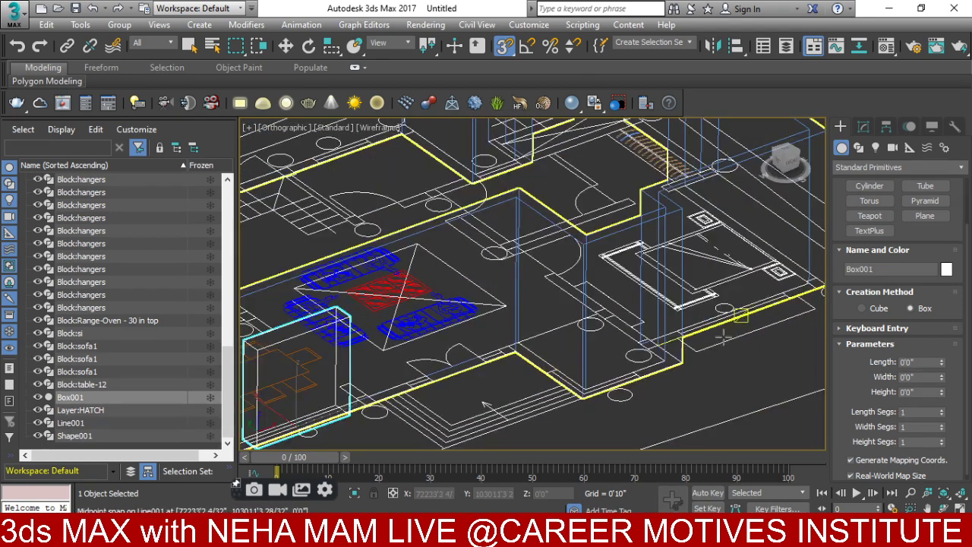
pyautogui.moveTo(786, 298); pyautogui.dragTo(683, 334)
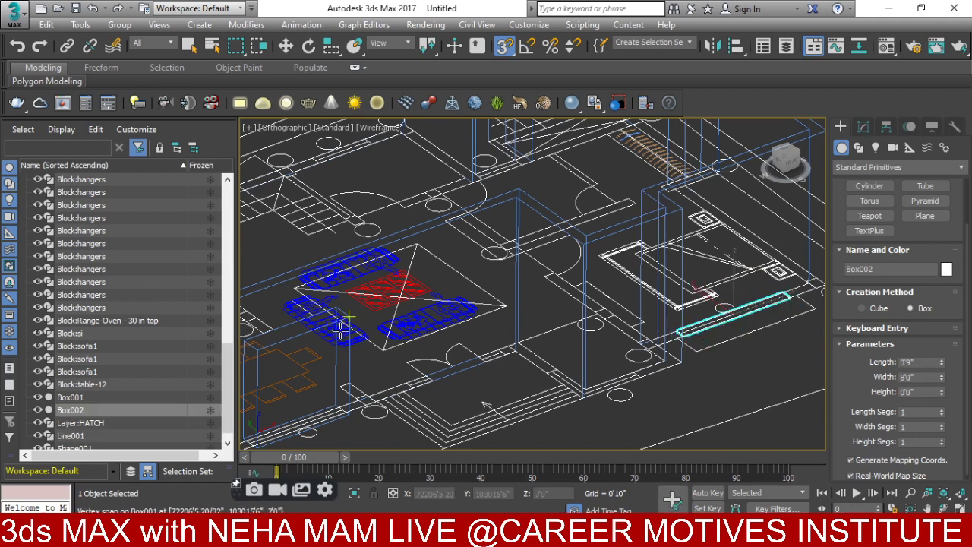
pyautogui.click(335, 306)
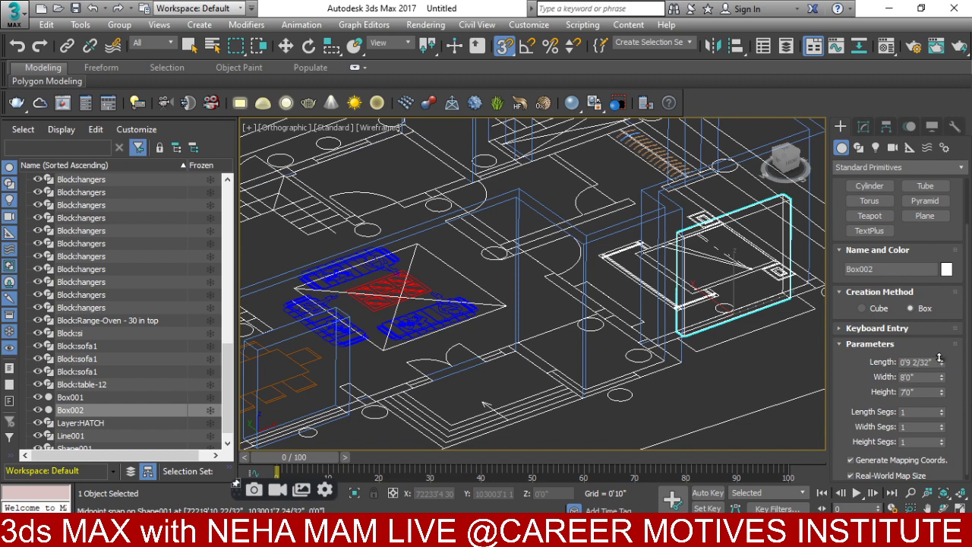
pyautogui.moveTo(940, 358); pyautogui.dragTo(940, 315)
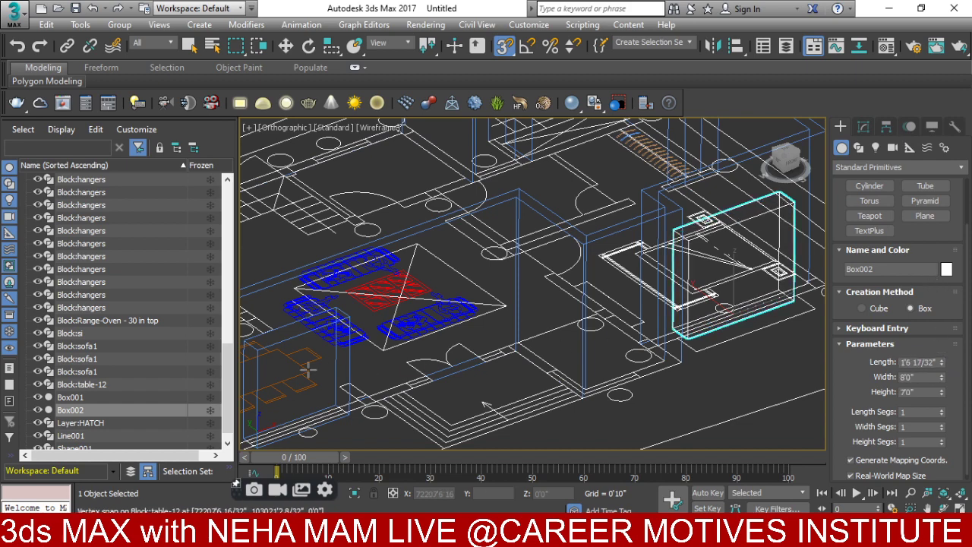
# - Pan across the floor plan and briefly compare against the AutoCAD drawing
pyautogui.moveTo(308, 368); pyautogui.dragTo(532, 414, button='middle')
pyautogui.scroll(6, 415, 247)
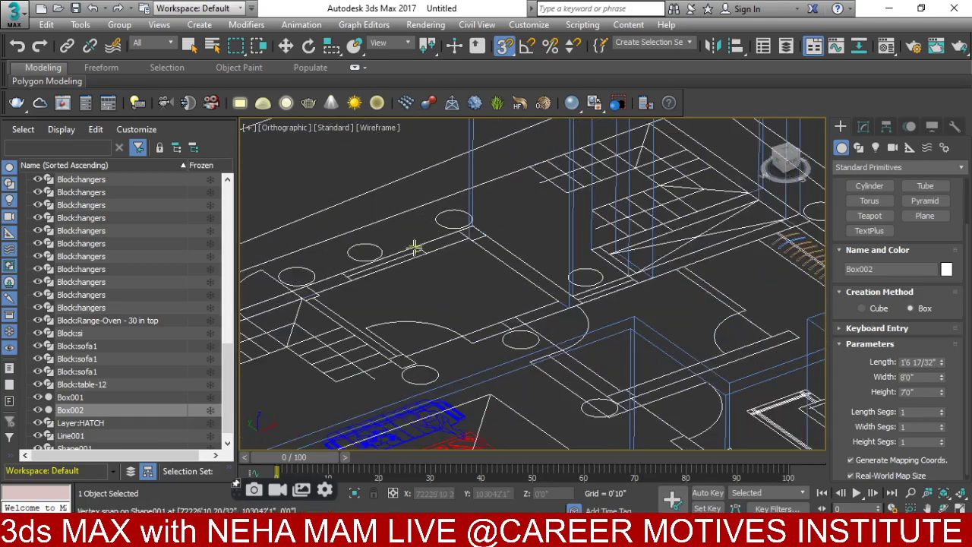
pyautogui.scroll(-3, 523, 361)
pyautogui.moveTo(668, 364)
pyautogui.mouseDown(button='middle')
pyautogui.moveTo(672, 322)
pyautogui.moveTo(694, 357)
pyautogui.moveTo(710, 334)
pyautogui.moveTo(718, 339)
pyautogui.moveTo(593, 357)
pyautogui.mouseUp(button='middle')
pyautogui.scroll(-1, 676, 322)
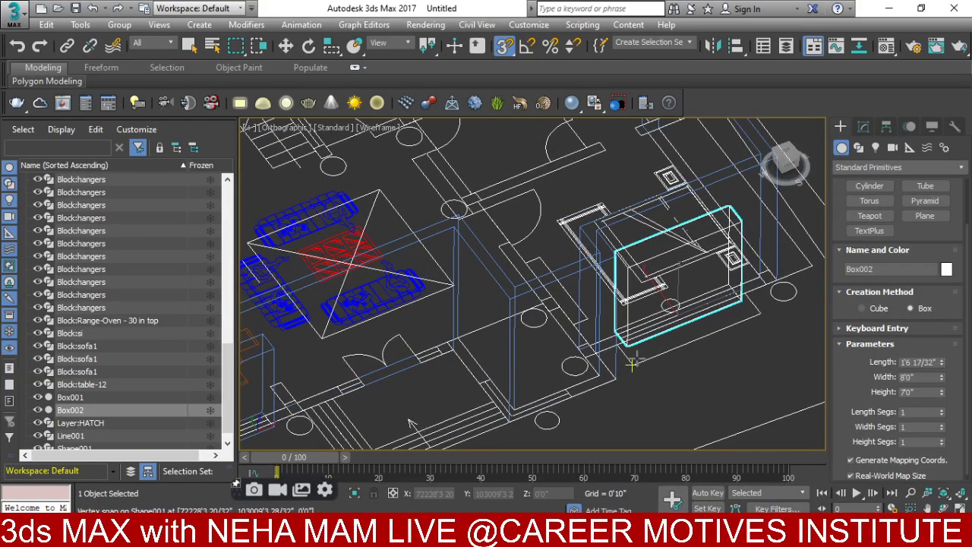
pyautogui.scroll(-2, 541, 365)
pyautogui.hotkey('alt', 'Tab')
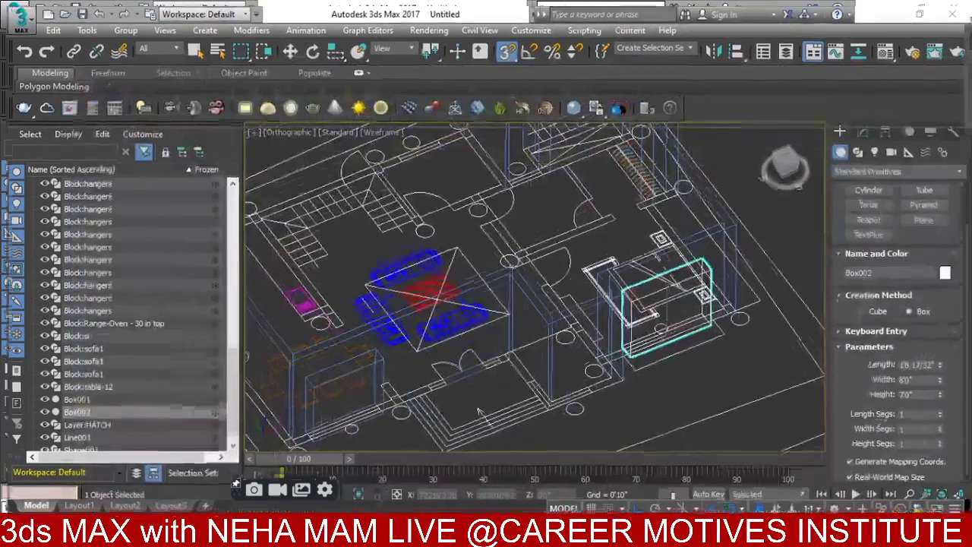
pyautogui.scroll(4, 678, 319)
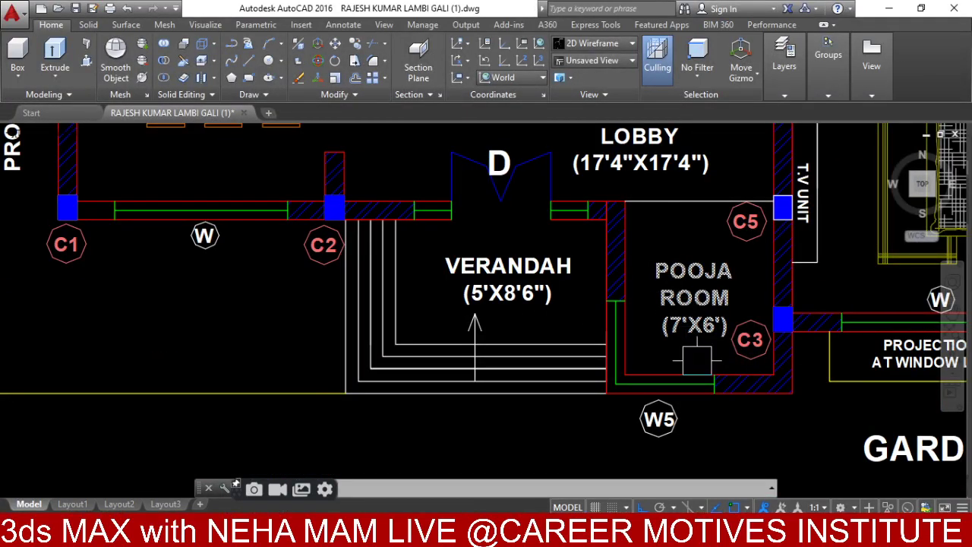
pyautogui.hotkey('alt', 'Tab')
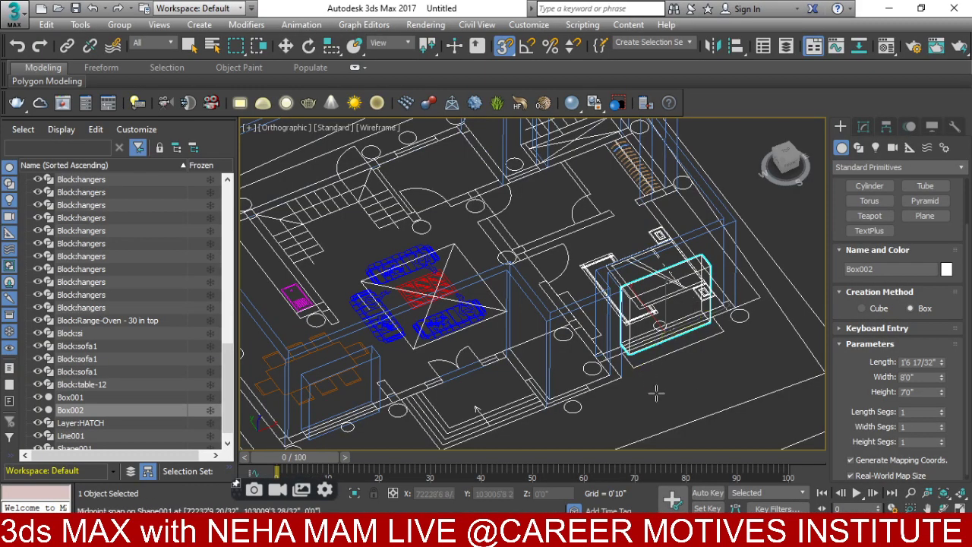
# - Discard a stray box start, review Box002's parameters in the Modify panel, and reorient the view
pyautogui.scroll(2, 697, 307)
pyautogui.moveTo(683, 334); pyautogui.dragTo(709, 287, button='middle')
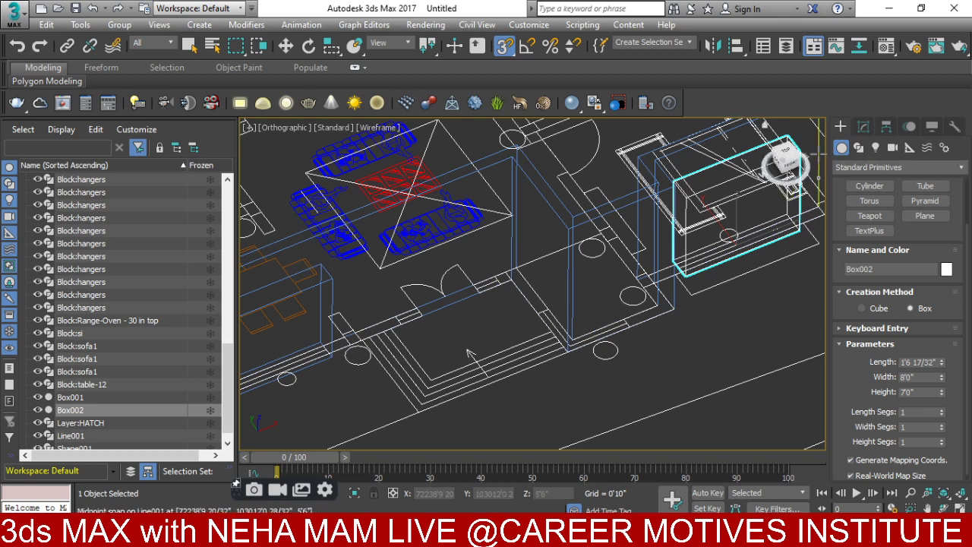
pyautogui.moveTo(547, 311); pyautogui.dragTo(607, 348)
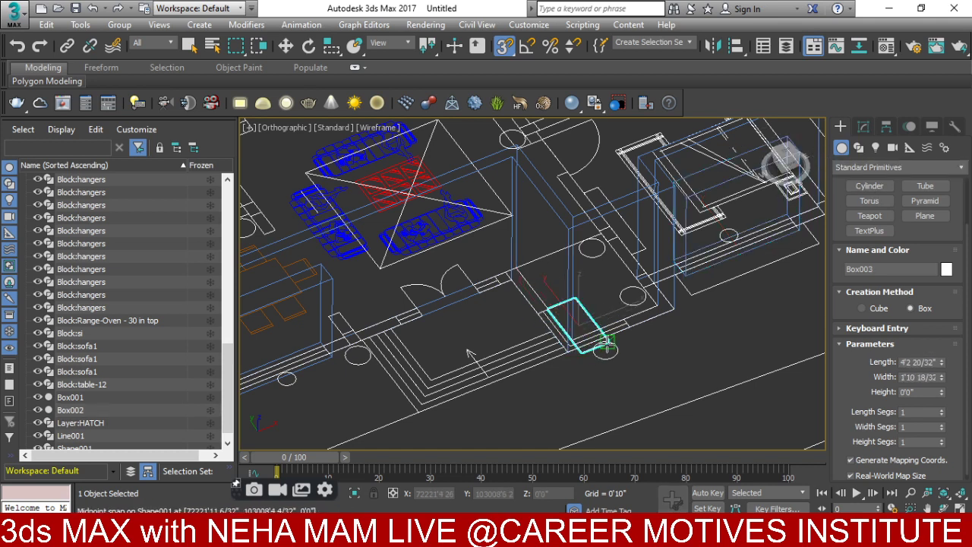
pyautogui.rightClick(606, 348)
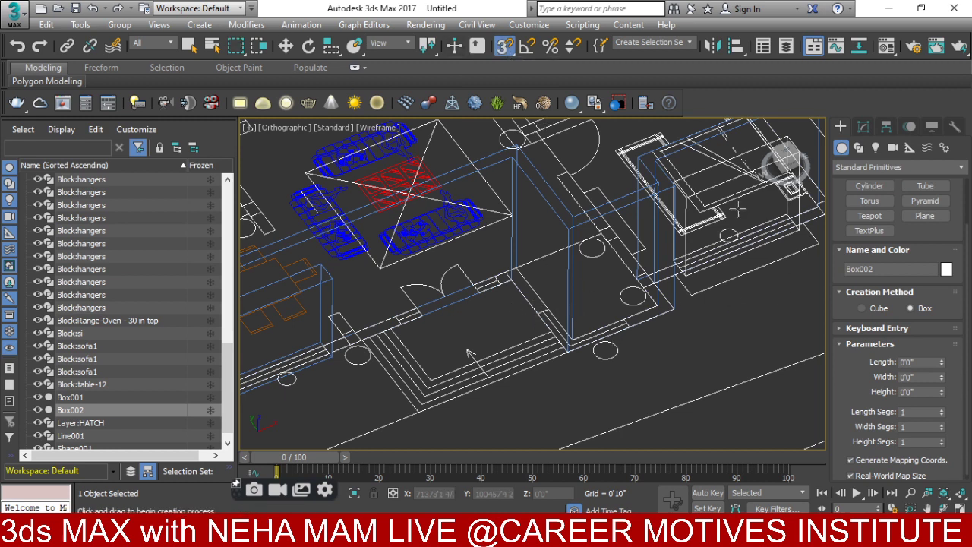
pyautogui.click(862, 126)
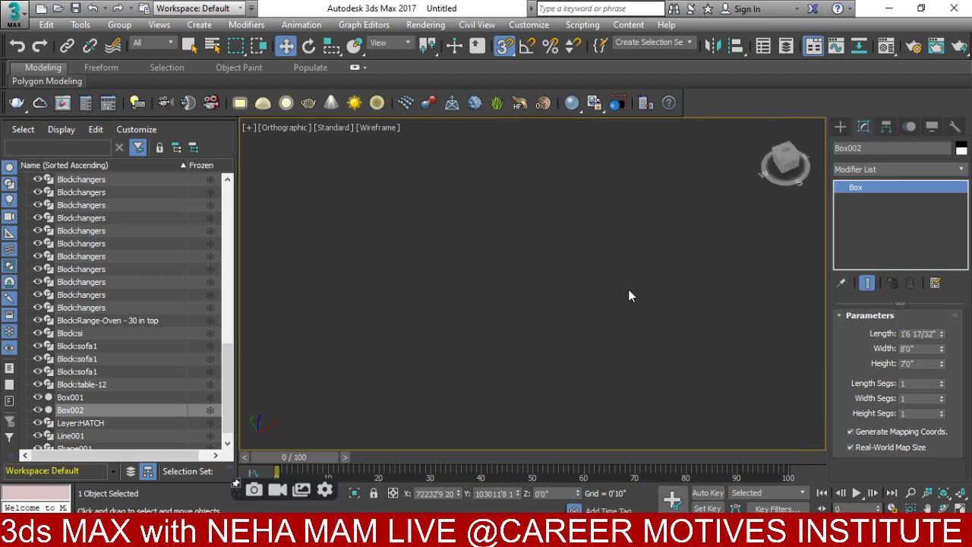
pyautogui.keyDown('alt'); pyautogui.moveTo(628, 296); pyautogui.dragTo(465, 269, button='middle'); pyautogui.keyUp('alt')
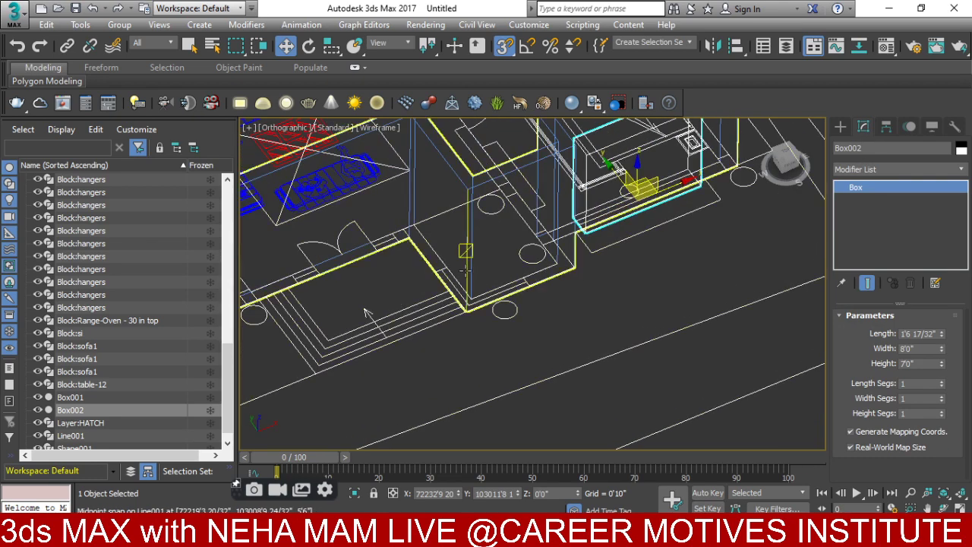
# - Draw a new box, Box003, in the plan near the entrance and give it a 5'0" height
pyautogui.click(839, 127)
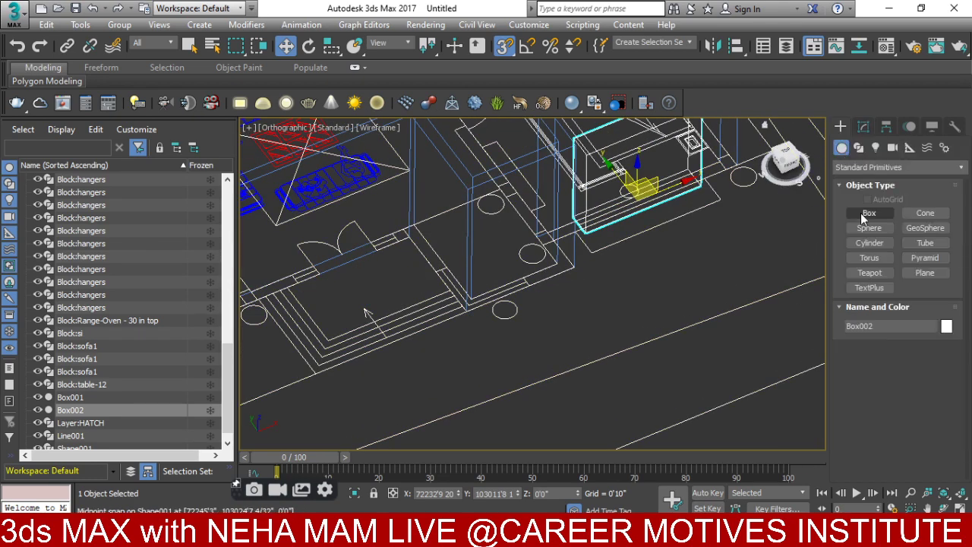
pyautogui.click(868, 213)
pyautogui.moveTo(435, 271); pyautogui.dragTo(529, 287)
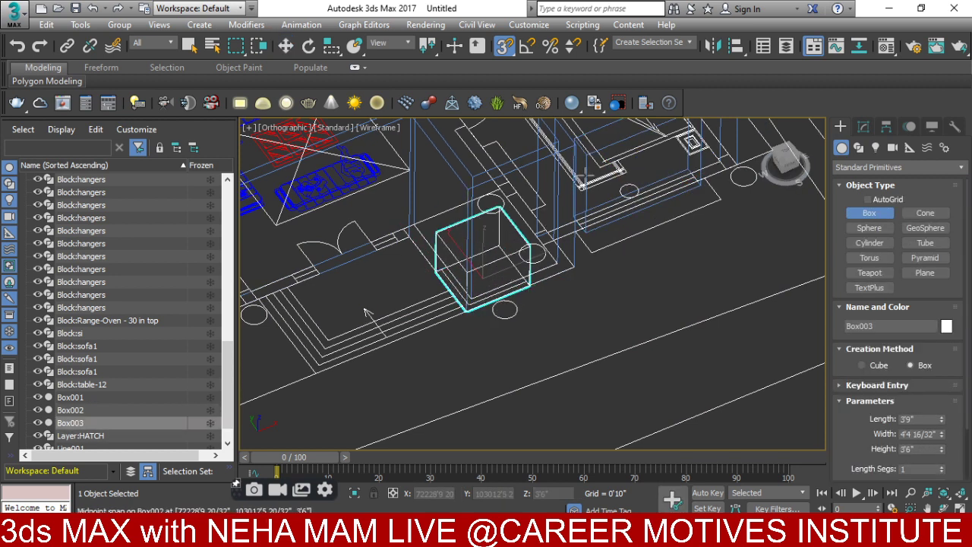
pyautogui.click(531, 190)
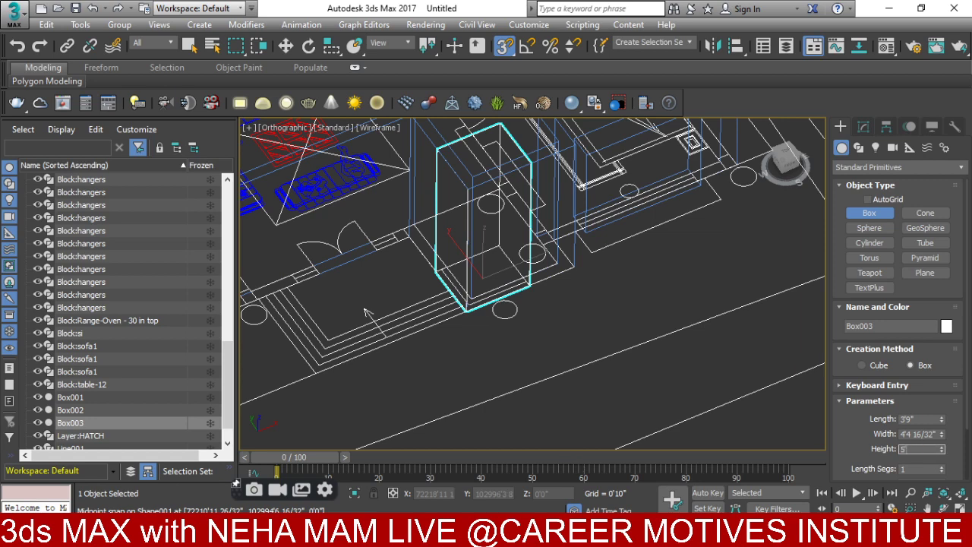
pyautogui.press('Return')
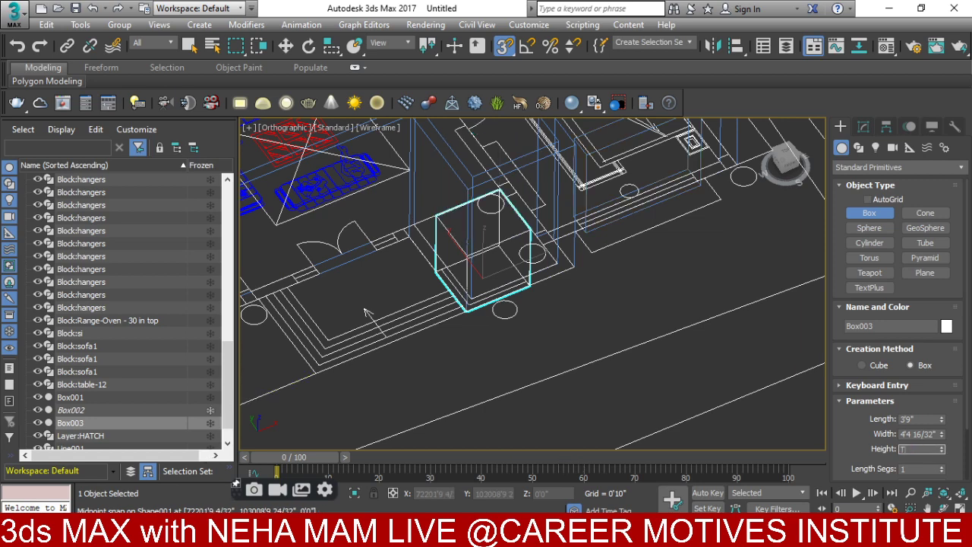
# - In Top view, resize Box003 to about 4'3" by 4'11" and align it with the wall lines
pyautogui.press('t')
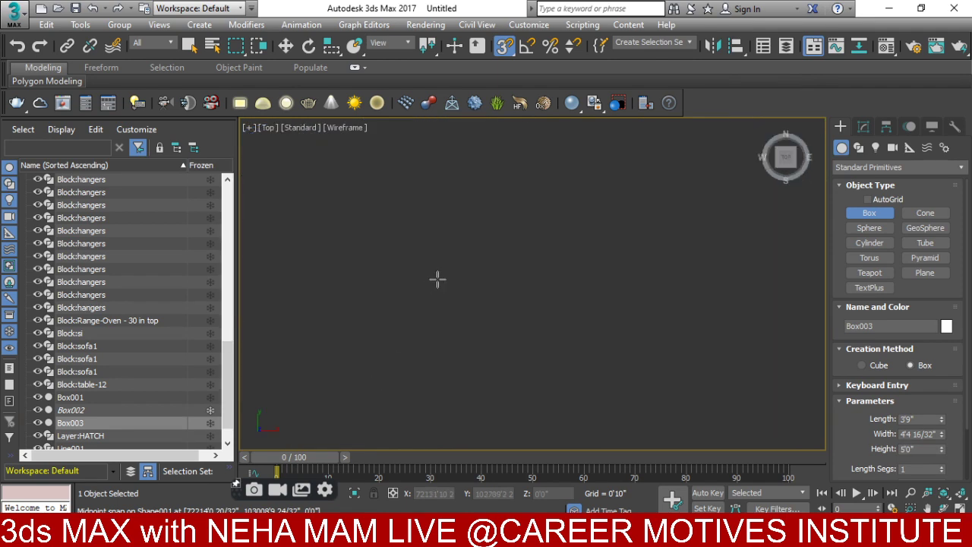
pyautogui.scroll(-5, 438, 279)
pyautogui.press('w')
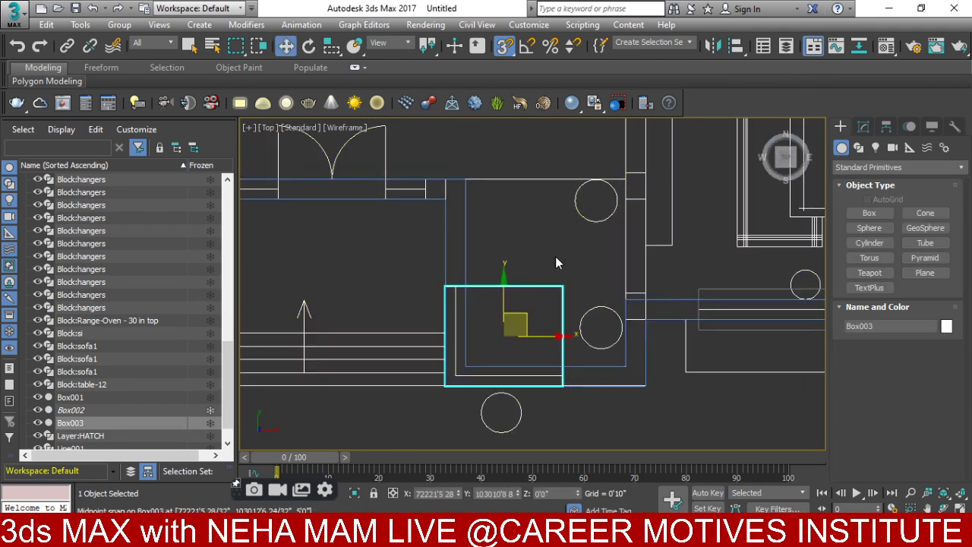
pyautogui.click(862, 126)
pyautogui.moveTo(942, 335)
pyautogui.mouseDown()
pyautogui.moveTo(942, 322)
pyautogui.moveTo(942, 337)
pyautogui.mouseUp()
pyautogui.moveTo(749, 350); pyautogui.dragTo(745, 378, button='middle')
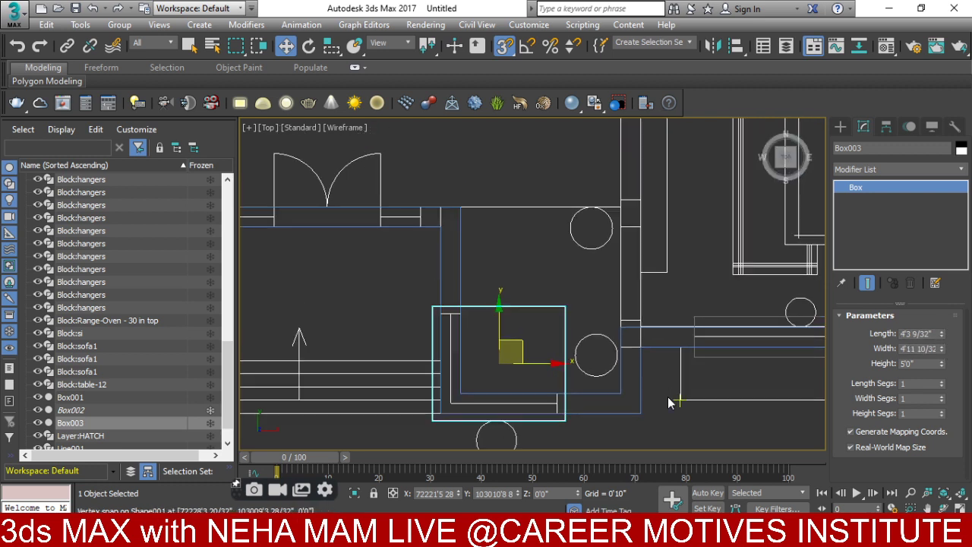
pyautogui.moveTo(538, 364); pyautogui.dragTo(531, 366)
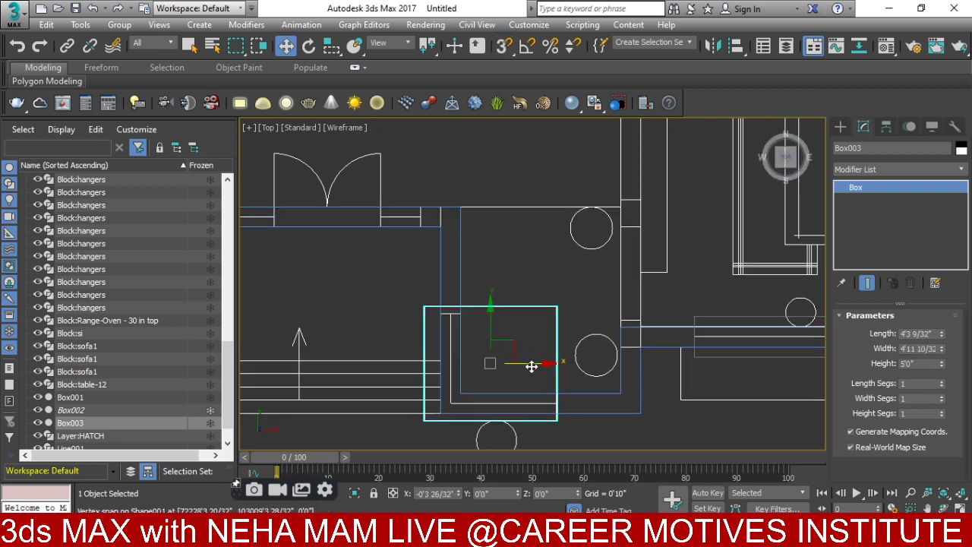
pyautogui.moveTo(491, 320); pyautogui.dragTo(492, 326)
pyautogui.moveTo(342, 286)
pyautogui.mouseDown(button='middle')
pyautogui.moveTo(396, 300)
pyautogui.moveTo(451, 280)
pyautogui.moveTo(531, 394)
pyautogui.mouseUp(button='middle')
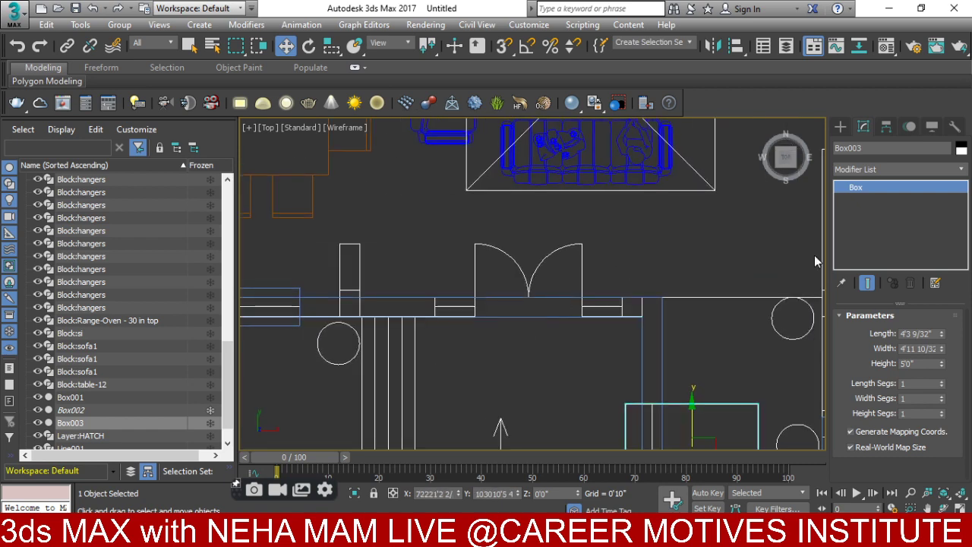
pyautogui.click(842, 129)
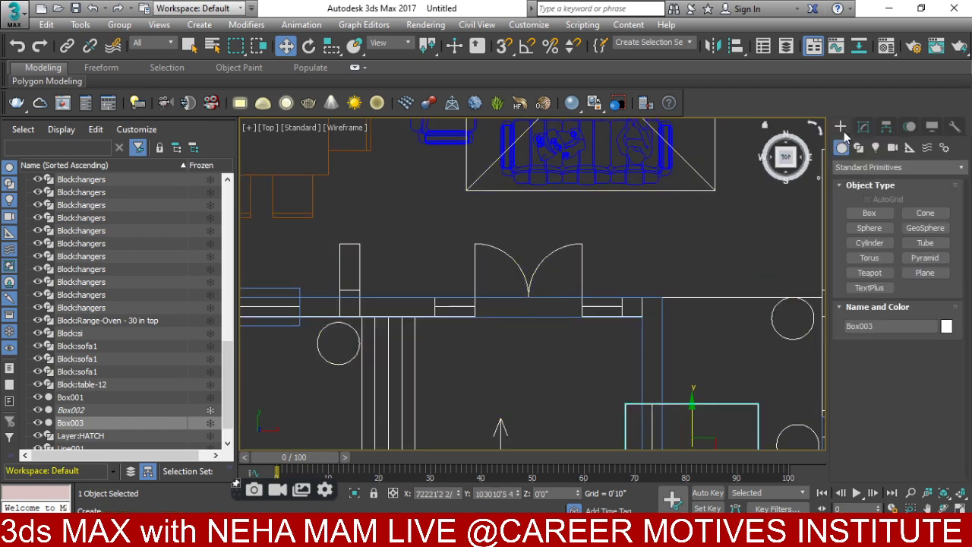
# - With 3D Snap on, draw narrow Box004 beside the doorway, 7'0" tall and slightly lengthened
pyautogui.click(868, 213)
pyautogui.keyDown('alt'); pyautogui.moveTo(486, 319); pyautogui.dragTo(547, 127, button='middle'); pyautogui.keyUp('alt')
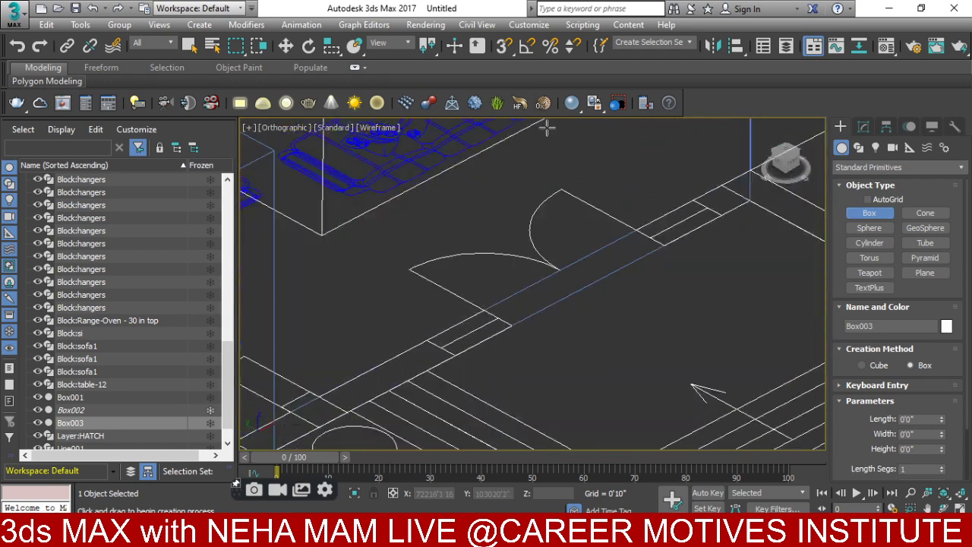
pyautogui.click(506, 46)
pyautogui.moveTo(428, 341); pyautogui.dragTo(508, 327)
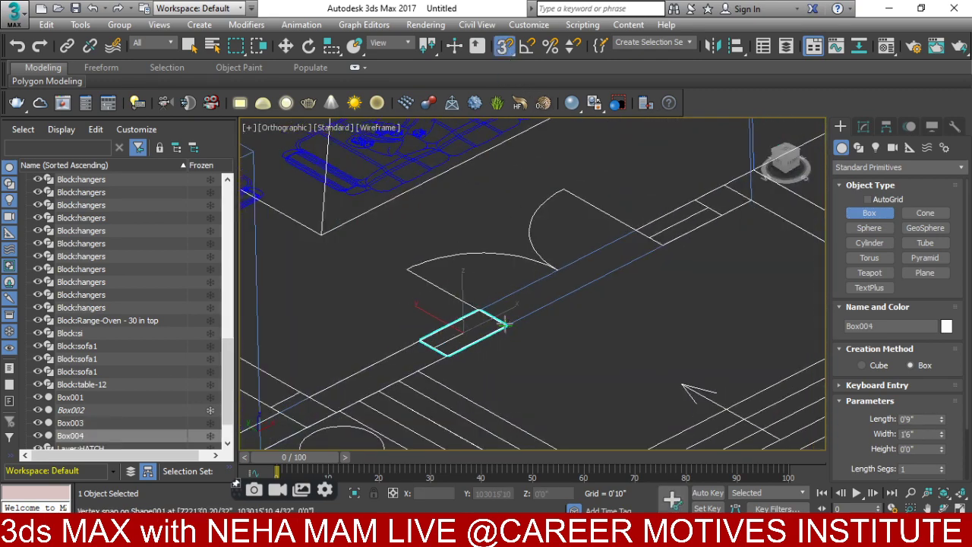
pyautogui.click(392, 168)
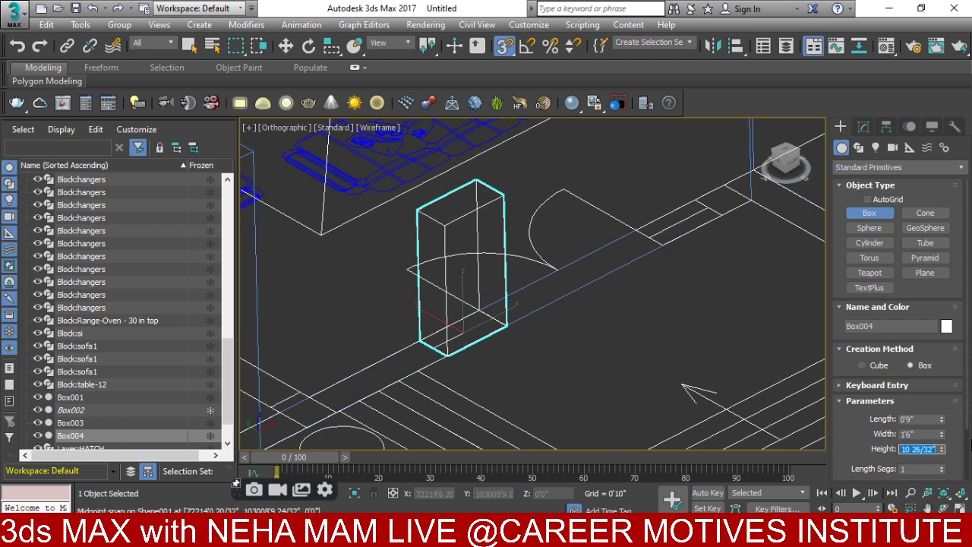
pyautogui.write("7'0")
pyautogui.press('Return')
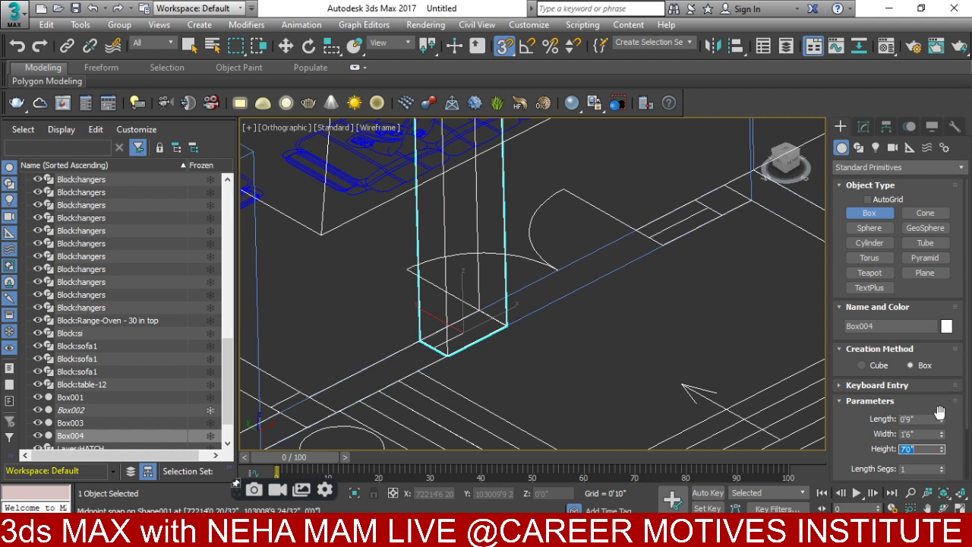
pyautogui.moveTo(942, 420); pyautogui.dragTo(932, 374)
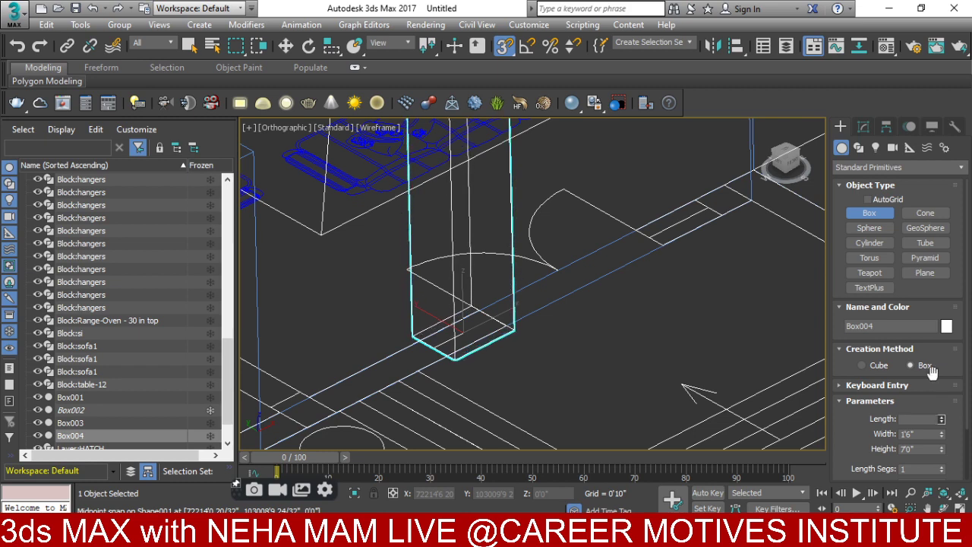
# - Draw narrow Box005 beside the doorway, 7'0" tall, lengthened to about 1'4"
pyautogui.moveTo(695, 199); pyautogui.dragTo(671, 238)
pyautogui.click(670, 238)
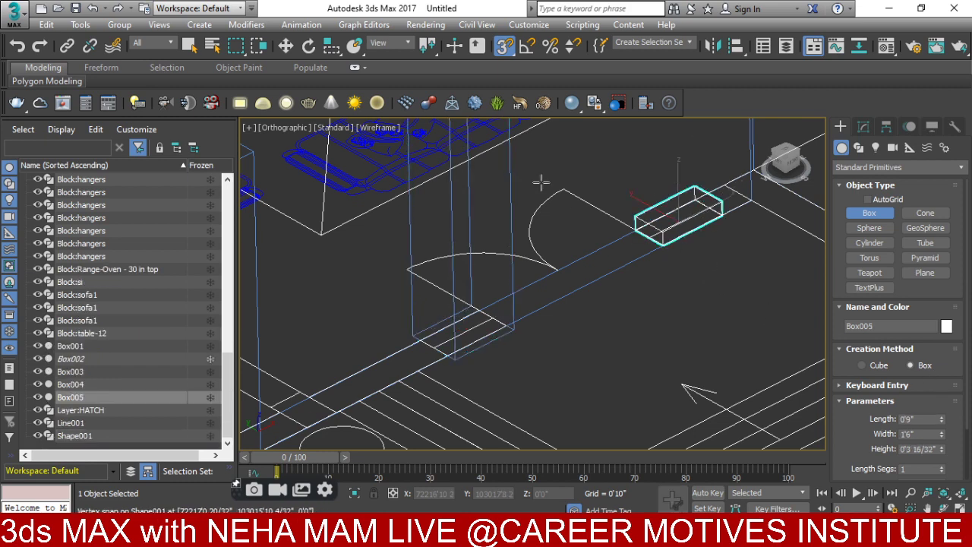
pyautogui.scroll(-4, 537, 250)
pyautogui.click(525, 207)
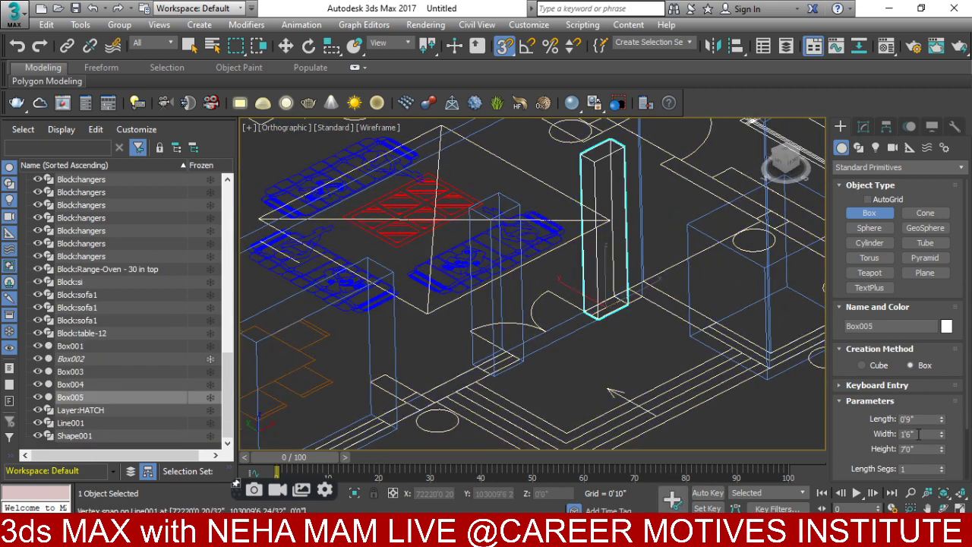
pyautogui.moveTo(939, 424); pyautogui.dragTo(931, 359)
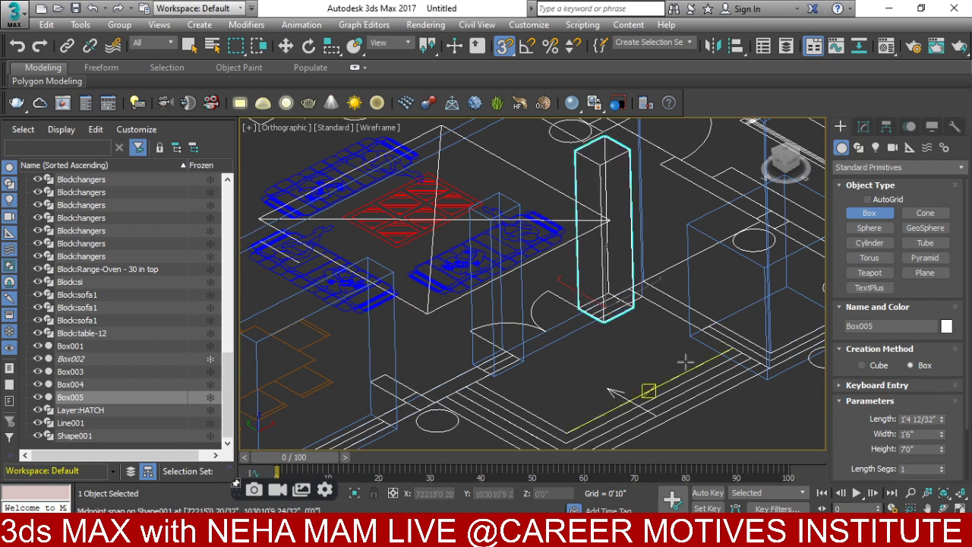
pyautogui.scroll(-3, 648, 391)
pyautogui.moveTo(462, 276); pyautogui.dragTo(575, 345, button='middle')
pyautogui.scroll(4, 403, 349)
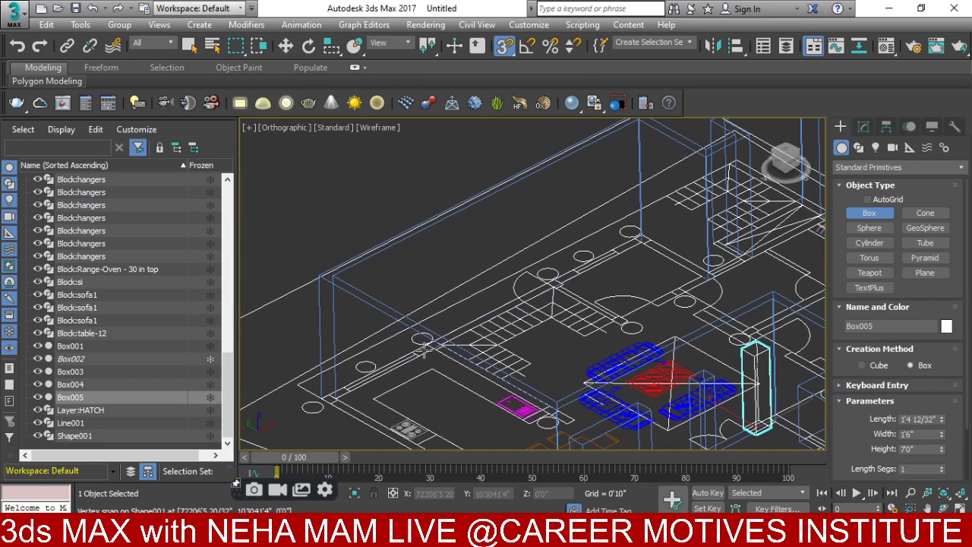
pyautogui.moveTo(434, 390); pyautogui.dragTo(454, 311, button='middle')
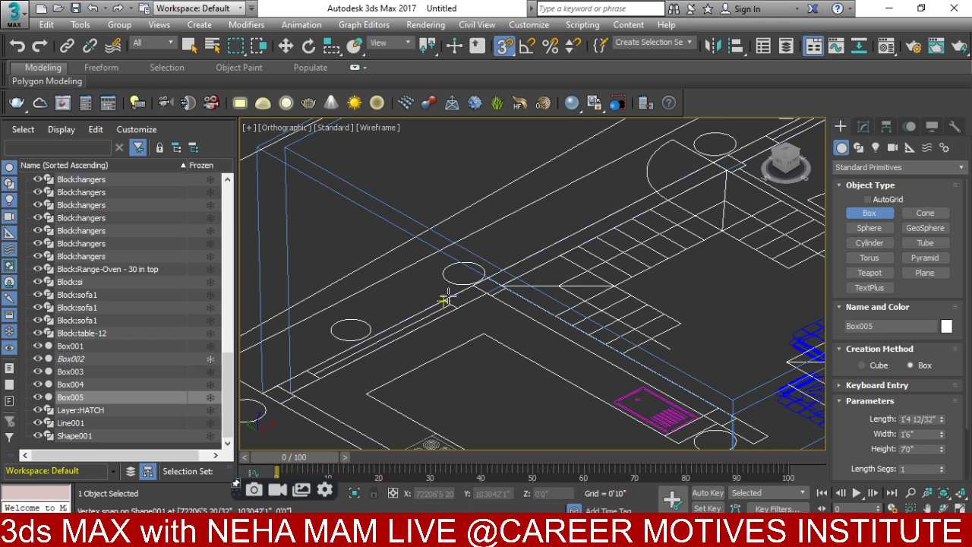
pyautogui.moveTo(447, 303); pyautogui.dragTo(312, 373)
pyautogui.click(312, 373)
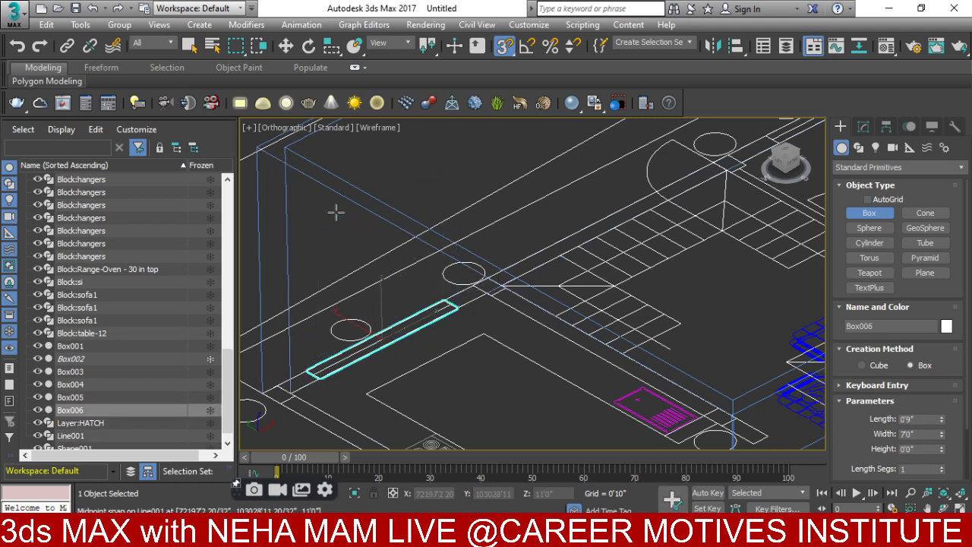
pyautogui.click(386, 171)
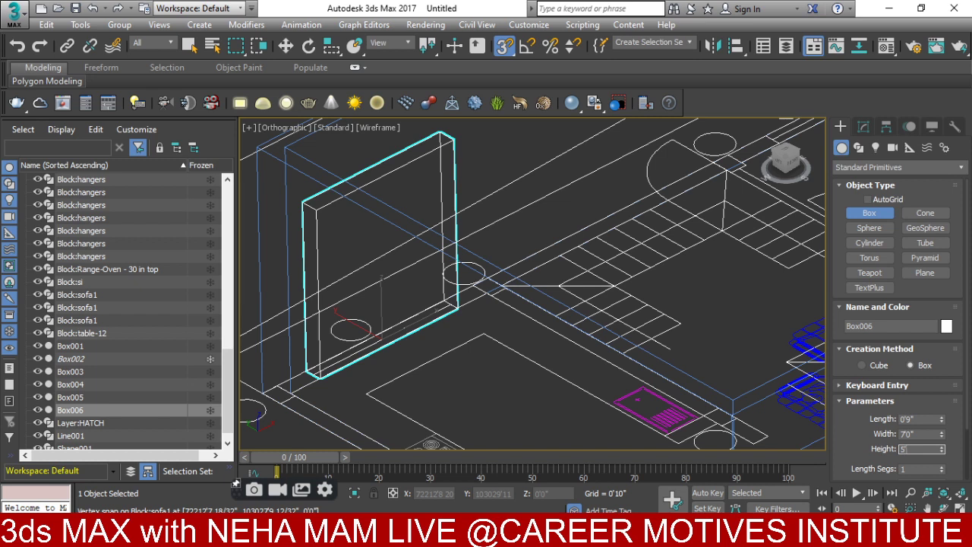
pyautogui.press('Return')
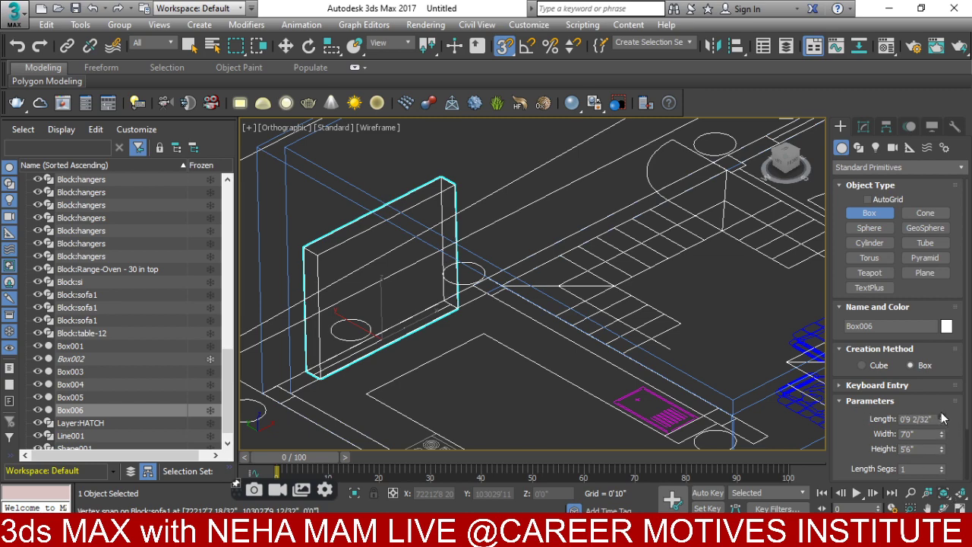
pyautogui.moveTo(942, 418); pyautogui.dragTo(942, 403)
pyautogui.scroll(-2, 651, 250)
pyautogui.moveTo(651, 249); pyautogui.dragTo(622, 225, button='middle')
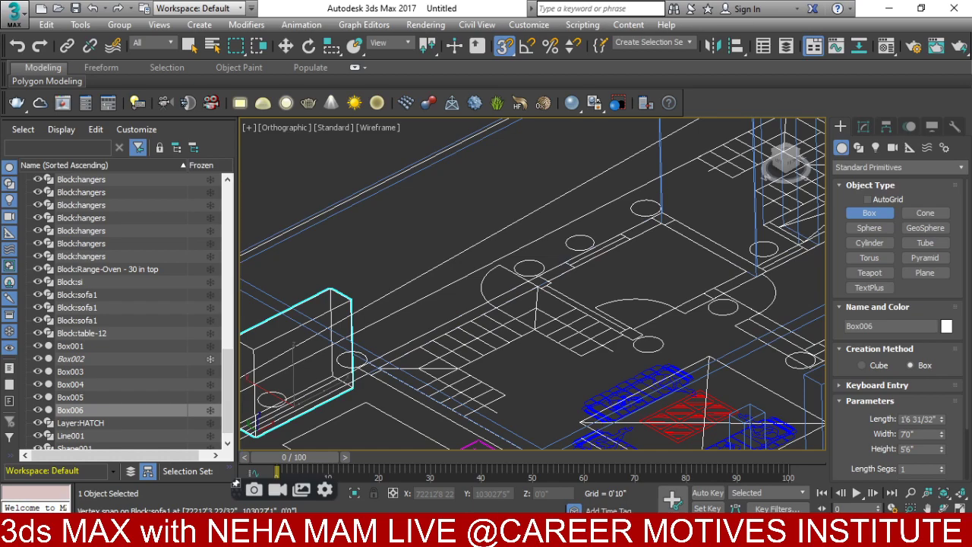
pyautogui.click(671, 410)
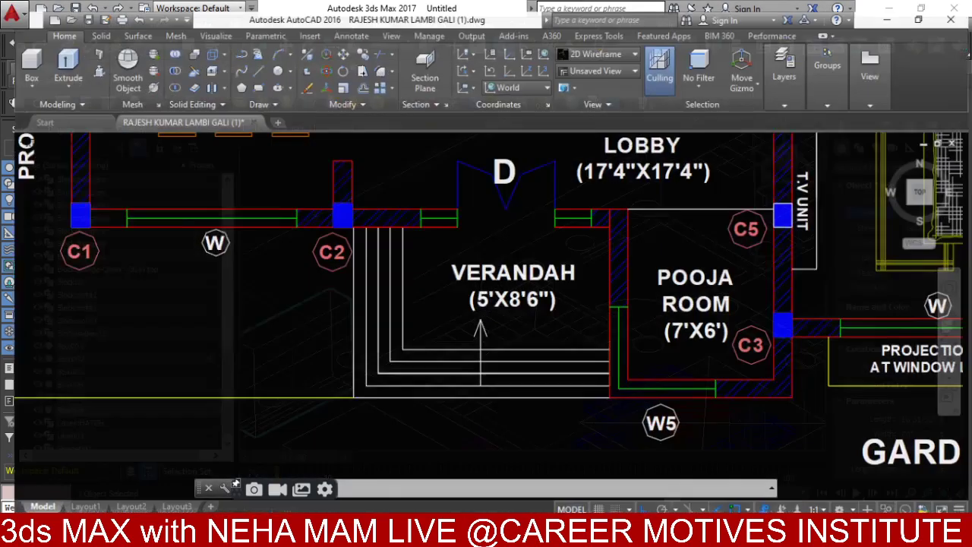
pyautogui.scroll(-5, 574, 317)
pyautogui.scroll(6, 555, 296)
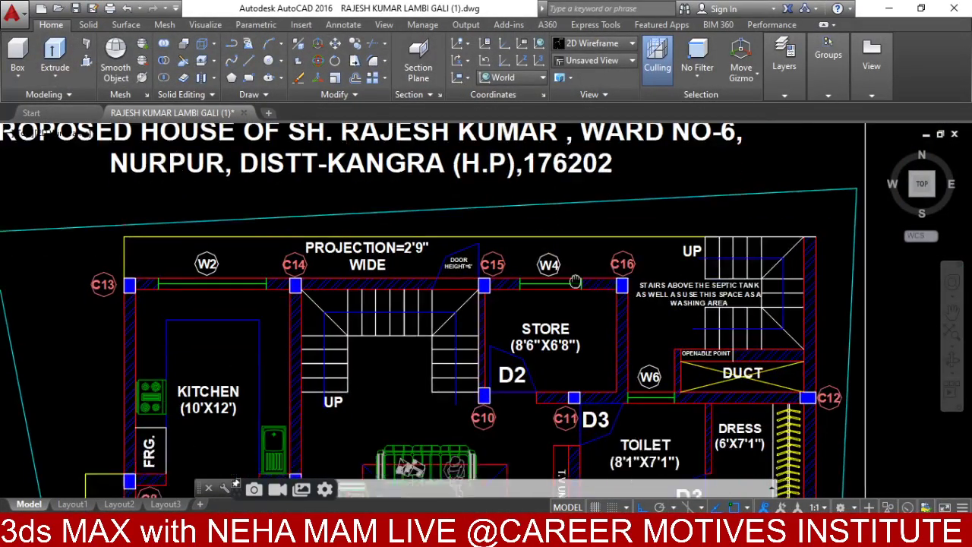
pyautogui.click(643, 531)
pyautogui.scroll(5, 636, 276)
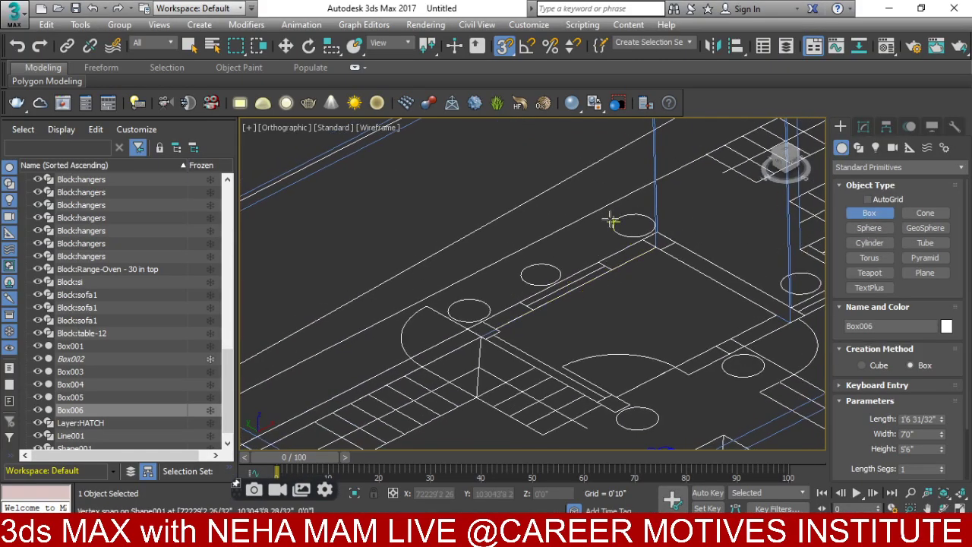
# - Draw Box007 on a wall segment, 4'0" high, with Length spun up to about 1'8"
pyautogui.scroll(3, 604, 251)
pyautogui.moveTo(593, 272); pyautogui.dragTo(445, 358)
pyautogui.scroll(-3, 444, 358)
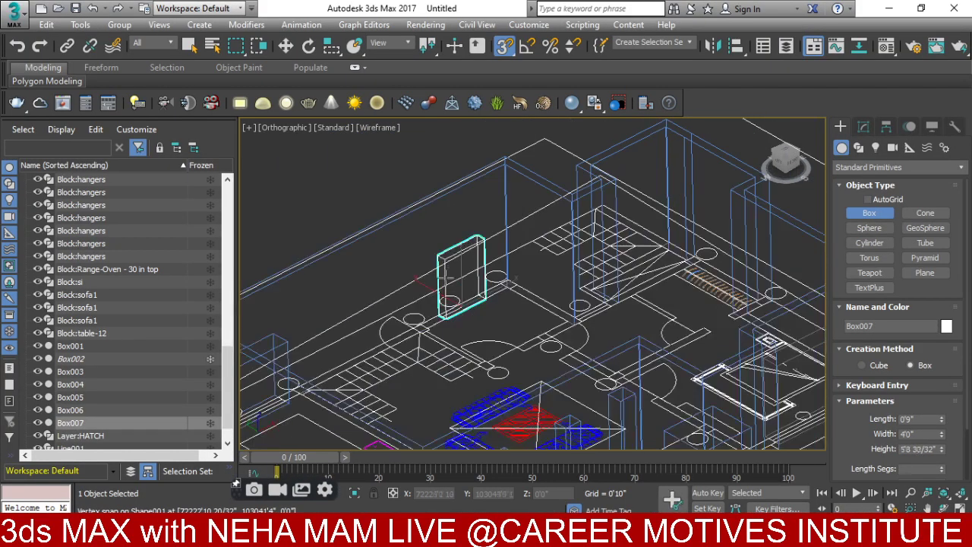
pyautogui.click(444, 222)
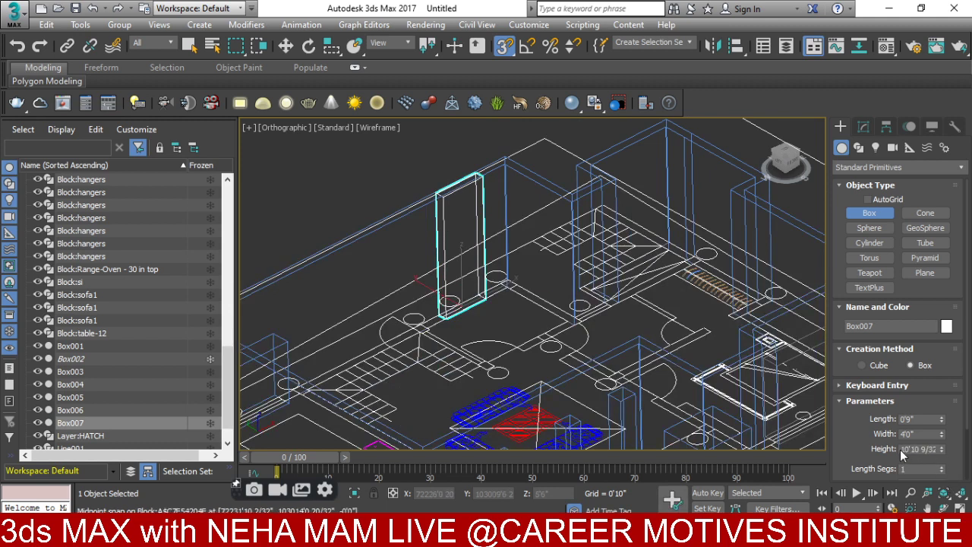
pyautogui.doubleClick(915, 449)
pyautogui.press('Return')
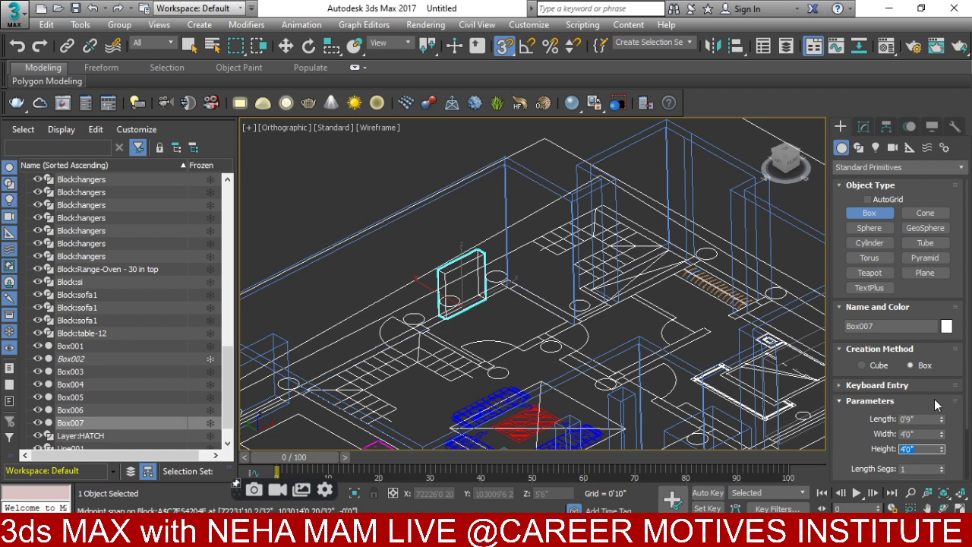
pyautogui.moveTo(942, 422); pyautogui.dragTo(941, 402)
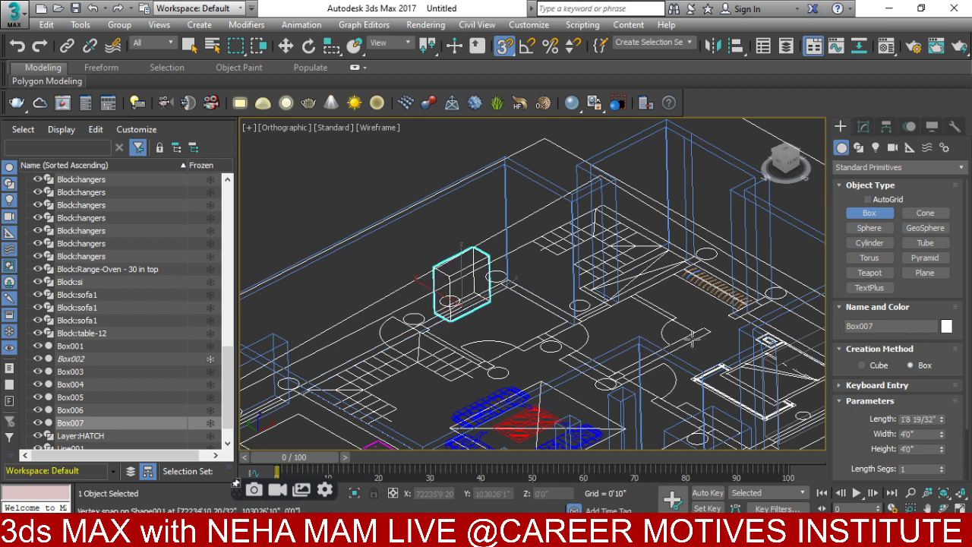
# - Draw Box008 on another wall segment and spin its Length to about 1'6"
pyautogui.scroll(2, 554, 293)
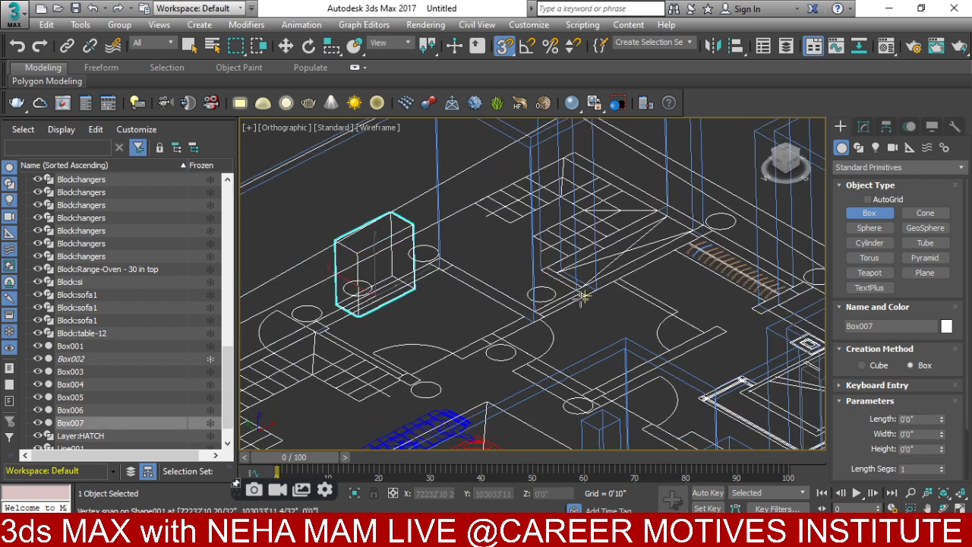
pyautogui.moveTo(580, 295); pyautogui.dragTo(538, 304)
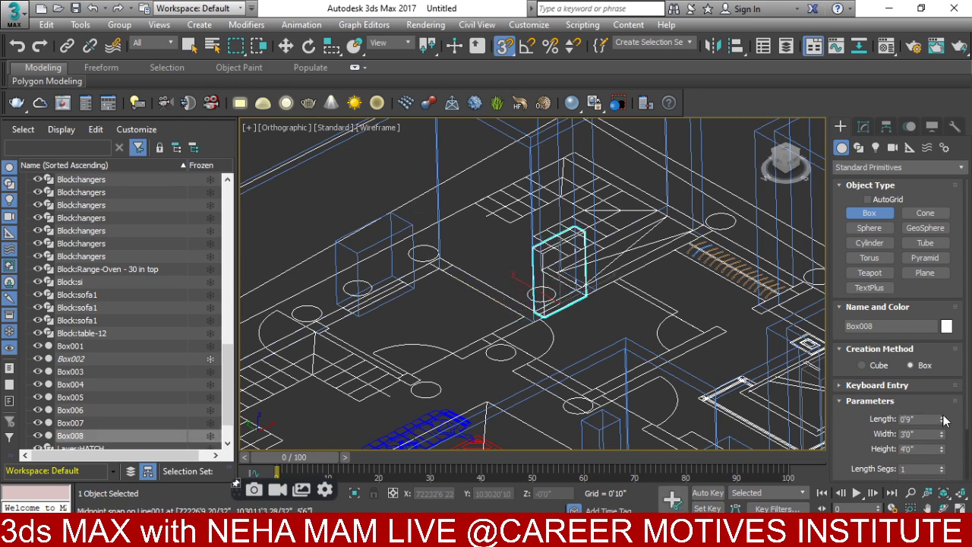
pyautogui.moveTo(944, 420); pyautogui.dragTo(944, 410)
pyautogui.moveTo(669, 319); pyautogui.dragTo(655, 256, button='middle')
# - Pan the Top view onto the floor plan, then switch to a zoomed Front elevation
pyautogui.press('t')
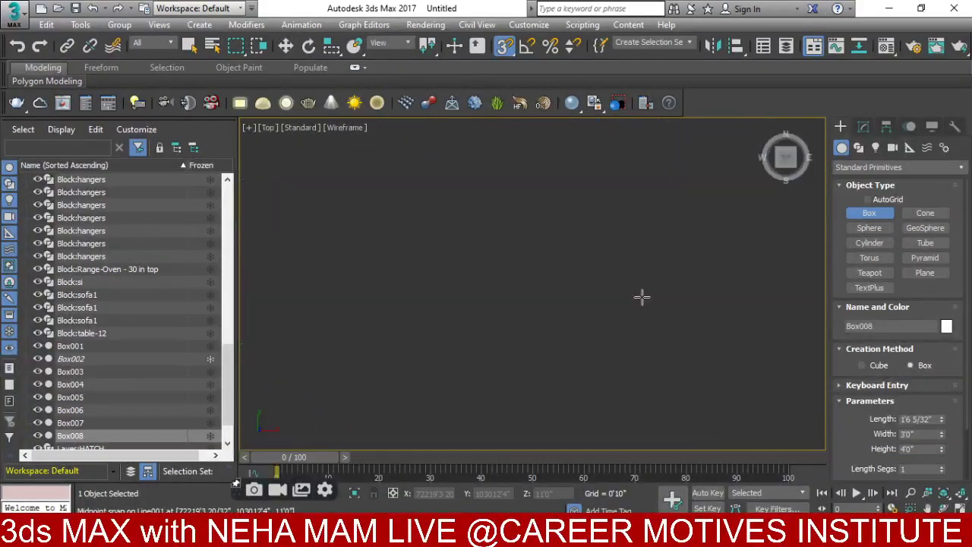
pyautogui.scroll(-5, 497, 278)
pyautogui.moveTo(497, 277); pyautogui.dragTo(632, 218, button='middle')
pyautogui.scroll(-8, 636, 222)
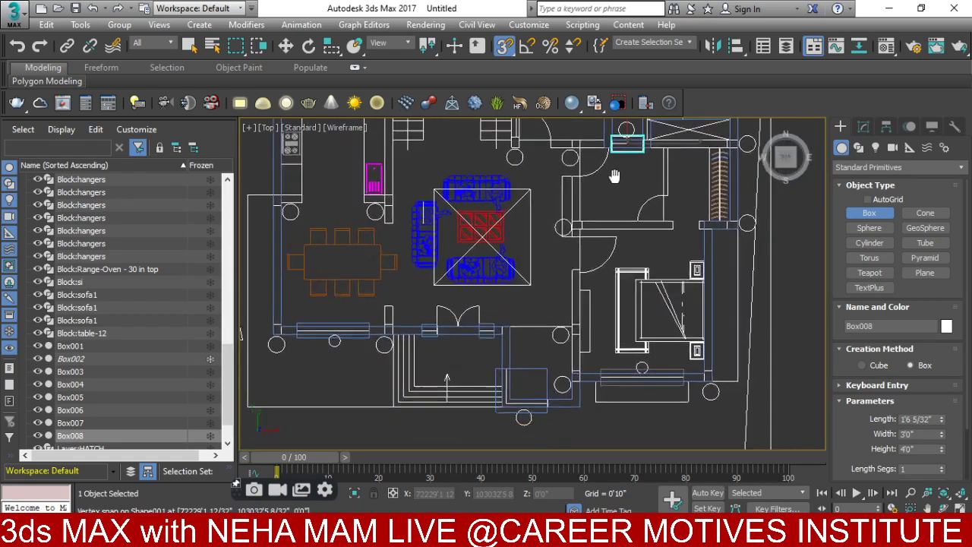
pyautogui.keyDown('alt'); pyautogui.moveTo(558, 235); pyautogui.dragTo(616, 284, button='middle'); pyautogui.keyUp('alt')
pyautogui.press('f')
pyautogui.press('z')
pyautogui.scroll(-5, 599, 282)
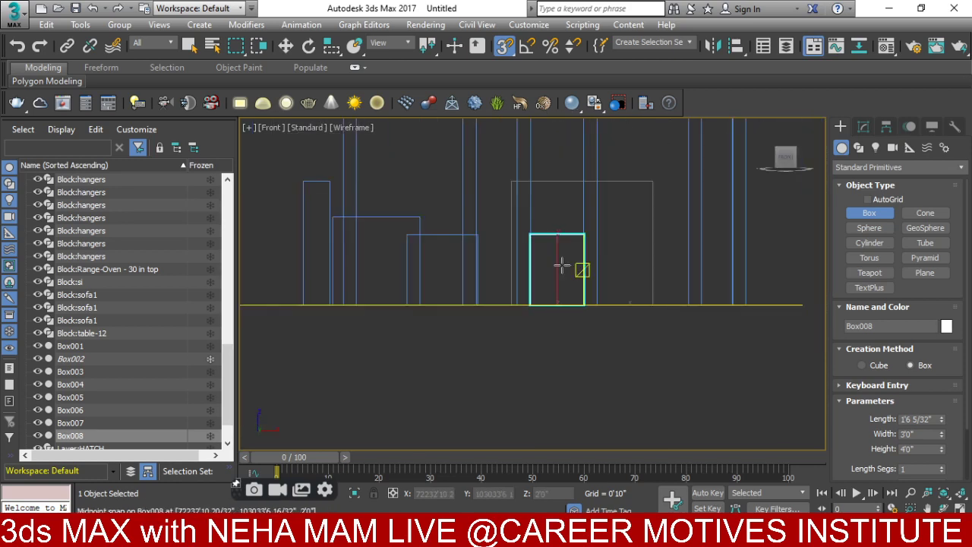
# - In Move mode, select Box003 and re-frame the Front view
pyautogui.press('w')
pyautogui.click(526, 320)
pyautogui.moveTo(527, 317); pyautogui.dragTo(608, 400, button='middle')
pyautogui.press('f')
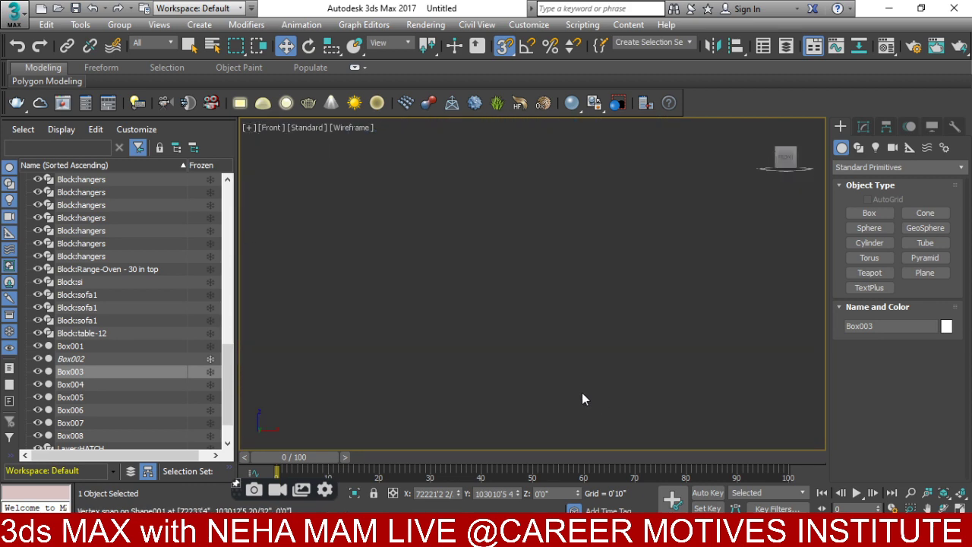
pyautogui.scroll(-6, 512, 344)
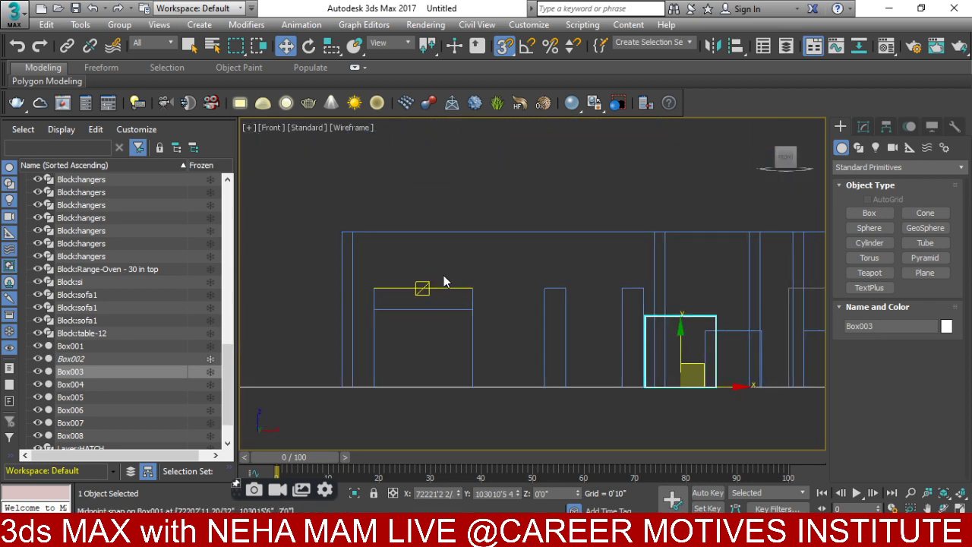
# - Select Box001, then pan and orbit the view toward the boxes
pyautogui.click(426, 292)
pyautogui.moveTo(448, 297); pyautogui.dragTo(395, 286, button='middle')
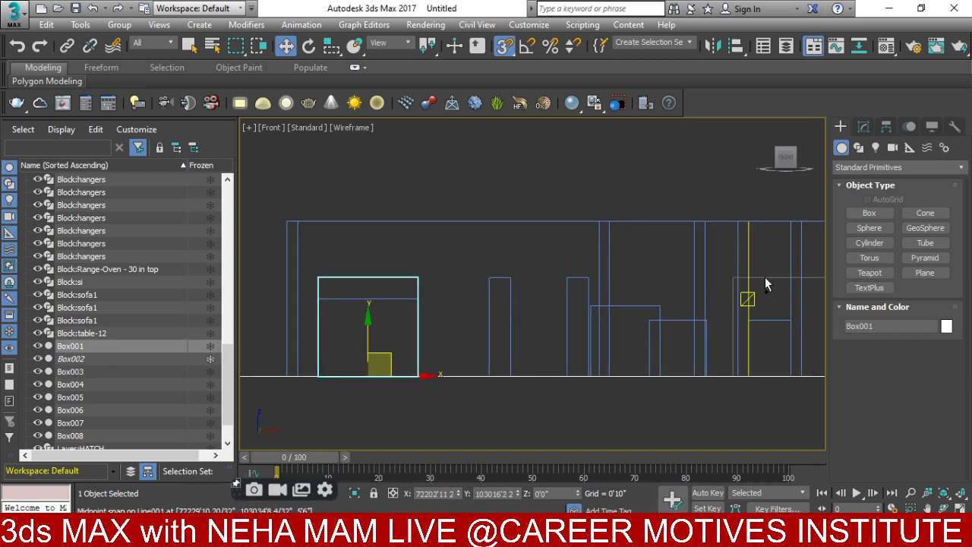
pyautogui.moveTo(767, 280); pyautogui.dragTo(651, 265, button='middle')
pyautogui.scroll(4, 719, 257)
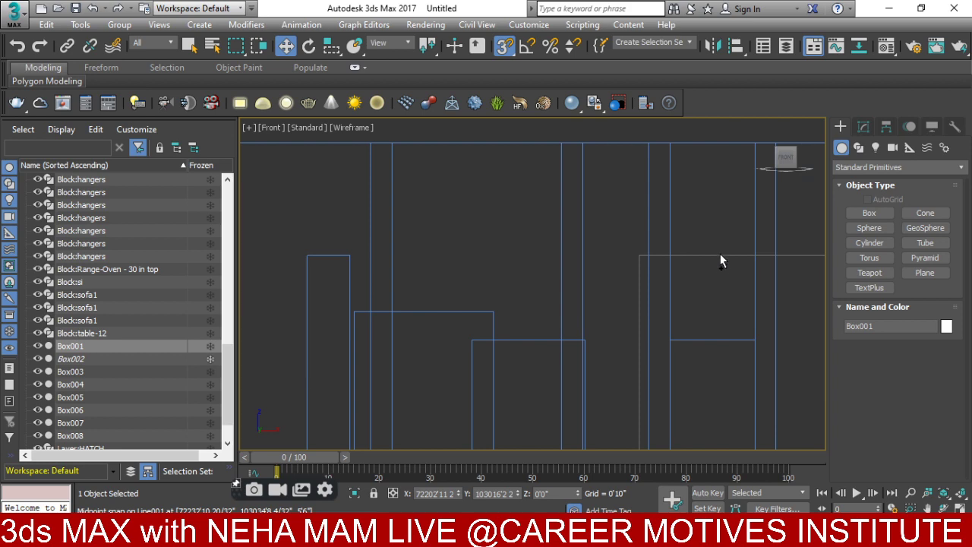
pyautogui.scroll(-2, 665, 358)
pyautogui.scroll(-3, 720, 278)
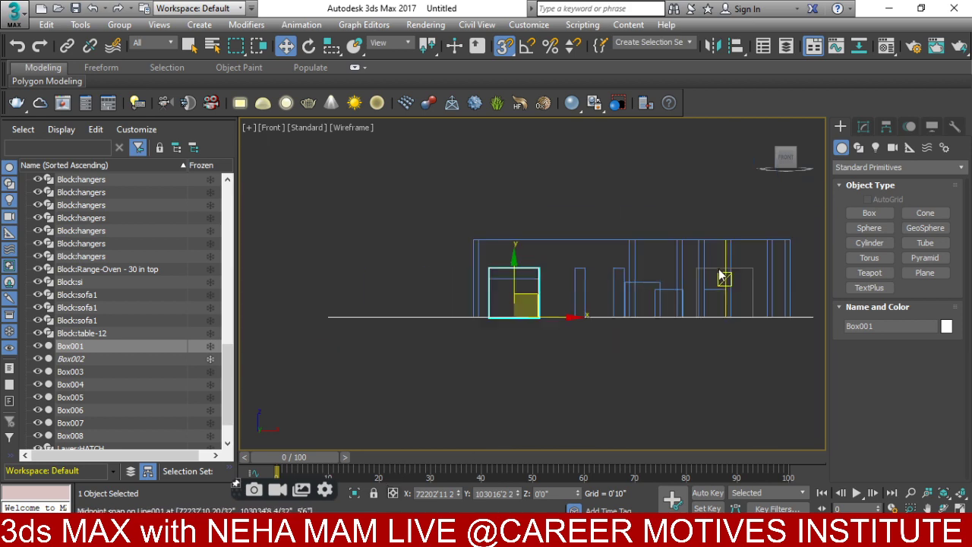
pyautogui.keyDown('alt'); pyautogui.moveTo(720, 278); pyautogui.dragTo(684, 251, button='middle'); pyautogui.keyUp('alt')
pyautogui.scroll(2, 683, 250)
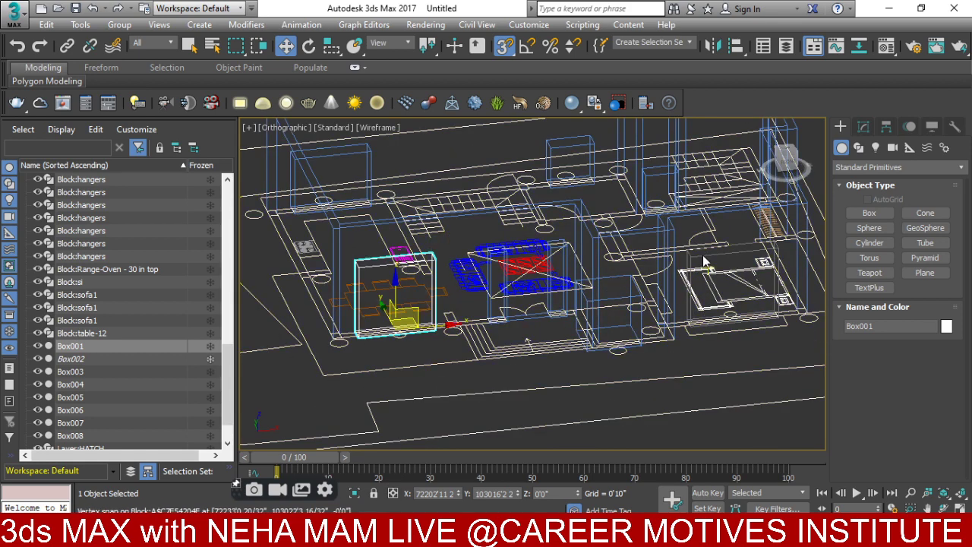
pyautogui.scroll(3, 726, 255)
pyautogui.scroll(2, 766, 225)
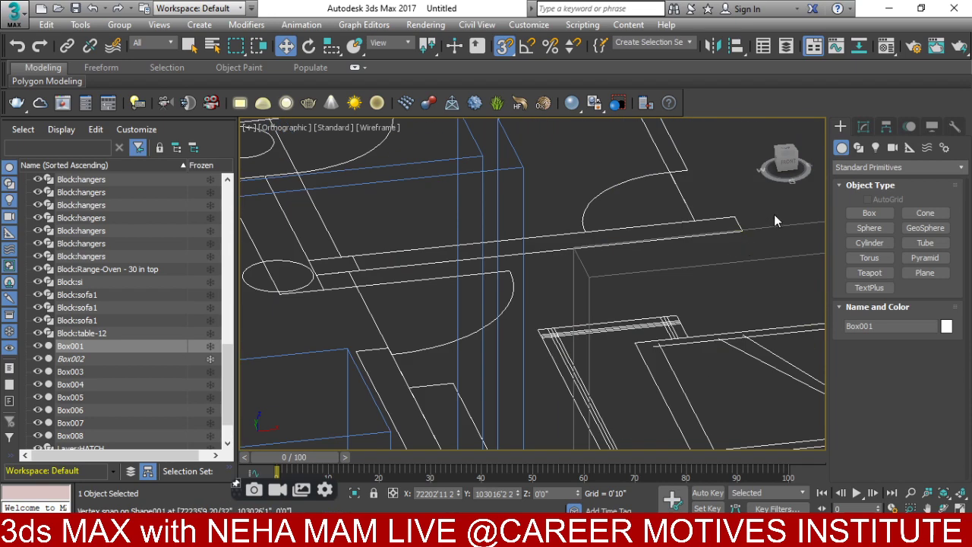
# - Clear the selection, then select Box002 and Ctrl-add Box001 to it
pyautogui.click(756, 291)
pyautogui.scroll(-3, 756, 291)
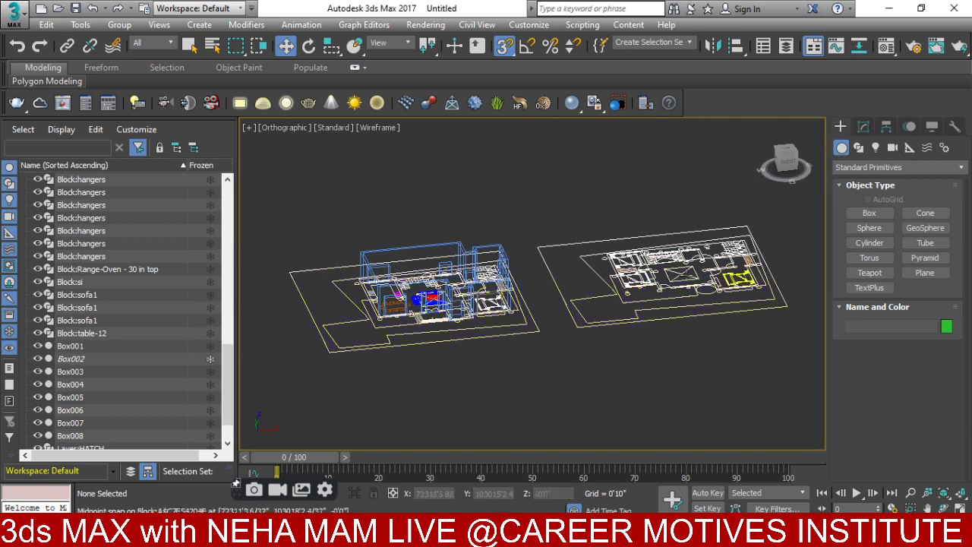
pyautogui.scroll(2, 391, 300)
pyautogui.moveTo(391, 303); pyautogui.dragTo(414, 294, button='middle')
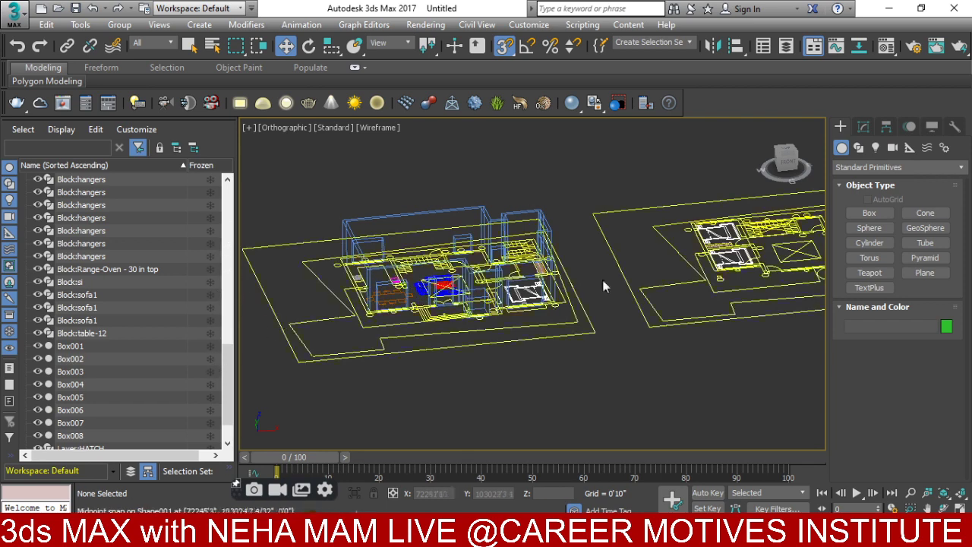
pyautogui.moveTo(602, 280); pyautogui.dragTo(621, 319, button='middle')
pyautogui.scroll(5, 531, 319)
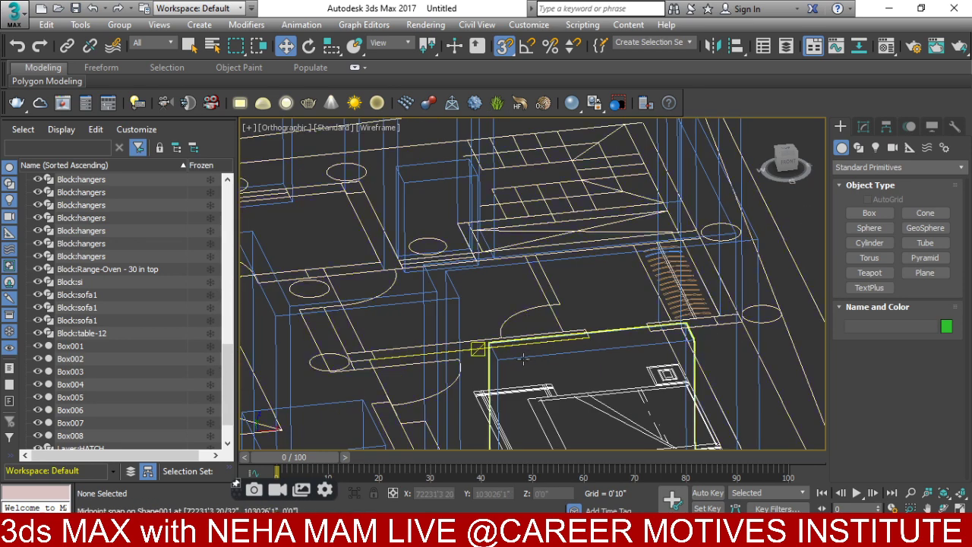
pyautogui.click(520, 357)
pyautogui.scroll(-4, 521, 356)
pyautogui.moveTo(425, 372); pyautogui.dragTo(458, 304, button='middle')
pyautogui.scroll(2, 458, 303)
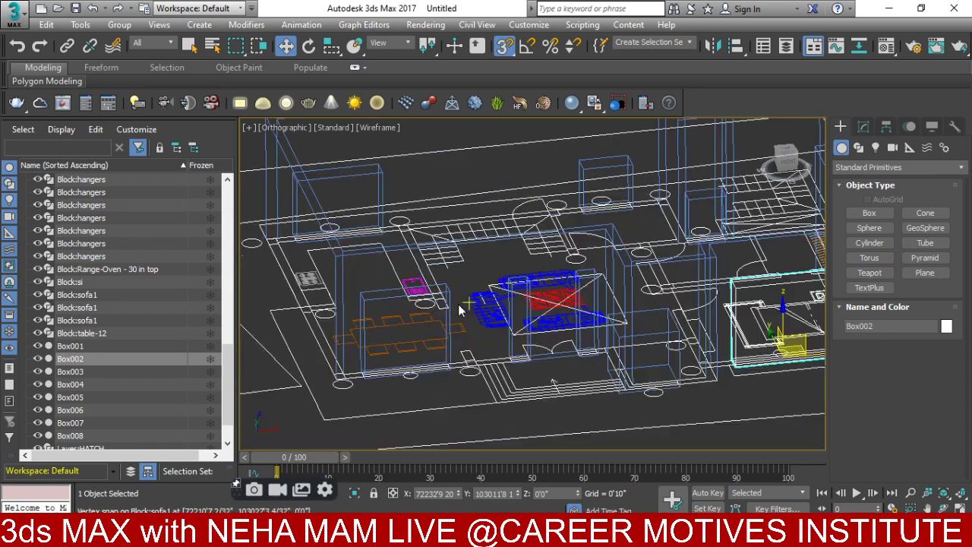
pyautogui.keyDown('ctrl'); pyautogui.click(373, 298); pyautogui.keyUp('ctrl')
# - In Front view, raise the selected Box001 and Box002 with an Offset Y of 1 in Move Transform Type-In
pyautogui.press('f')
pyautogui.scroll(-5, 410, 287)
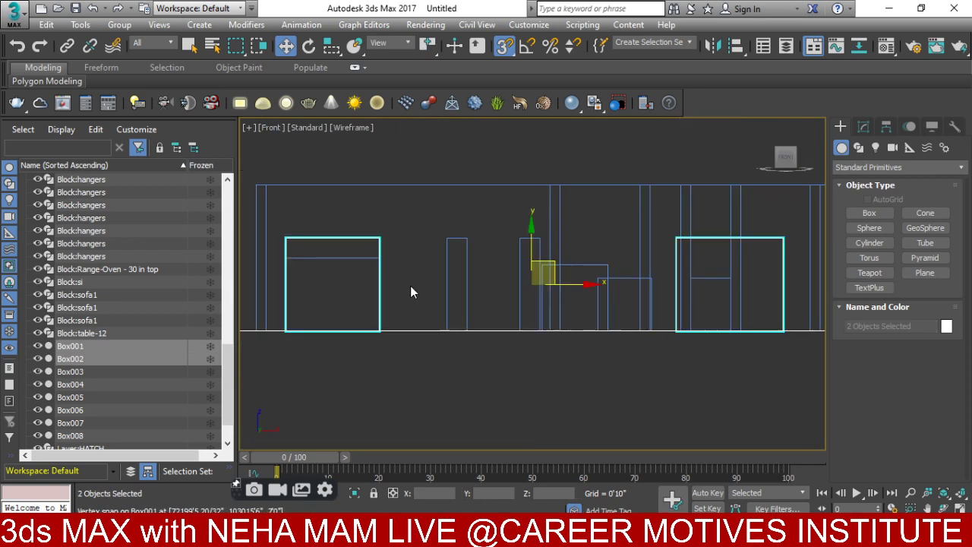
pyautogui.rightClick(539, 257)
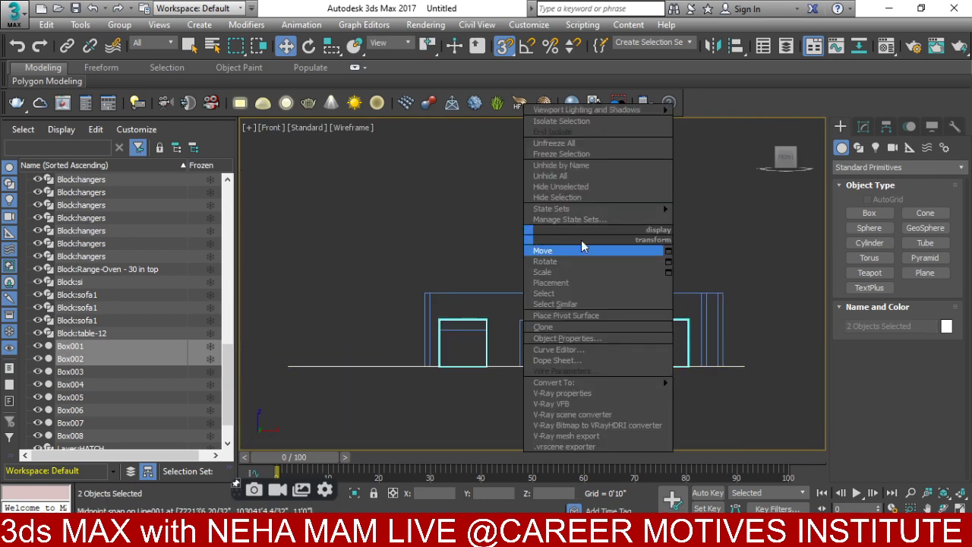
pyautogui.click(667, 256)
pyautogui.click(224, 226)
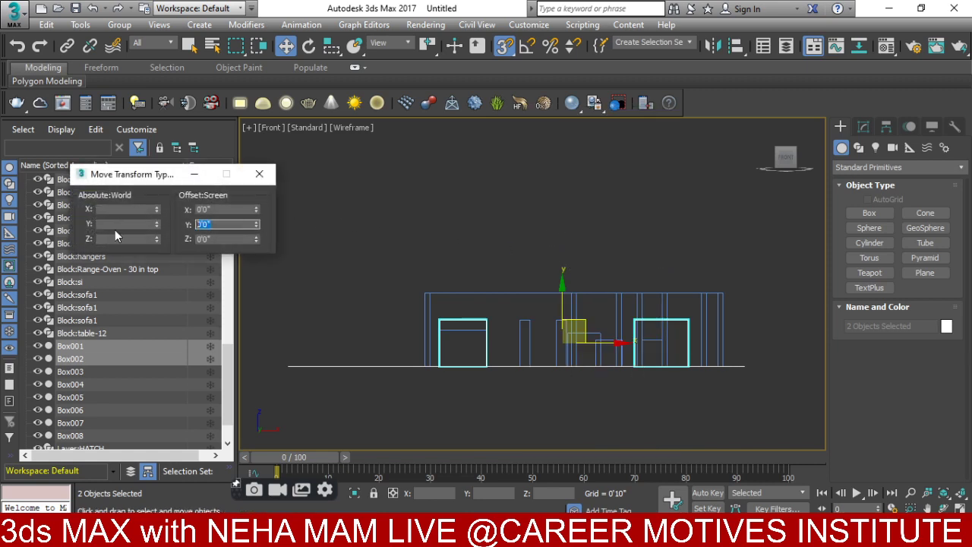
pyautogui.write("1'6")
pyautogui.press('Return')
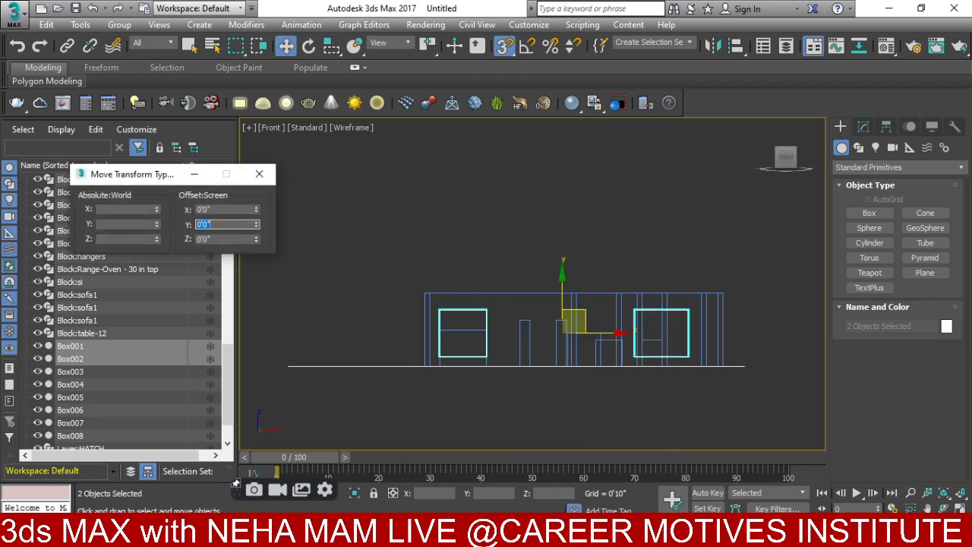
# - Select Box004 and Box005 and raise them by 1'6" with Offset Y
pyautogui.scroll(2, 555, 314)
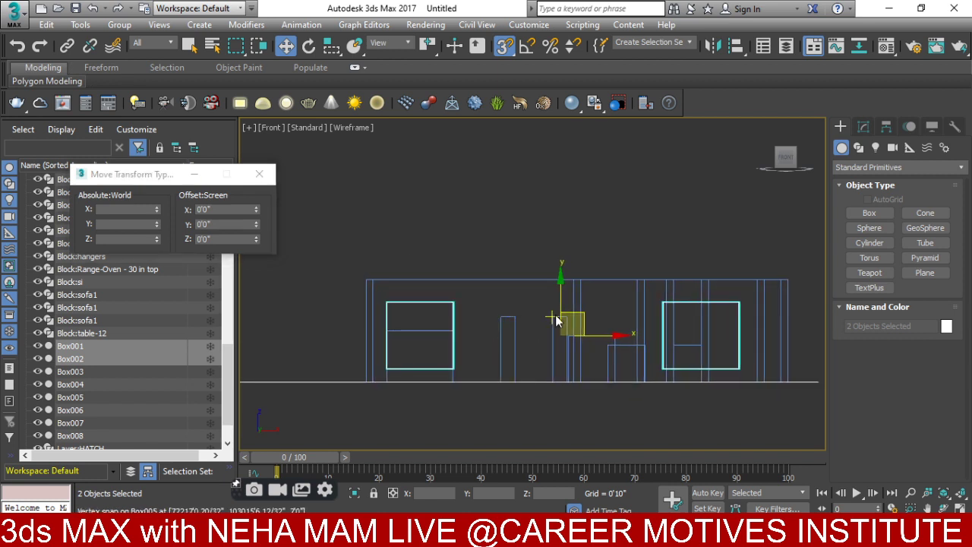
pyautogui.click(501, 348)
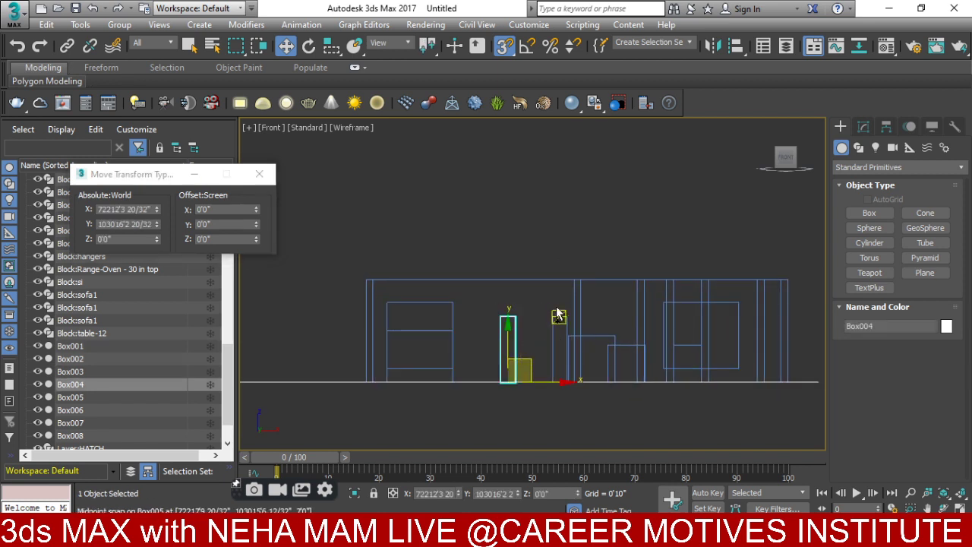
pyautogui.keyDown('ctrl'); pyautogui.click(523, 344); pyautogui.keyUp('ctrl')
pyautogui.rightClick(523, 299)
pyautogui.click(629, 317)
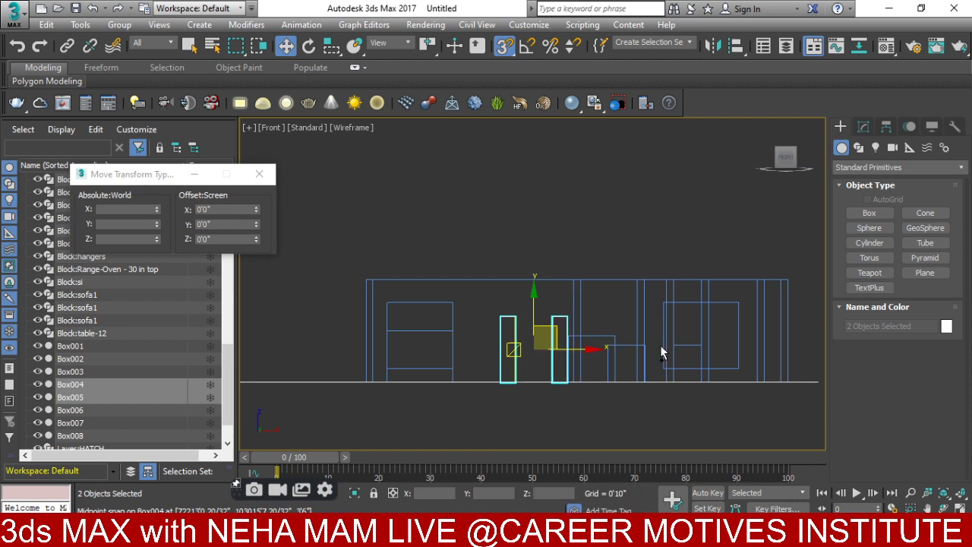
pyautogui.click(224, 222)
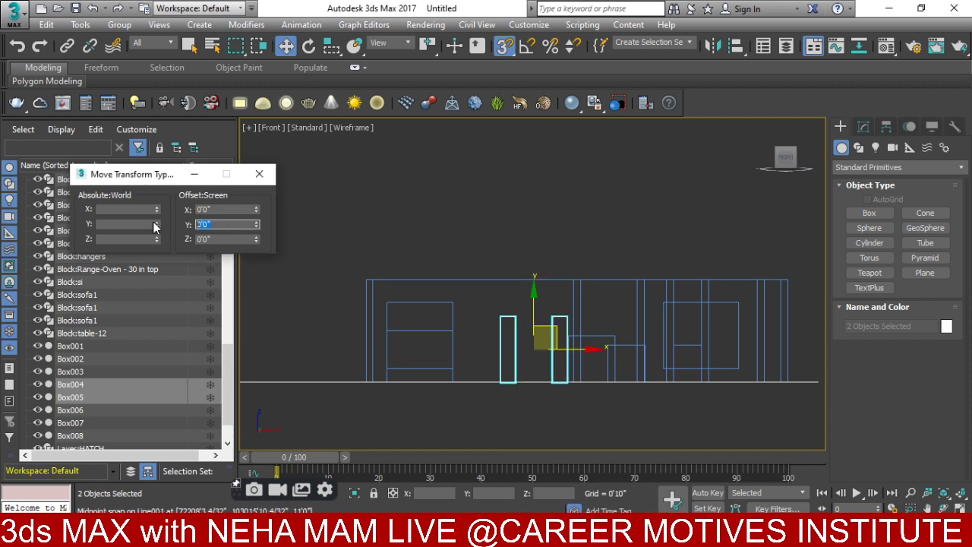
pyautogui.write("1'6")
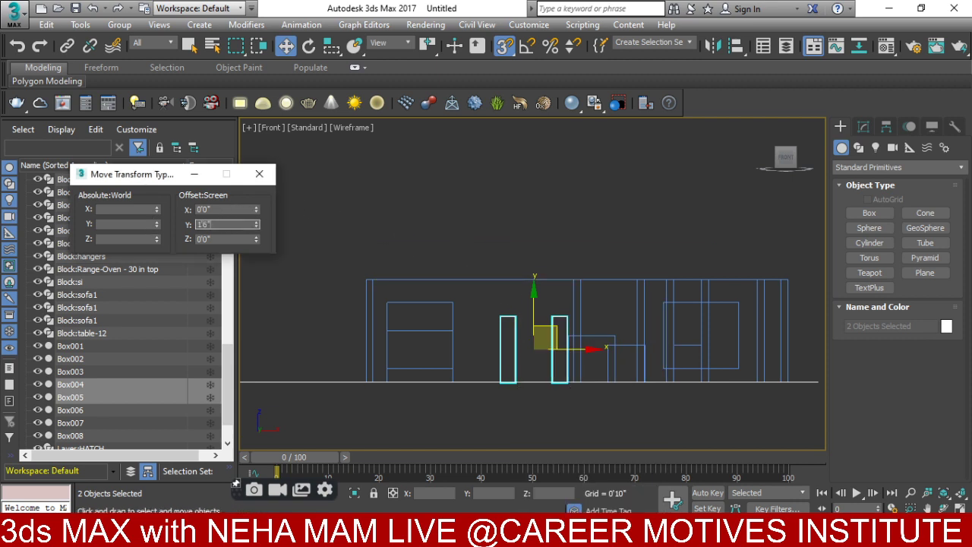
pyautogui.press('Return')
# - Raise Box006 to 3'0" with an Offset Y of 3, after cancelling a manual move
pyautogui.scroll(3, 441, 326)
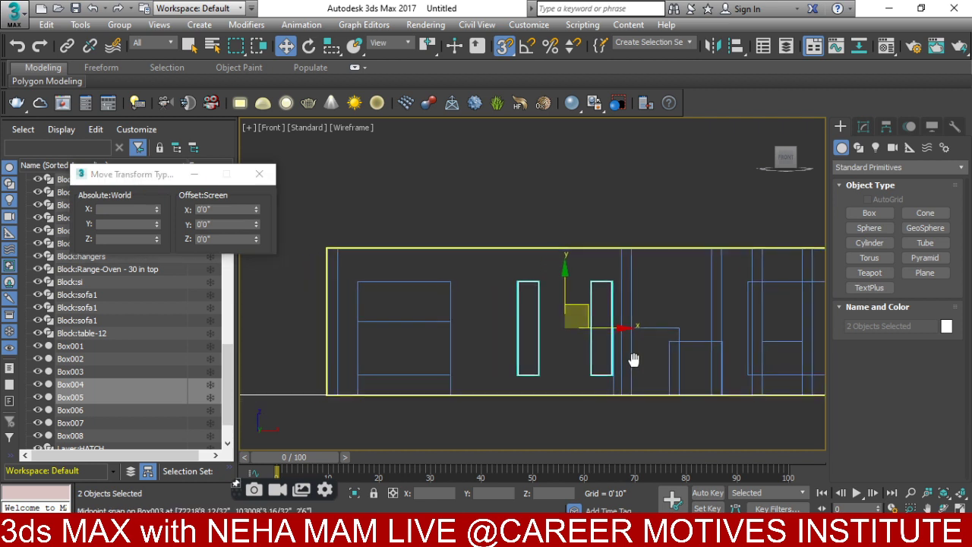
pyautogui.click(433, 320)
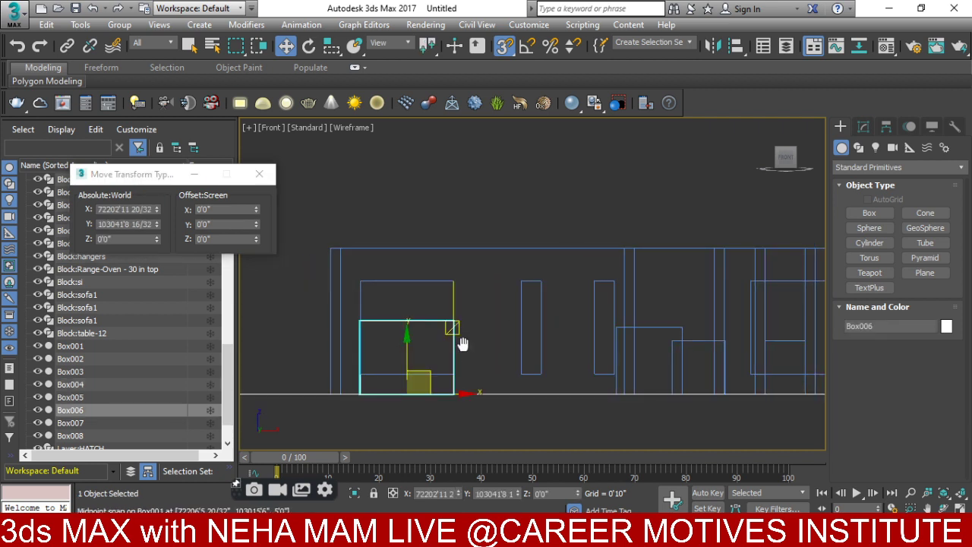
pyautogui.moveTo(463, 344); pyautogui.dragTo(461, 365, button='middle')
pyautogui.moveTo(400, 364); pyautogui.dragTo(408, 327)
pyautogui.rightClick(408, 326)
pyautogui.rightClick(408, 331)
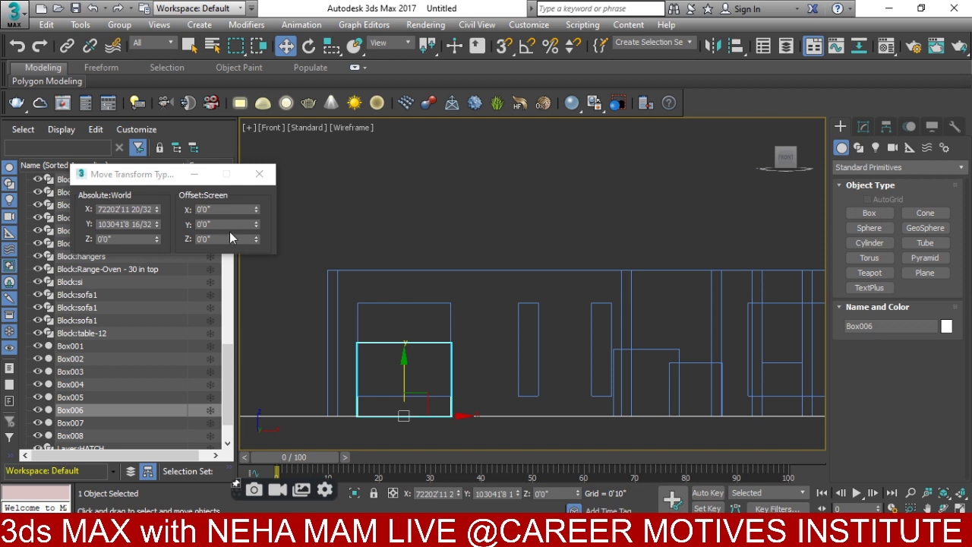
pyautogui.click(197, 224)
pyautogui.write('3')
pyautogui.press('Return')
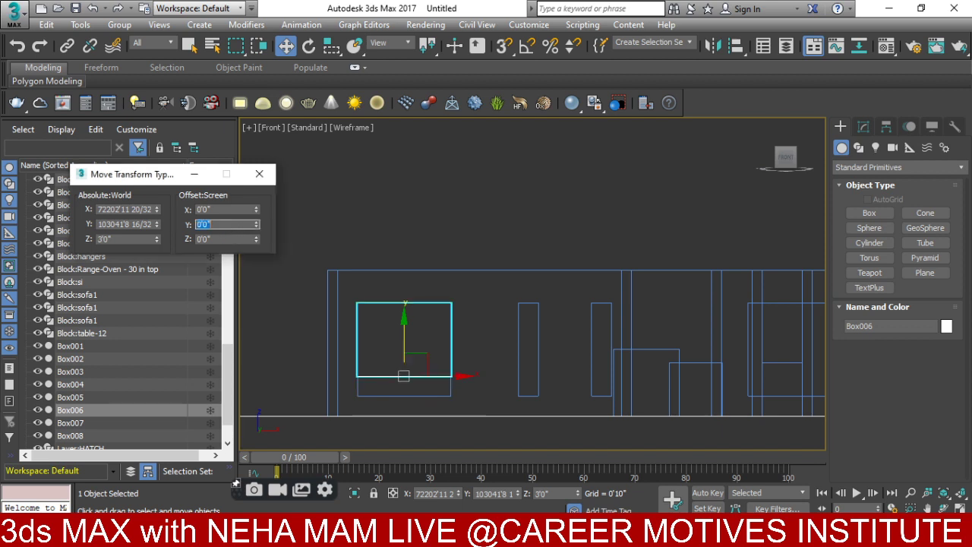
# - Raise Box003 to 3'6" with Offset Y
pyautogui.click(650, 361)
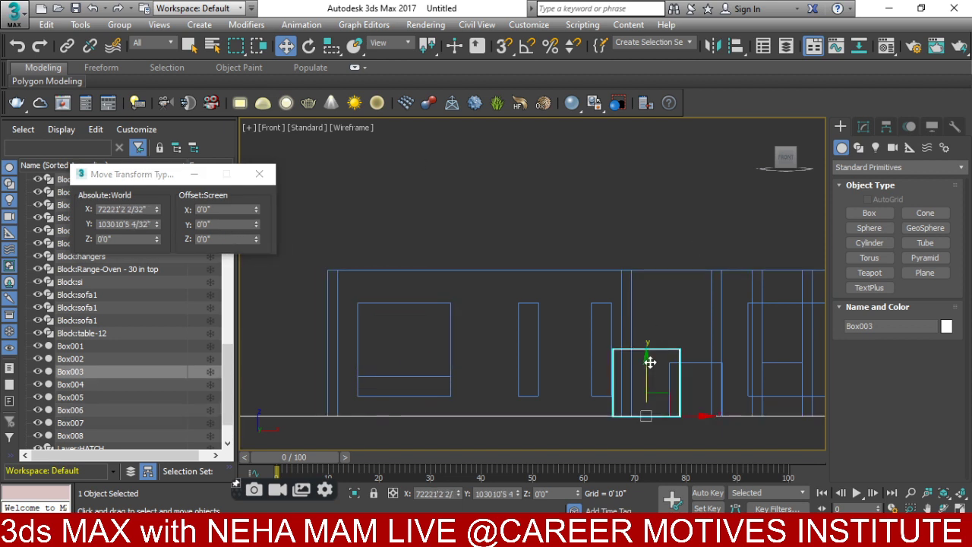
pyautogui.click(863, 128)
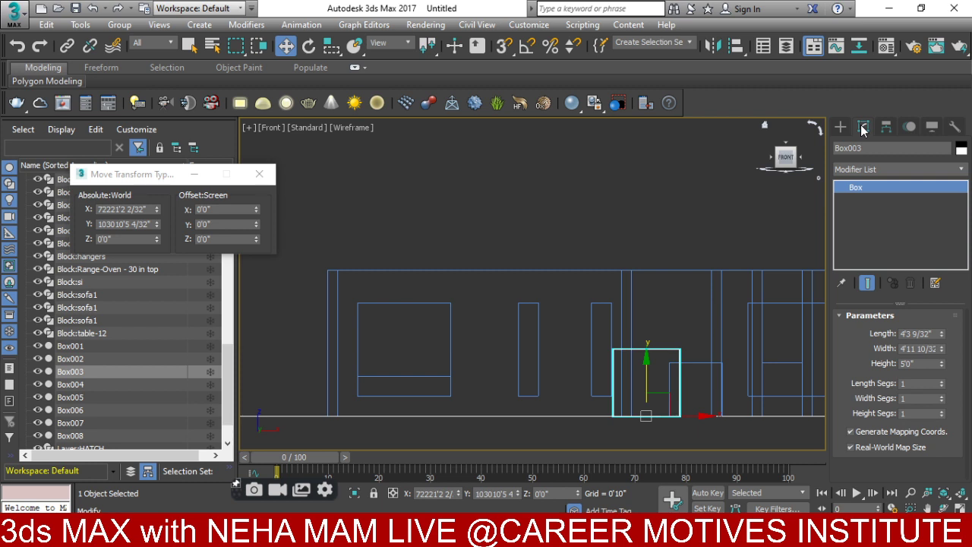
pyautogui.rightClick(663, 319)
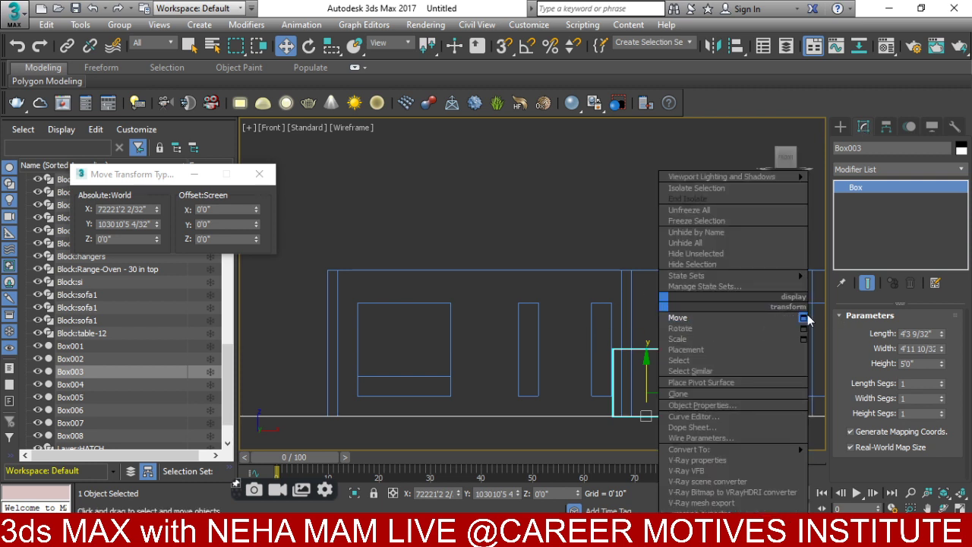
pyautogui.click(222, 224)
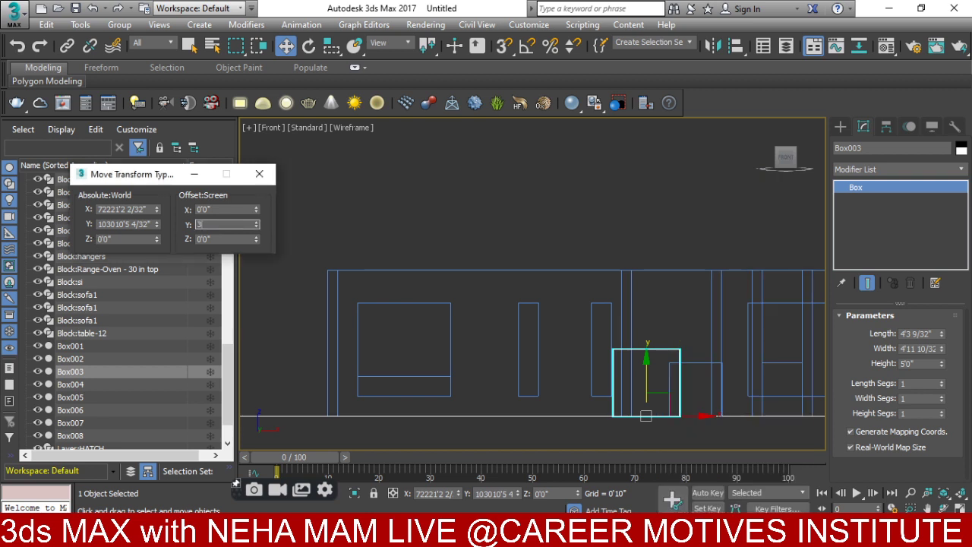
pyautogui.write("3'6")
pyautogui.press('Return')
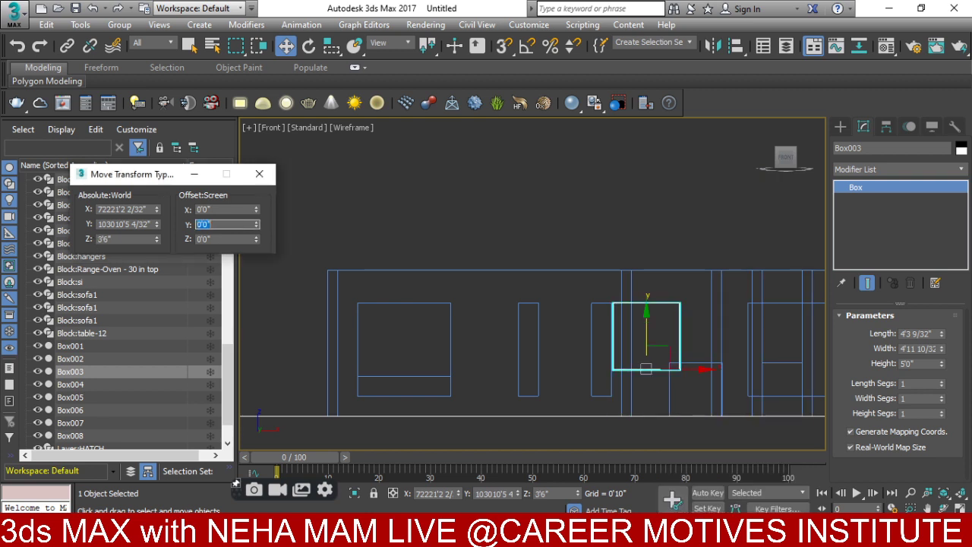
# - Raise Box007 and Box008 each by 4'6" with Offset Y
pyautogui.scroll(3, 696, 346)
pyautogui.click(677, 422)
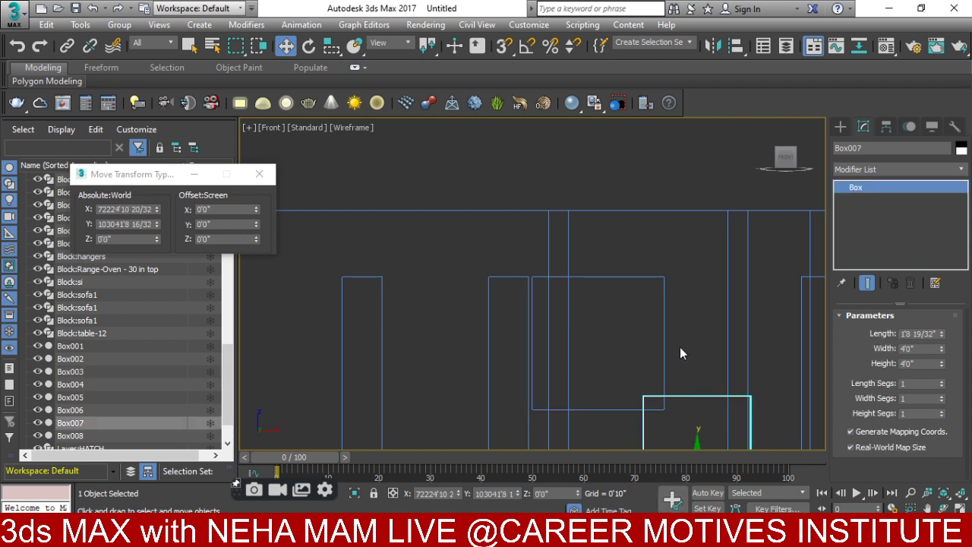
pyautogui.moveTo(680, 347); pyautogui.dragTo(656, 321, button='middle')
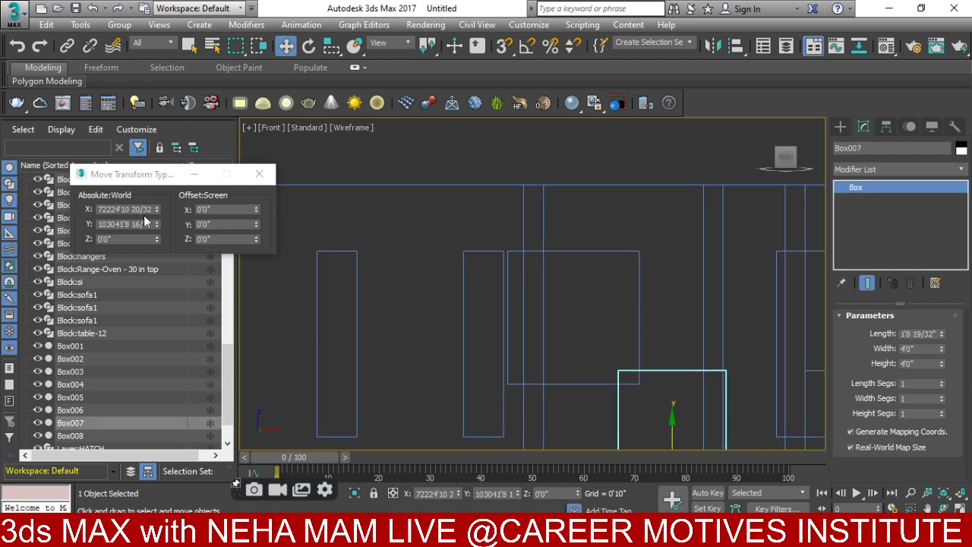
pyautogui.click(204, 223)
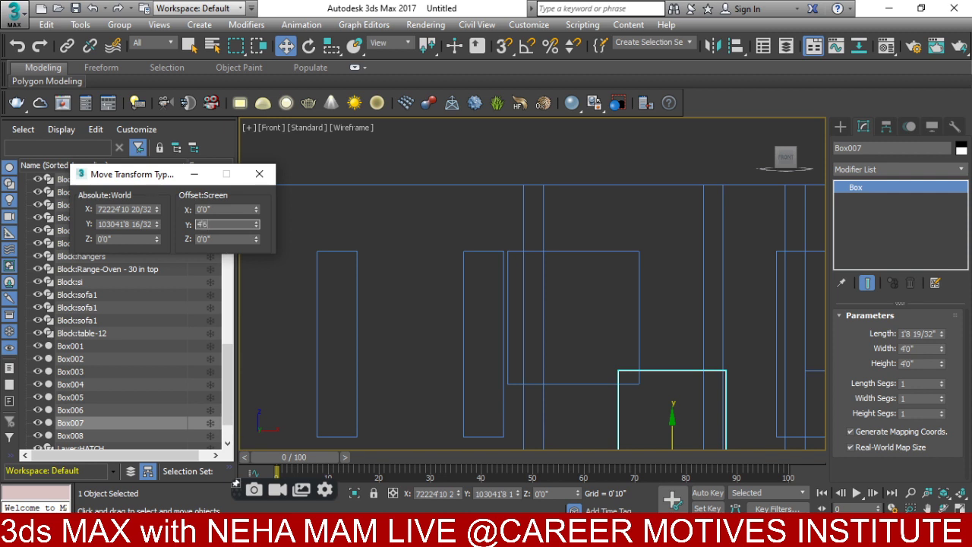
pyautogui.write('4\'6"')
pyautogui.press('Return')
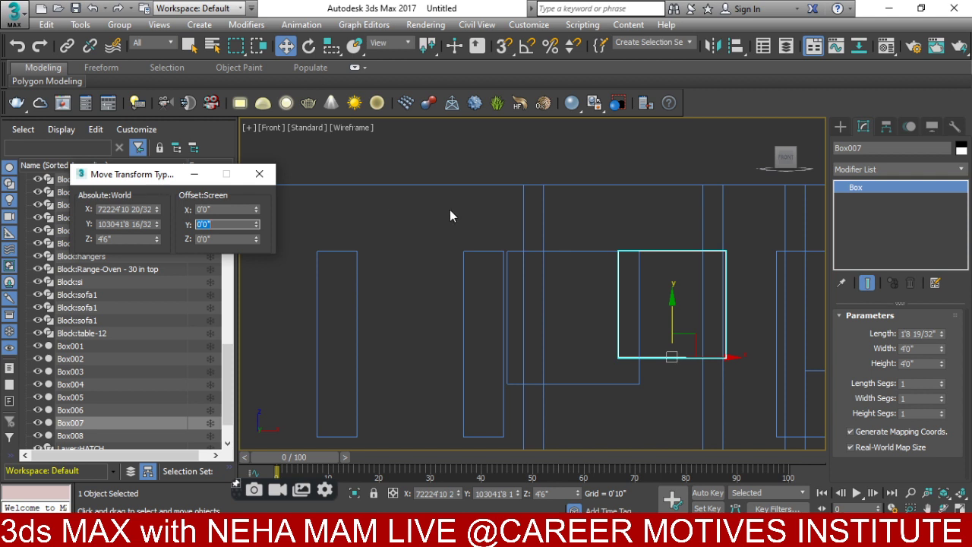
pyautogui.moveTo(536, 217); pyautogui.dragTo(427, 177, button='middle')
pyautogui.click(723, 364)
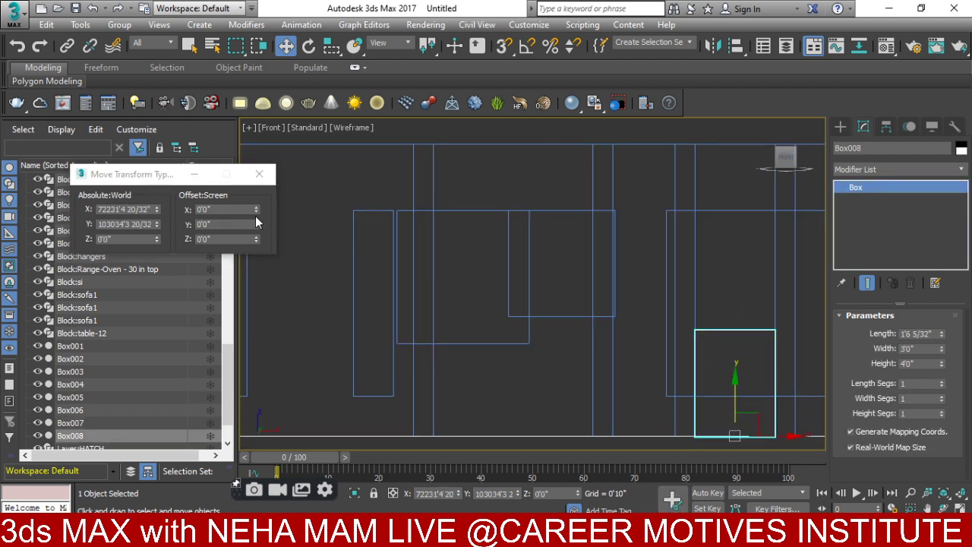
pyautogui.doubleClick(221, 224)
pyautogui.write('4')
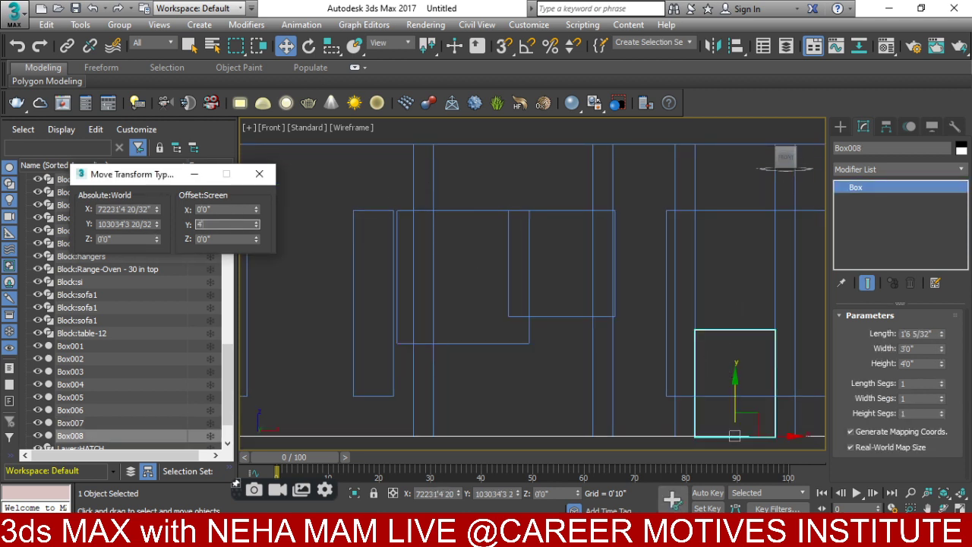
pyautogui.write("'6")
pyautogui.press('Return')
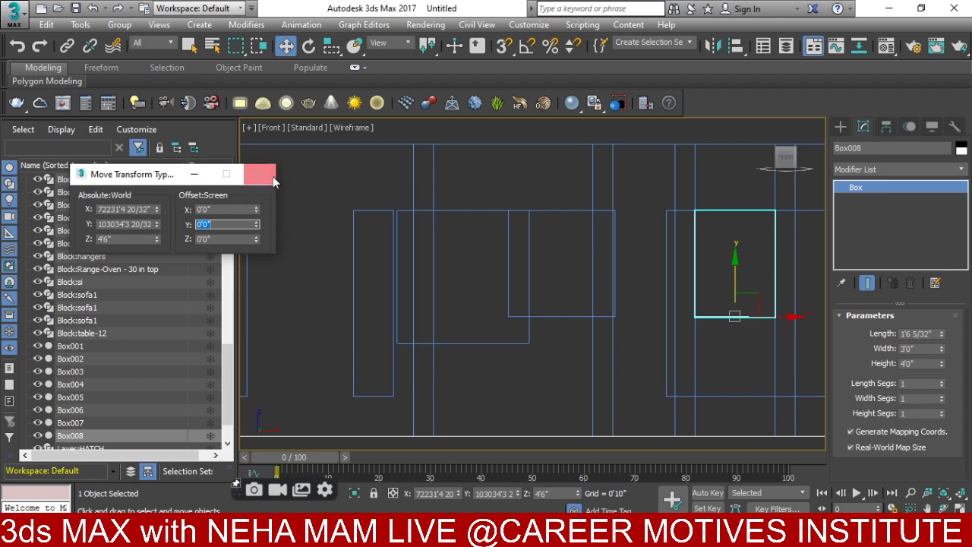
# - Close the Move Transform Type-In and orbit to check the raised boxes in 3D
pyautogui.click(272, 178)
pyautogui.moveTo(354, 276)
pyautogui.keyDown('alt'); pyautogui.mouseDown(button='middle')
pyautogui.moveTo(405, 354)
pyautogui.moveTo(380, 320)
pyautogui.moveTo(346, 337)
pyautogui.moveTo(406, 333)
pyautogui.moveTo(404, 369)
pyautogui.moveTo(443, 348)
pyautogui.mouseUp(button='middle'); pyautogui.keyUp('alt')
pyautogui.press('F3')
pyautogui.scroll(-5, 388, 329)
pyautogui.scroll(5, 403, 369)
pyautogui.press('F3')
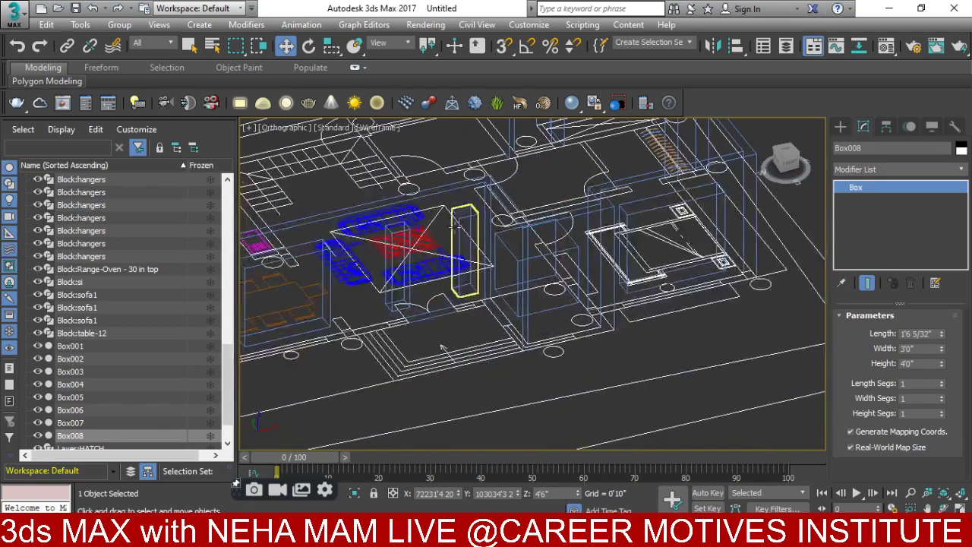
# - Pick the Box primitive with snapping on and try a first box base along the wall
pyautogui.click(840, 126)
pyautogui.click(869, 212)
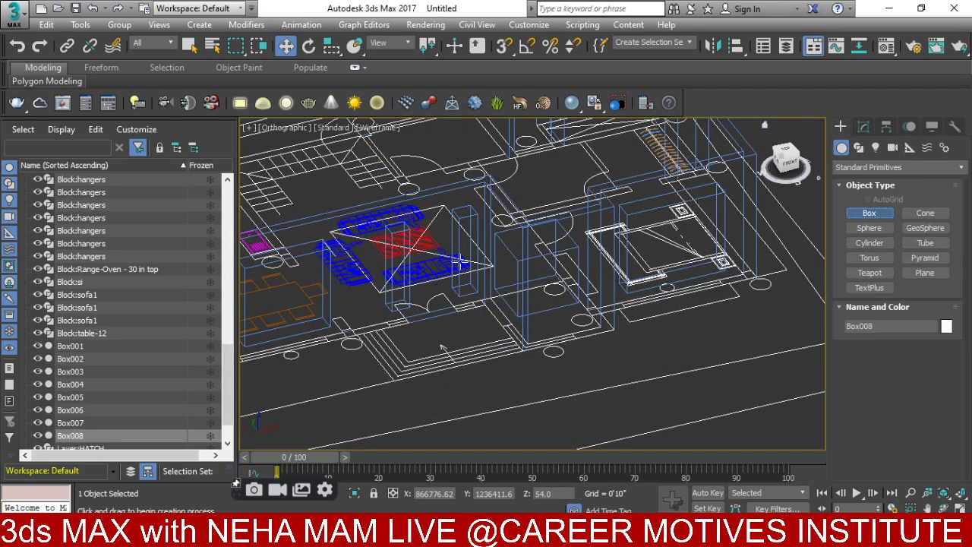
pyautogui.scroll(2, 443, 348)
pyautogui.click(504, 45)
pyautogui.scroll(4, 406, 254)
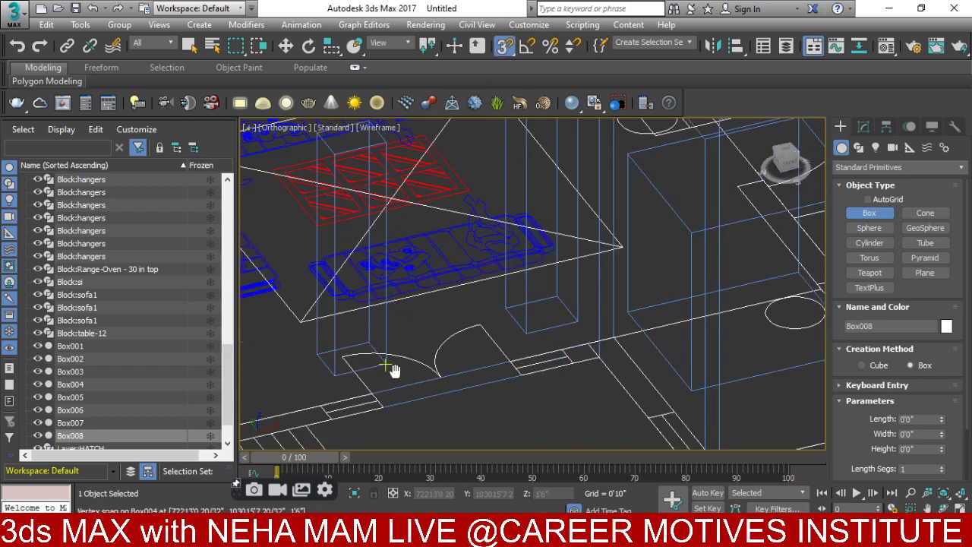
pyautogui.moveTo(357, 318); pyautogui.dragTo(499, 304)
pyautogui.rightClick(501, 298)
pyautogui.scroll(6, 499, 284)
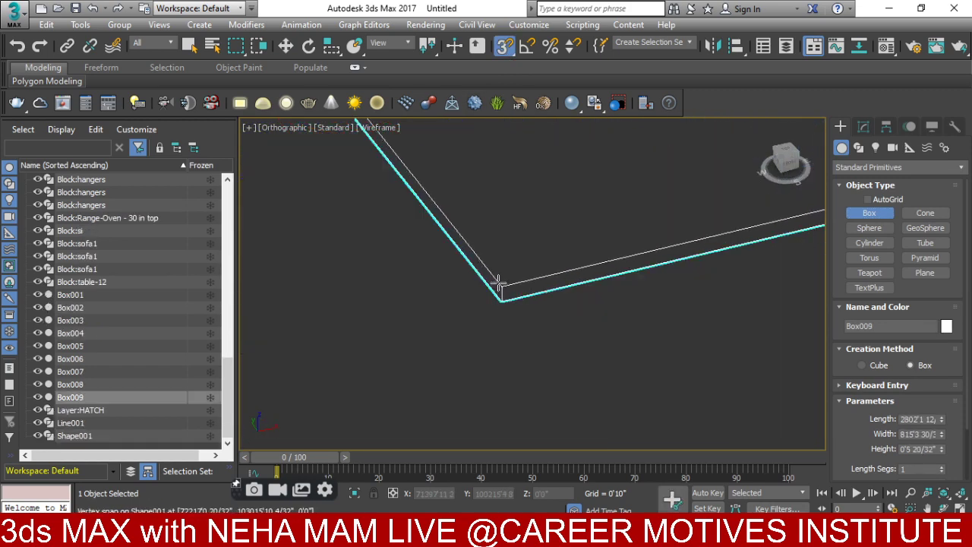
pyautogui.scroll(-6, 497, 284)
pyautogui.scroll(-5, 484, 372)
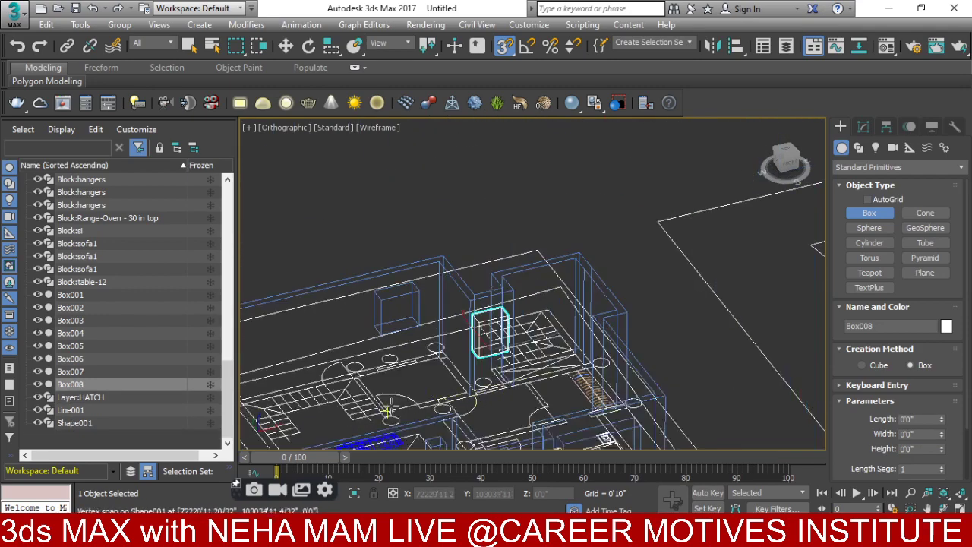
pyautogui.scroll(4, 471, 210)
pyautogui.scroll(5, 415, 292)
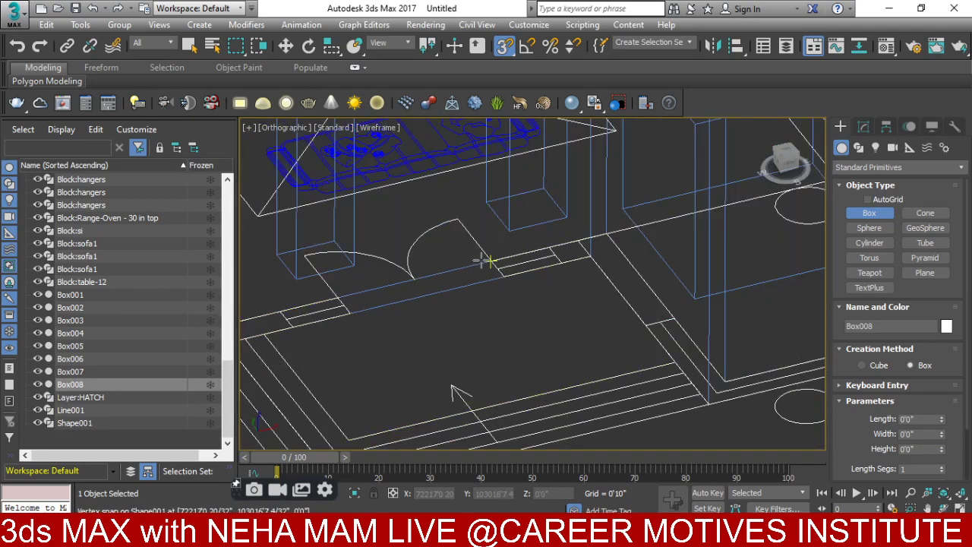
# - Try two more box bases between the wall corners, cancelling each attempt
pyautogui.moveTo(486, 260); pyautogui.dragTo(354, 310)
pyautogui.scroll(6, 354, 311)
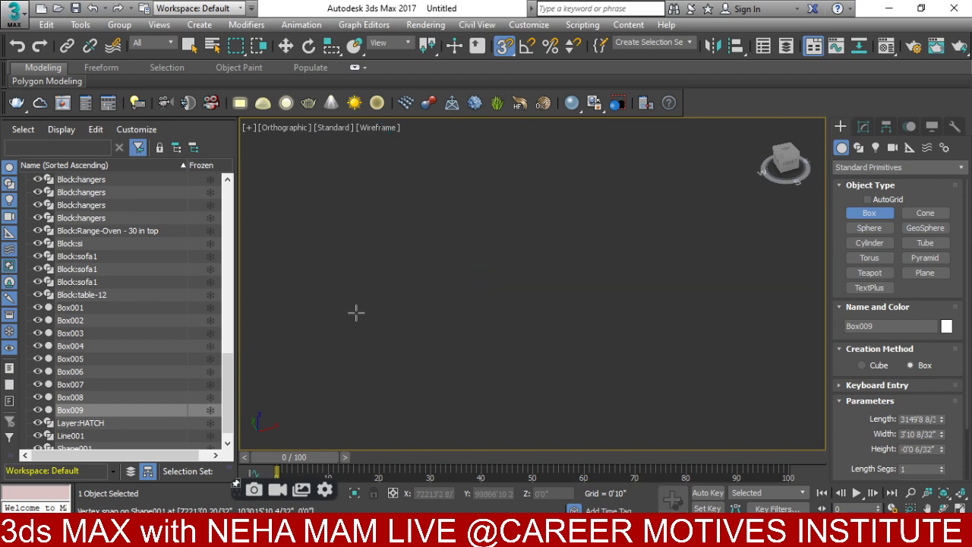
pyautogui.rightClick(357, 312)
pyautogui.scroll(-5, 354, 310)
pyautogui.scroll(-2, 404, 392)
pyautogui.scroll(2, 441, 325)
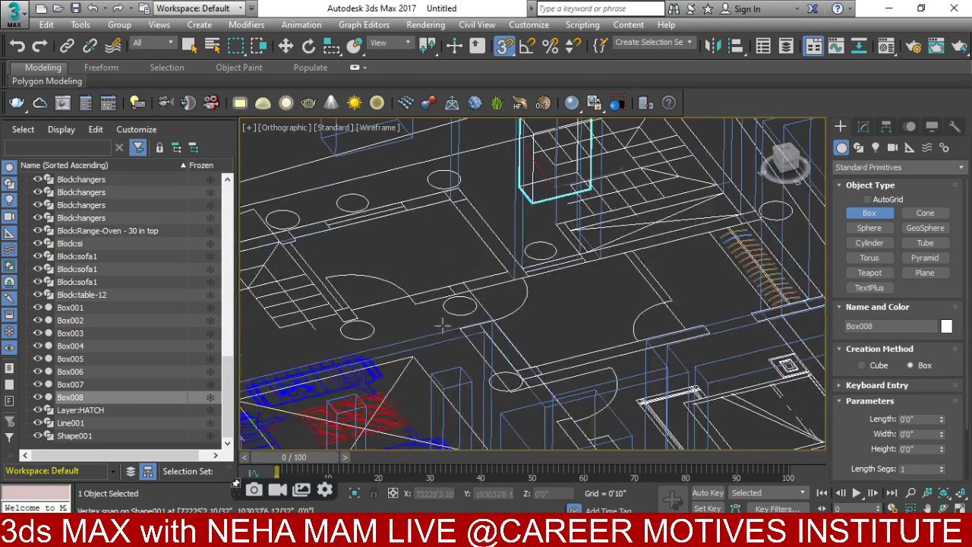
pyautogui.scroll(-3, 441, 325)
pyautogui.scroll(3, 490, 306)
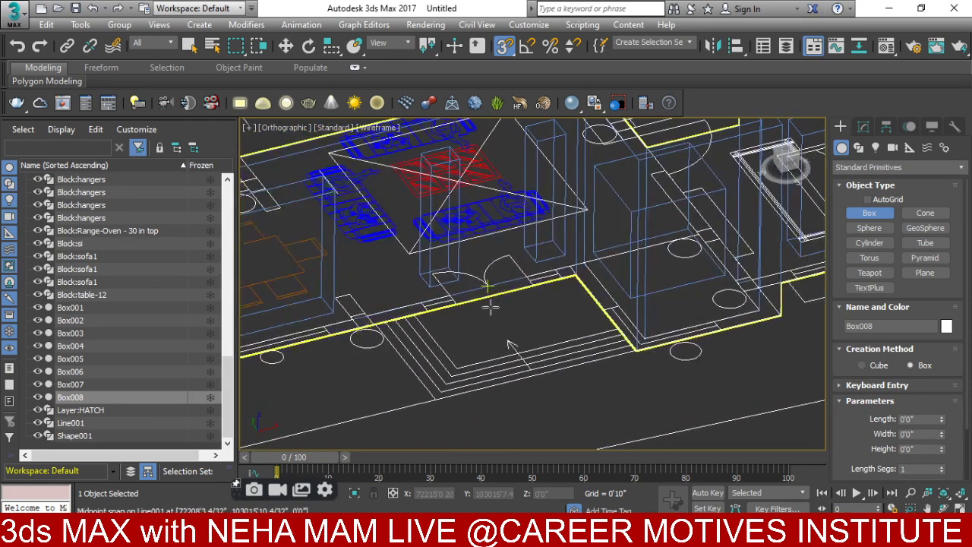
pyautogui.scroll(2, 490, 306)
pyautogui.moveTo(434, 293); pyautogui.dragTo(544, 278)
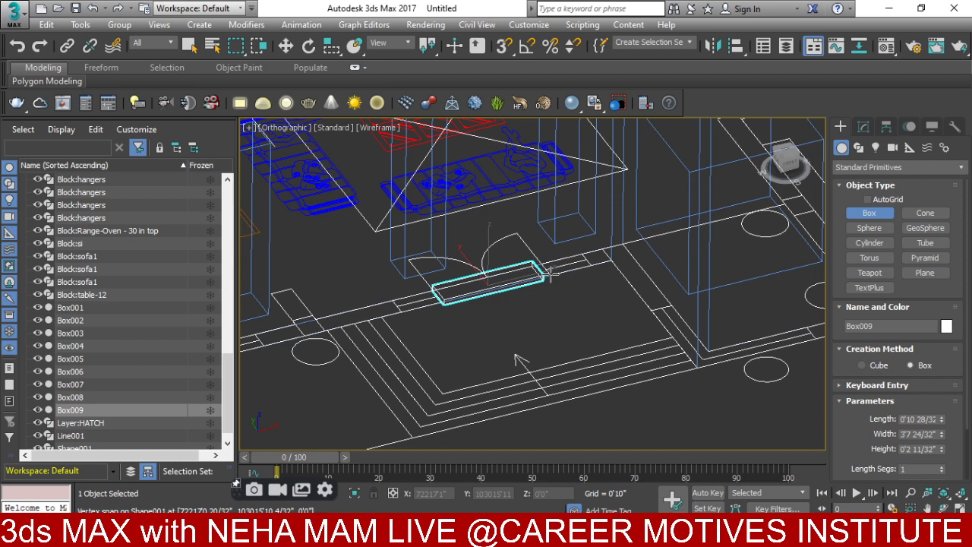
pyautogui.rightClick(549, 275)
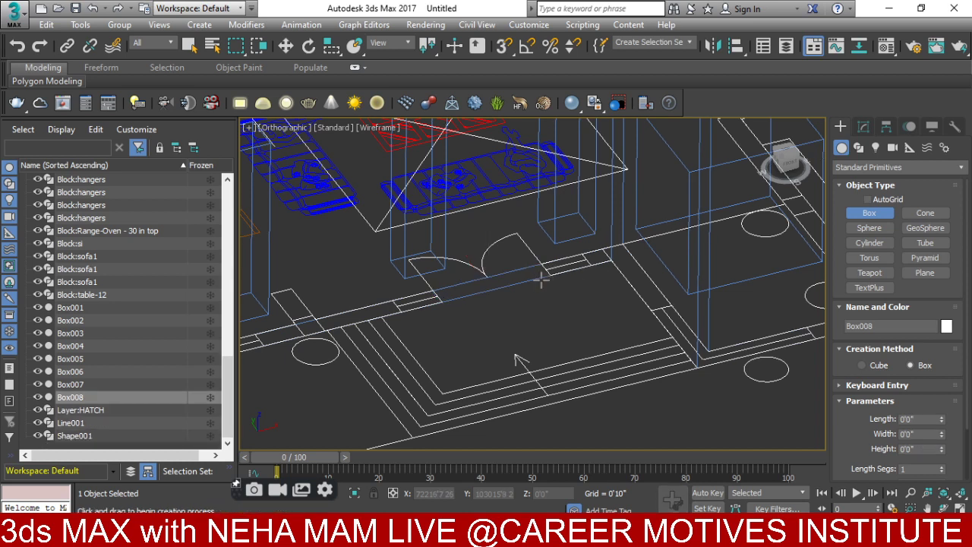
# - Snap Box009 into the first doorway at 4'0" wide and 8'6" tall
pyautogui.press('s')
pyautogui.moveTo(438, 297); pyautogui.dragTo(542, 266)
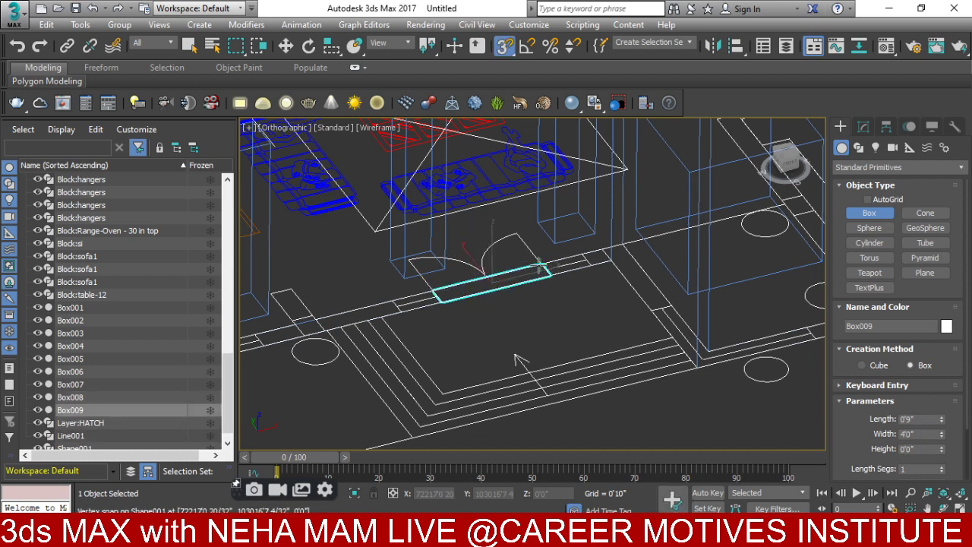
pyautogui.scroll(-3, 515, 358)
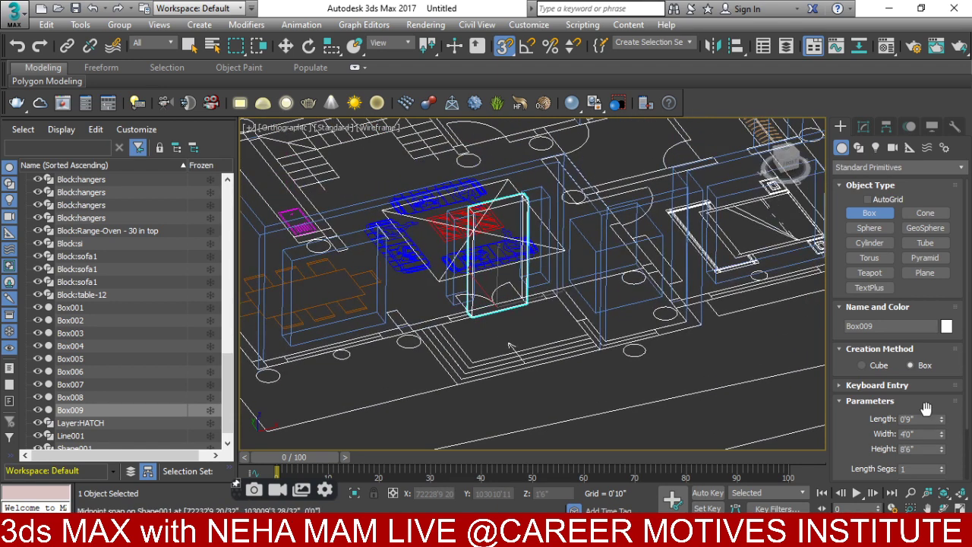
pyautogui.moveTo(942, 418); pyautogui.dragTo(917, 312)
# - Draw Box010 in the next doorway, 3'0" wide and 7'6" tall, spanning the wall thickness
pyautogui.moveTo(594, 262); pyautogui.dragTo(588, 292, button='middle')
pyautogui.scroll(2, 556, 328)
pyautogui.scroll(2, 588, 292)
pyautogui.scroll(3, 577, 300)
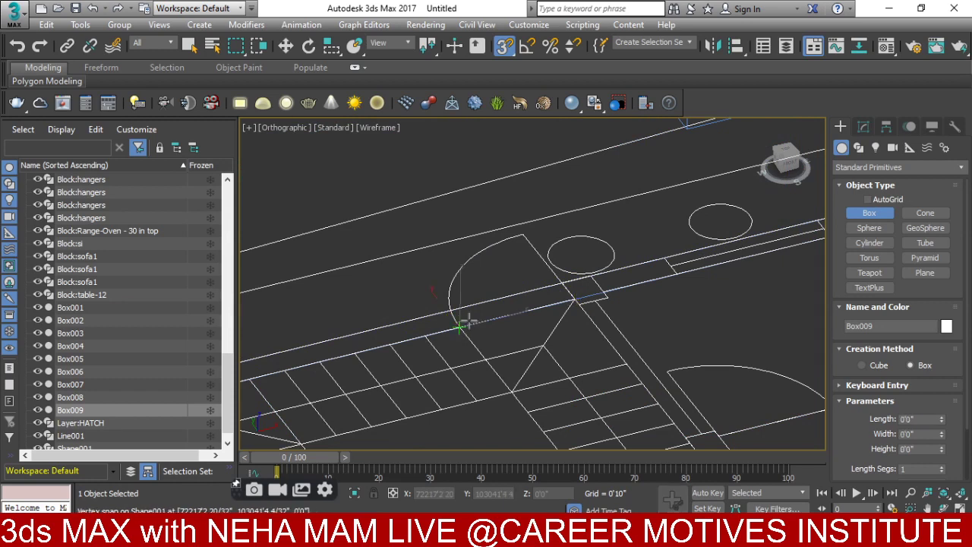
pyautogui.moveTo(460, 326); pyautogui.dragTo(574, 299)
pyautogui.click(440, 152)
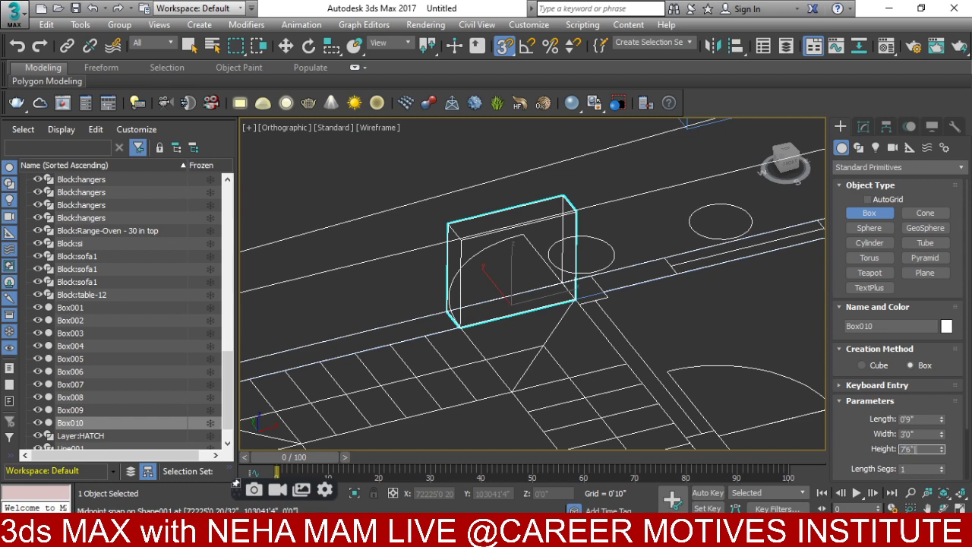
pyautogui.press('Return')
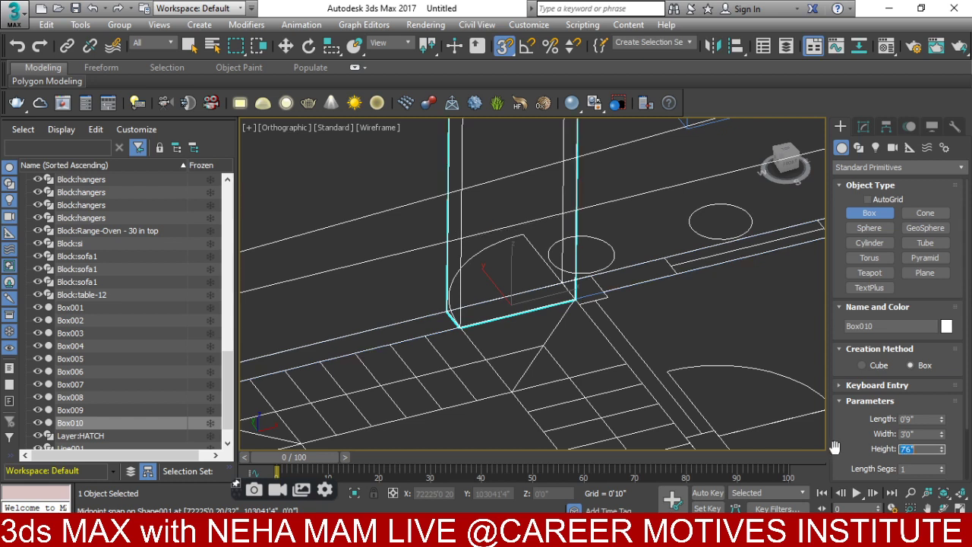
pyautogui.moveTo(941, 419); pyautogui.dragTo(941, 402)
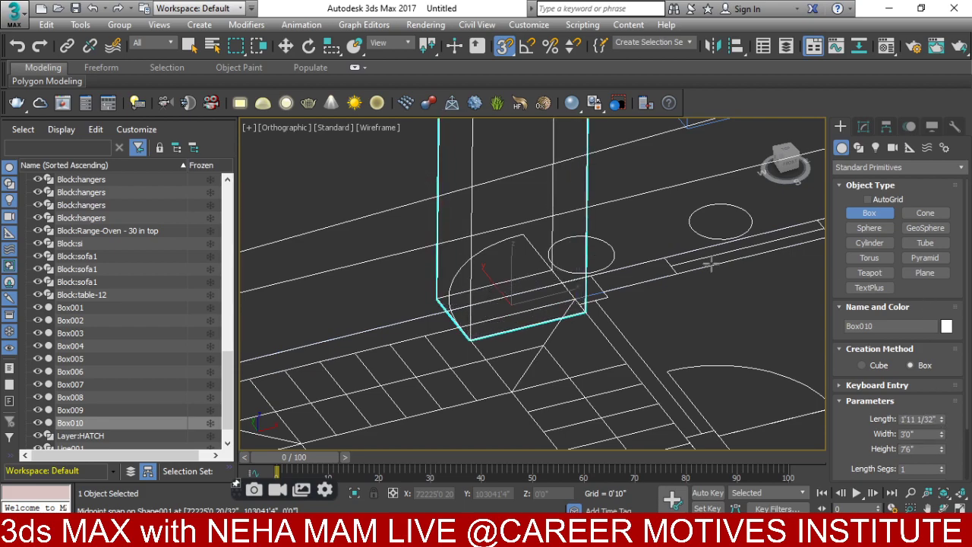
# - Bring the whole plan back into view and select the wall outline Line001
pyautogui.scroll(-3, 684, 303)
pyautogui.moveTo(697, 388); pyautogui.dragTo(604, 319, button='middle')
pyautogui.scroll(-3, 604, 319)
pyautogui.press('w')
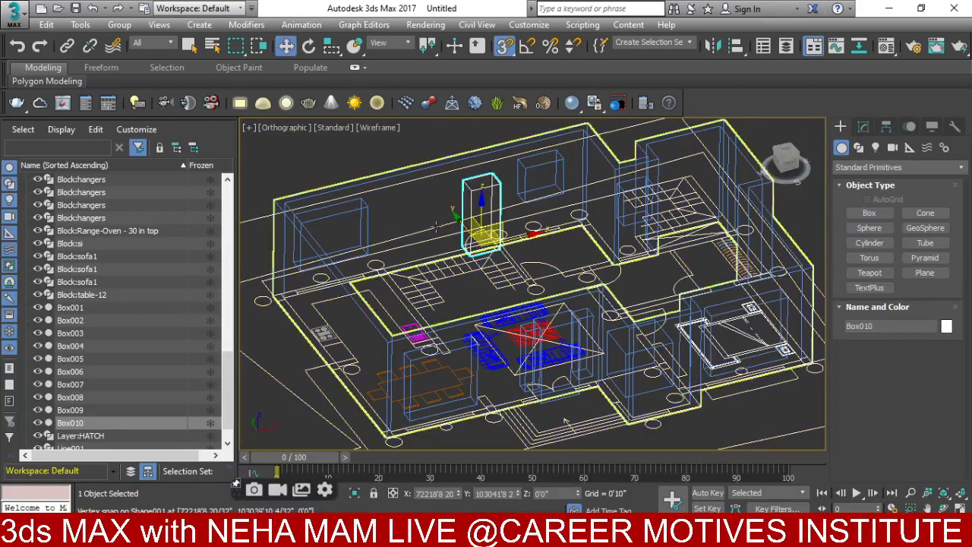
pyautogui.click(430, 166)
# - Shade the viewport and start a Compound Objects ProBoolean on Line001
pyautogui.press('F3')
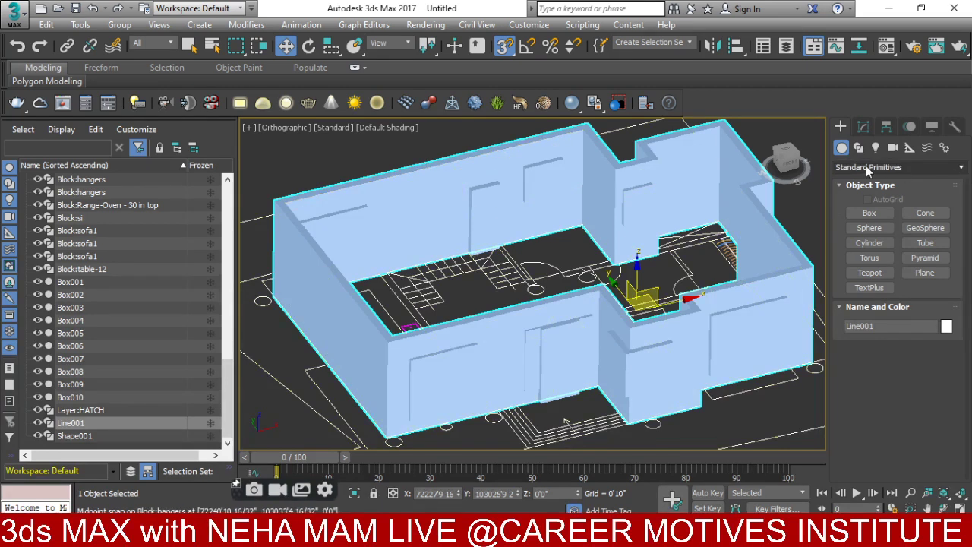
pyautogui.click(866, 166)
pyautogui.click(866, 208)
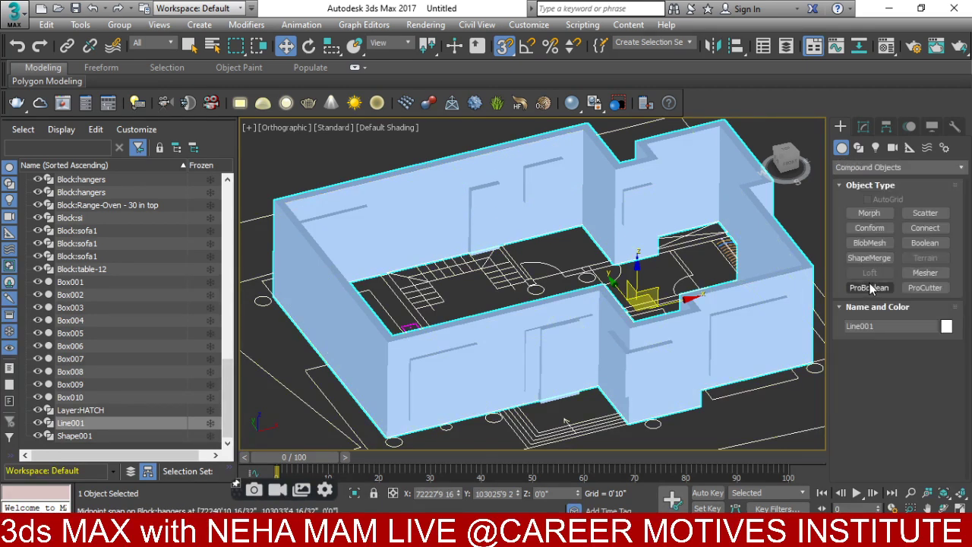
pyautogui.click(869, 287)
pyautogui.click(876, 368)
# - Pick every door and window box to cut the openings, then orbit to inspect them
pyautogui.click(770, 347)
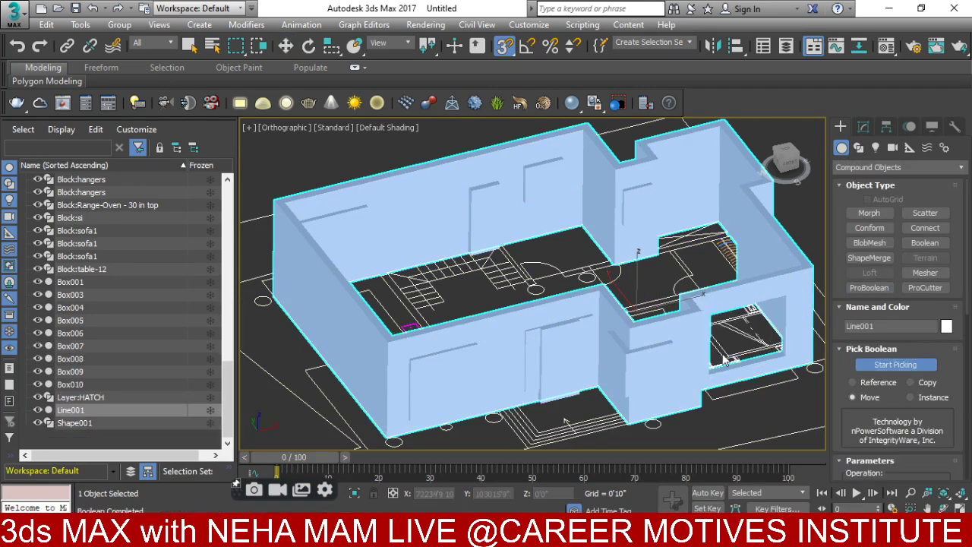
pyautogui.click(666, 365)
pyautogui.click(588, 363)
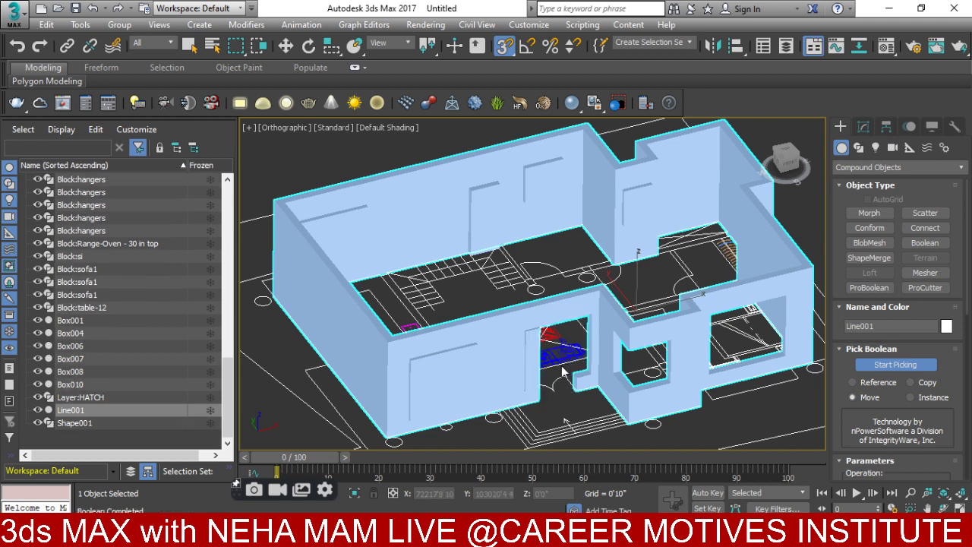
pyautogui.click(538, 364)
pyautogui.click(442, 374)
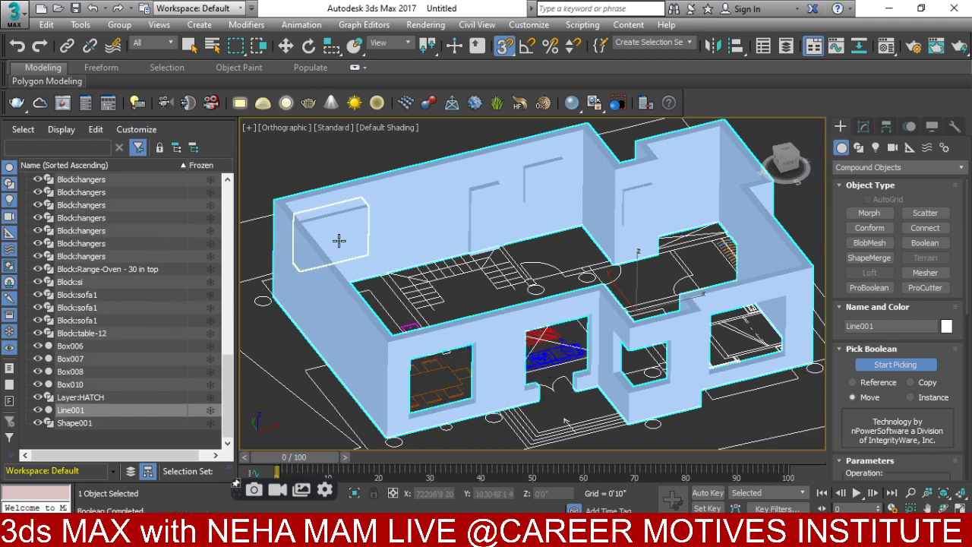
pyautogui.click(339, 241)
pyautogui.click(489, 215)
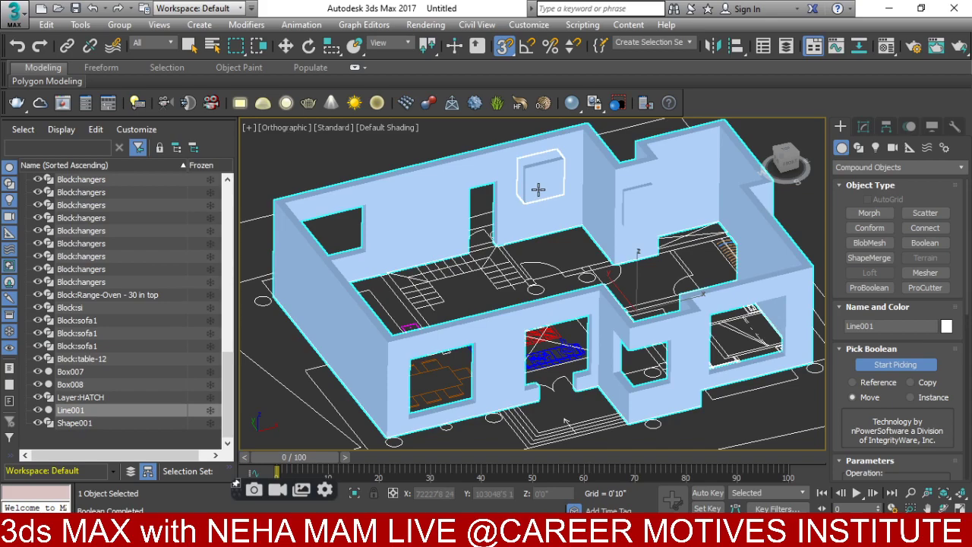
pyautogui.click(640, 200)
pyautogui.scroll(-4, 657, 242)
pyautogui.keyDown('alt'); pyautogui.moveTo(658, 242); pyautogui.dragTo(740, 258, button='middle'); pyautogui.keyUp('alt')
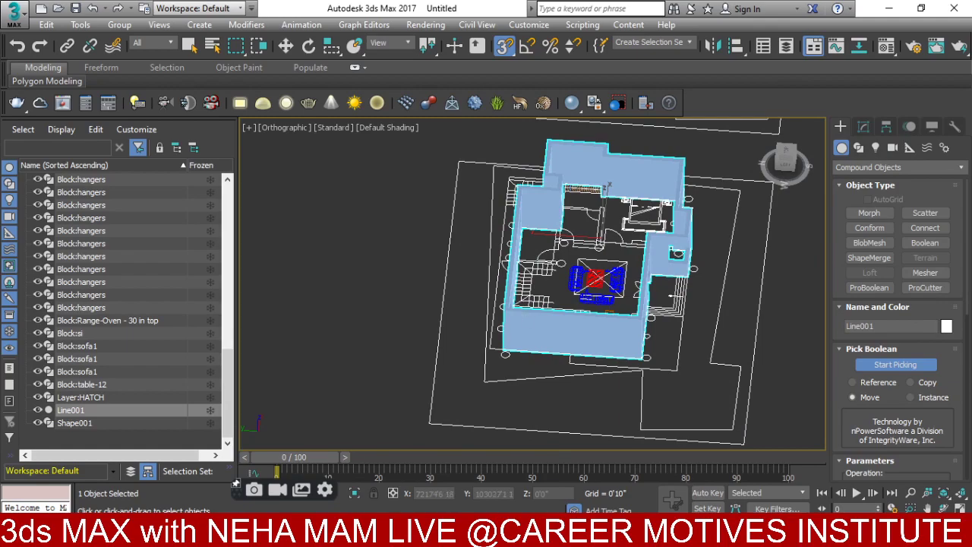
pyautogui.hotkey('alt', 'Tab')
pyautogui.scroll(-3, 487, 202)
# - Pan the AutoCAD floor plan to review the Dining, Lobby, Toilet and Dress rooms
pyautogui.scroll(1, 487, 202)
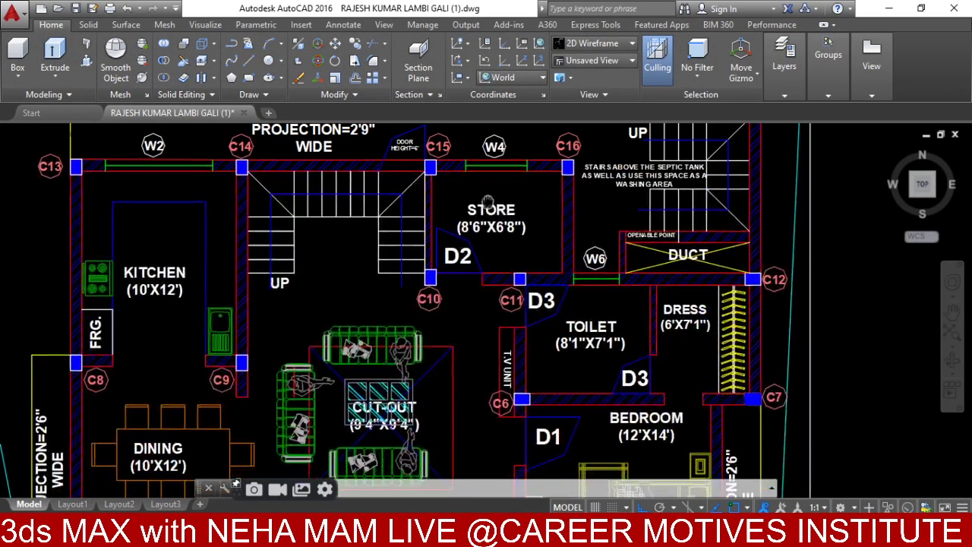
pyautogui.moveTo(486, 202); pyautogui.dragTo(592, 193, button='middle')
pyautogui.moveTo(459, 363); pyautogui.dragTo(442, 157, button='middle')
pyautogui.moveTo(555, 349); pyautogui.dragTo(545, 367, button='middle')
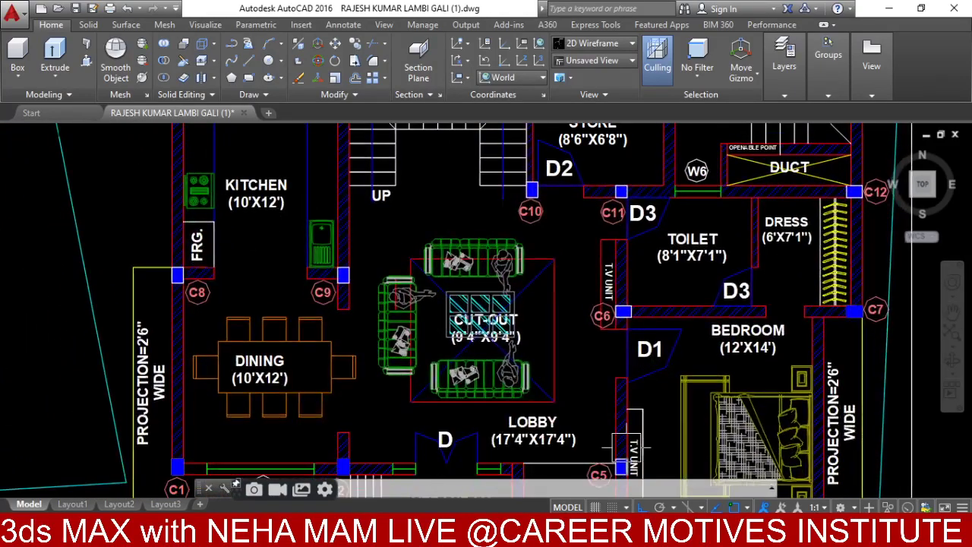
# - Back in 3ds Max, show both plans in Top view and choose Splines shape creation
pyautogui.hotkey('alt', 'Tab')
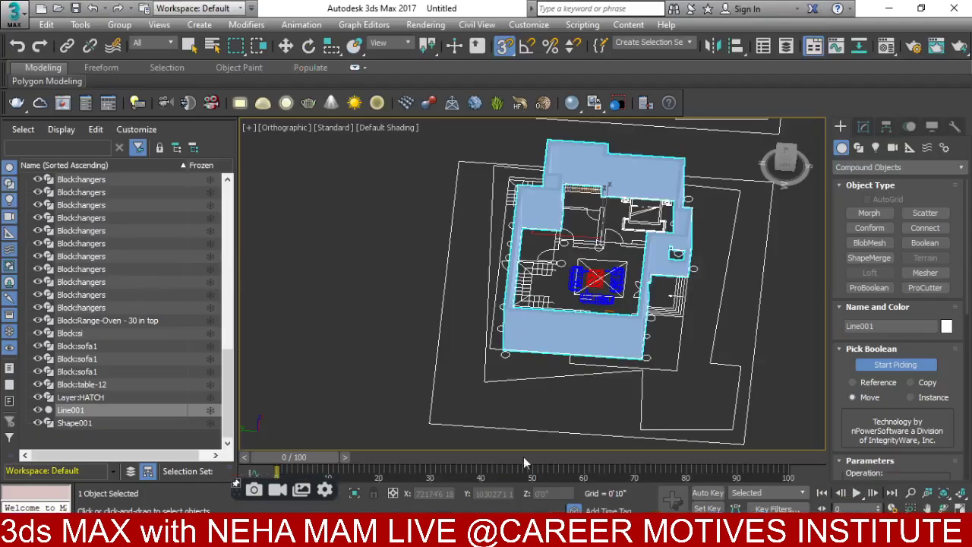
pyautogui.scroll(-4, 477, 418)
pyautogui.press('t')
pyautogui.scroll(4, 474, 412)
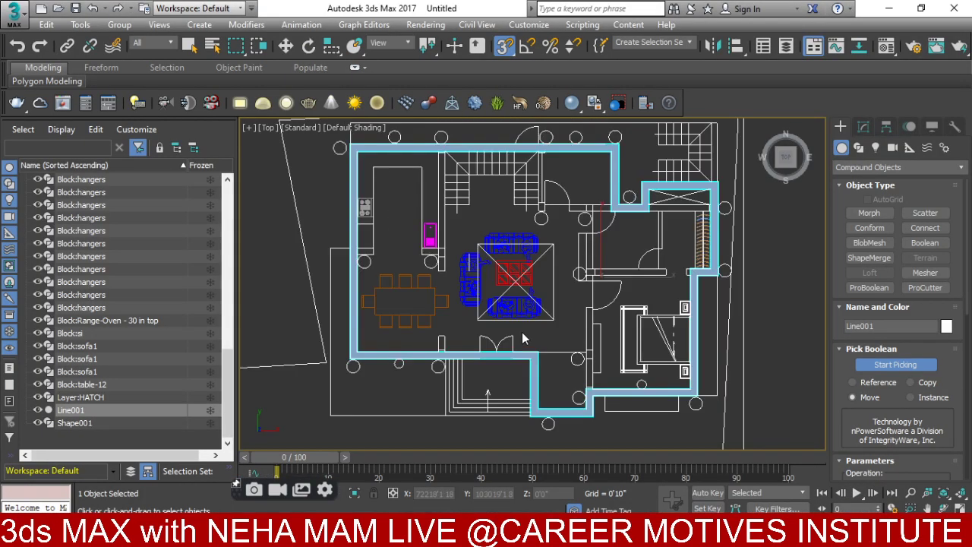
pyautogui.scroll(-4, 521, 332)
pyautogui.moveTo(714, 342); pyautogui.dragTo(490, 340, button='middle')
pyautogui.scroll(4, 513, 302)
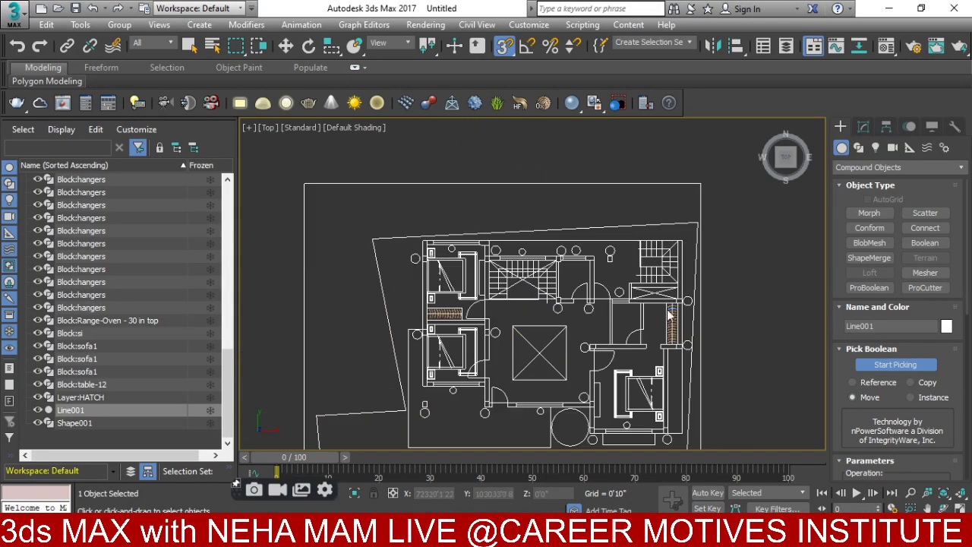
pyautogui.click(858, 148)
# - Start a Line spline and place the first vertices at the second plan's upper wall corners
pyautogui.press('w')
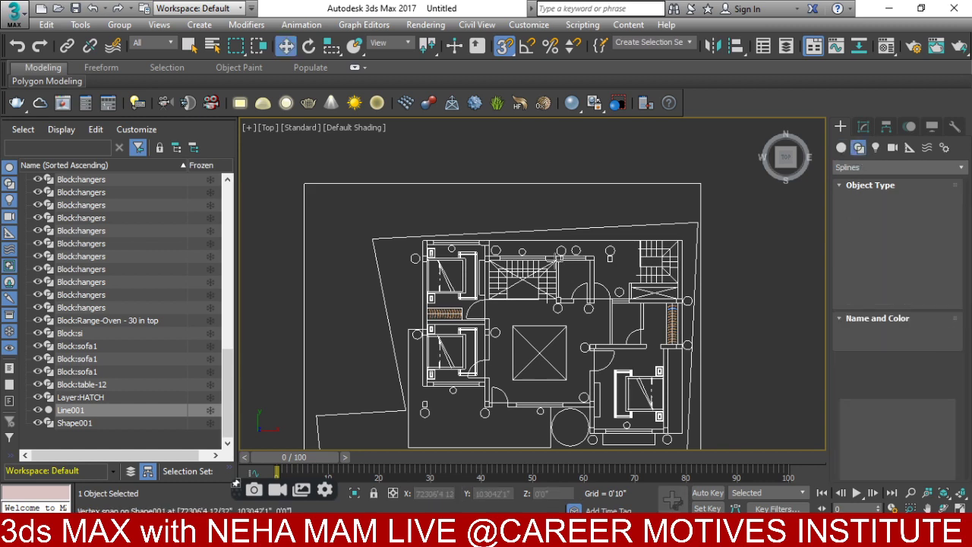
pyautogui.click(870, 224)
pyautogui.scroll(4, 415, 375)
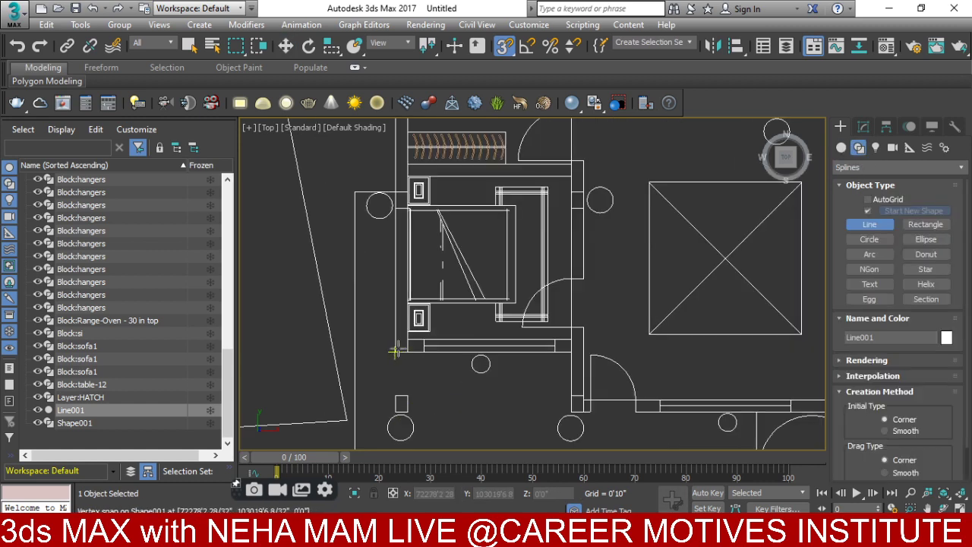
pyautogui.click(395, 350)
pyautogui.moveTo(403, 152); pyautogui.dragTo(374, 334, button='middle')
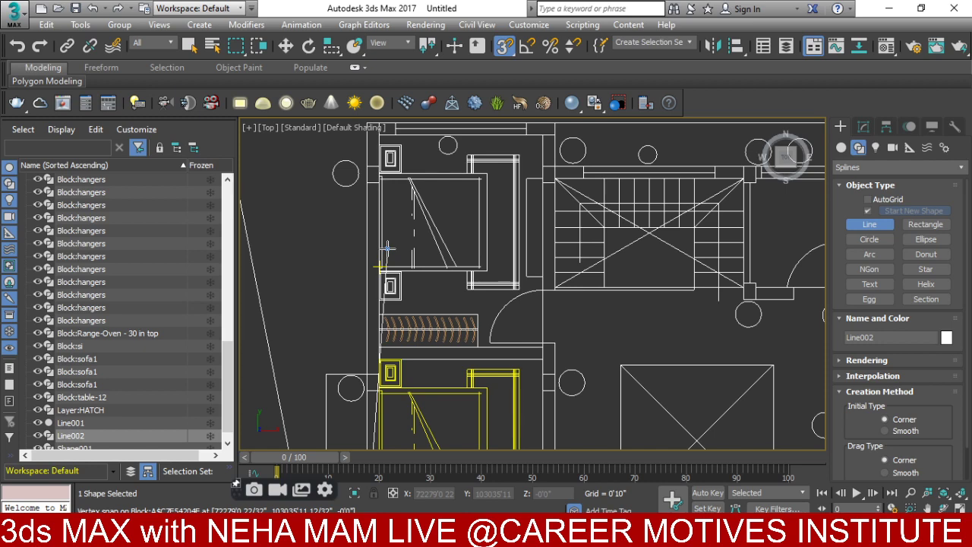
pyautogui.scroll(-4, 386, 253)
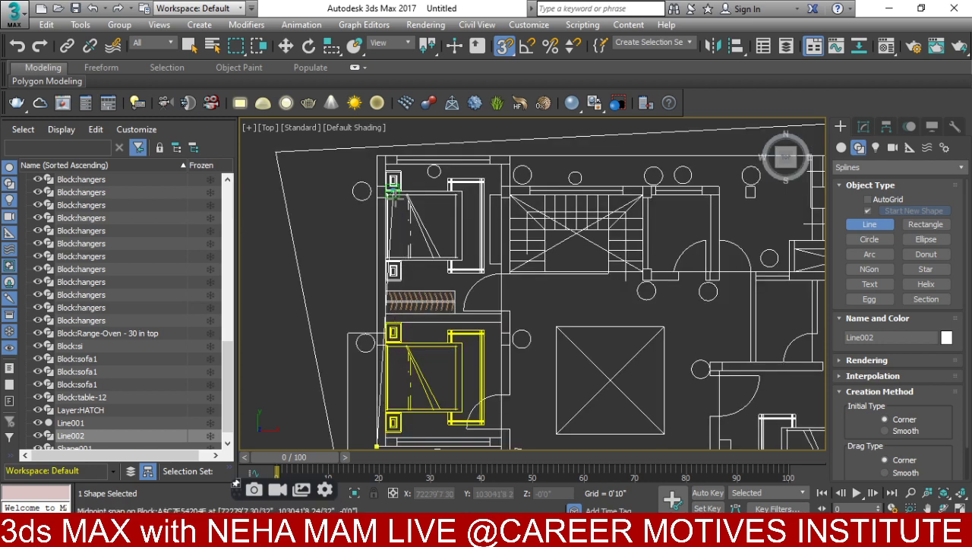
pyautogui.click(374, 237)
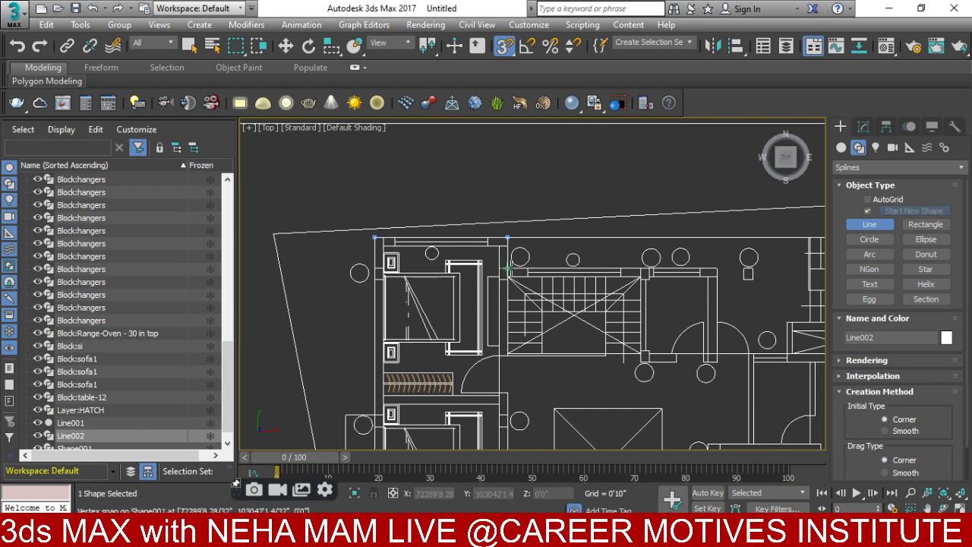
pyautogui.click(508, 268)
pyautogui.click(717, 269)
pyautogui.moveTo(789, 351); pyautogui.dragTo(465, 369, button='middle')
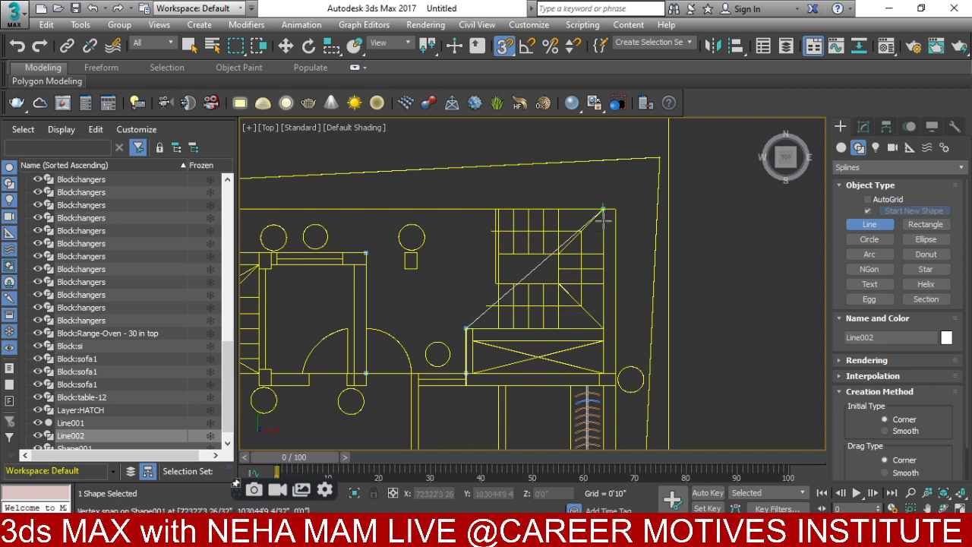
pyautogui.click(602, 328)
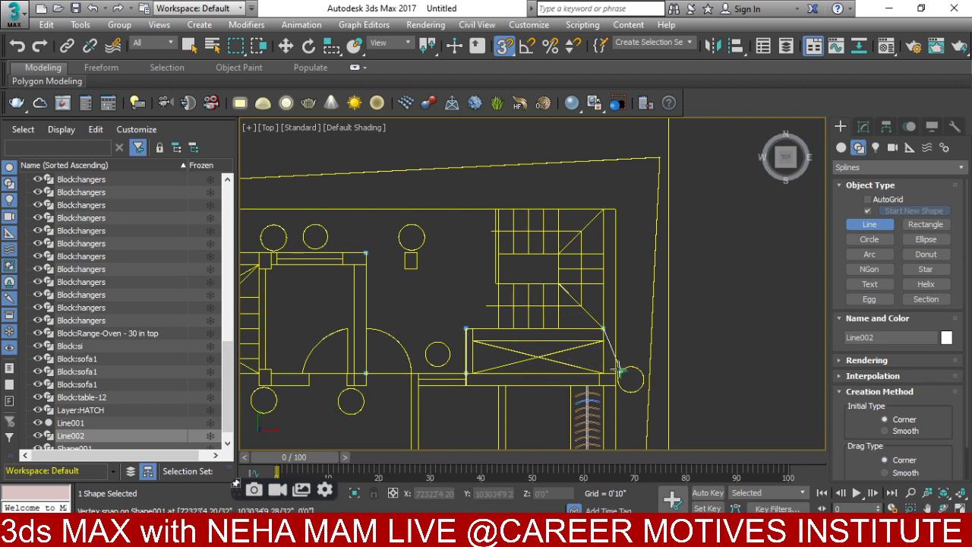
pyautogui.click(618, 374)
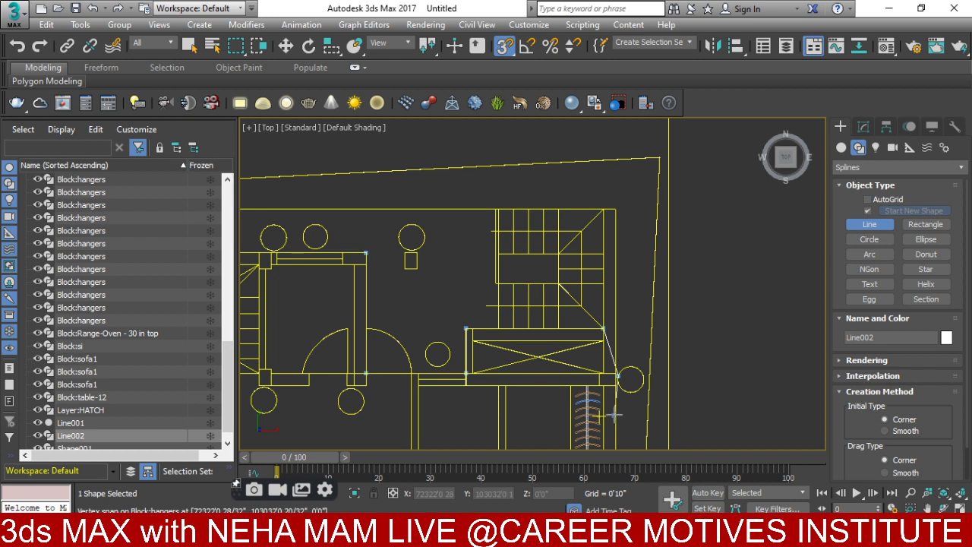
# - Try vertices around the column circle, then remove the two misplaced ones with Backspace
pyautogui.scroll(5, 613, 413)
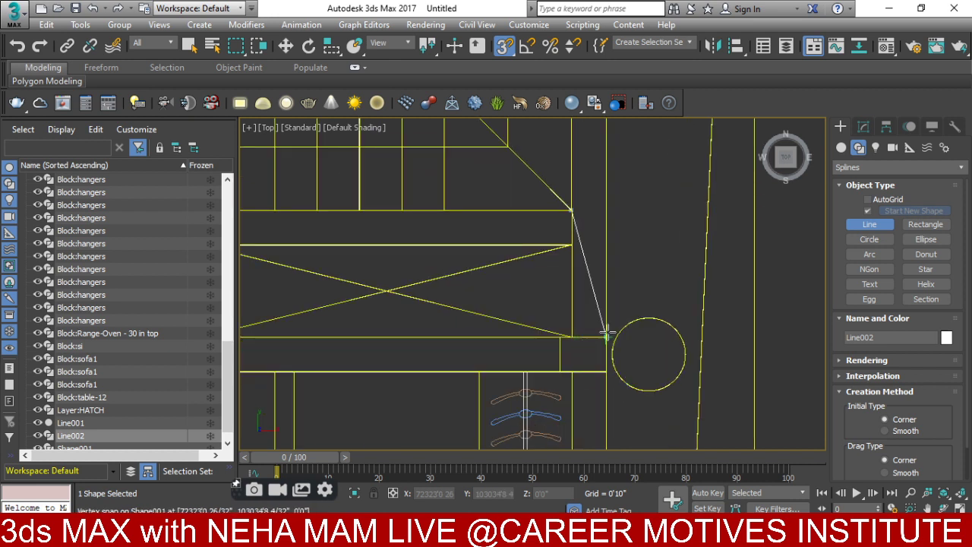
pyautogui.click(651, 325)
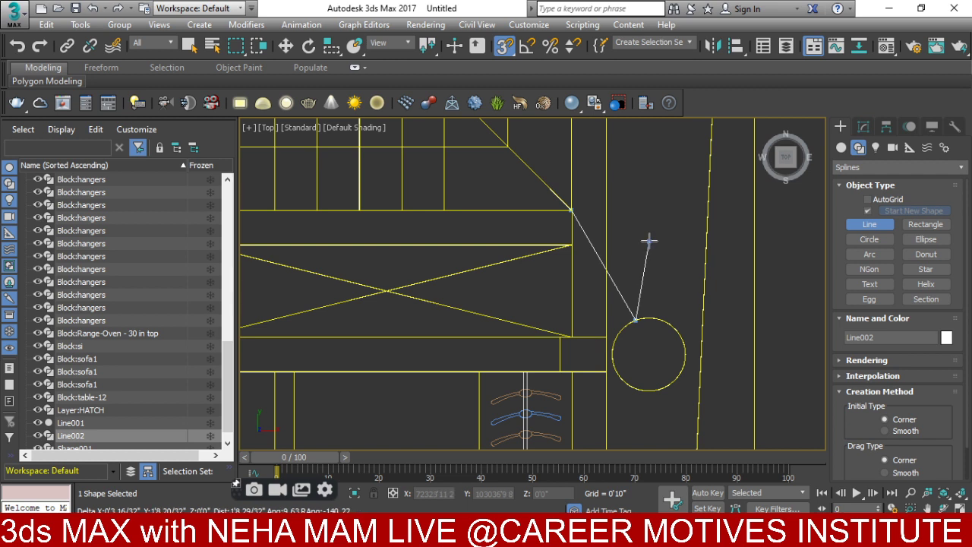
pyautogui.click(639, 263)
pyautogui.rightClick(617, 306)
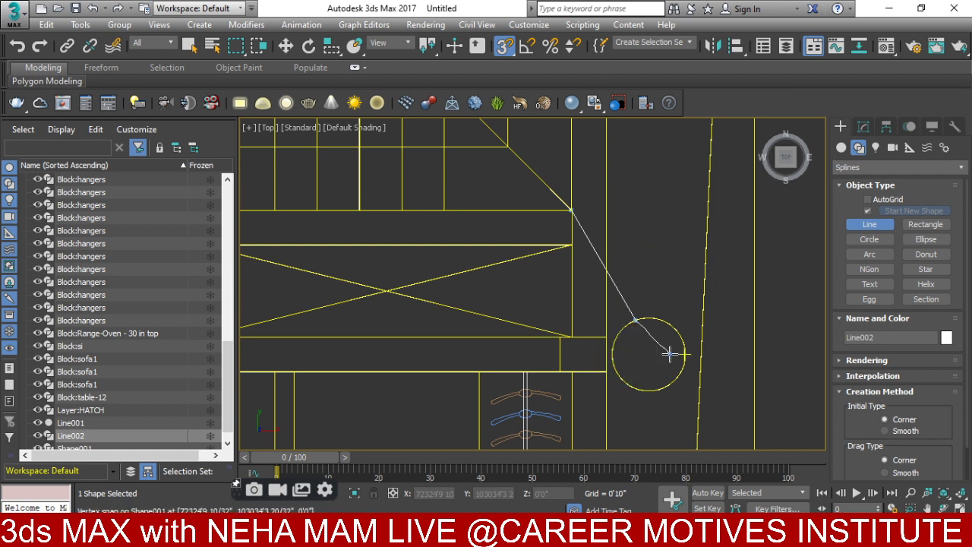
pyautogui.press('BackSpace')
pyautogui.press('BackSpace')
pyautogui.scroll(-3, 554, 281)
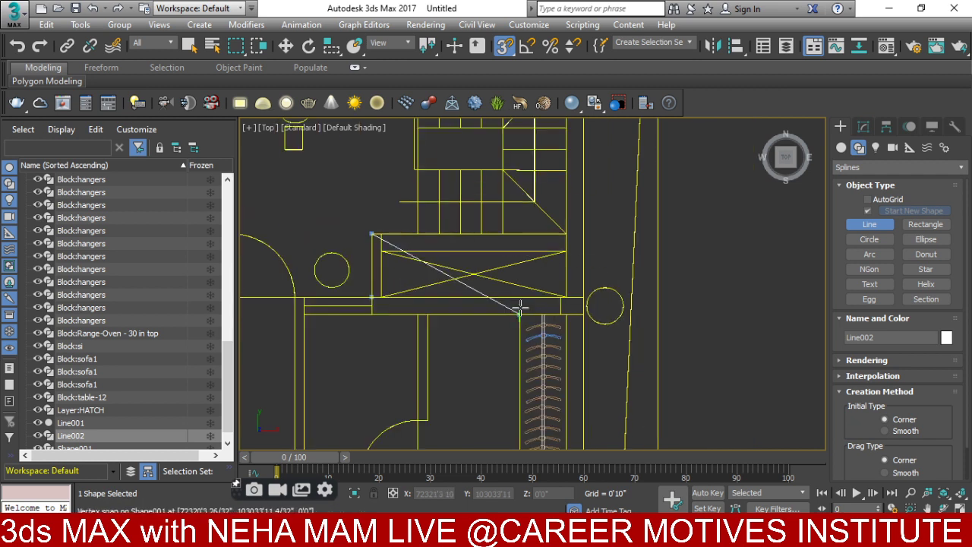
pyautogui.moveTo(520, 306); pyautogui.dragTo(611, 306, button='middle')
# - Add vertices at the rectangle's top-right corner, the next wall corner and the counter's corner
pyautogui.click(657, 233)
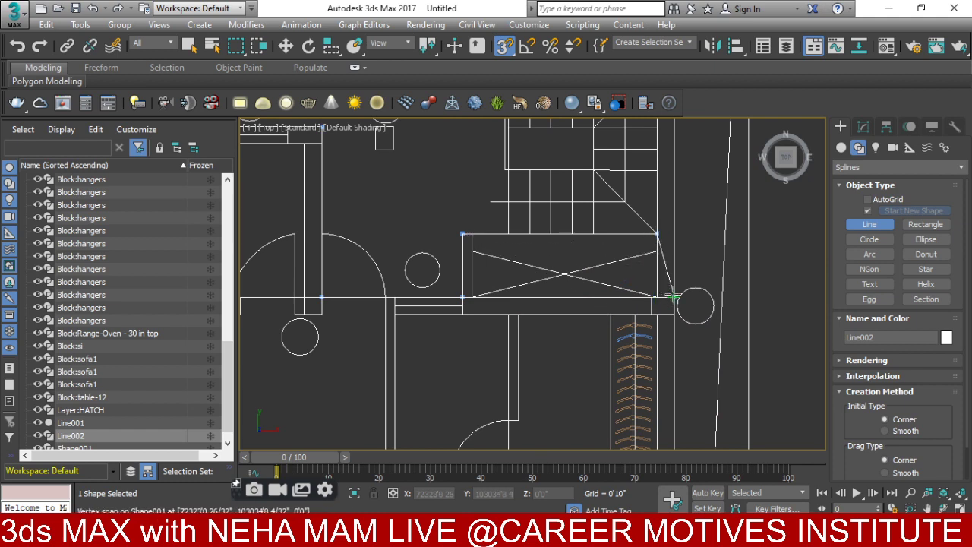
pyautogui.scroll(-3, 672, 296)
pyautogui.scroll(3, 683, 258)
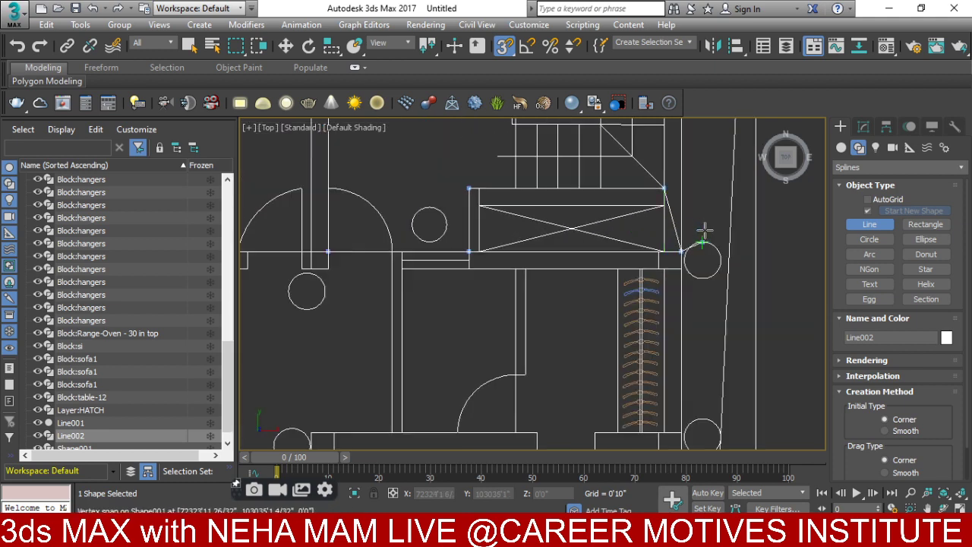
pyautogui.scroll(5, 672, 189)
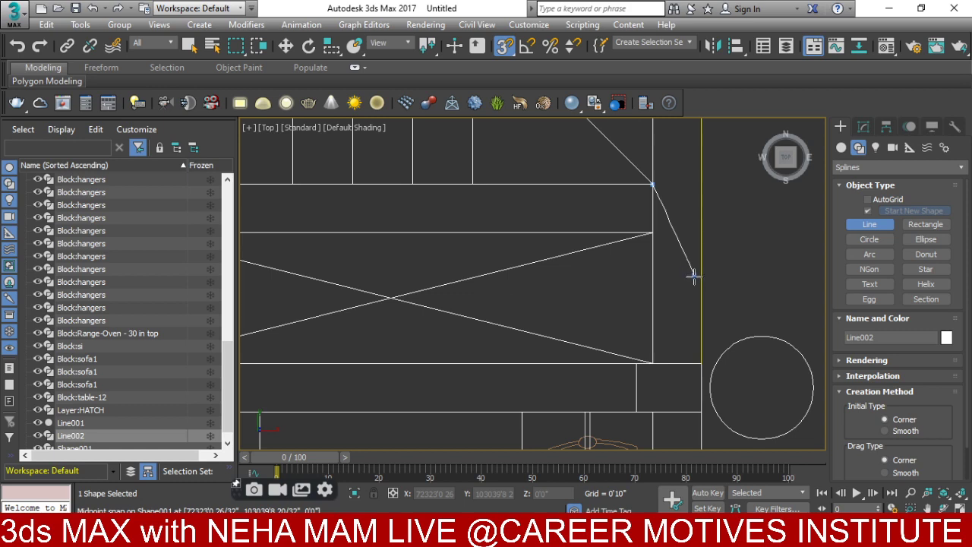
pyautogui.click(652, 176)
pyautogui.scroll(-5, 683, 357)
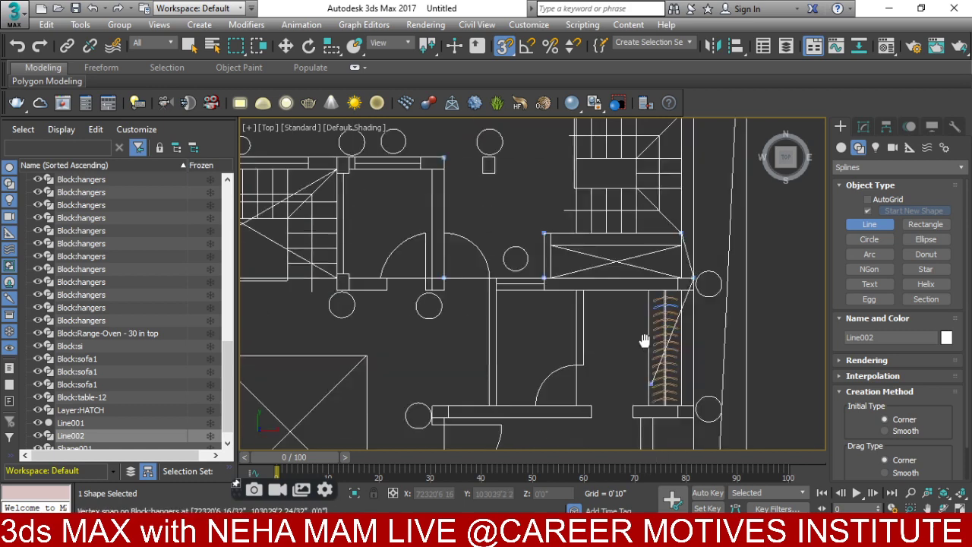
pyautogui.scroll(3, 673, 353)
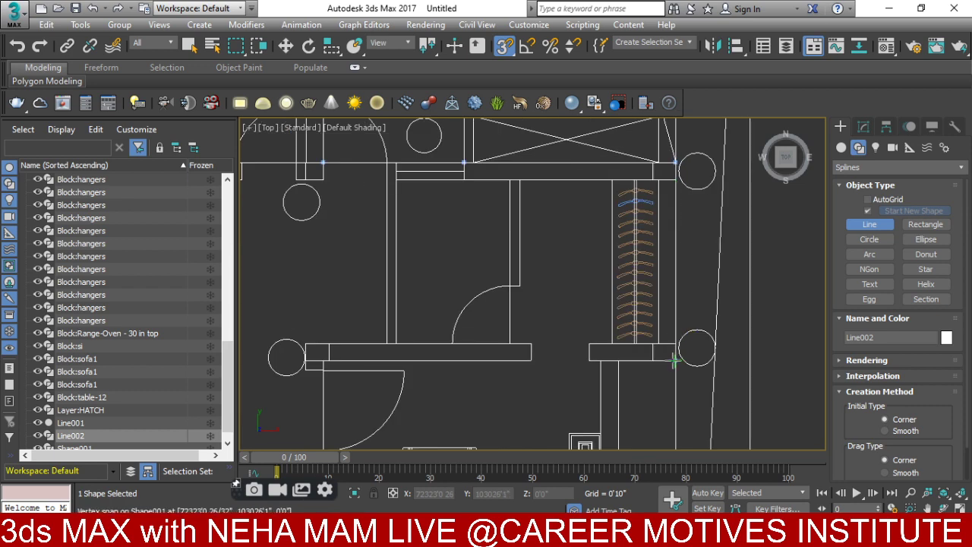
pyautogui.click(675, 360)
pyautogui.scroll(-4, 618, 363)
pyautogui.scroll(4, 619, 387)
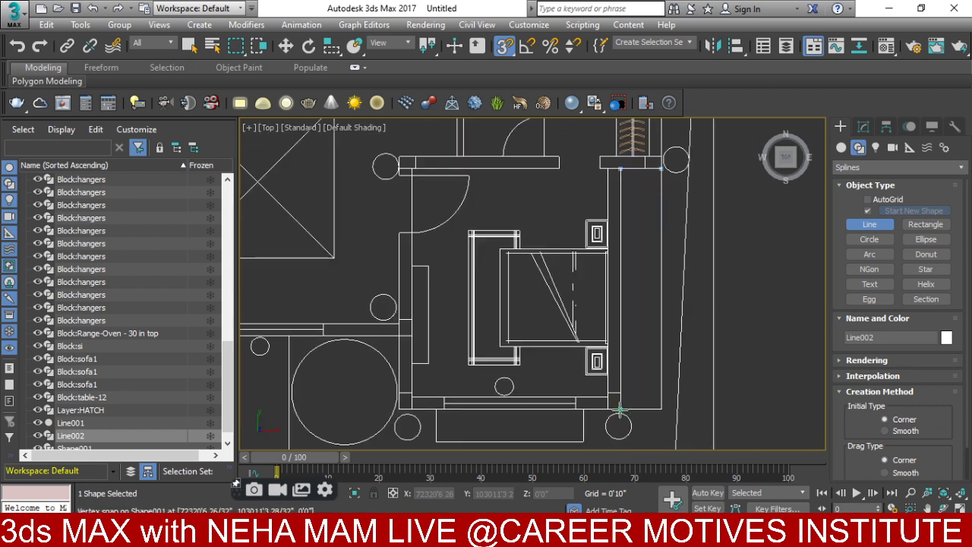
pyautogui.scroll(2, 396, 410)
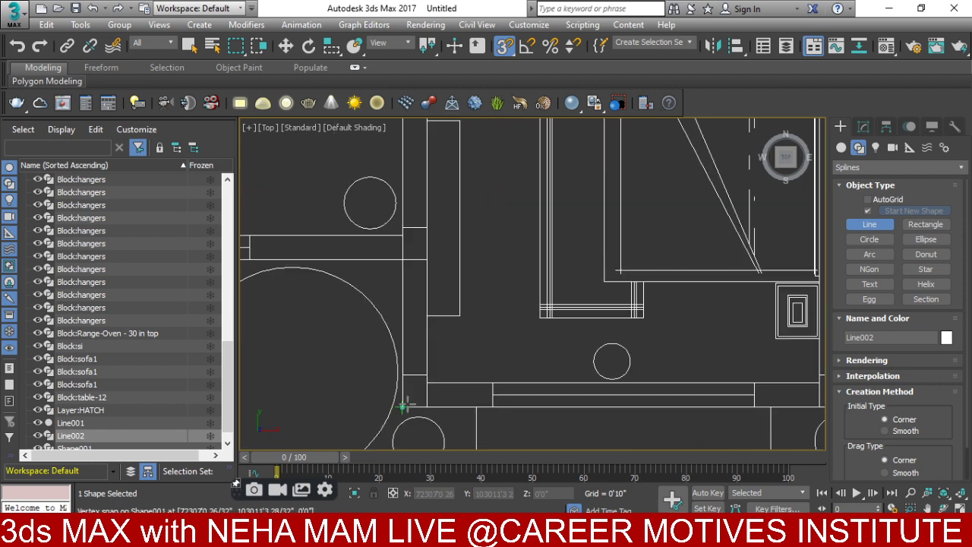
pyautogui.scroll(-3, 404, 260)
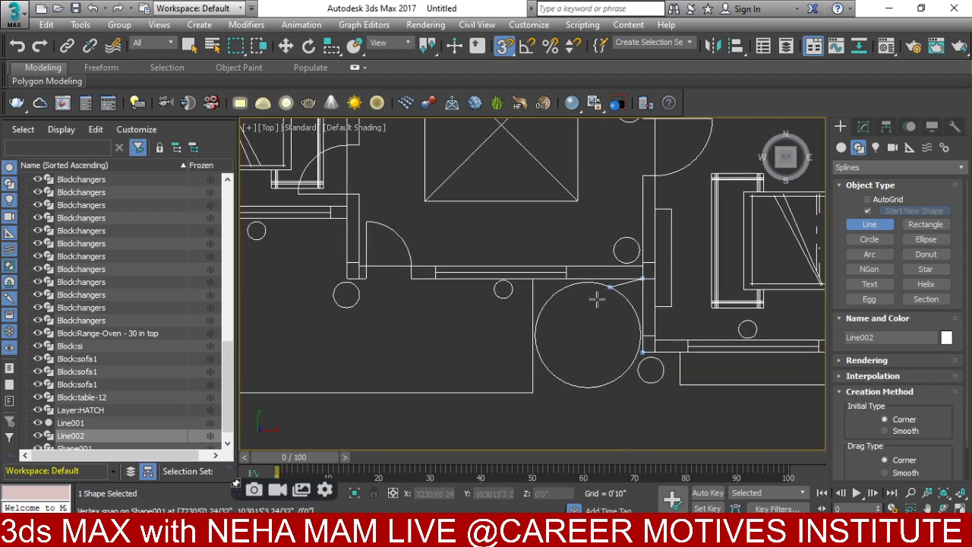
pyautogui.scroll(3, 496, 313)
# - Snap the last wall vertices and close the line on its first vertex
pyautogui.click(503, 299)
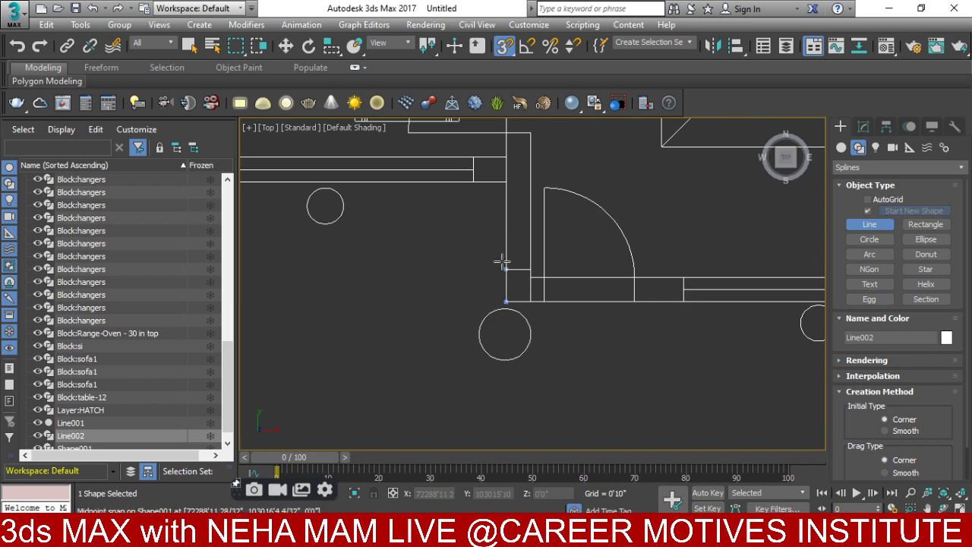
pyautogui.click(505, 182)
pyautogui.moveTo(361, 209); pyautogui.dragTo(597, 255, button='middle')
pyautogui.click(388, 227)
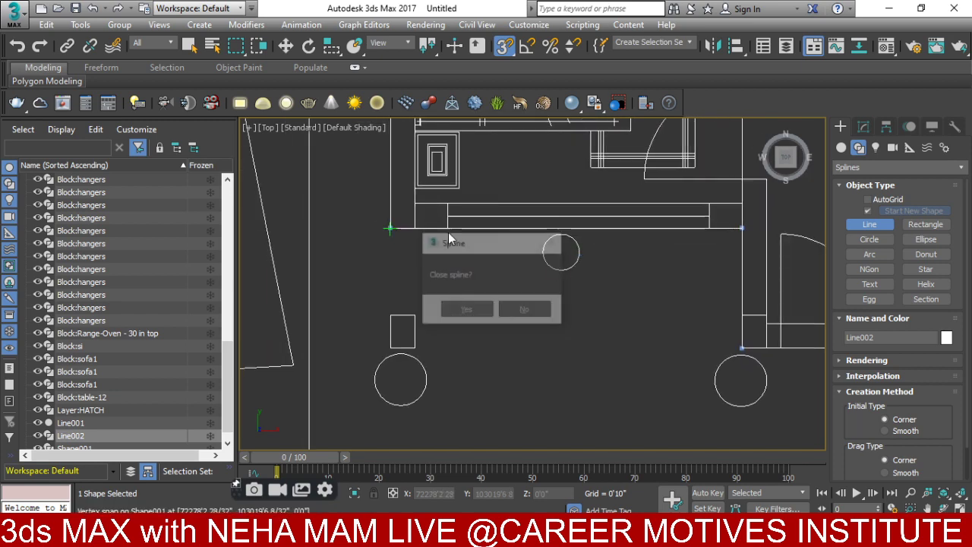
pyautogui.click(462, 308)
pyautogui.scroll(-4, 558, 205)
pyautogui.scroll(5, 646, 301)
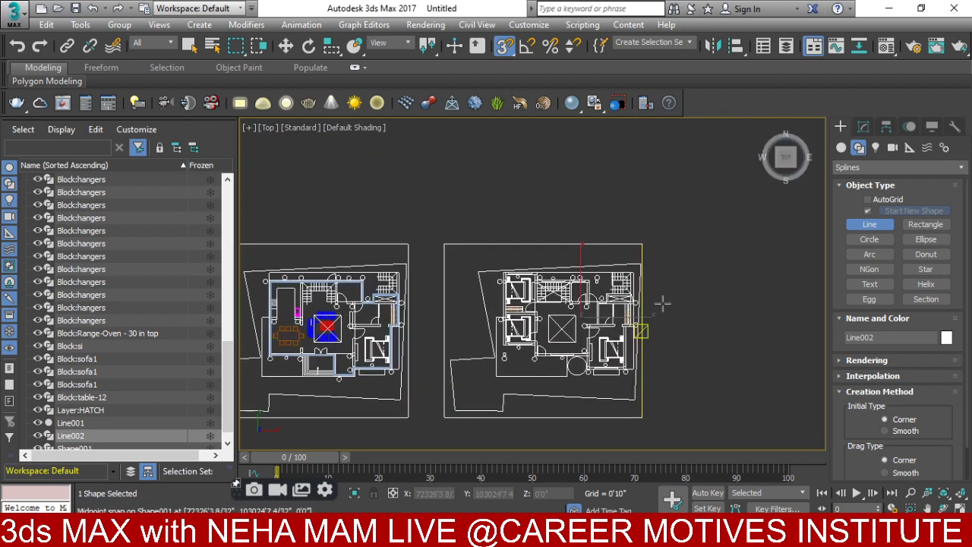
# - At Line002's Vertex level, select the vertex at the crossed rectangle's top-right corner
pyautogui.click(864, 127)
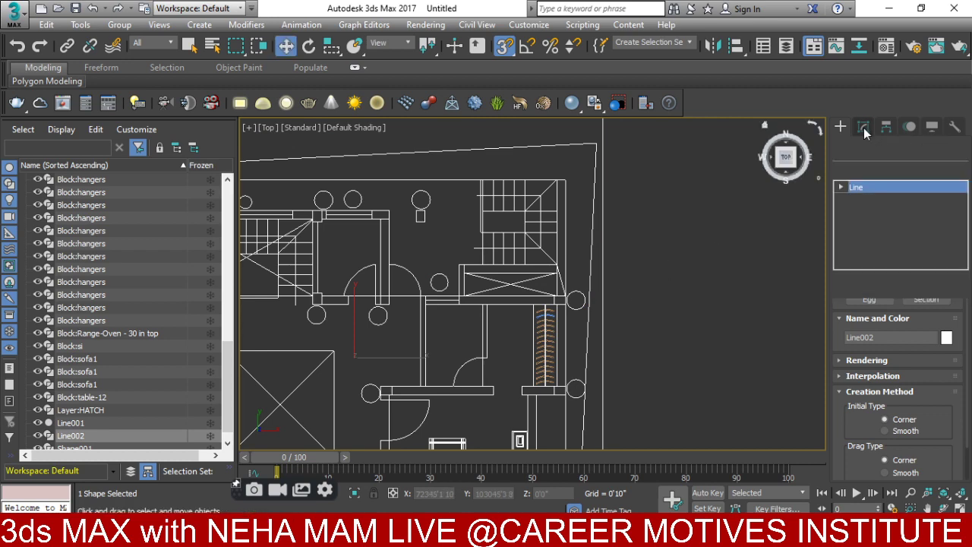
pyautogui.click(846, 200)
pyautogui.scroll(4, 556, 244)
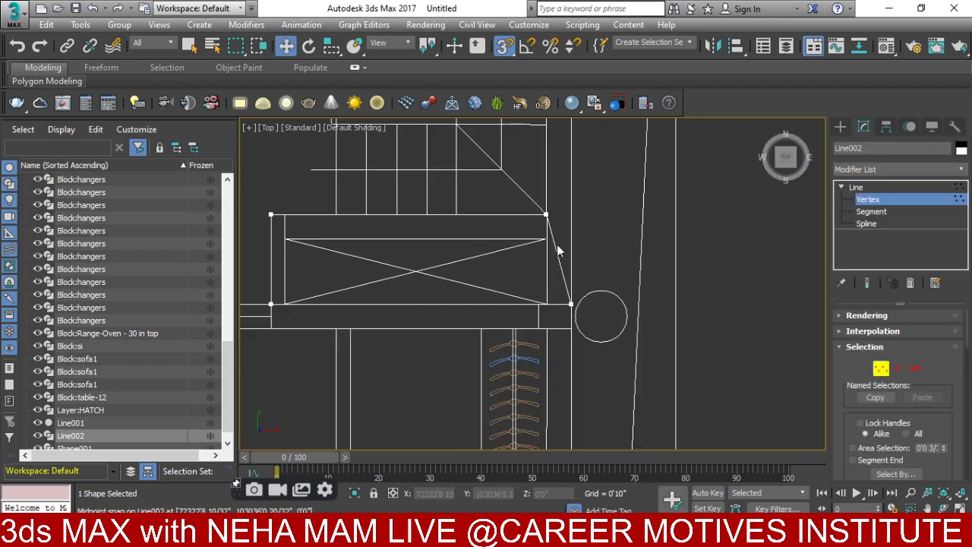
pyautogui.moveTo(521, 247); pyautogui.dragTo(521, 246)
pyautogui.scroll(5, 612, 273)
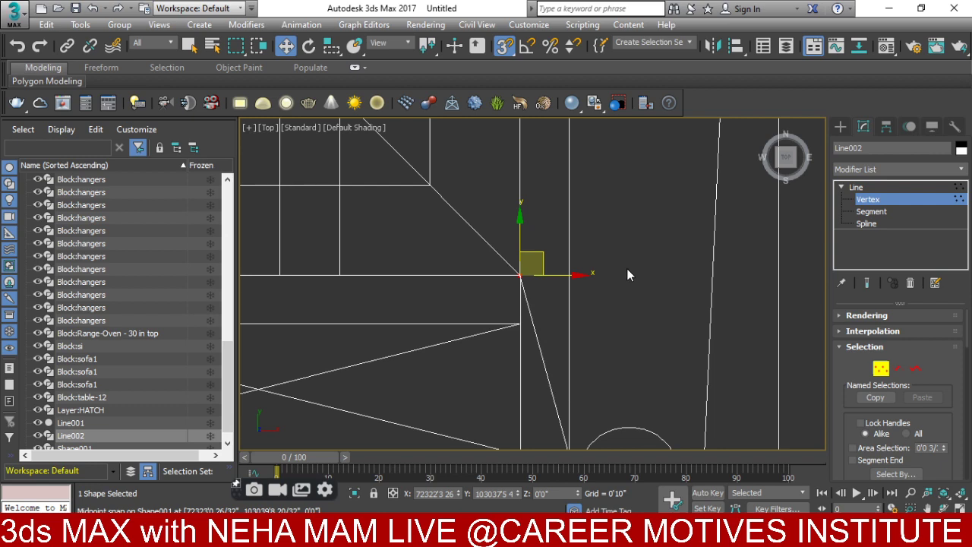
pyautogui.scroll(-5, 717, 325)
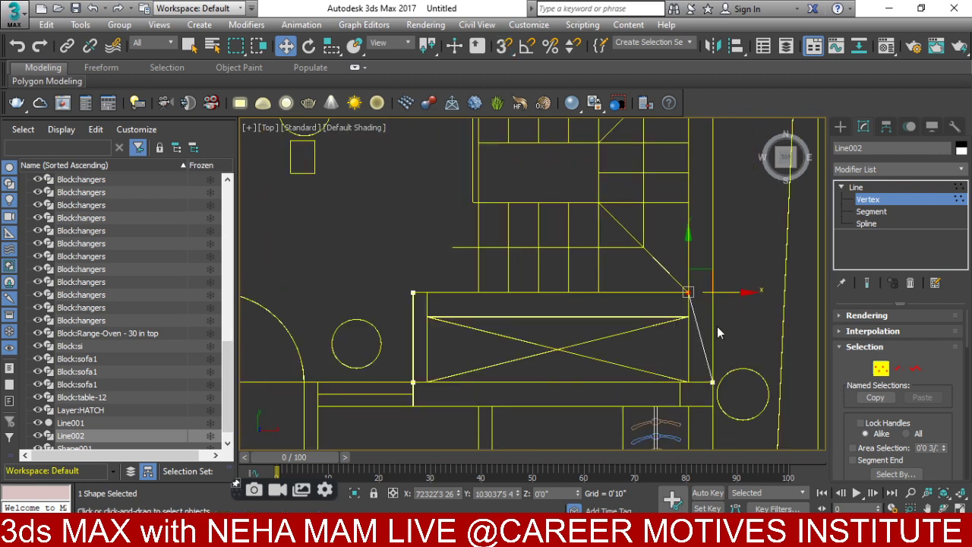
pyautogui.moveTo(716, 326); pyautogui.dragTo(572, 317, button='middle')
pyautogui.scroll(5, 577, 285)
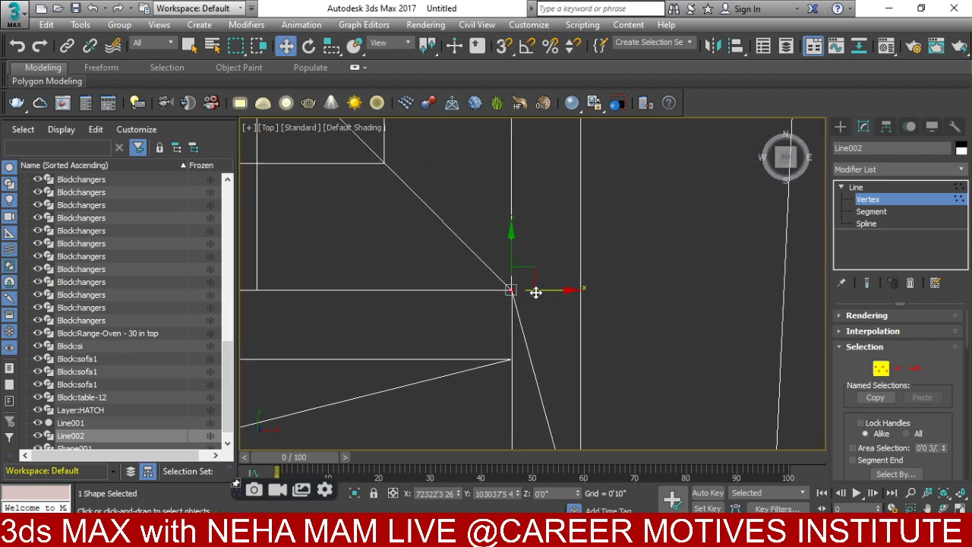
pyautogui.scroll(-4, 618, 289)
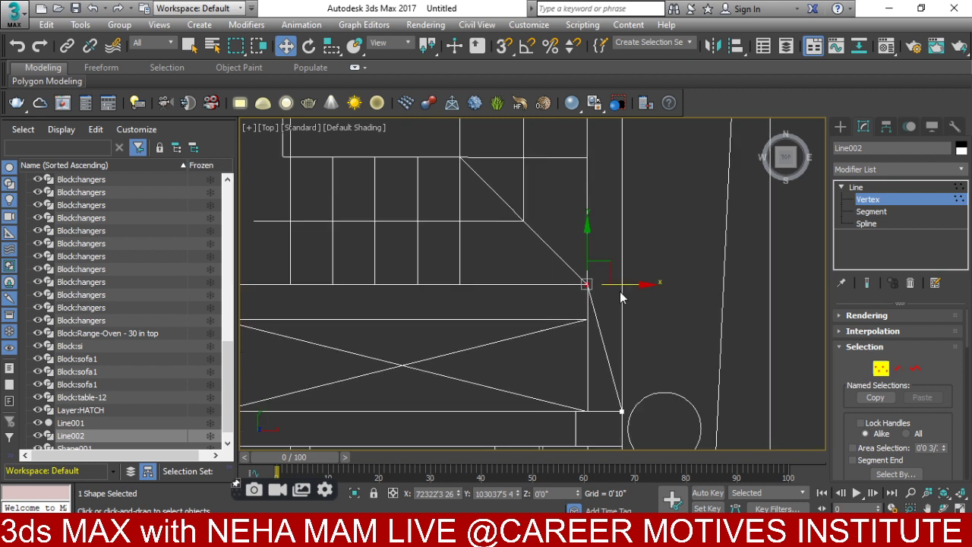
pyautogui.moveTo(627, 286); pyautogui.dragTo(638, 286)
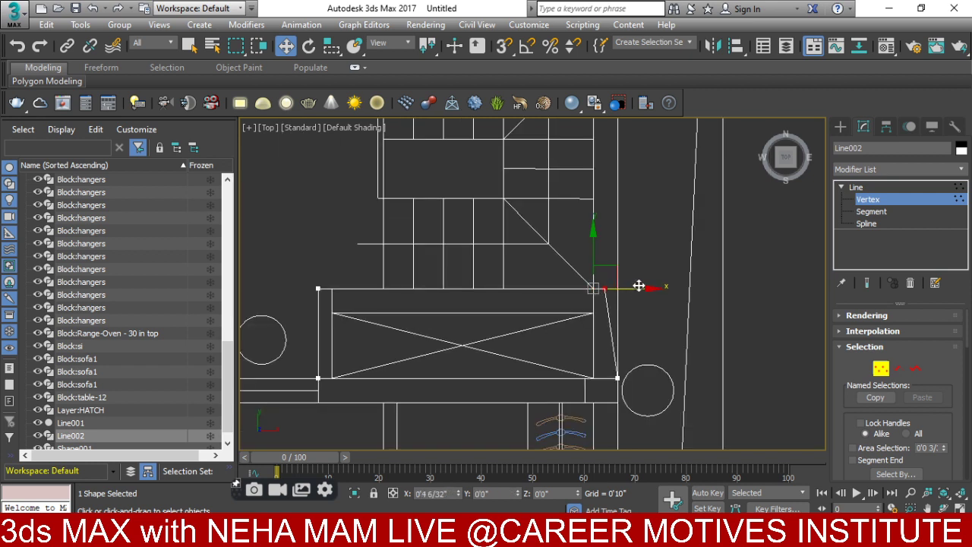
pyautogui.scroll(5, 638, 286)
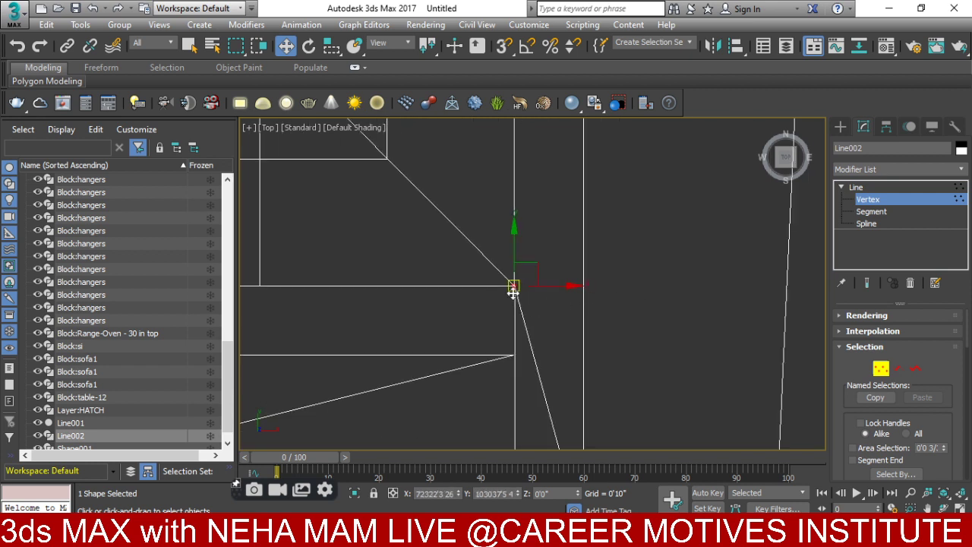
pyautogui.scroll(2, 554, 311)
# - Move that vertex exactly 9 inches right using Offset X in the Move entry dialog
pyautogui.rightClick(554, 289)
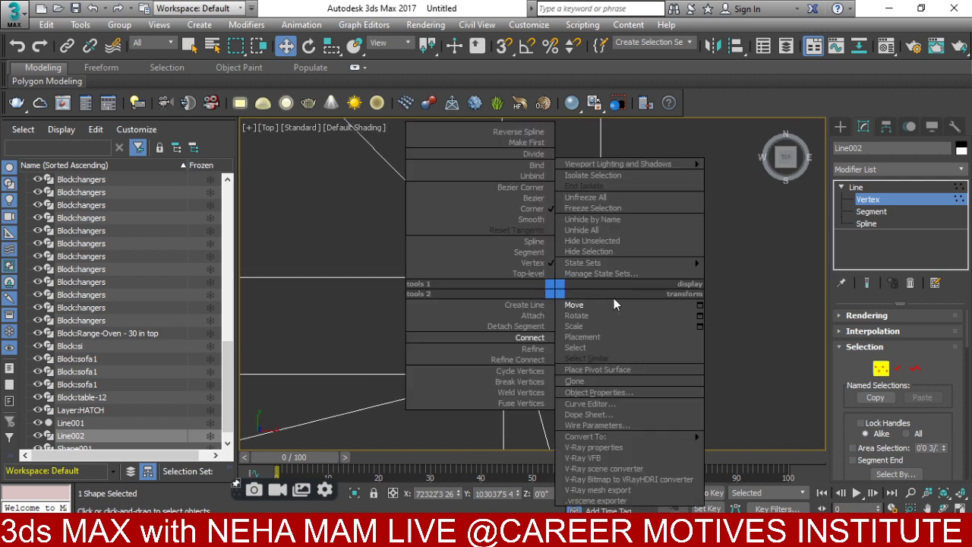
pyautogui.click(699, 305)
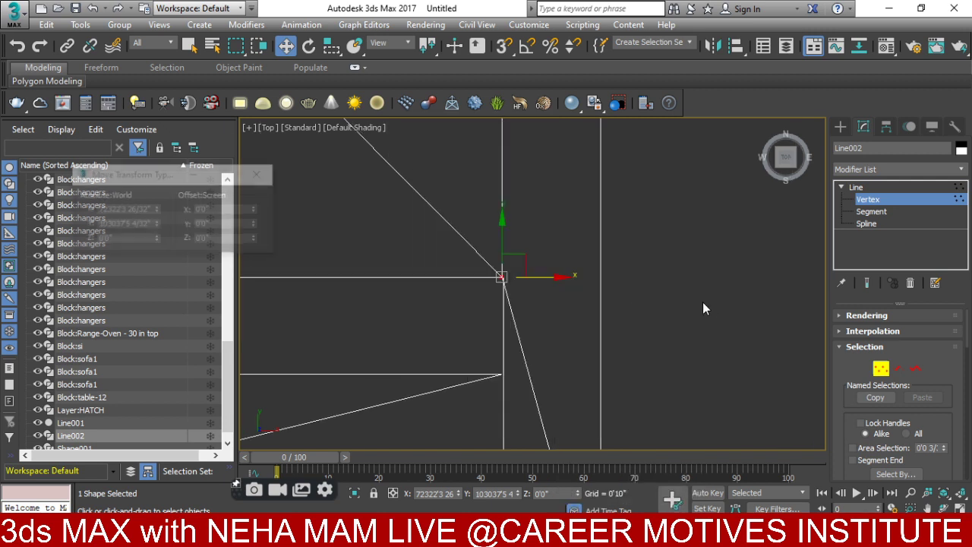
pyautogui.click(227, 210)
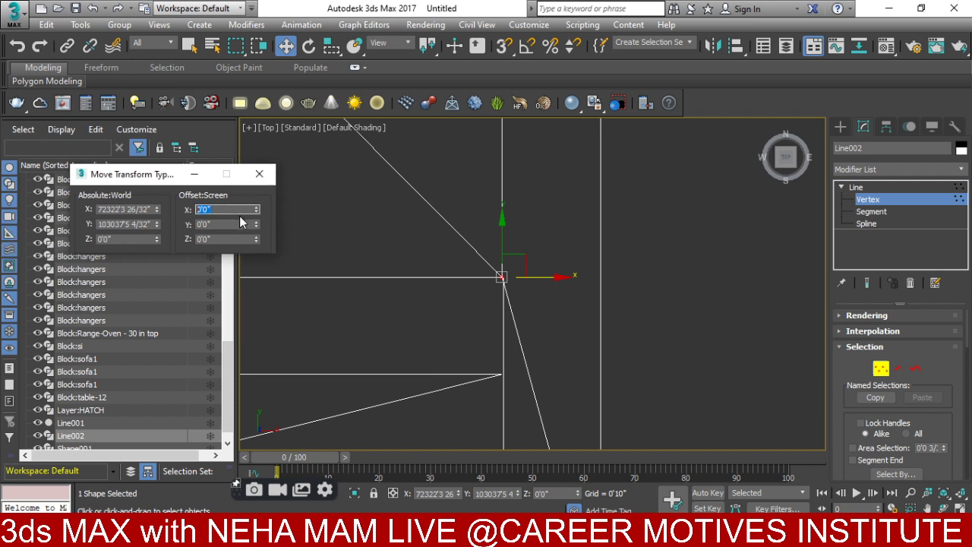
pyautogui.press('Return')
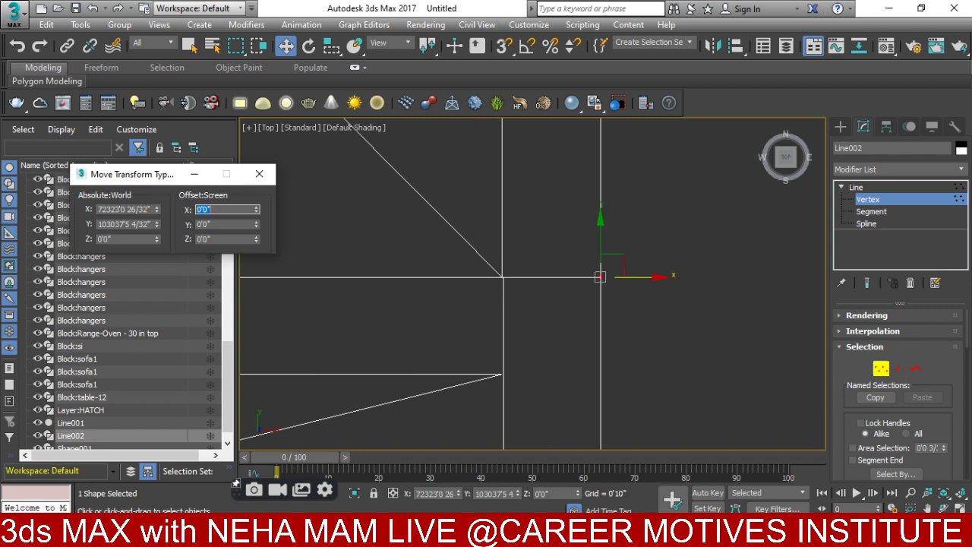
pyautogui.click(258, 174)
pyautogui.scroll(-6, 529, 258)
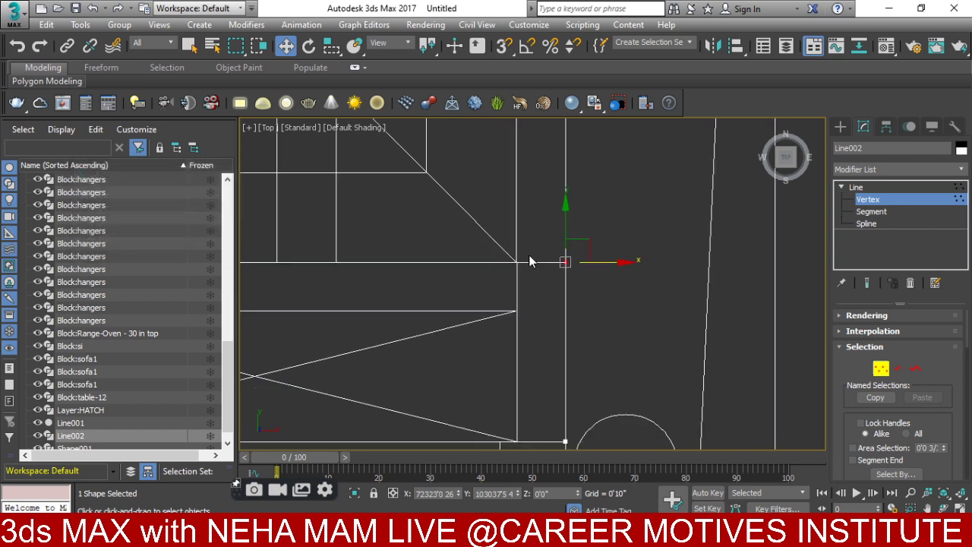
# - At Spline sub-object level, apply a 9-inch Outline to Line002
pyautogui.click(878, 224)
pyautogui.moveTo(964, 324); pyautogui.dragTo(951, 408)
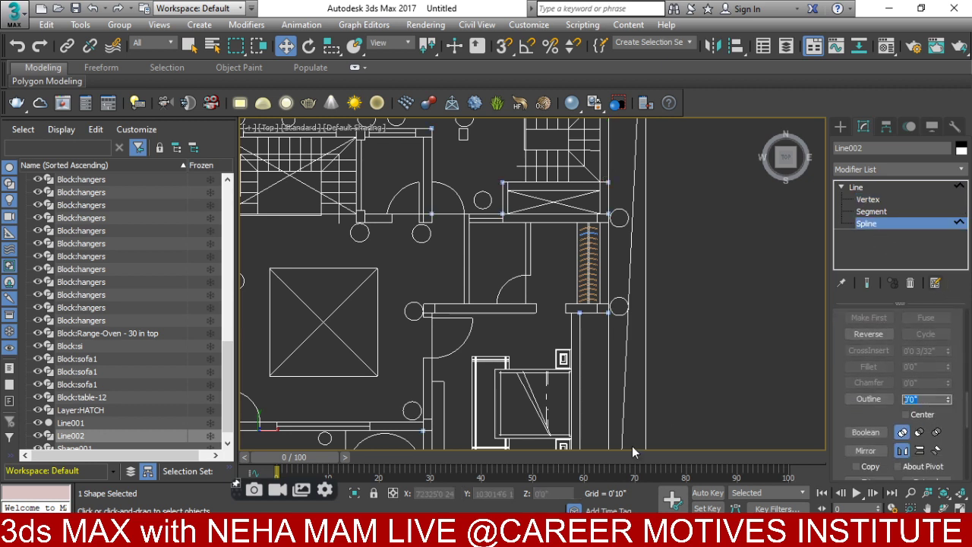
pyautogui.press('Return')
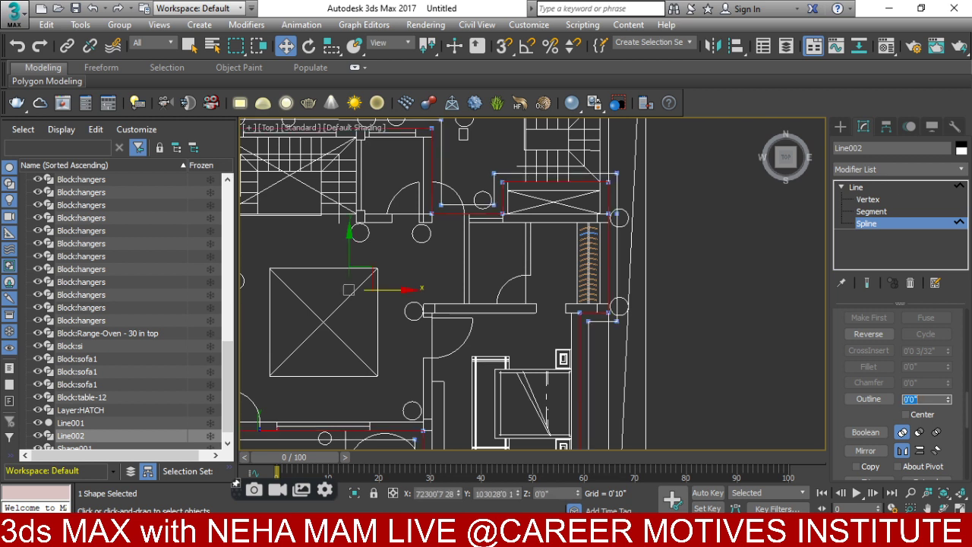
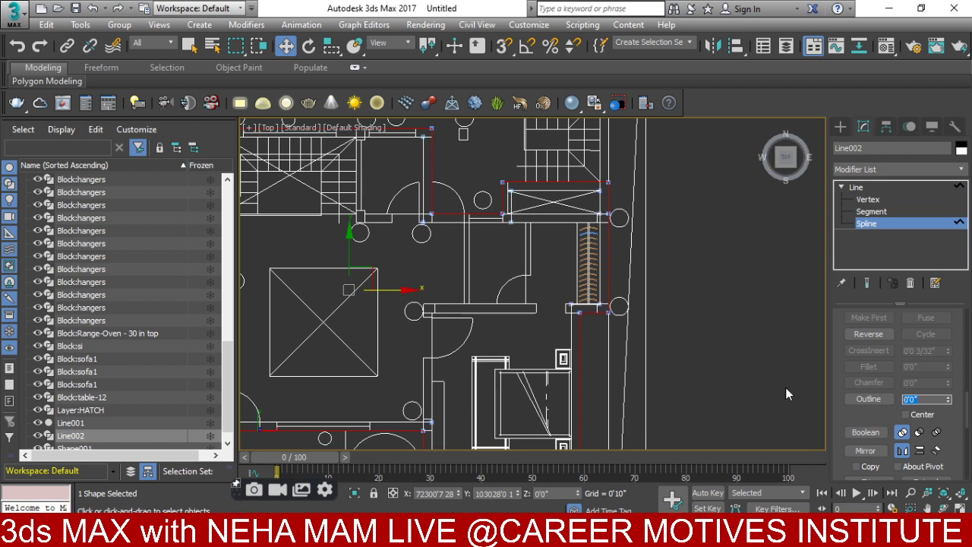
# - Apply an Extrude modifier to Line002 and check the 11'0"-high walls from an orbited angle
pyautogui.click(855, 170)
pyautogui.write('ex')
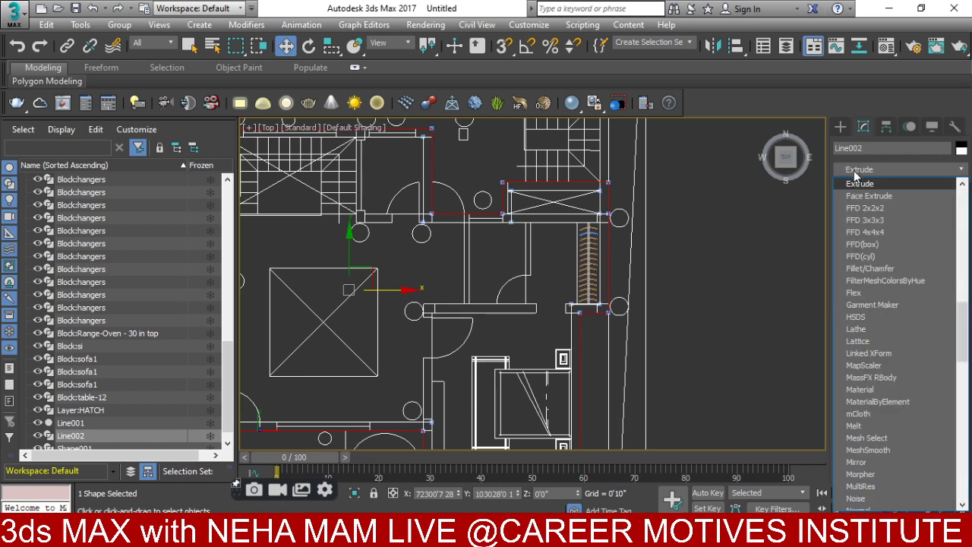
pyautogui.click(852, 184)
pyautogui.scroll(-5, 638, 228)
pyautogui.keyDown('alt'); pyautogui.moveTo(638, 228); pyautogui.dragTo(627, 277, button='middle'); pyautogui.keyUp('alt')
pyautogui.scroll(3, 628, 277)
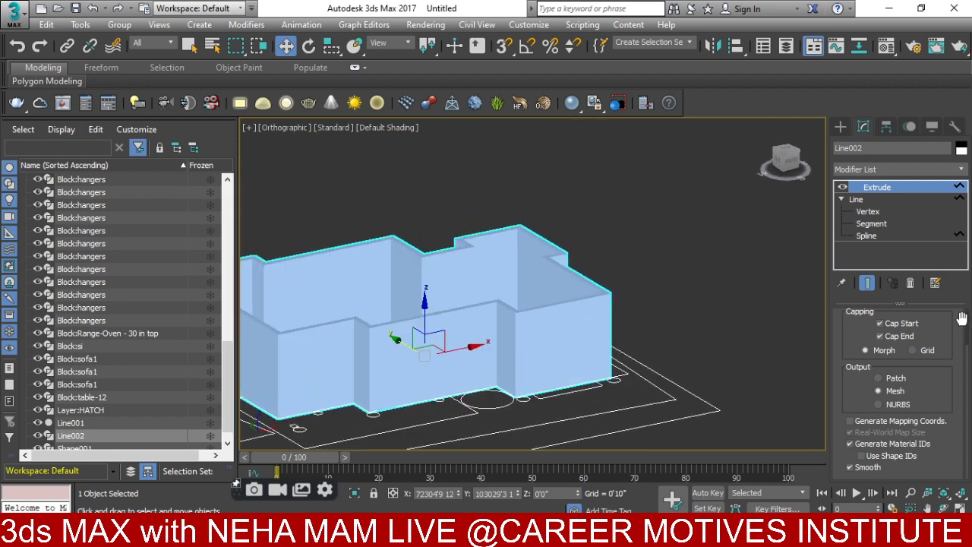
pyautogui.scroll(3, 961, 318)
pyautogui.keyDown('alt'); pyautogui.moveTo(649, 339); pyautogui.dragTo(636, 356, button='middle'); pyautogui.keyUp('alt')
# - Return to the Top view with the whole floor plan framed
pyautogui.press('t')
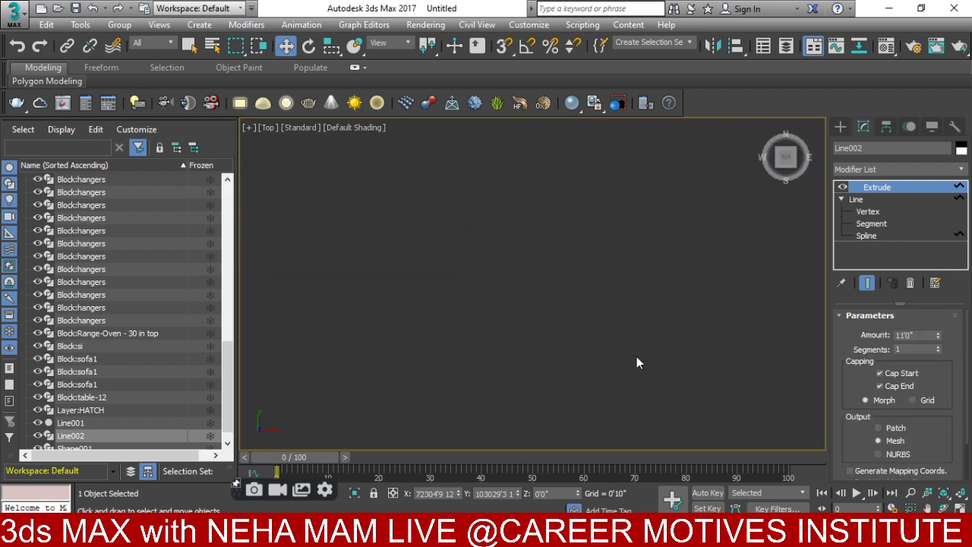
pyautogui.press('z')
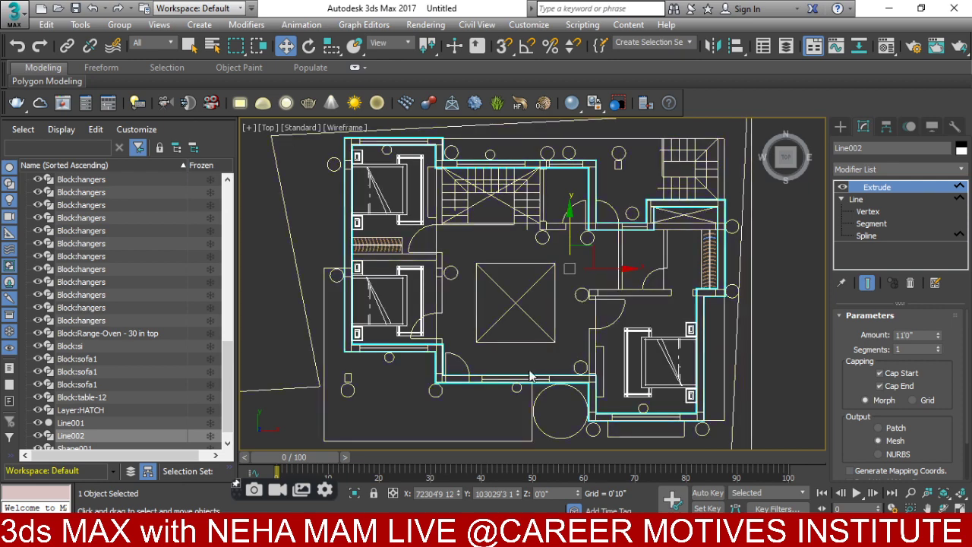
pyautogui.scroll(3, 439, 299)
pyautogui.scroll(2, 438, 298)
# - Pick the Standard Primitives Box tool and turn on 3D snapping
pyautogui.click(841, 127)
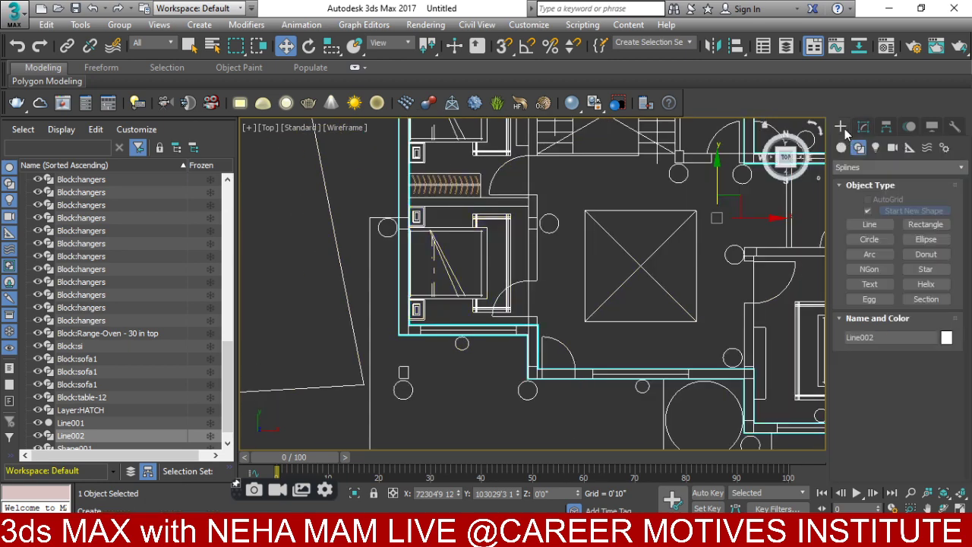
pyautogui.click(843, 147)
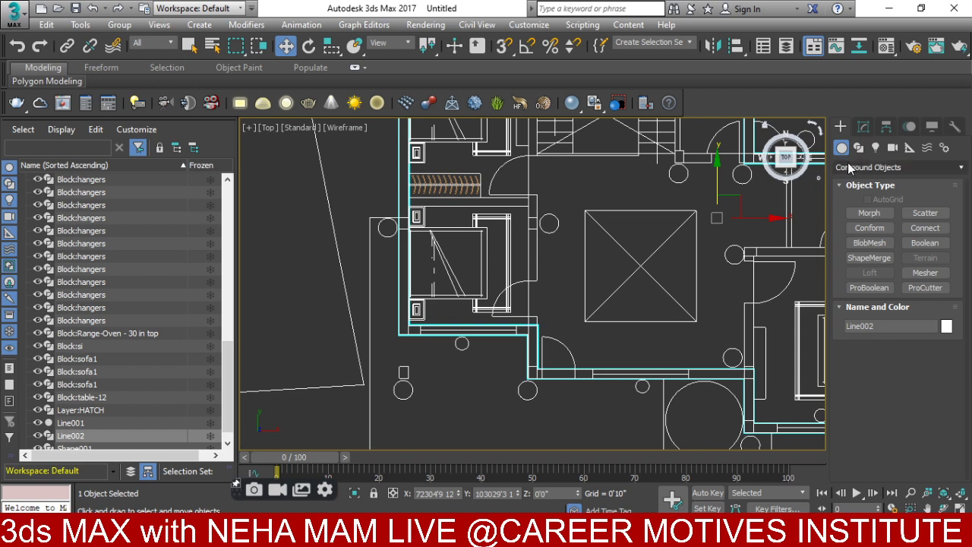
pyautogui.click(850, 167)
pyautogui.click(853, 186)
pyautogui.click(868, 212)
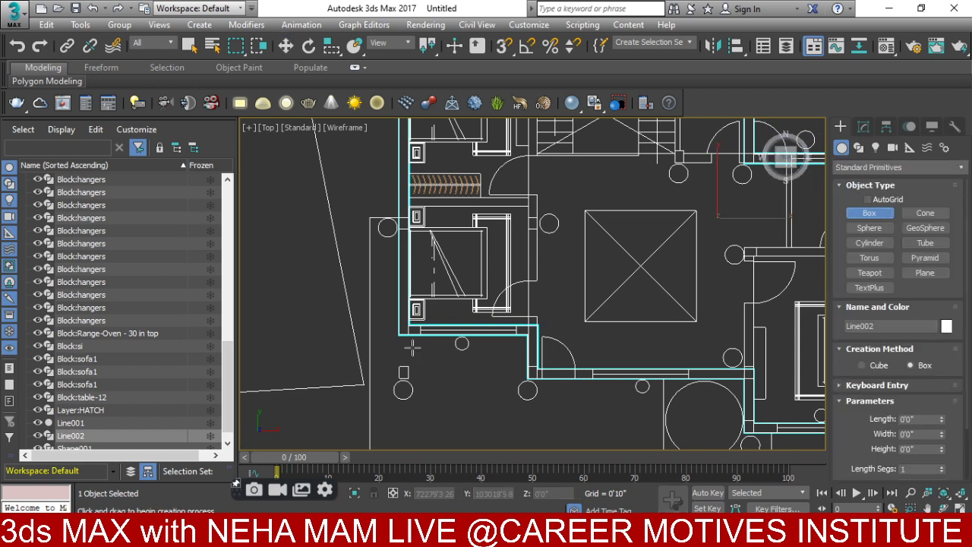
pyautogui.scroll(4, 413, 347)
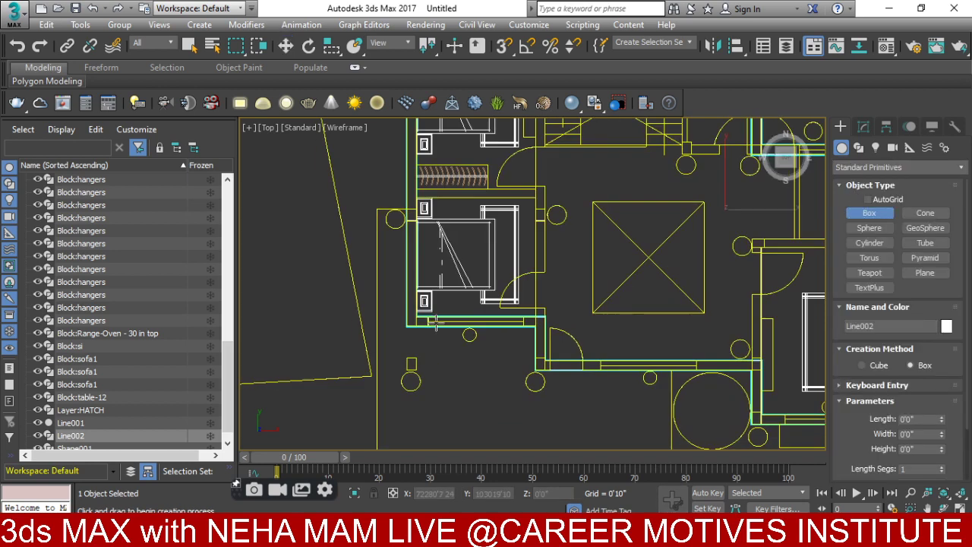
pyautogui.click(501, 48)
# - Draw Box001 across the first wall opening, 7'0" tall and spanning the wall thickness
pyautogui.keyDown('alt'); pyautogui.moveTo(440, 220); pyautogui.dragTo(410, 307, button='middle'); pyautogui.keyUp('alt')
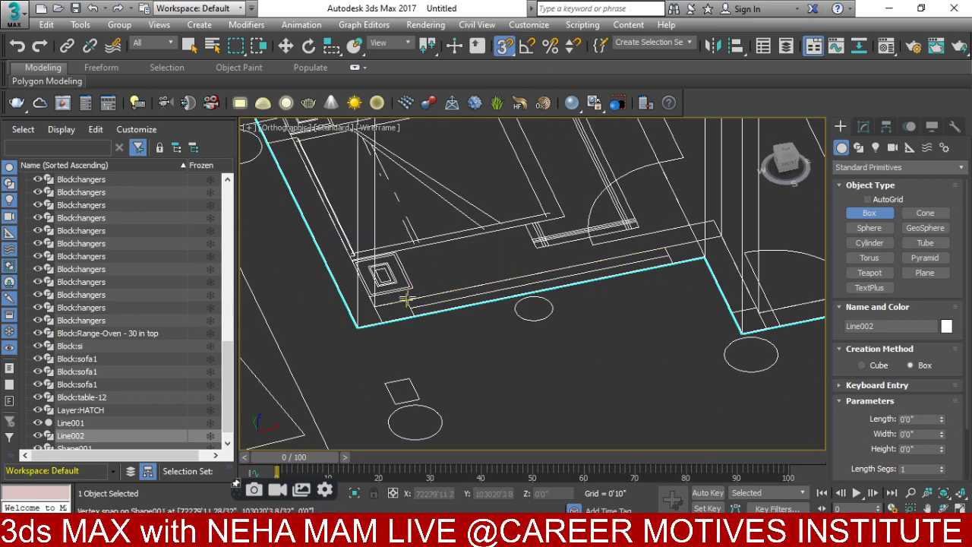
pyautogui.moveTo(406, 300); pyautogui.dragTo(673, 266)
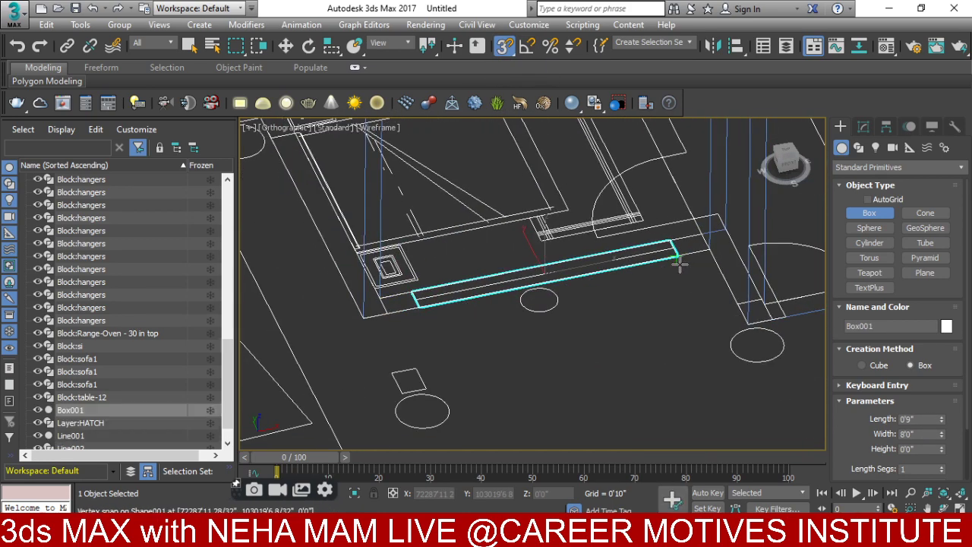
pyautogui.click(518, 144)
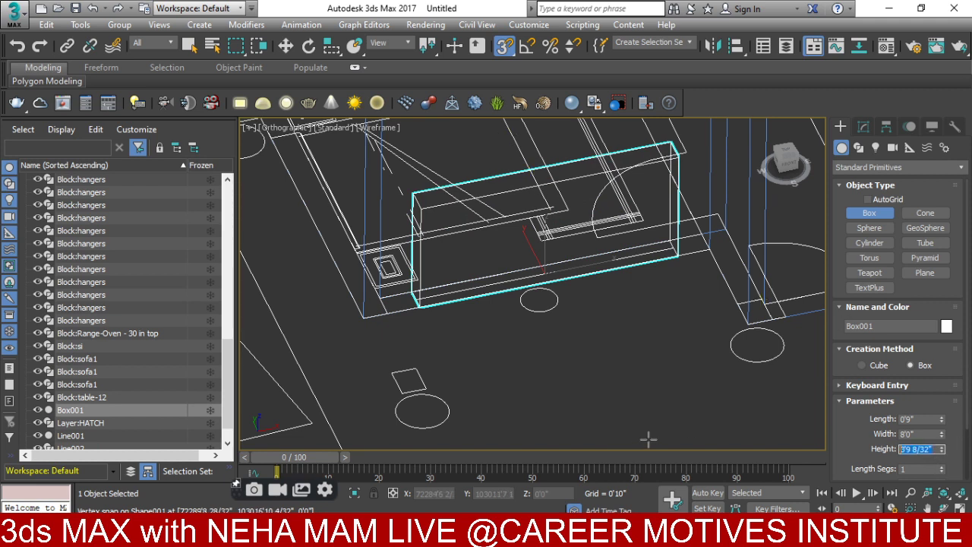
pyautogui.write("7'")
pyautogui.press('Return')
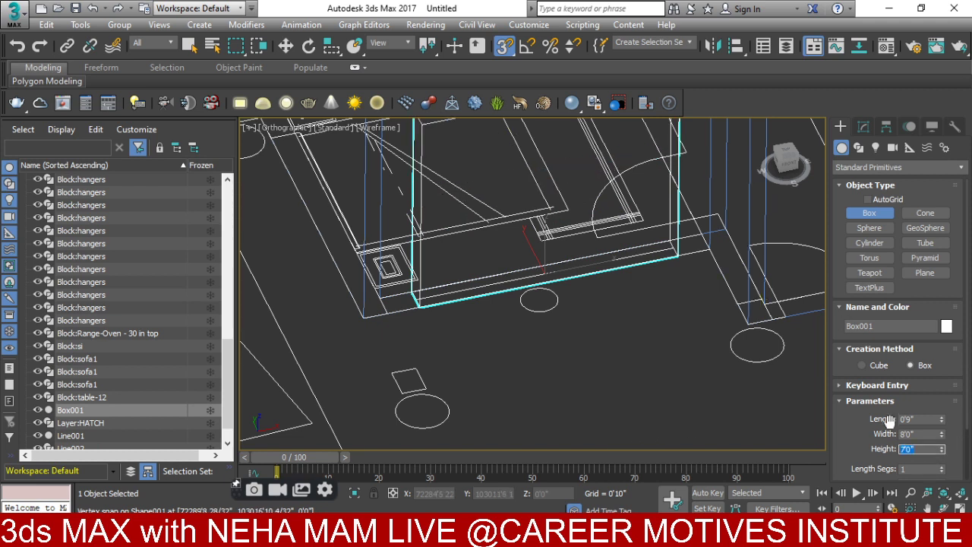
pyautogui.moveTo(943, 420); pyautogui.dragTo(942, 410)
pyautogui.scroll(-5, 509, 285)
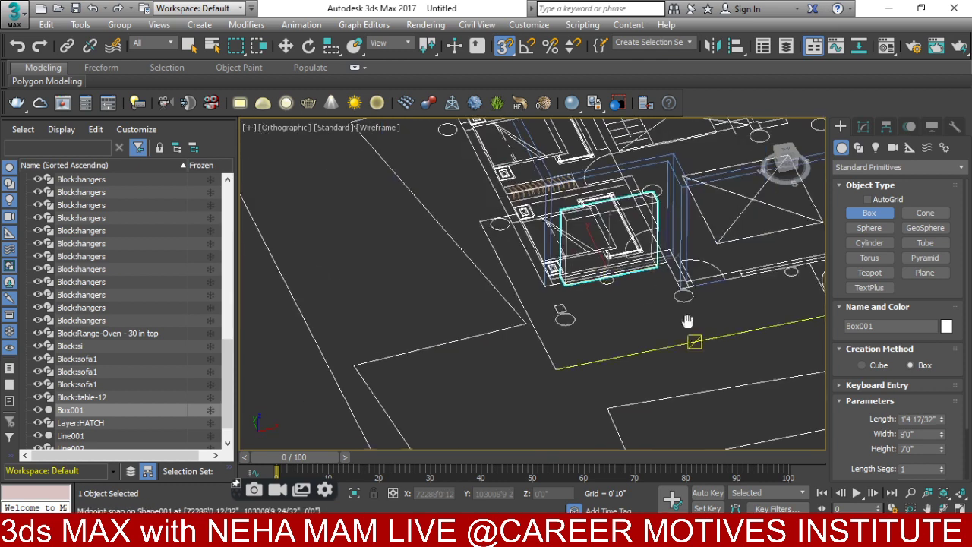
# - Draw Box002 at the next opening, 7'0" tall and lengthened across the wall
pyautogui.keyDown('alt'); pyautogui.moveTo(509, 285); pyautogui.dragTo(558, 339, button='middle'); pyautogui.keyUp('alt')
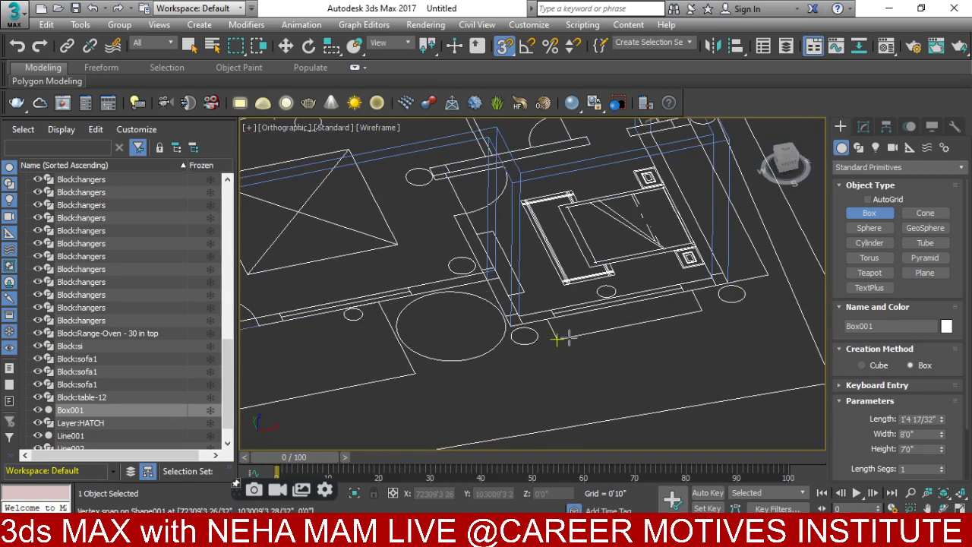
pyautogui.moveTo(551, 309); pyautogui.dragTo(652, 263)
pyautogui.click(653, 190)
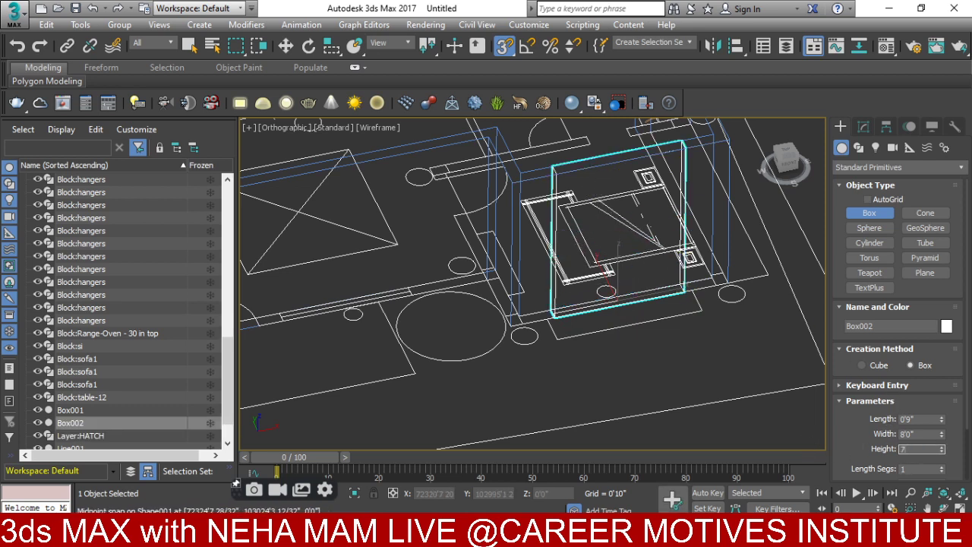
pyautogui.write('7')
pyautogui.press('Return')
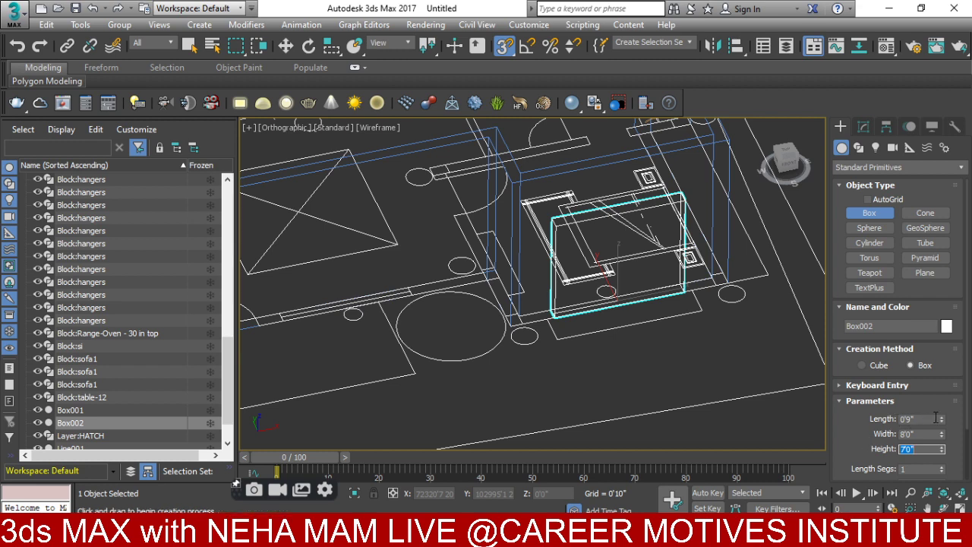
pyautogui.moveTo(942, 420); pyautogui.dragTo(657, 331)
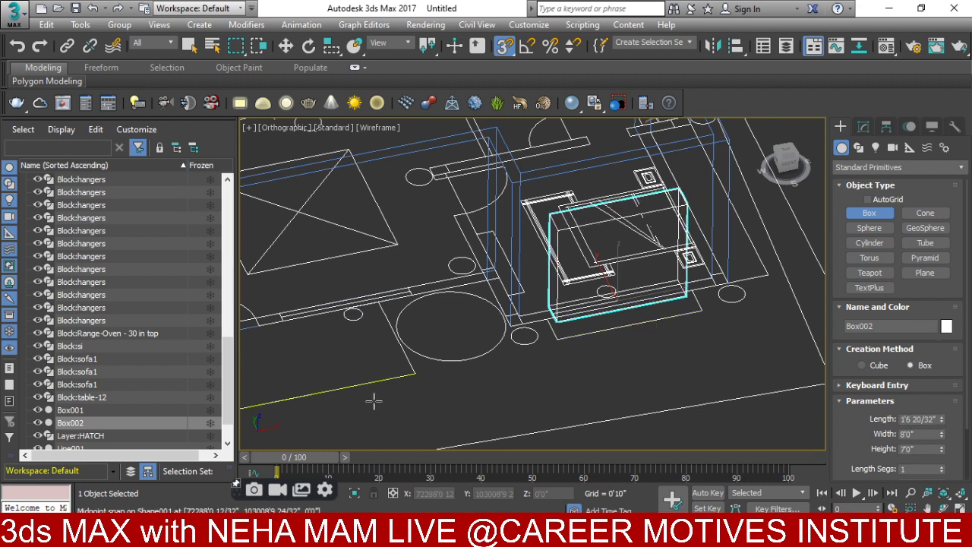
# - Draw Box003 at another opening, 7'0" tall and lengthened across the wall
pyautogui.moveTo(373, 401); pyautogui.dragTo(433, 285, button='middle')
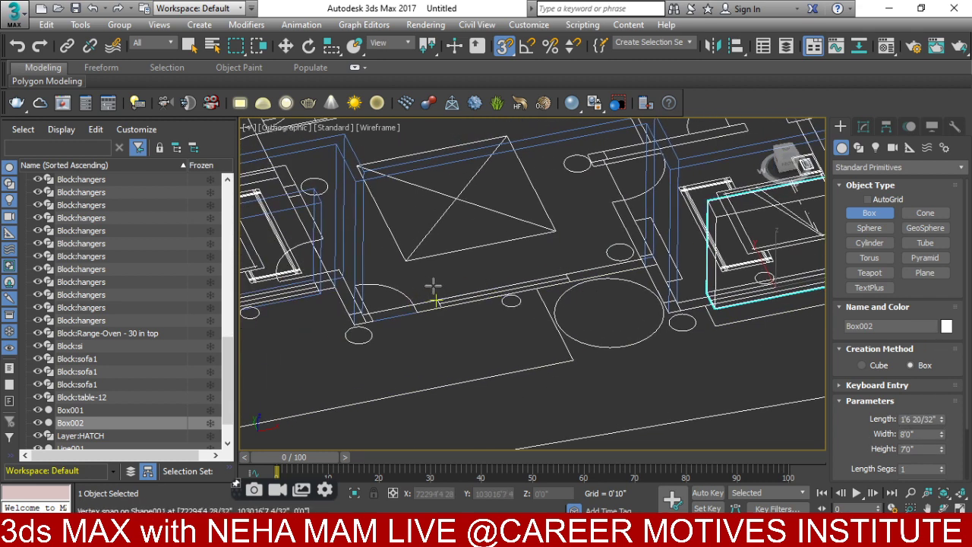
pyautogui.moveTo(433, 286); pyautogui.dragTo(573, 283)
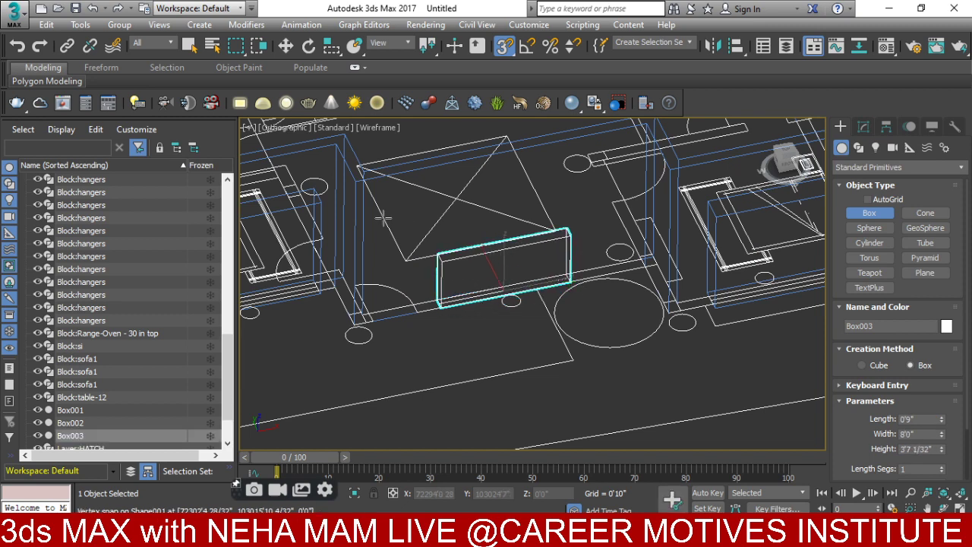
pyautogui.click(317, 191)
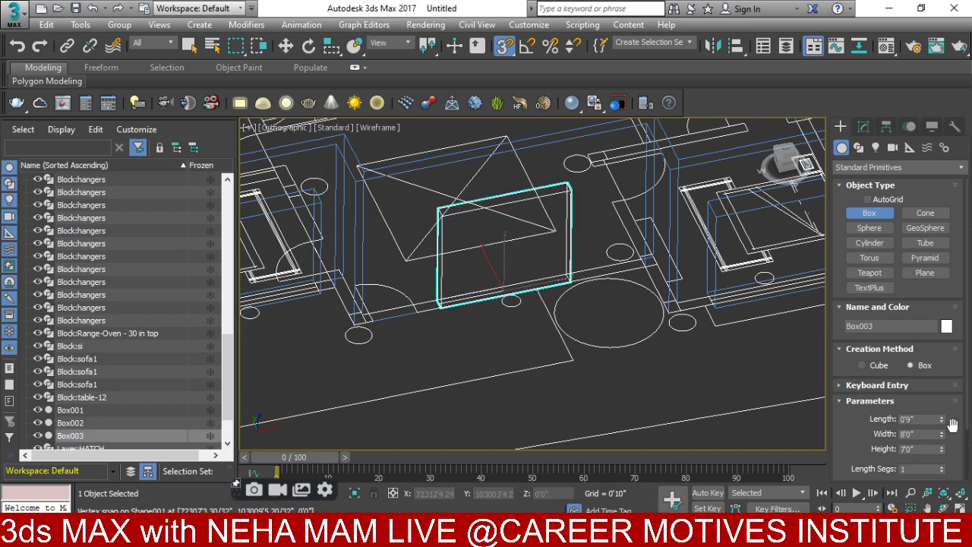
pyautogui.moveTo(942, 423); pyautogui.dragTo(942, 414)
pyautogui.scroll(-3, 495, 219)
# - Begin drawing Box004's base along a wall
pyautogui.keyDown('alt'); pyautogui.moveTo(495, 219); pyautogui.dragTo(443, 310, button='middle'); pyautogui.keyUp('alt')
pyautogui.scroll(3, 443, 310)
pyautogui.moveTo(527, 221); pyautogui.dragTo(275, 287)
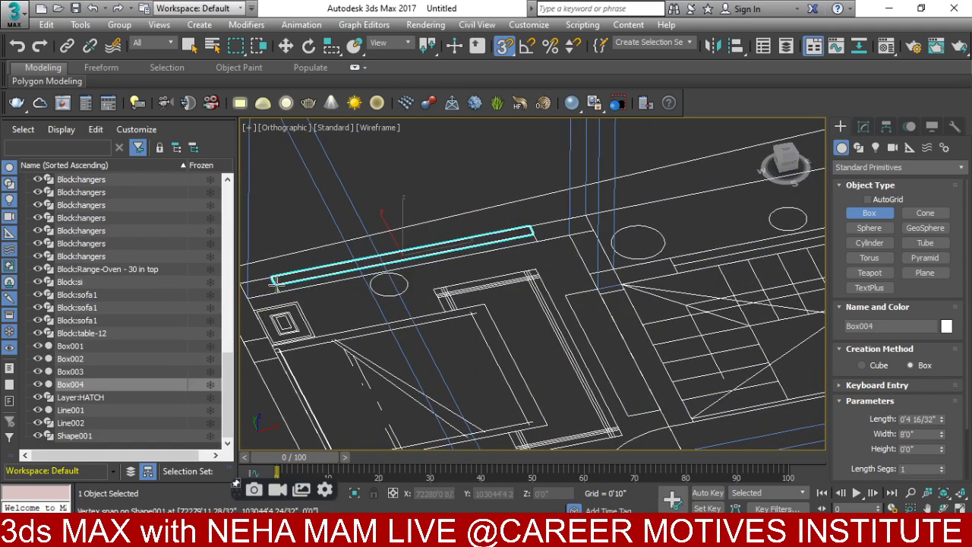
# - Finish Box004 at 7'0" tall with a 1'5" length
pyautogui.scroll(-6, 289, 288)
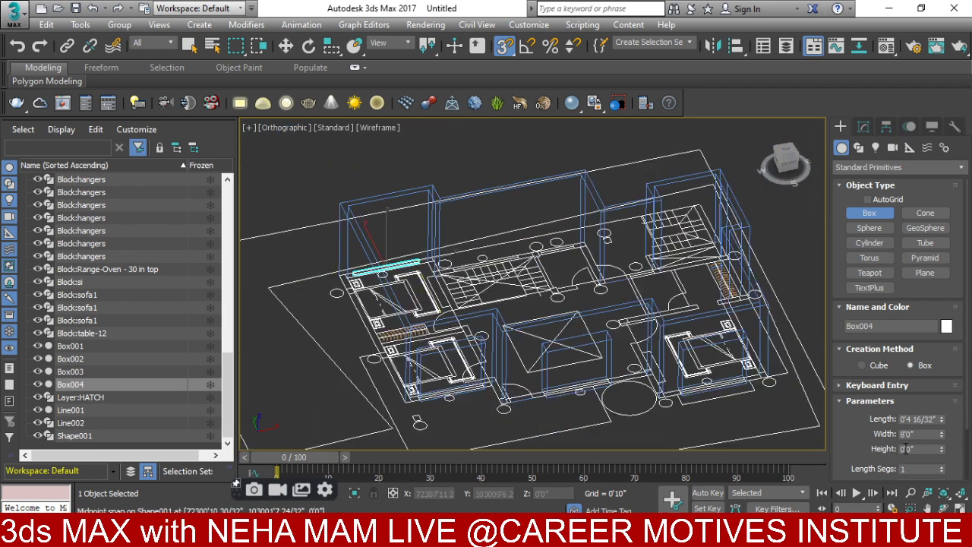
pyautogui.press('Return')
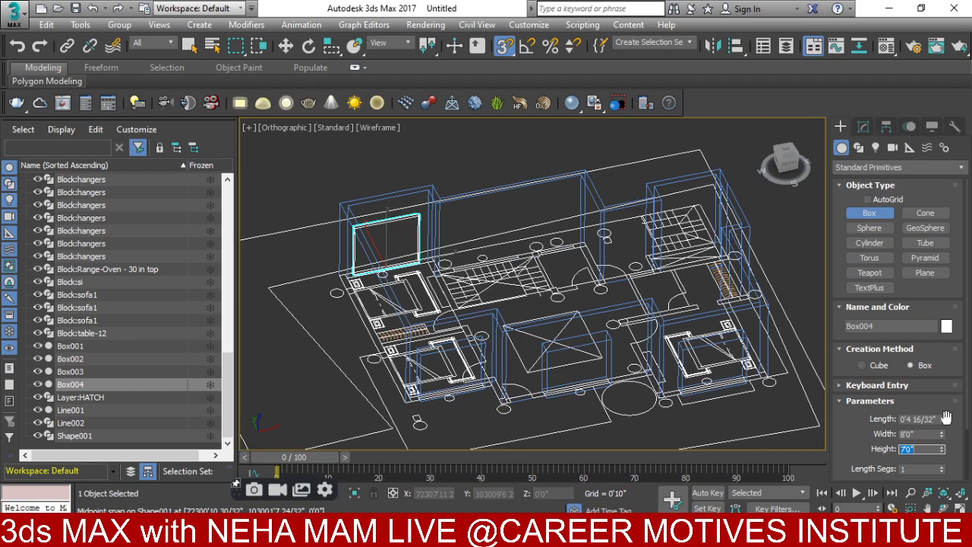
pyautogui.moveTo(942, 423); pyautogui.dragTo(937, 236)
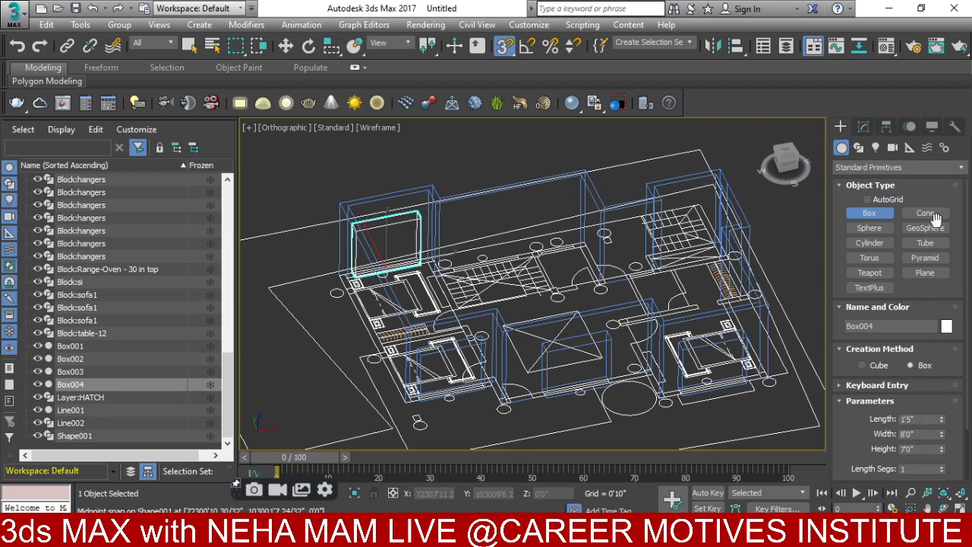
pyautogui.scroll(4, 586, 271)
pyautogui.moveTo(585, 261); pyautogui.dragTo(505, 316, button='middle')
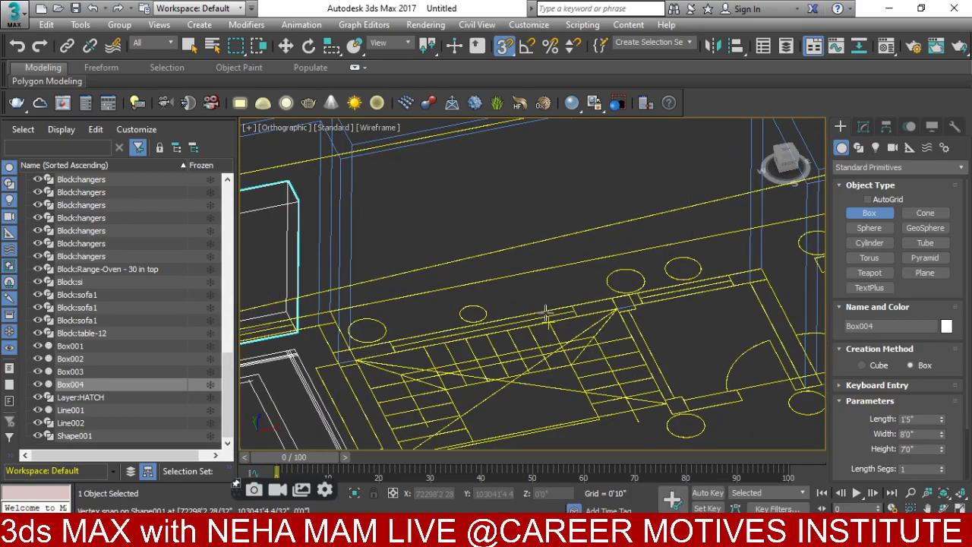
pyautogui.scroll(-6, 546, 317)
pyautogui.scroll(-2, 515, 351)
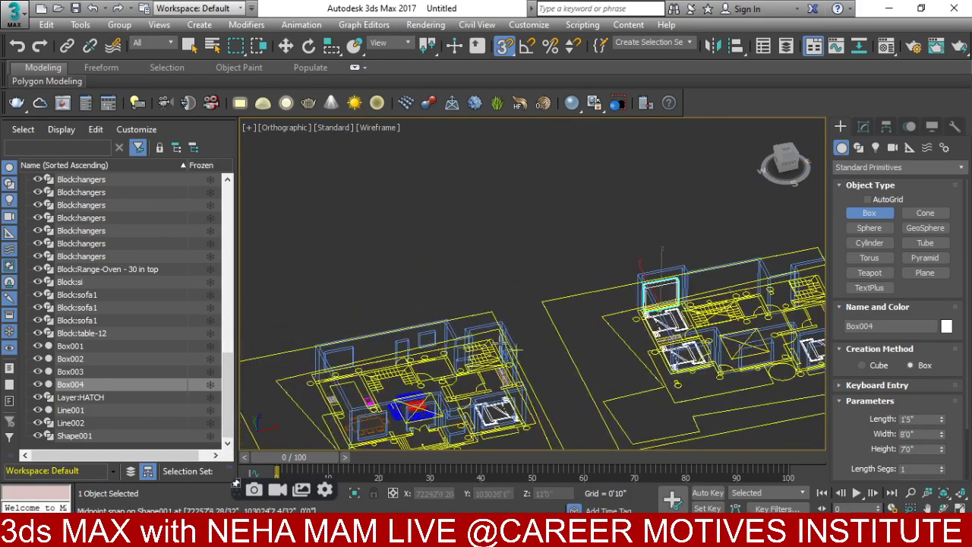
pyautogui.scroll(5, 364, 390)
# - Draw Box005 along the stair edge, about 5'8" tall and 1'4" thick
pyautogui.moveTo(370, 391); pyautogui.dragTo(319, 354, button='middle')
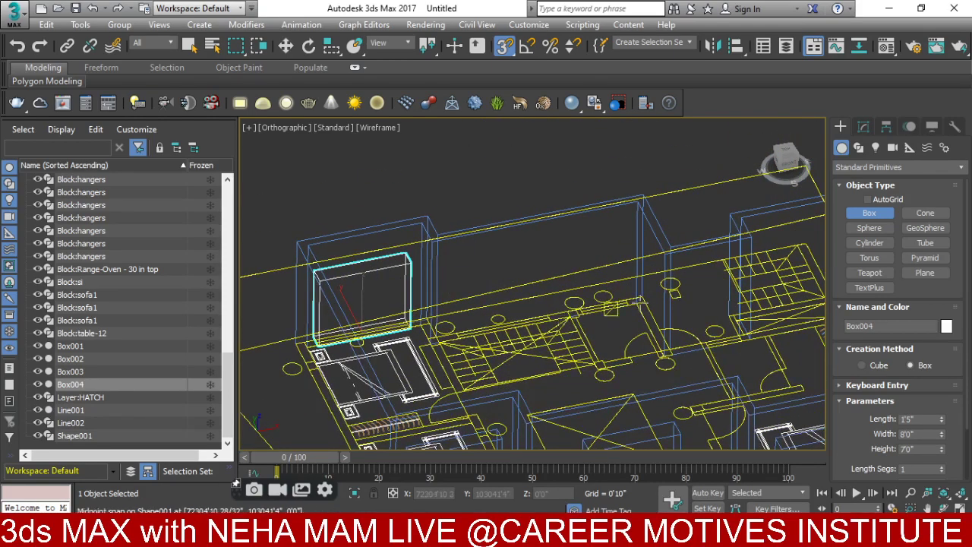
pyautogui.scroll(3, 492, 324)
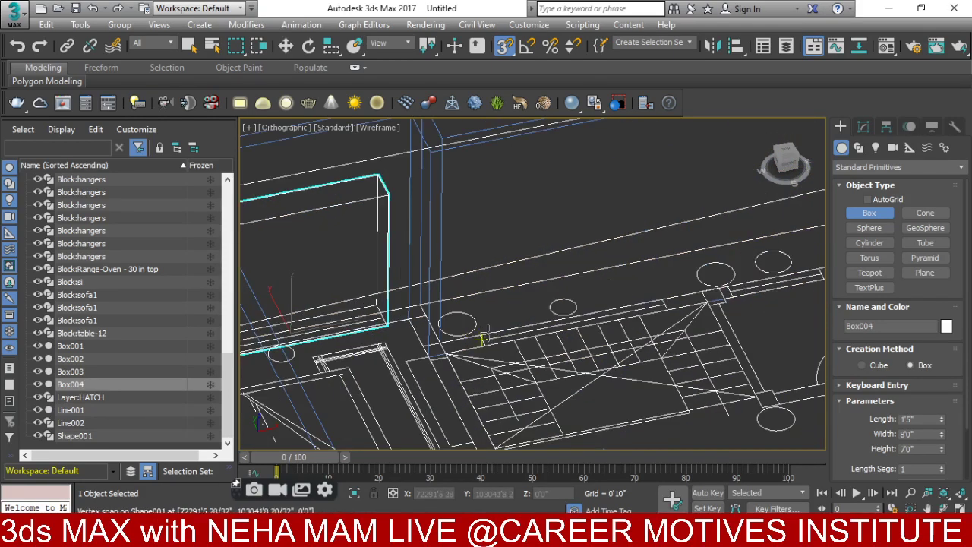
pyautogui.scroll(-5, 498, 308)
pyautogui.moveTo(501, 304); pyautogui.dragTo(589, 229, button='middle')
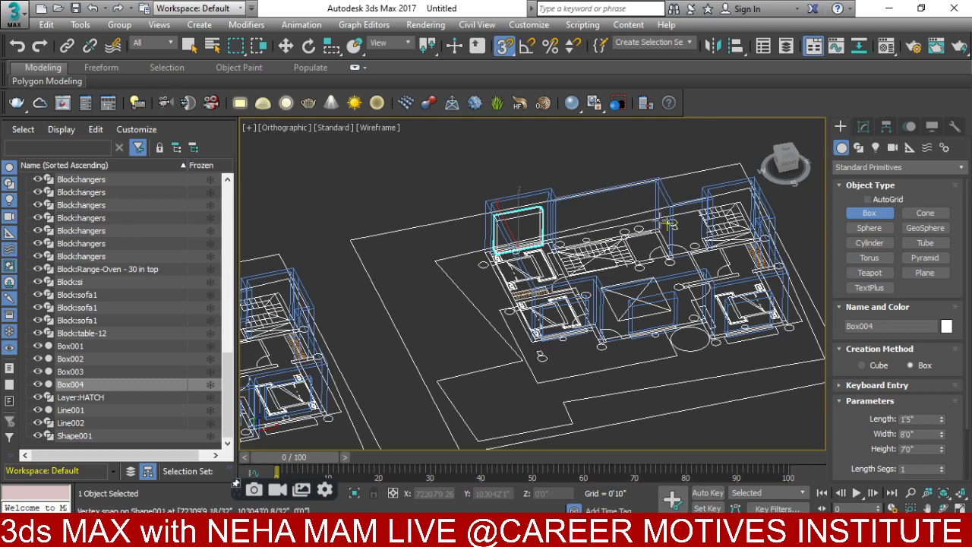
pyautogui.scroll(5, 643, 231)
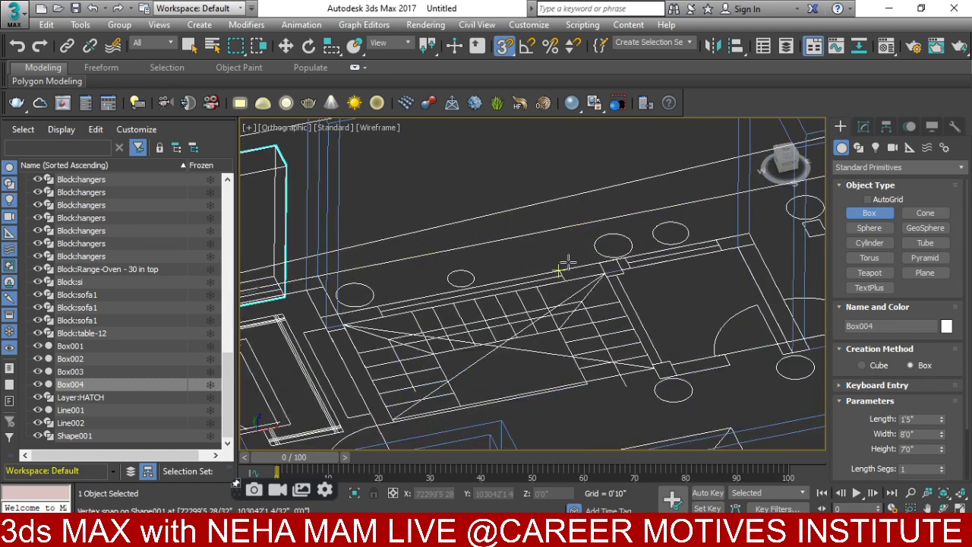
pyautogui.moveTo(559, 271)
pyautogui.mouseDown()
pyautogui.moveTo(349, 302)
pyautogui.moveTo(377, 313)
pyautogui.mouseUp()
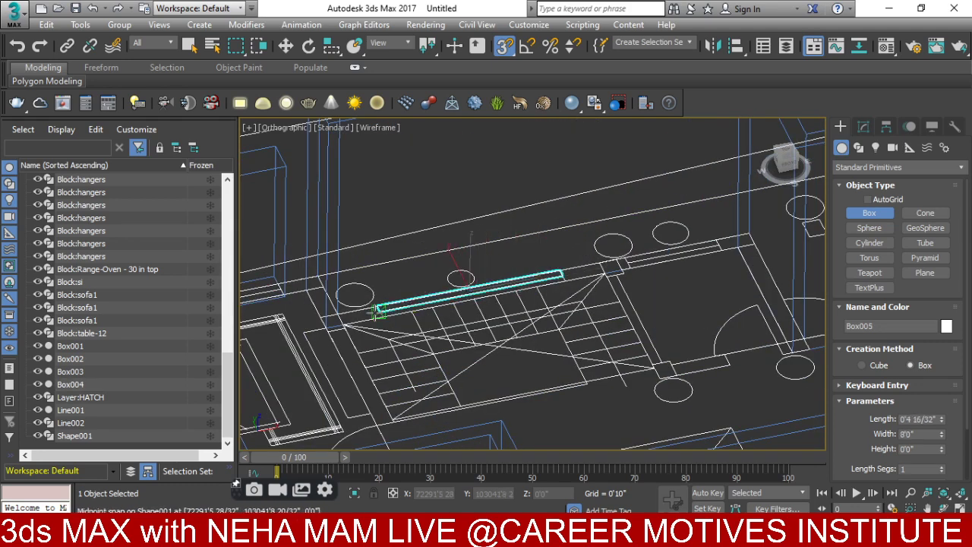
pyautogui.click(403, 179)
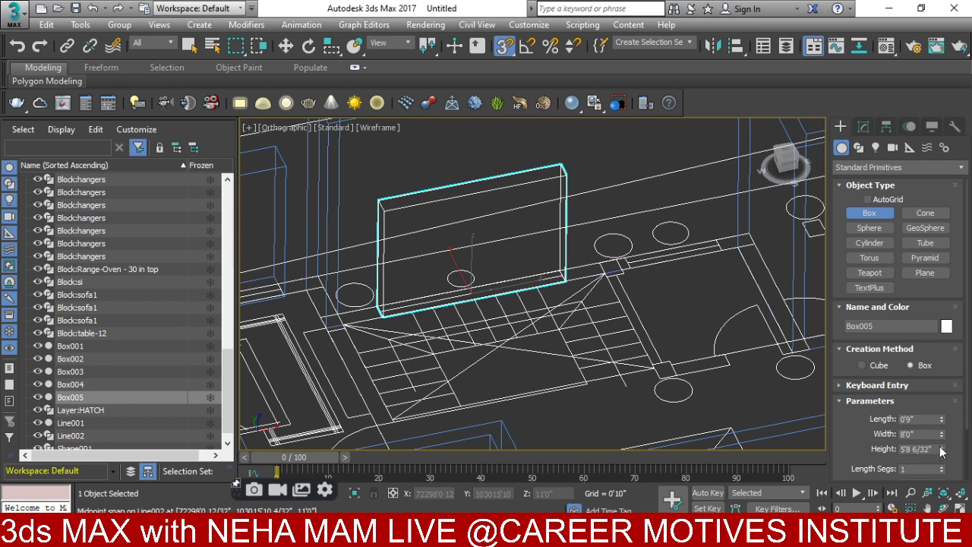
pyautogui.moveTo(941, 422); pyautogui.dragTo(936, 360)
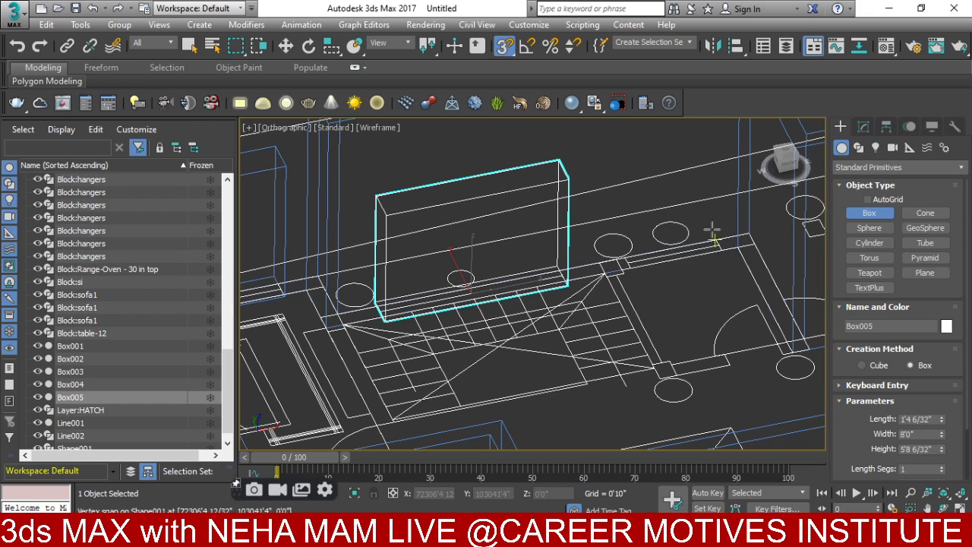
# - Start Box006's base at the next wall opening
pyautogui.moveTo(754, 296); pyautogui.dragTo(602, 247, button='middle')
pyautogui.scroll(-2, 602, 247)
pyautogui.scroll(3, 602, 246)
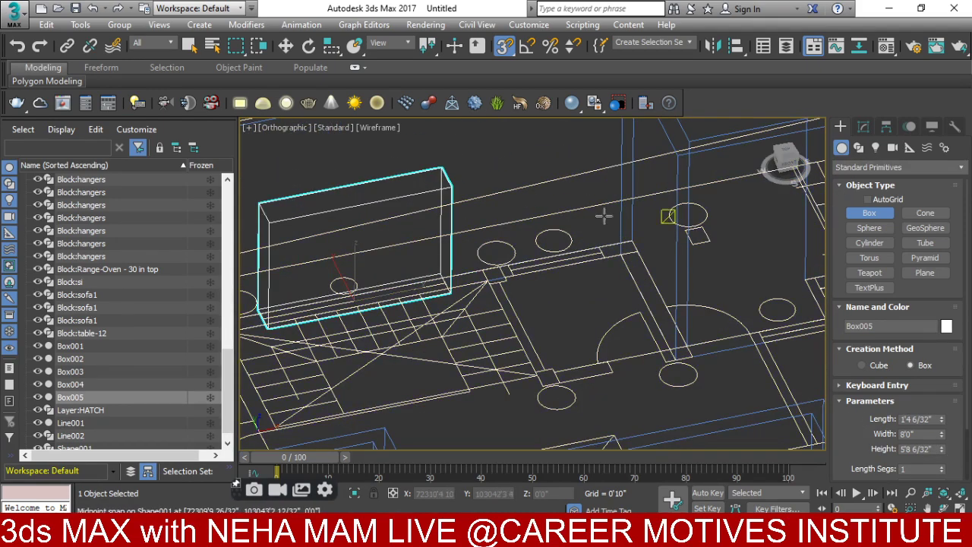
pyautogui.moveTo(601, 248); pyautogui.dragTo(515, 275)
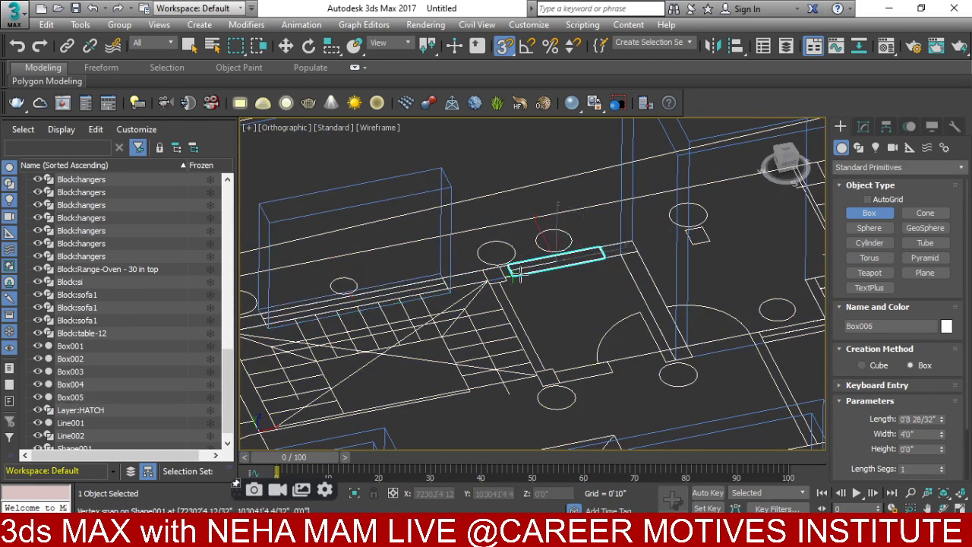
# - Finish Box006 at 4'0" tall, deepened to match the wall thickness
pyautogui.click(502, 158)
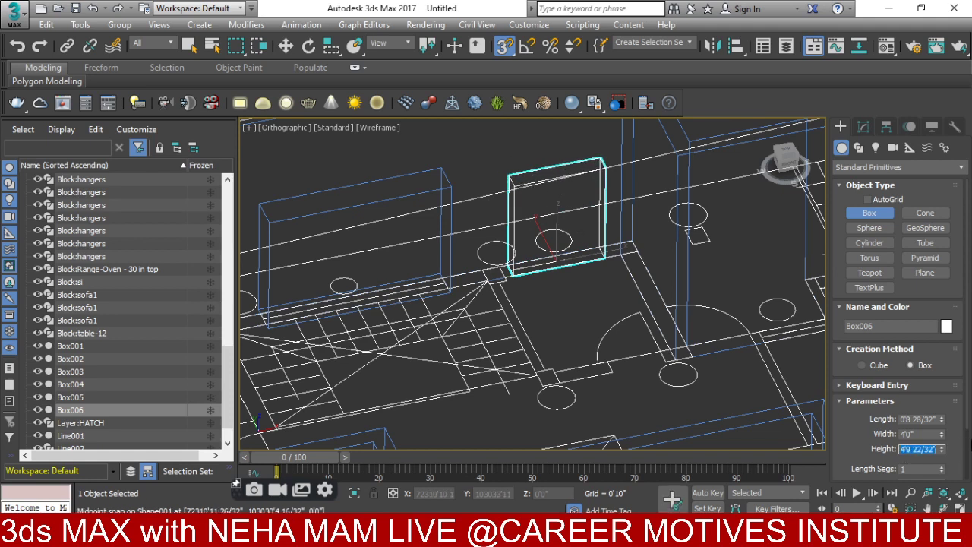
pyautogui.press('Return')
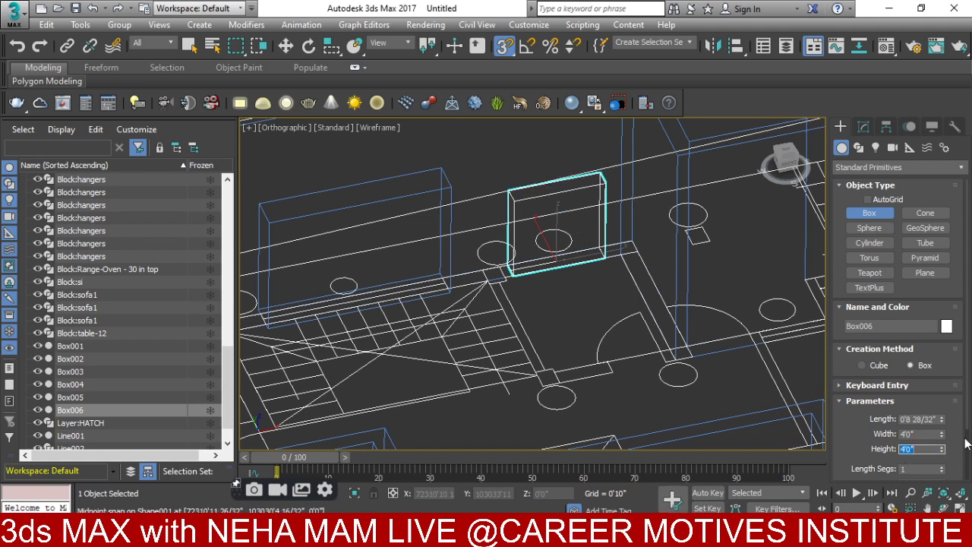
pyautogui.moveTo(783, 364); pyautogui.dragTo(758, 357, button='middle')
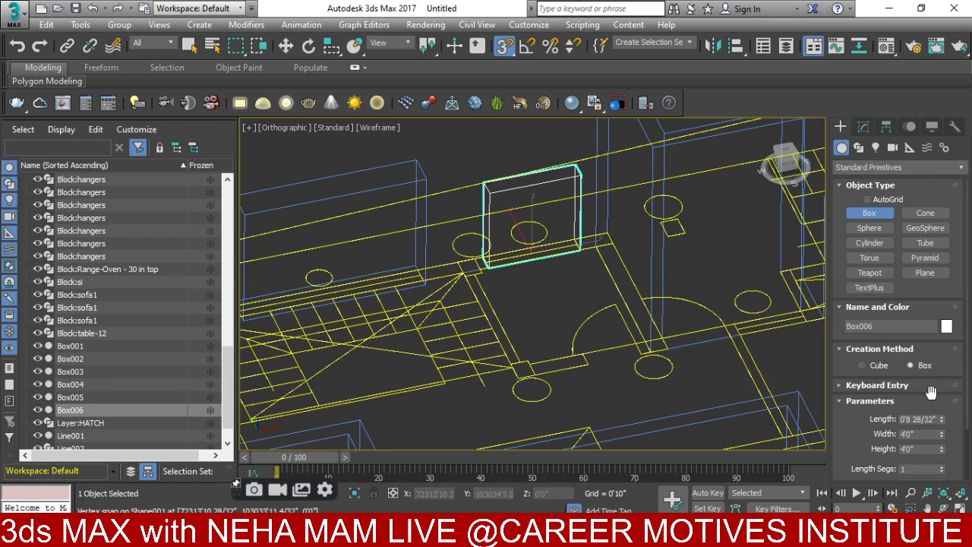
pyautogui.moveTo(942, 419); pyautogui.dragTo(941, 403)
pyautogui.moveTo(798, 313); pyautogui.dragTo(748, 307, button='middle')
# - Add Box007 by the right wall, 4'0" tall and about 1'6" deep
pyautogui.moveTo(748, 307); pyautogui.dragTo(686, 328)
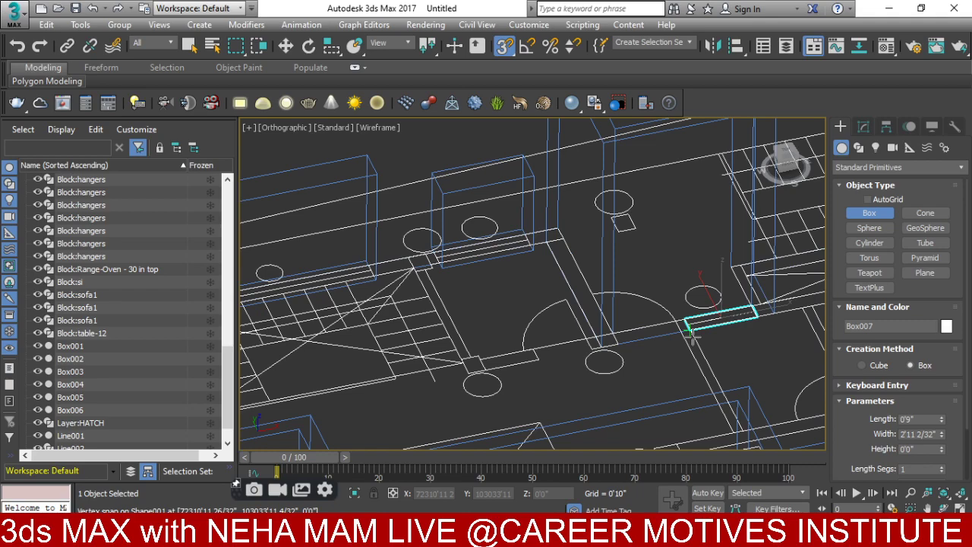
pyautogui.click(534, 180)
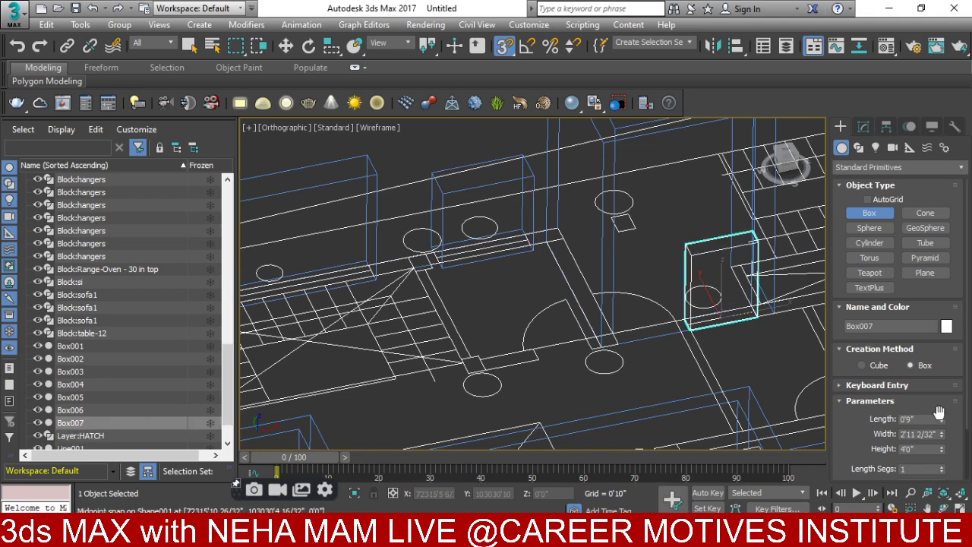
pyautogui.moveTo(942, 419); pyautogui.dragTo(941, 406)
# - Add Box008 in the central opening with a 9'0" height
pyautogui.scroll(-2, 646, 290)
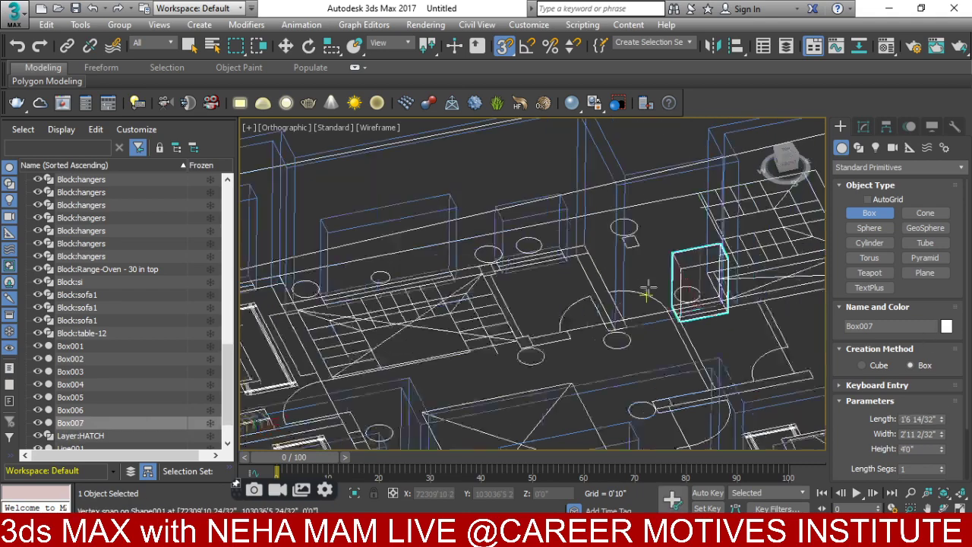
pyautogui.moveTo(646, 291); pyautogui.dragTo(499, 280, button='middle')
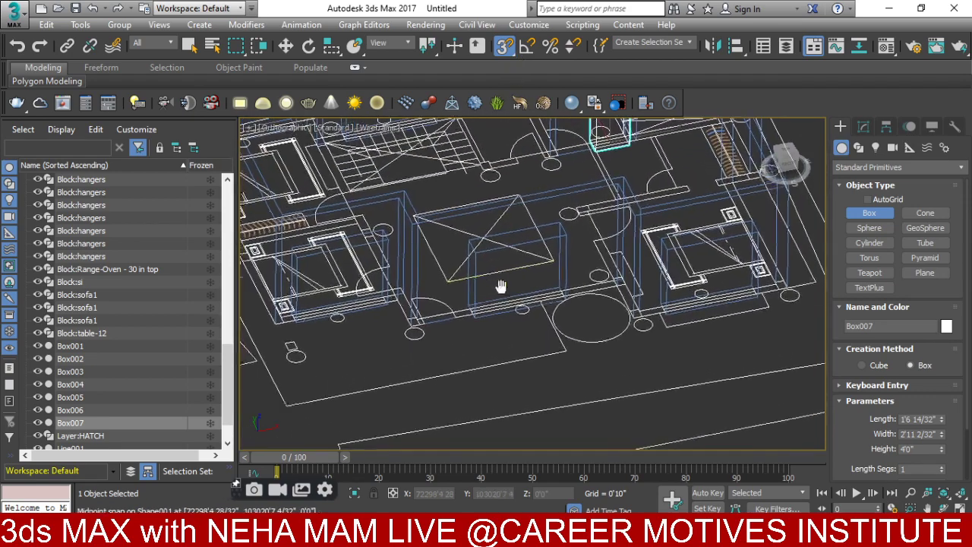
pyautogui.scroll(3, 515, 325)
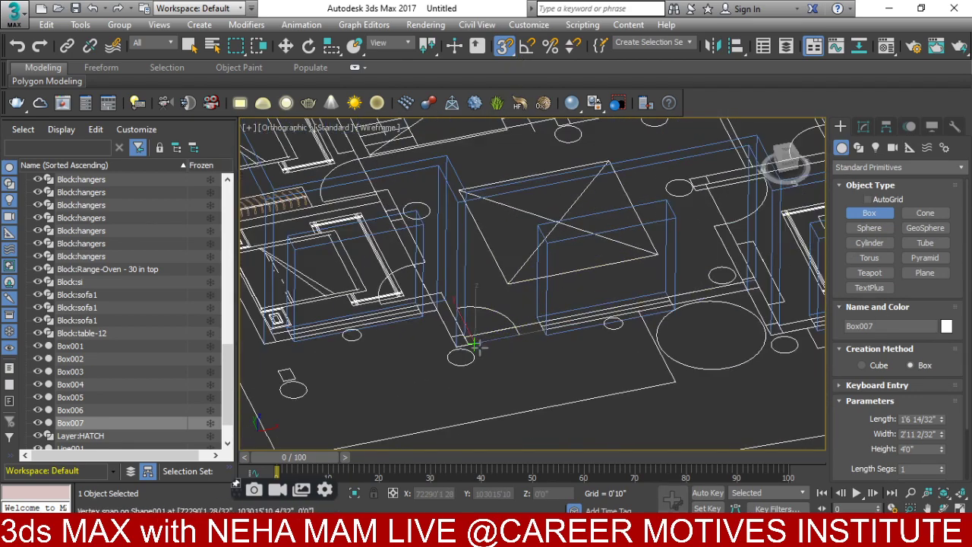
pyautogui.moveTo(473, 344); pyautogui.dragTo(517, 334)
pyautogui.click(519, 190)
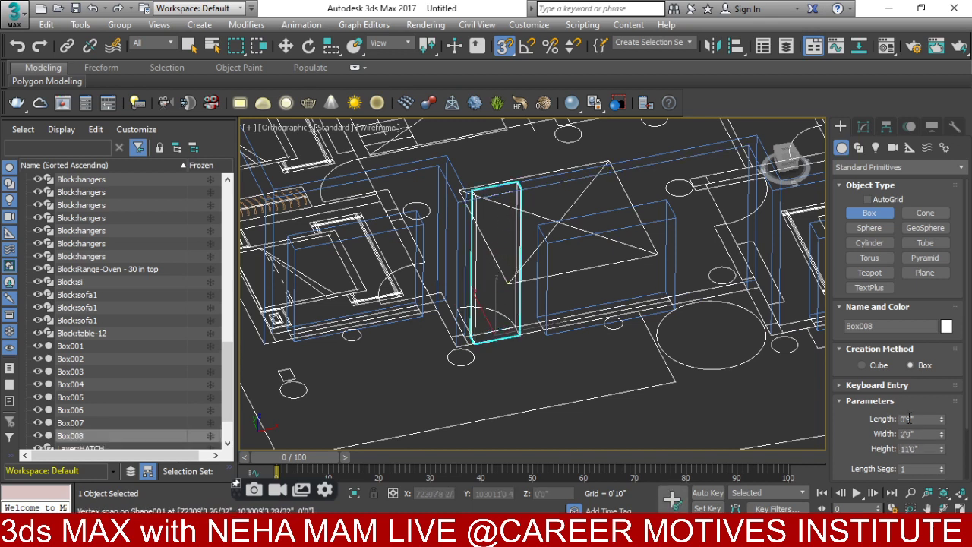
pyautogui.write('9')
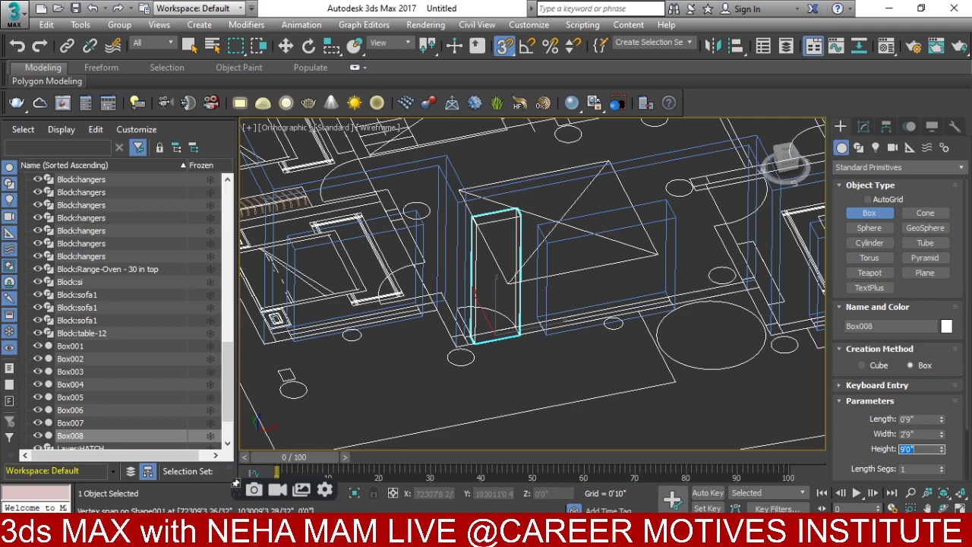
# - Add Box009 at the doorway, 7'6" tall and about 1'7" deep
pyautogui.moveTo(653, 387); pyautogui.dragTo(771, 455, button='middle')
pyautogui.moveTo(579, 340); pyautogui.dragTo(402, 442, button='middle')
pyautogui.scroll(5, 607, 326)
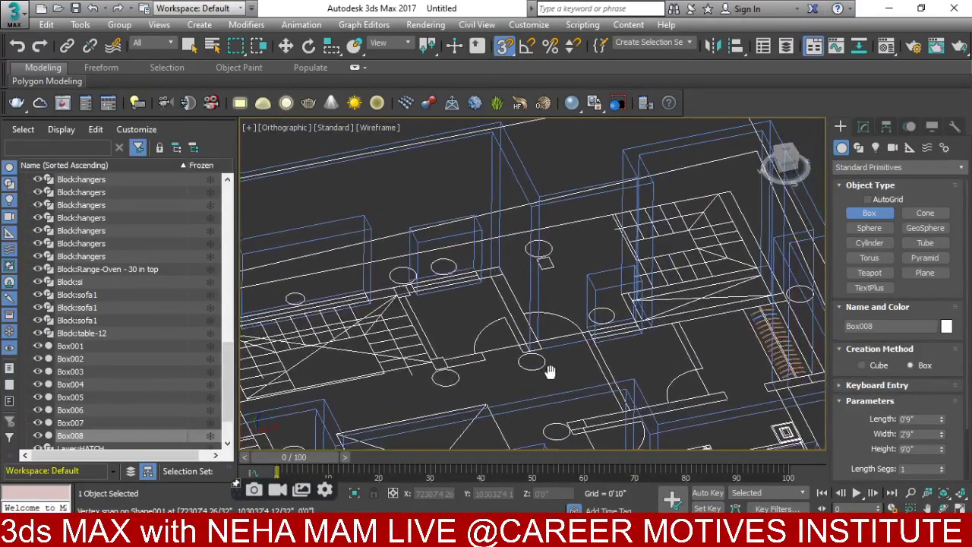
pyautogui.scroll(2, 583, 345)
pyautogui.moveTo(587, 351); pyautogui.dragTo(508, 386)
pyautogui.click(569, 187)
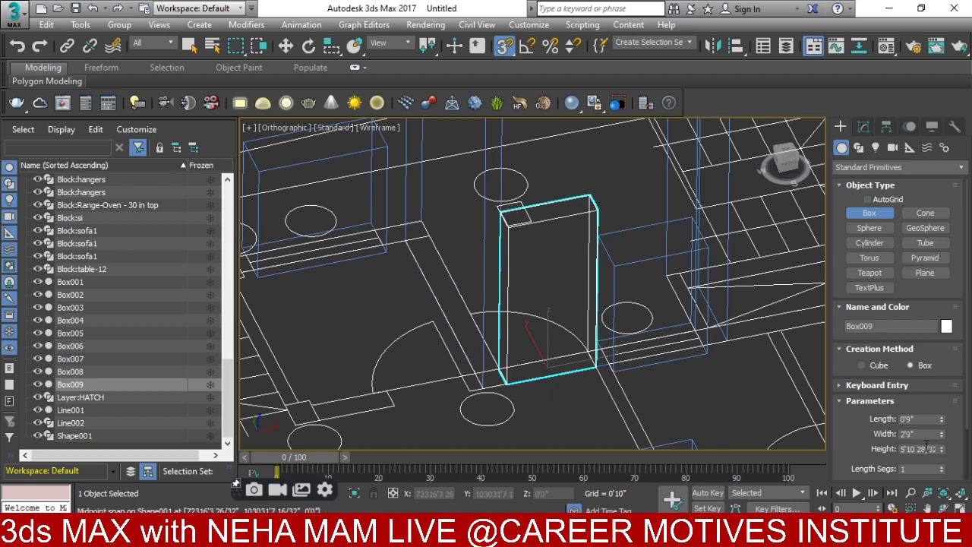
pyautogui.doubleClick(904, 449)
pyautogui.write('7\'6"')
pyautogui.press('Return')
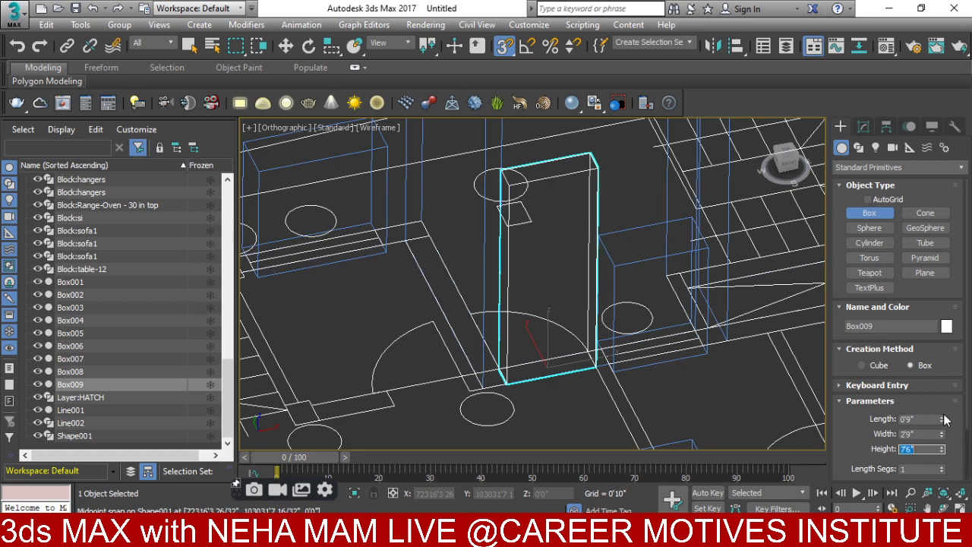
pyautogui.moveTo(942, 418); pyautogui.dragTo(942, 328)
pyautogui.scroll(-5, 586, 271)
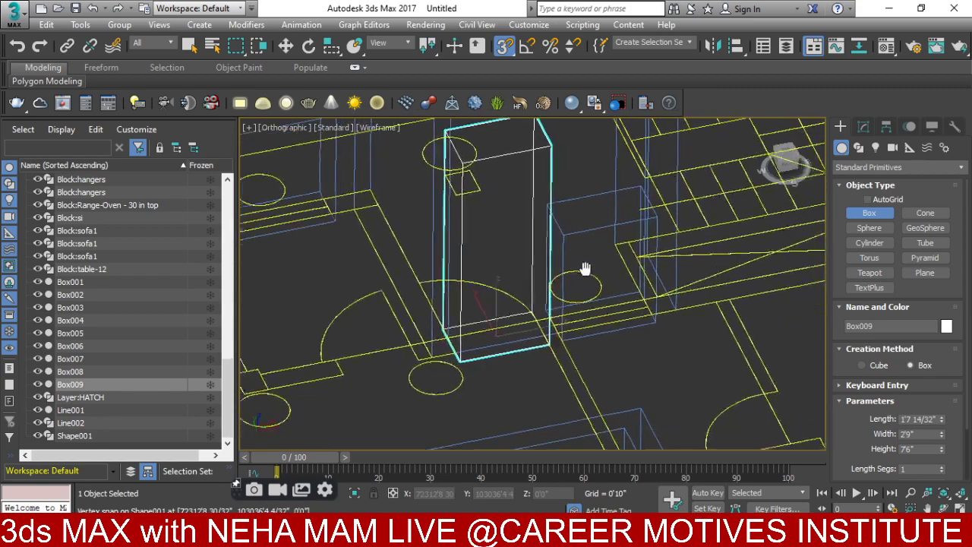
pyautogui.moveTo(591, 299); pyautogui.dragTo(515, 361, button='middle')
# - Switch to the Front view and activate the Move tool
pyautogui.press('f')
pyautogui.scroll(-4, 527, 338)
pyautogui.scroll(-5, 618, 373)
pyautogui.scroll(3, 536, 388)
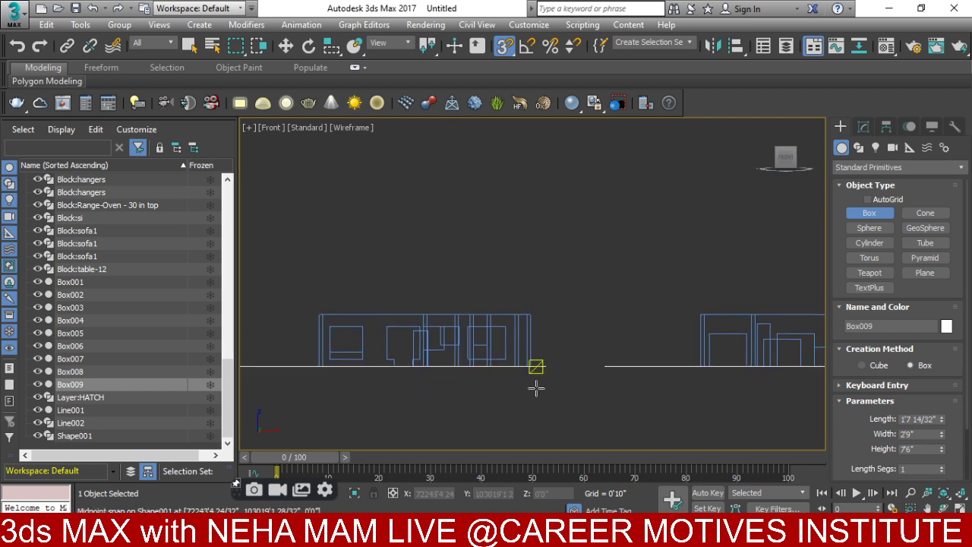
pyautogui.scroll(5, 617, 366)
pyautogui.press('w')
# - Select the sill boxes, including Box003 and Box002, in the Front view
pyautogui.click(493, 332)
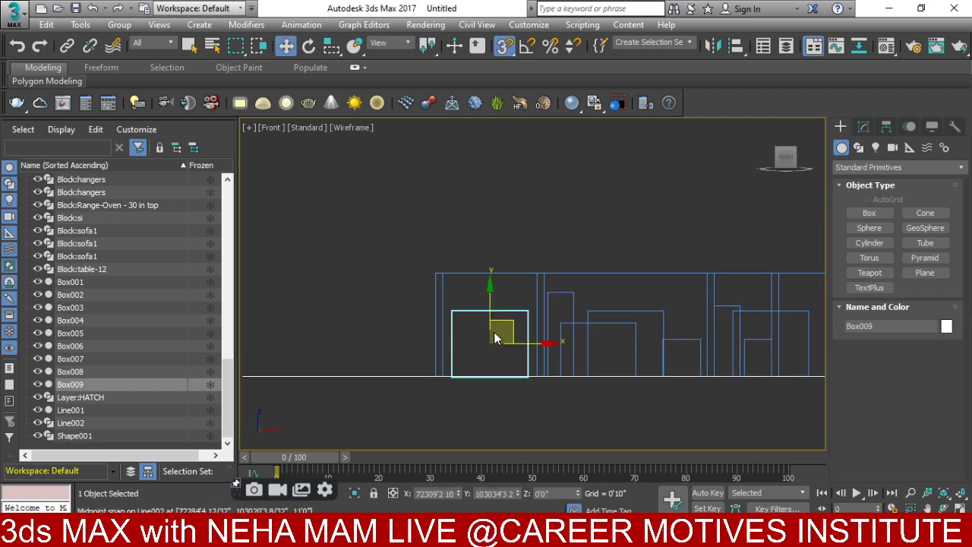
pyautogui.moveTo(493, 331); pyautogui.dragTo(398, 334, button='middle')
pyautogui.scroll(3, 468, 330)
pyautogui.keyDown('ctrl'); pyautogui.click(516, 318); pyautogui.keyUp('ctrl')
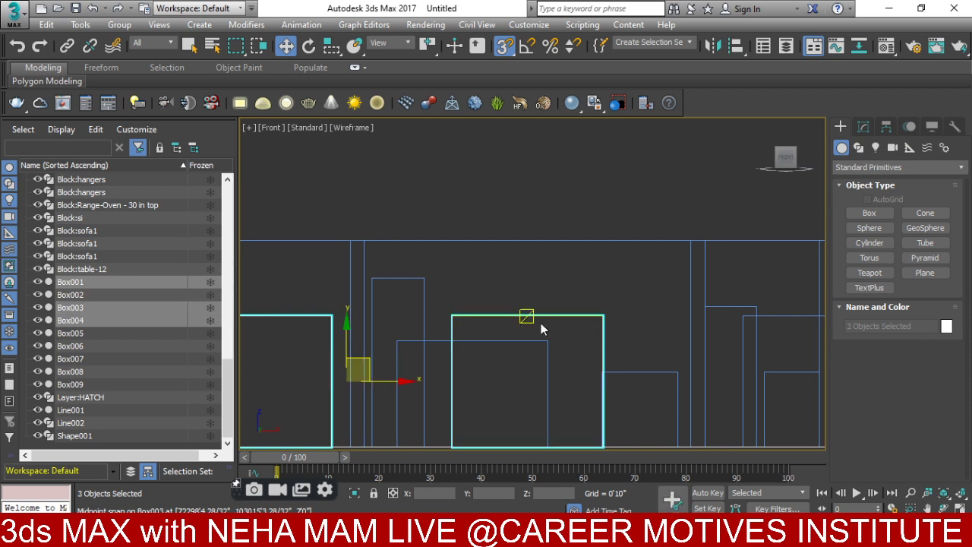
pyautogui.moveTo(540, 325); pyautogui.dragTo(340, 319, button='middle')
pyautogui.keyDown('ctrl'); pyautogui.click(586, 337); pyautogui.keyUp('ctrl')
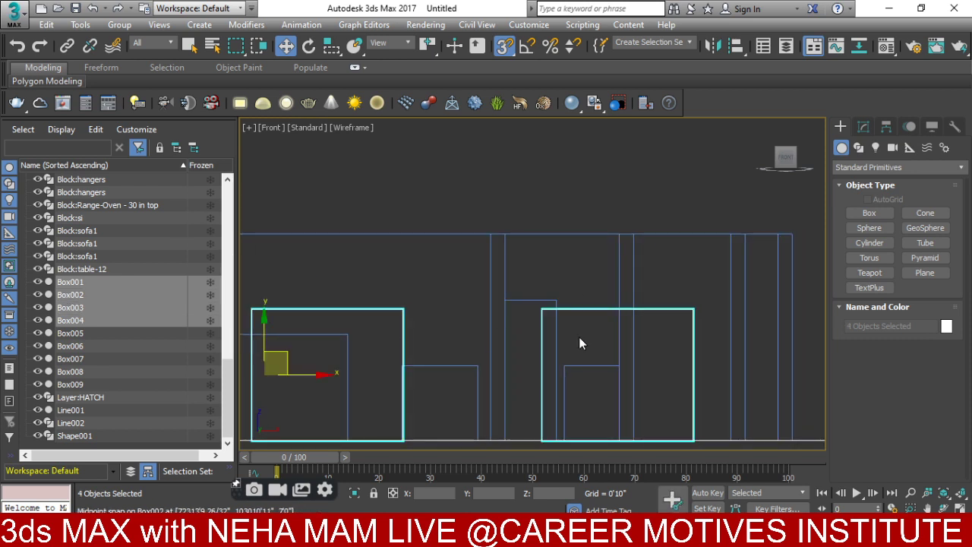
pyautogui.scroll(-3, 579, 337)
pyautogui.moveTo(542, 363); pyautogui.dragTo(644, 362, button='middle')
pyautogui.scroll(2, 592, 346)
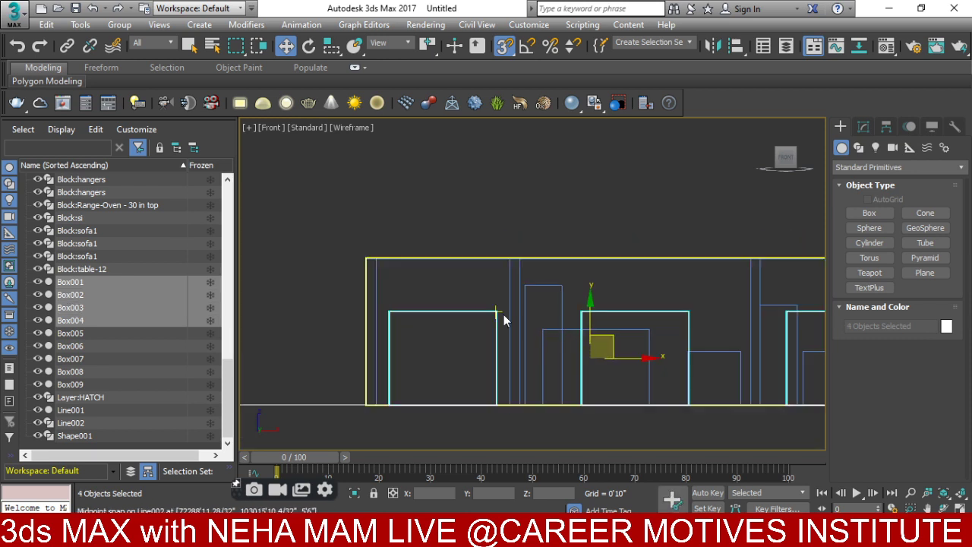
# - Raise the selected boxes 1'6" with Move Transform Type-In
pyautogui.rightClick(431, 290)
pyautogui.click(570, 304)
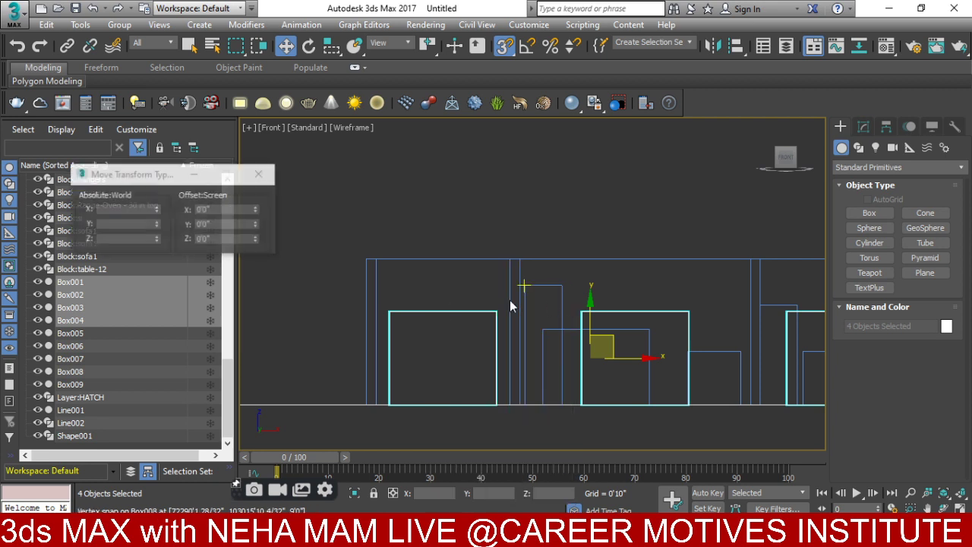
pyautogui.click(224, 224)
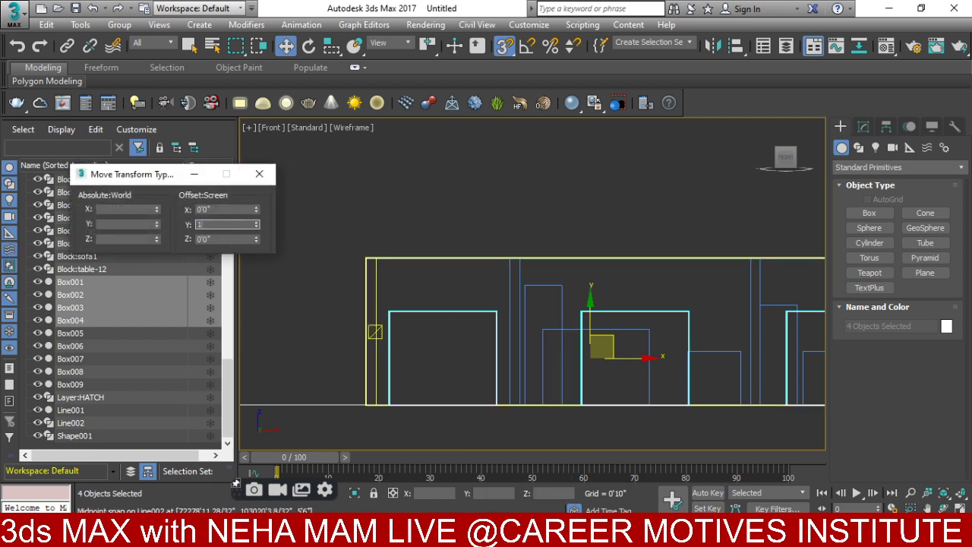
pyautogui.press('Return')
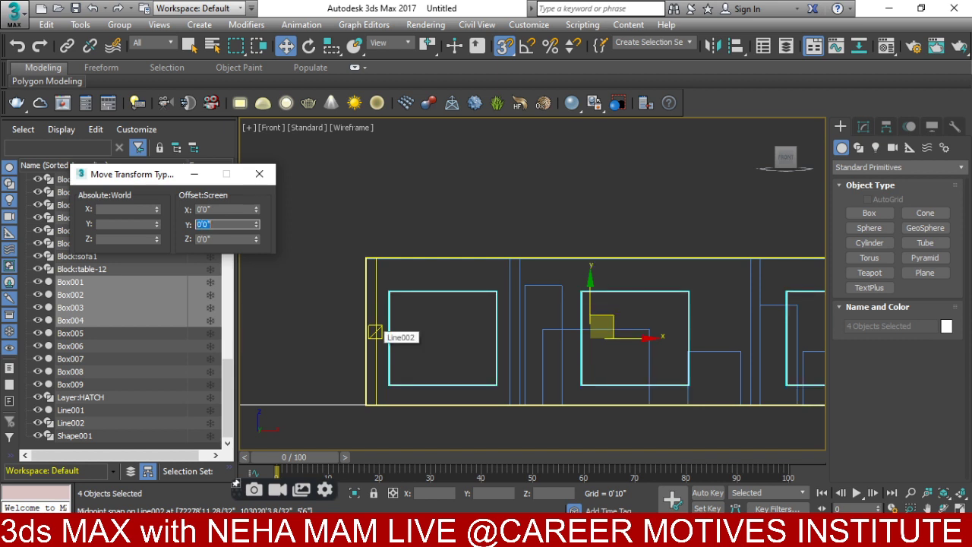
pyautogui.scroll(3, 610, 326)
pyautogui.scroll(-3, 681, 325)
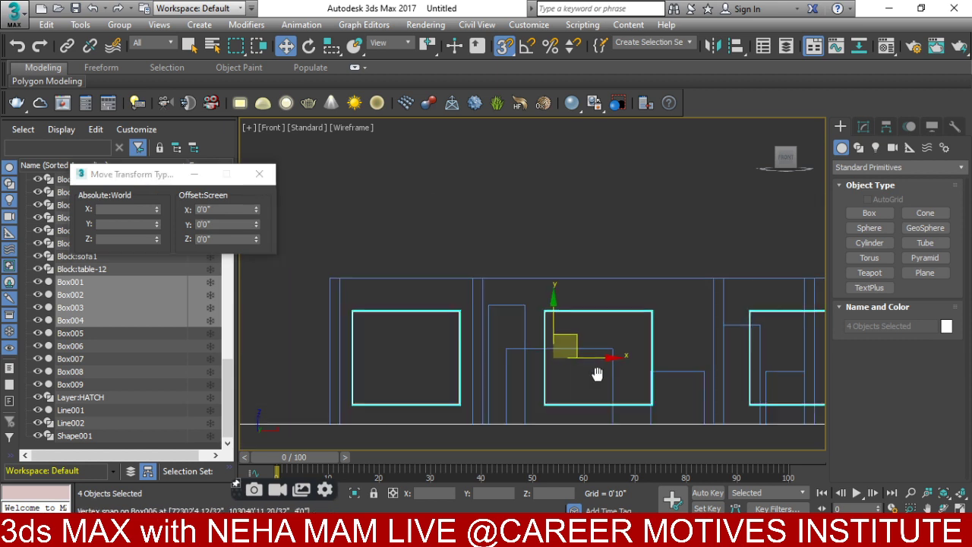
# - Select Box006 and Box007 and drag them up the wall
pyautogui.moveTo(703, 342); pyautogui.dragTo(588, 343, button='middle')
pyautogui.click(612, 392)
pyautogui.keyDown('ctrl'); pyautogui.click(751, 371); pyautogui.keyUp('ctrl')
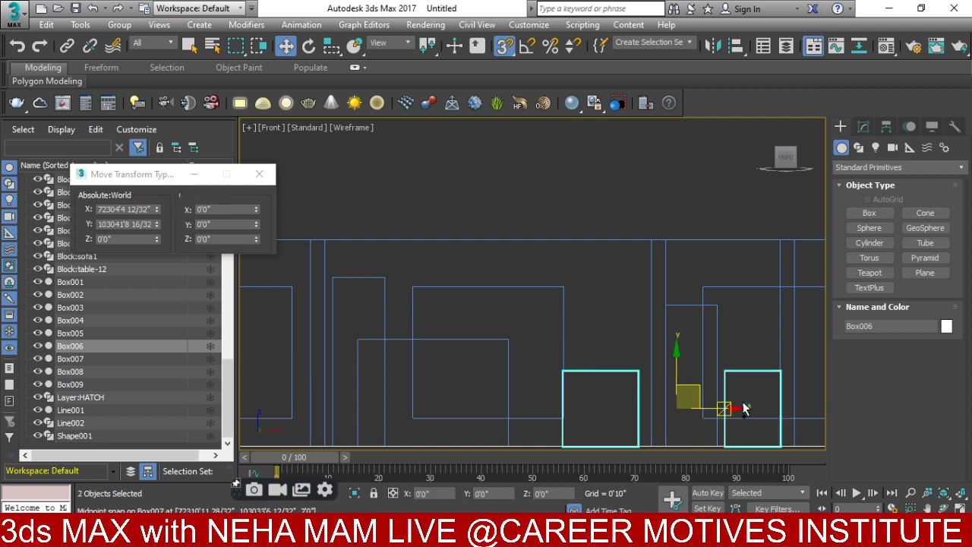
pyautogui.moveTo(673, 368); pyautogui.dragTo(683, 351)
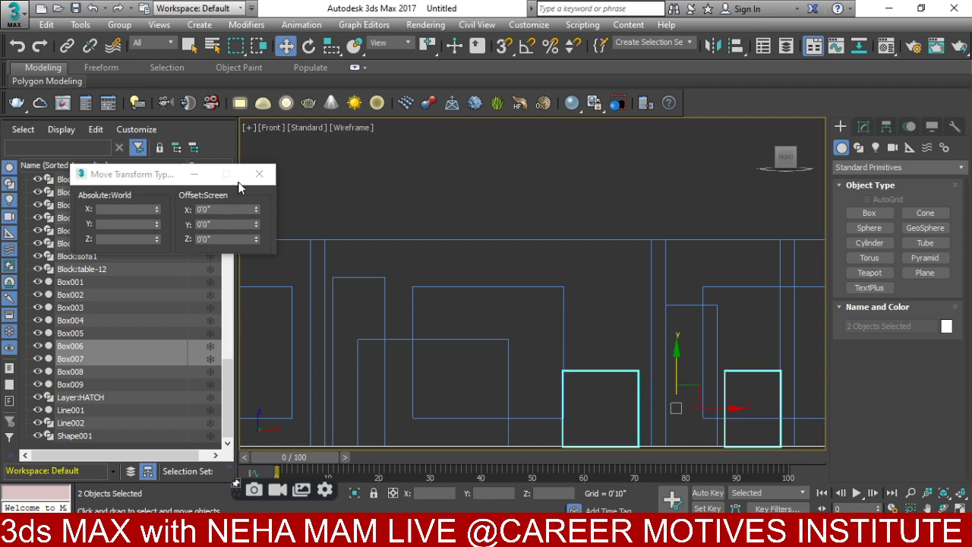
pyautogui.click(259, 174)
# - Lift Box006 and Box007 further up the wall to window height
pyautogui.rightClick(675, 304)
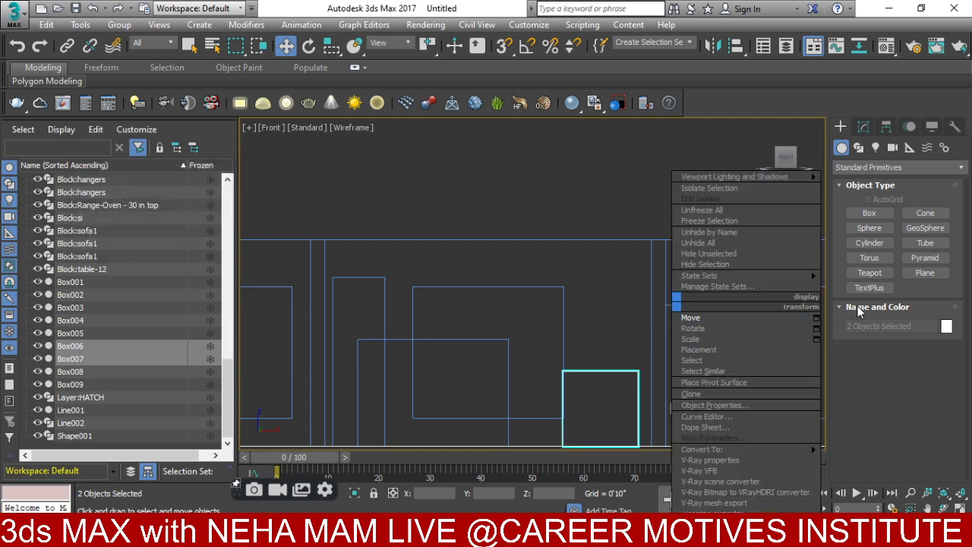
pyautogui.click(816, 318)
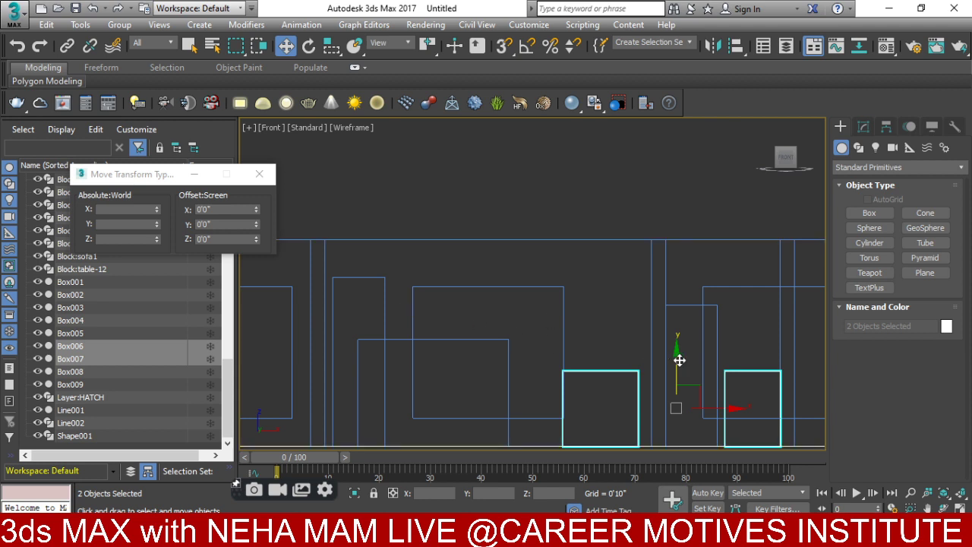
pyautogui.moveTo(677, 359); pyautogui.dragTo(676, 275)
pyautogui.moveTo(705, 328)
pyautogui.mouseDown(button='middle')
pyautogui.moveTo(574, 329)
pyautogui.moveTo(600, 405)
pyautogui.moveTo(538, 379)
pyautogui.moveTo(531, 261)
pyautogui.mouseUp(button='middle')
# - In shaded view, select Line002 and start a Compound Objects ProBoolean picking operation
pyautogui.press('F3')
pyautogui.scroll(3, 428, 195)
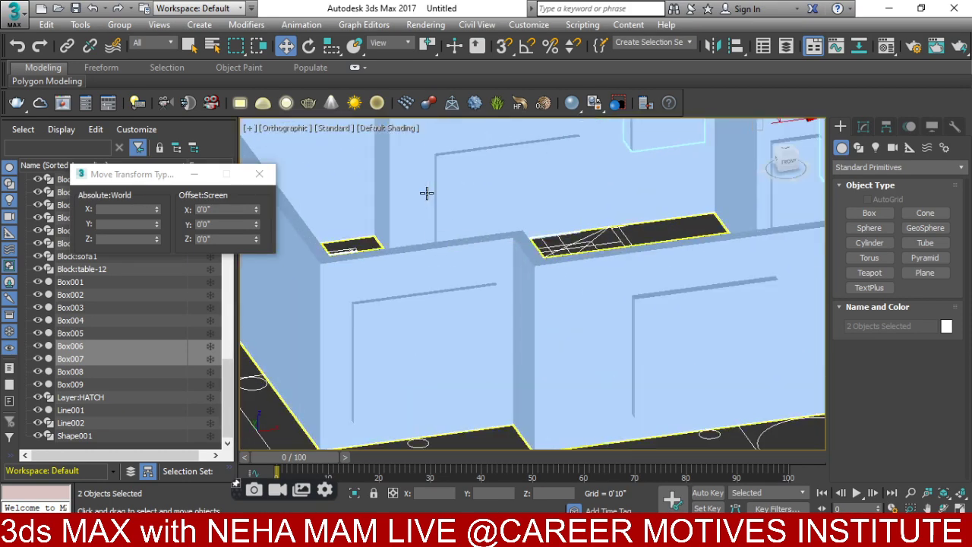
pyautogui.scroll(-3, 464, 275)
pyautogui.click(486, 223)
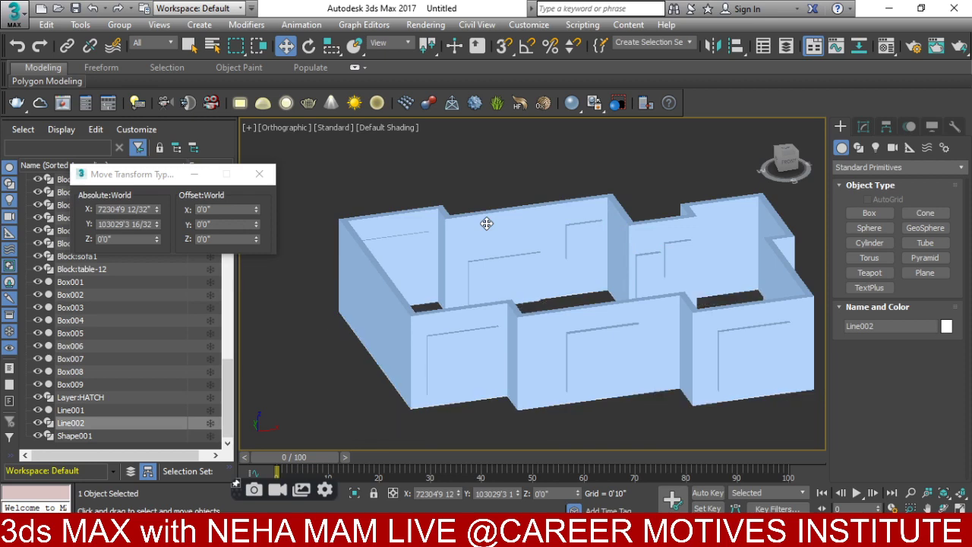
pyautogui.click(268, 174)
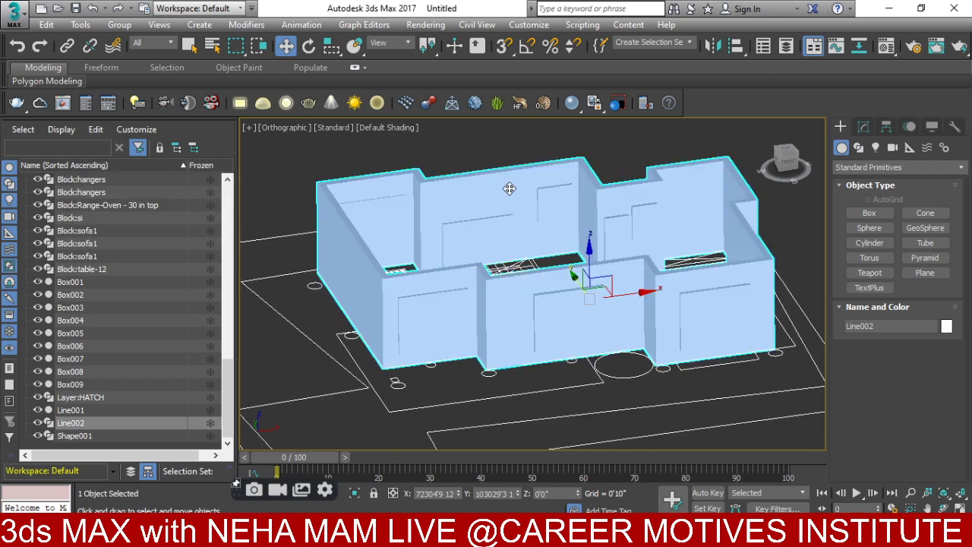
pyautogui.click(866, 167)
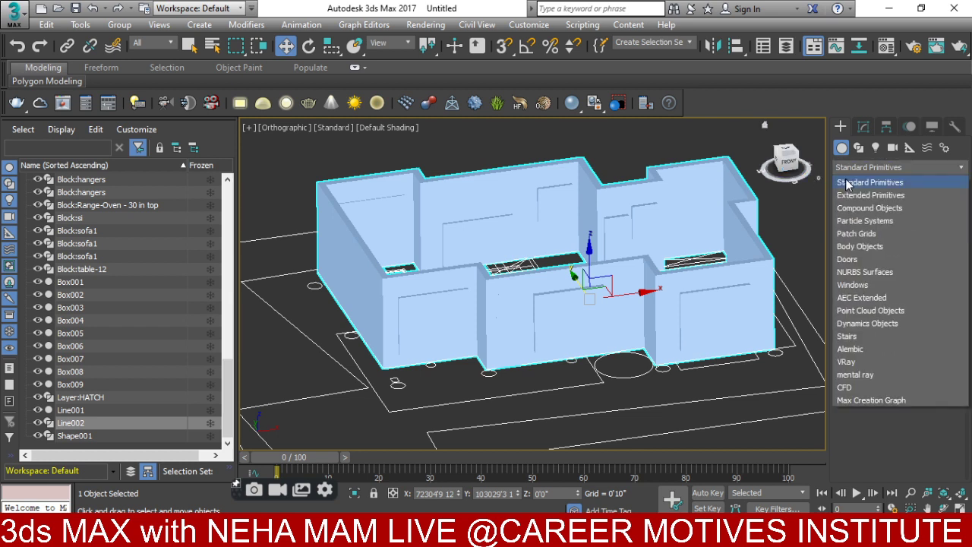
pyautogui.click(849, 207)
pyautogui.click(870, 287)
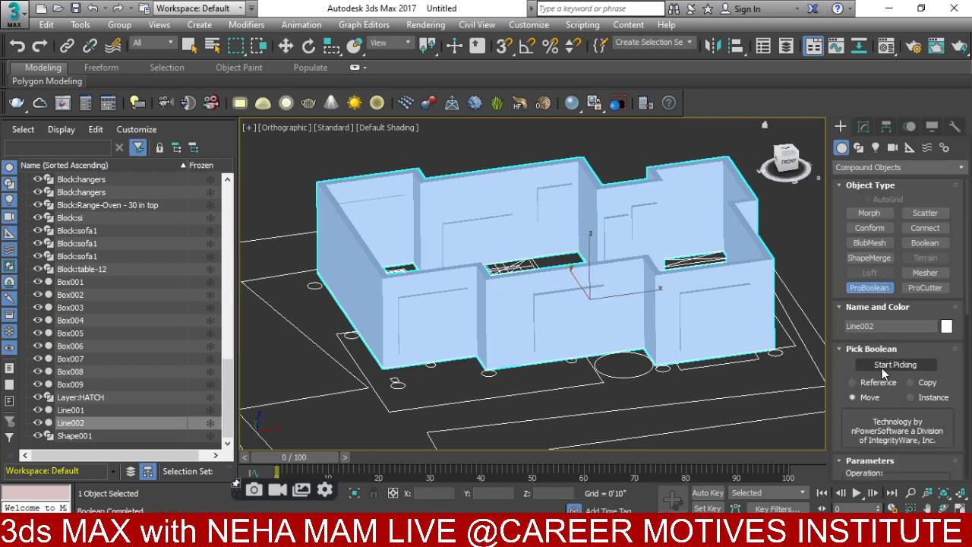
pyautogui.click(886, 365)
# - Subtract the seven placed boxes from the walls as door and window openings
pyautogui.click(393, 222)
pyautogui.click(423, 282)
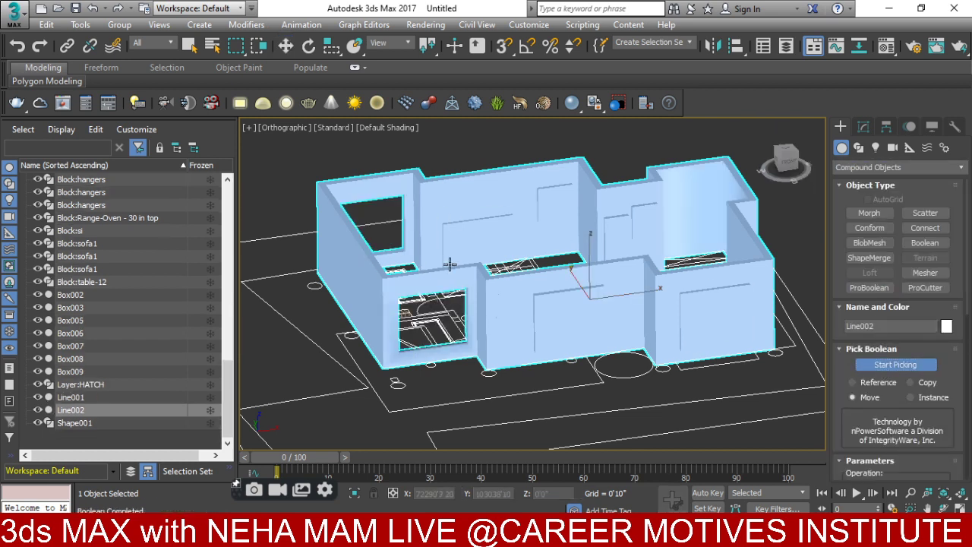
pyautogui.click(568, 300)
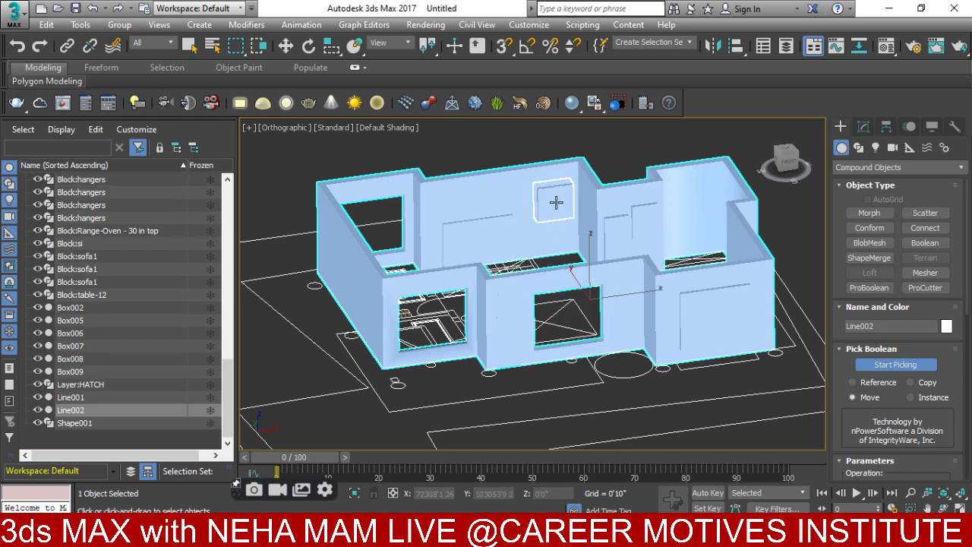
pyautogui.click(556, 201)
pyautogui.click(620, 237)
pyautogui.click(647, 228)
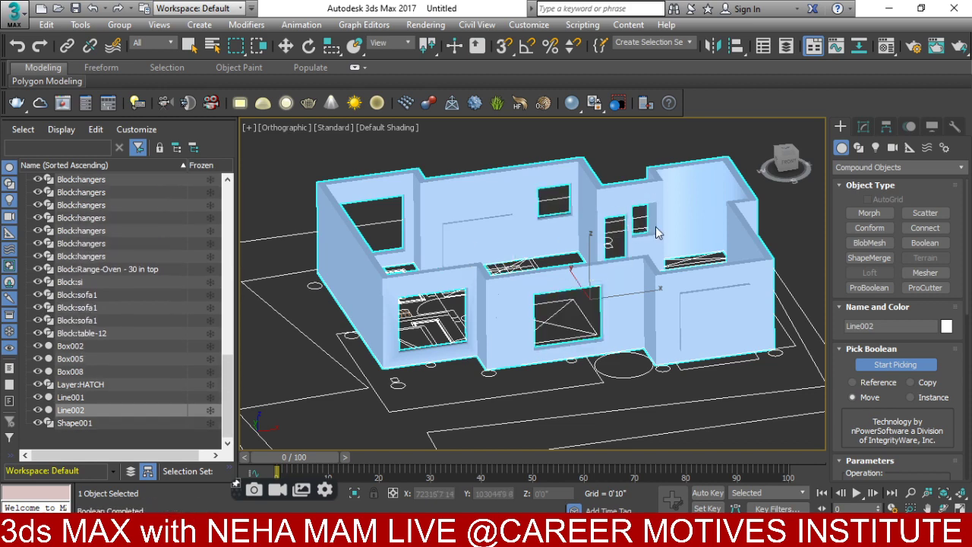
pyautogui.click(698, 291)
# - Orbit around the house to inspect the openings and leave picking mode
pyautogui.keyDown('alt'); pyautogui.moveTo(698, 291); pyautogui.dragTo(531, 319, button='middle'); pyautogui.keyUp('alt')
pyautogui.scroll(-4, 531, 319)
pyautogui.moveTo(334, 307); pyautogui.dragTo(453, 331, button='middle')
pyautogui.scroll(2, 483, 307)
pyautogui.press('w')
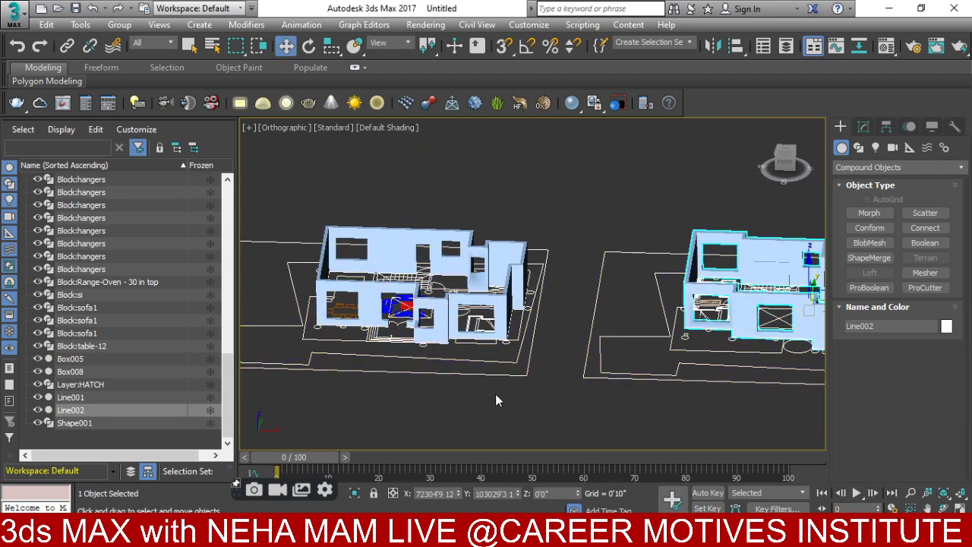
pyautogui.keyDown('alt'); pyautogui.moveTo(495, 400); pyautogui.dragTo(459, 423, button='middle'); pyautogui.keyUp('alt')
# - Frame the house in the front view and select both walls, Line001 and Line002
pyautogui.press('t')
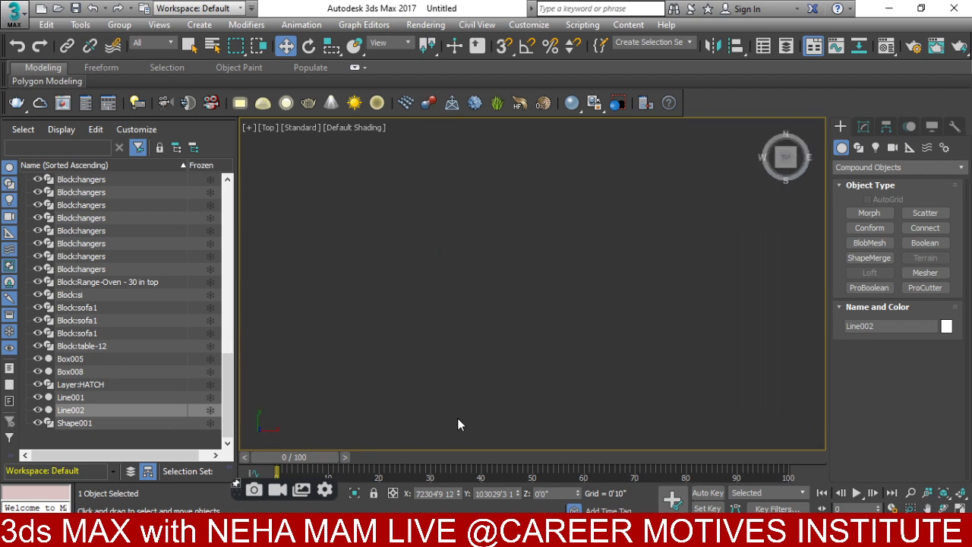
pyautogui.press('z')
pyautogui.keyDown('alt'); pyautogui.moveTo(459, 375); pyautogui.dragTo(515, 440, button='middle'); pyautogui.keyUp('alt')
pyautogui.press('f')
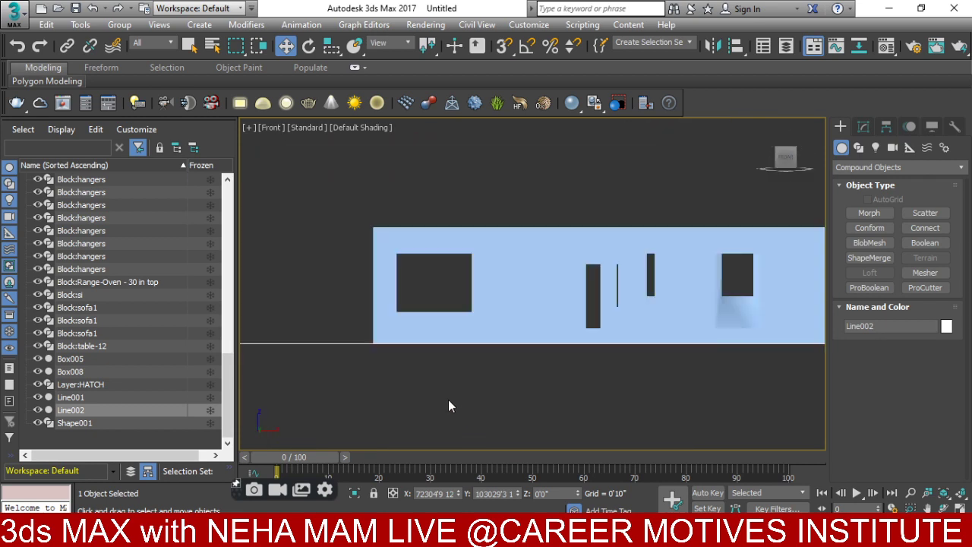
pyautogui.scroll(-5, 448, 406)
pyautogui.moveTo(402, 370); pyautogui.dragTo(403, 318, button='middle')
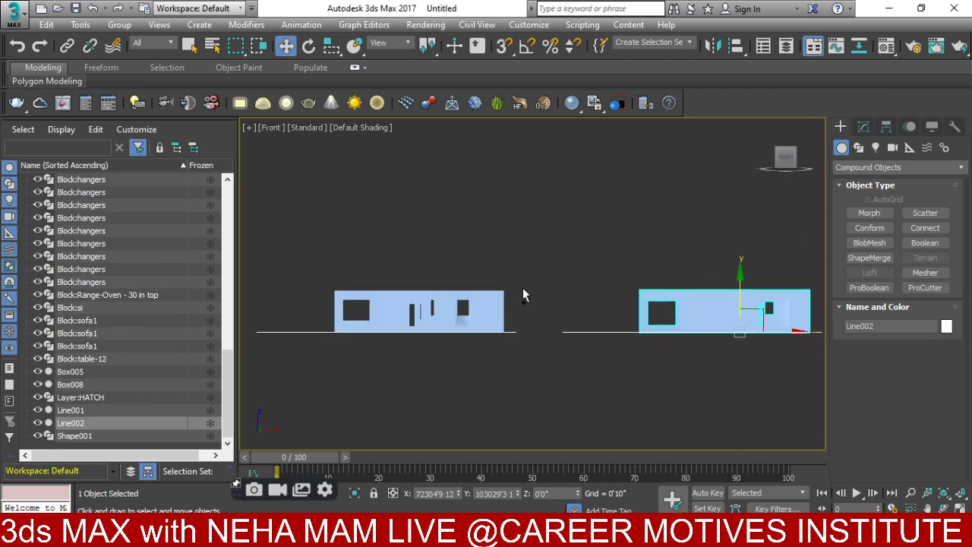
pyautogui.keyDown('ctrl'); pyautogui.click(466, 300); pyautogui.keyUp('ctrl')
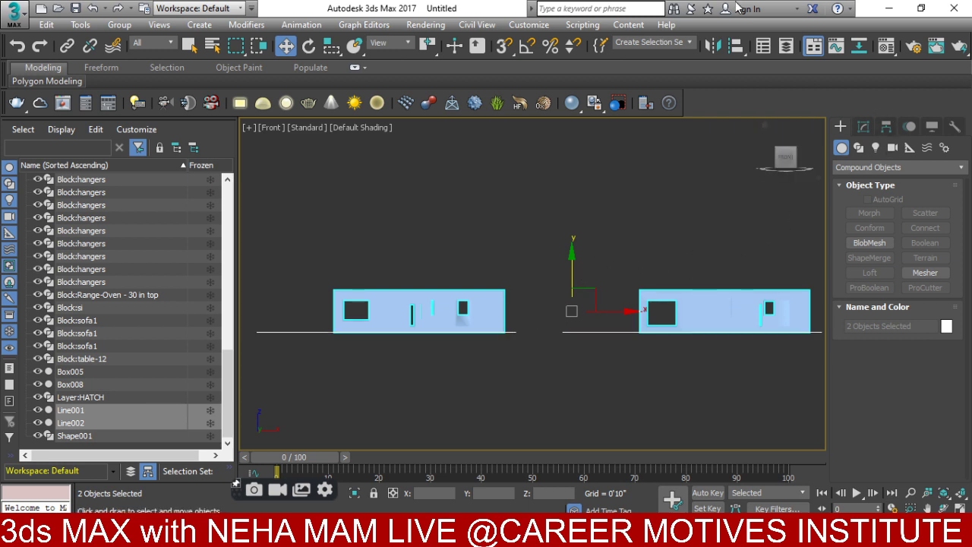
# - Create a new layer named 3D WALLS holding both wall objects
pyautogui.click(787, 47)
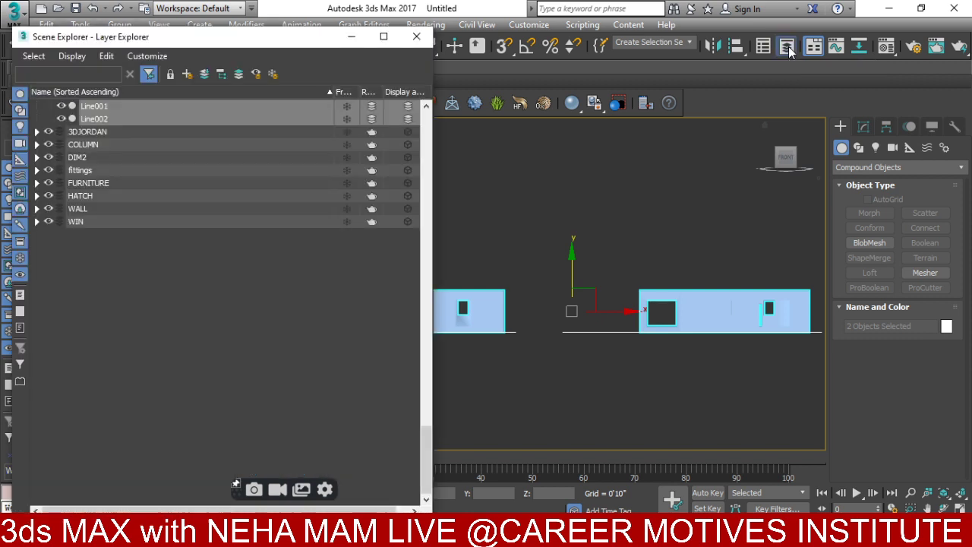
pyautogui.click(186, 74)
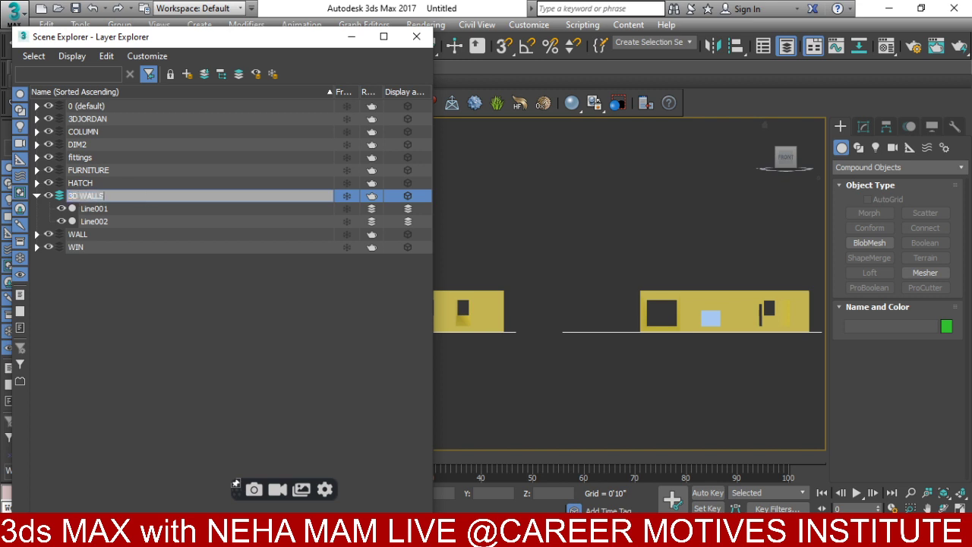
pyautogui.click(50, 195)
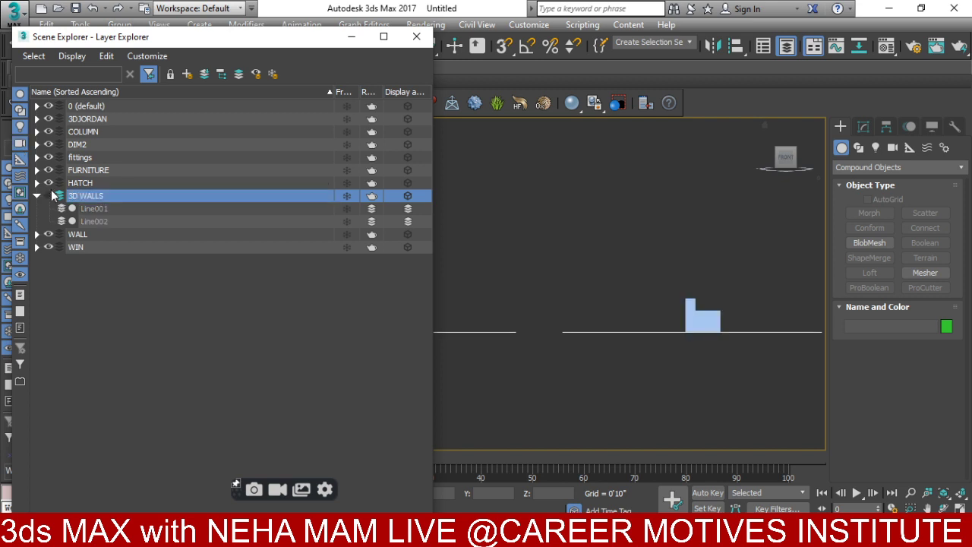
pyautogui.click(36, 195)
pyautogui.click(416, 36)
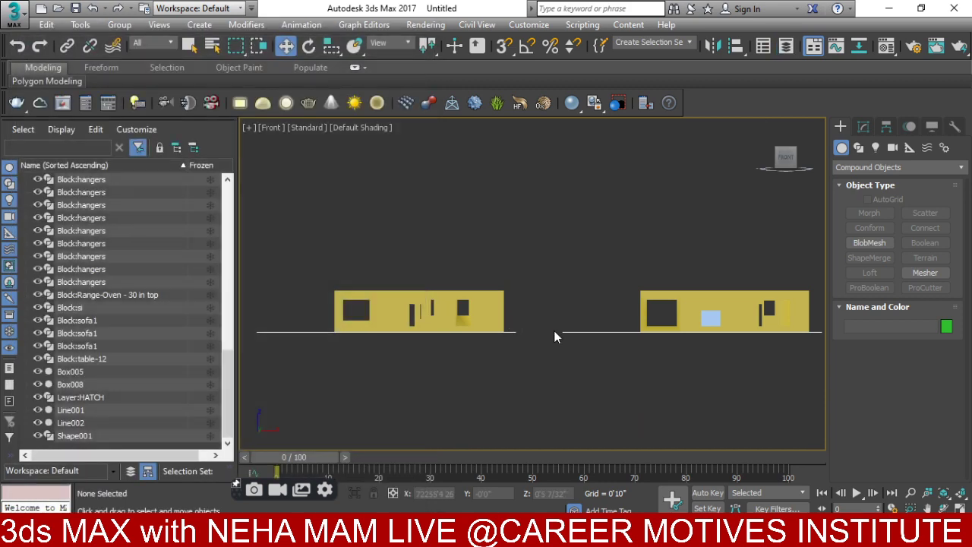
pyautogui.moveTo(554, 330); pyautogui.dragTo(556, 411, button='middle')
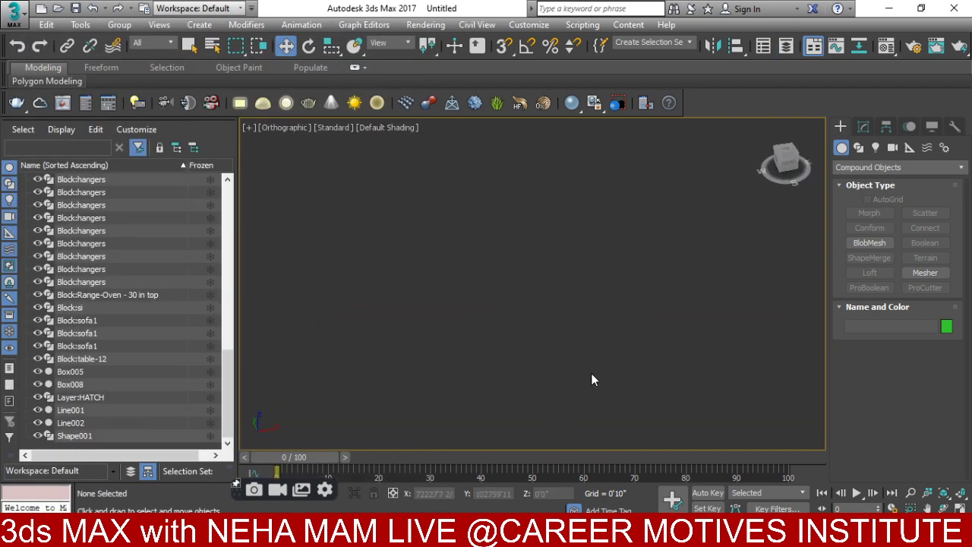
# - Select the blue door box Box008 and check its size parameters
pyautogui.press('z')
pyautogui.scroll(5, 684, 287)
pyautogui.scroll(2, 685, 287)
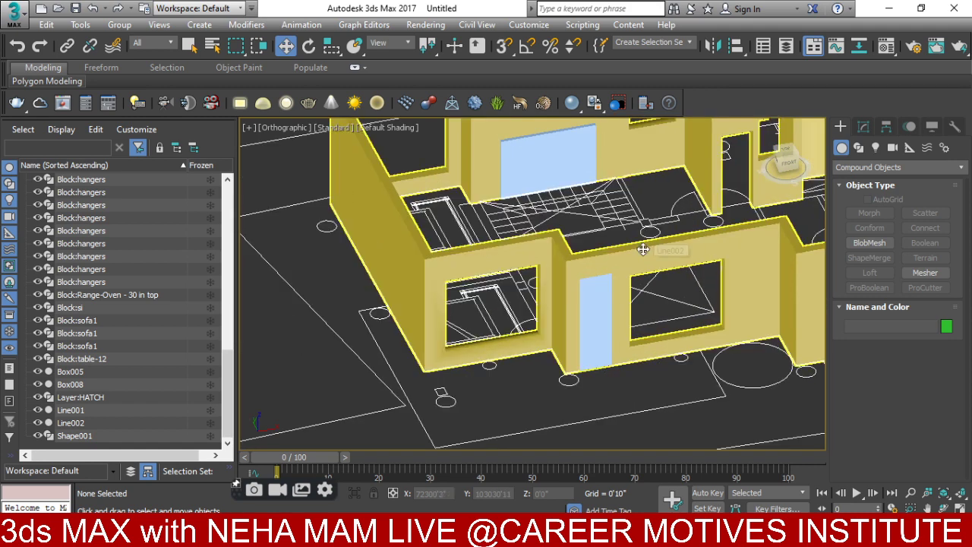
pyautogui.click(643, 249)
pyautogui.press('z')
pyautogui.click(703, 283)
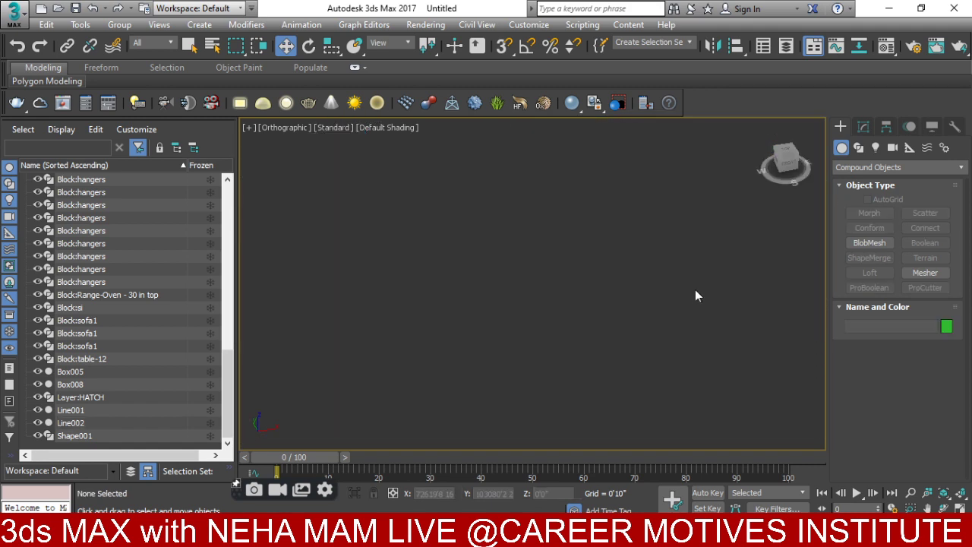
pyautogui.press('z')
pyautogui.scroll(3, 653, 282)
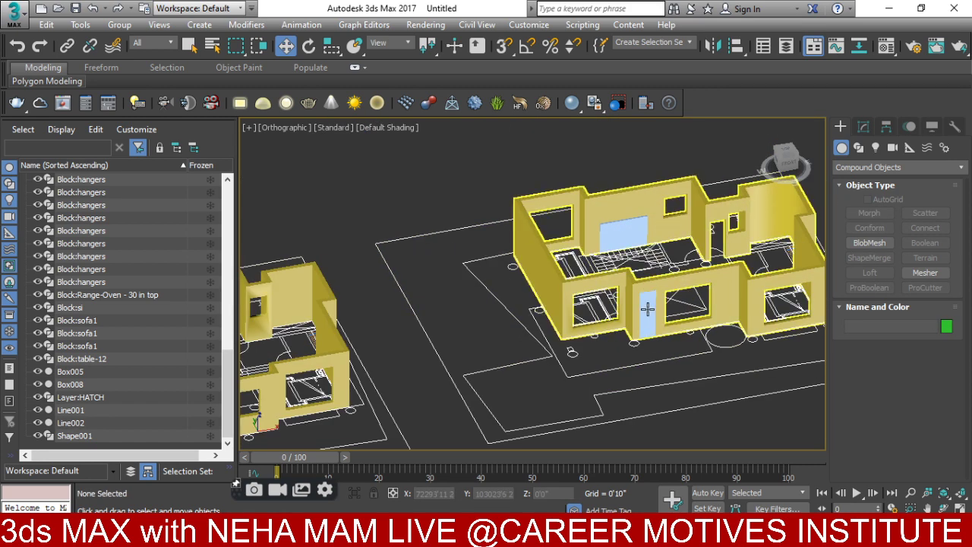
pyautogui.click(646, 309)
pyautogui.press('z')
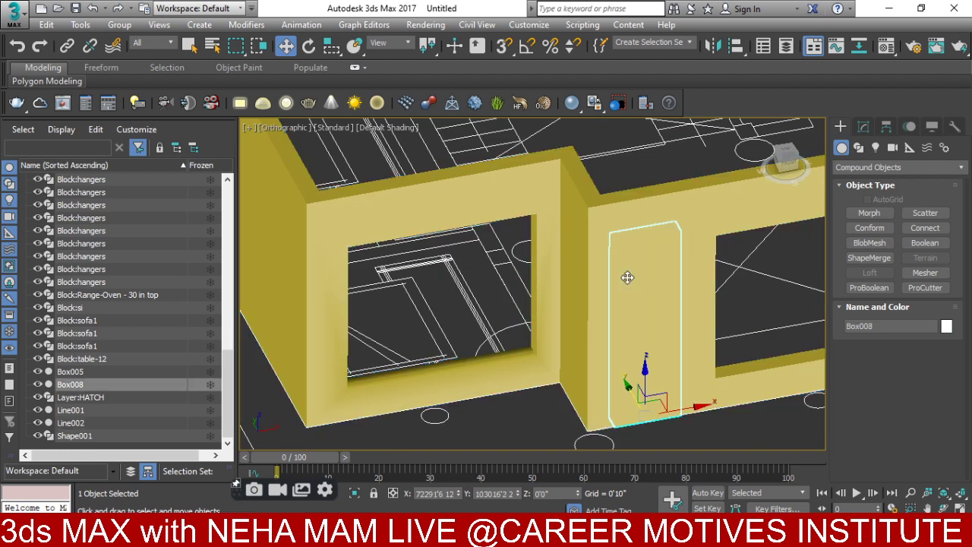
pyautogui.click(863, 126)
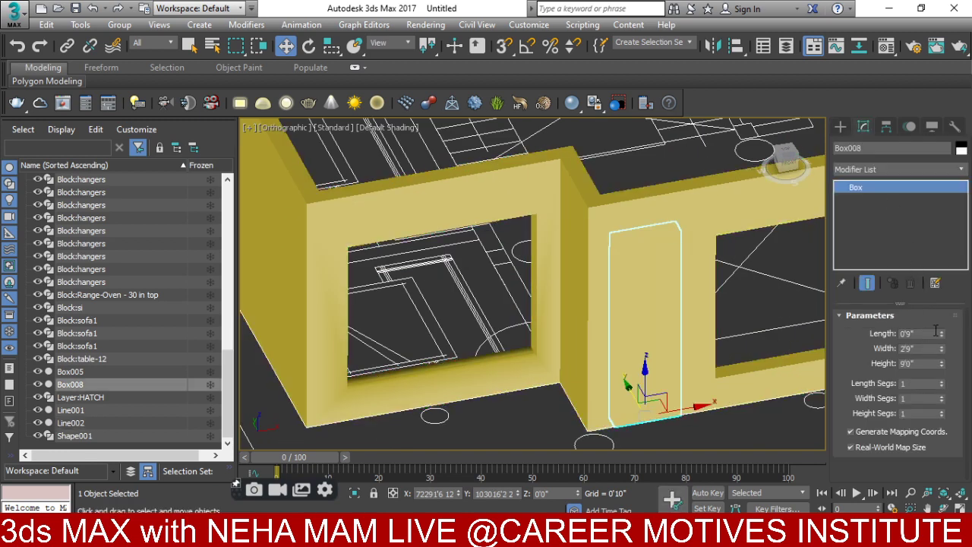
# - Subtract the door box from wall Line002 with ProBoolean Start Picking
pyautogui.click(813, 227)
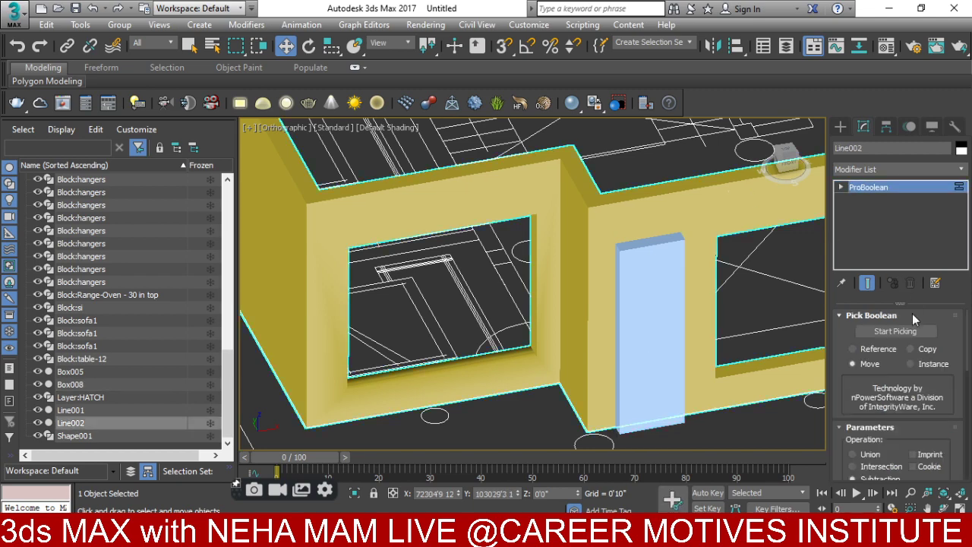
pyautogui.click(663, 308)
pyautogui.scroll(-6, 664, 308)
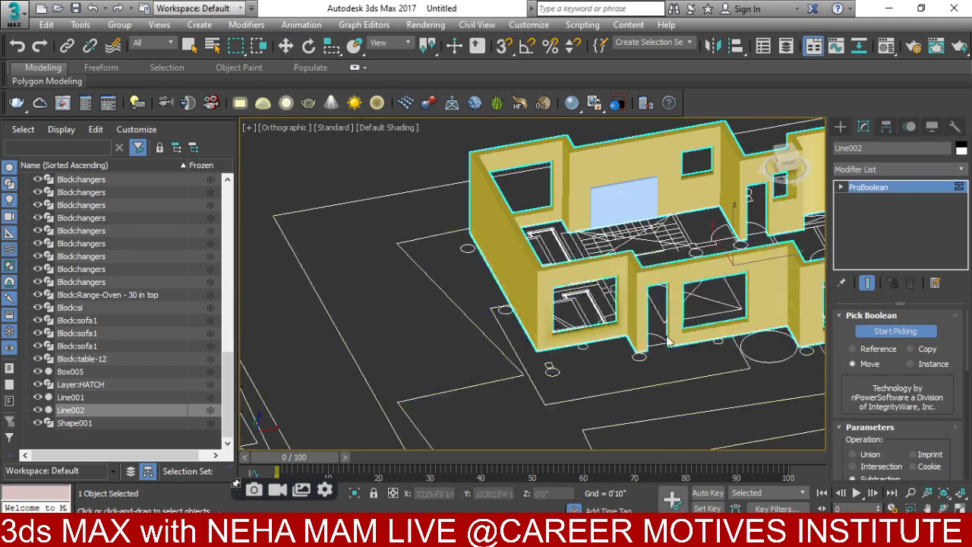
pyautogui.moveTo(568, 372); pyautogui.dragTo(671, 311, button='middle')
pyautogui.scroll(6, 482, 365)
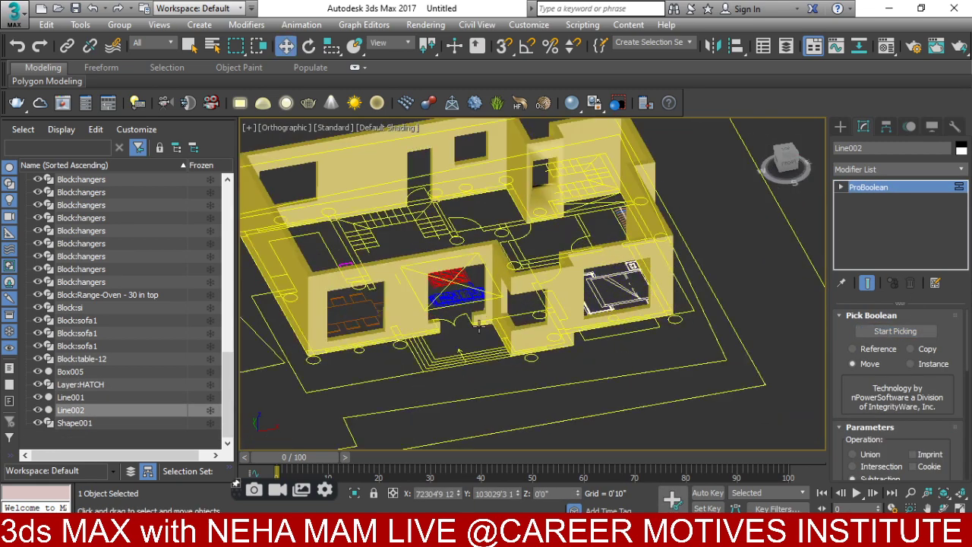
pyautogui.scroll(-6, 482, 365)
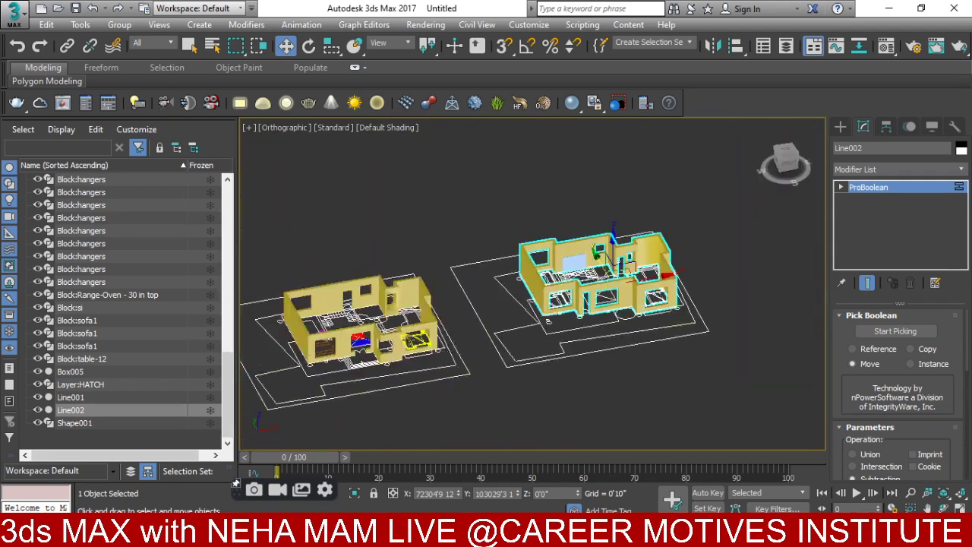
pyautogui.scroll(5, 421, 304)
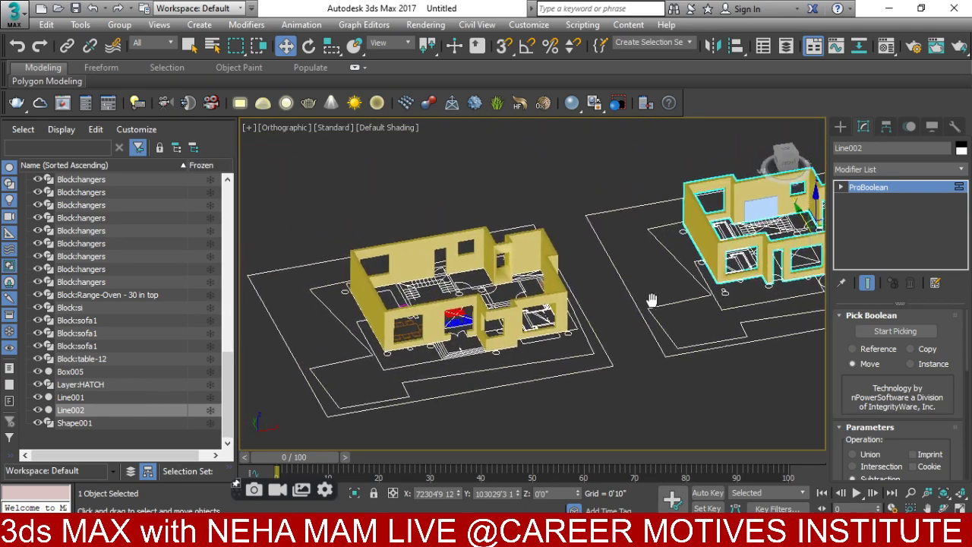
pyautogui.keyDown('alt'); pyautogui.moveTo(486, 315); pyautogui.dragTo(843, 191, button='middle'); pyautogui.keyUp('alt')
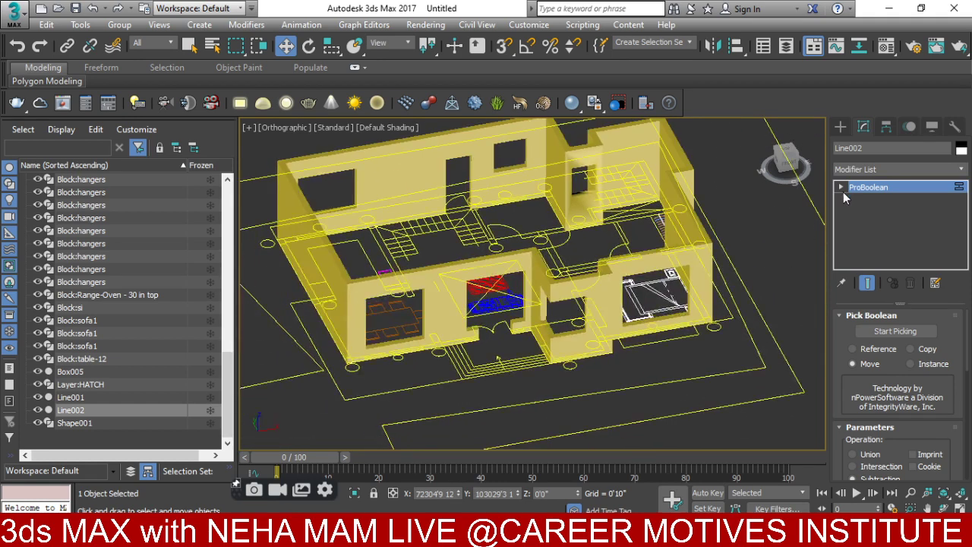
# - Select the floor plan Shape001 and hide all unselected objects
pyautogui.click(840, 127)
pyautogui.click(896, 167)
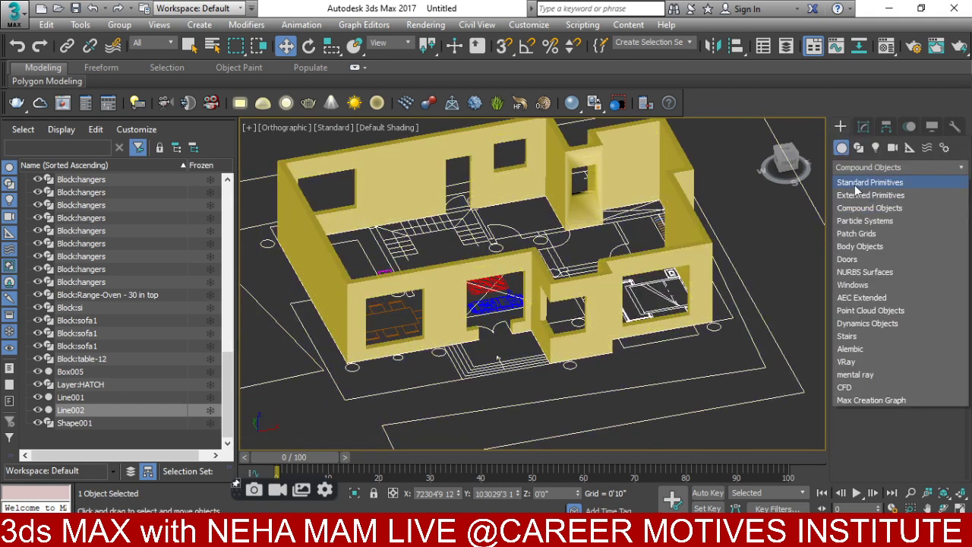
pyautogui.click(866, 172)
pyautogui.scroll(5, 564, 315)
pyautogui.click(416, 317)
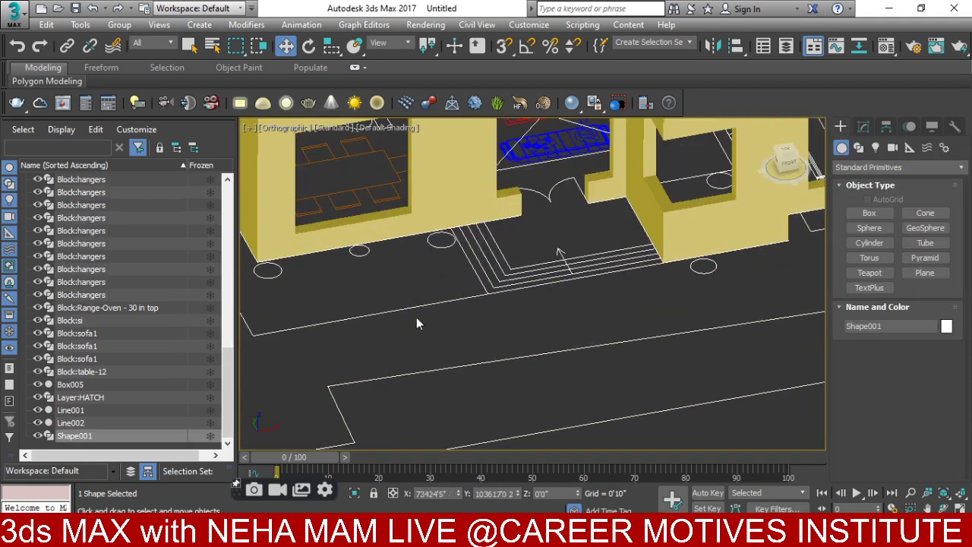
pyautogui.rightClick(412, 302)
pyautogui.click(457, 253)
# - Start a Line in Create > Shapes with the Snaps Toggle on
pyautogui.scroll(-5, 467, 289)
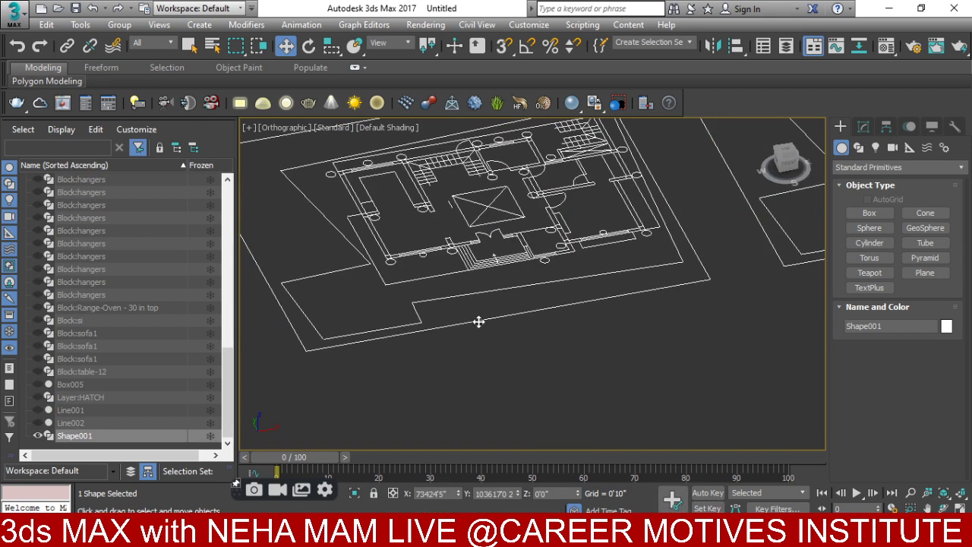
pyautogui.scroll(3, 410, 266)
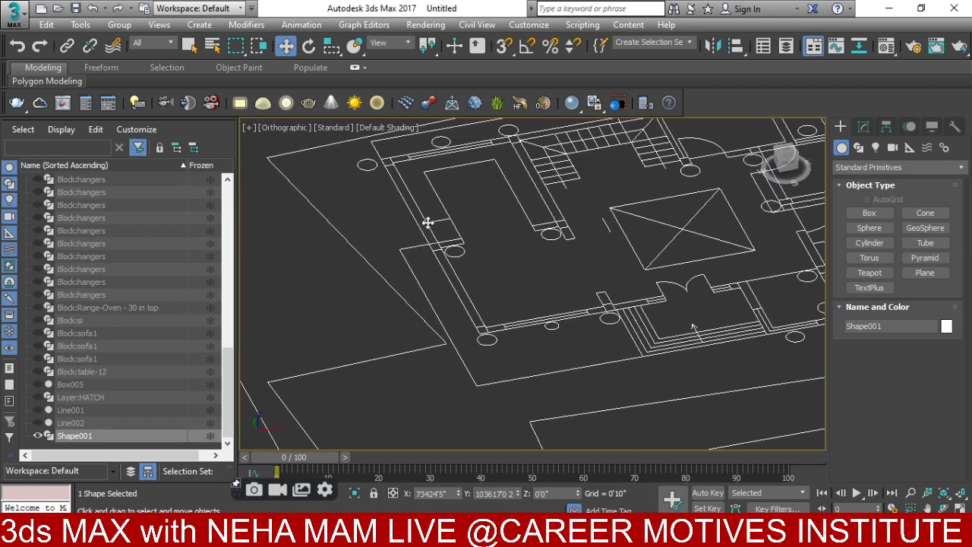
pyautogui.click(922, 166)
pyautogui.click(866, 186)
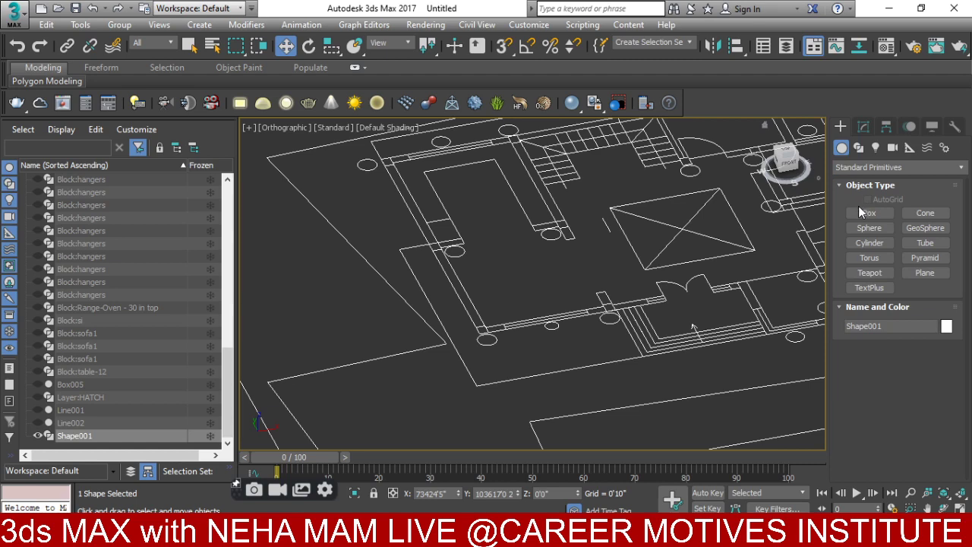
pyautogui.click(856, 150)
pyautogui.click(854, 223)
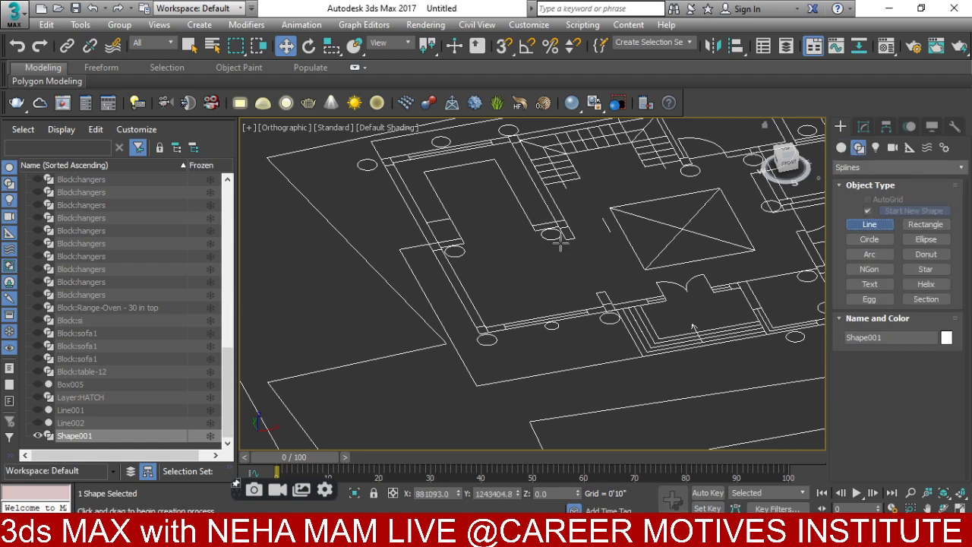
pyautogui.scroll(4, 449, 282)
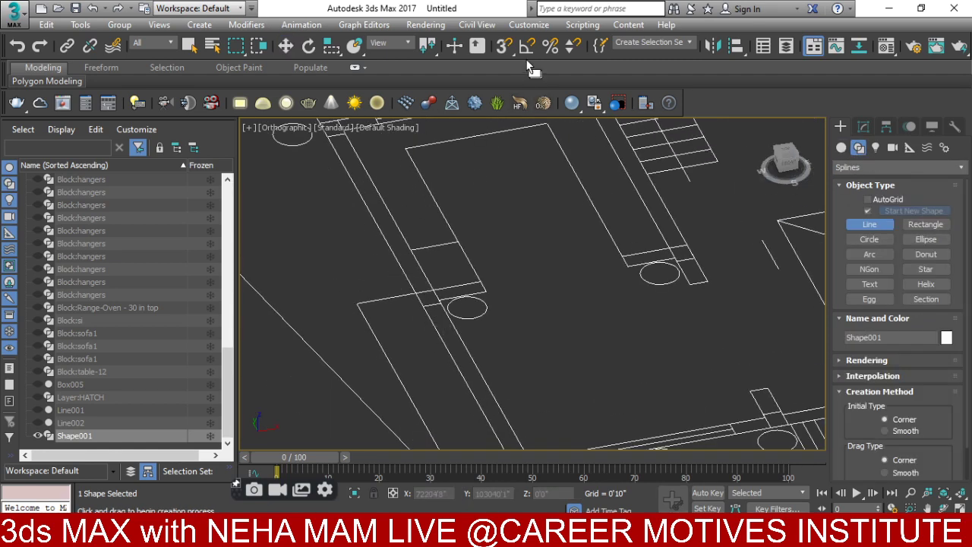
pyautogui.click(503, 47)
# - Trace the slab outline Line003 along the plan corners, closing it at the first vertex
pyautogui.click(357, 303)
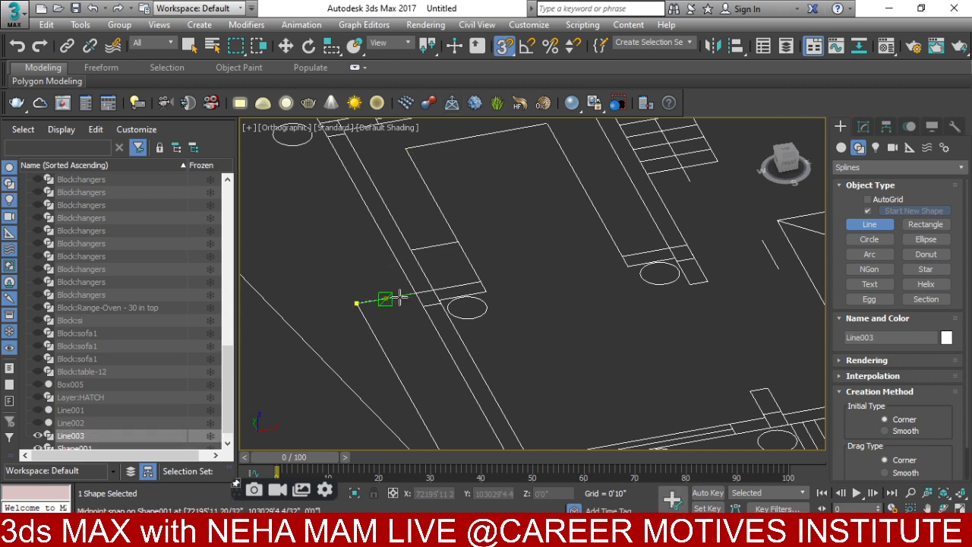
pyautogui.moveTo(403, 296)
pyautogui.mouseDown(button='middle')
pyautogui.moveTo(413, 201)
pyautogui.moveTo(389, 252)
pyautogui.mouseUp(button='middle')
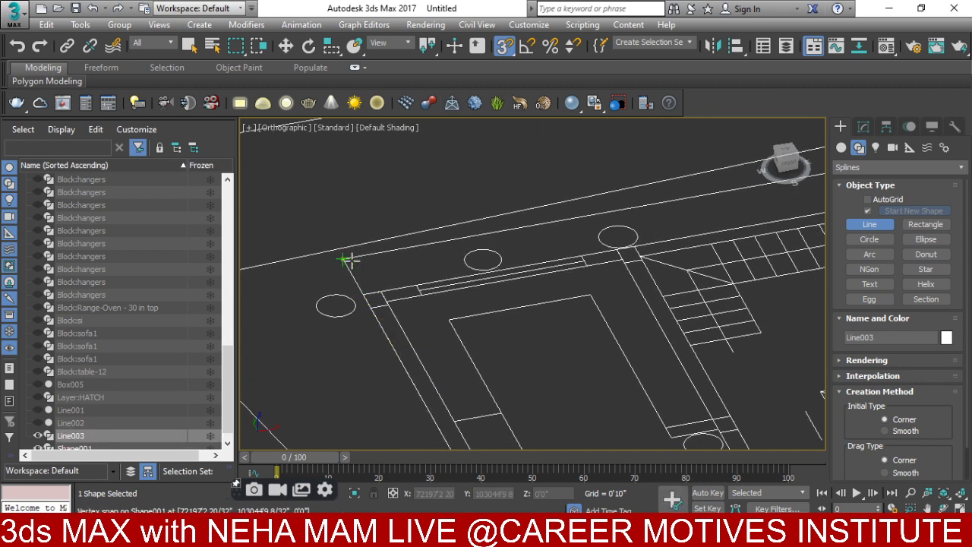
pyautogui.moveTo(776, 232); pyautogui.dragTo(445, 321, button='middle')
pyautogui.moveTo(581, 256); pyautogui.dragTo(231, 304, button='middle')
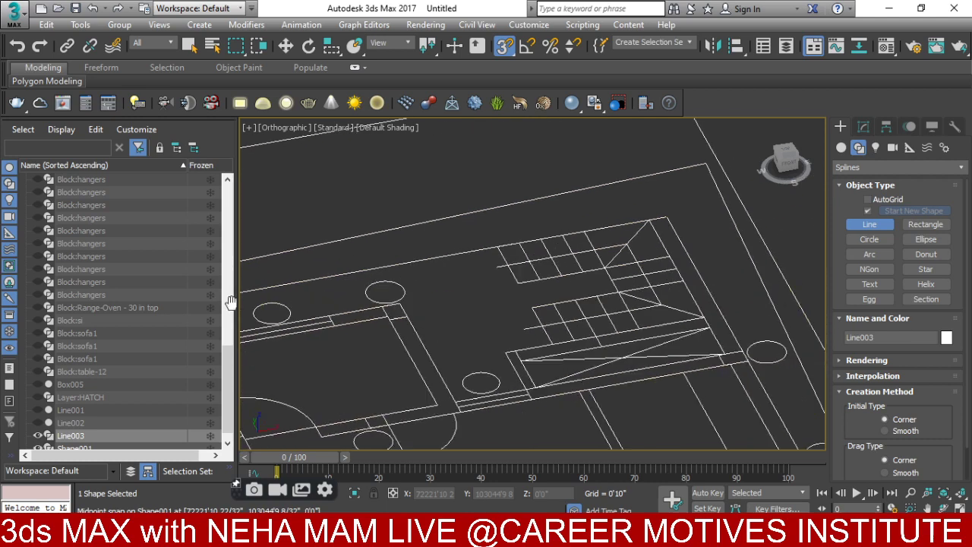
pyautogui.click(666, 219)
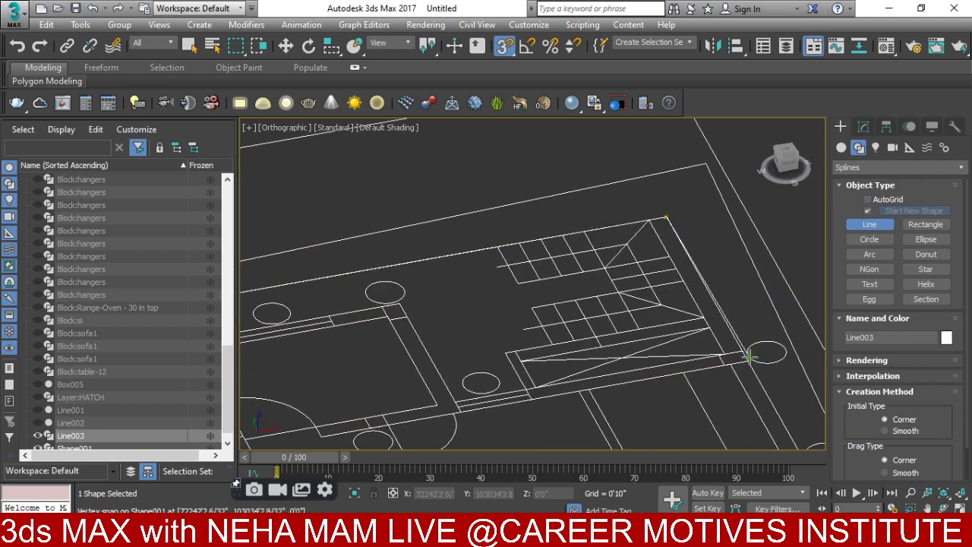
pyautogui.scroll(-2, 745, 366)
pyautogui.moveTo(748, 390); pyautogui.dragTo(705, 295, button='middle')
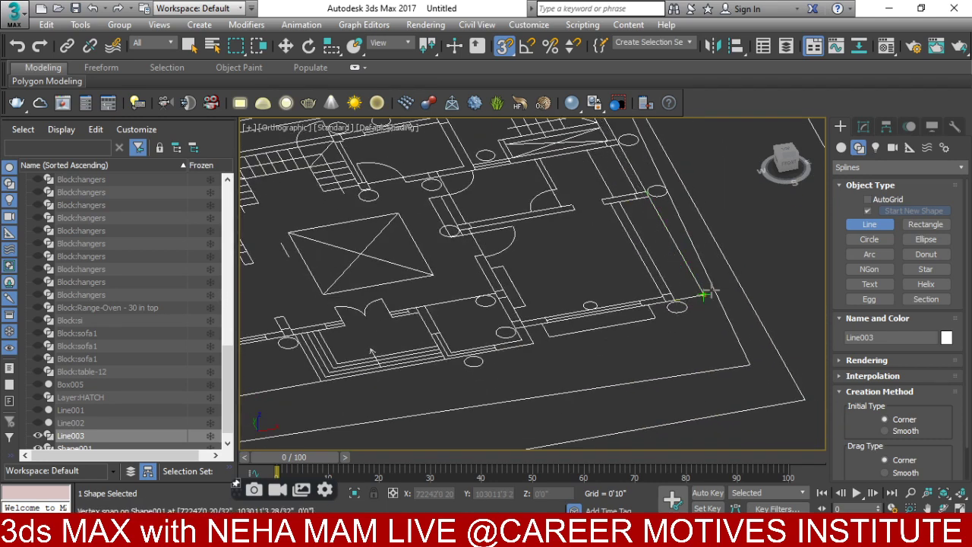
pyautogui.scroll(2, 543, 332)
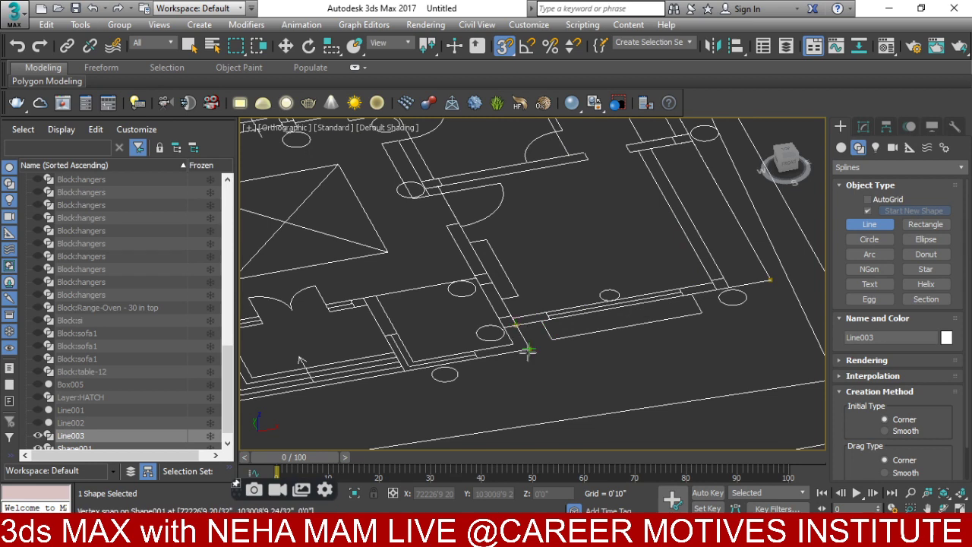
pyautogui.scroll(3, 528, 352)
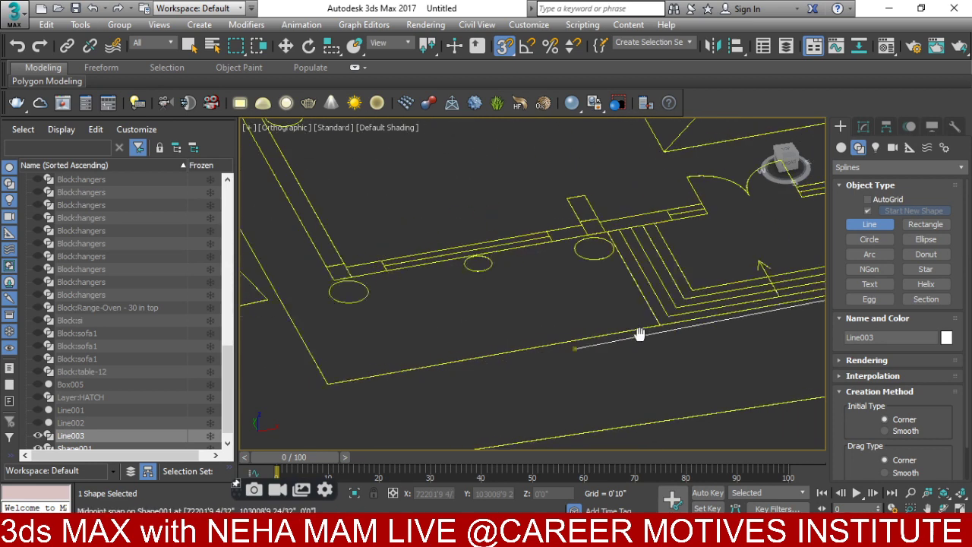
pyautogui.scroll(-3, 569, 349)
pyautogui.scroll(2, 543, 344)
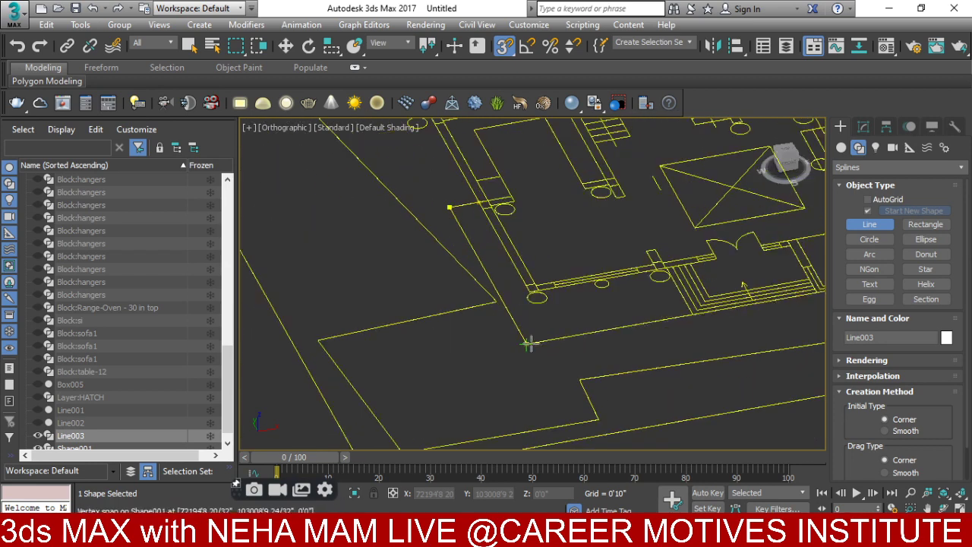
pyautogui.click(450, 207)
pyautogui.click(460, 311)
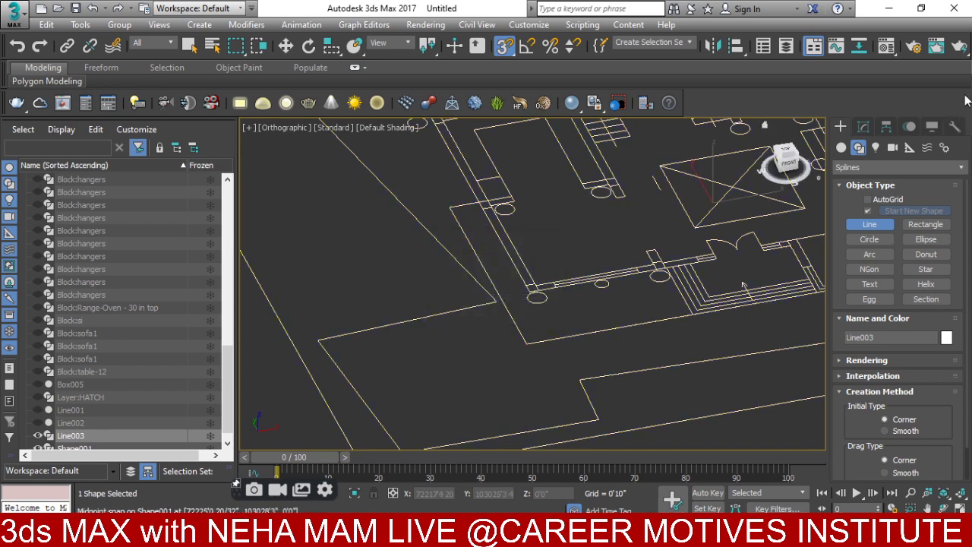
pyautogui.click(862, 129)
# - Extrude Line003 into a 0'6" thick slab
pyautogui.click(861, 167)
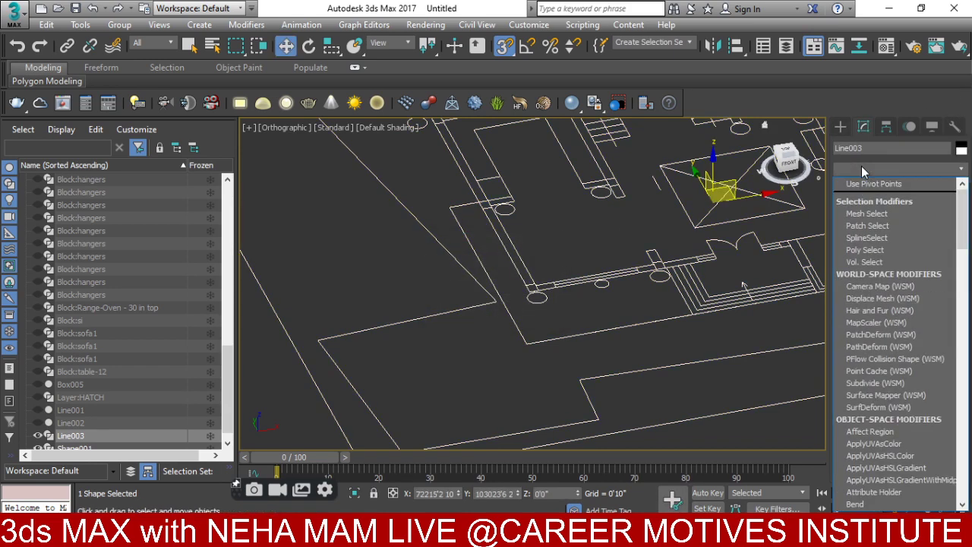
pyautogui.write('ex')
pyautogui.click(860, 184)
pyautogui.scroll(3, 612, 279)
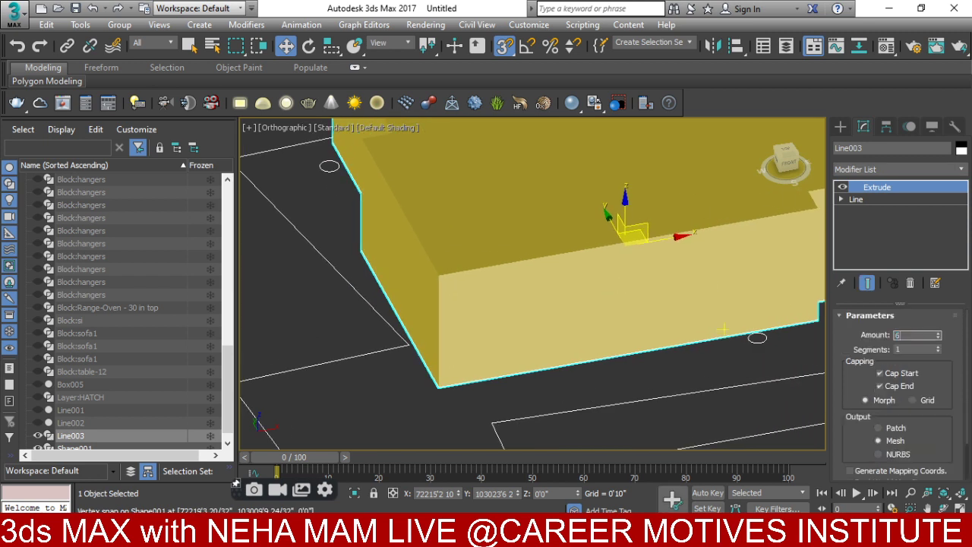
pyautogui.press('Return')
# - Raise the slab to Z 11'0" in the Move Transform Type-In, viewed from the front
pyautogui.moveTo(530, 274); pyautogui.dragTo(509, 311, button='middle')
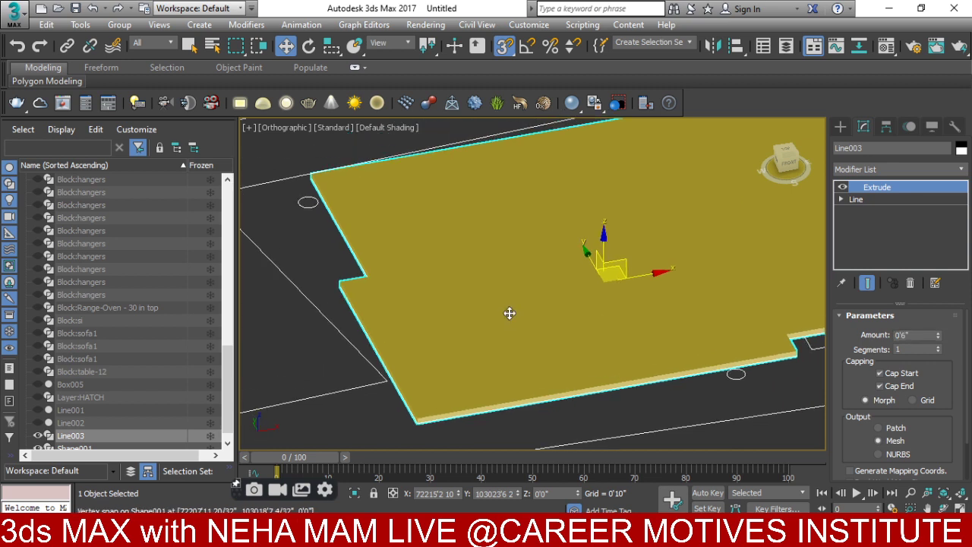
pyautogui.press('f')
pyautogui.press('r')
pyautogui.press('z')
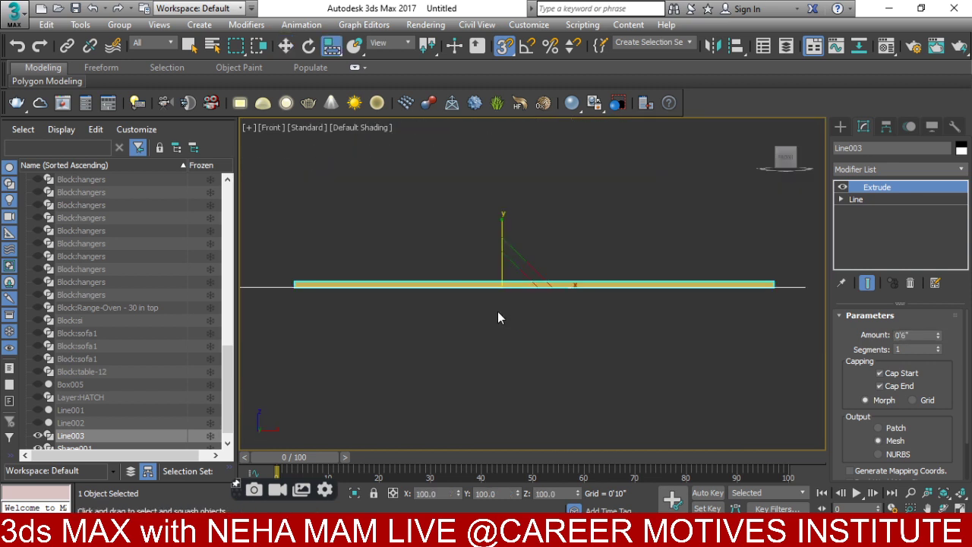
pyautogui.scroll(2, 486, 293)
pyautogui.rightClick(593, 213)
pyautogui.click(589, 229)
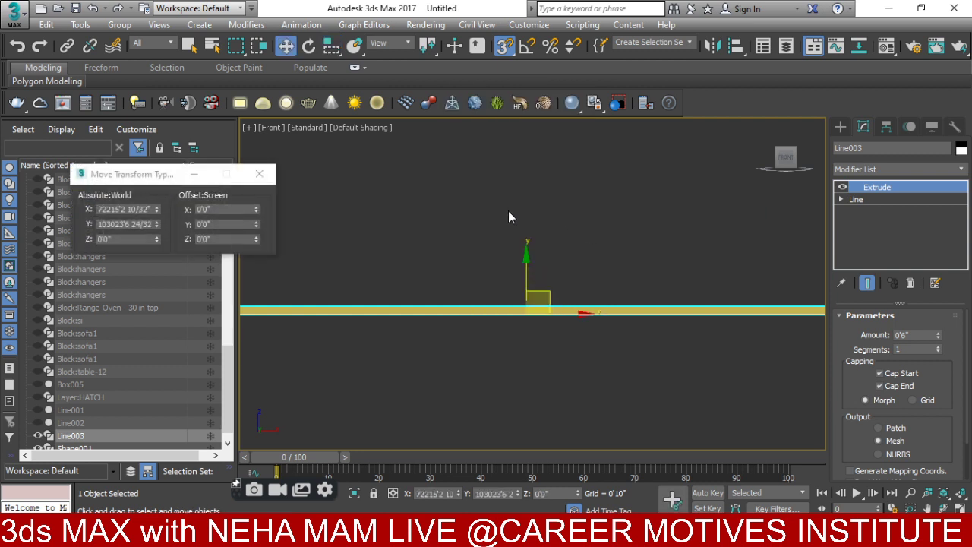
pyautogui.click(217, 223)
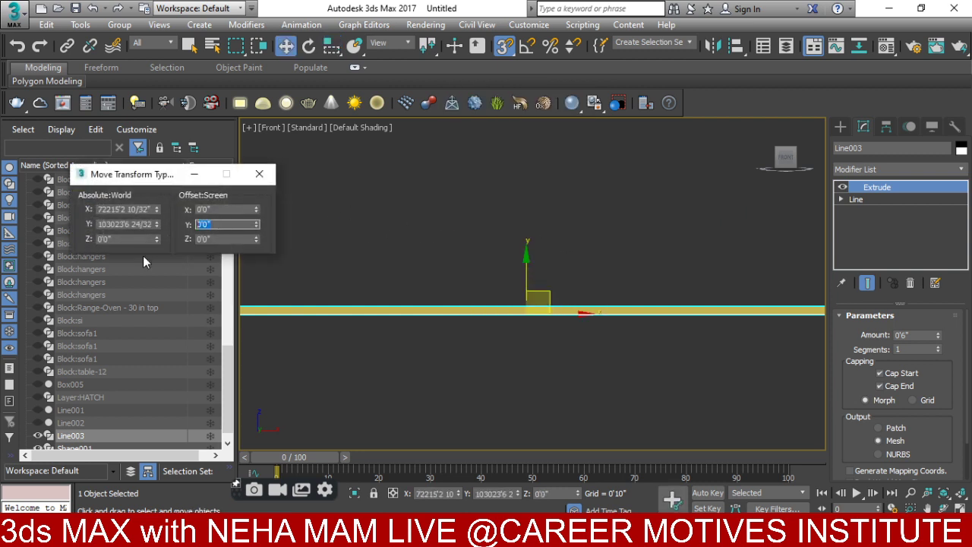
pyautogui.write('10')
pyautogui.press('Return')
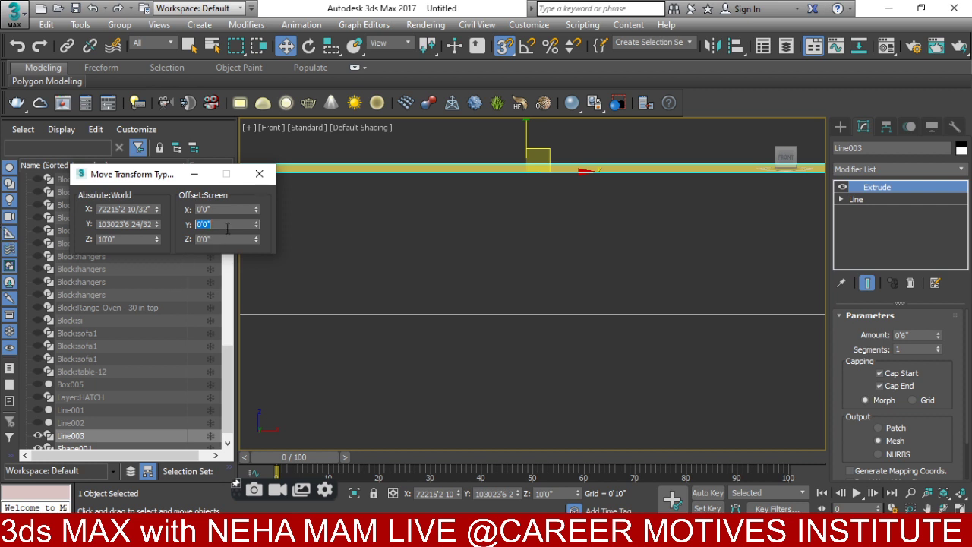
pyautogui.write('1')
pyautogui.press('Return')
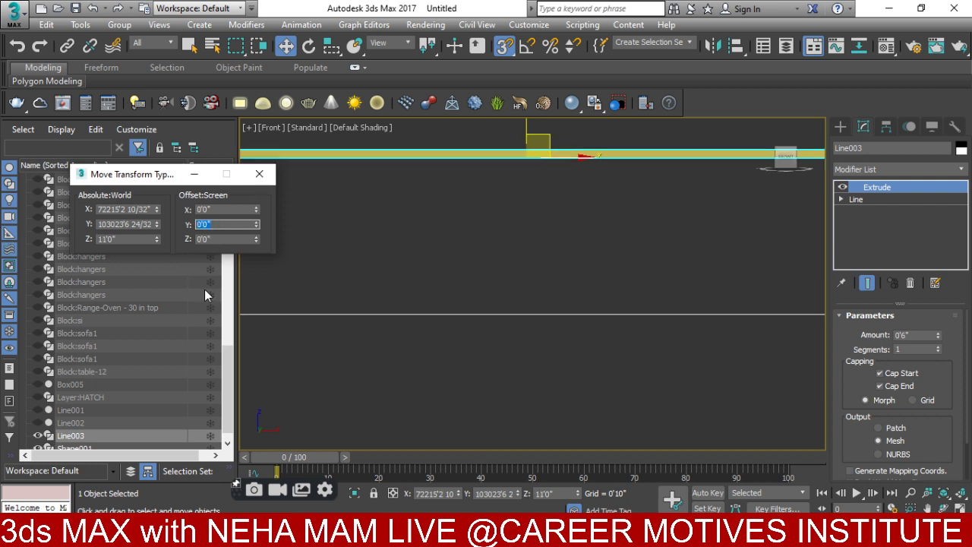
pyautogui.click(260, 175)
# - Show the whole floor plan from the top view
pyautogui.scroll(-3, 264, 182)
pyautogui.moveTo(519, 247); pyautogui.dragTo(382, 287, button='middle')
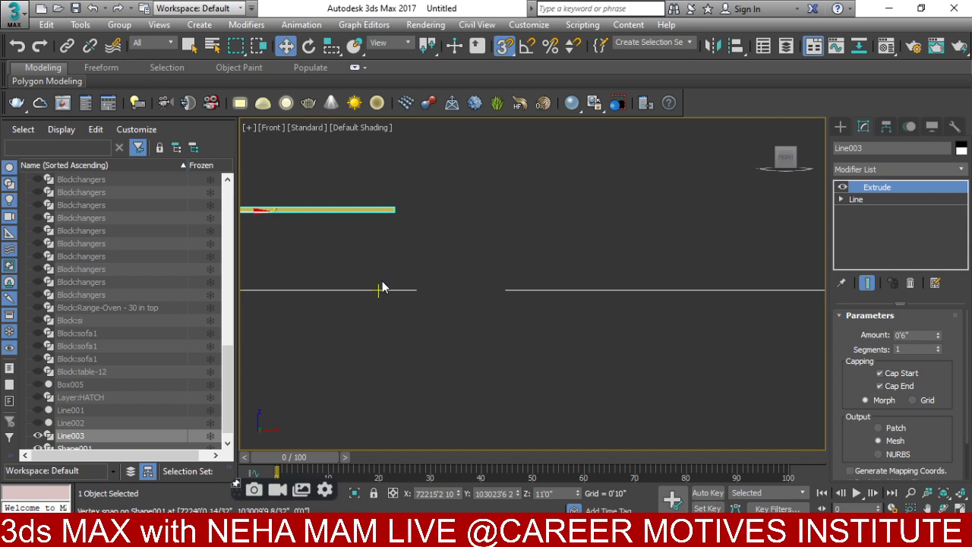
pyautogui.press('t')
pyautogui.scroll(-3, 382, 284)
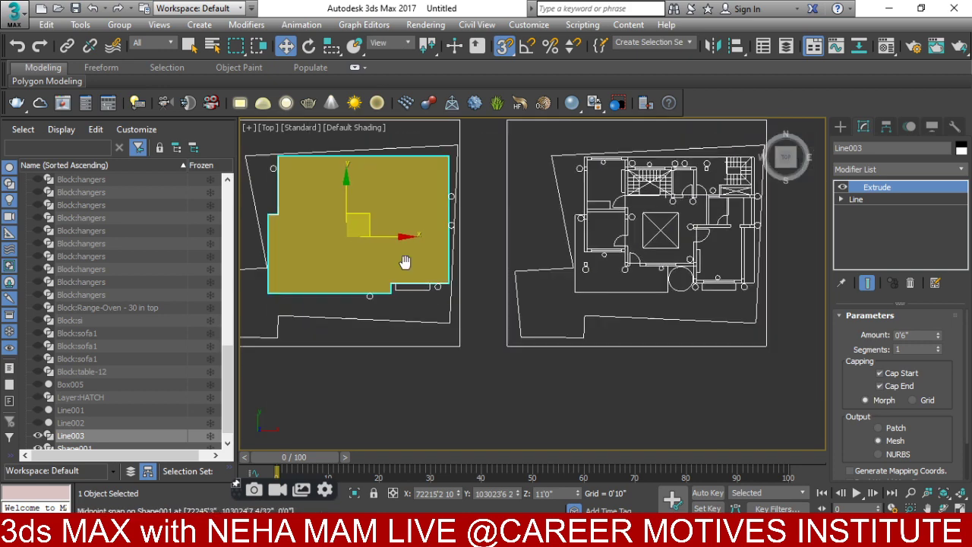
# - Start a new Line and place its first point on the right-hand plan's boundary
pyautogui.click(840, 127)
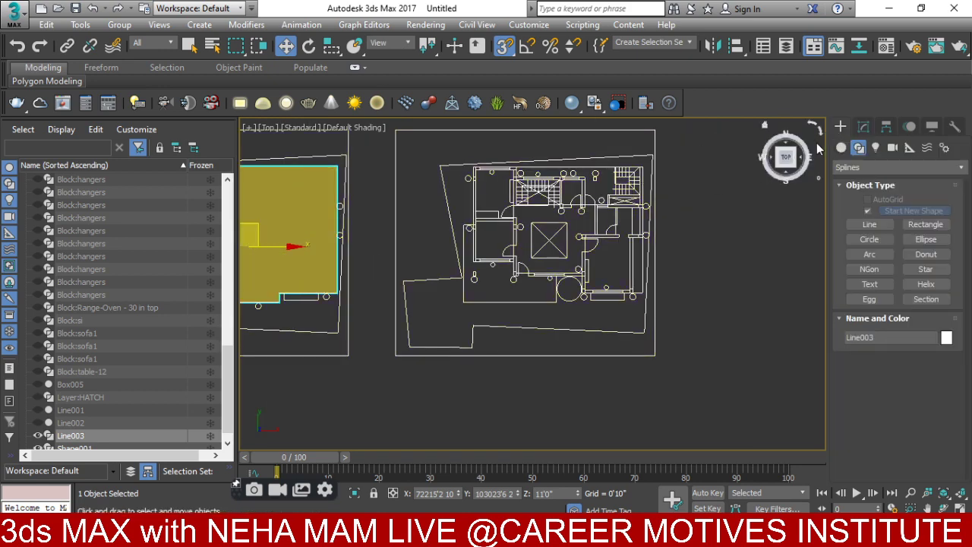
pyautogui.click(867, 224)
pyautogui.scroll(2, 484, 270)
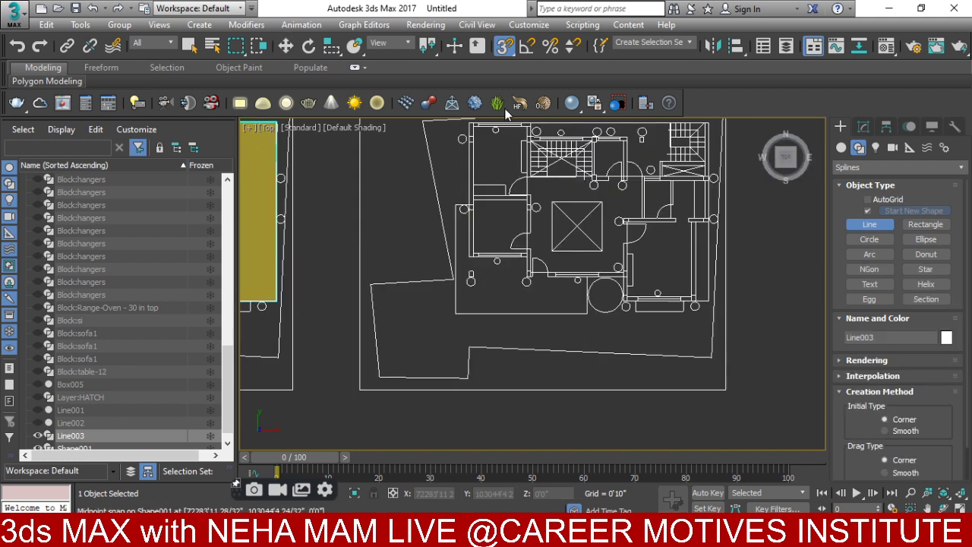
pyautogui.scroll(1, 453, 312)
pyautogui.click(451, 307)
pyautogui.scroll(2, 460, 289)
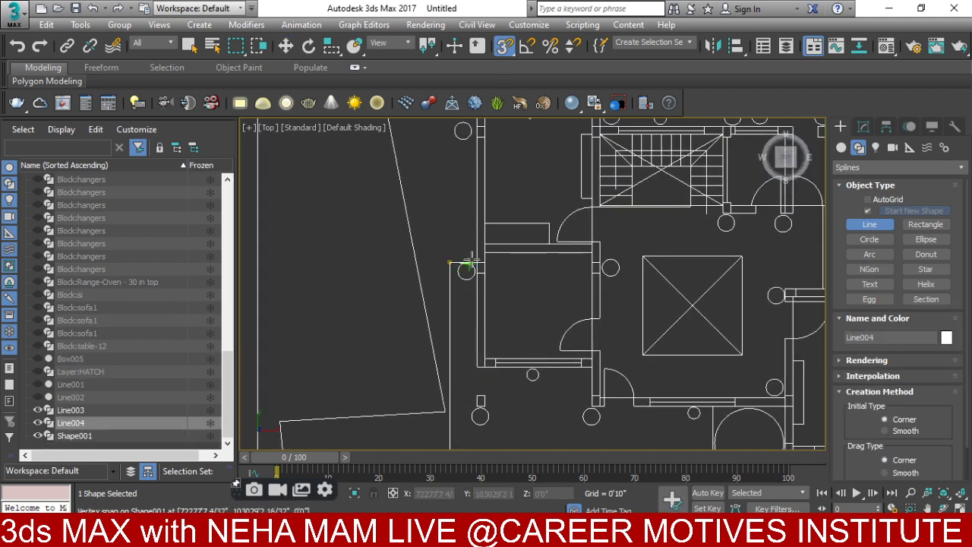
pyautogui.scroll(-3, 491, 180)
pyautogui.moveTo(491, 181); pyautogui.dragTo(486, 311, button='middle')
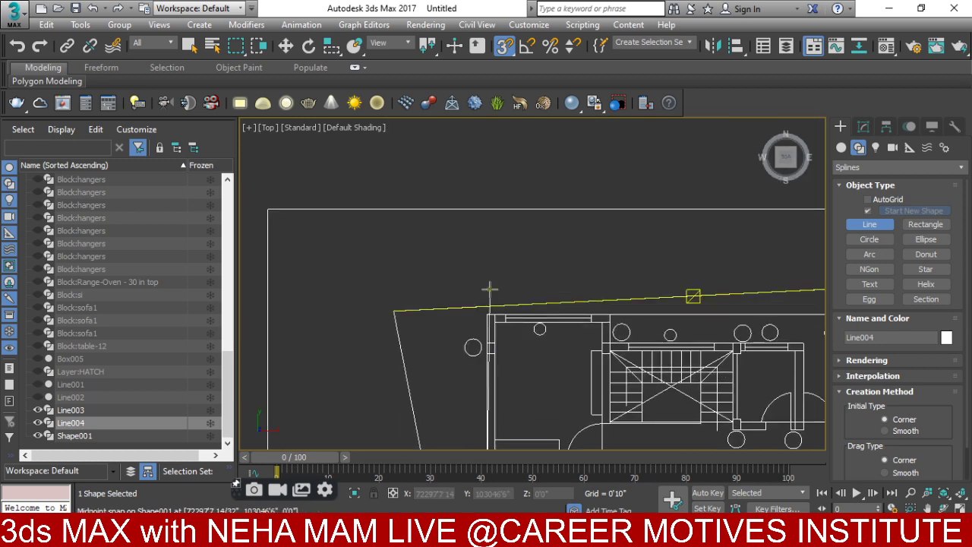
pyautogui.scroll(3, 487, 311)
pyautogui.moveTo(678, 329); pyautogui.dragTo(316, 319, button='middle')
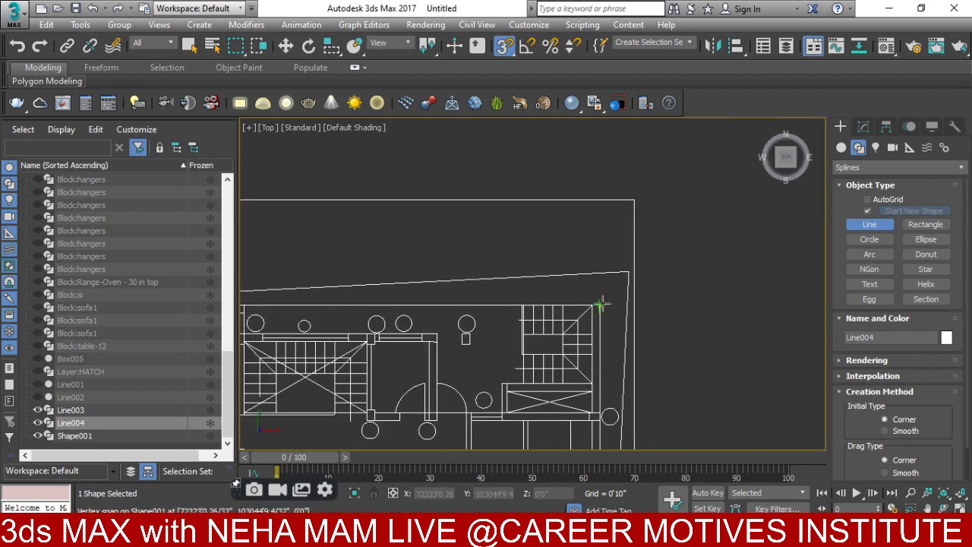
pyautogui.moveTo(600, 414); pyautogui.dragTo(557, 305, button='middle')
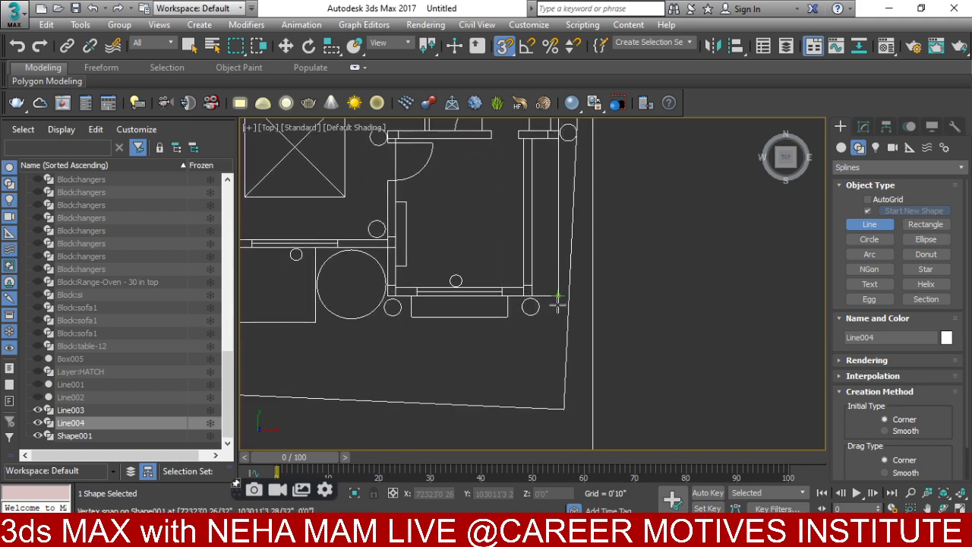
# - Snap the remaining perimeter corners and close outline Line004 at its first vertex
pyautogui.click(557, 297)
pyautogui.scroll(3, 499, 298)
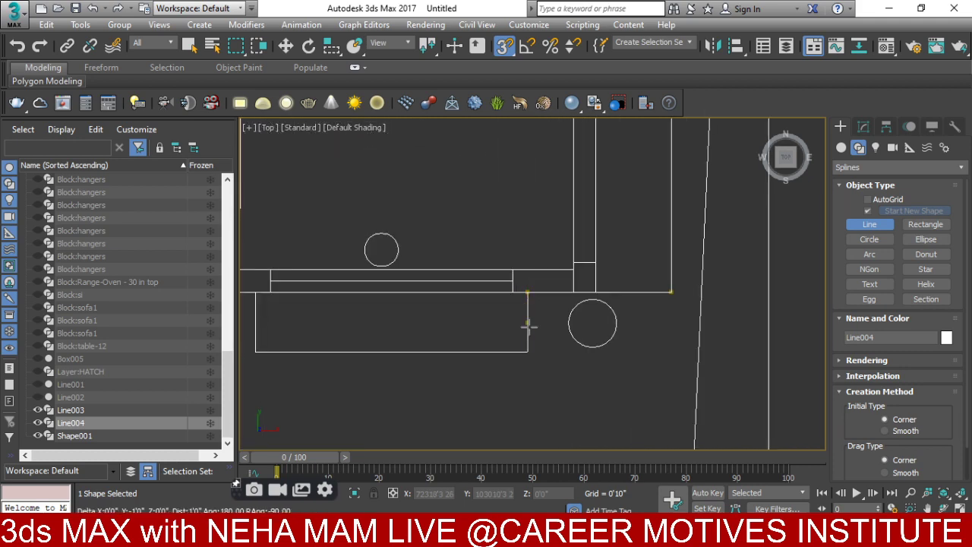
pyautogui.click(529, 351)
pyautogui.moveTo(256, 352); pyautogui.dragTo(529, 343, button='middle')
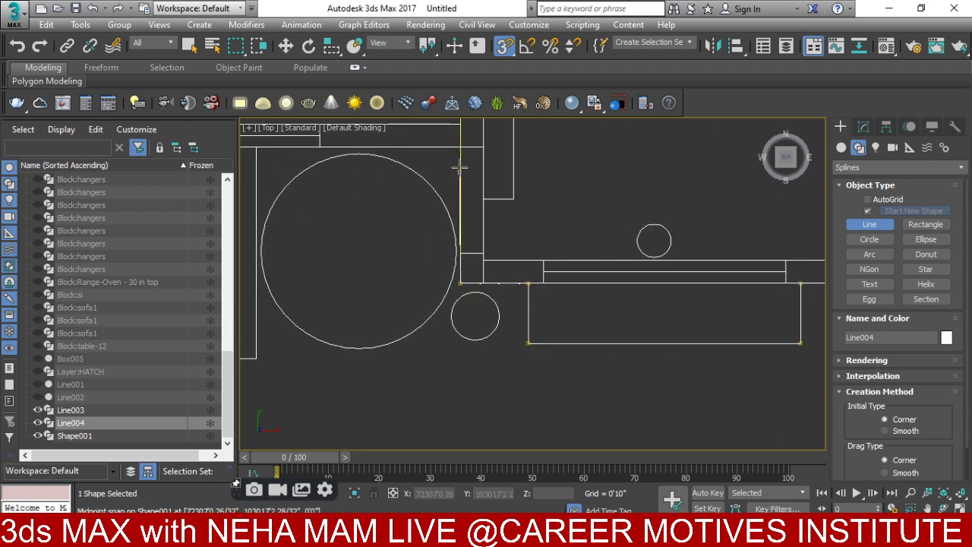
pyautogui.moveTo(419, 166); pyautogui.dragTo(627, 273, button='middle')
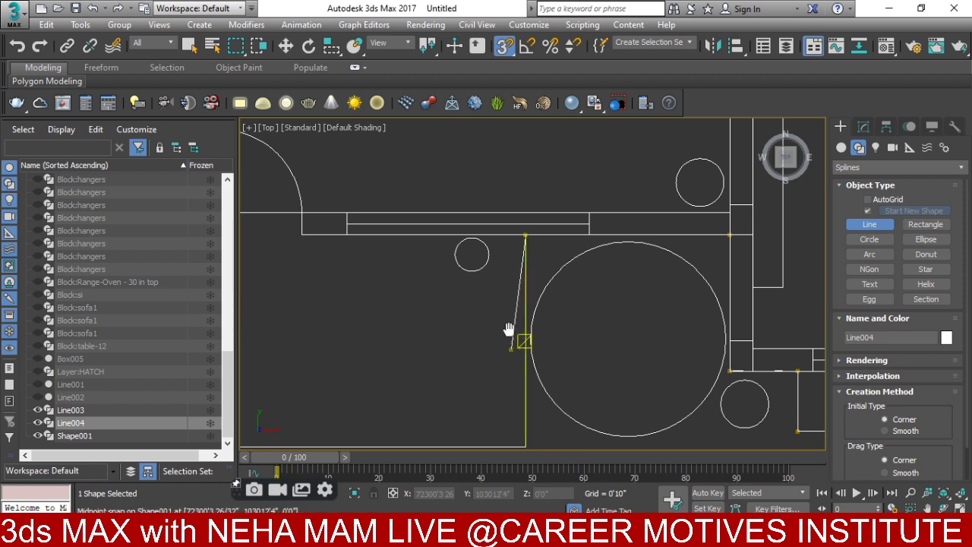
pyautogui.moveTo(521, 336); pyautogui.dragTo(548, 288, button='middle')
pyautogui.scroll(-5, 535, 296)
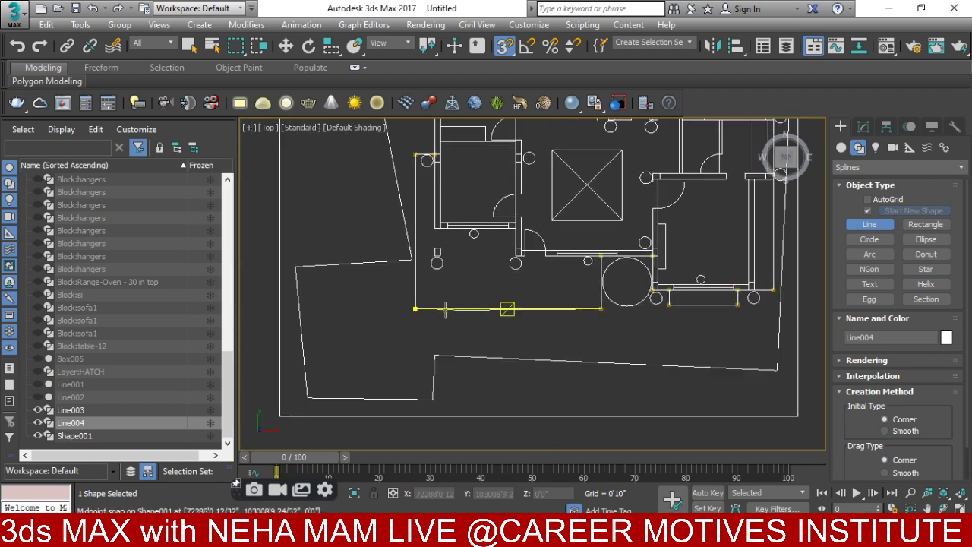
pyautogui.click(415, 309)
pyautogui.click(465, 309)
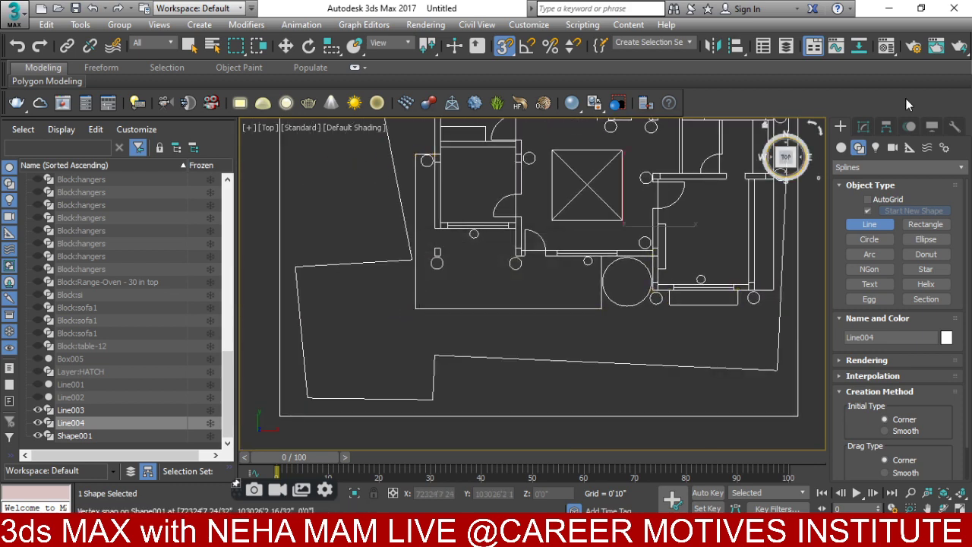
pyautogui.click(863, 126)
# - Extrude Line004 by 0'6"
pyautogui.click(860, 165)
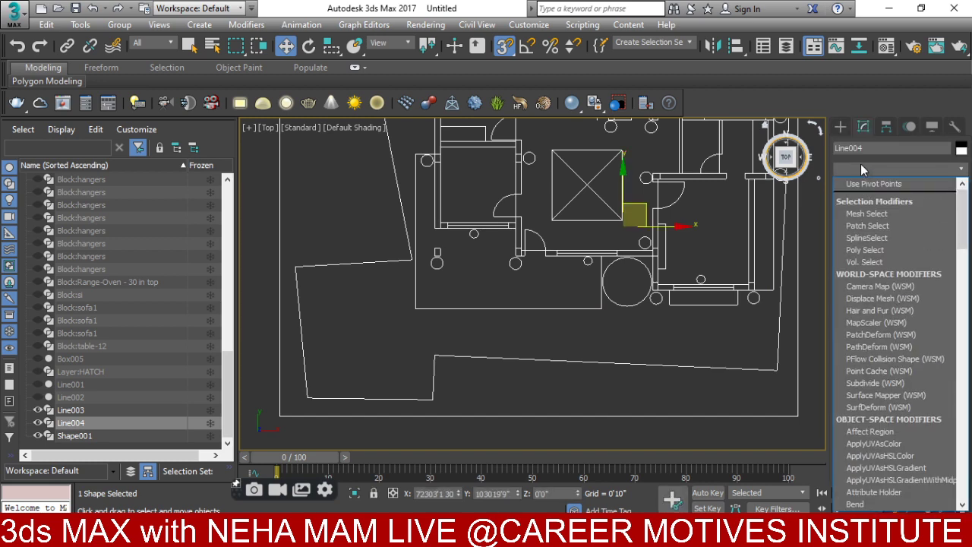
pyautogui.write('ex')
pyautogui.click(860, 186)
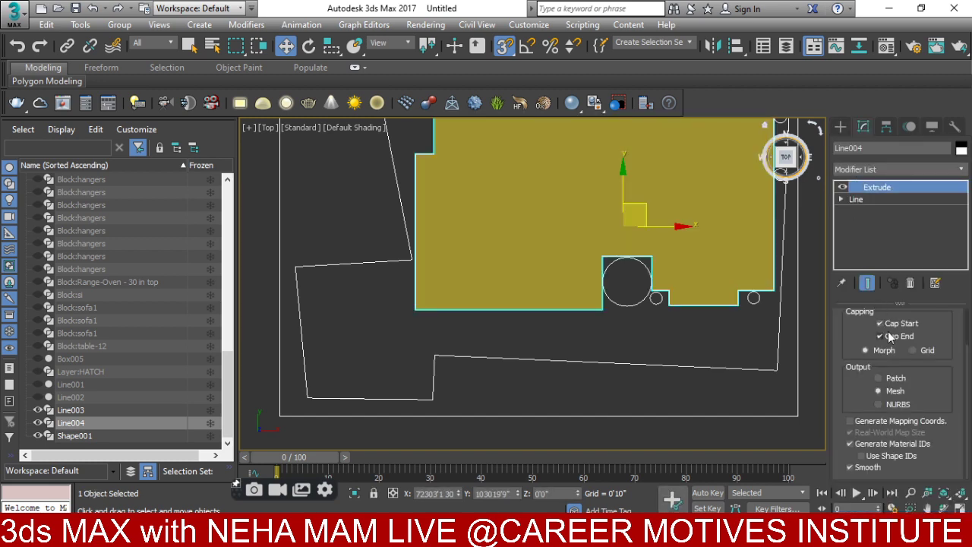
pyautogui.scroll(2, 960, 331)
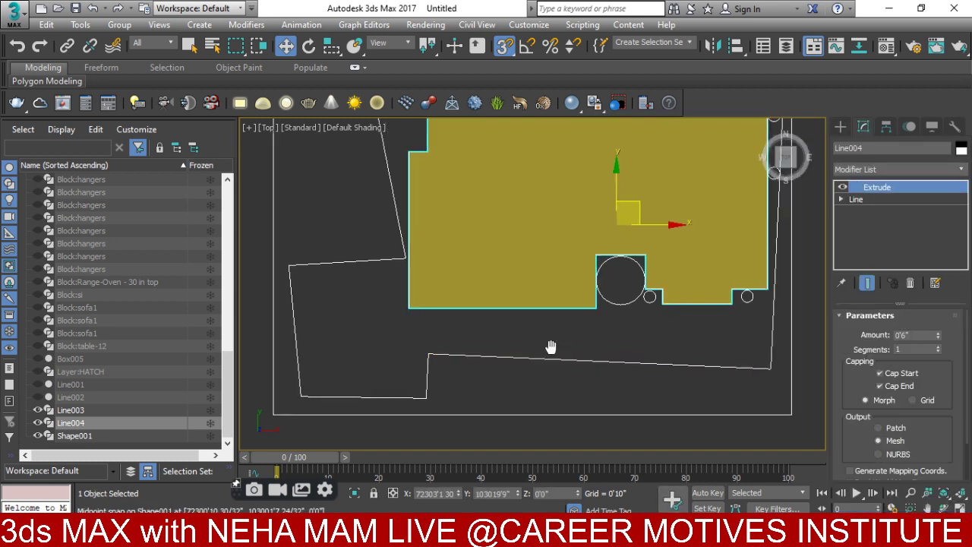
# - Raise the new slab 11' in the front view via Move Transform Type-In
pyautogui.press('f')
pyautogui.rightClick(525, 259)
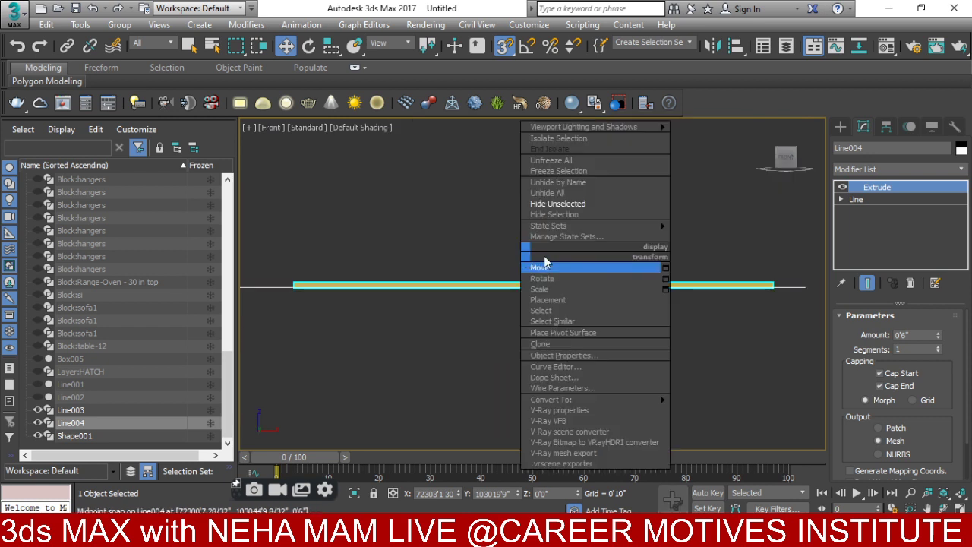
pyautogui.click(666, 269)
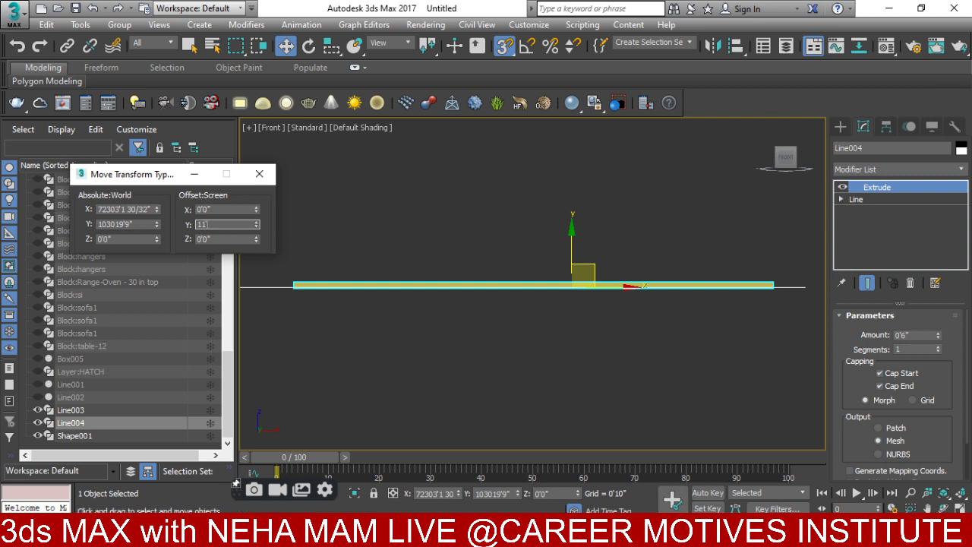
pyautogui.write("11'")
pyautogui.press('Return')
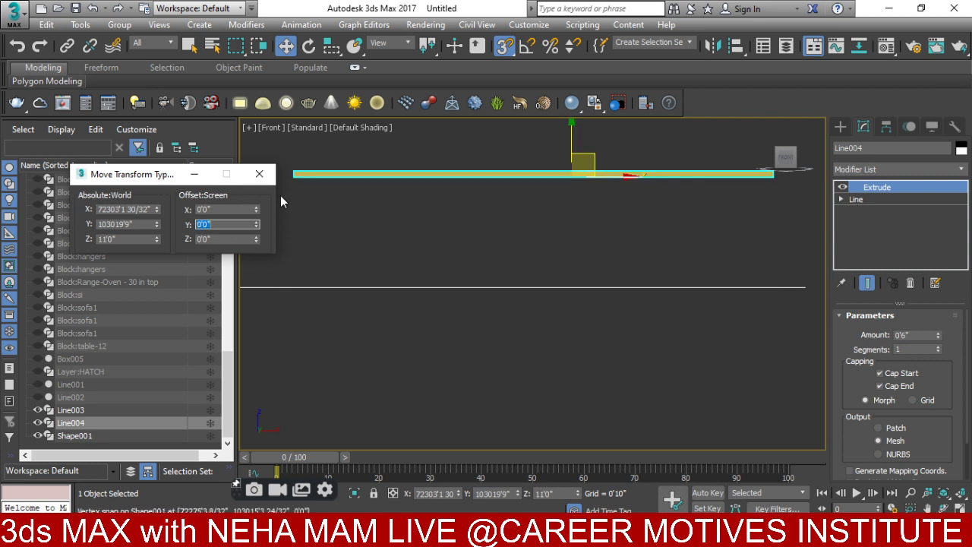
pyautogui.click(259, 174)
# - Select both slabs, Line003 and Line004, in the front view
pyautogui.scroll(-3, 419, 310)
pyautogui.scroll(4, 646, 347)
pyautogui.moveTo(647, 347); pyautogui.dragTo(560, 382, button='middle')
pyautogui.scroll(2, 555, 275)
pyautogui.scroll(-3, 517, 304)
pyautogui.moveTo(377, 313); pyautogui.dragTo(488, 285, button='middle')
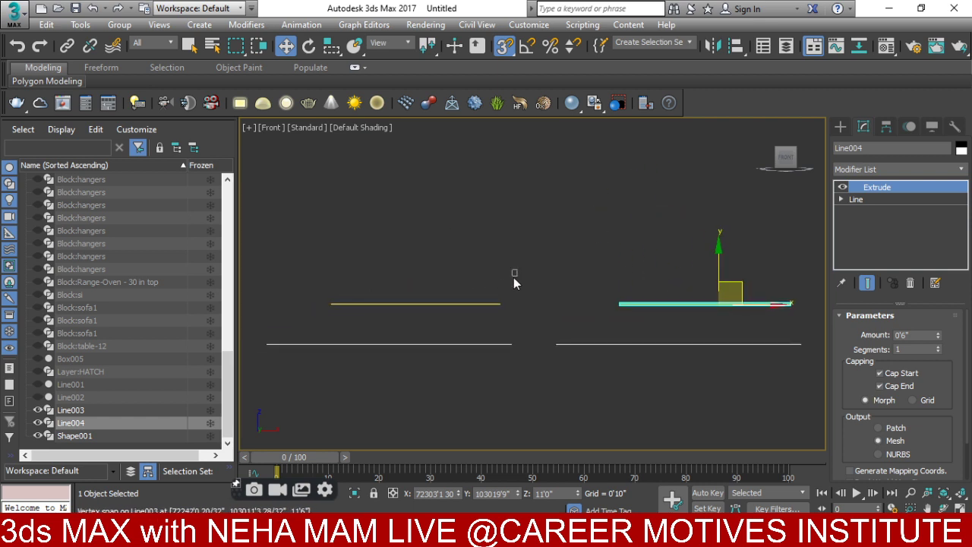
pyautogui.keyDown('ctrl'); pyautogui.moveTo(462, 309); pyautogui.dragTo(463, 310); pyautogui.keyUp('ctrl')
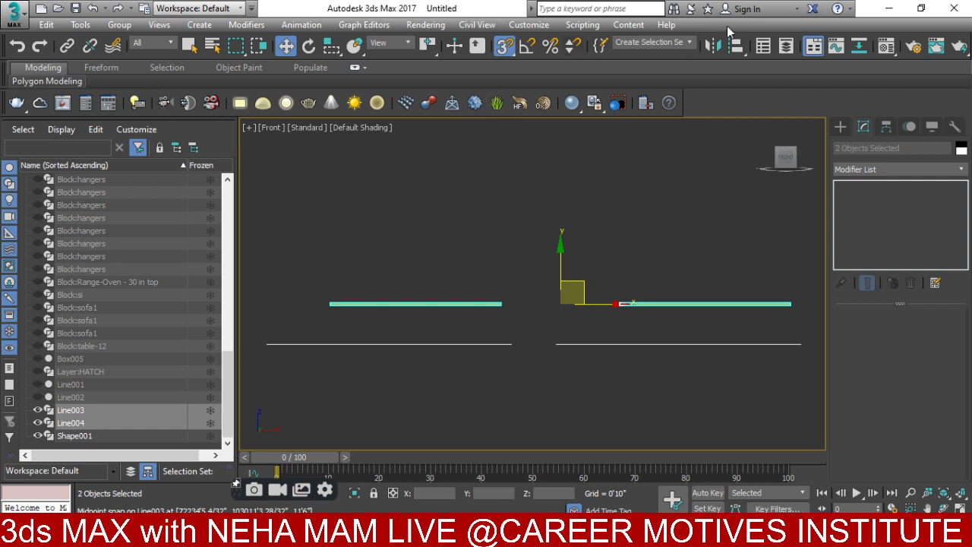
# - Create a new layer SLAB 3D holding slabs Line003 and Line004
pyautogui.click(786, 48)
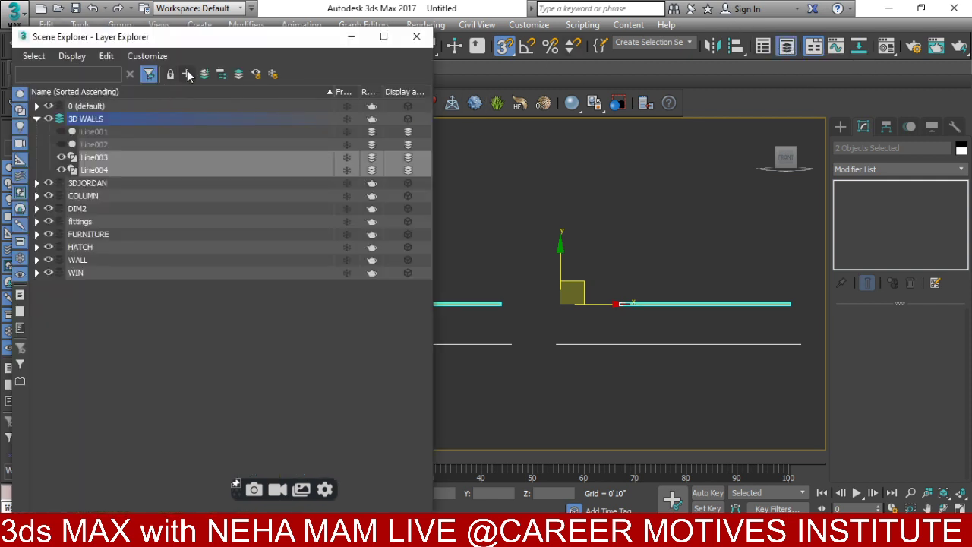
pyautogui.click(188, 74)
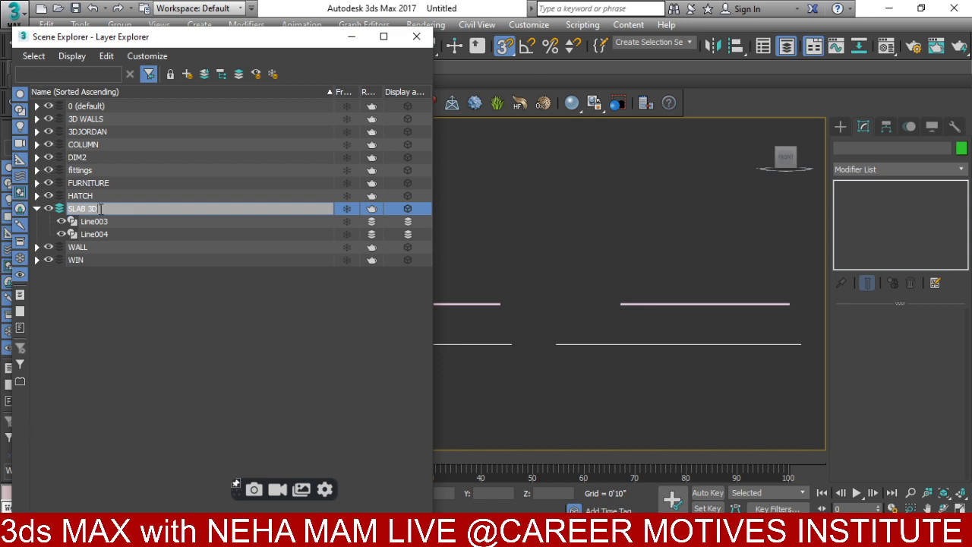
pyautogui.press('Return')
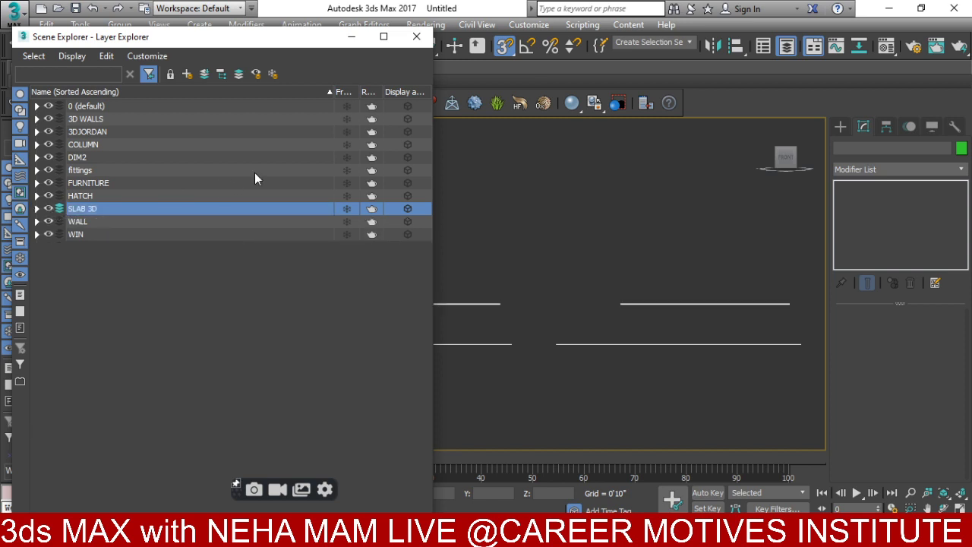
pyautogui.click(420, 38)
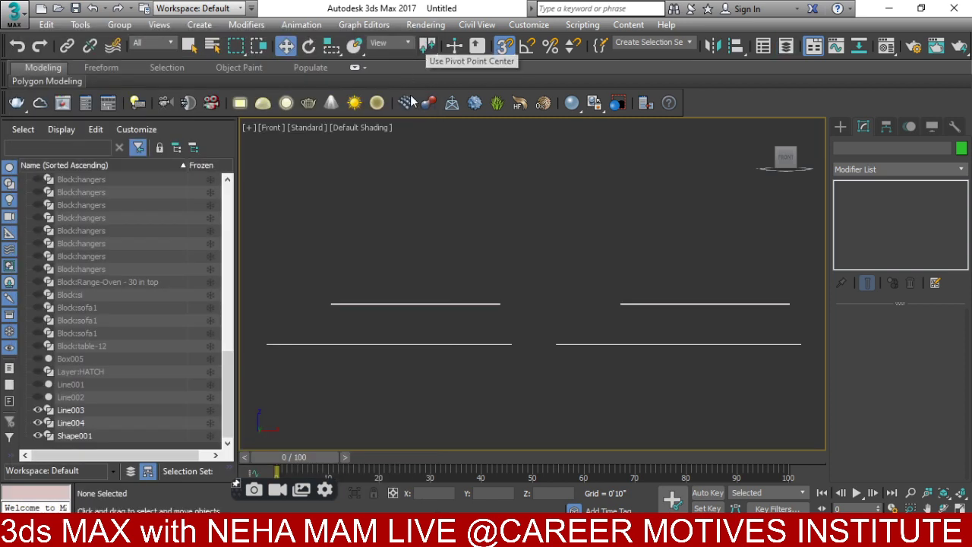
pyautogui.rightClick(426, 268)
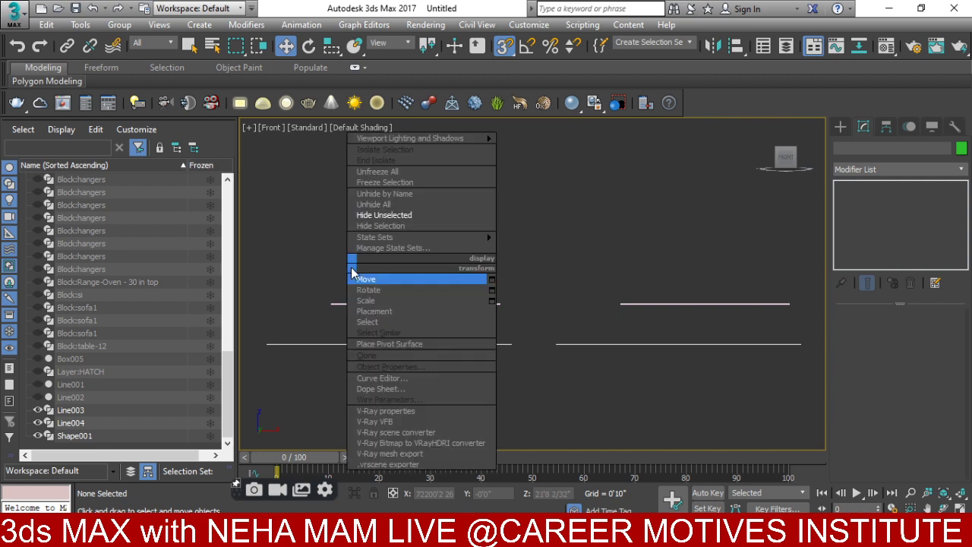
pyautogui.click(408, 206)
pyautogui.keyDown('alt'); pyautogui.moveTo(437, 267); pyautogui.dragTo(566, 291, button='middle'); pyautogui.keyUp('alt')
pyautogui.scroll(-3, 445, 383)
pyautogui.scroll(3, 481, 265)
pyautogui.scroll(3, 619, 287)
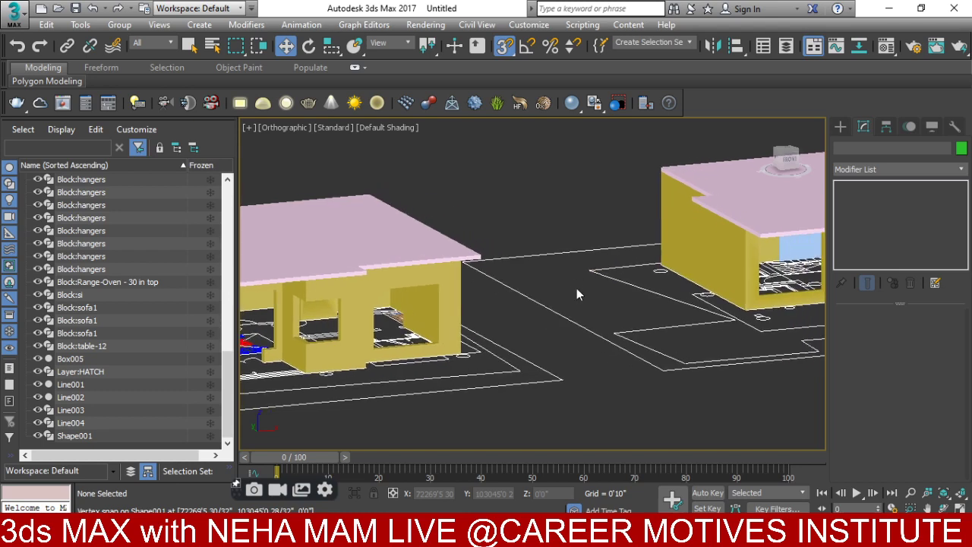
pyautogui.scroll(-3, 577, 289)
pyautogui.press('f')
pyautogui.scroll(-2, 660, 274)
pyautogui.scroll(3, 660, 274)
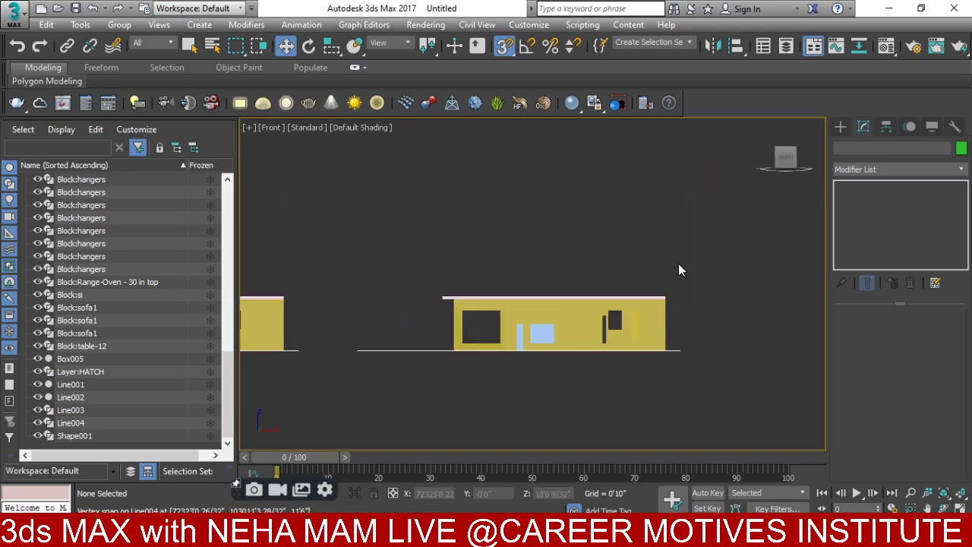
pyautogui.click(520, 306)
pyautogui.keyDown('alt'); pyautogui.moveTo(463, 308); pyautogui.dragTo(535, 284, button='middle'); pyautogui.keyUp('alt')
pyautogui.scroll(6, 536, 285)
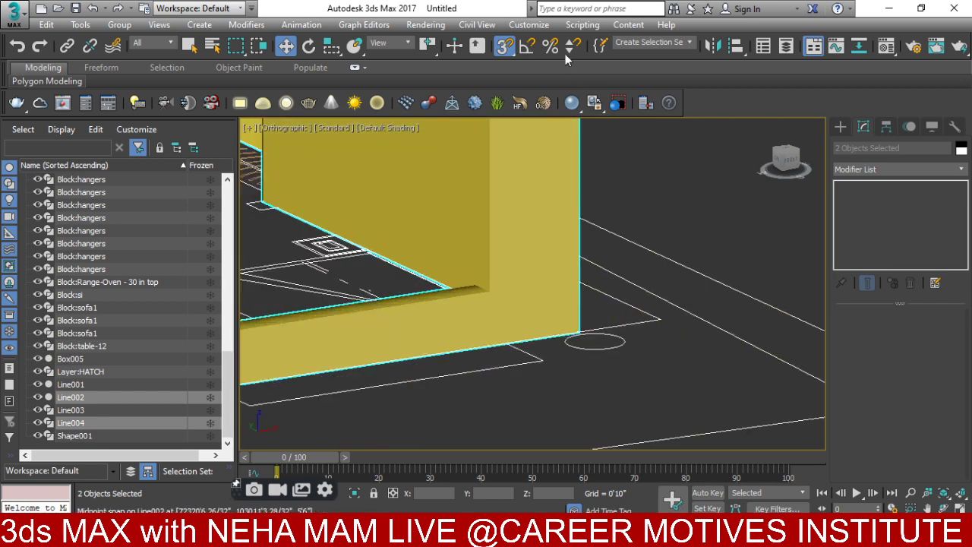
pyautogui.scroll(4, 585, 288)
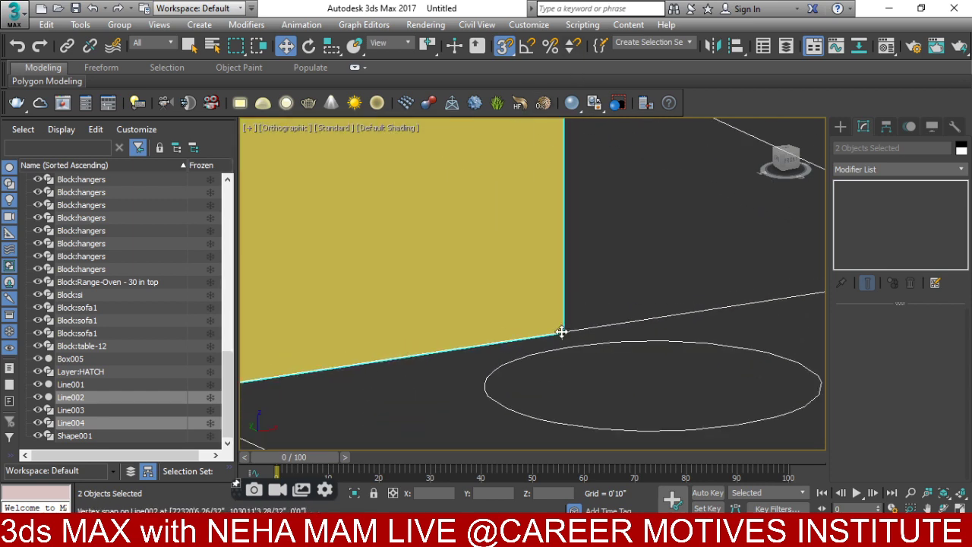
pyautogui.scroll(3, 562, 332)
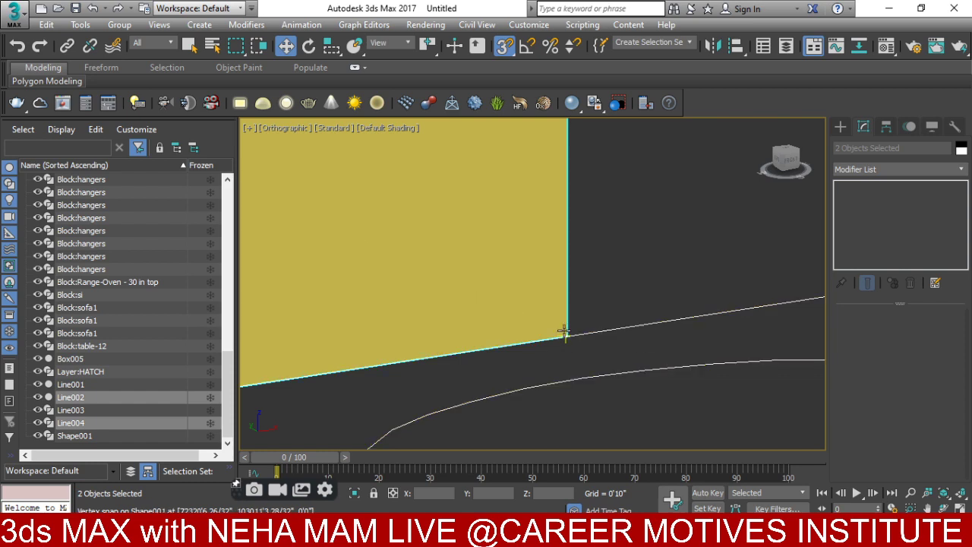
pyautogui.scroll(-5, 564, 330)
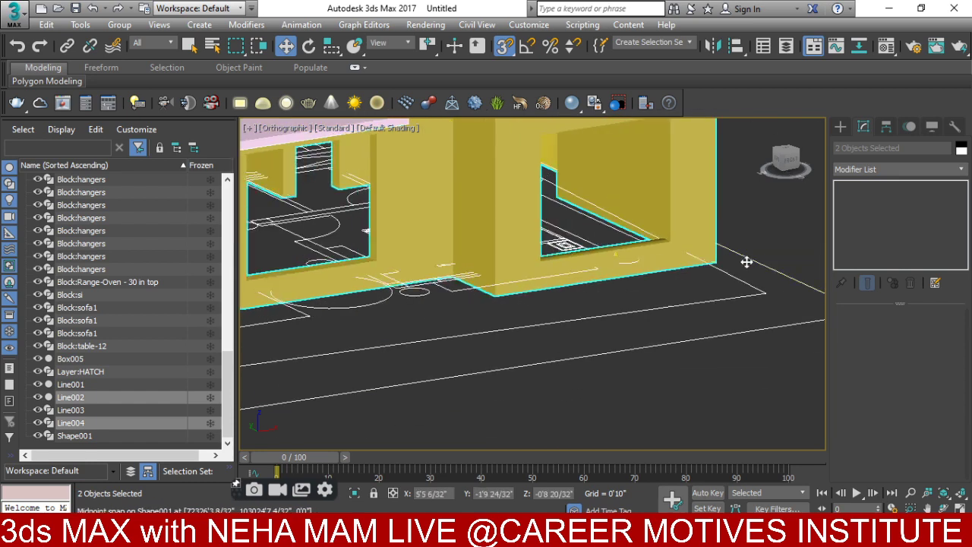
pyautogui.scroll(-5, 746, 262)
pyautogui.scroll(5, 653, 273)
pyautogui.scroll(-10, 650, 278)
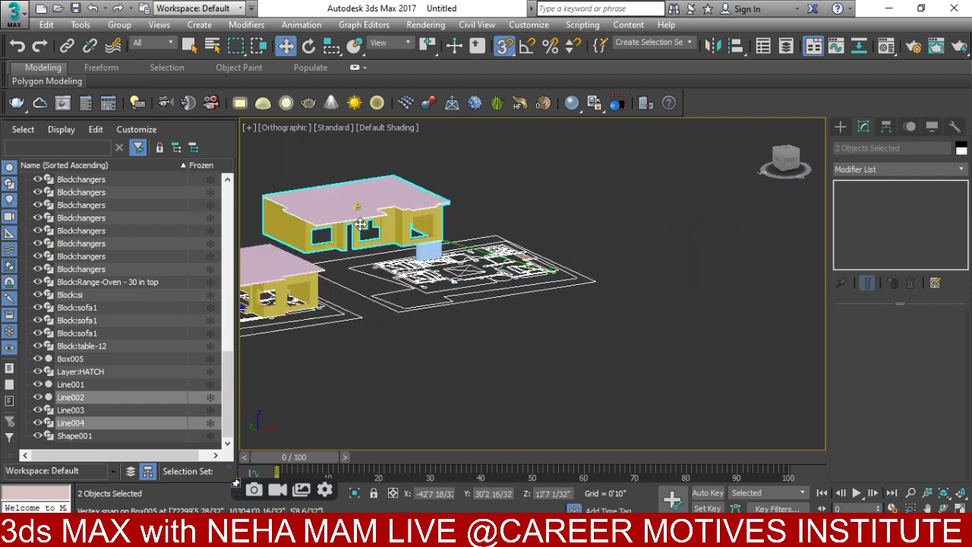
pyautogui.scroll(10, 360, 224)
pyautogui.press('F3')
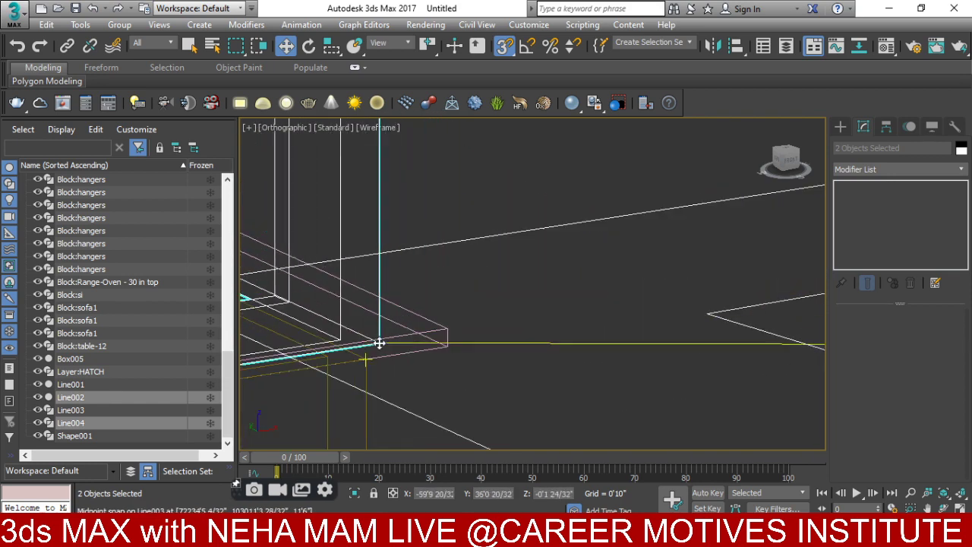
pyautogui.scroll(2, 373, 351)
pyautogui.scroll(3, 381, 350)
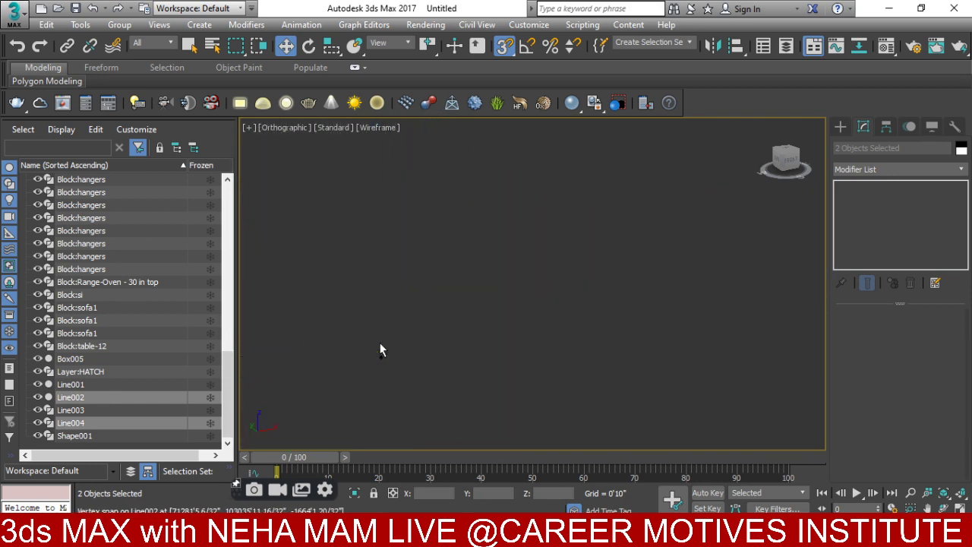
pyautogui.press('z')
pyautogui.scroll(-5, 391, 328)
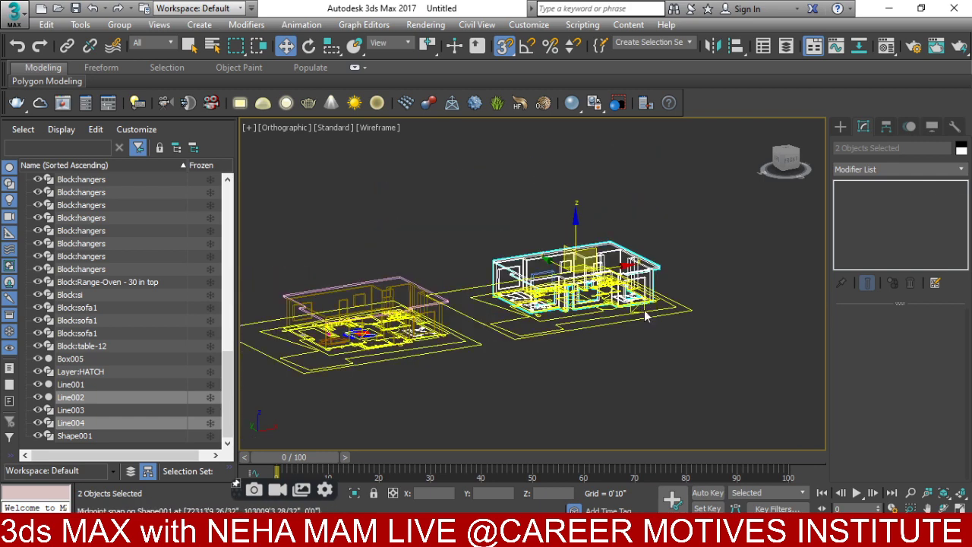
# - Switch snapping to 2.5D and bring the floor plan into view from the top
pyautogui.click(499, 91)
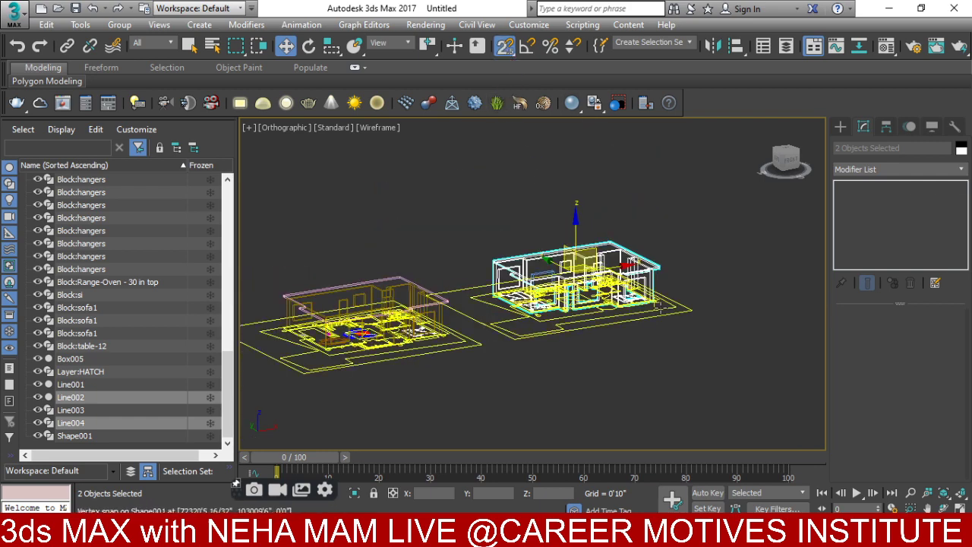
pyautogui.scroll(8, 619, 319)
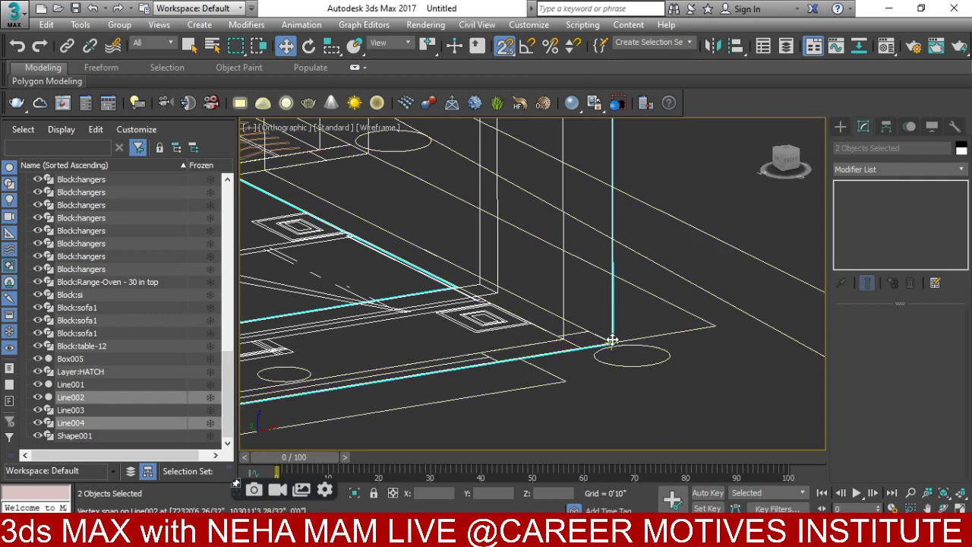
pyautogui.scroll(-10, 612, 340)
pyautogui.scroll(4, 491, 271)
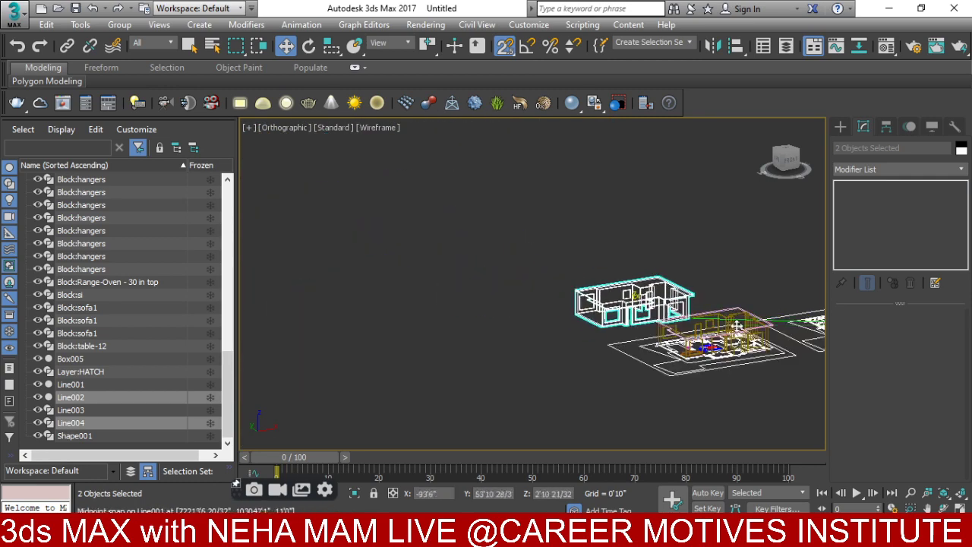
pyautogui.scroll(10, 737, 325)
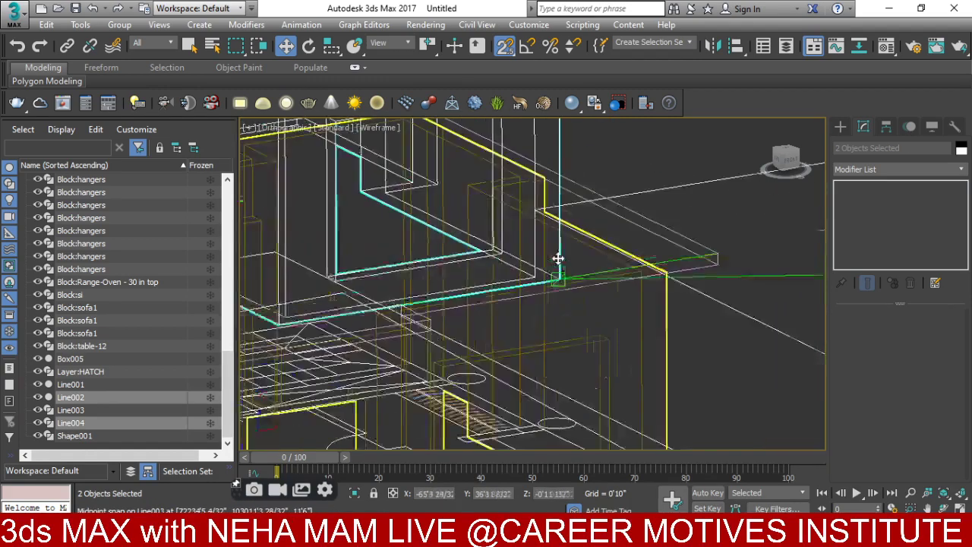
pyautogui.moveTo(558, 259); pyautogui.dragTo(681, 267, button='middle')
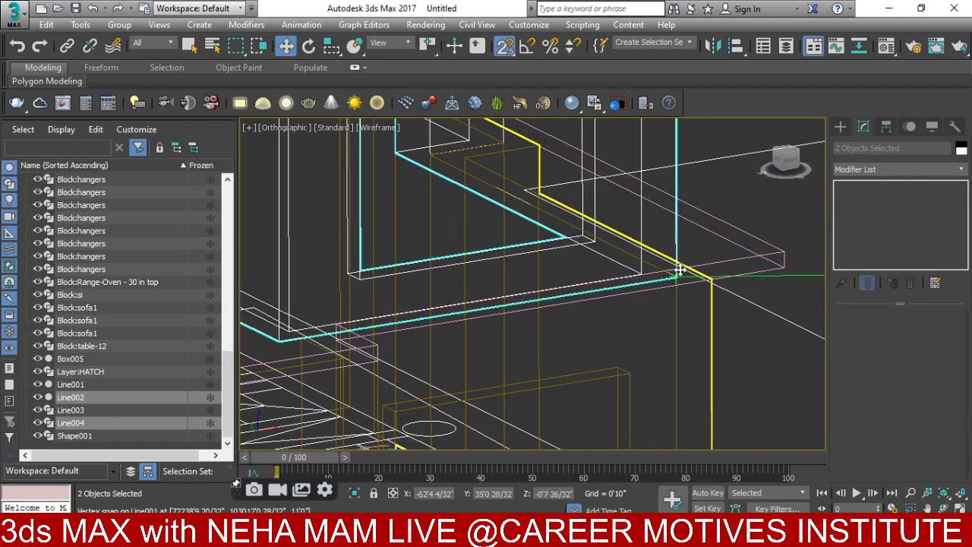
pyautogui.press('t')
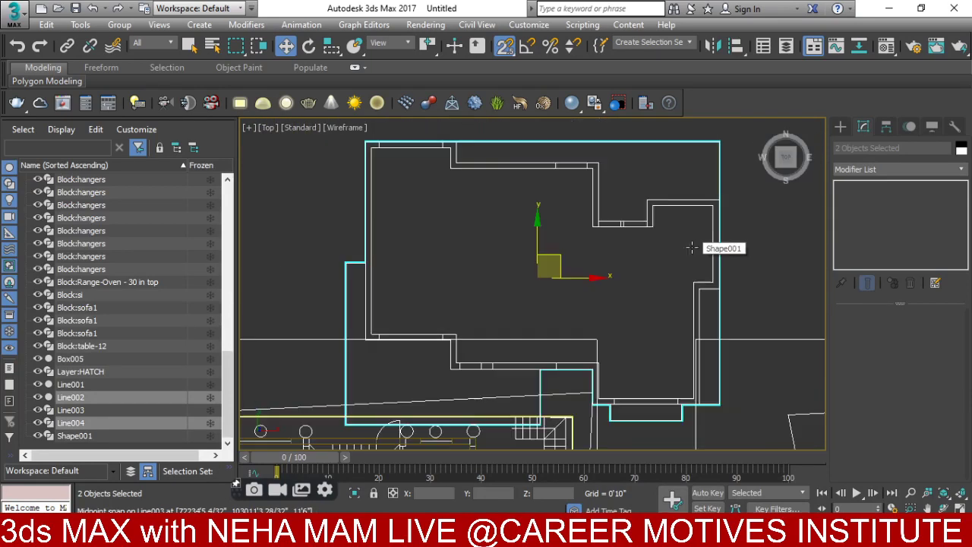
pyautogui.scroll(-3, 685, 291)
pyautogui.moveTo(685, 291); pyautogui.dragTo(629, 141, button='middle')
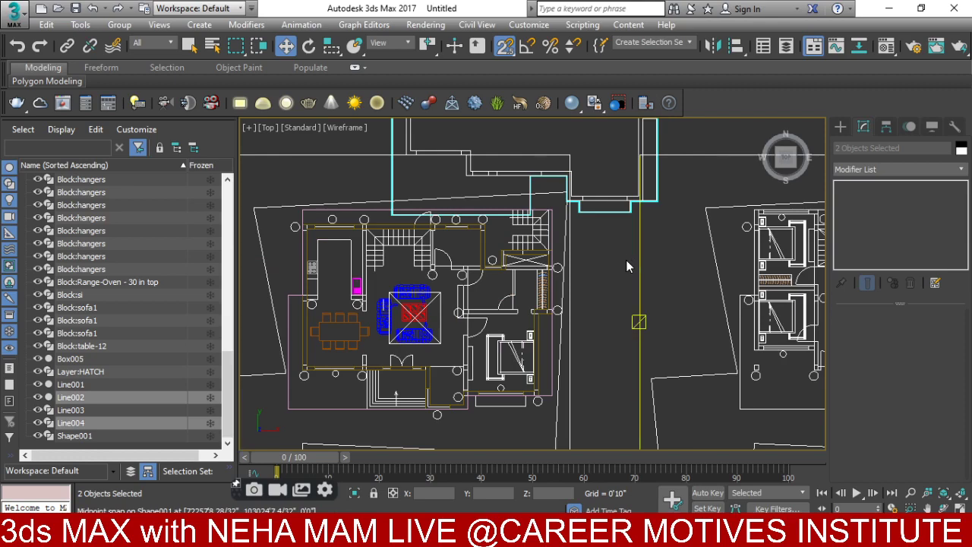
pyautogui.keyDown('alt'); pyautogui.moveTo(627, 265); pyautogui.dragTo(637, 217, button='middle'); pyautogui.keyUp('alt')
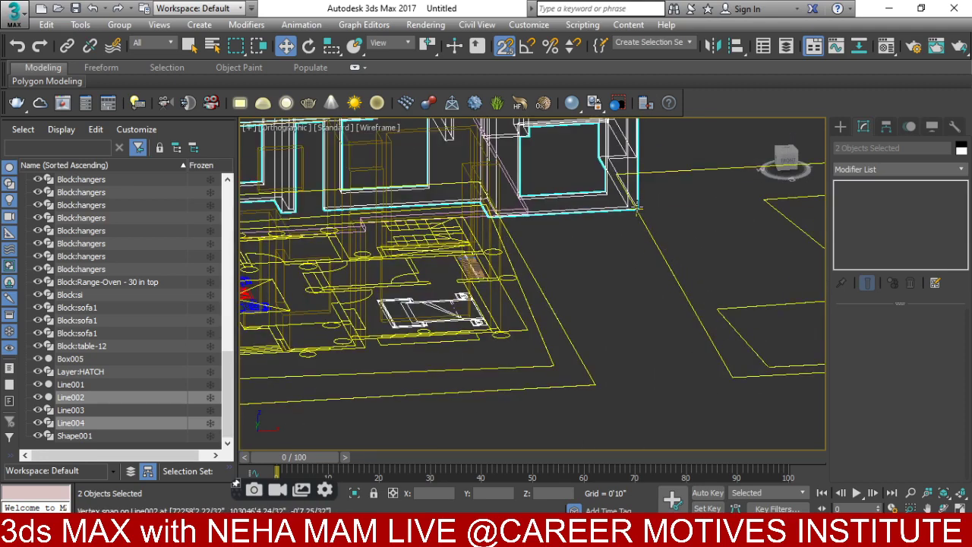
pyautogui.scroll(5, 638, 207)
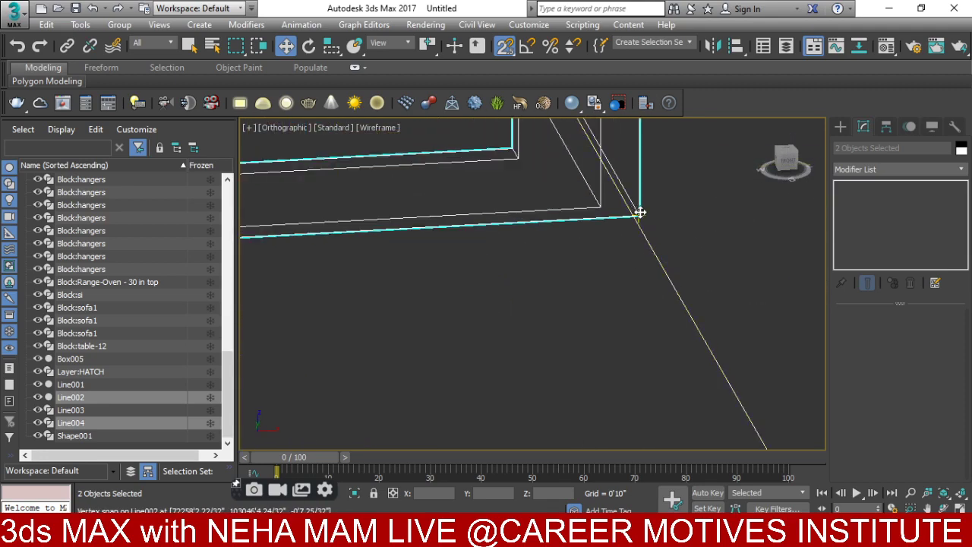
pyautogui.scroll(-4, 531, 184)
# - In Top view, snap-move the selected upper-storey wall shapes over the ground floor plan
pyautogui.moveTo(640, 212); pyautogui.dragTo(584, 245)
pyautogui.scroll(4, 336, 163)
pyautogui.scroll(2, 504, 169)
pyautogui.scroll(-4, 584, 245)
pyautogui.moveTo(586, 250); pyautogui.dragTo(563, 127, button='middle')
pyautogui.press('t')
pyautogui.scroll(-3, 575, 279)
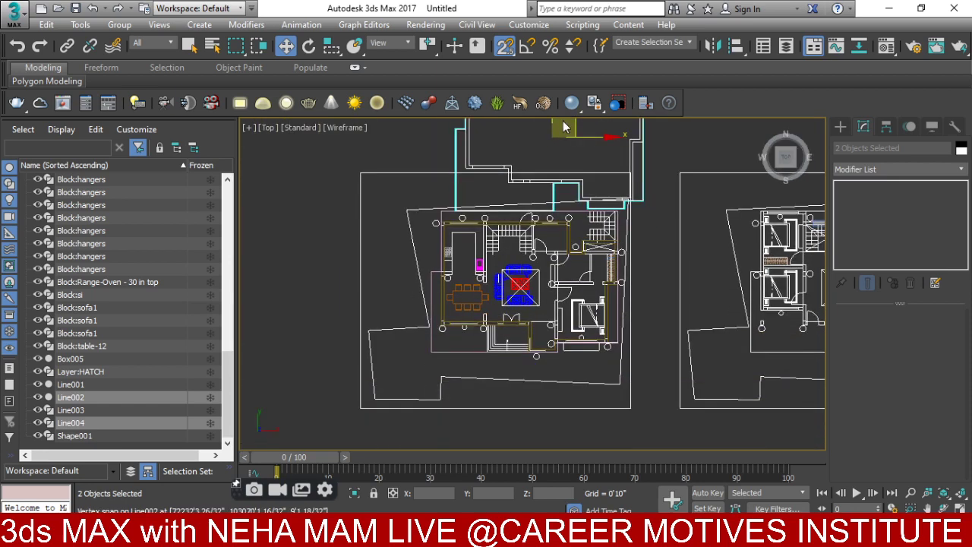
pyautogui.scroll(-2, 579, 220)
pyautogui.moveTo(580, 210); pyautogui.dragTo(580, 239, button='middle')
pyautogui.moveTo(563, 146); pyautogui.dragTo(563, 254)
pyautogui.scroll(5, 607, 326)
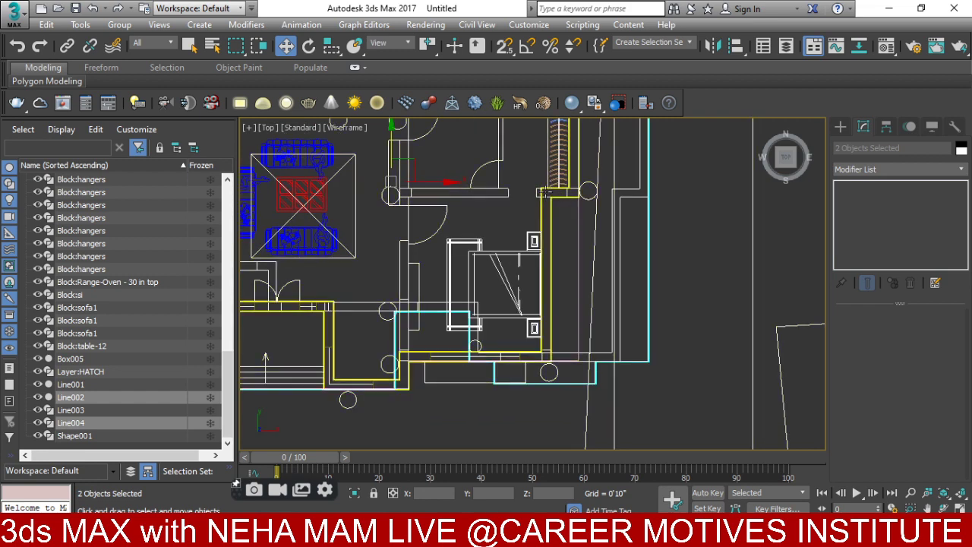
pyautogui.moveTo(445, 185); pyautogui.dragTo(372, 195)
# - In Front view, raise the wall shapes and snap their corner onto Line003's vertex
pyautogui.scroll(4, 502, 311)
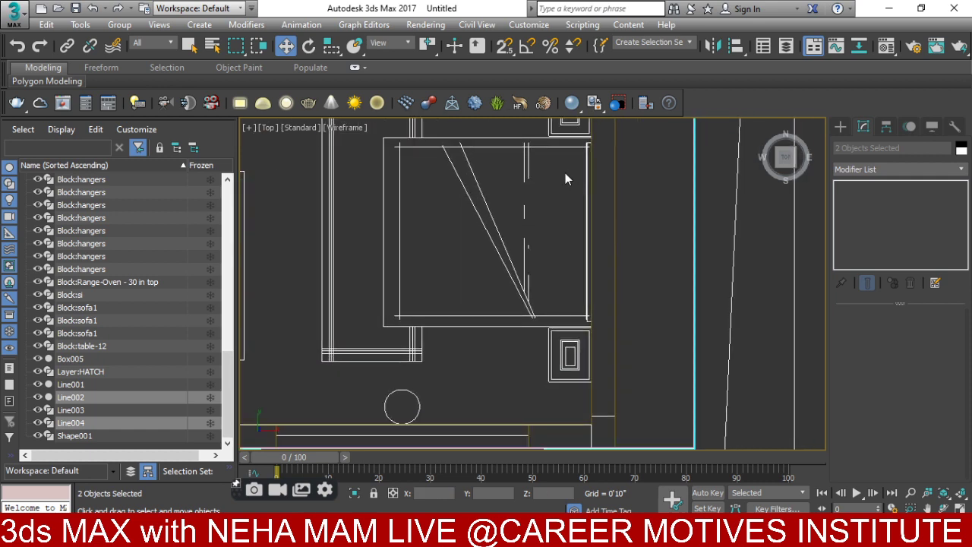
pyautogui.scroll(-5, 569, 208)
pyautogui.press('f')
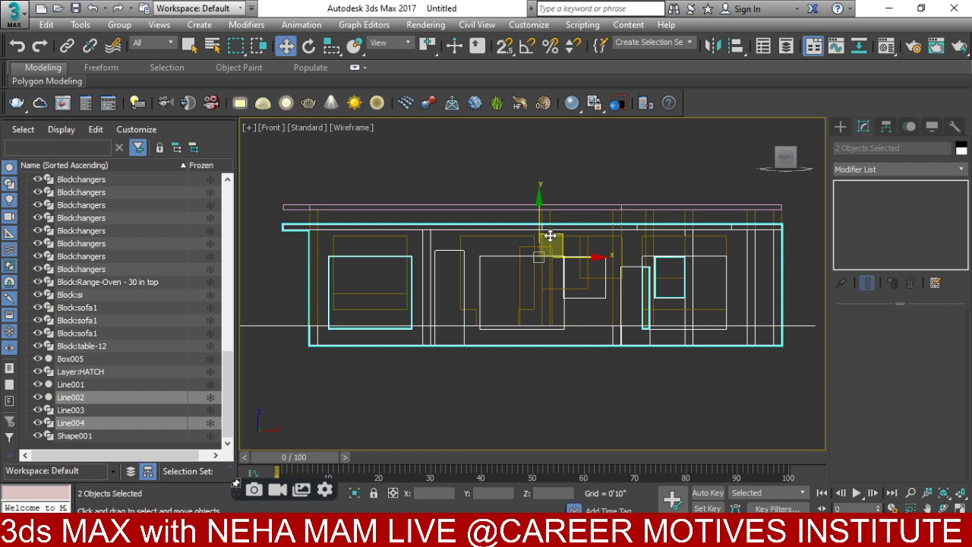
pyautogui.moveTo(541, 221); pyautogui.dragTo(542, 78)
pyautogui.scroll(6, 744, 224)
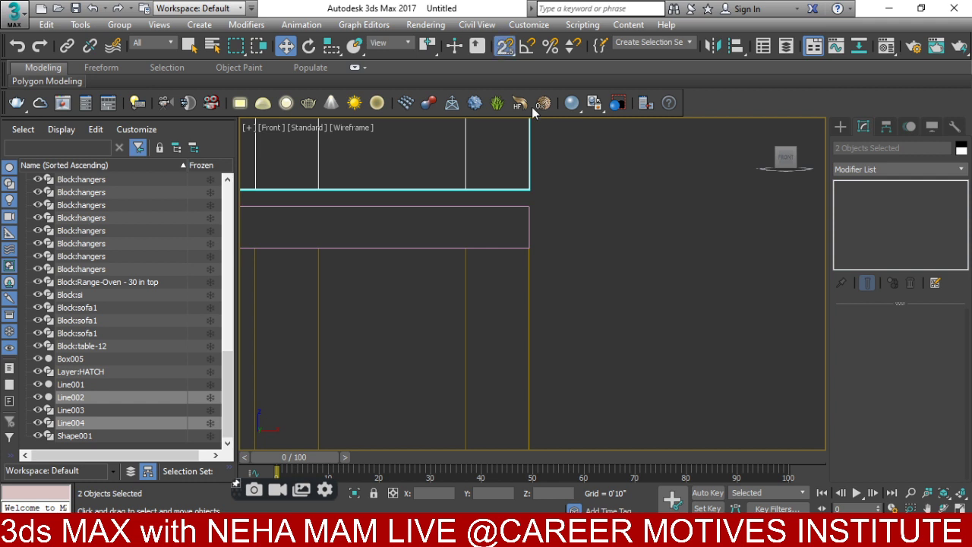
pyautogui.scroll(2, 538, 144)
pyautogui.moveTo(523, 207); pyautogui.dragTo(518, 221)
# - Shade the view with F3 and orbit to see the whole two-storey house
pyautogui.keyDown('alt'); pyautogui.moveTo(549, 228); pyautogui.dragTo(692, 151, button='middle'); pyautogui.keyUp('alt')
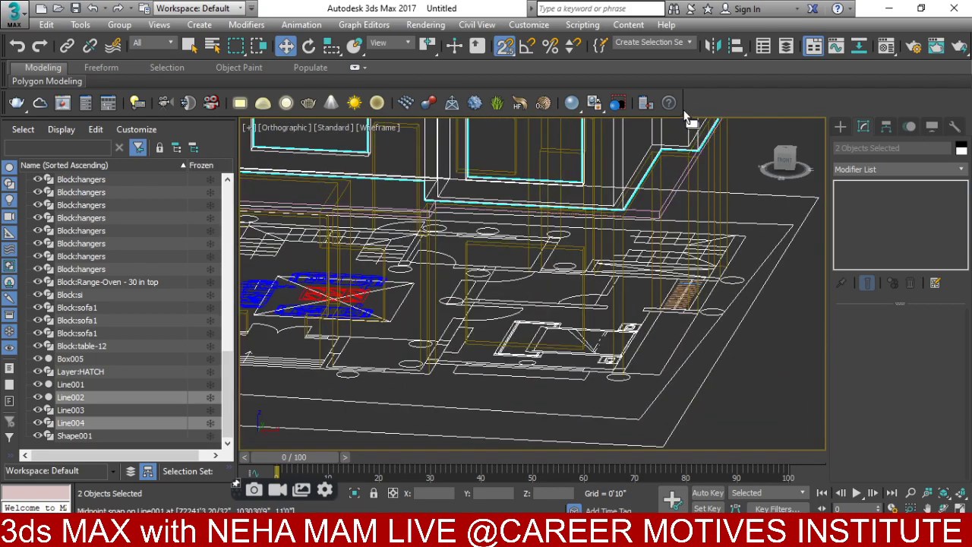
pyautogui.press('F3')
pyautogui.moveTo(687, 118)
pyautogui.keyDown('alt'); pyautogui.mouseDown(button='middle')
pyautogui.moveTo(784, 292)
pyautogui.moveTo(671, 275)
pyautogui.moveTo(681, 284)
pyautogui.mouseUp(button='middle'); pyautogui.keyUp('alt')
# - Delete the blue box Box005 from the scene
pyautogui.click(681, 223)
pyautogui.hotkey('shift', 's')
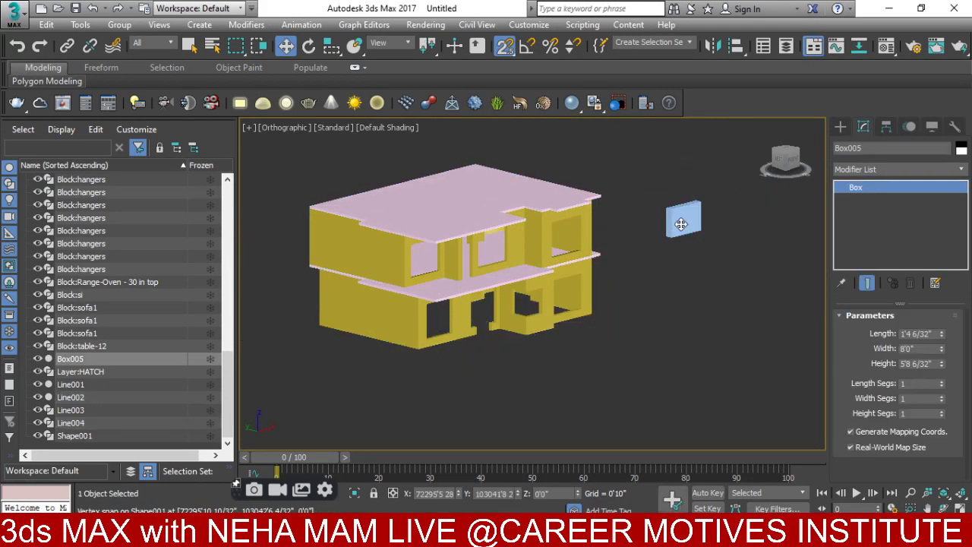
pyautogui.press('Delete')
pyautogui.hotkey('shift', 's')
pyautogui.scroll(2, 659, 249)
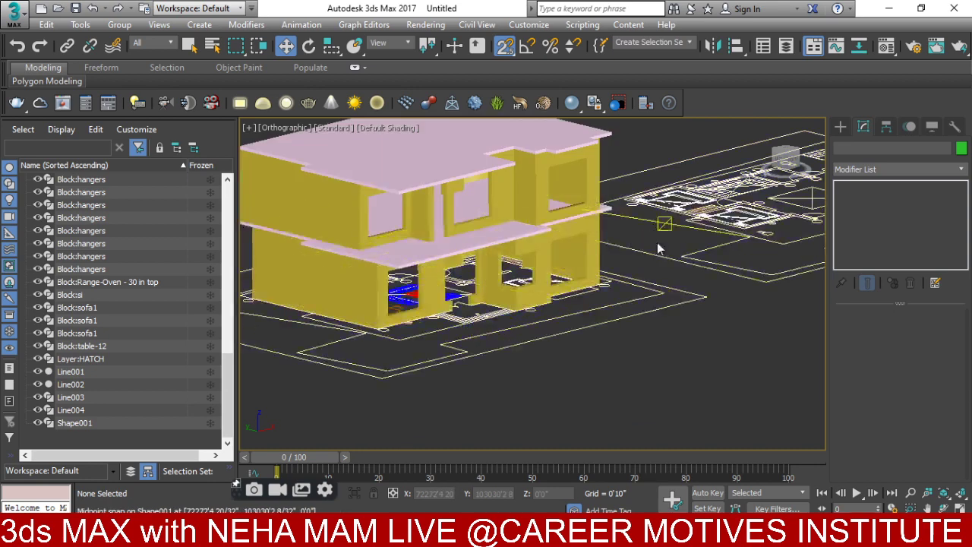
pyautogui.moveTo(659, 249)
pyautogui.keyDown('alt'); pyautogui.mouseDown(button='middle')
pyautogui.moveTo(455, 258)
pyautogui.moveTo(497, 281)
pyautogui.moveTo(737, 271)
pyautogui.moveTo(737, 289)
pyautogui.moveTo(407, 287)
pyautogui.moveTo(303, 299)
pyautogui.moveTo(312, 306)
pyautogui.moveTo(547, 231)
pyautogui.moveTo(597, 313)
pyautogui.moveTo(602, 349)
pyautogui.mouseUp(button='middle'); pyautogui.keyUp('alt')
pyautogui.scroll(2, 455, 259)
pyautogui.scroll(-3, 420, 263)
pyautogui.scroll(5, 559, 228)
# - Select walls Line002 and Line001 and hide everything unselected
pyautogui.click(559, 227)
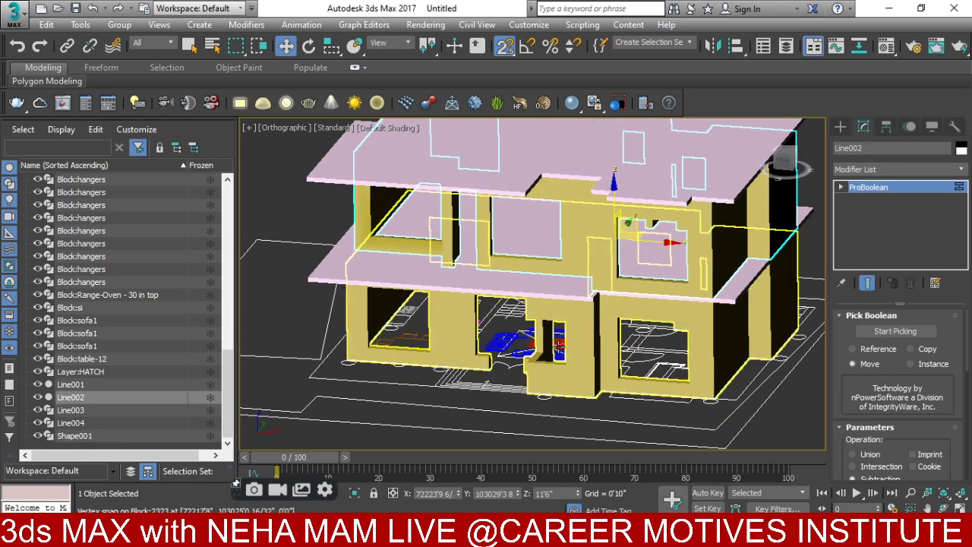
pyautogui.keyDown('ctrl'); pyautogui.click(582, 276); pyautogui.keyUp('ctrl')
pyautogui.keyDown('alt'); pyautogui.moveTo(581, 276); pyautogui.dragTo(554, 348, button='middle'); pyautogui.keyUp('alt')
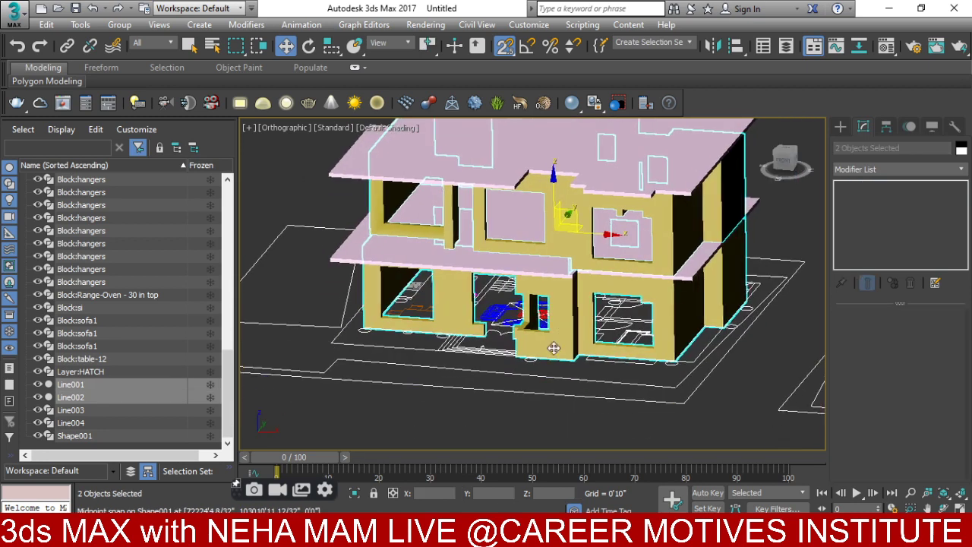
pyautogui.rightClick(553, 348)
pyautogui.click(598, 249)
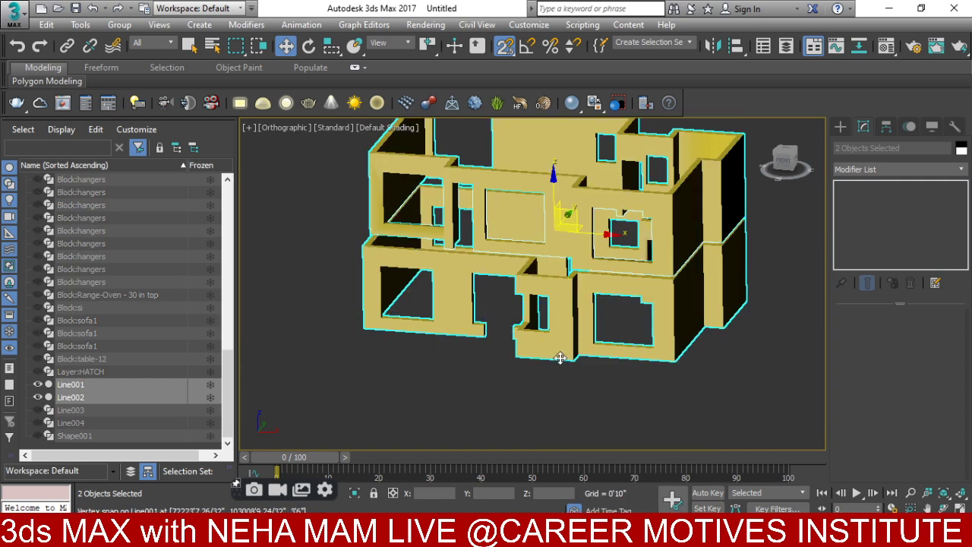
# - Frame the two walls in a wireframe Front view
pyautogui.press('f')
pyautogui.press('z')
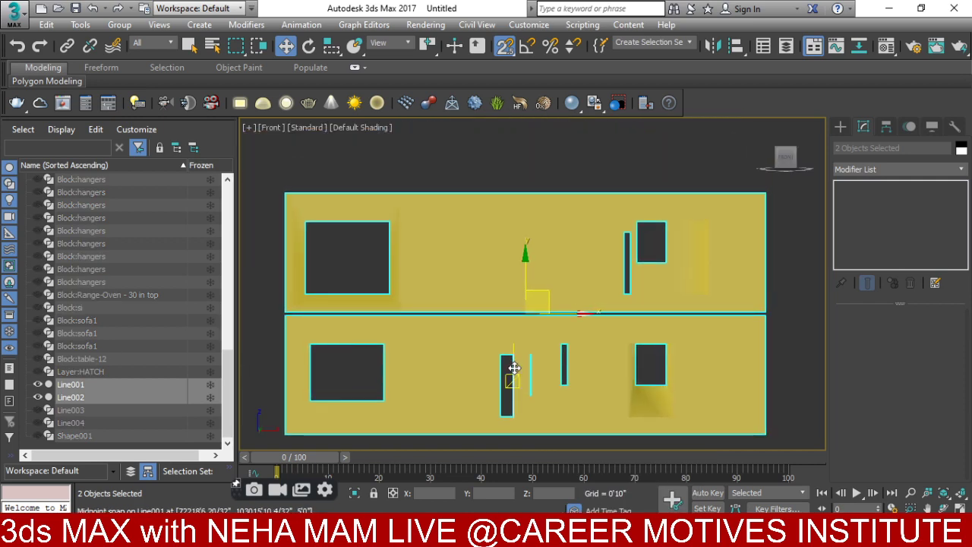
pyautogui.press('F3')
pyautogui.moveTo(438, 379); pyautogui.dragTo(542, 317, button='middle')
# - Choose Rectangle with a Rectangular rendering profile, enabled in renderer and viewport, Length 0'4"
pyautogui.click(839, 128)
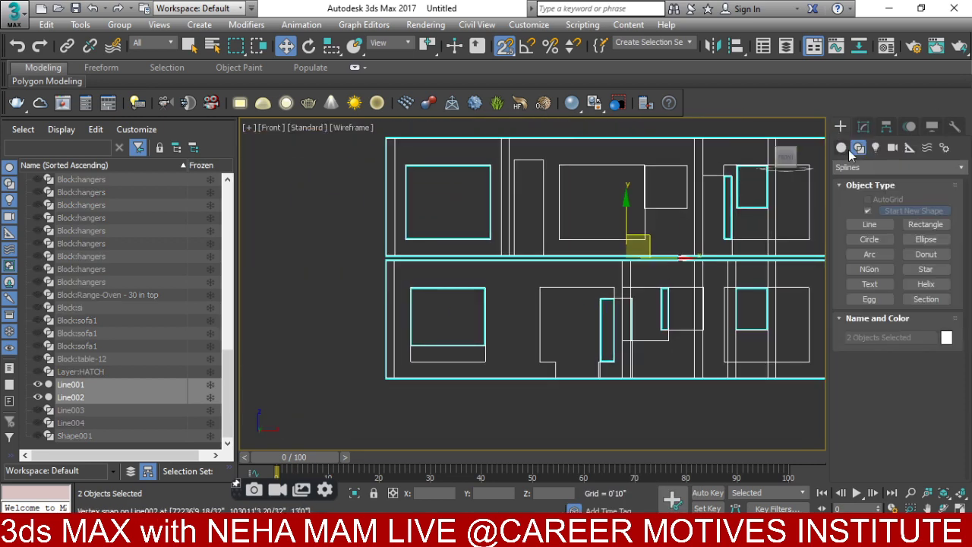
pyautogui.click(919, 224)
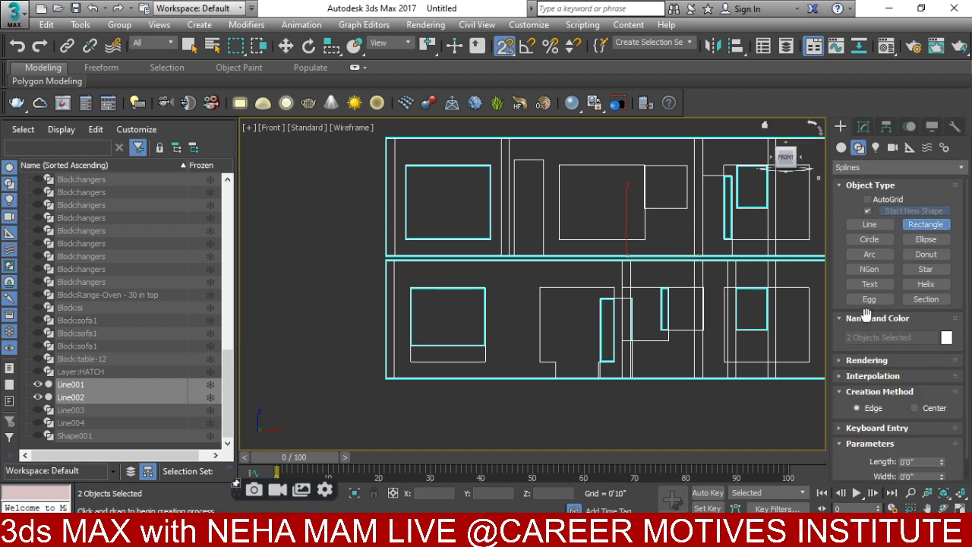
pyautogui.click(858, 359)
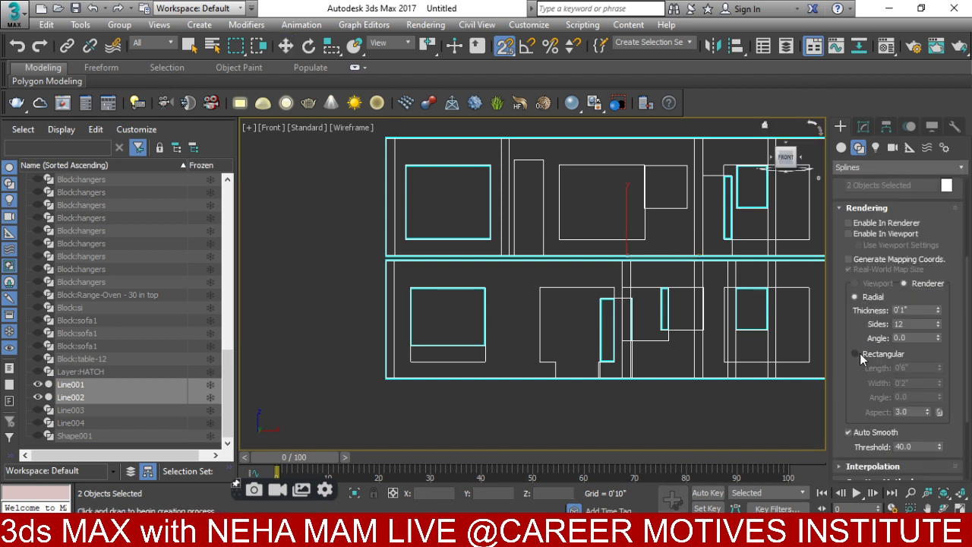
pyautogui.click(857, 354)
pyautogui.click(849, 223)
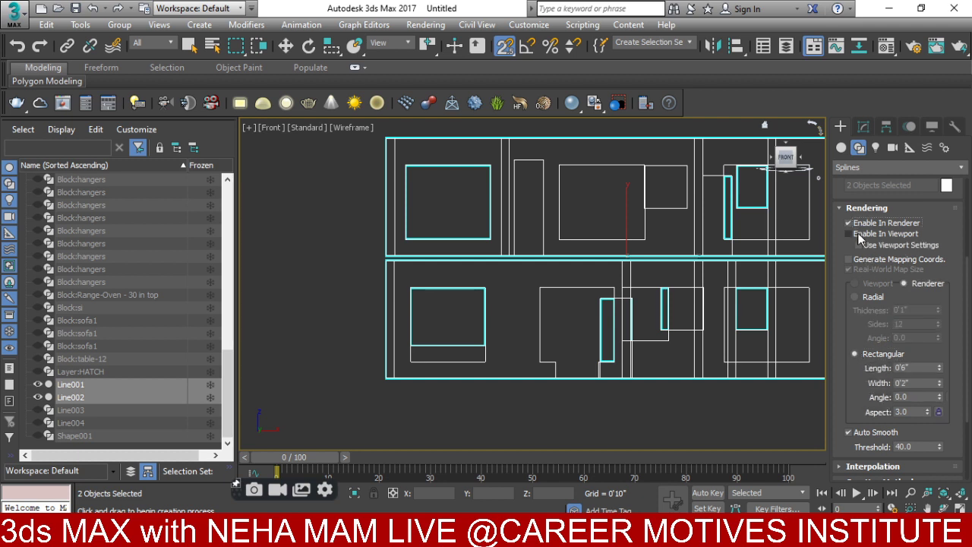
pyautogui.click(859, 236)
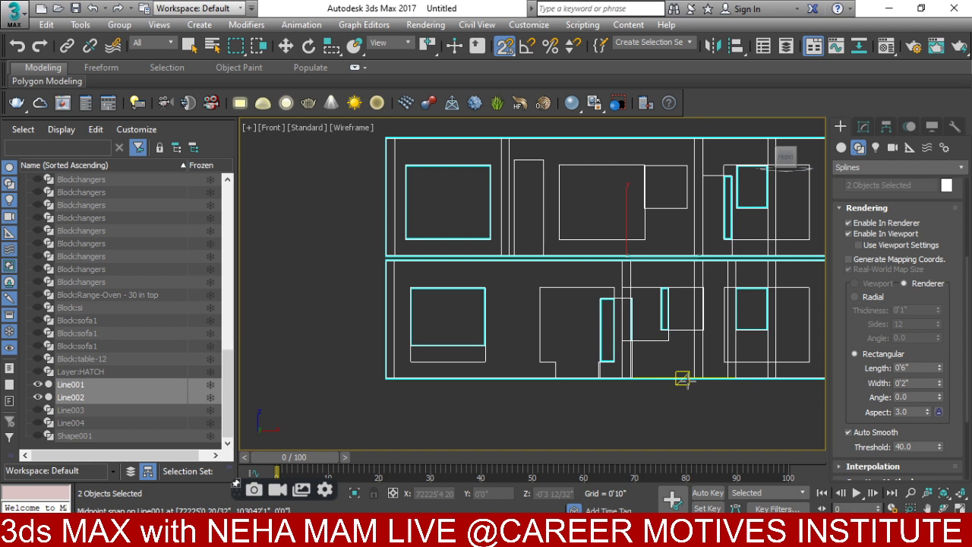
pyautogui.moveTo(917, 369); pyautogui.dragTo(839, 377)
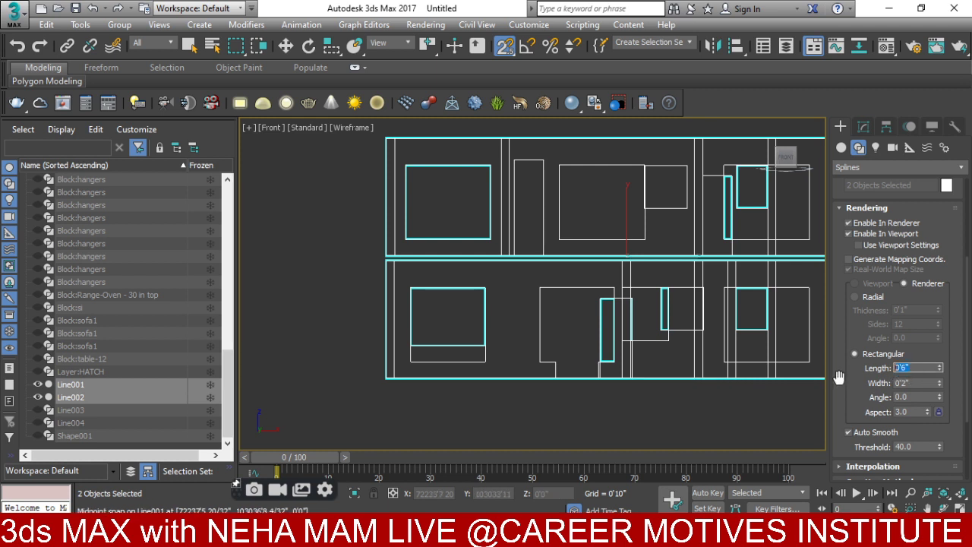
pyautogui.write('4')
# - Draw a test rectangle around the upper-left window, inspect it shaded, then delete it
pyautogui.moveTo(404, 164); pyautogui.dragTo(490, 240)
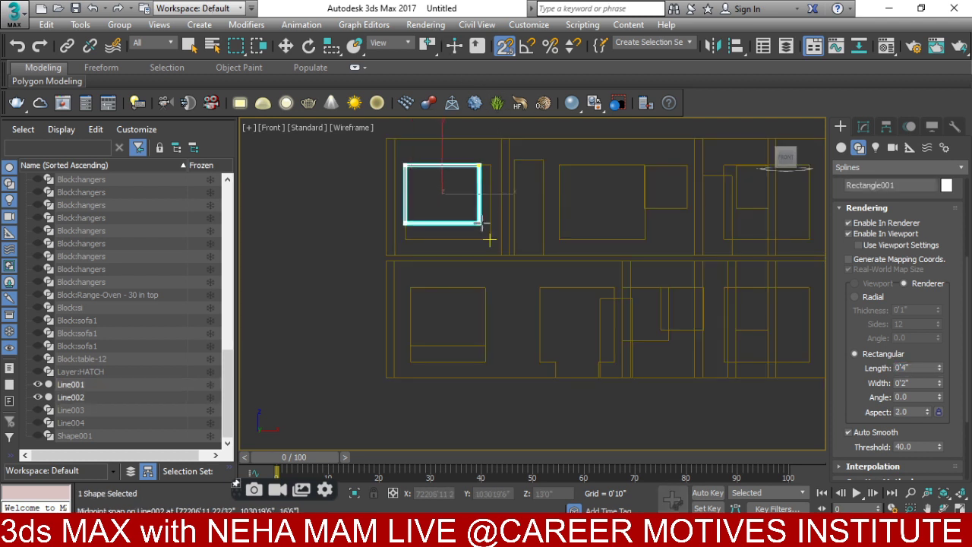
pyautogui.scroll(5, 468, 208)
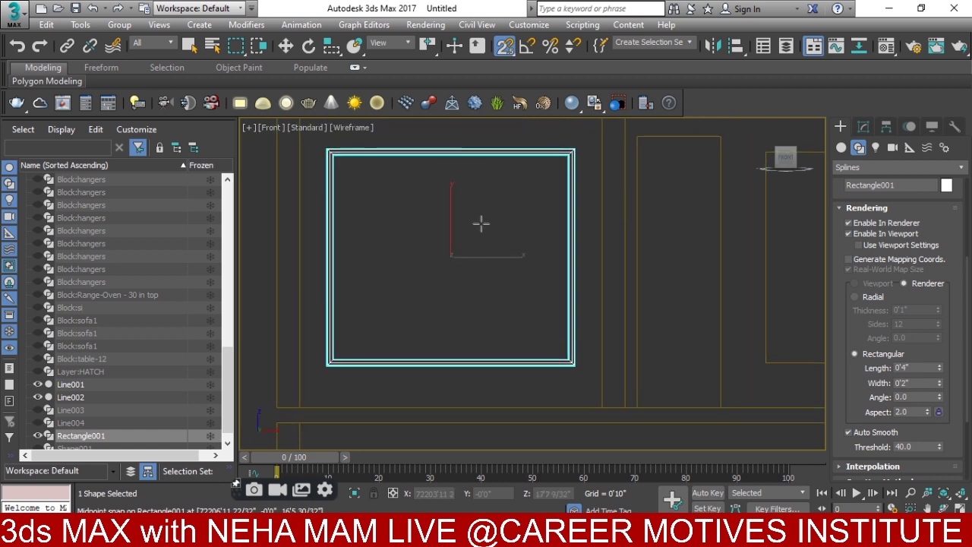
pyautogui.press('F3')
pyautogui.moveTo(438, 314)
pyautogui.keyDown('alt'); pyautogui.mouseDown(button='middle')
pyautogui.moveTo(438, 278)
pyautogui.moveTo(469, 329)
pyautogui.moveTo(430, 318)
pyautogui.moveTo(418, 304)
pyautogui.moveTo(555, 362)
pyautogui.mouseUp(button='middle'); pyautogui.keyUp('alt')
pyautogui.scroll(-2, 516, 341)
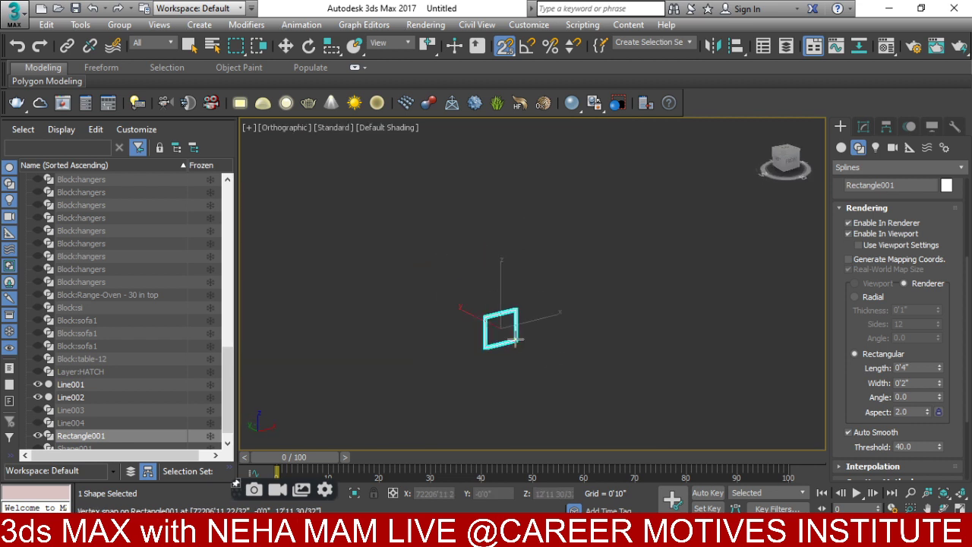
pyautogui.press('Delete')
pyautogui.press('f')
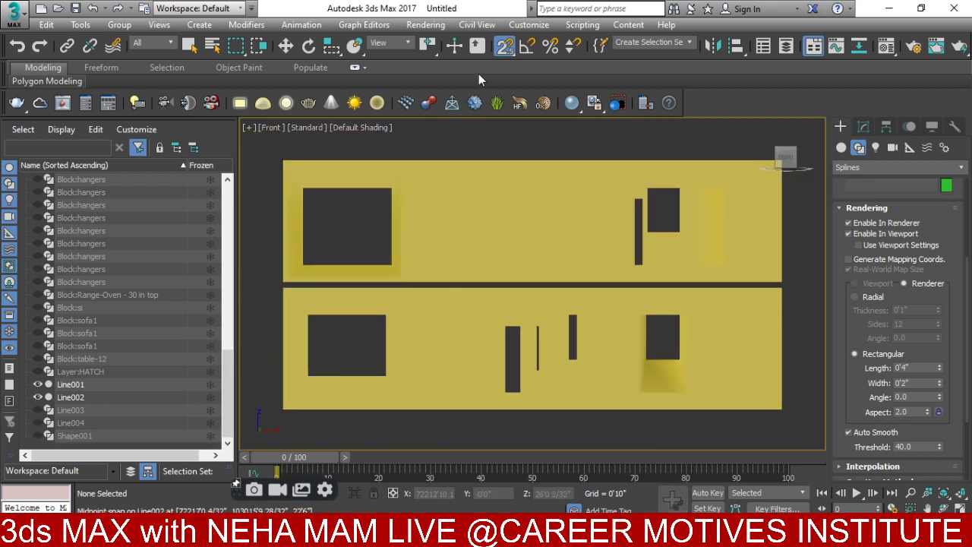
# - With 3D snap, draw a frame around the upper-left window, discarding an extra lower-left one
pyautogui.moveTo(504, 47); pyautogui.dragTo(504, 111)
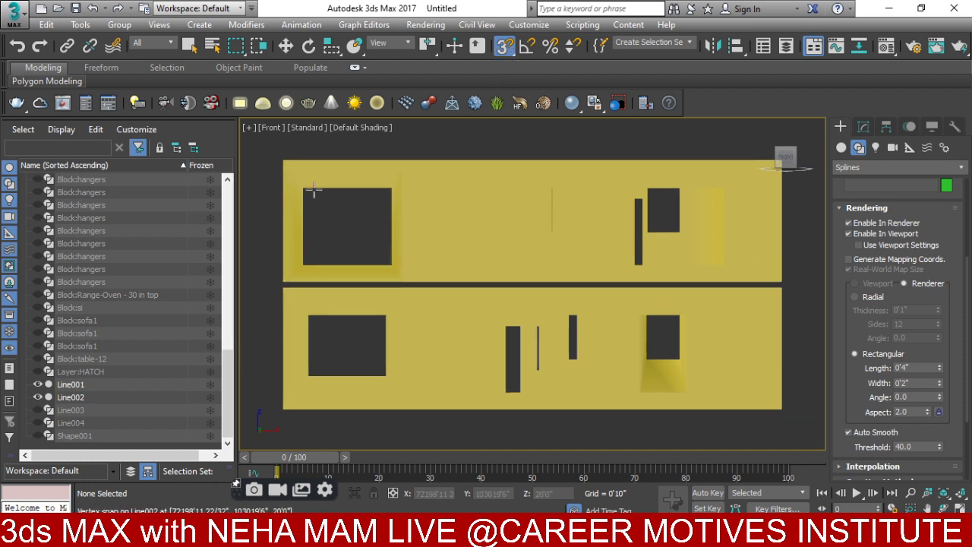
pyautogui.moveTo(302, 187); pyautogui.dragTo(392, 265)
pyautogui.scroll(2, 368, 309)
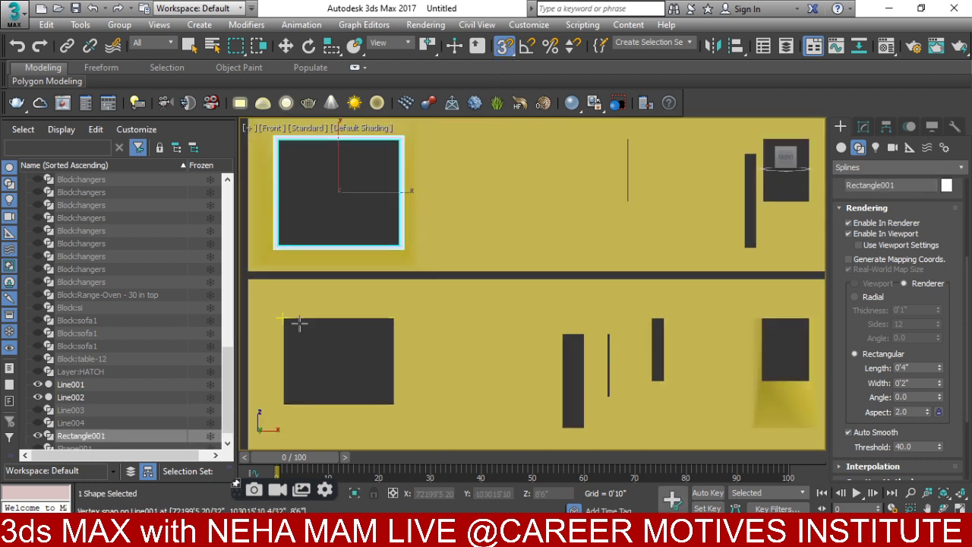
pyautogui.moveTo(284, 319); pyautogui.dragTo(393, 404)
pyautogui.keyDown('alt'); pyautogui.moveTo(394, 380); pyautogui.dragTo(447, 446, button='middle'); pyautogui.keyUp('alt')
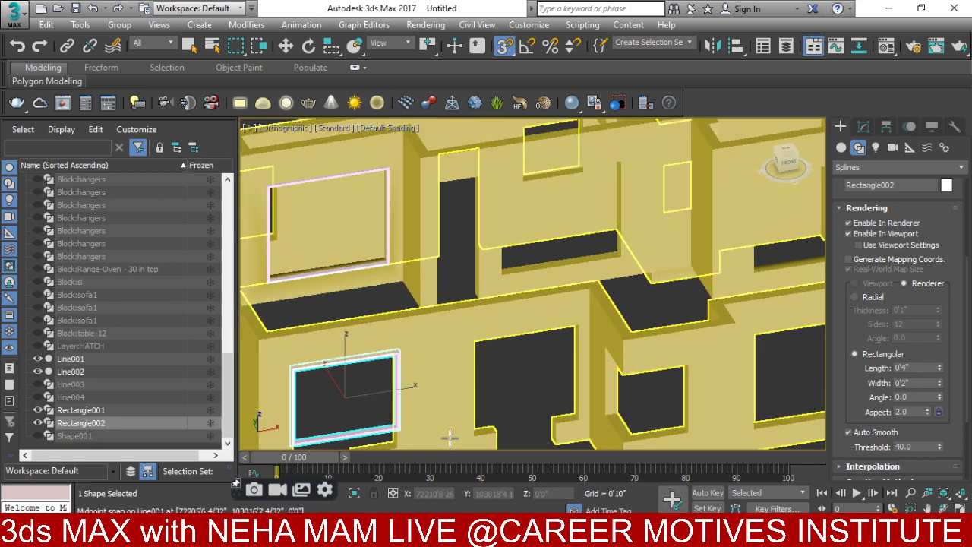
pyautogui.press('Delete')
pyautogui.scroll(6, 380, 266)
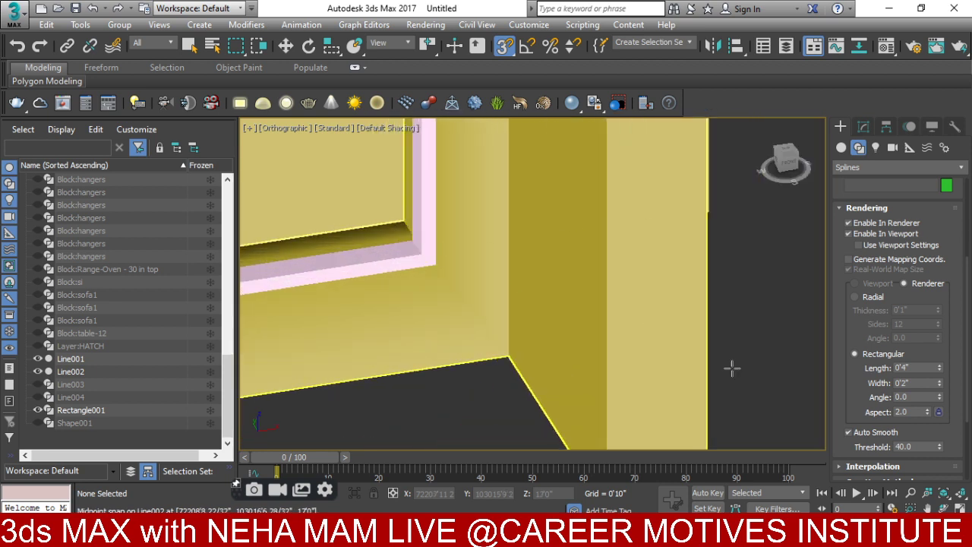
pyautogui.moveTo(938, 384); pyautogui.dragTo(933, 369)
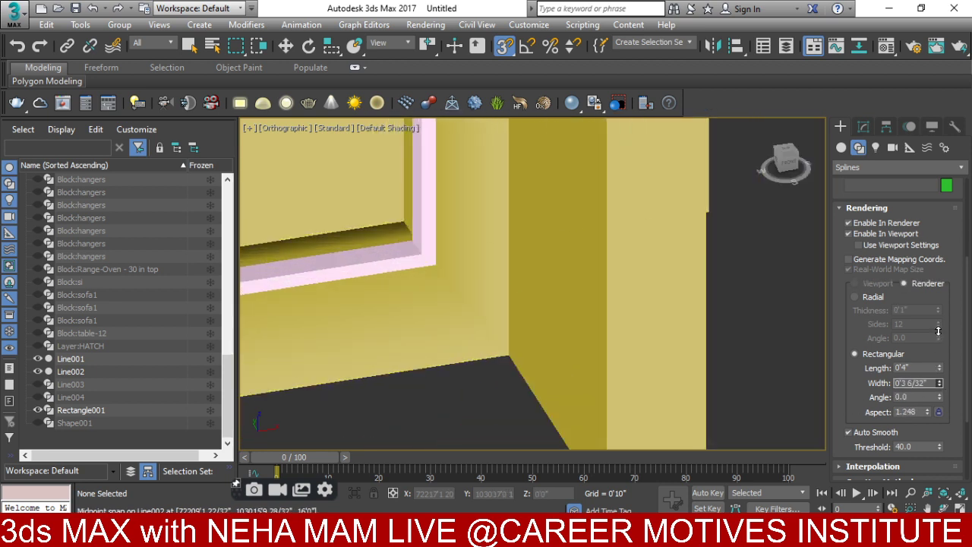
pyautogui.rightClick(449, 334)
# - Set the upper-left window frame's rendering Width to 0'4" in the Modify panel
pyautogui.click(408, 259)
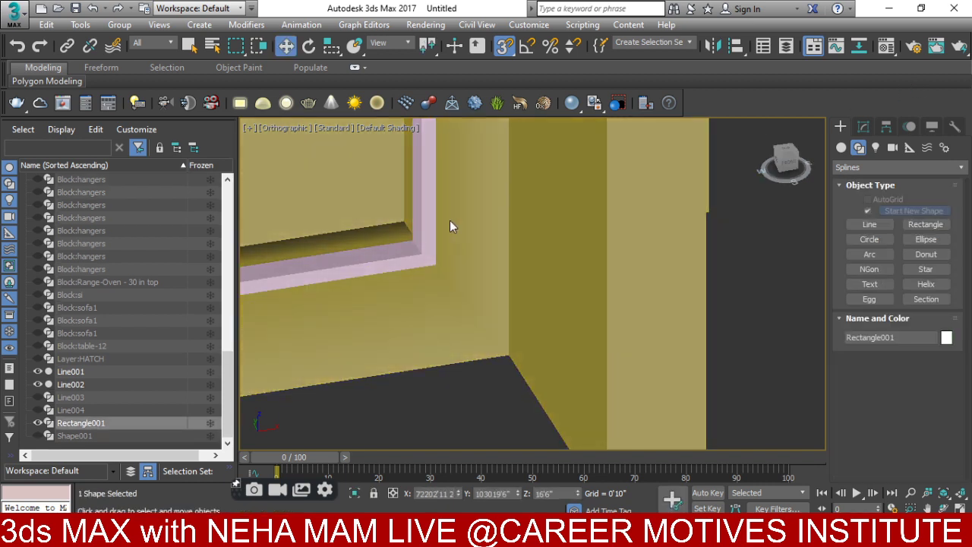
pyautogui.moveTo(410, 259); pyautogui.dragTo(425, 275, button='middle')
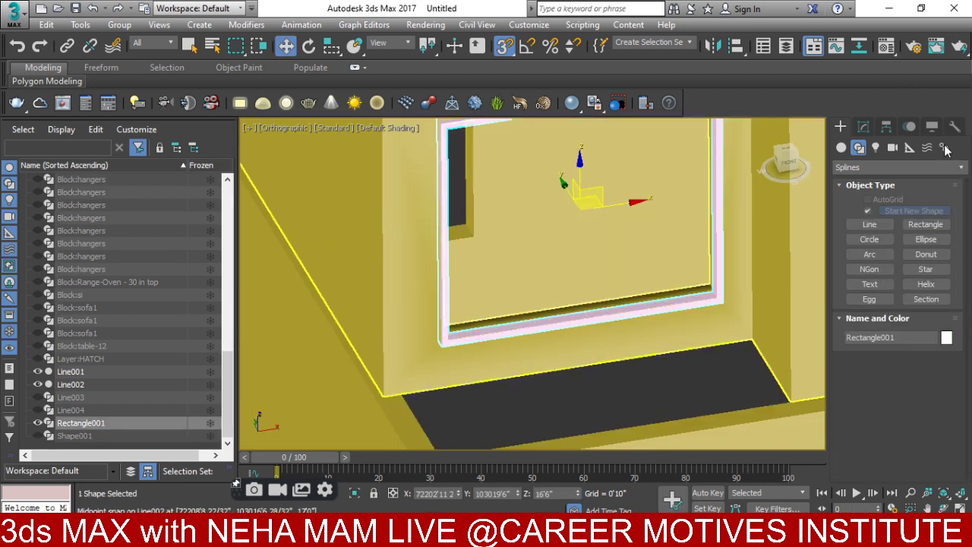
pyautogui.click(862, 127)
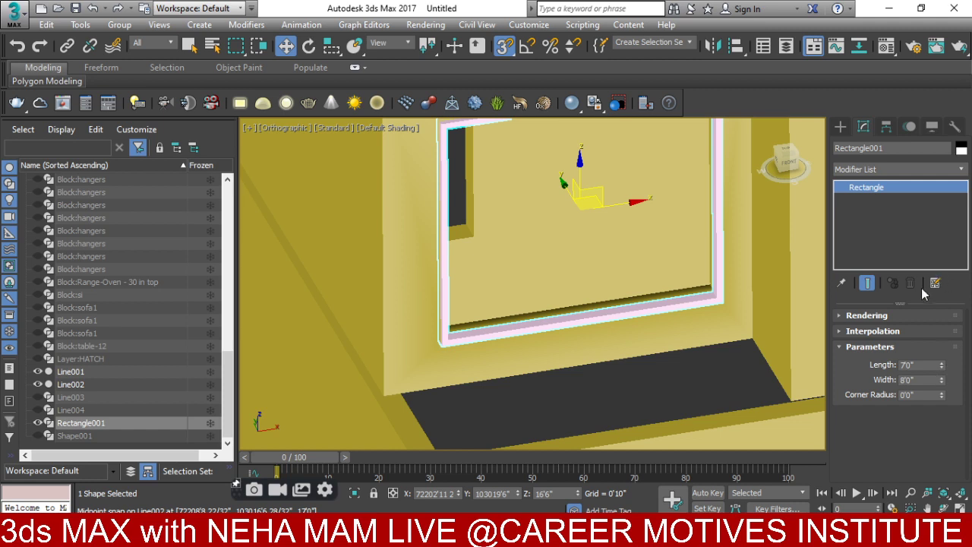
pyautogui.click(850, 315)
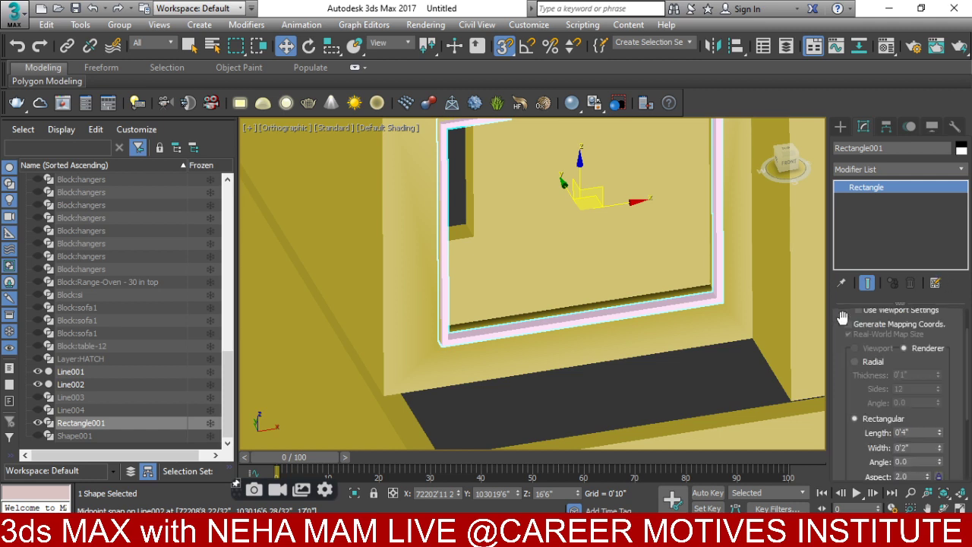
pyautogui.click(939, 445)
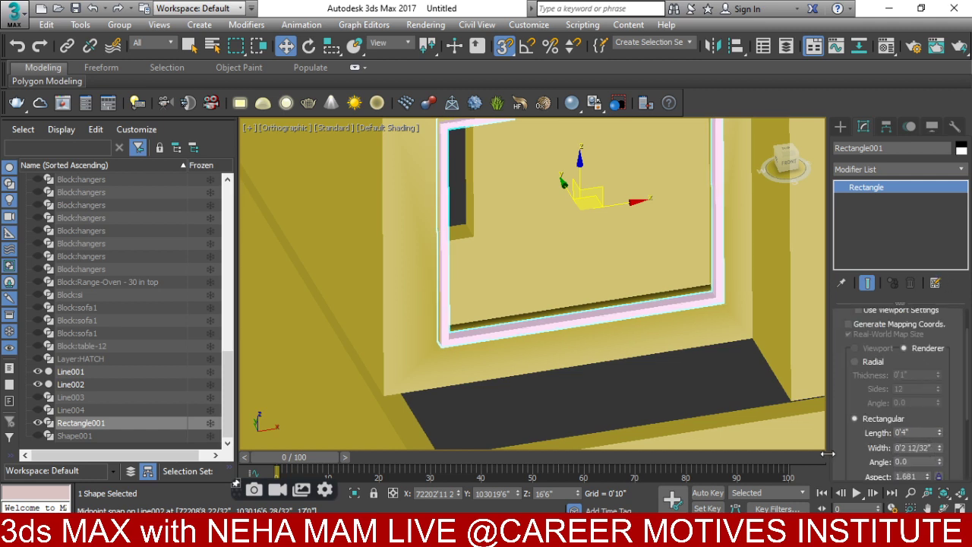
pyautogui.click(932, 447)
pyautogui.write('4')
pyautogui.press('Return')
# - Move the frame back into the wall thickness in Top view and check it from the front
pyautogui.moveTo(691, 265); pyautogui.dragTo(581, 330, button='middle')
pyautogui.press('t')
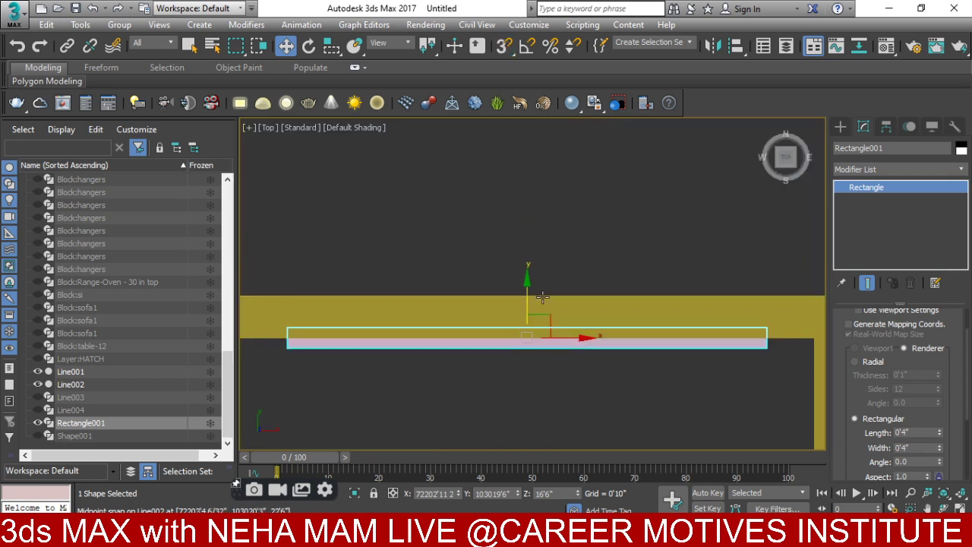
pyautogui.moveTo(525, 306); pyautogui.dragTo(523, 288)
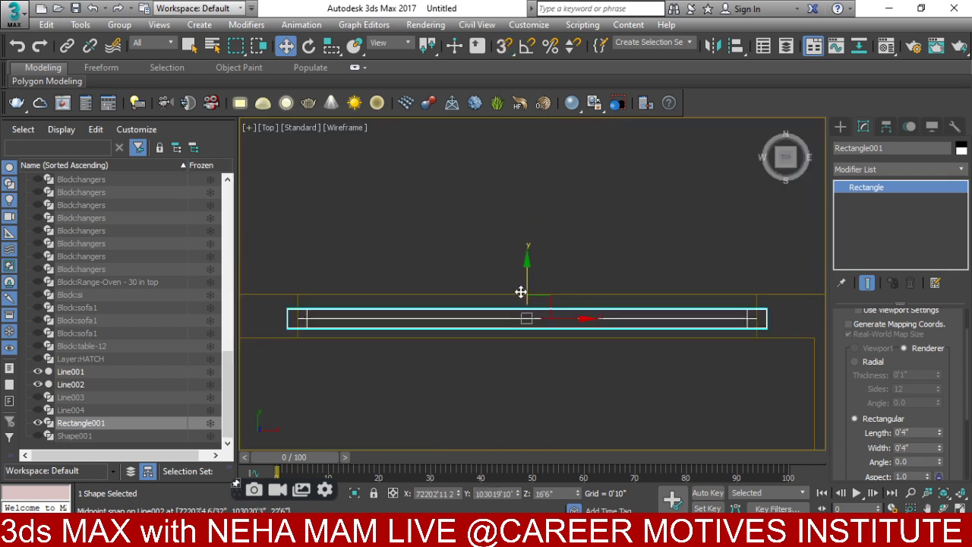
pyautogui.press('F3')
pyautogui.press('f')
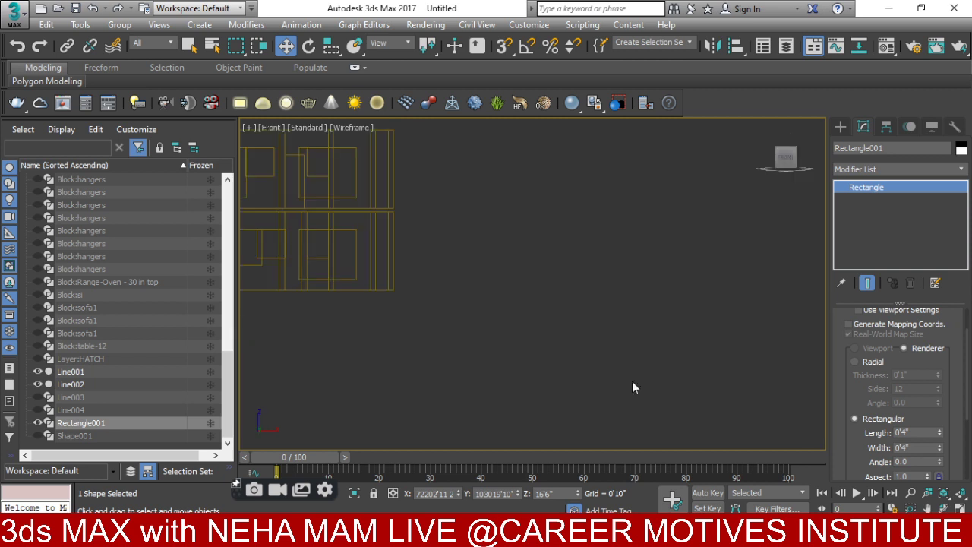
pyautogui.press('z')
pyautogui.scroll(-3, 526, 373)
pyautogui.press('F3')
pyautogui.moveTo(526, 372); pyautogui.dragTo(549, 286, button='middle')
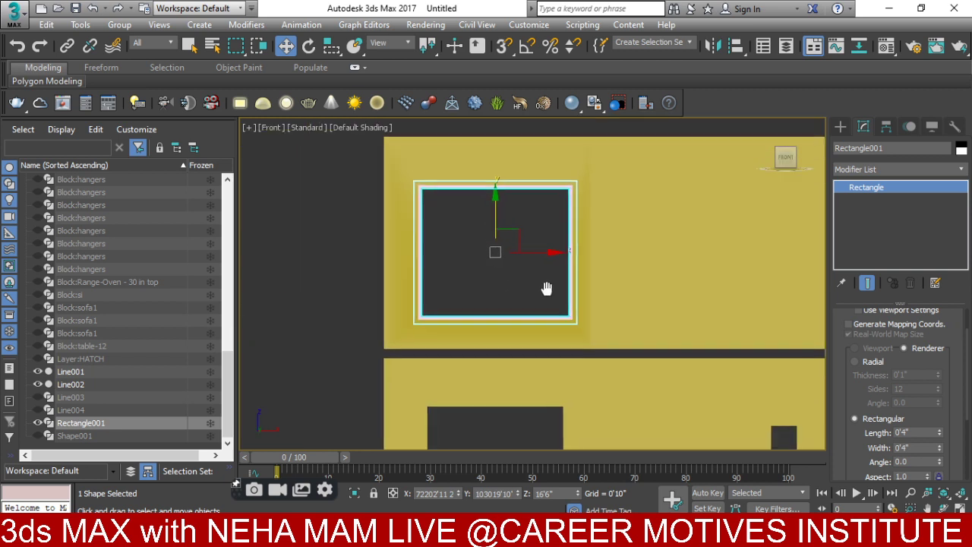
pyautogui.scroll(2, 550, 318)
pyautogui.scroll(3, 551, 319)
pyautogui.scroll(-3, 589, 263)
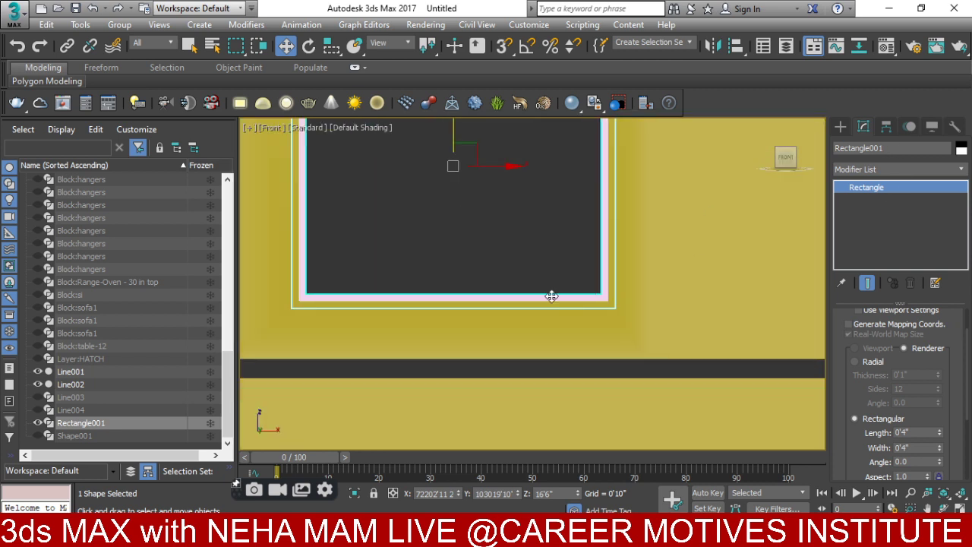
# - Convert the window frame to an editable spline and select its left side segment
pyautogui.rightClick(606, 288)
pyautogui.moveTo(683, 426)
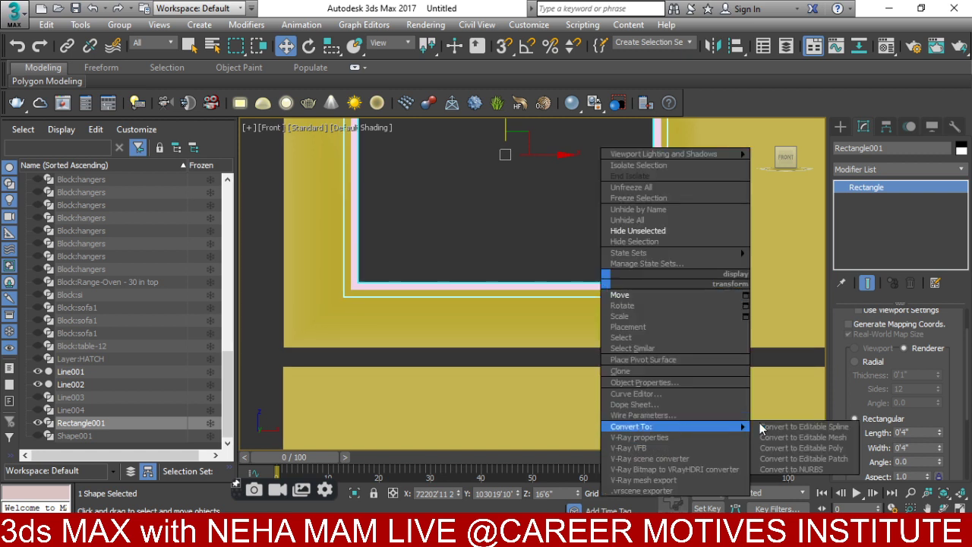
pyautogui.click(819, 427)
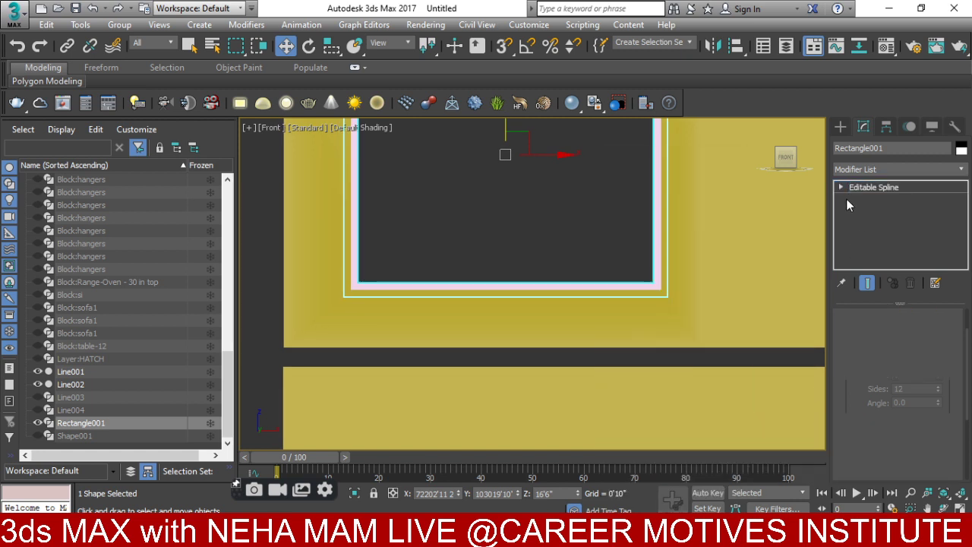
pyautogui.click(841, 187)
pyautogui.click(856, 213)
pyautogui.click(355, 228)
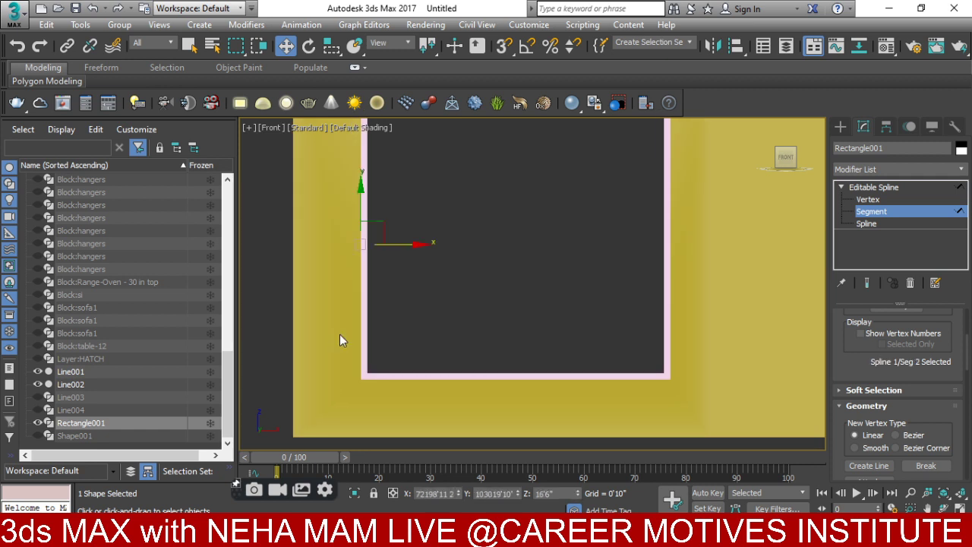
# - Try copying the left segment into the window as a mullion, then undo the copy
pyautogui.moveTo(407, 247); pyautogui.dragTo(483, 252)
pyautogui.rightClick(483, 253)
pyautogui.click(429, 233)
pyautogui.click(364, 261)
pyautogui.keyDown('shift'); pyautogui.moveTo(404, 243); pyautogui.dragTo(503, 243); pyautogui.keyUp('shift')
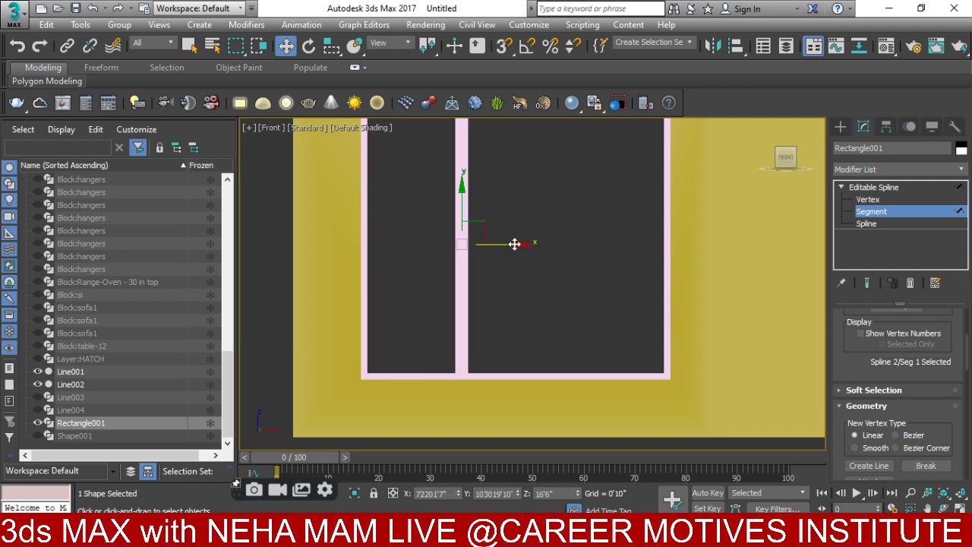
pyautogui.scroll(-3, 544, 309)
pyautogui.keyDown('alt'); pyautogui.moveTo(544, 308); pyautogui.dragTo(565, 365, button='middle'); pyautogui.keyUp('alt')
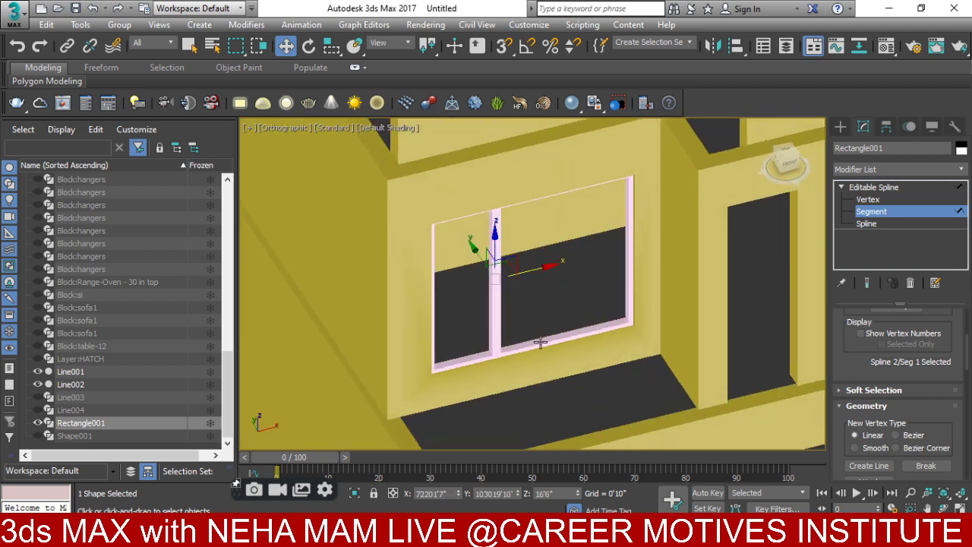
pyautogui.hotkey('ctrl', 'z')
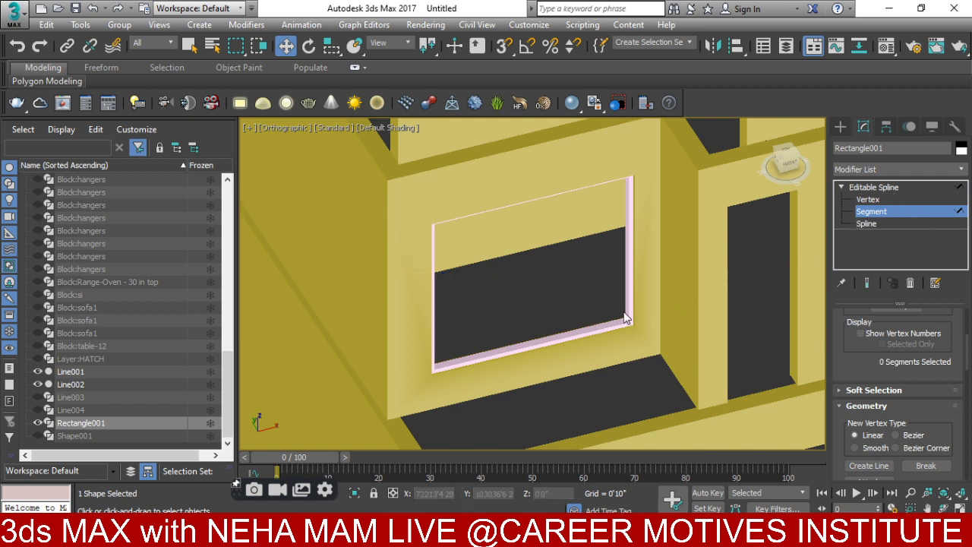
pyautogui.click(840, 126)
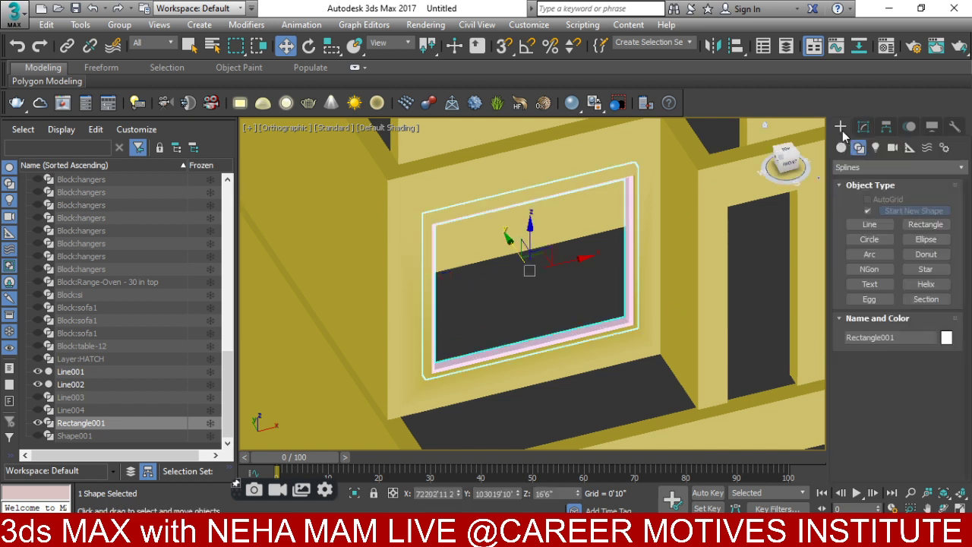
# - Draw Rectangle002 left of the building in Front view with a Rectangular 0'4" × 0'4" rendering profile
pyautogui.click(921, 224)
pyautogui.scroll(-5, 561, 278)
pyautogui.press('f')
pyautogui.scroll(-8, 686, 338)
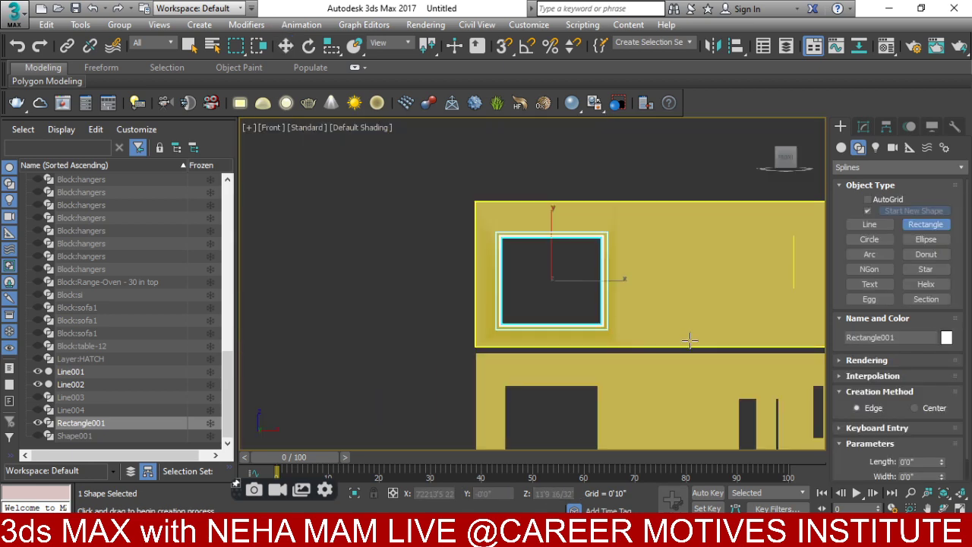
pyautogui.moveTo(395, 312)
pyautogui.mouseDown()
pyautogui.moveTo(422, 353)
pyautogui.moveTo(465, 375)
pyautogui.mouseUp()
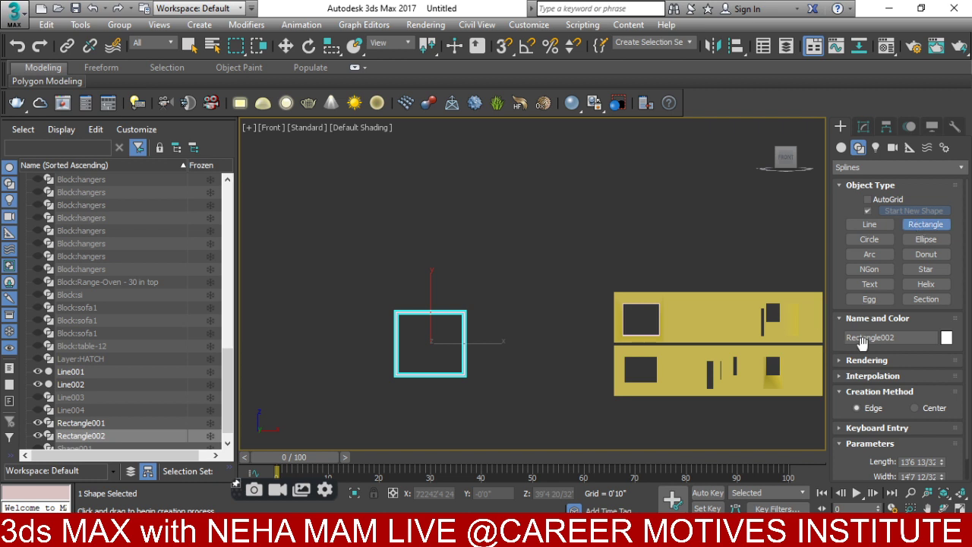
pyautogui.scroll(2, 413, 336)
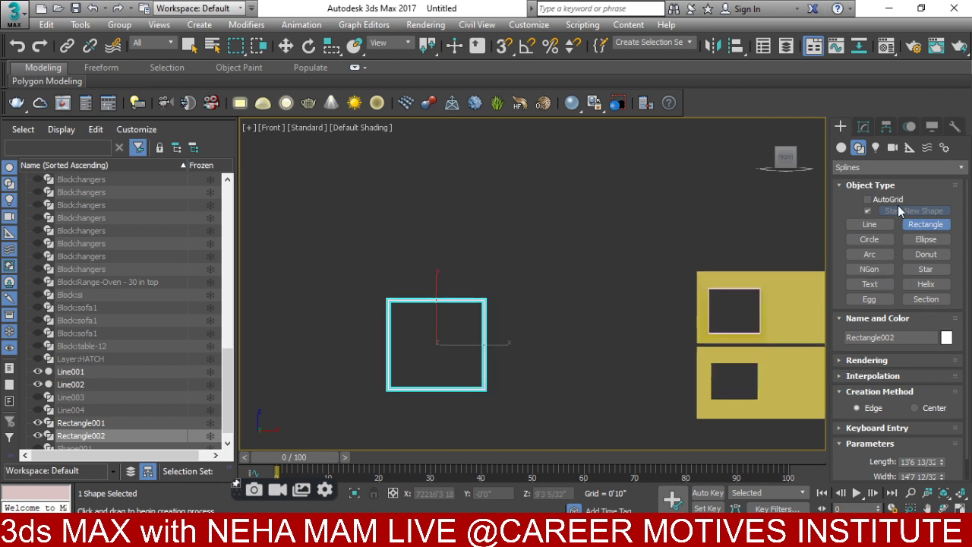
pyautogui.click(854, 360)
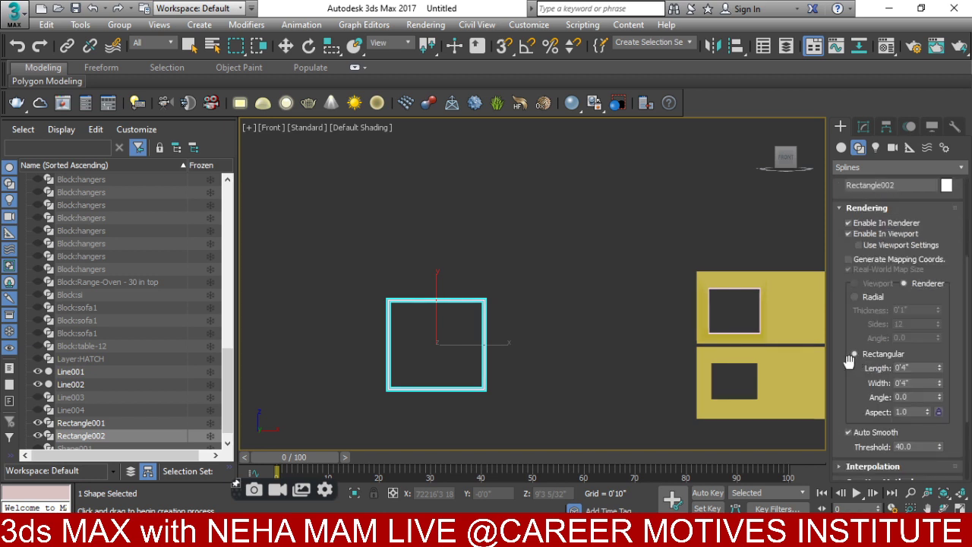
pyautogui.click(853, 354)
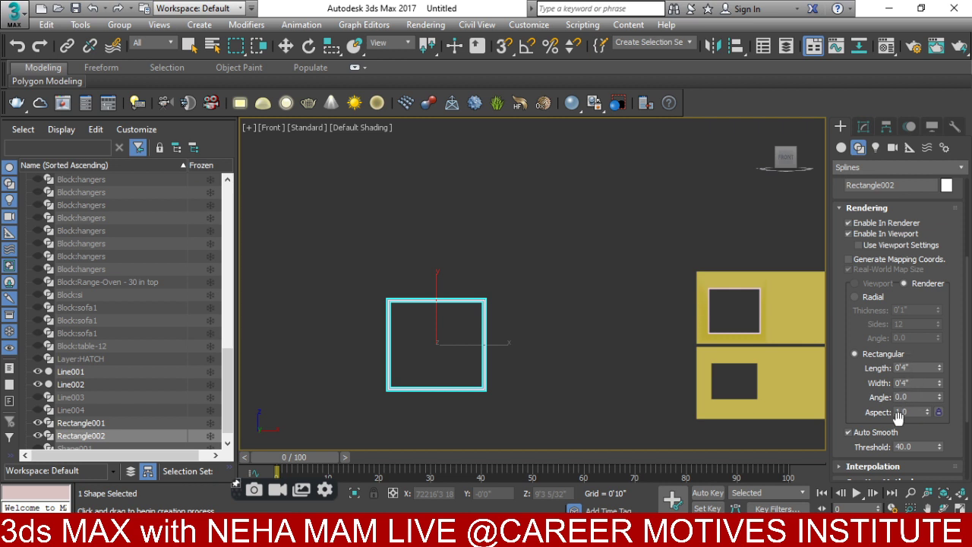
pyautogui.scroll(5, 440, 311)
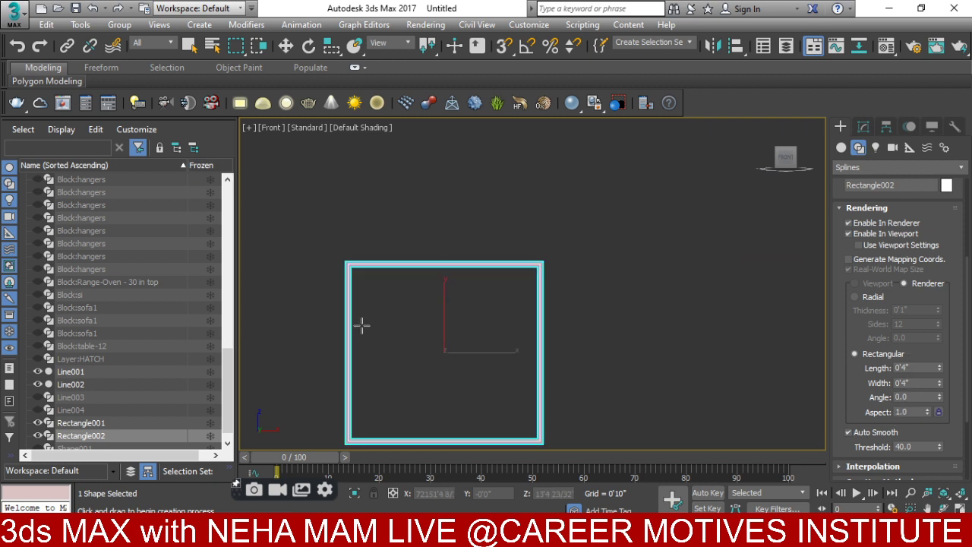
pyautogui.scroll(3, 361, 325)
pyautogui.click(873, 126)
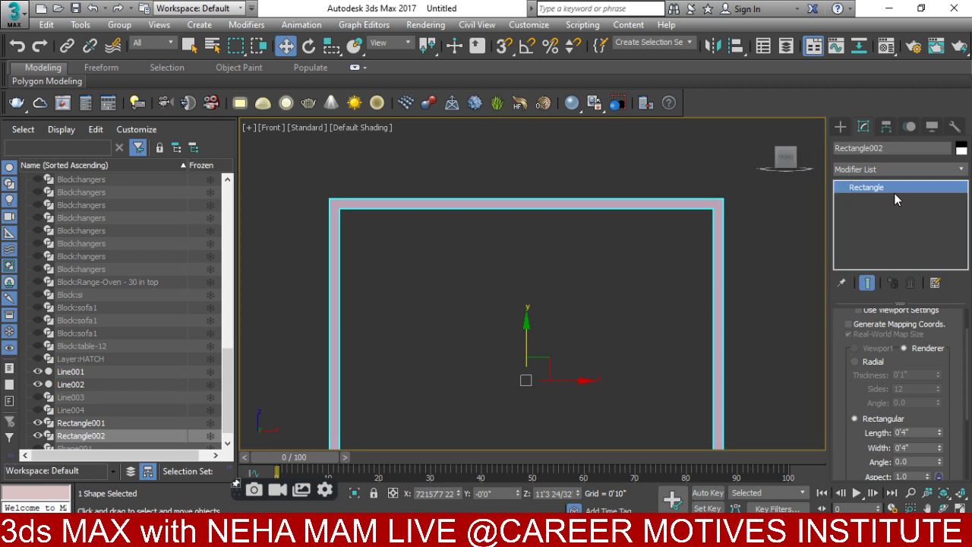
# - Convert the rectangle frame to an Editable Spline and switch to Segment level
pyautogui.scroll(-3, 519, 202)
pyautogui.rightClick(520, 199)
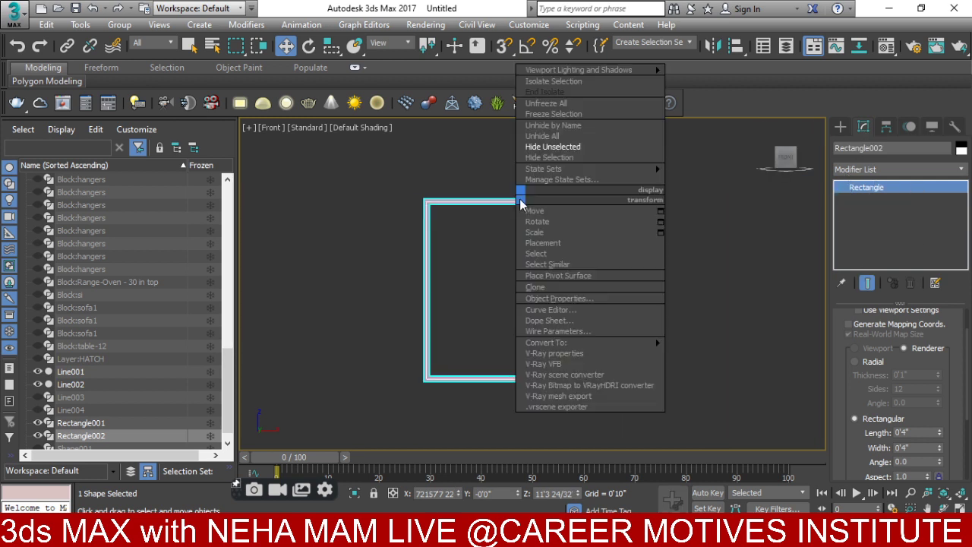
pyautogui.moveTo(585, 346)
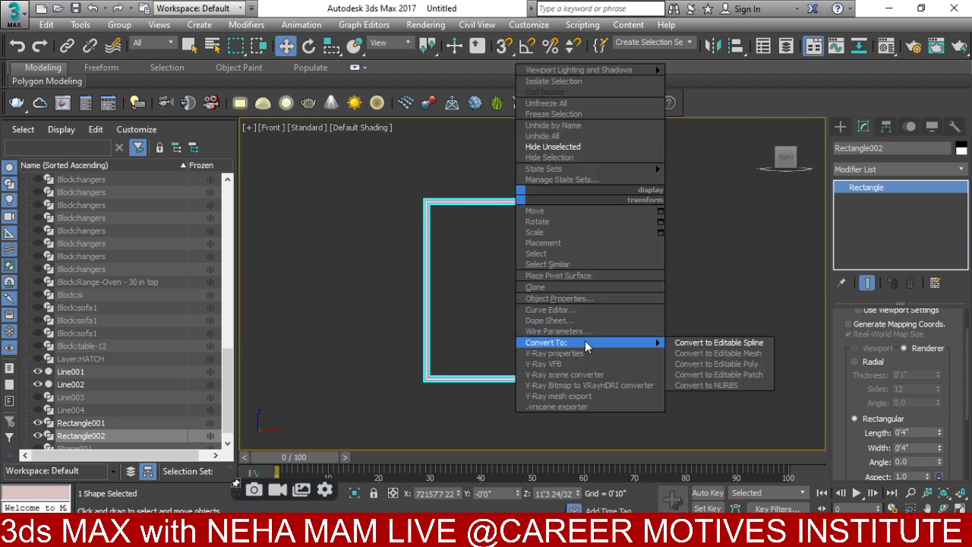
pyautogui.click(726, 342)
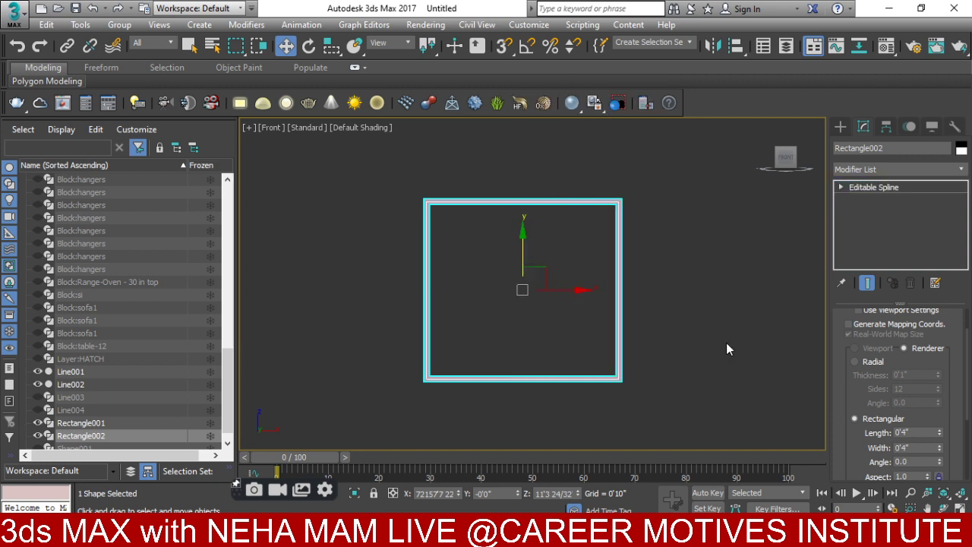
pyautogui.click(841, 187)
pyautogui.click(865, 212)
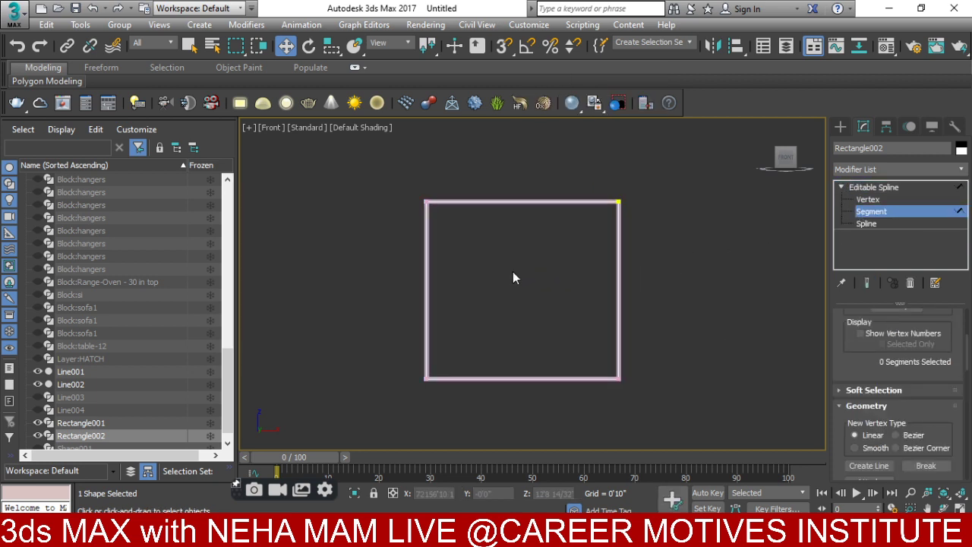
# - Shift-copy the frame's left segment and offset it 1'6" in X as a vertical divider
pyautogui.moveTo(513, 274); pyautogui.dragTo(371, 312)
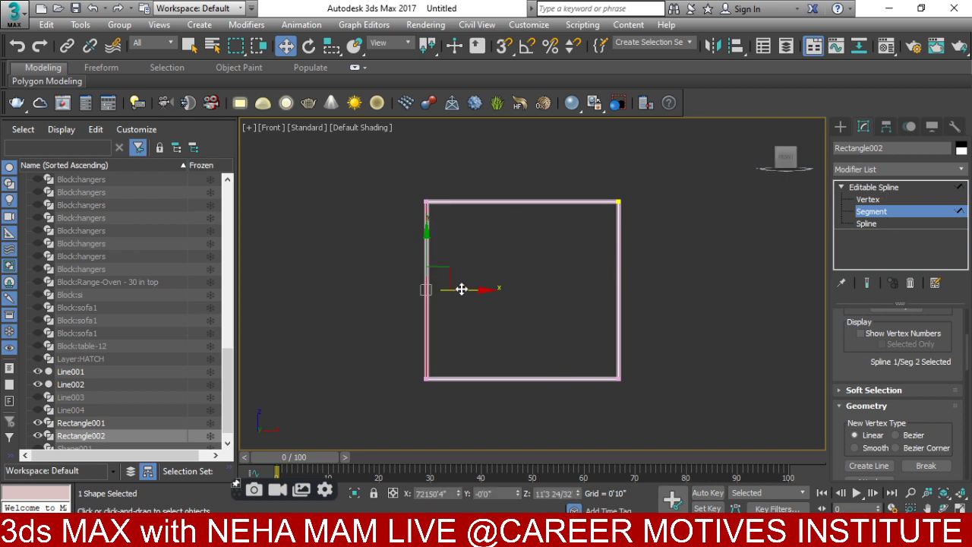
pyautogui.keyDown('shift'); pyautogui.moveTo(462, 289); pyautogui.dragTo(460, 289); pyautogui.keyUp('shift')
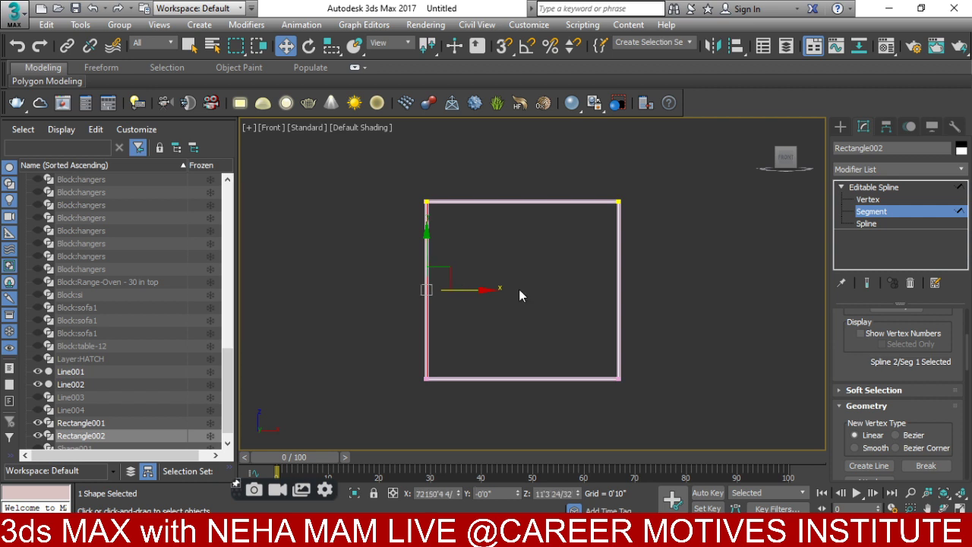
pyautogui.rightClick(489, 292)
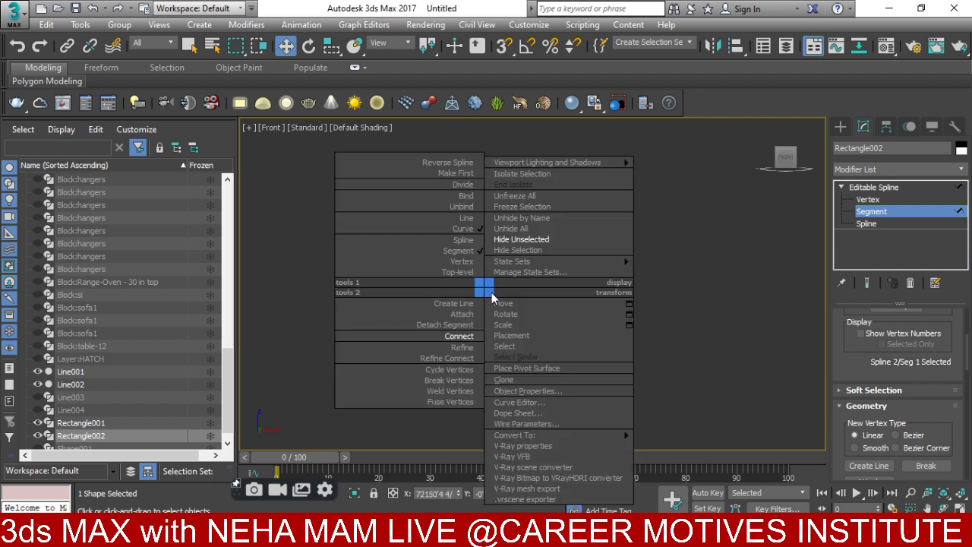
pyautogui.click(629, 304)
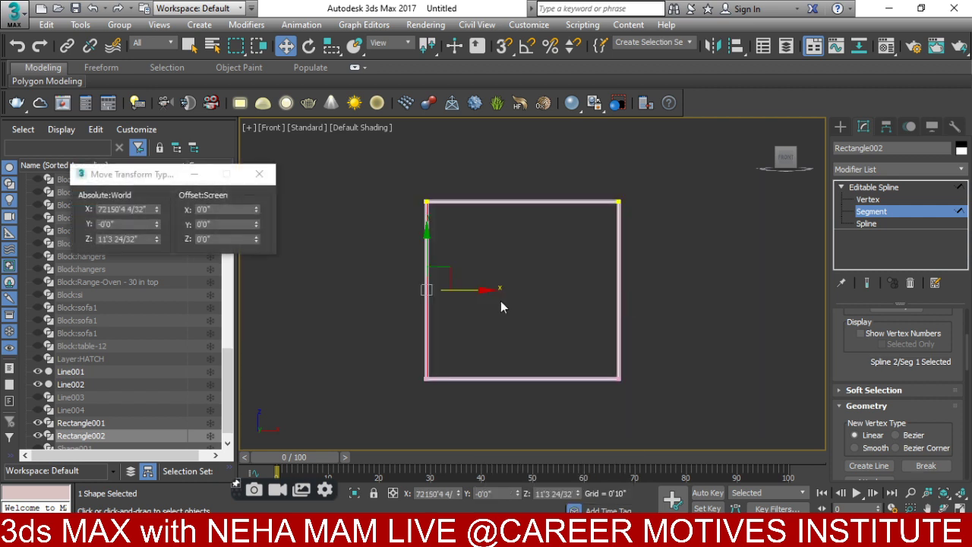
pyautogui.click(222, 222)
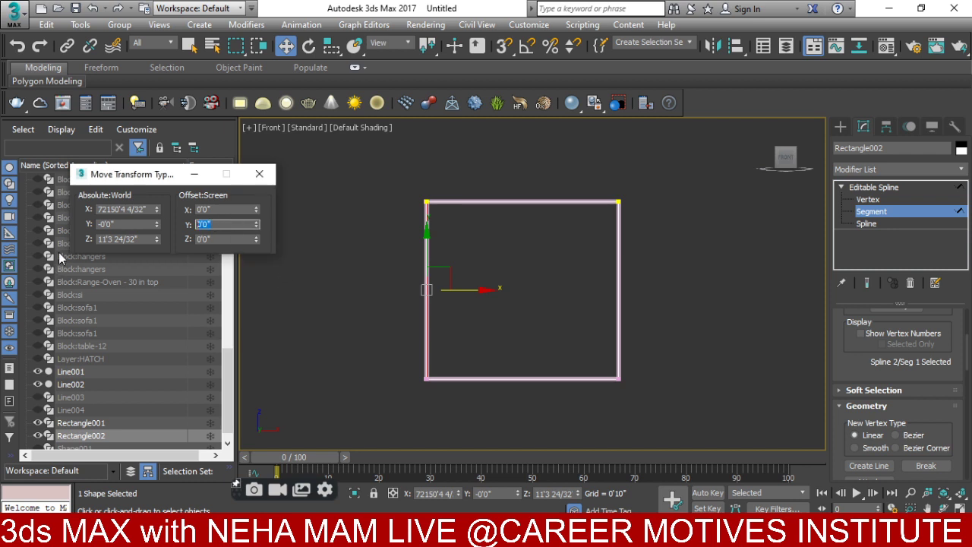
pyautogui.click(226, 210)
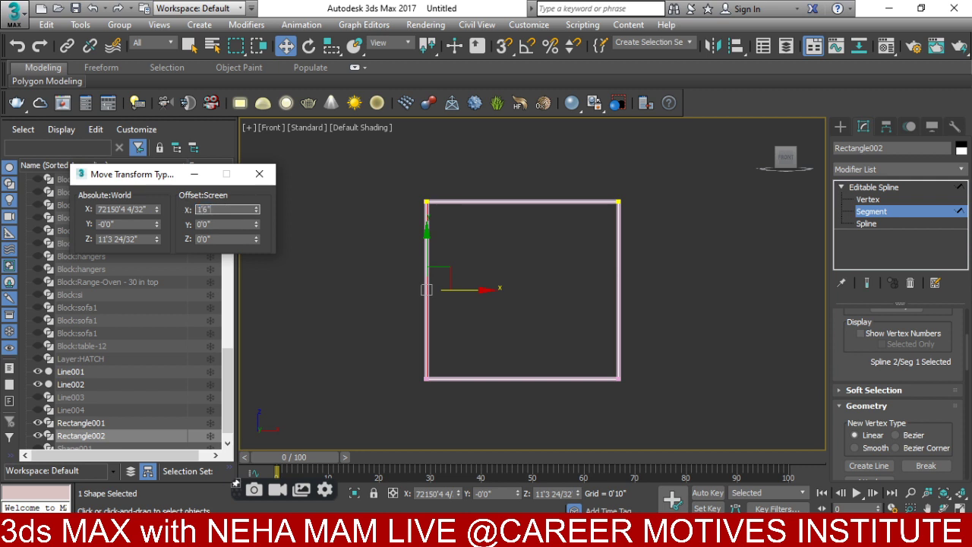
pyautogui.press('Return')
pyautogui.scroll(4, 453, 233)
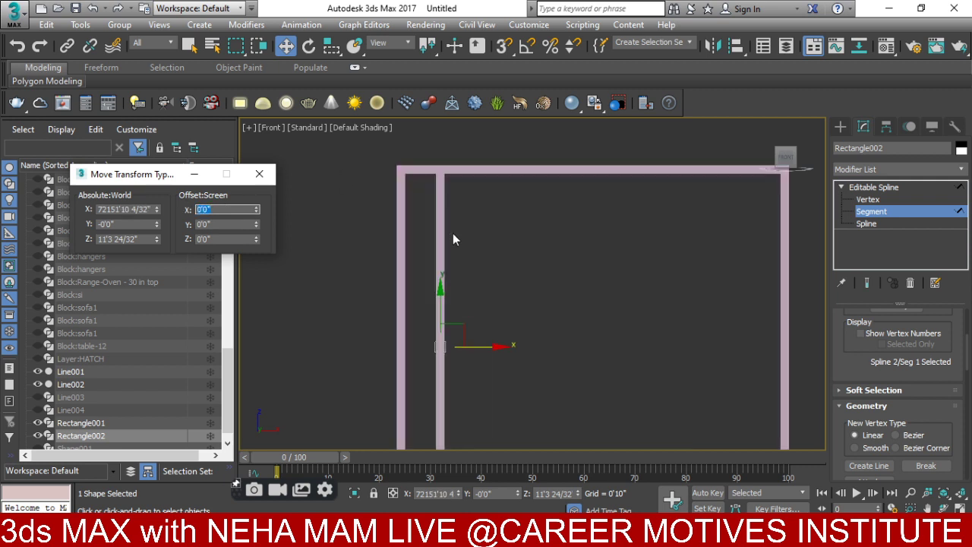
pyautogui.scroll(-2, 444, 258)
pyautogui.click(259, 174)
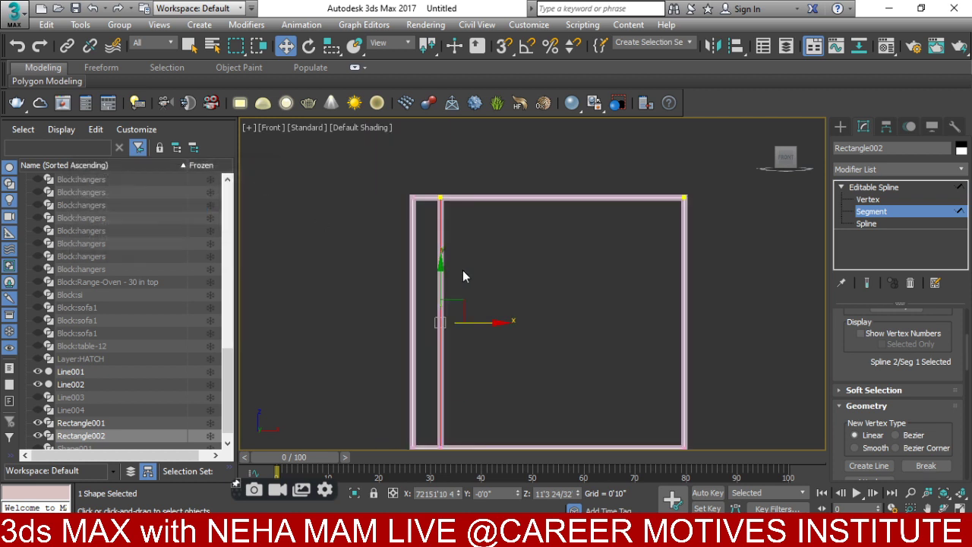
# - Select all of the frame's segments and return to the Create panel
pyautogui.scroll(-5, 463, 269)
pyautogui.hotkey('ctrl', 'a')
pyautogui.click(840, 127)
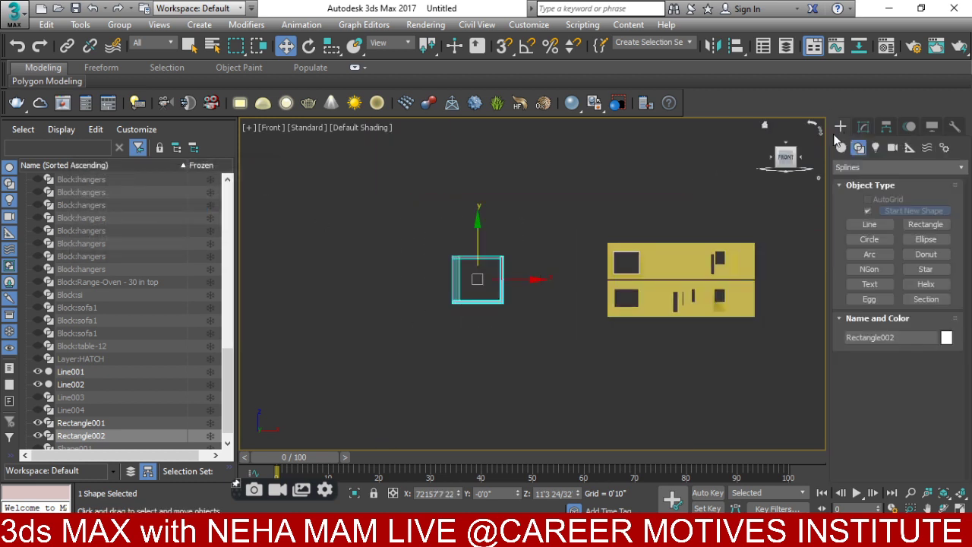
pyautogui.scroll(4, 508, 296)
# - Delete the square frame Rectangle002 and select the window outline Rectangle001
pyautogui.press('Delete')
pyautogui.scroll(5, 605, 288)
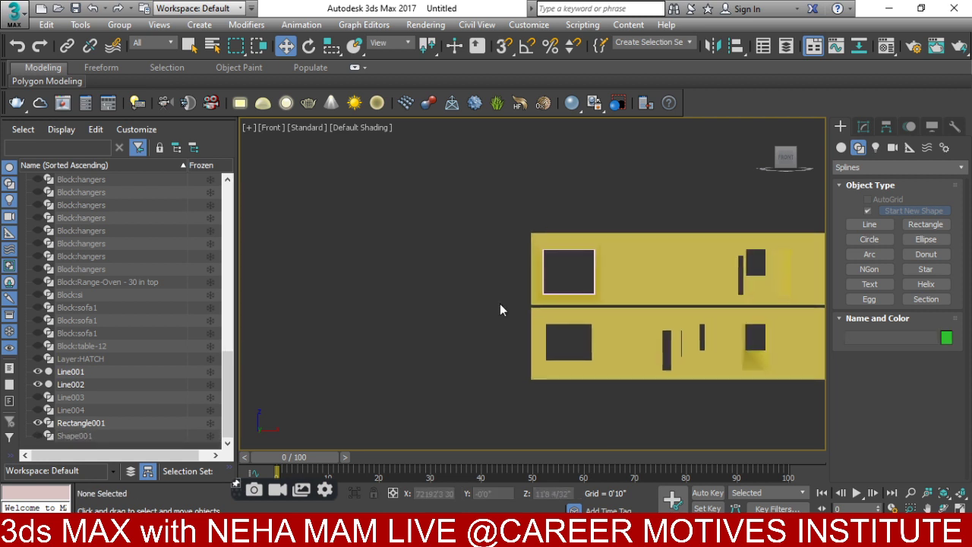
pyautogui.click(575, 269)
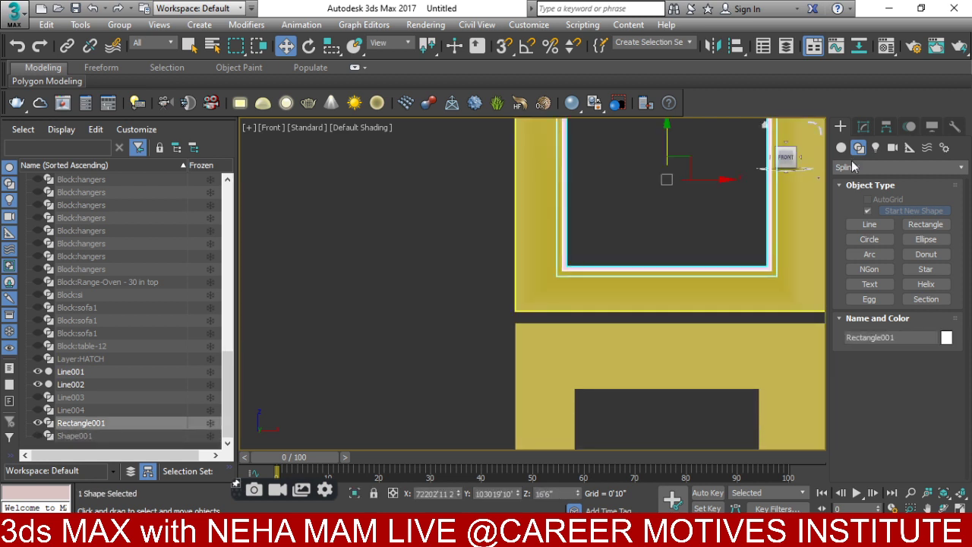
# - Set Rectangle001's Rendering profile Width to 0'2"
pyautogui.click(863, 127)
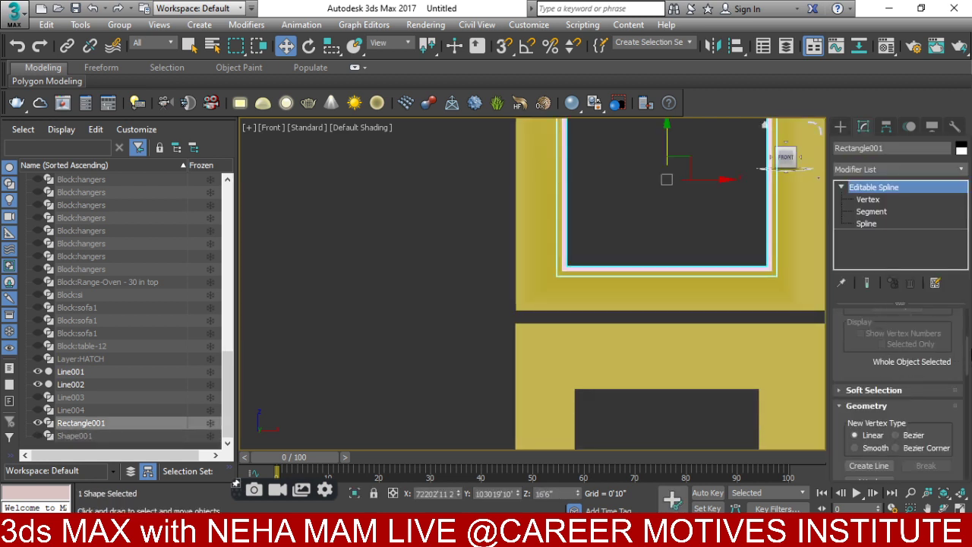
pyautogui.scroll(5, 967, 340)
pyautogui.click(881, 316)
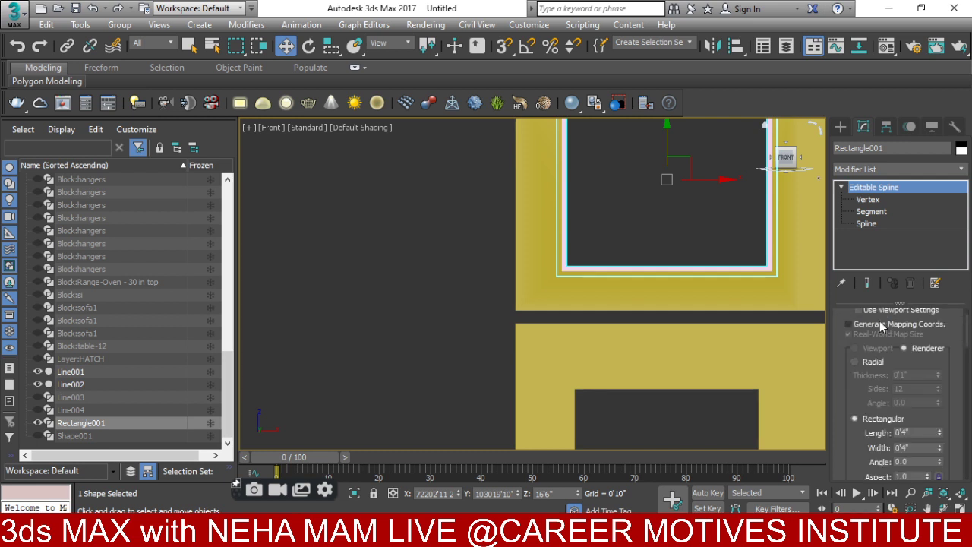
pyautogui.doubleClick(918, 448)
pyautogui.write('2')
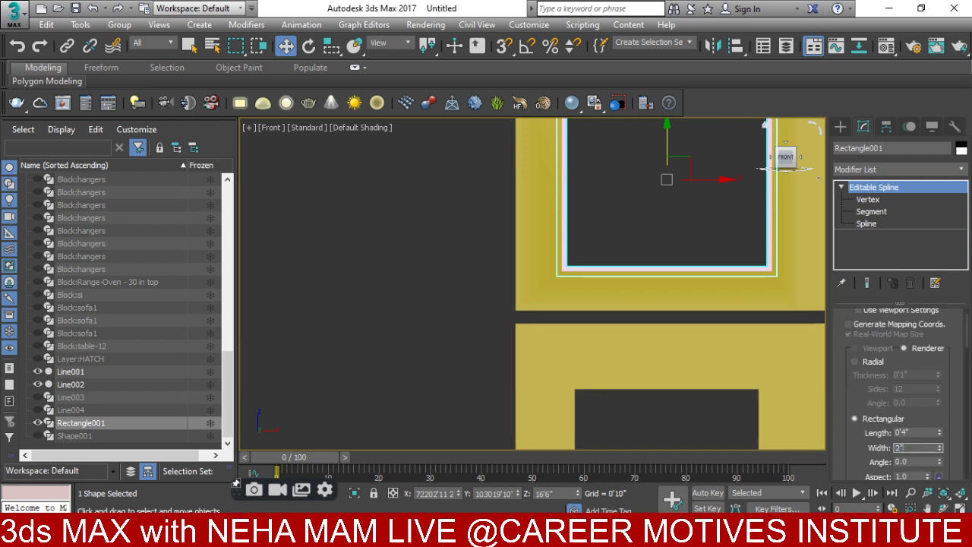
pyautogui.press('Return')
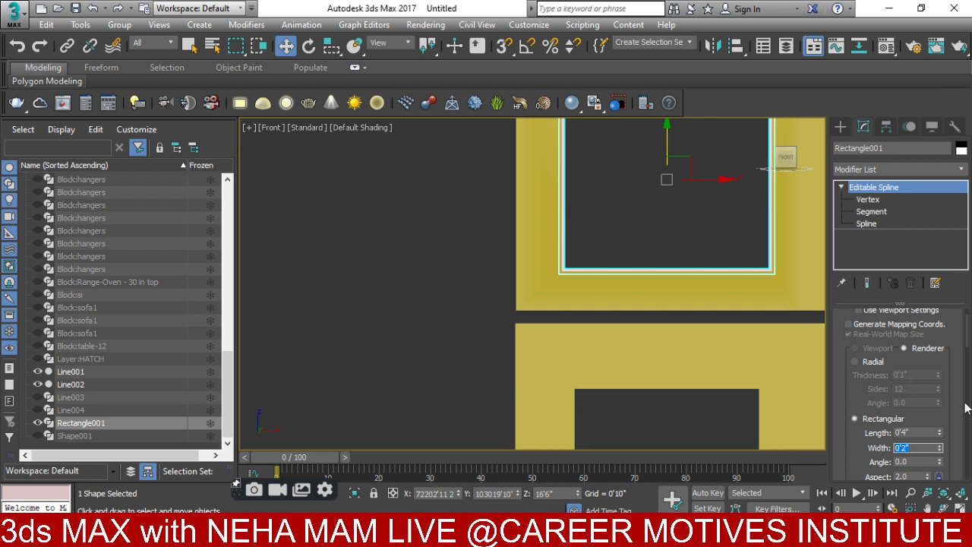
pyautogui.moveTo(967, 347); pyautogui.dragTo(969, 465)
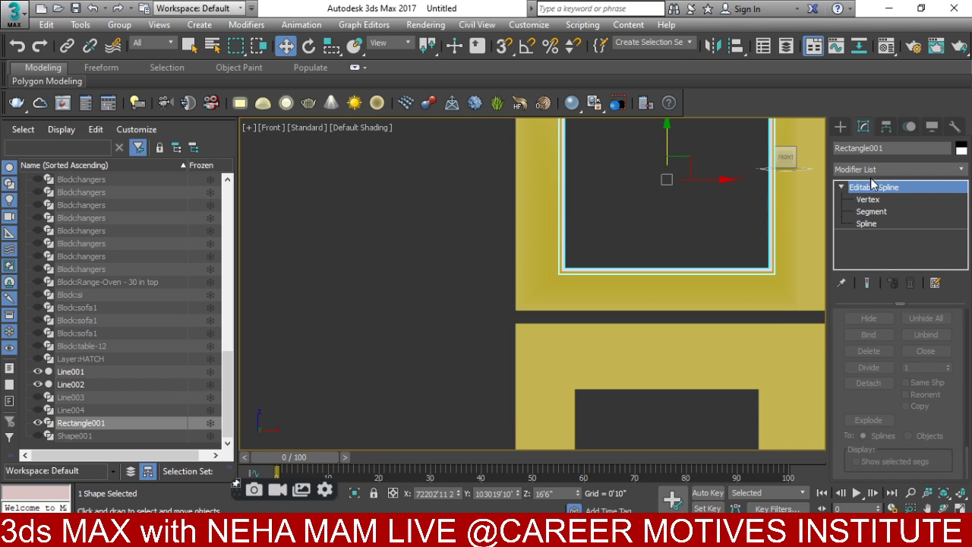
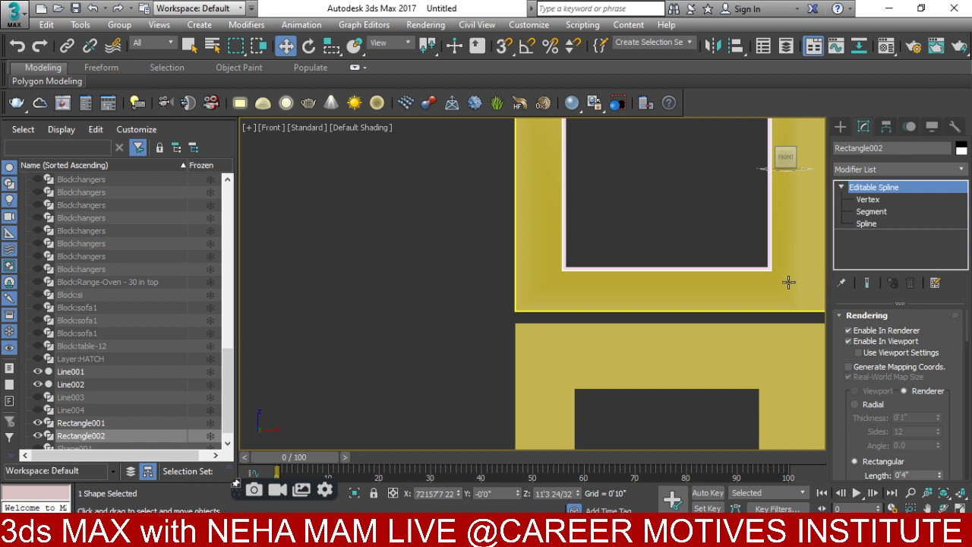
# - Undo the spline conversion and draw a vertex-snapped rectangle across the front window opening
pyautogui.hotkey('ctrl', 'z')
pyautogui.hotkey('ctrl', 'z')
pyautogui.hotkey('ctrl', 'z')
pyautogui.hotkey('ctrl', 'z')
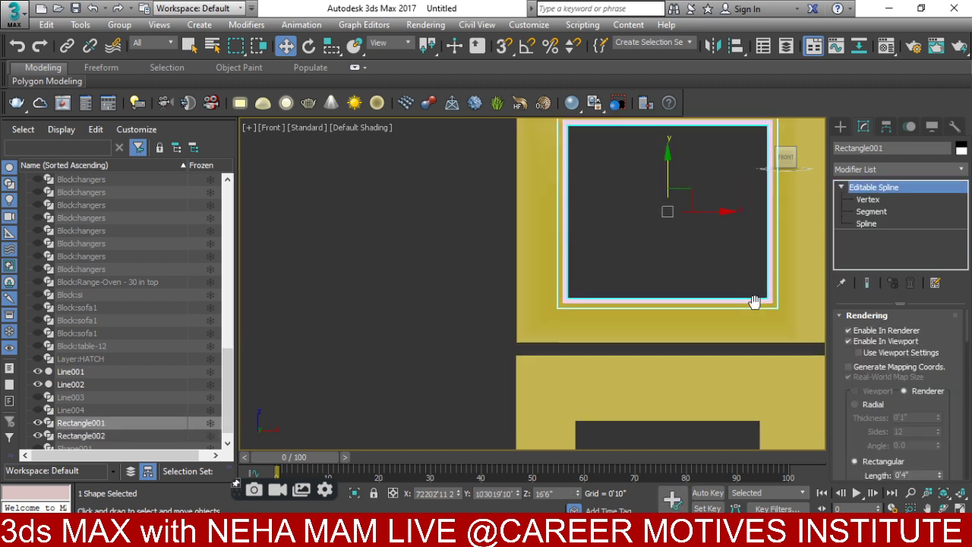
pyautogui.click(840, 126)
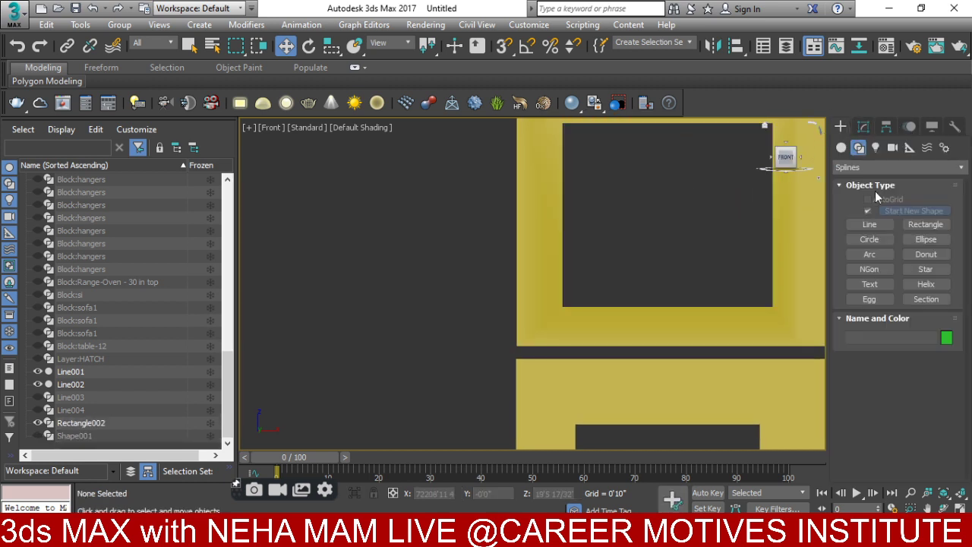
pyautogui.click(912, 224)
pyautogui.moveTo(553, 257); pyautogui.dragTo(477, 291, button='middle')
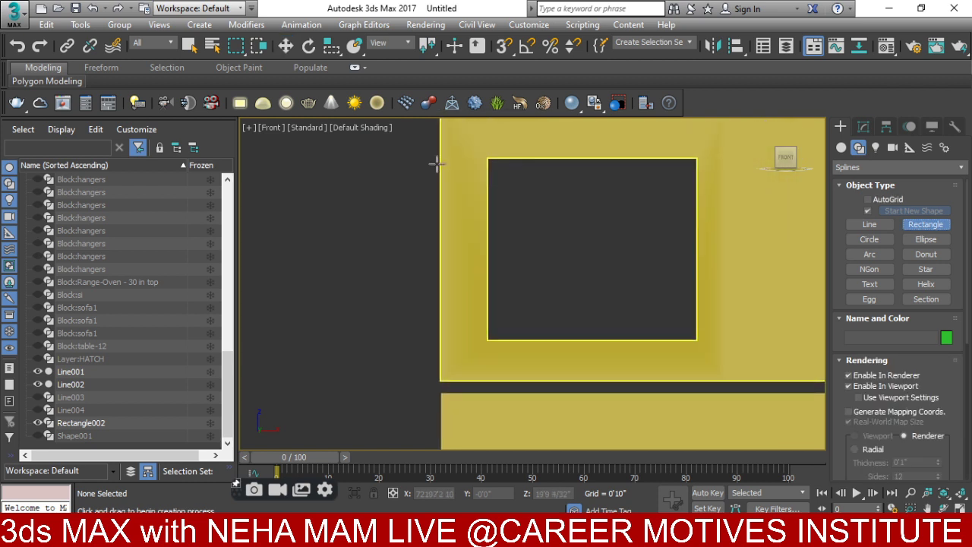
pyautogui.click(502, 47)
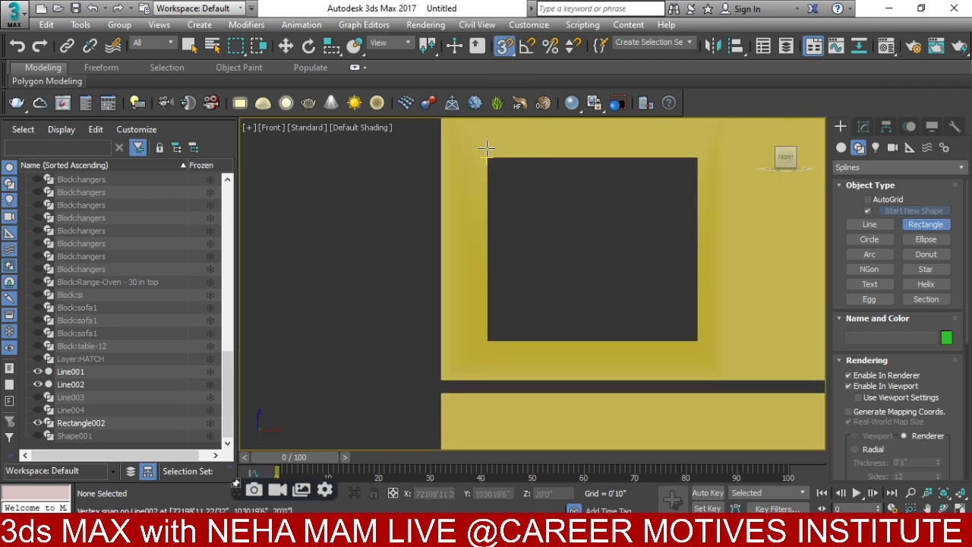
pyautogui.moveTo(482, 154); pyautogui.dragTo(703, 346)
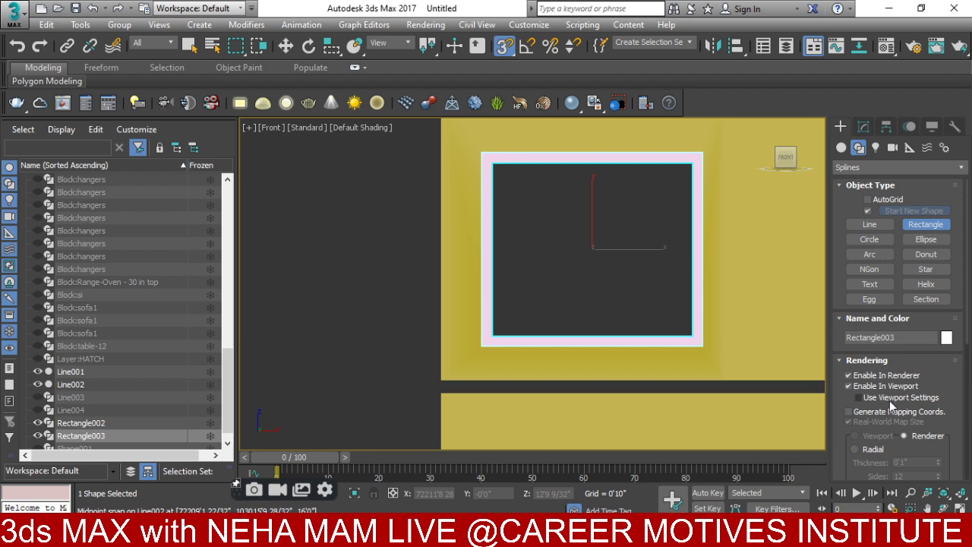
# - Set the rectangle's rectangular rendering profile width to 0'2"
pyautogui.scroll(-5, 965, 337)
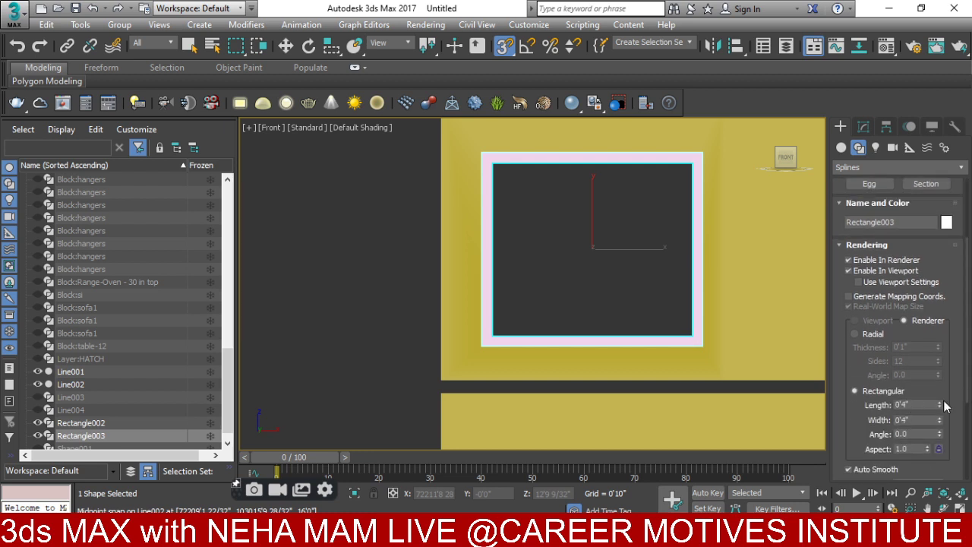
pyautogui.doubleClick(915, 420)
pyautogui.write('2')
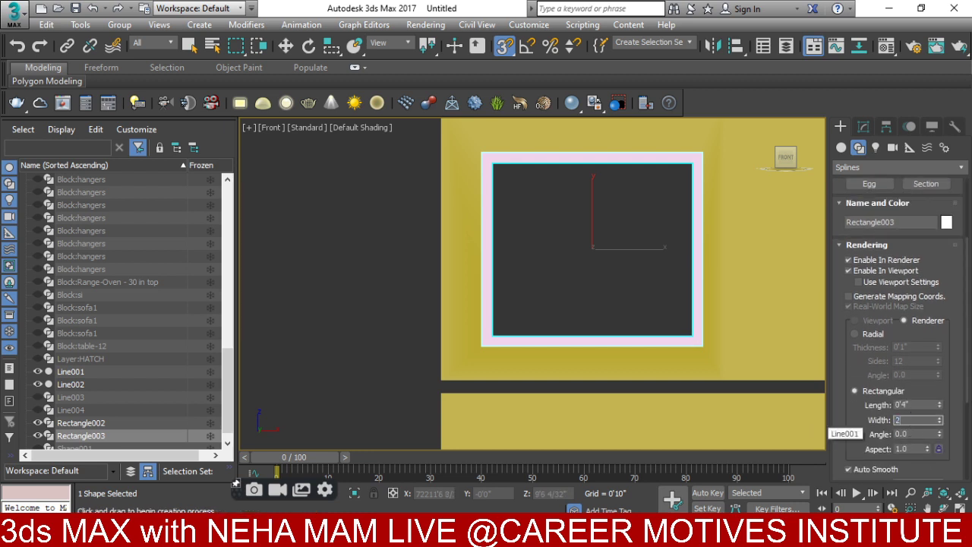
pyautogui.press('Return')
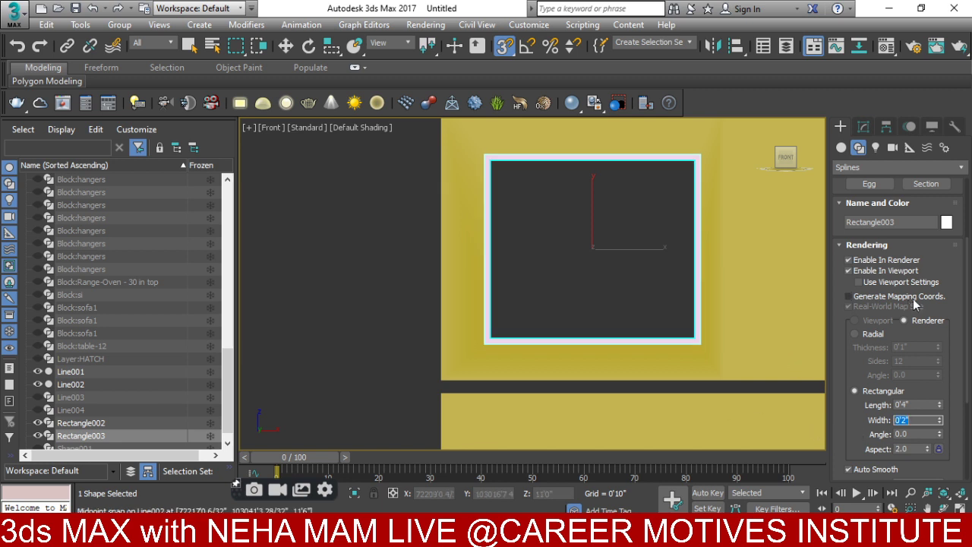
pyautogui.scroll(-7, 968, 391)
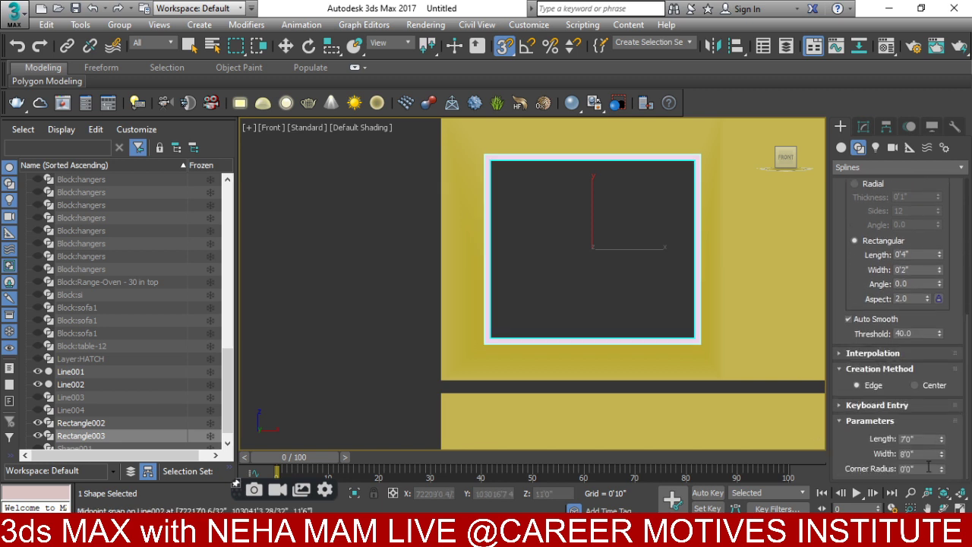
# - Adjust the rectangle's length and width to 6'9 13/32" by 7'10 2/32" to fit the opening
pyautogui.moveTo(942, 441); pyautogui.dragTo(942, 447)
pyautogui.press('t')
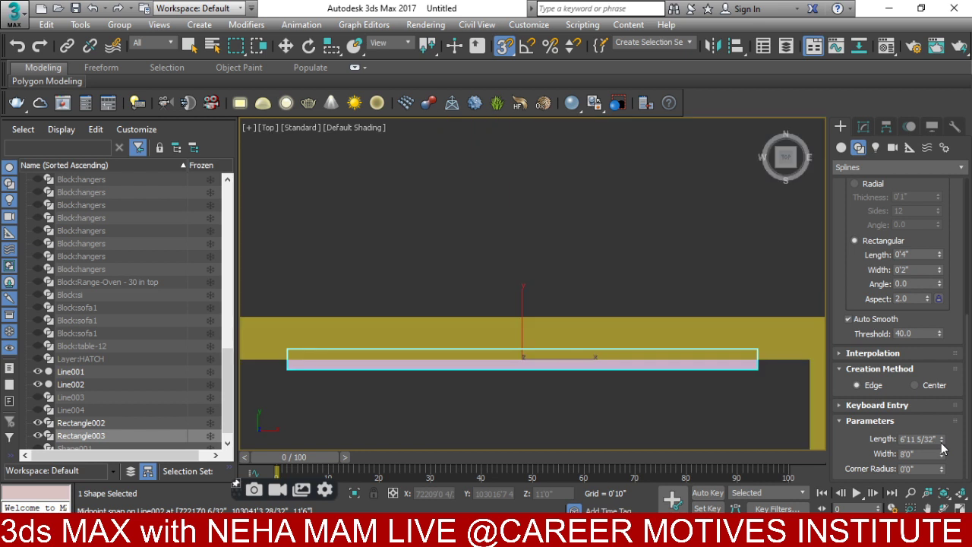
pyautogui.press('z')
pyautogui.press('F3')
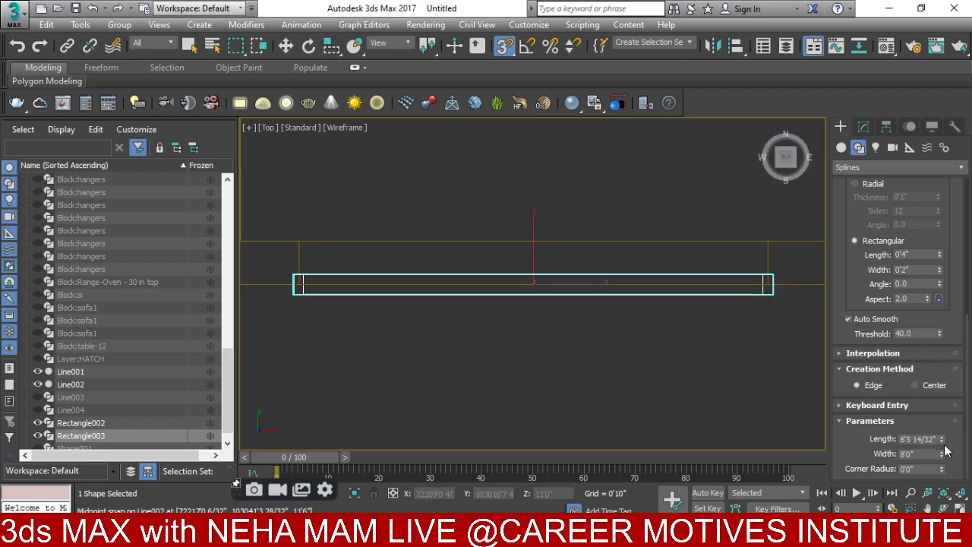
pyautogui.press('f')
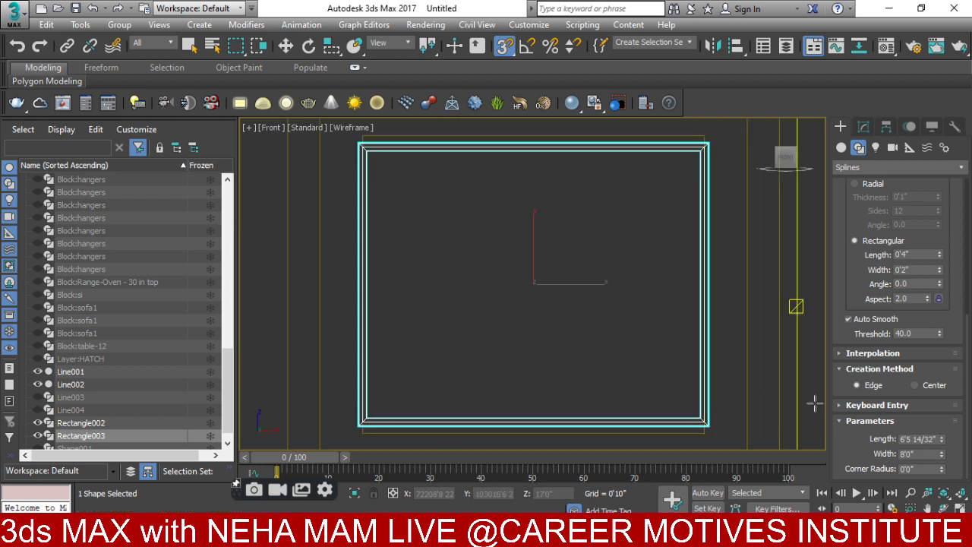
pyautogui.moveTo(941, 439); pyautogui.dragTo(941, 438)
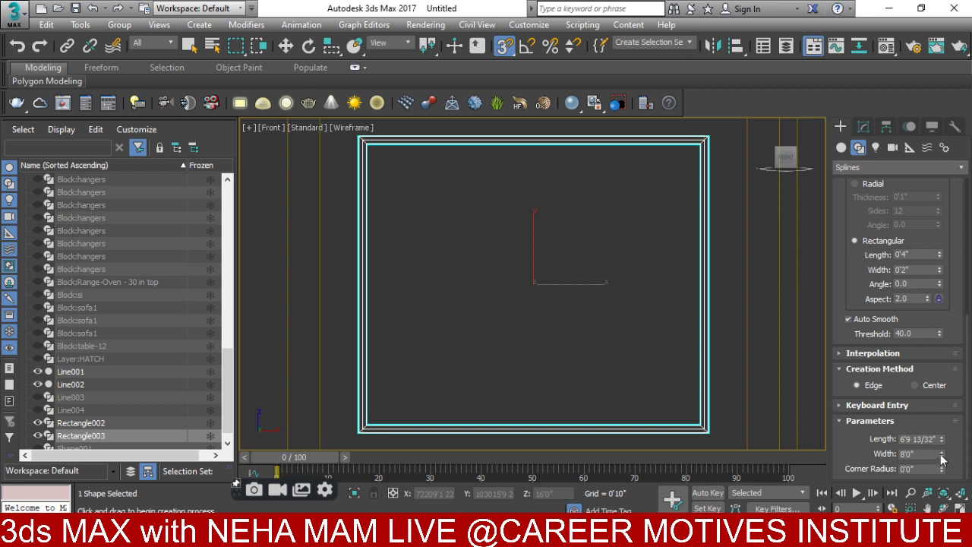
pyautogui.moveTo(942, 459); pyautogui.dragTo(941, 460)
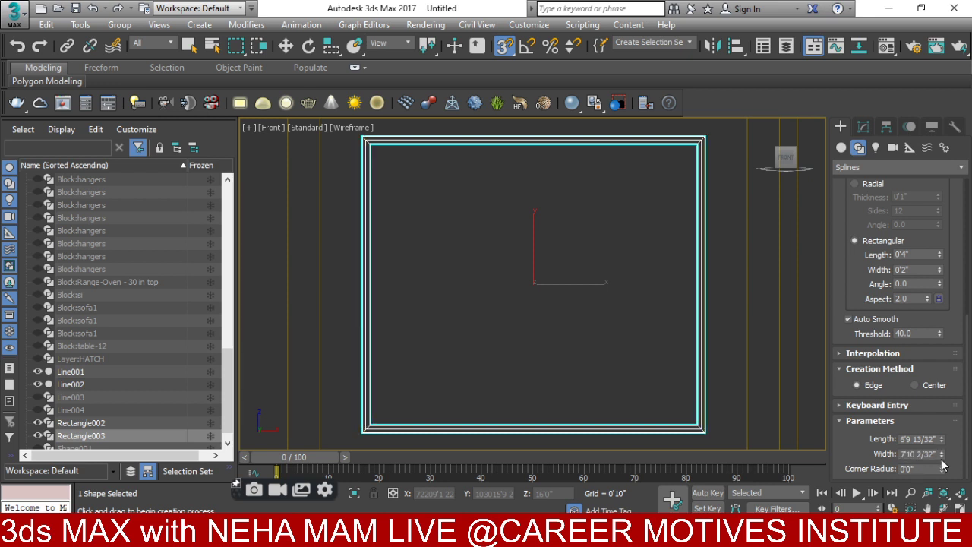
# - From the top view, move the rectangle back along Y into the wall thickness
pyautogui.press('t')
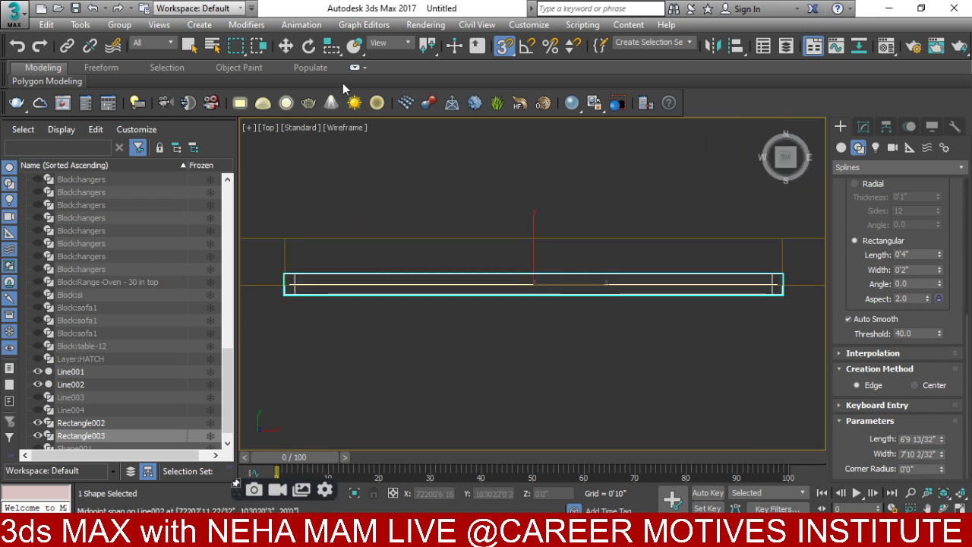
pyautogui.click(286, 45)
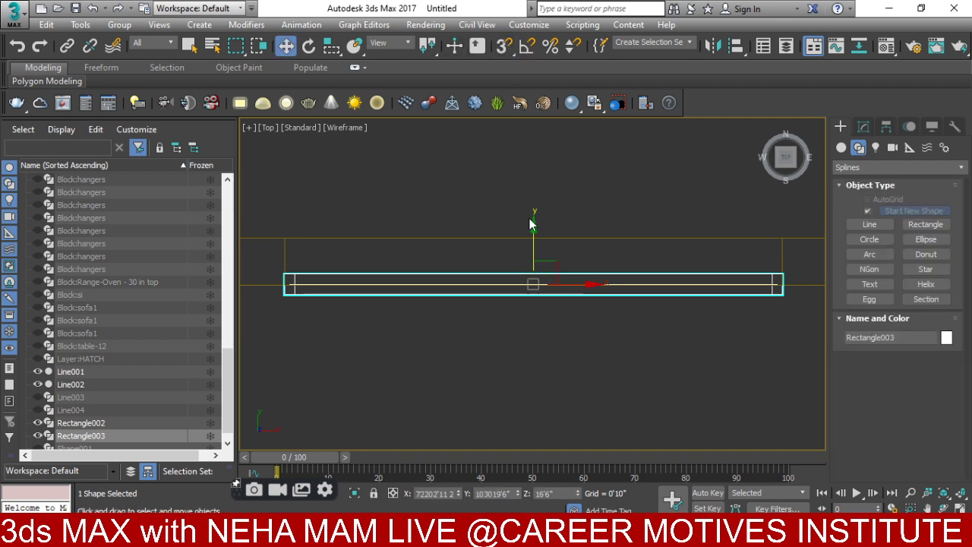
pyautogui.moveTo(530, 246); pyautogui.dragTo(536, 221)
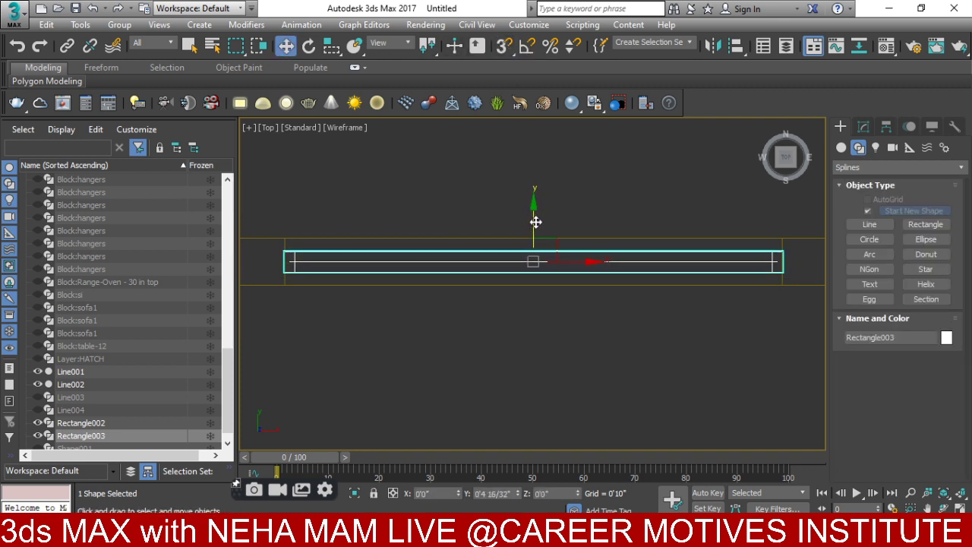
# - Convert the frame rectangle to an editable spline and switch to Segment level
pyautogui.press('f')
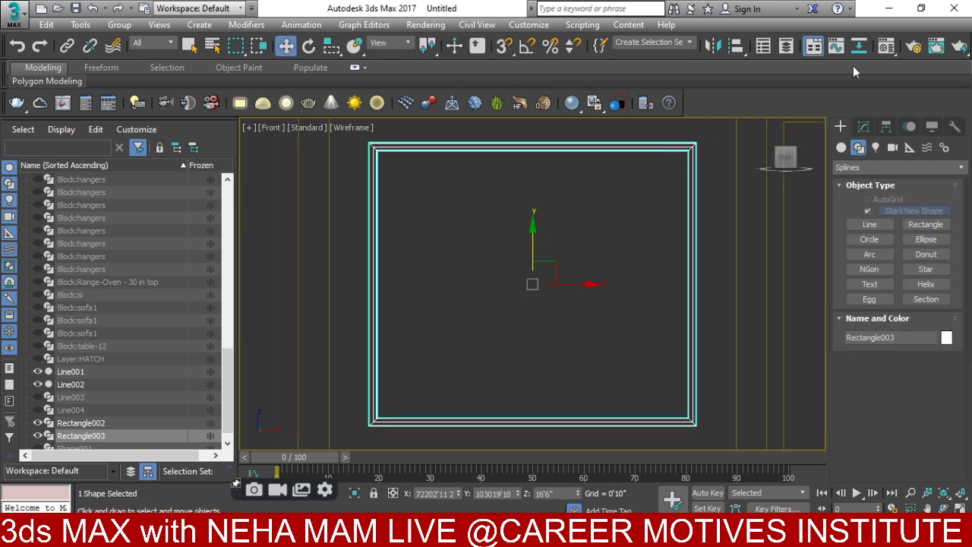
pyautogui.click(860, 125)
pyautogui.rightClick(403, 272)
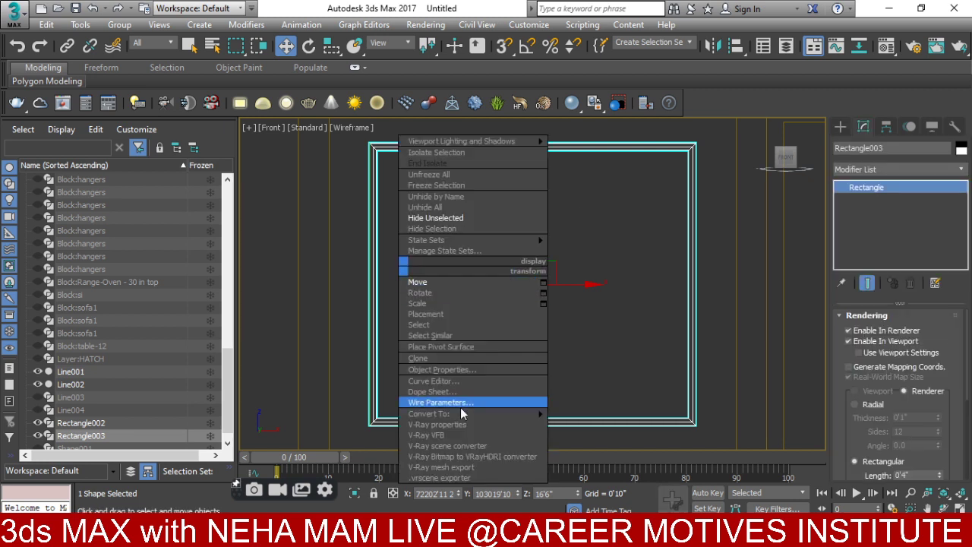
pyautogui.moveTo(491, 414)
pyautogui.click(560, 416)
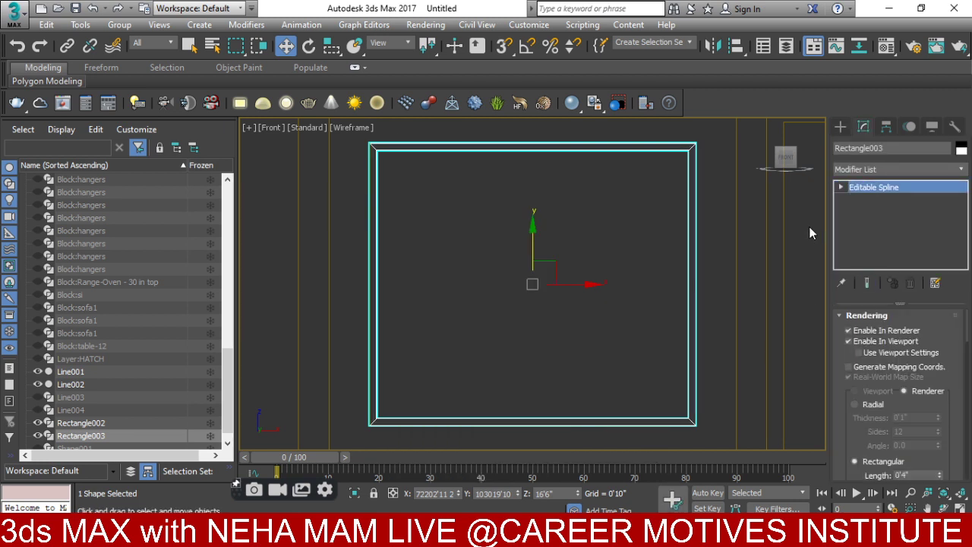
pyautogui.click(863, 222)
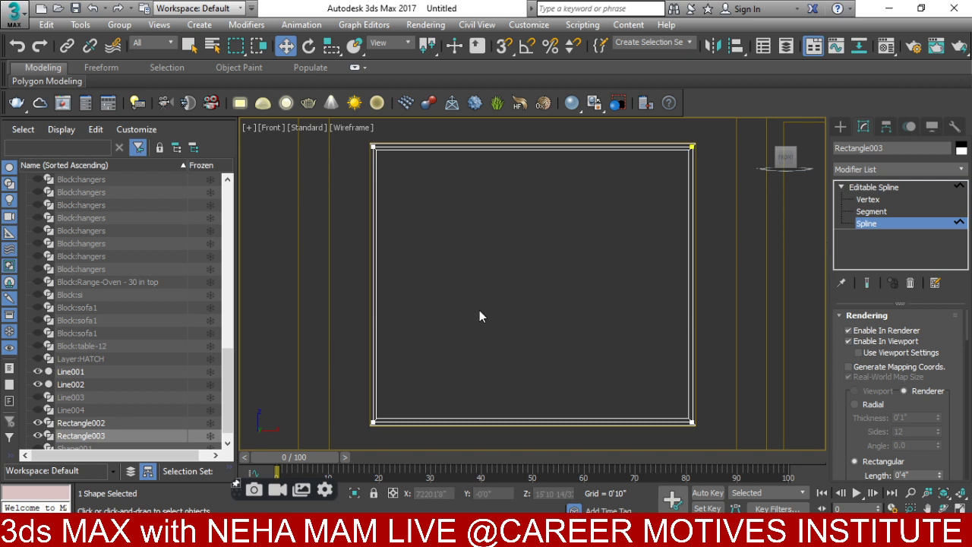
pyautogui.click(871, 211)
# - Copy the left segment into two vertical mullions, offsetting the first 1'6" plus 6" right
pyautogui.click(373, 251)
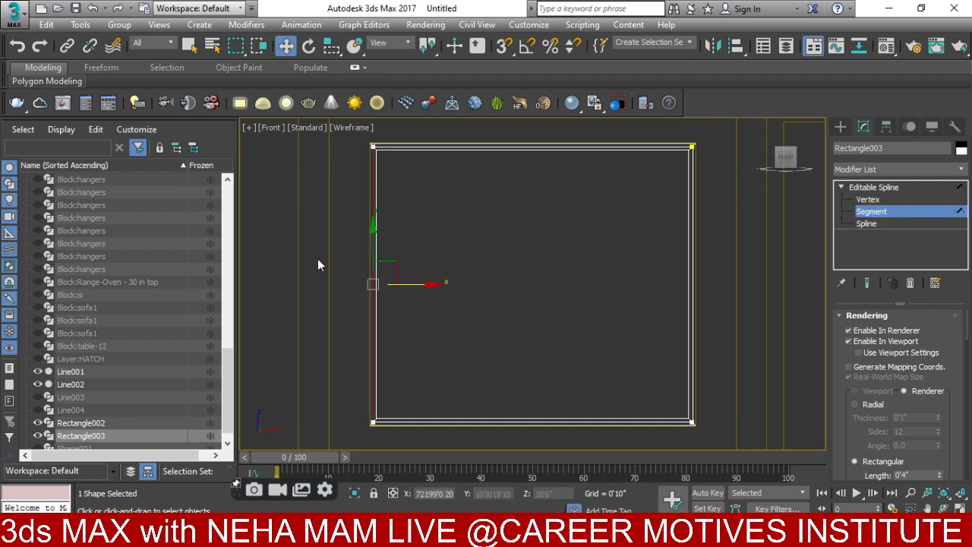
pyautogui.moveTo(411, 283); pyautogui.dragTo(421, 285)
pyautogui.rightClick(437, 302)
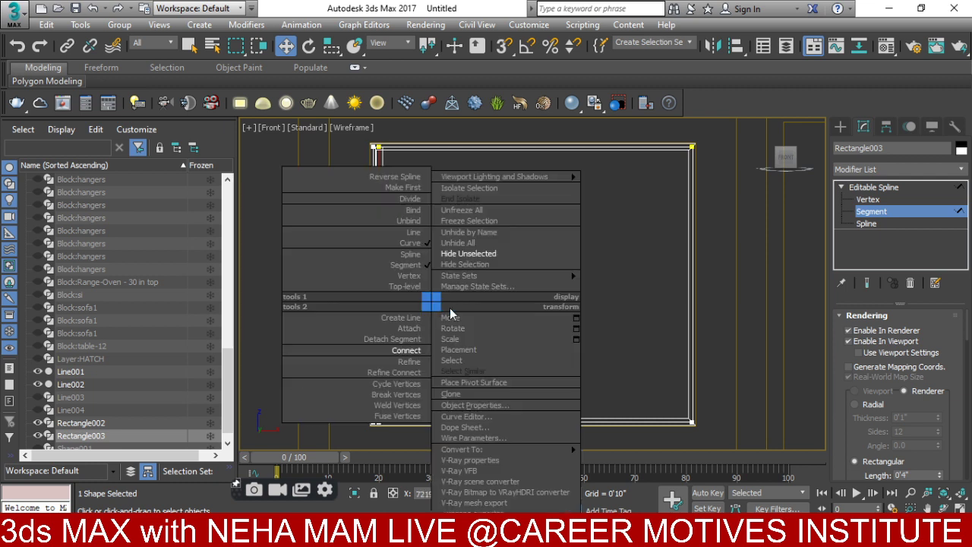
pyautogui.click(570, 327)
pyautogui.click(230, 209)
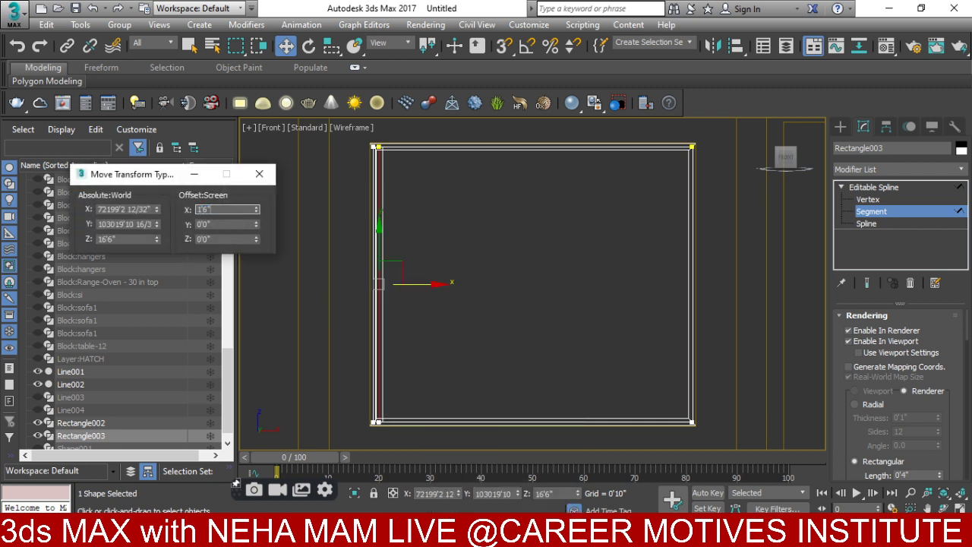
pyautogui.press('Return')
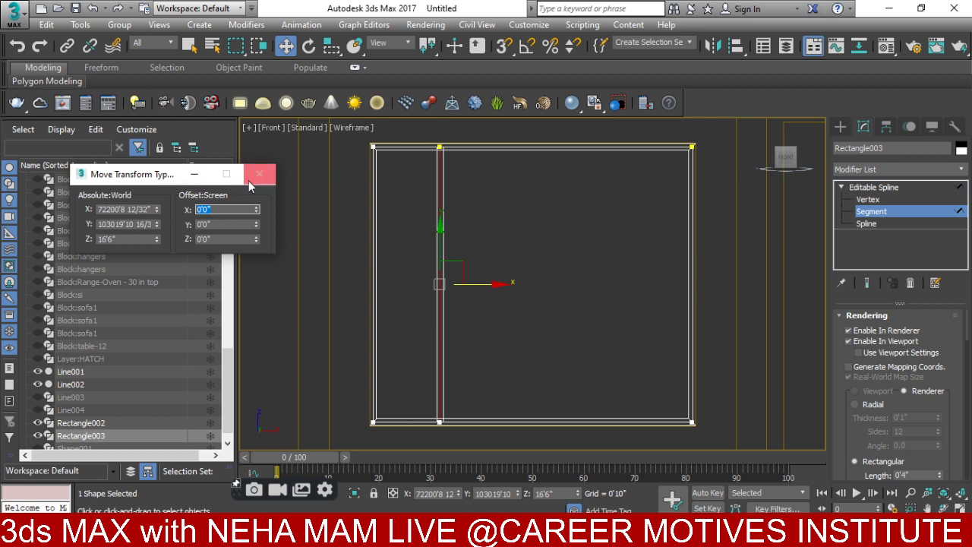
pyautogui.write('6')
pyautogui.press('Return')
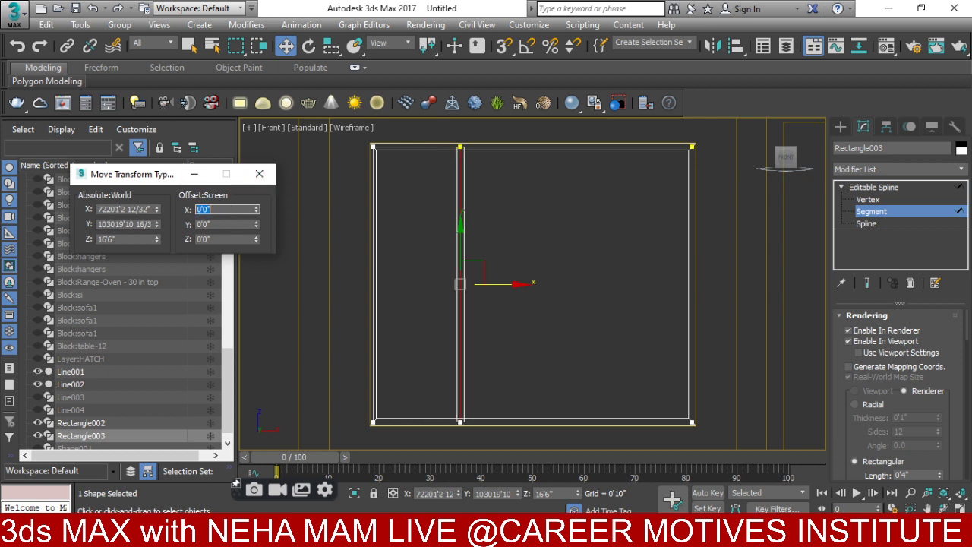
pyautogui.click(258, 174)
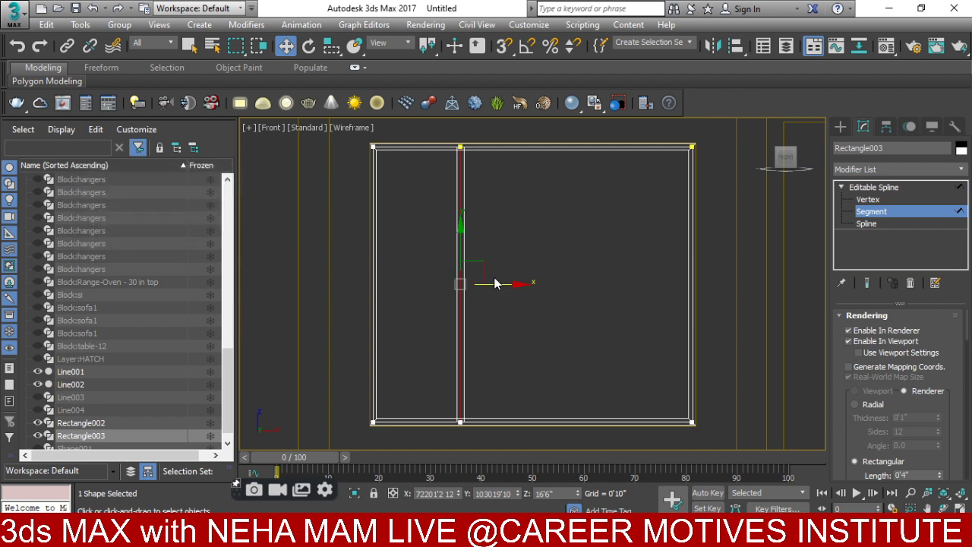
pyautogui.keyDown('shift'); pyautogui.moveTo(492, 286); pyautogui.dragTo(638, 280); pyautogui.keyUp('shift')
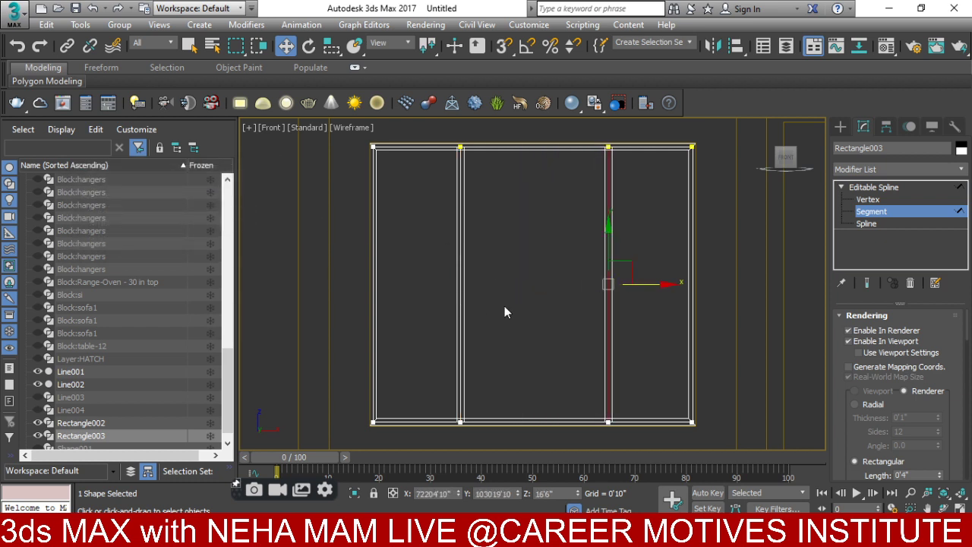
pyautogui.scroll(-2, 512, 301)
# - Exit segment editing and set up a wireframe top view of the house plan
pyautogui.click(839, 126)
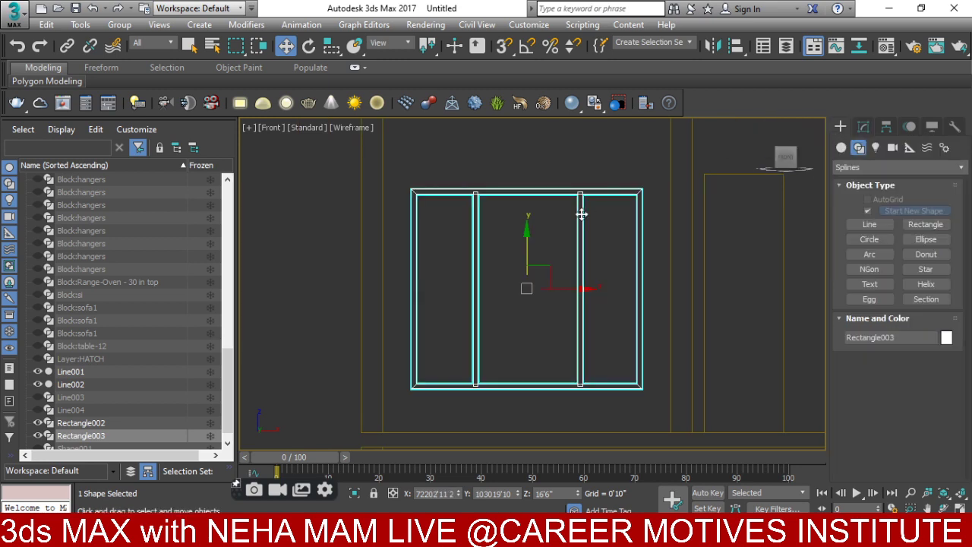
pyautogui.moveTo(567, 265); pyautogui.dragTo(541, 303, button='middle')
pyautogui.press('t')
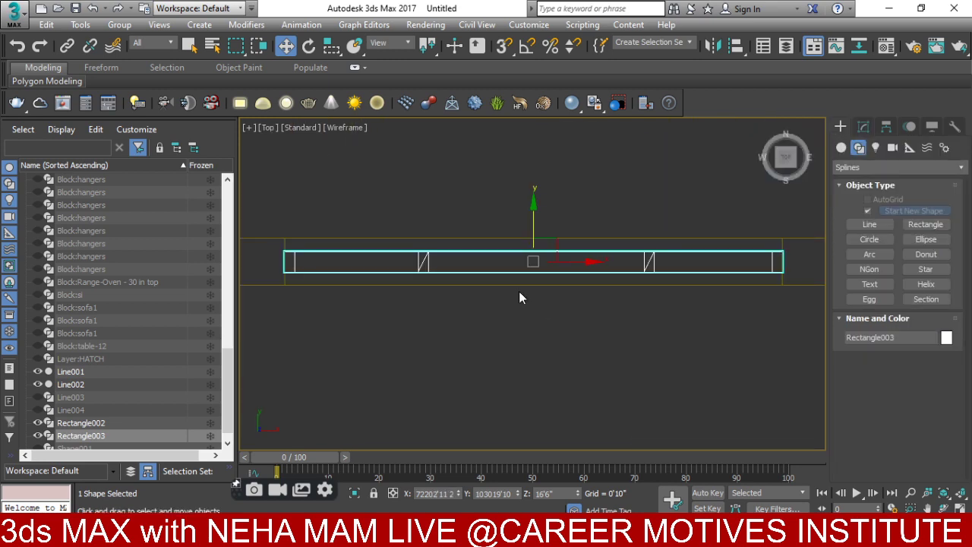
pyautogui.moveTo(660, 293)
pyautogui.keyDown('alt'); pyautogui.mouseDown(button='middle')
pyautogui.moveTo(676, 313)
pyautogui.moveTo(691, 256)
pyautogui.moveTo(628, 303)
pyautogui.mouseUp(button='middle'); pyautogui.keyUp('alt')
pyautogui.press('F3')
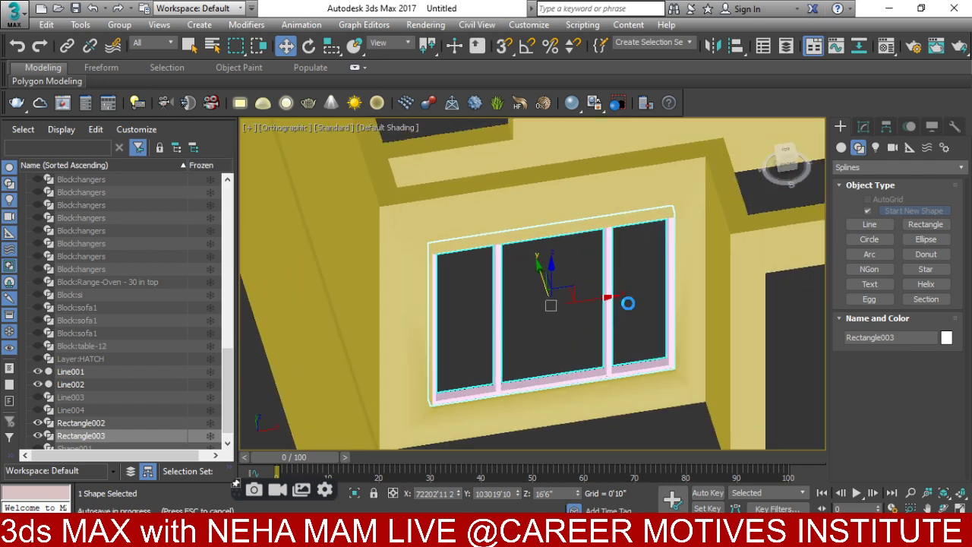
pyautogui.press('t')
pyautogui.press('f')
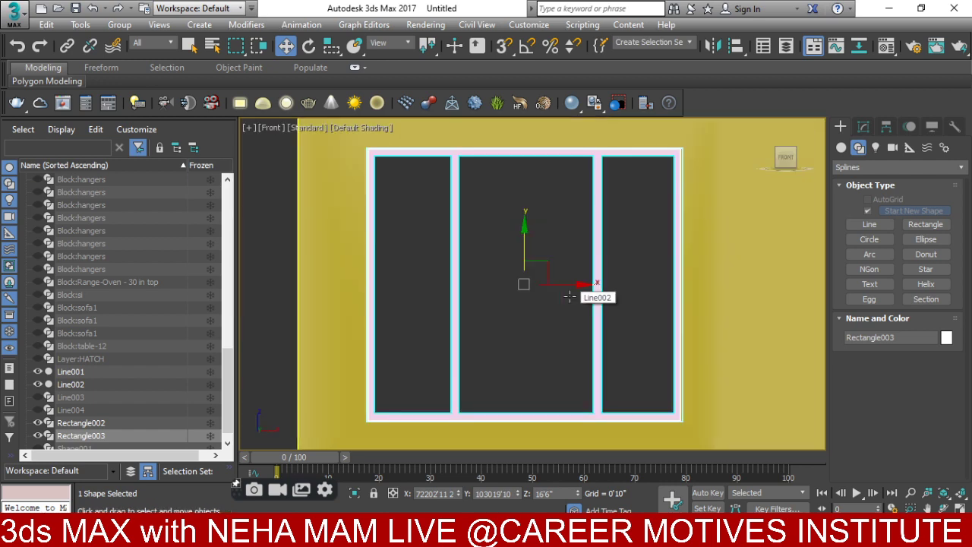
pyautogui.scroll(-5, 570, 295)
pyautogui.press('t')
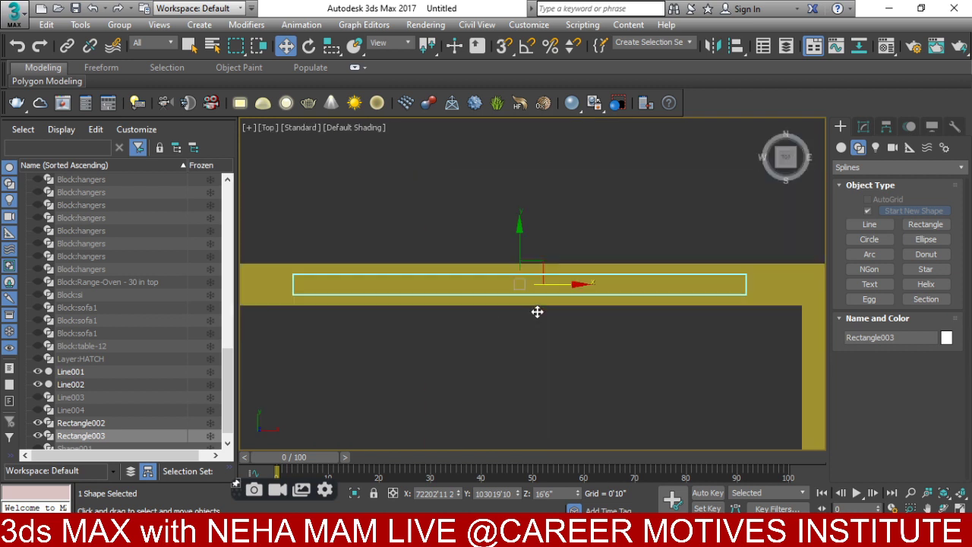
pyautogui.scroll(-6, 508, 266)
pyautogui.press('F3')
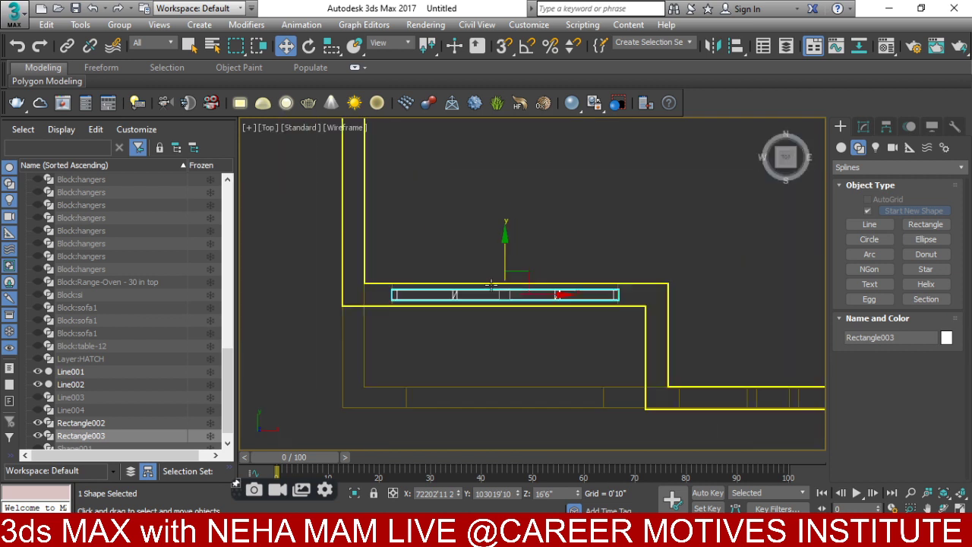
# - Shift-drag an instanced copy of Rectangle003 up to the top wall opening
pyautogui.moveTo(514, 250); pyautogui.dragTo(508, 332, button='middle')
pyautogui.scroll(-4, 495, 281)
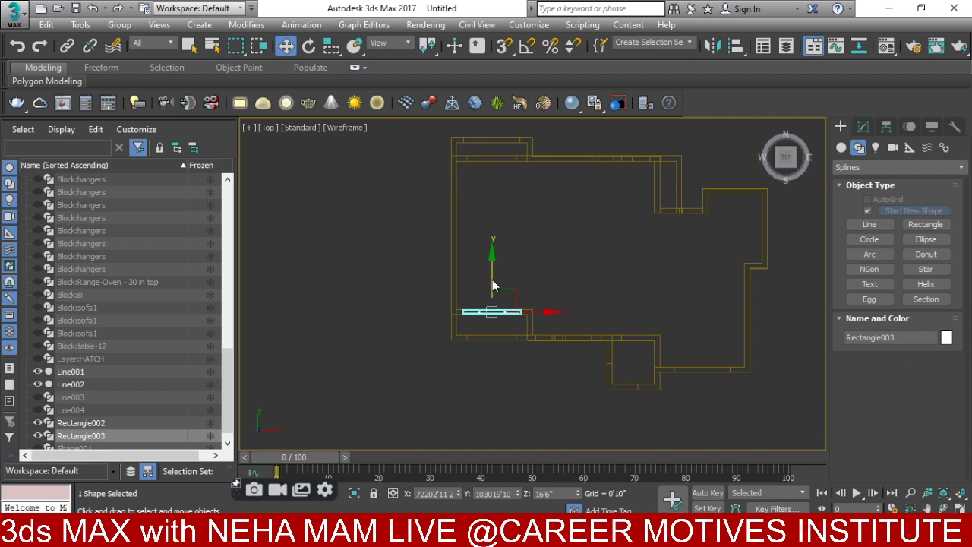
pyautogui.scroll(1, 491, 275)
pyautogui.moveTo(491, 275); pyautogui.dragTo(492, 367, button='middle')
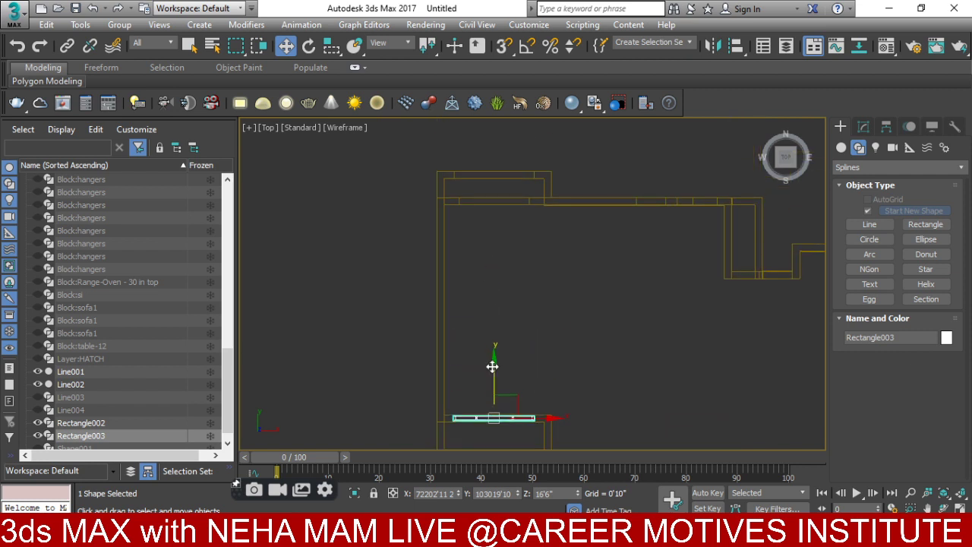
pyautogui.moveTo(496, 370); pyautogui.dragTo(499, 126)
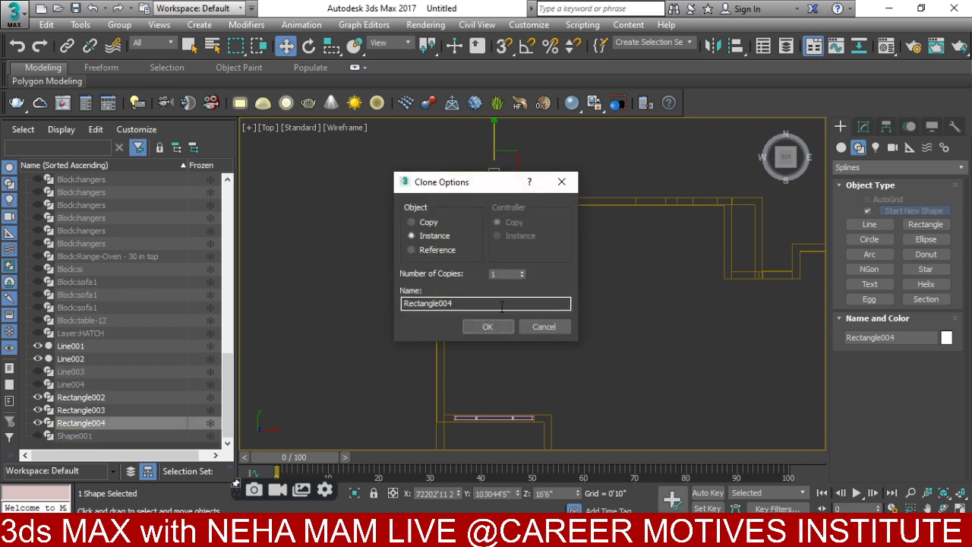
# - Confirm the instanced copy Rectangle004 in the top wall opening
pyautogui.click(490, 325)
pyautogui.moveTo(497, 303)
pyautogui.mouseDown(button='middle')
pyautogui.moveTo(456, 406)
pyautogui.moveTo(464, 332)
pyautogui.moveTo(514, 391)
pyautogui.moveTo(577, 395)
pyautogui.mouseUp(button='middle')
pyautogui.scroll(-2, 514, 330)
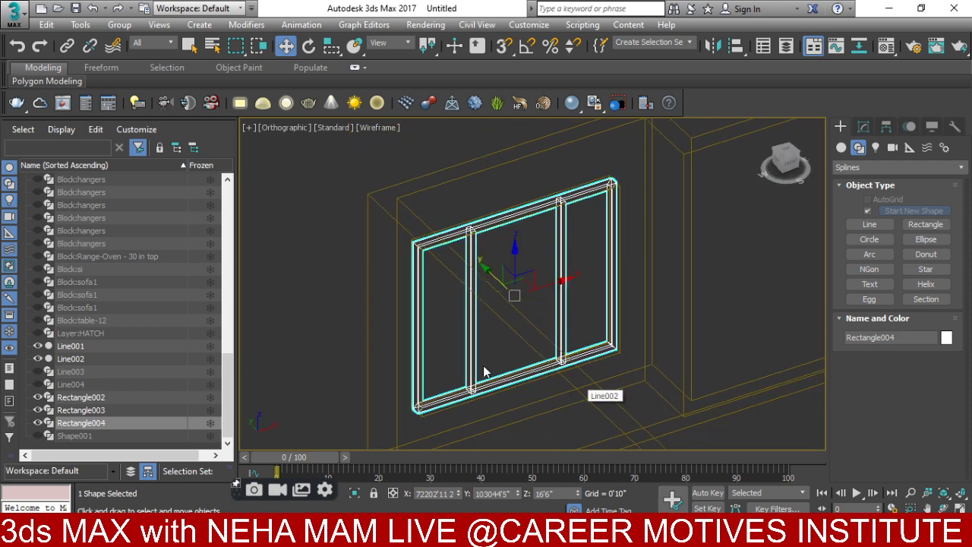
pyautogui.press('t')
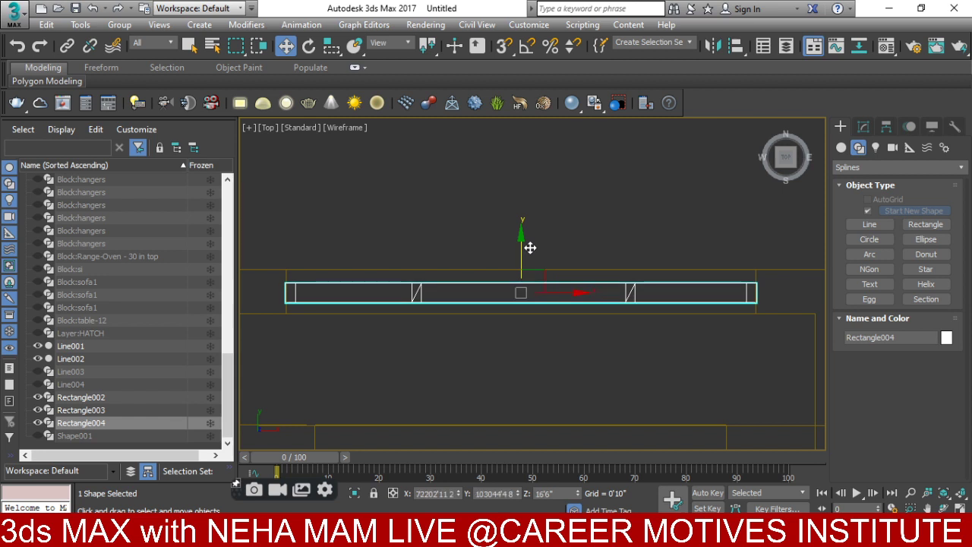
pyautogui.scroll(-4, 529, 247)
pyautogui.moveTo(529, 247); pyautogui.dragTo(532, 303, button='middle')
pyautogui.scroll(-2, 532, 349)
pyautogui.scroll(5, 532, 394)
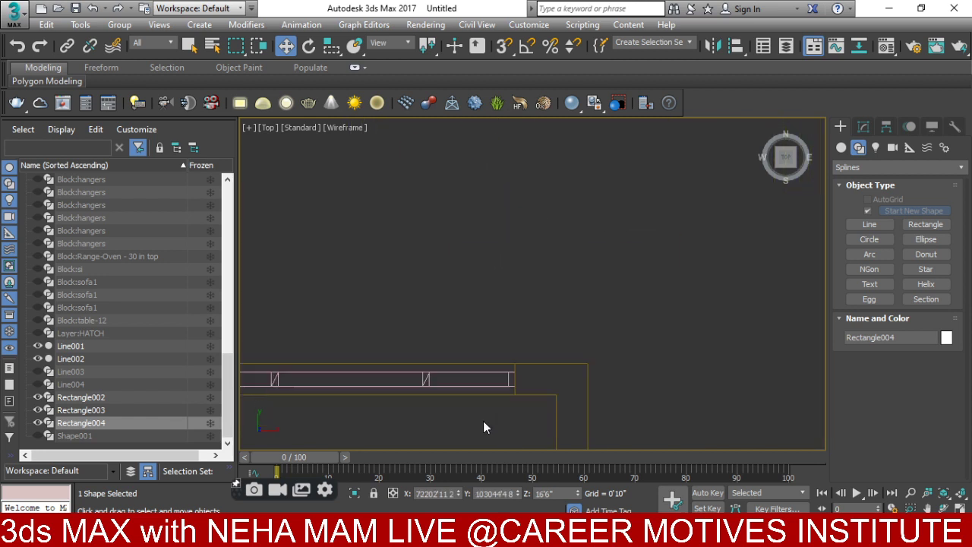
# - Clone Rectangle003 to the right as another instance, Rectangle005
pyautogui.click(493, 377)
pyautogui.click(494, 377)
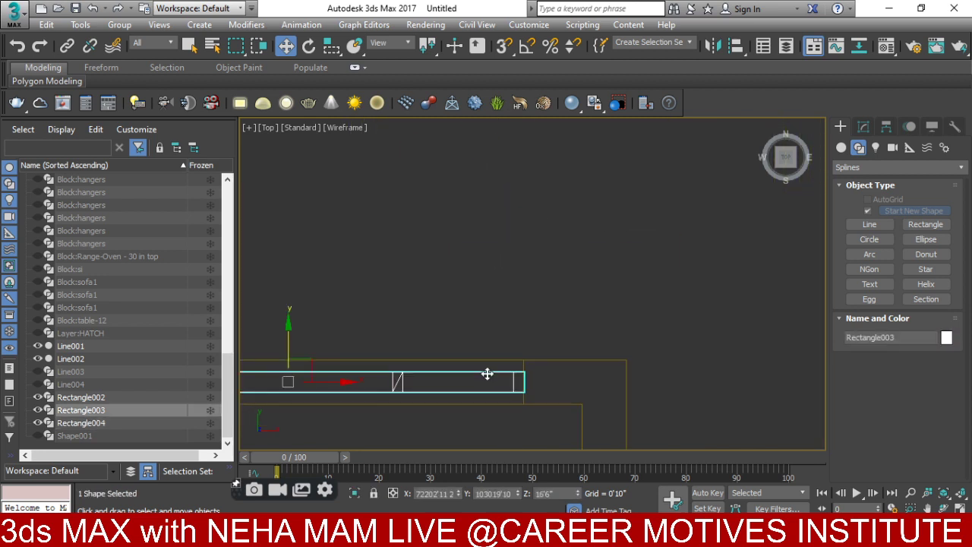
pyautogui.scroll(-5, 497, 378)
pyautogui.moveTo(517, 374); pyautogui.dragTo(673, 377)
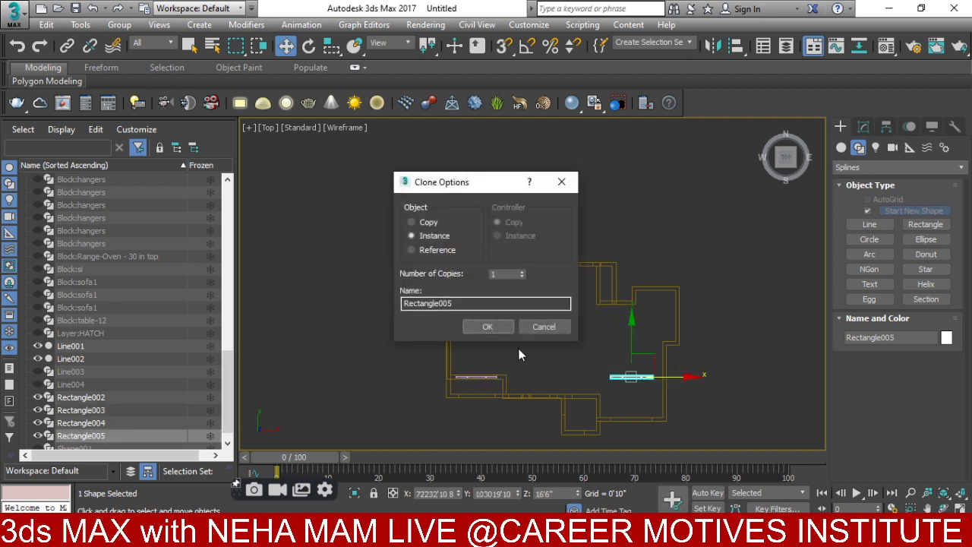
pyautogui.click(489, 325)
# - Move Rectangle005 down into the lower-right wall opening
pyautogui.moveTo(630, 333); pyautogui.dragTo(631, 371)
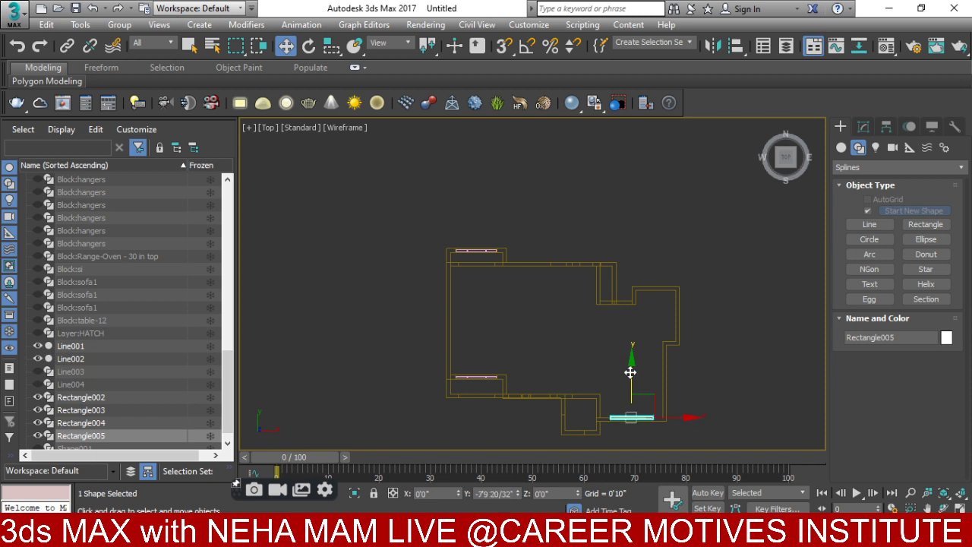
pyautogui.scroll(5, 629, 415)
pyautogui.moveTo(630, 415); pyautogui.dragTo(614, 319, button='middle')
pyautogui.scroll(4, 614, 319)
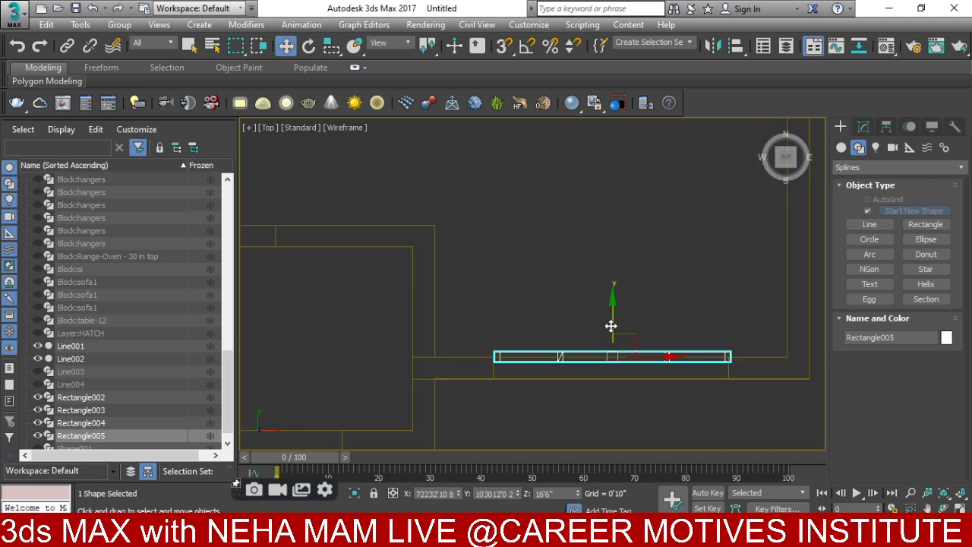
pyautogui.moveTo(611, 326); pyautogui.dragTo(614, 340)
pyautogui.scroll(2, 636, 360)
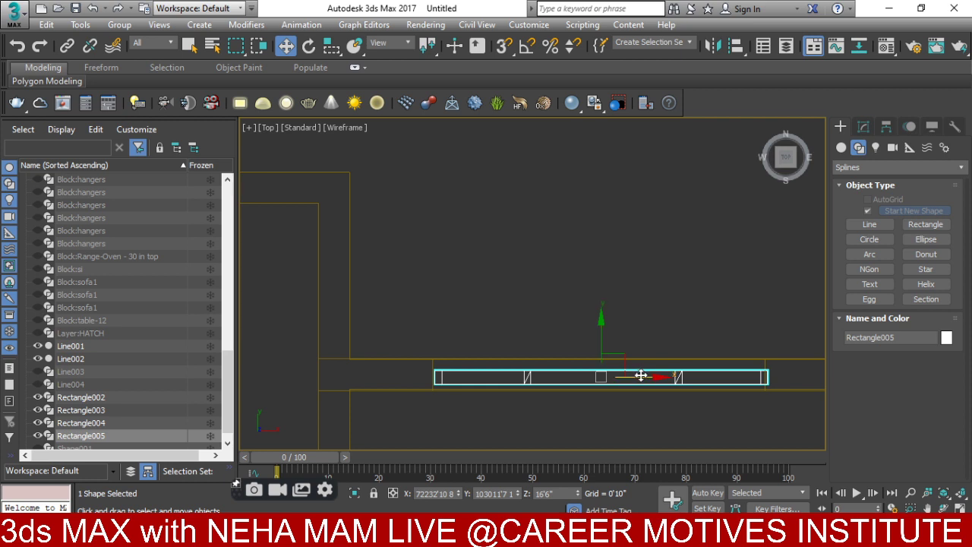
pyautogui.moveTo(641, 375); pyautogui.dragTo(638, 375)
# - Enable vertex/midpoint snapping and snap Rectangle005 onto the wall edge
pyautogui.click(503, 46)
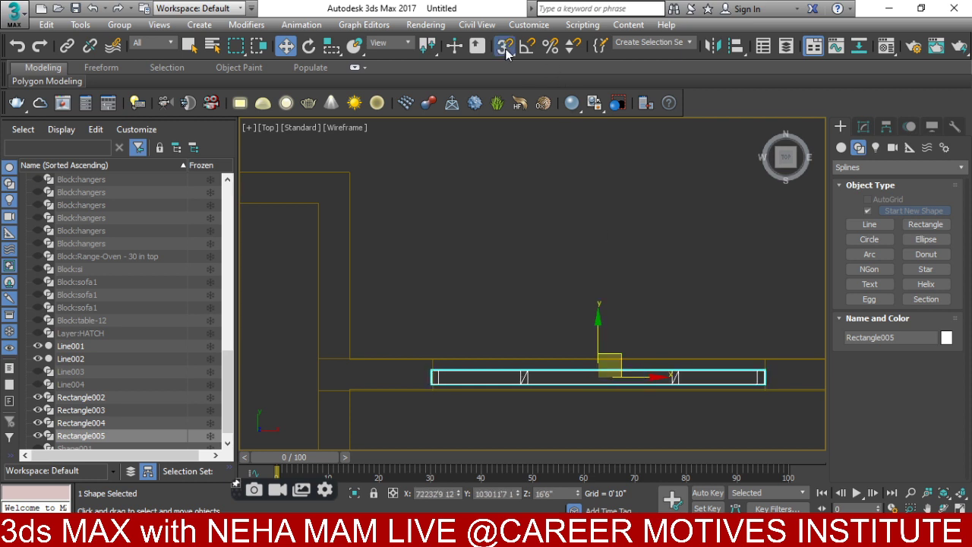
pyautogui.rightClick(505, 47)
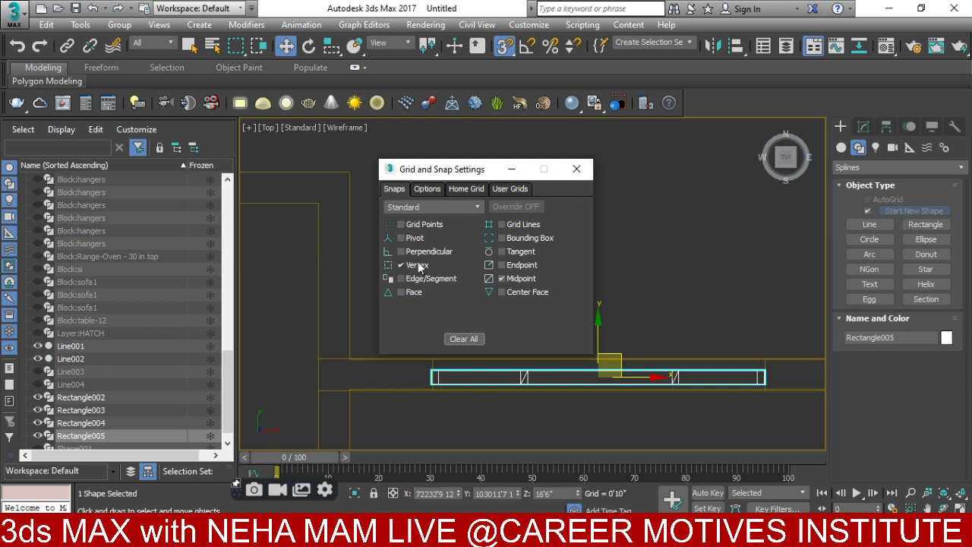
pyautogui.click(589, 164)
pyautogui.keyDown('alt'); pyautogui.moveTo(567, 184); pyautogui.dragTo(388, 257, button='middle'); pyautogui.keyUp('alt')
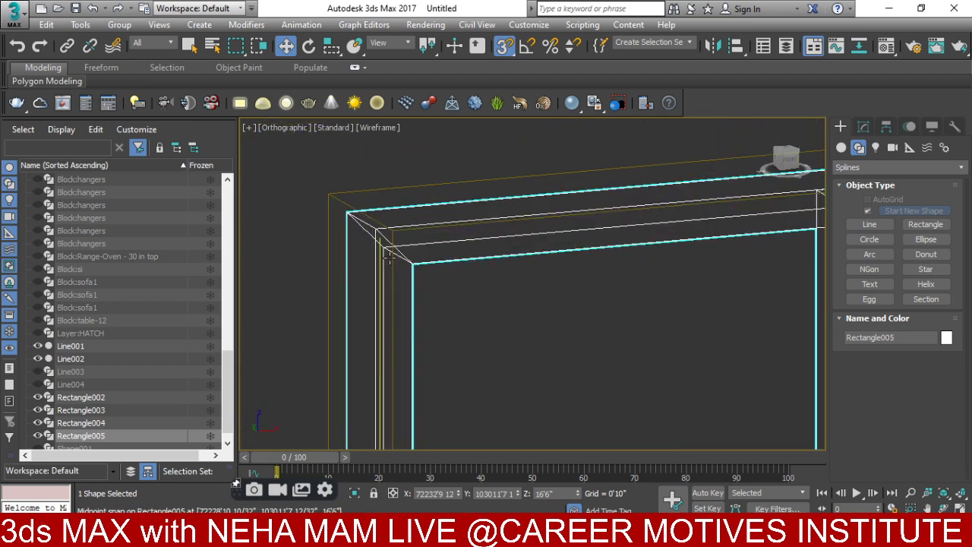
pyautogui.scroll(3, 388, 257)
pyautogui.scroll(-4, 331, 184)
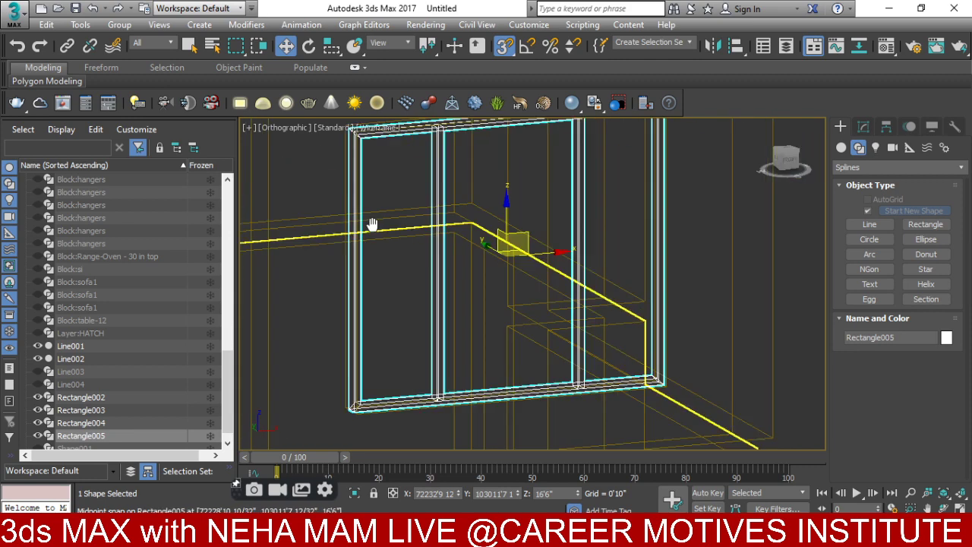
pyautogui.scroll(4, 382, 373)
pyautogui.scroll(4, 350, 333)
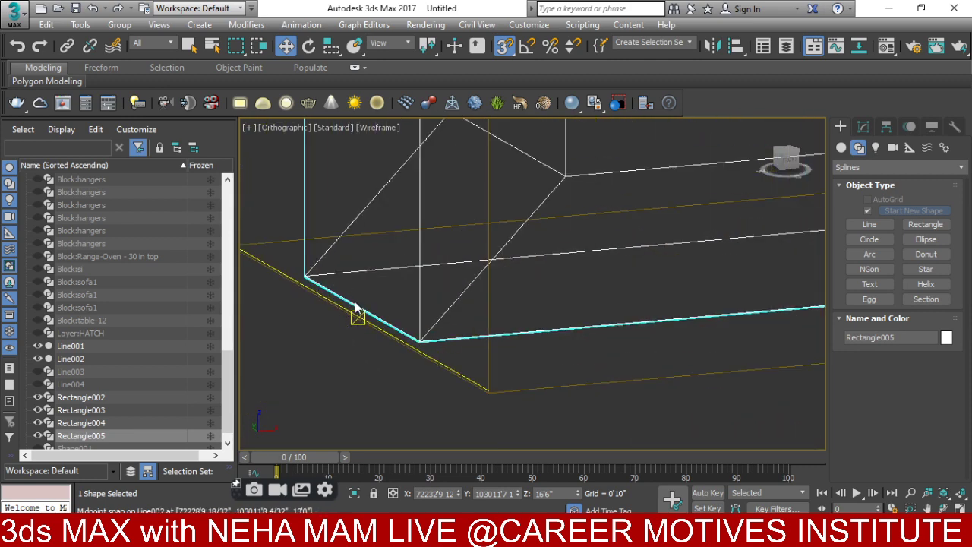
pyautogui.moveTo(356, 313); pyautogui.dragTo(417, 328)
pyautogui.scroll(-5, 438, 343)
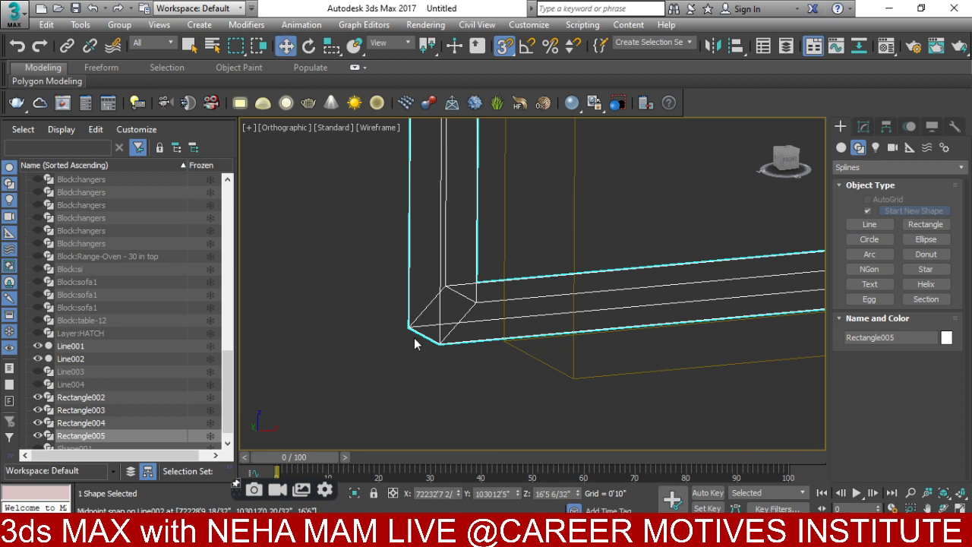
pyautogui.scroll(-4, 423, 334)
pyautogui.moveTo(473, 347); pyautogui.dragTo(542, 354, button='middle')
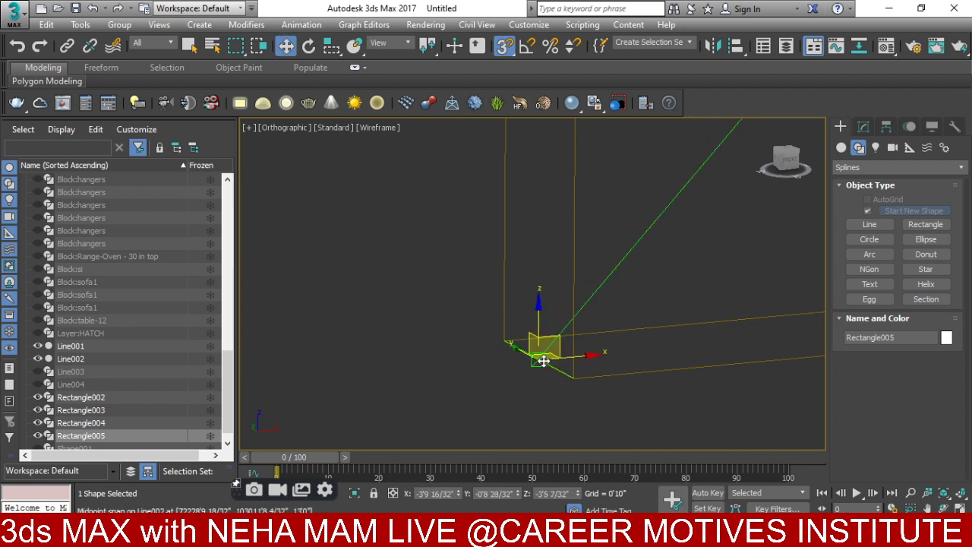
pyautogui.scroll(4, 538, 354)
pyautogui.scroll(-1, 532, 355)
# - In top view with snapping off, move the frame down into the wall's thickness
pyautogui.press('t')
pyautogui.scroll(2, 527, 354)
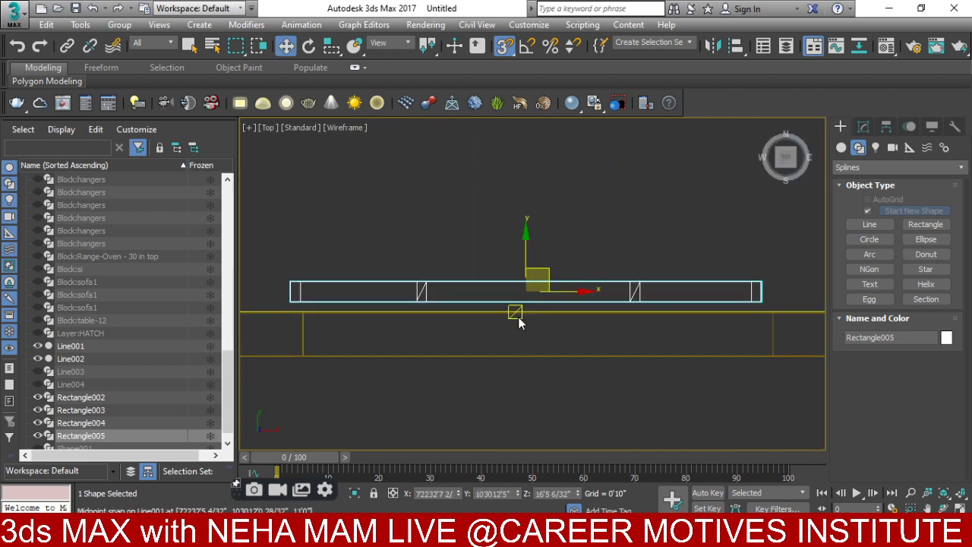
pyautogui.scroll(-1, 516, 314)
pyautogui.press('s')
pyautogui.moveTo(524, 245); pyautogui.dragTo(562, 332)
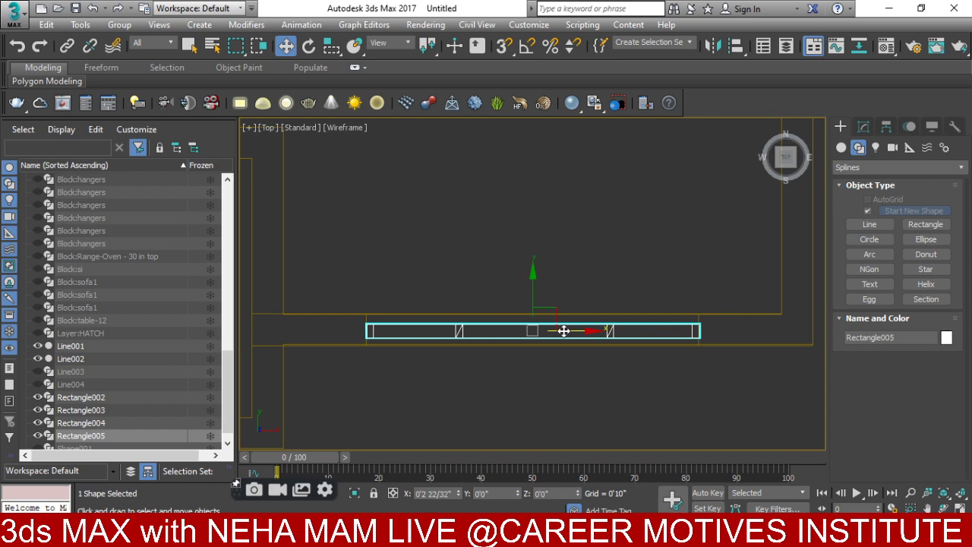
pyautogui.moveTo(557, 345); pyautogui.dragTo(456, 345, button='middle')
pyautogui.scroll(-3, 536, 375)
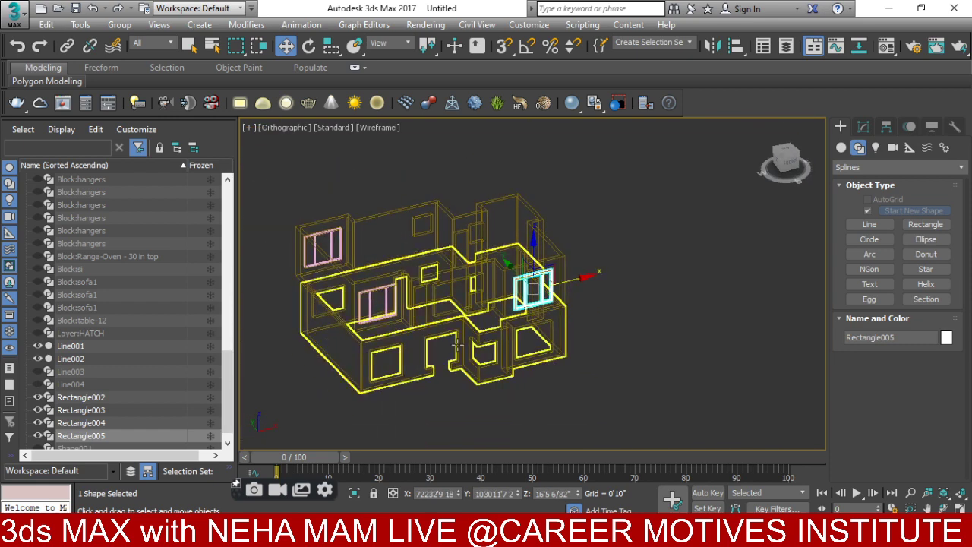
# - Clone the middle window frame down to the lower storey as instance Rectangle006
pyautogui.scroll(6, 539, 319)
pyautogui.moveTo(410, 311); pyautogui.dragTo(620, 291, button='middle')
pyautogui.click(446, 285)
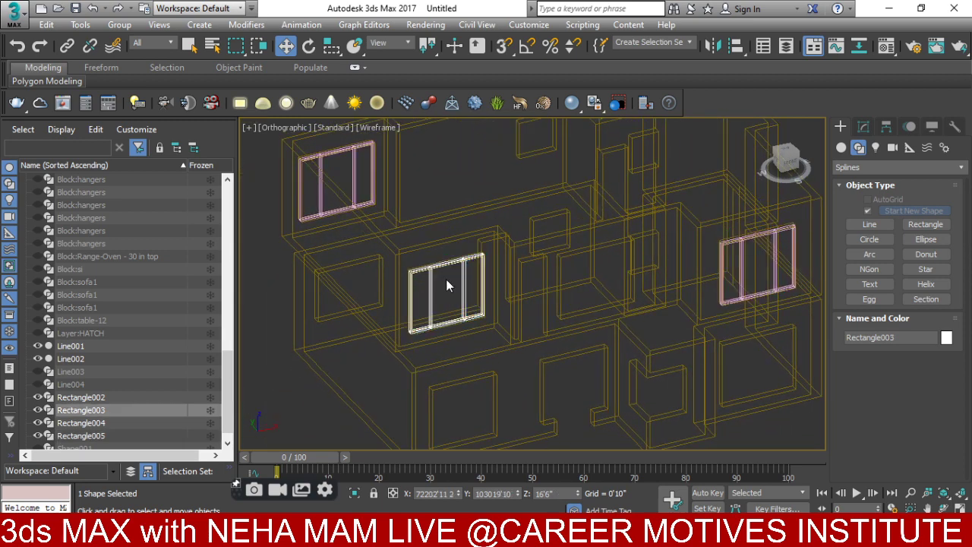
pyautogui.press('f')
pyautogui.press('z')
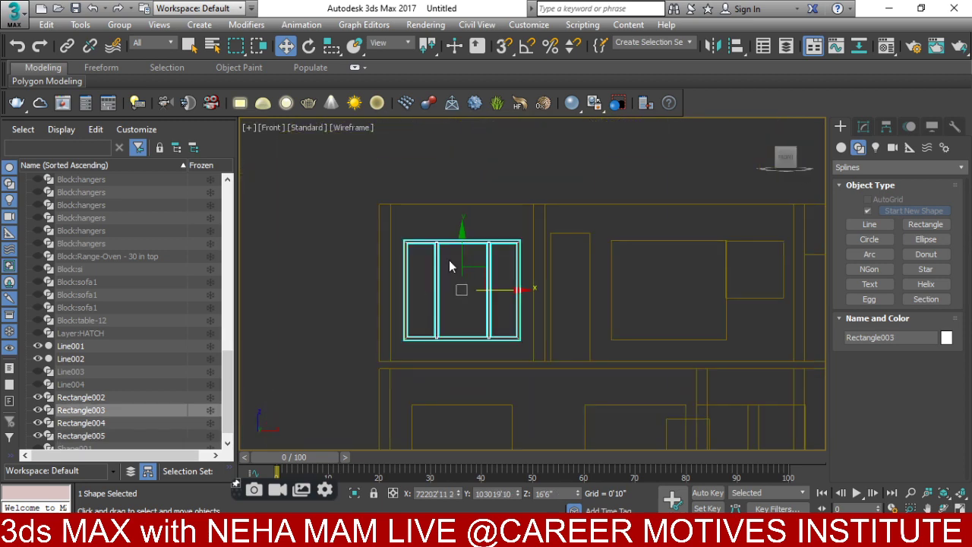
pyautogui.scroll(-5, 449, 260)
pyautogui.moveTo(470, 233); pyautogui.dragTo(477, 288)
pyautogui.click(486, 327)
pyautogui.press('z')
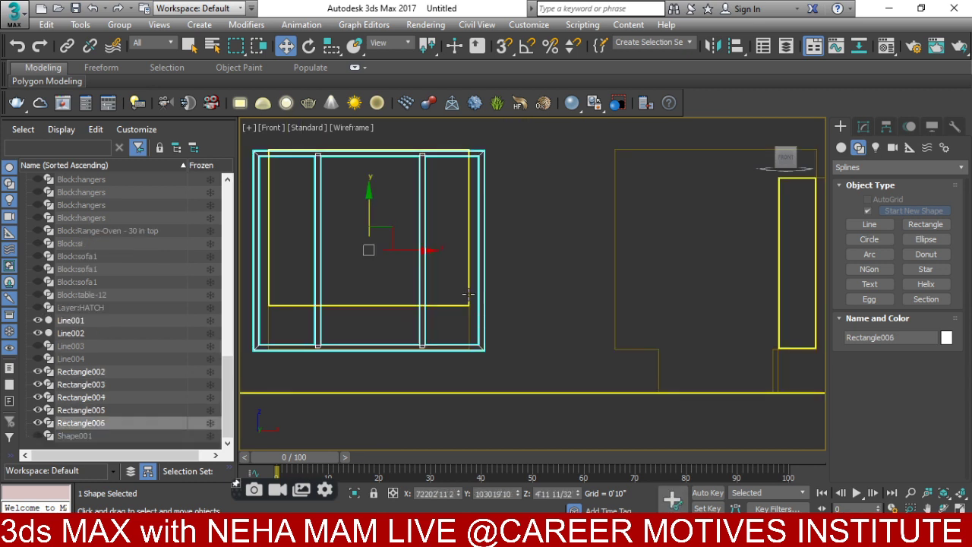
# - In top view, drag the frame down toward the lower wall
pyautogui.press('t')
pyautogui.scroll(-4, 517, 334)
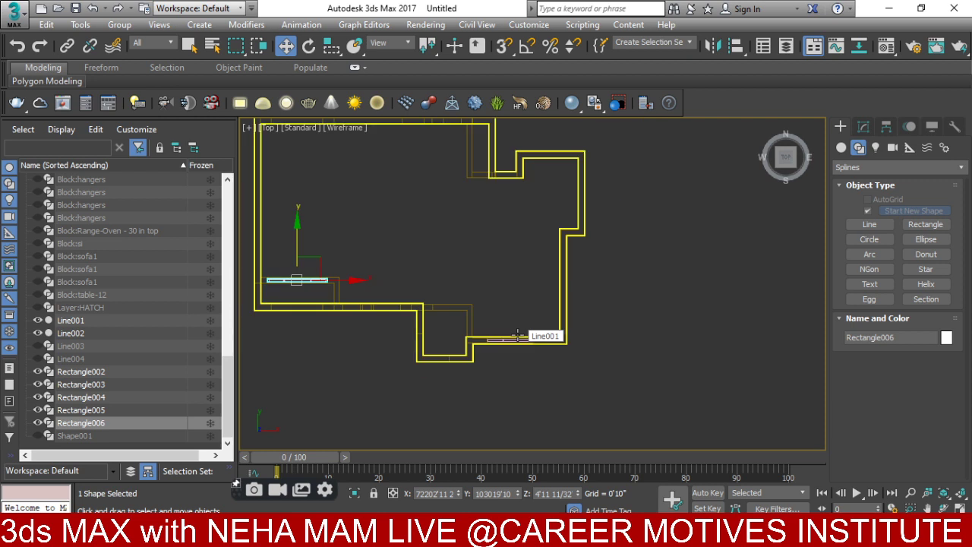
pyautogui.moveTo(445, 337); pyautogui.dragTo(626, 318, button='middle')
pyautogui.scroll(3, 498, 238)
pyautogui.keyDown('alt'); pyautogui.moveTo(480, 256); pyautogui.dragTo(490, 281, button='middle'); pyautogui.keyUp('alt')
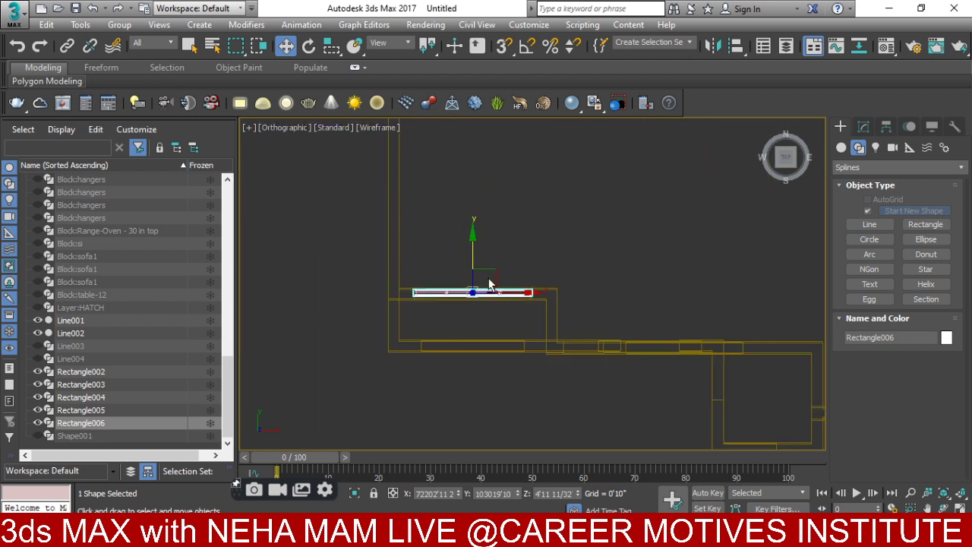
pyautogui.scroll(4, 490, 282)
pyautogui.press('t')
pyautogui.scroll(-4, 502, 196)
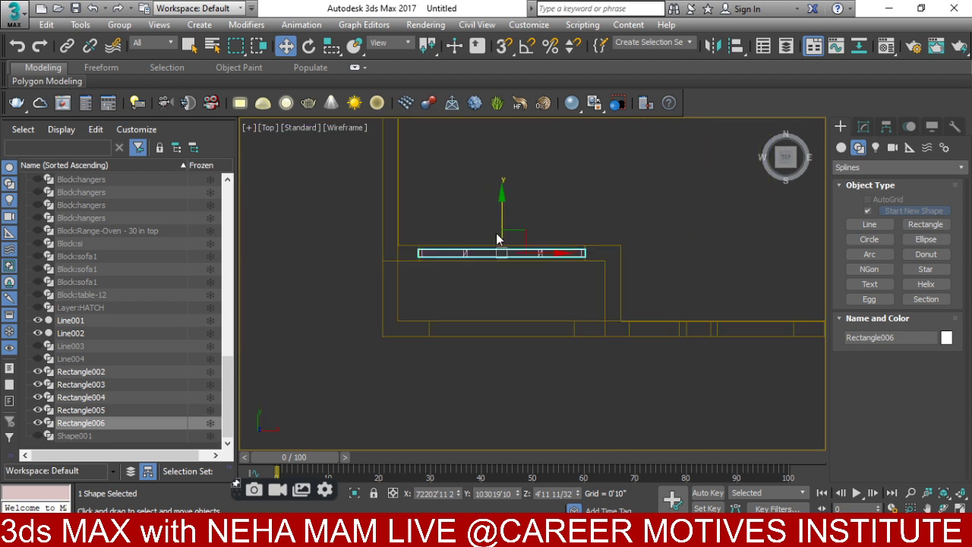
pyautogui.keyDown('shift'); pyautogui.moveTo(501, 225); pyautogui.dragTo(508, 296); pyautogui.keyUp('shift')
pyautogui.scroll(3, 520, 348)
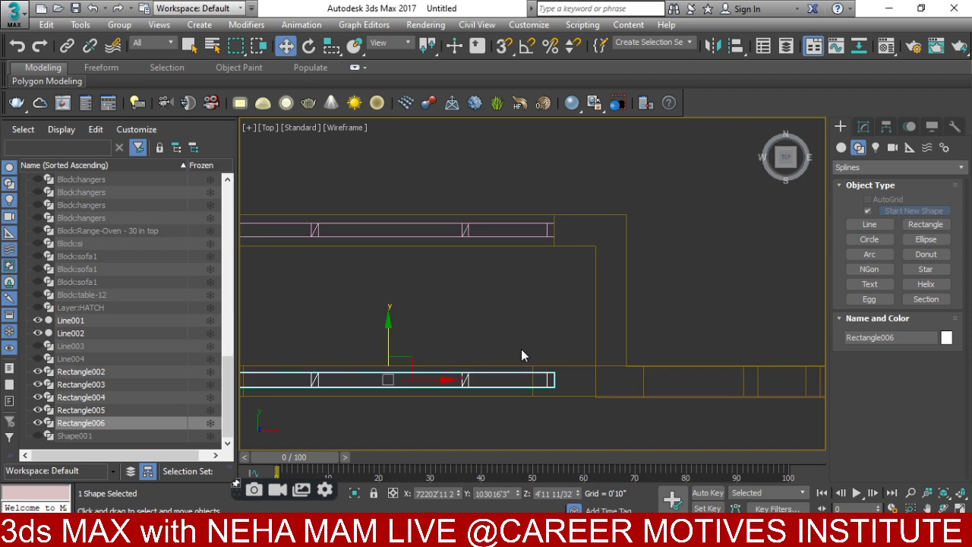
# - At vertex level, select and delete the vertices at one end of the frame
pyautogui.click(863, 126)
pyautogui.click(868, 199)
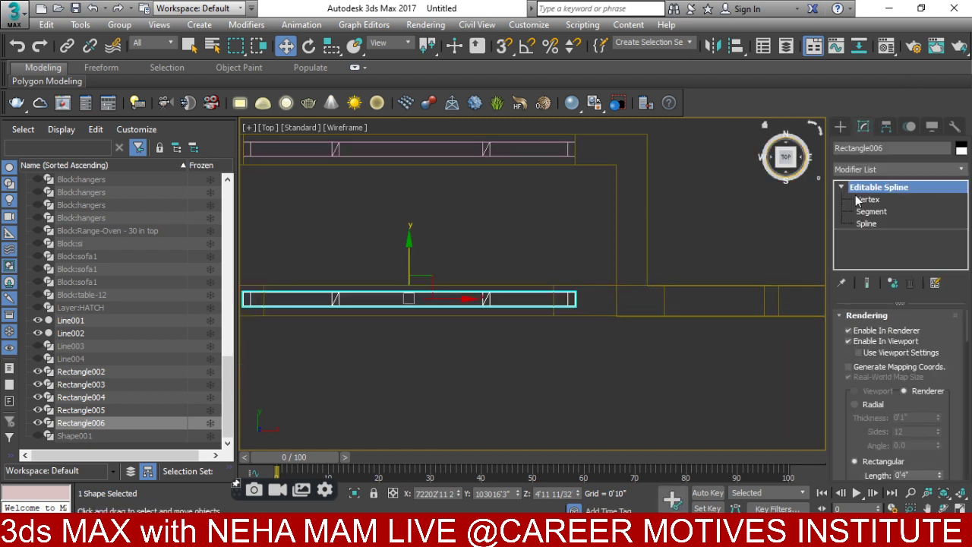
pyautogui.moveTo(445, 348); pyautogui.dragTo(444, 348)
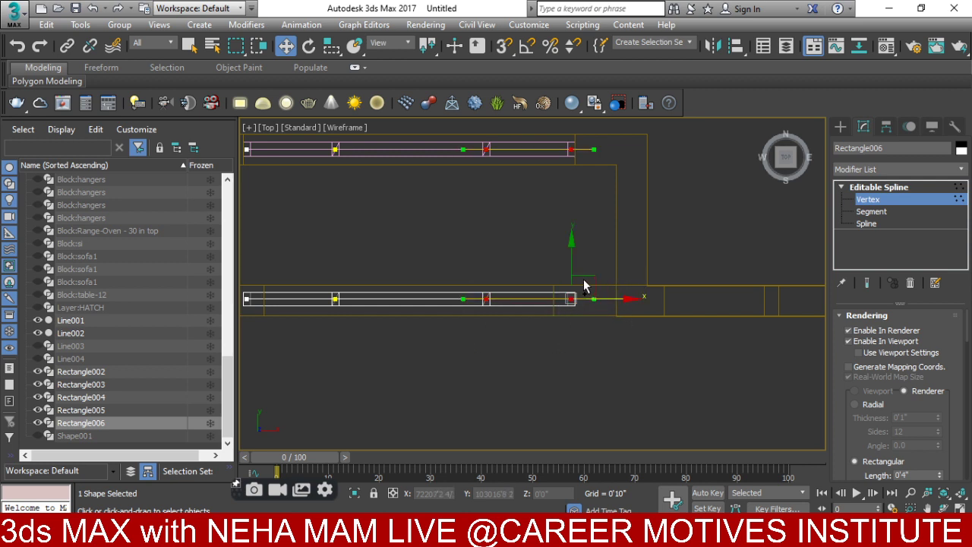
pyautogui.press('Delete')
pyautogui.scroll(-3, 584, 286)
pyautogui.scroll(-3, 553, 234)
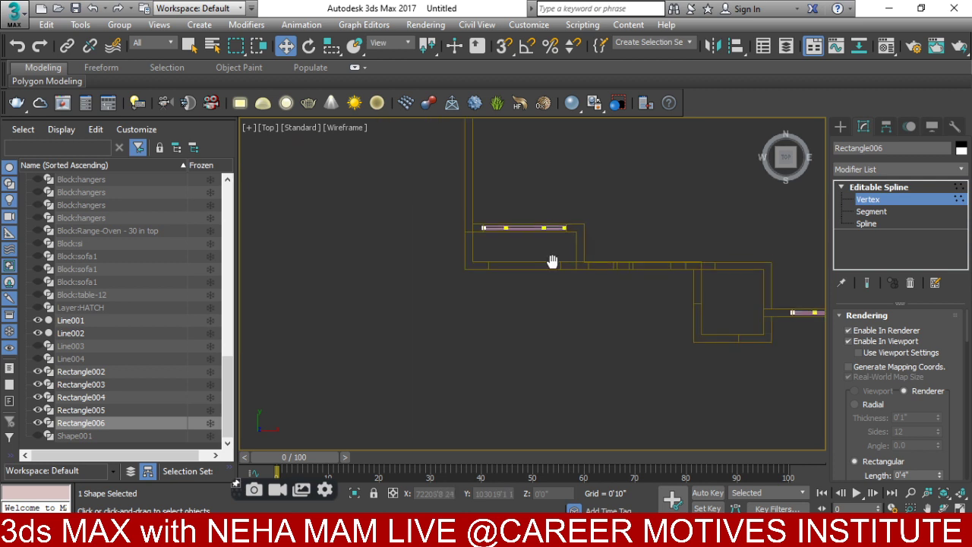
pyautogui.moveTo(554, 261); pyautogui.dragTo(522, 305, button='middle')
pyautogui.scroll(2, 522, 305)
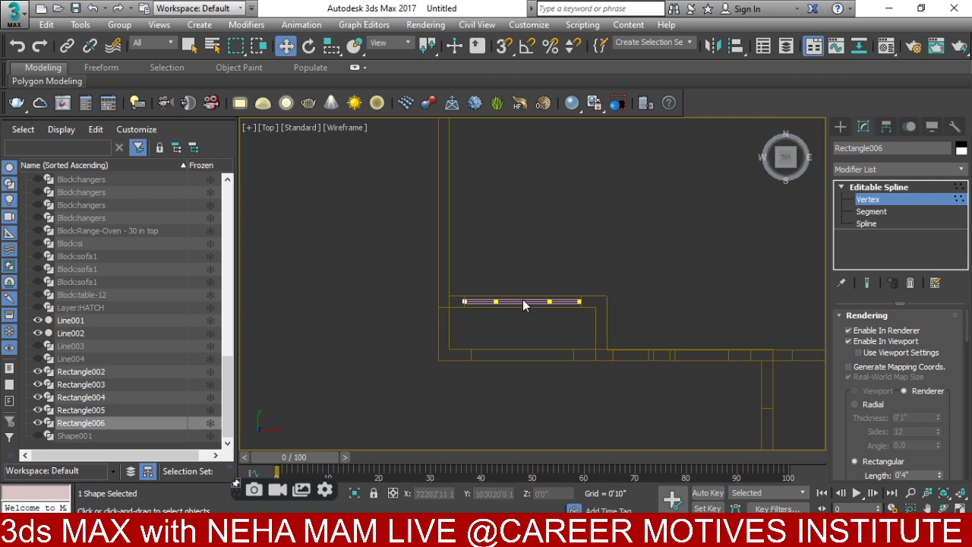
# - Shift-drag Rectangle006 down to the lower opening, bringing up Clone Options for Rectangle007
pyautogui.click(840, 126)
pyautogui.scroll(3, 490, 290)
pyautogui.moveTo(557, 271)
pyautogui.keyDown('shift'); pyautogui.mouseDown()
pyautogui.moveTo(551, 332)
pyautogui.moveTo(557, 380)
pyautogui.moveTo(564, 377)
pyautogui.mouseUp(); pyautogui.keyUp('shift')
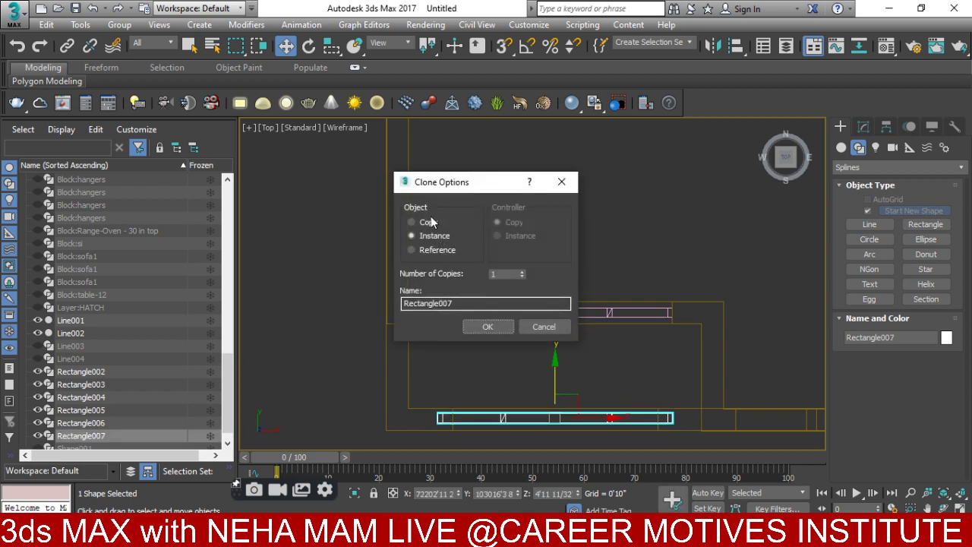
# - Create the copy Rectangle007 and shift its left-end vertices right to fit the wall opening
pyautogui.click(487, 326)
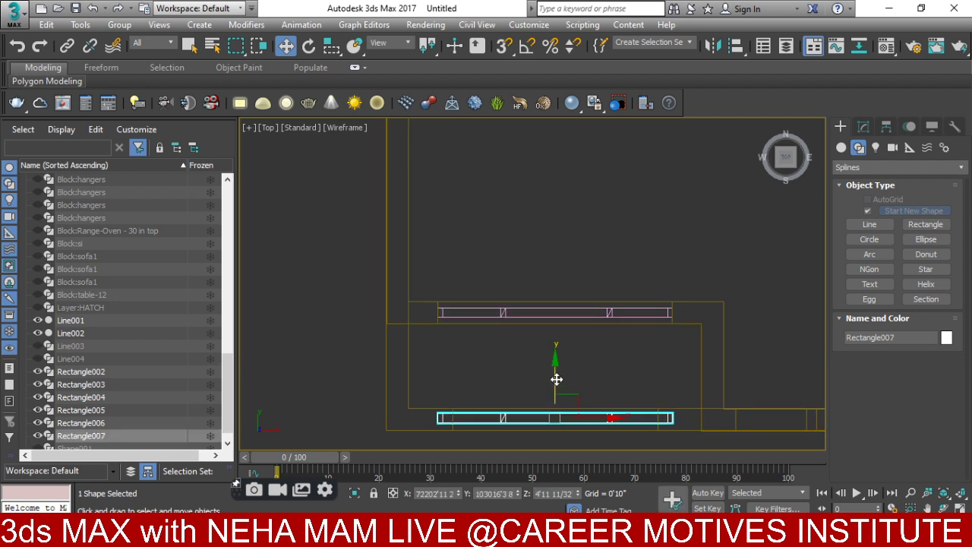
pyautogui.moveTo(556, 379); pyautogui.dragTo(559, 382)
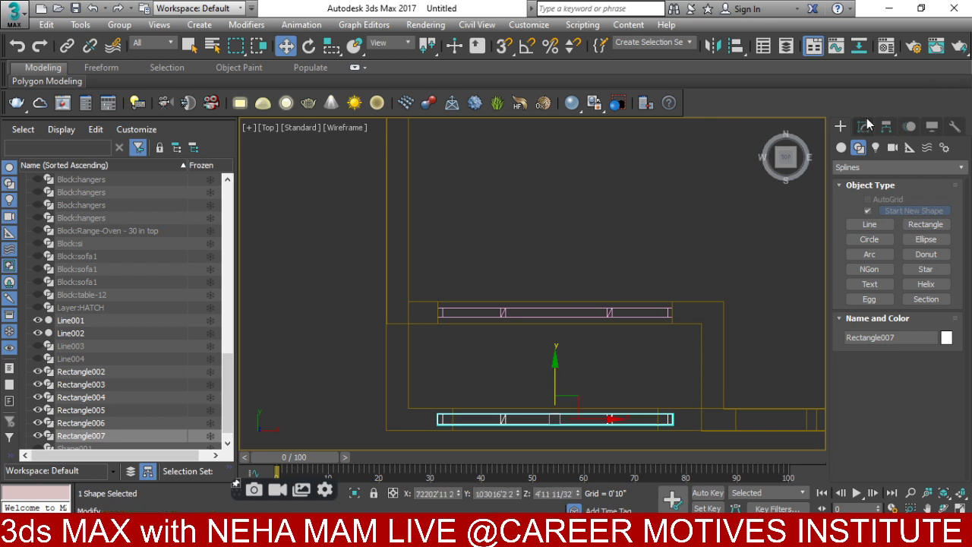
pyautogui.click(863, 126)
pyautogui.click(842, 187)
pyautogui.click(872, 200)
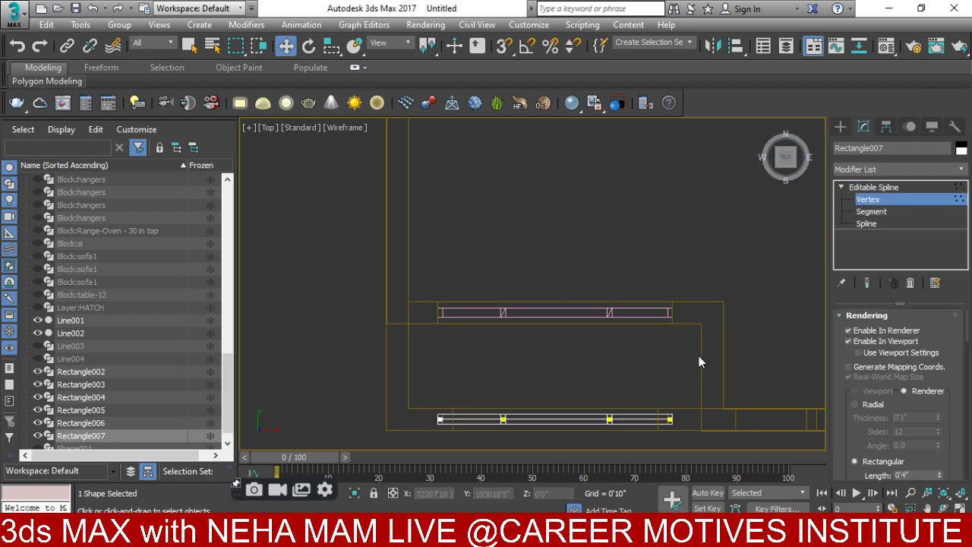
pyautogui.scroll(4, 676, 319)
pyautogui.moveTo(640, 310); pyautogui.dragTo(623, 359)
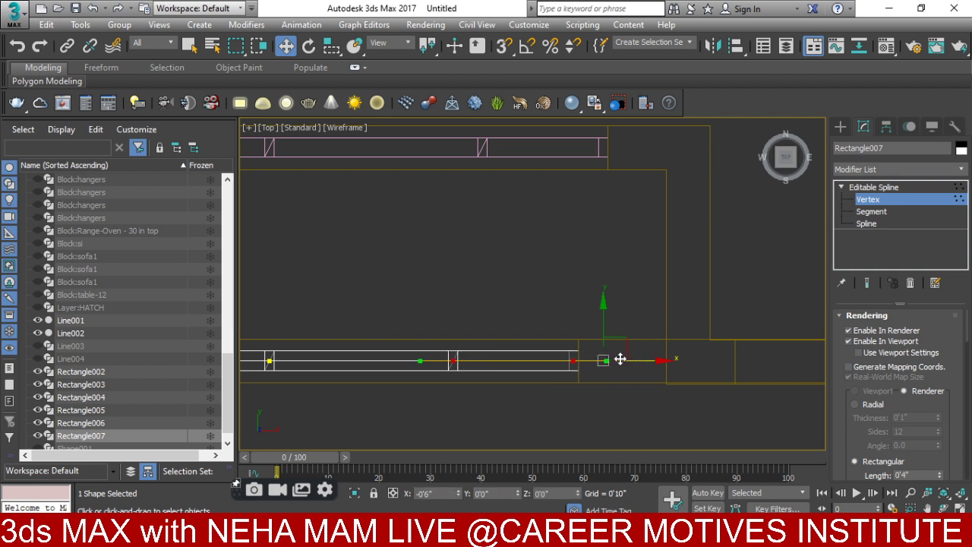
pyautogui.moveTo(320, 363); pyautogui.dragTo(544, 267, button='middle')
pyautogui.moveTo(317, 348); pyautogui.dragTo(319, 346)
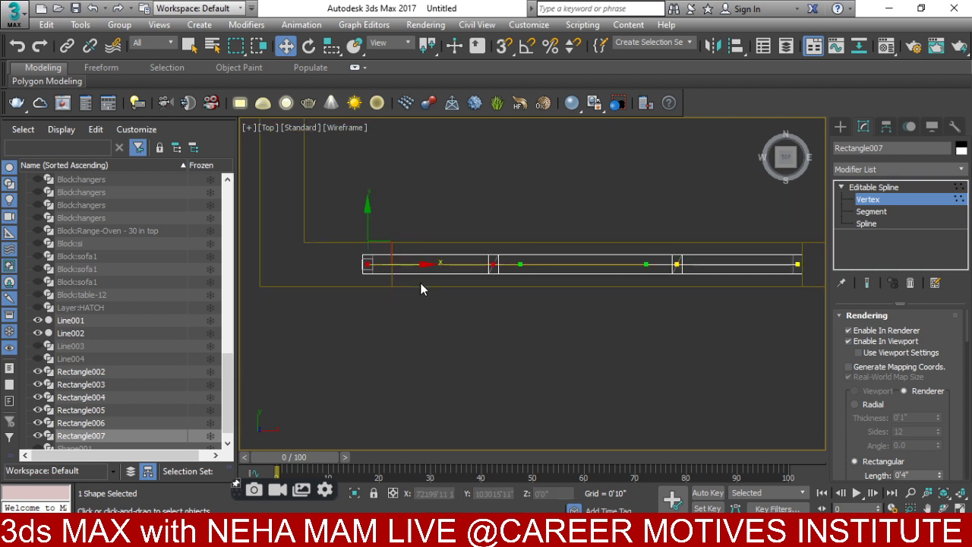
pyautogui.moveTo(415, 267); pyautogui.dragTo(445, 265)
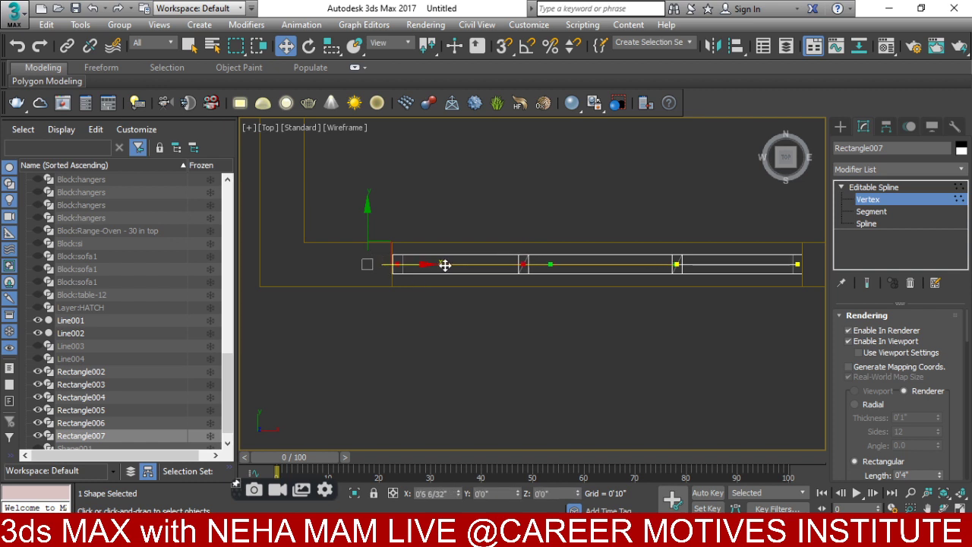
# - Check the shortened frame in the front view and an orbited 3D view
pyautogui.scroll(-2, 471, 365)
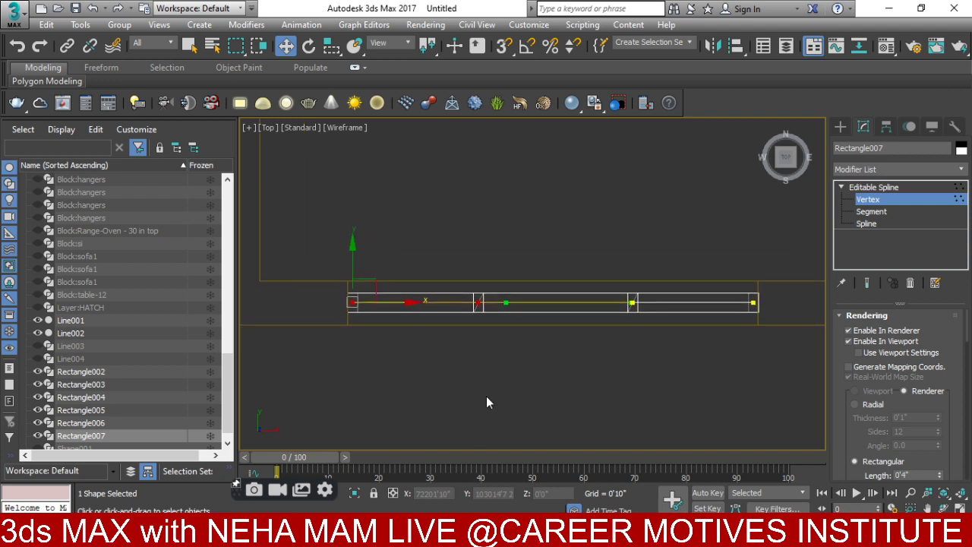
pyautogui.press('f')
pyautogui.scroll(-2, 456, 372)
pyautogui.scroll(-4, 492, 336)
pyautogui.scroll(3, 586, 328)
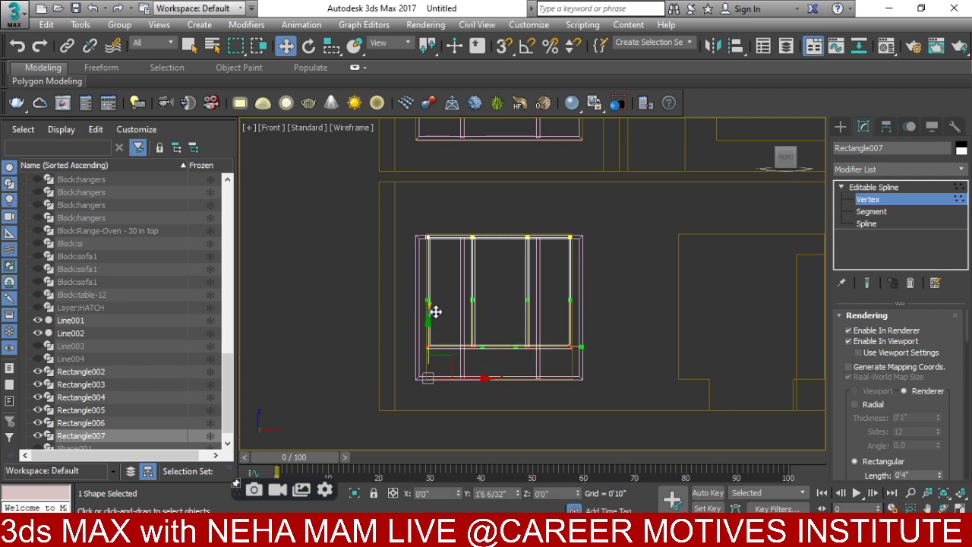
pyautogui.scroll(5, 437, 357)
pyautogui.moveTo(424, 368); pyautogui.dragTo(408, 295, button='middle')
pyautogui.scroll(-2, 403, 337)
pyautogui.scroll(-3, 443, 338)
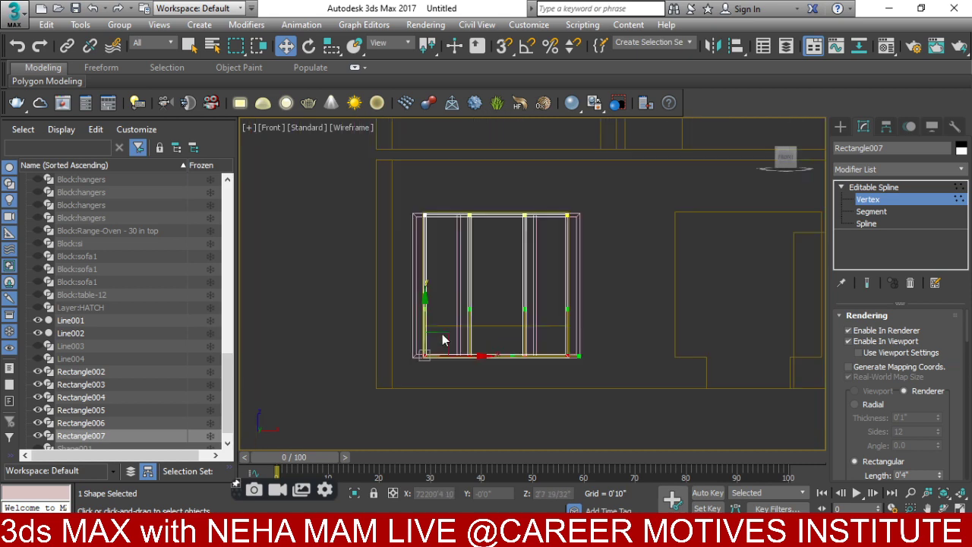
pyautogui.keyDown('alt'); pyautogui.moveTo(442, 339); pyautogui.dragTo(446, 366, button='middle'); pyautogui.keyUp('alt')
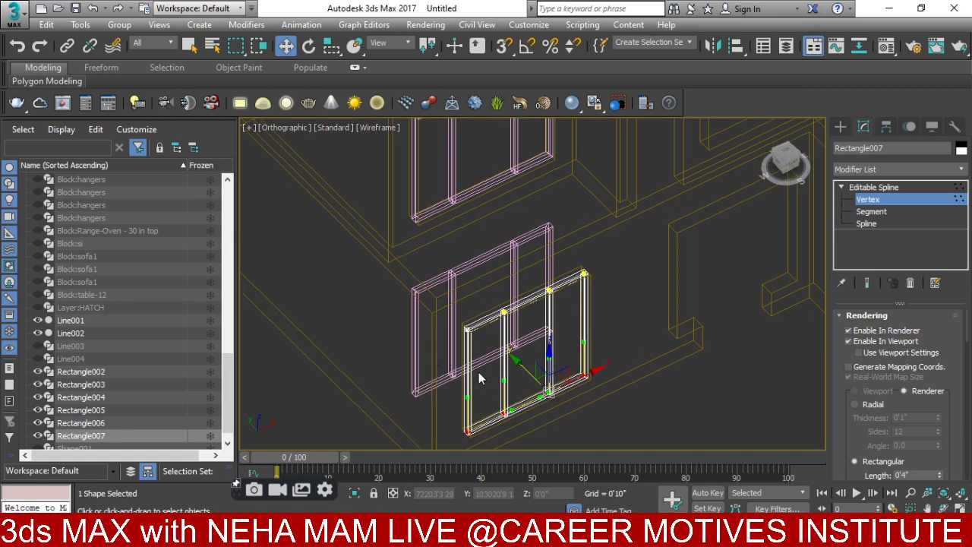
# - Move Rectangle006 up into its wall opening in the top view
pyautogui.click(840, 126)
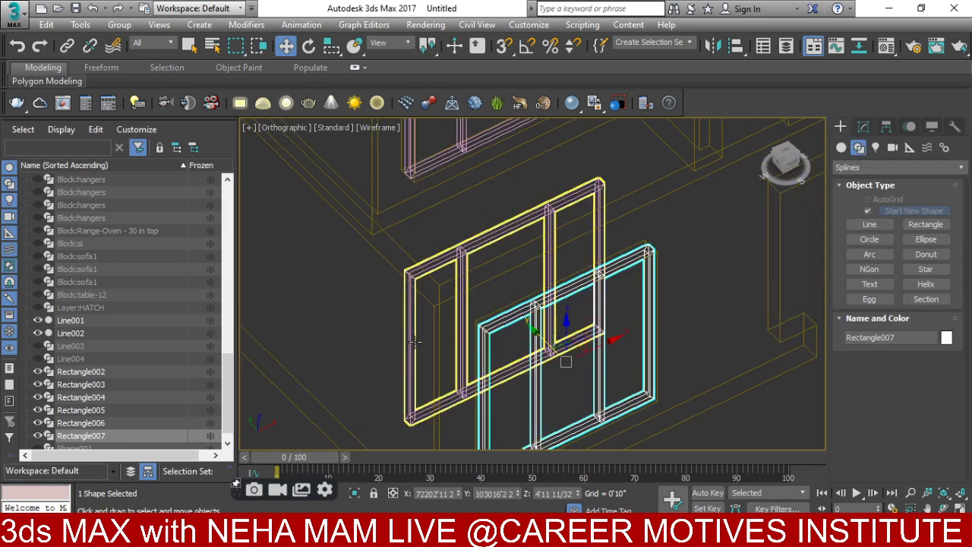
pyautogui.click(407, 343)
pyautogui.press('t')
pyautogui.press('z')
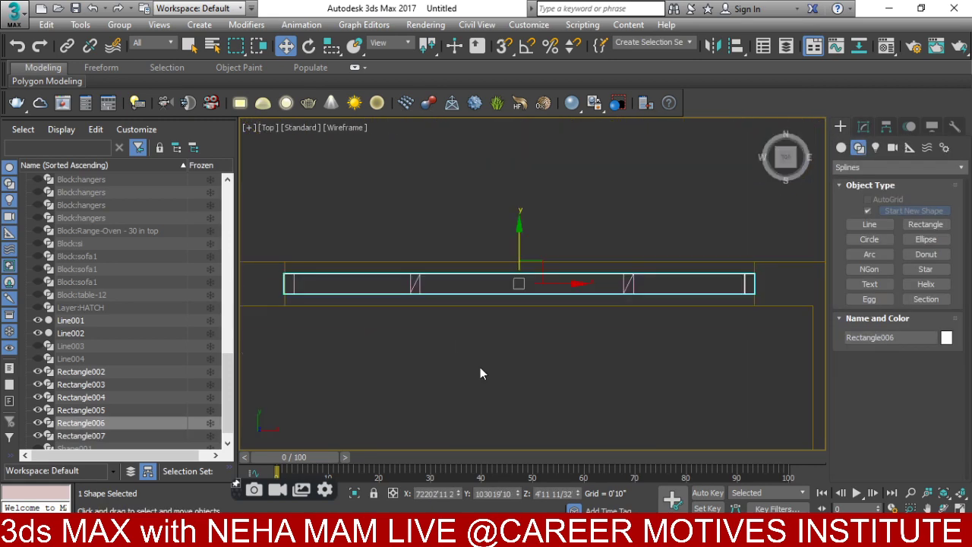
pyautogui.scroll(-4, 497, 348)
pyautogui.moveTo(492, 309); pyautogui.dragTo(479, 167, button='middle')
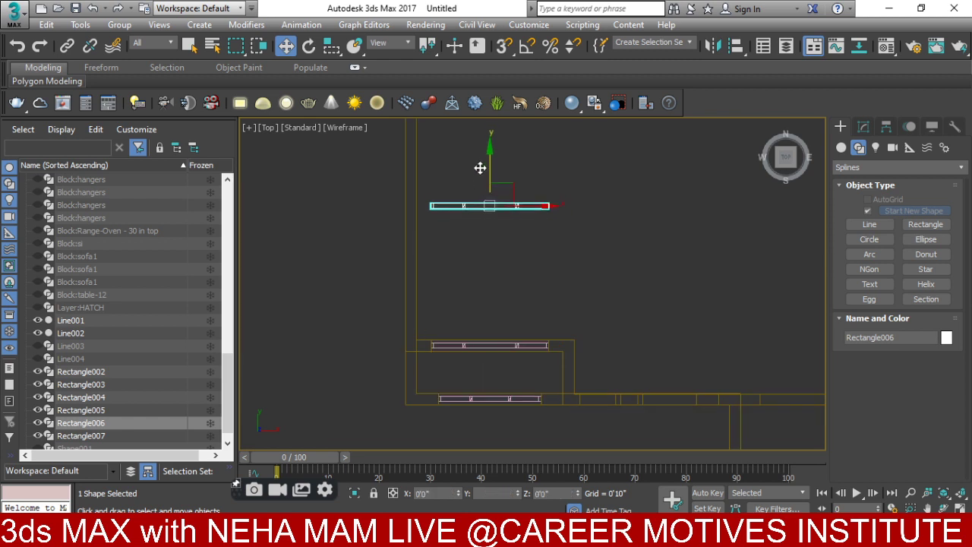
pyautogui.scroll(-2, 501, 226)
pyautogui.moveTo(501, 226); pyautogui.dragTo(517, 411, button='middle')
pyautogui.moveTo(513, 401); pyautogui.dragTo(505, 284)
pyautogui.scroll(5, 505, 275)
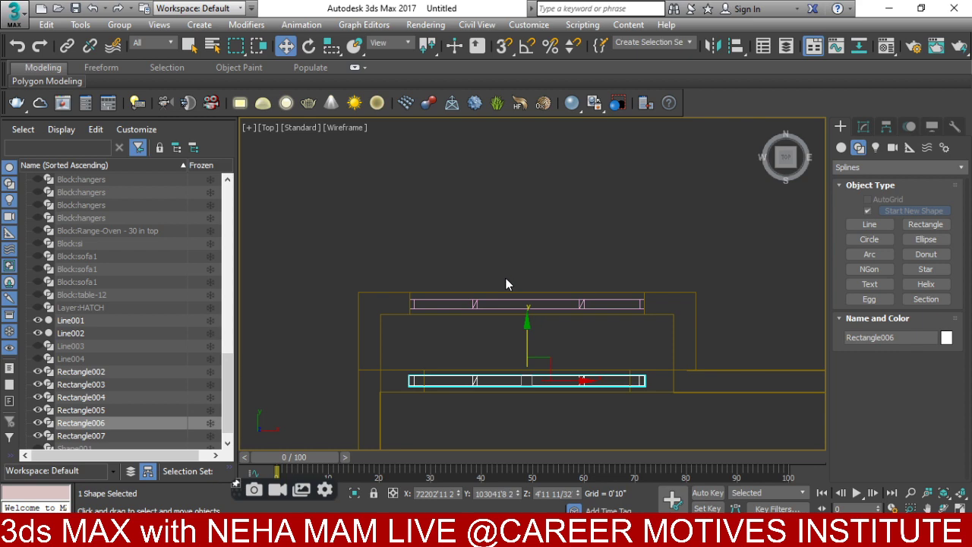
# - Review the frame from an angled front view, then hide objects via the viewport menu
pyautogui.press('f')
pyautogui.press('z')
pyautogui.keyDown('alt'); pyautogui.moveTo(512, 405); pyautogui.dragTo(471, 242, button='middle'); pyautogui.keyUp('alt')
pyautogui.click(419, 275)
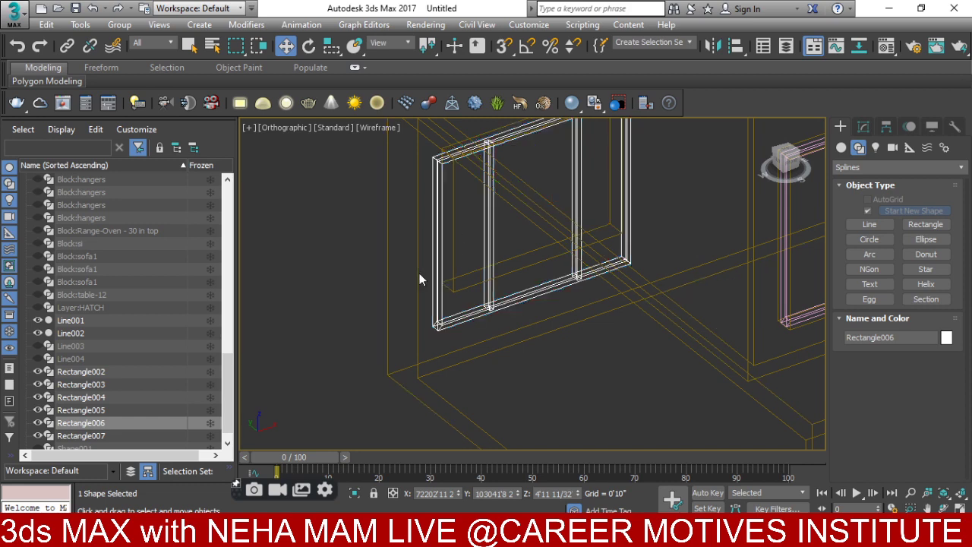
pyautogui.rightClick(420, 275)
pyautogui.click(470, 220)
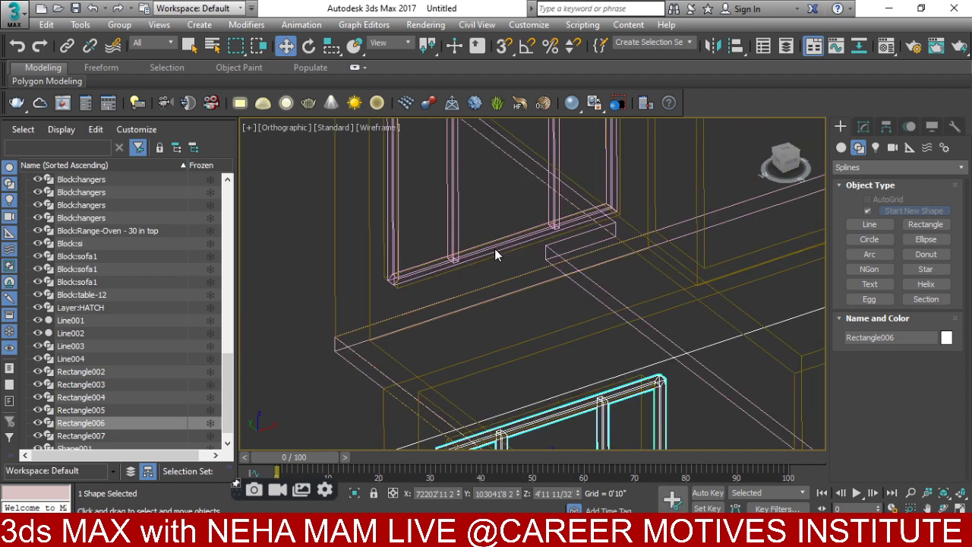
pyautogui.scroll(-4, 508, 278)
pyautogui.scroll(3, 490, 316)
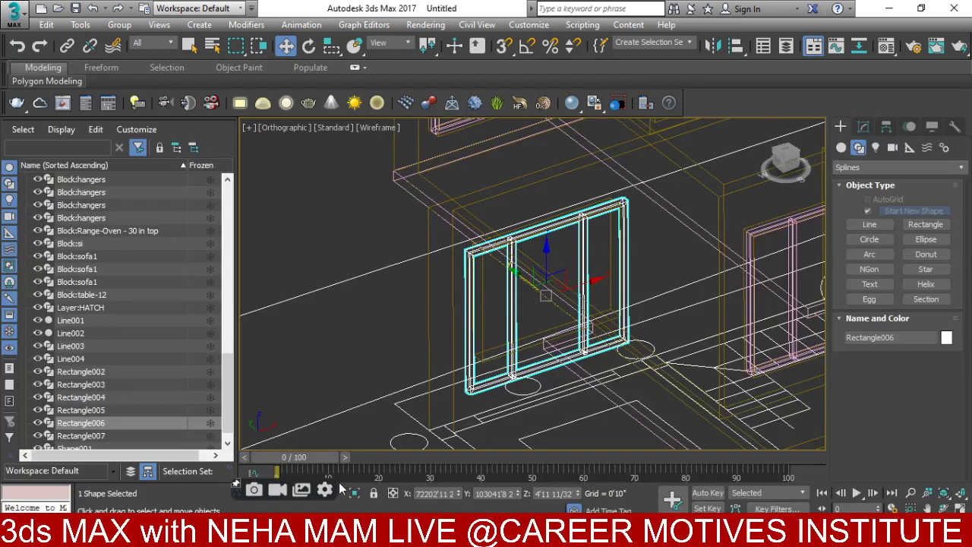
# - Isolate Rectangle006 and Line001, then select Rectangle006 in the front view
pyautogui.moveTo(238, 490); pyautogui.dragTo(241, 503)
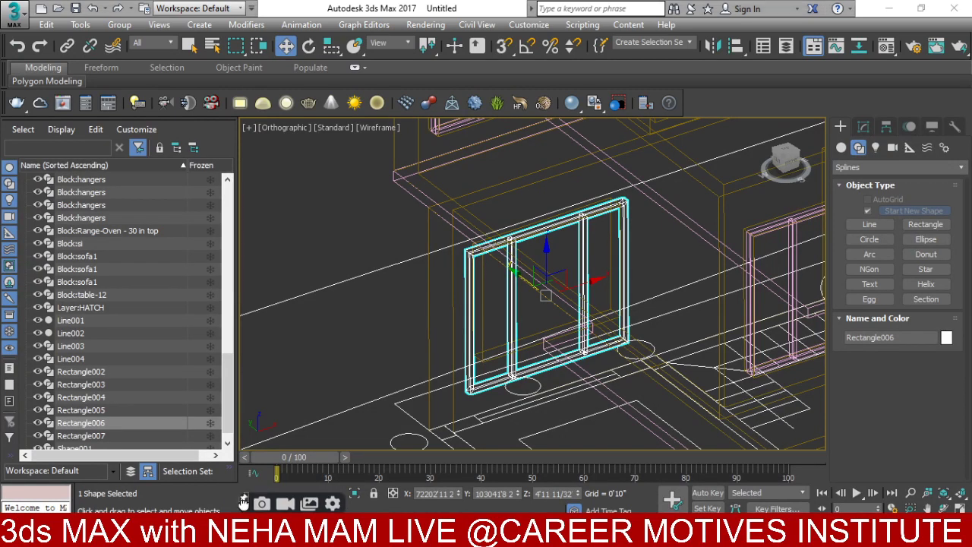
pyautogui.keyDown('ctrl'); pyautogui.click(457, 348); pyautogui.keyUp('ctrl')
pyautogui.rightClick(466, 302)
pyautogui.click(498, 255)
pyautogui.scroll(-3, 500, 258)
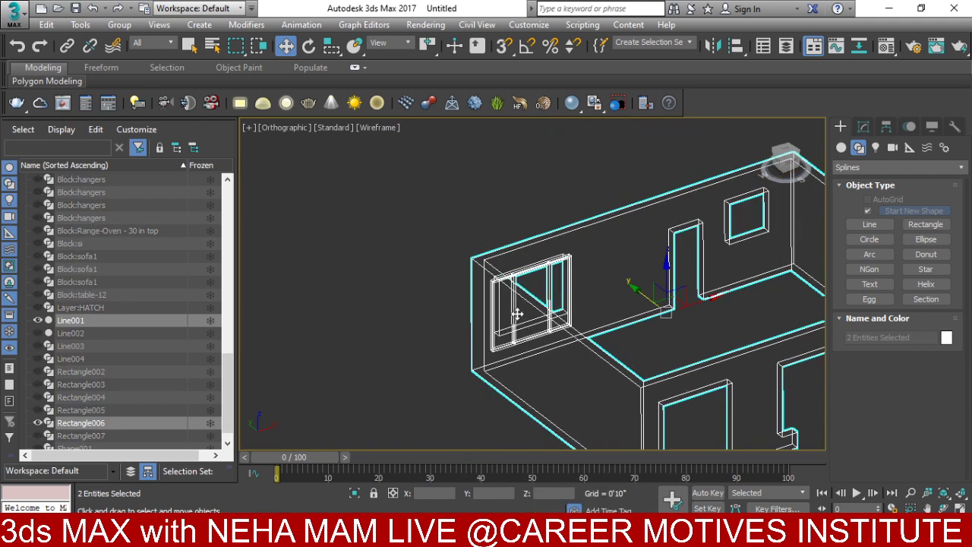
pyautogui.press('f')
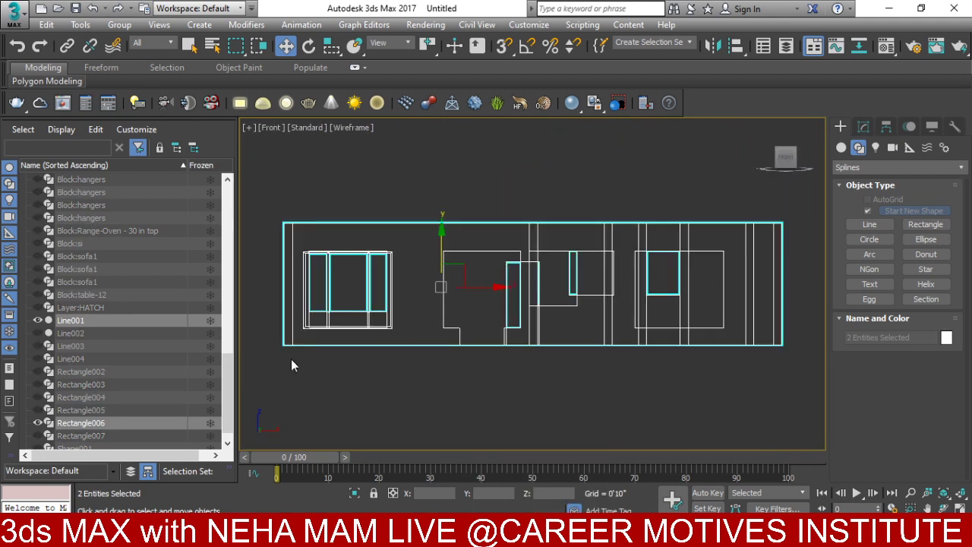
pyautogui.scroll(5, 441, 279)
pyautogui.click(499, 226)
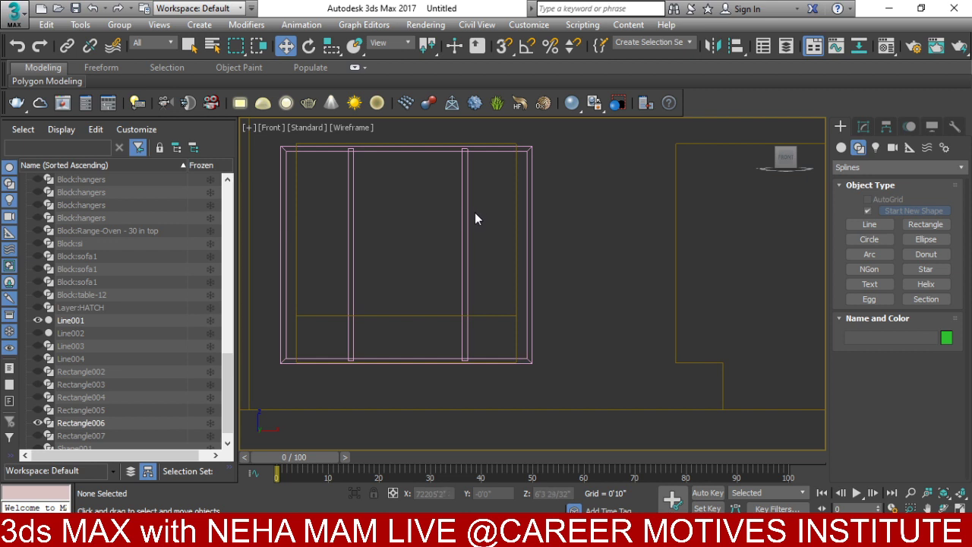
pyautogui.click(465, 214)
# - At vertex level, move Rectangle006's right and left edge vertices to fit the opening
pyautogui.click(864, 126)
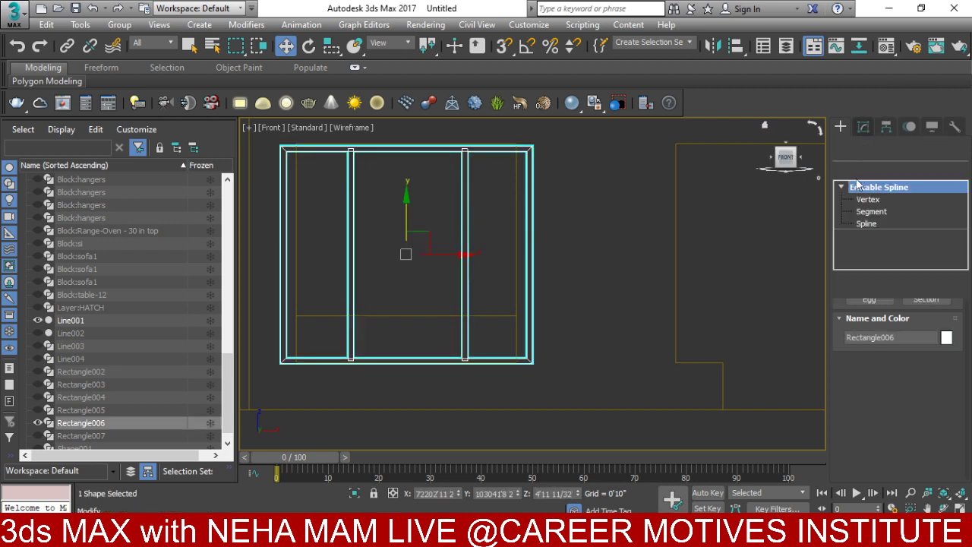
pyautogui.press('1')
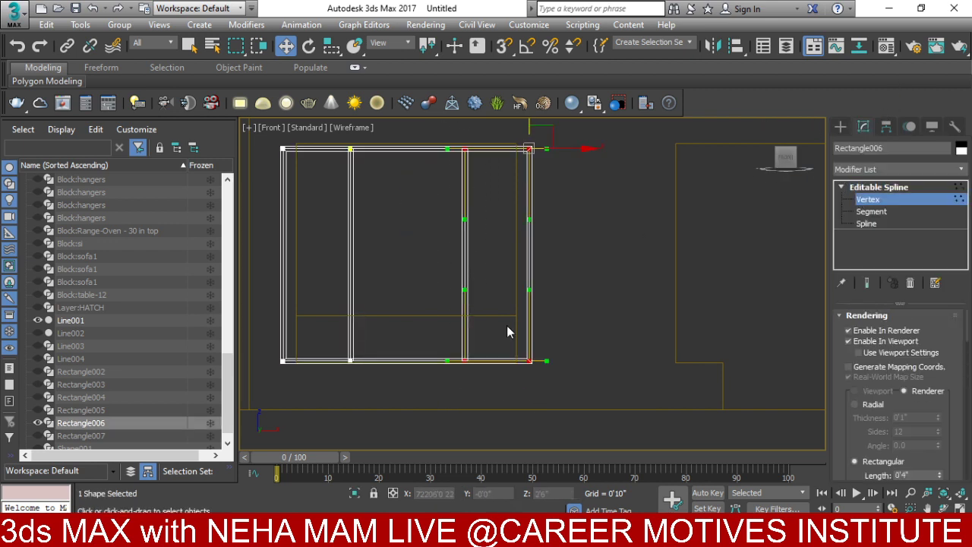
pyautogui.moveTo(570, 150); pyautogui.dragTo(552, 147)
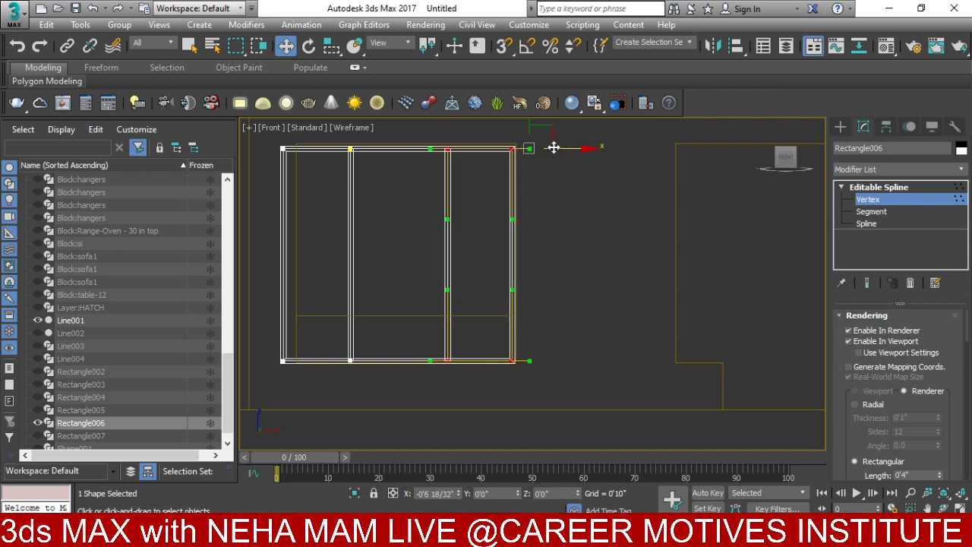
pyautogui.scroll(6, 554, 147)
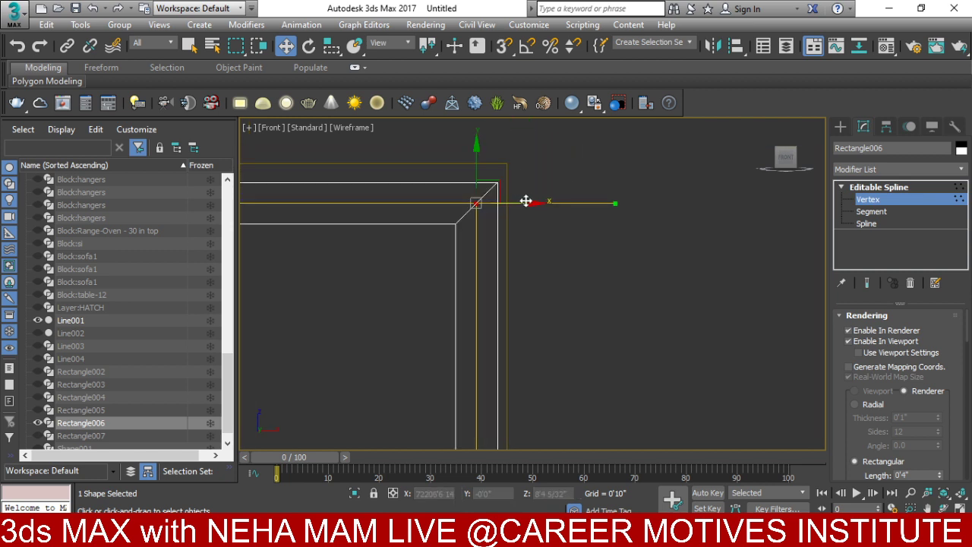
pyautogui.moveTo(526, 204); pyautogui.dragTo(534, 204)
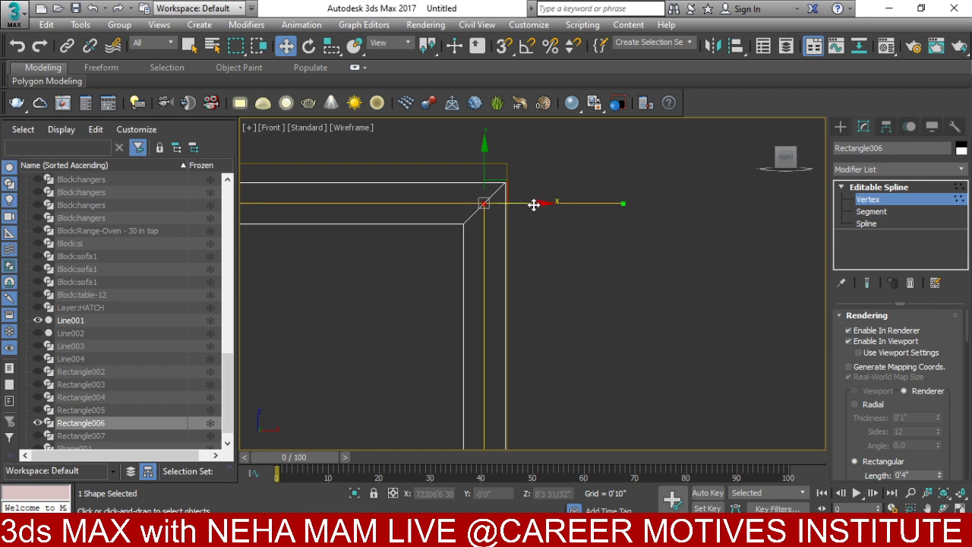
pyautogui.scroll(-10, 535, 204)
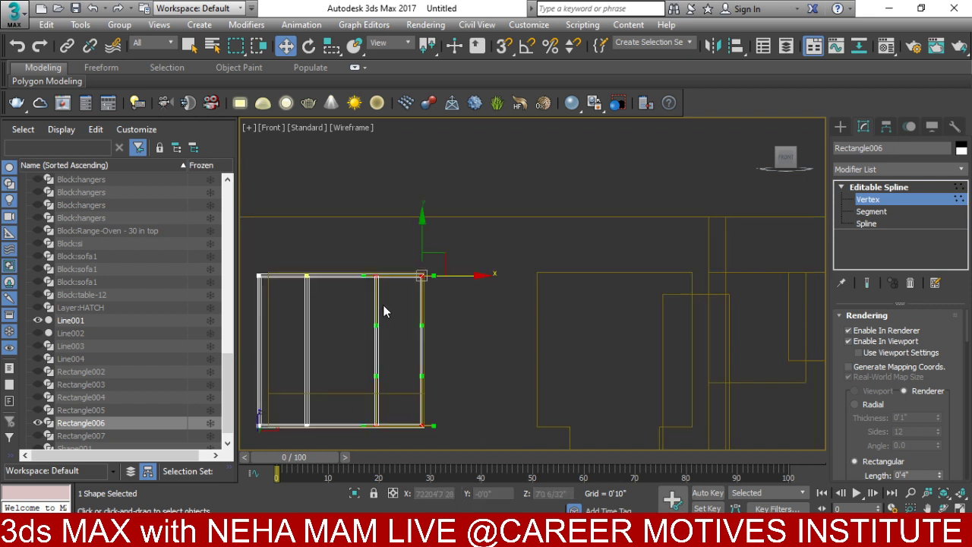
pyautogui.moveTo(370, 320); pyautogui.dragTo(546, 226, button='middle')
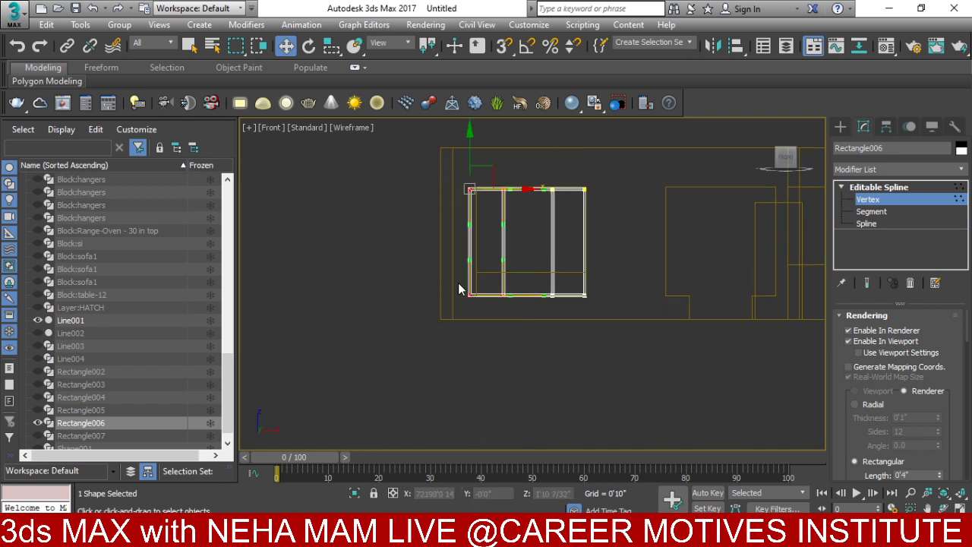
pyautogui.scroll(7, 490, 157)
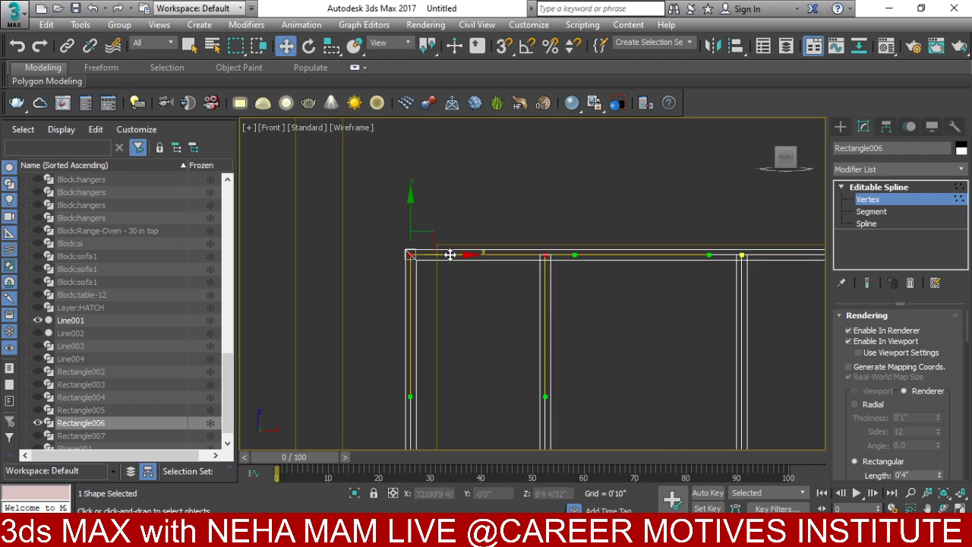
pyautogui.moveTo(450, 254); pyautogui.dragTo(479, 254)
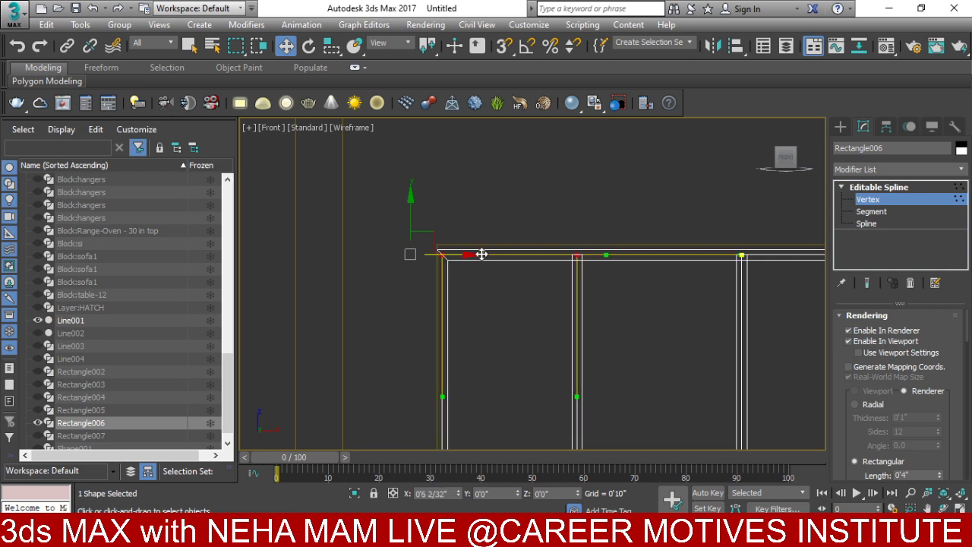
# - Align the top edge and bottom corner vertices, then return to the Editable Spline level
pyautogui.scroll(-7, 532, 212)
pyautogui.scroll(5, 482, 217)
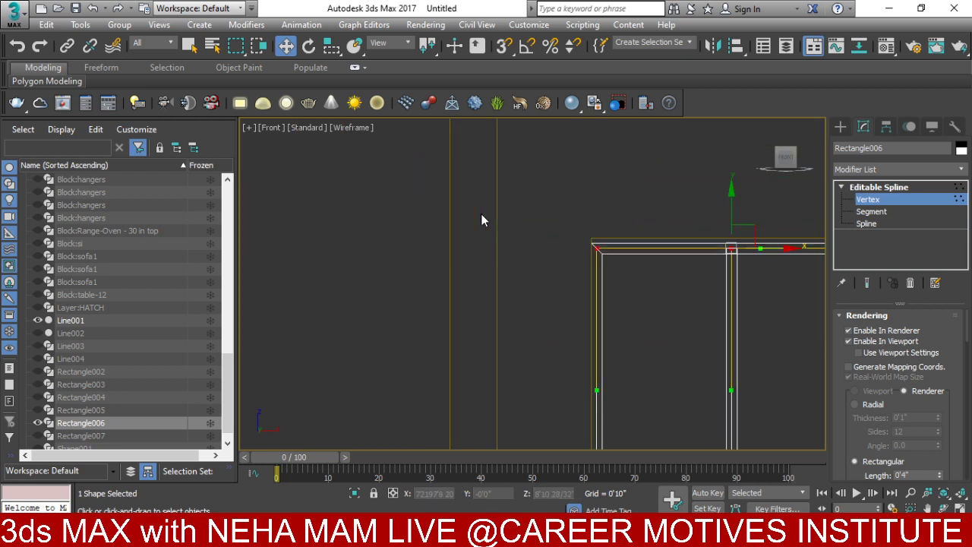
pyautogui.scroll(3, 750, 239)
pyautogui.moveTo(717, 214); pyautogui.dragTo(711, 205)
pyautogui.scroll(-3, 708, 245)
pyautogui.scroll(-4, 708, 245)
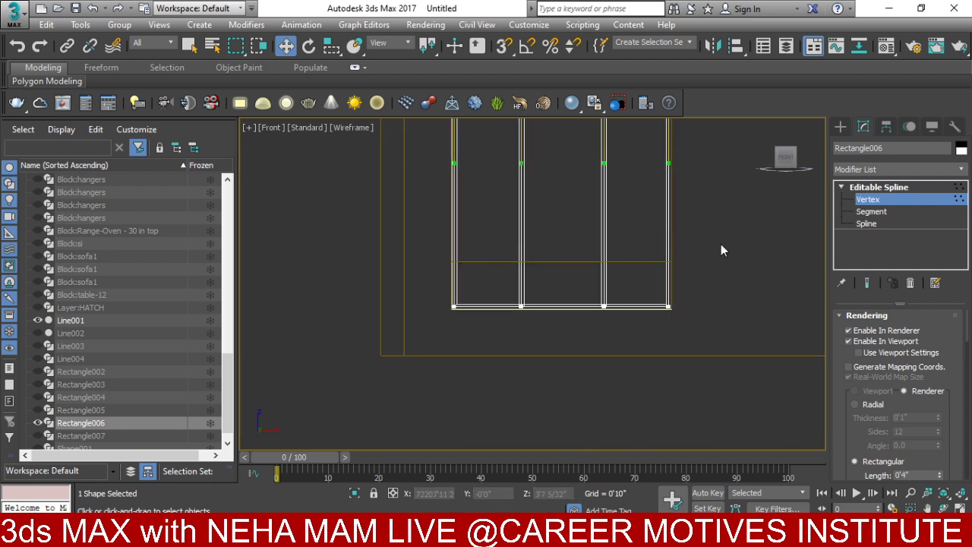
pyautogui.moveTo(444, 315); pyautogui.dragTo(457, 219)
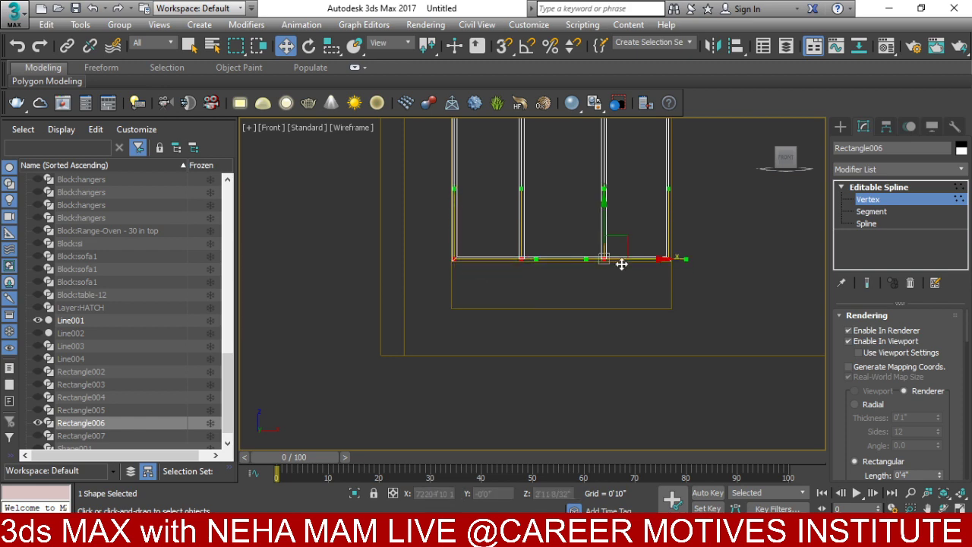
pyautogui.moveTo(622, 263); pyautogui.dragTo(538, 340, button='middle')
pyautogui.click(906, 188)
pyautogui.scroll(-4, 609, 251)
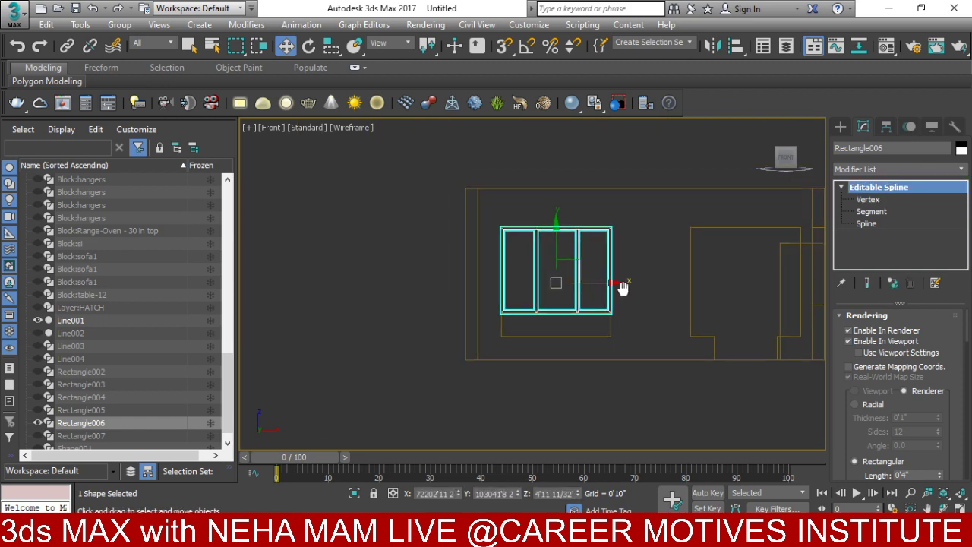
pyautogui.keyDown('alt'); pyautogui.moveTo(625, 282); pyautogui.dragTo(627, 307, button='middle'); pyautogui.keyUp('alt')
# - Isolate the window frame and walls with Alt+Q and view them from the top
pyautogui.rightClick(580, 298)
pyautogui.scroll(-3, 580, 297)
pyautogui.hotkey('alt', 'q')
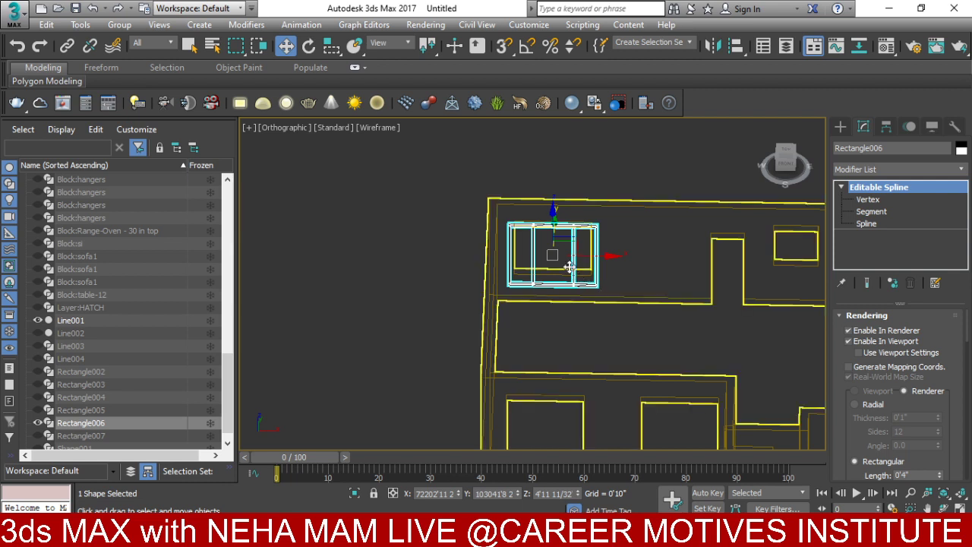
pyautogui.press('t')
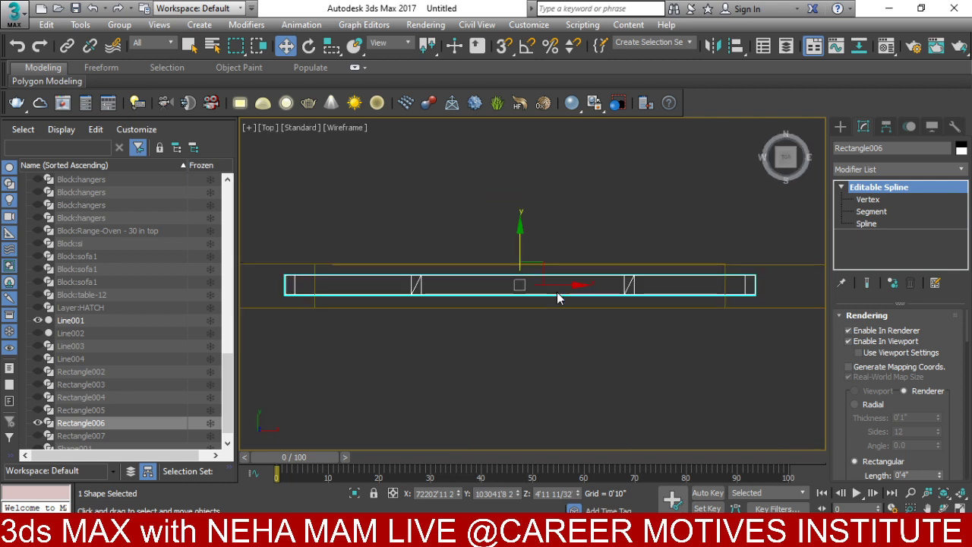
pyautogui.press('f')
pyautogui.press('t')
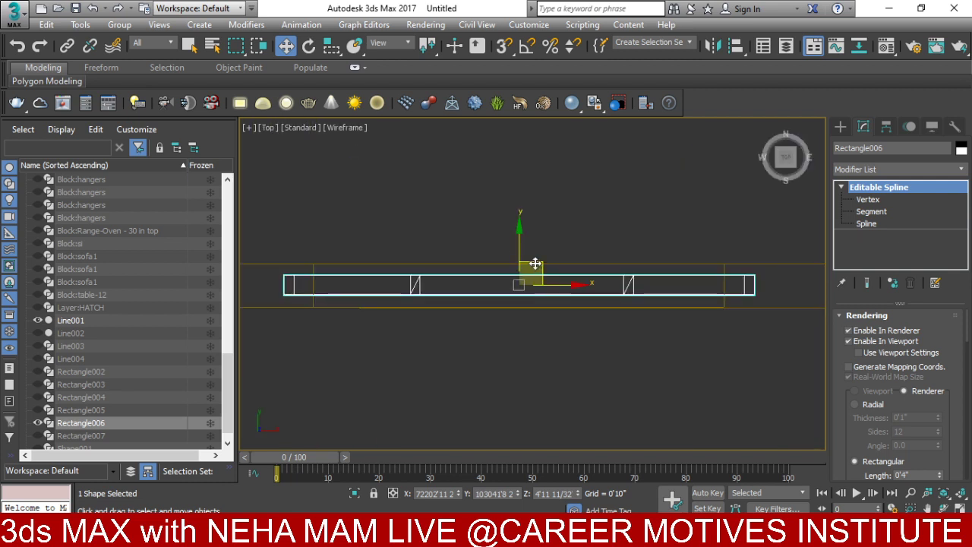
# - Clone the frame as Rectangle008, delete the original, and move the copy into the wall line
pyautogui.moveTo(521, 247); pyautogui.dragTo(520, 276)
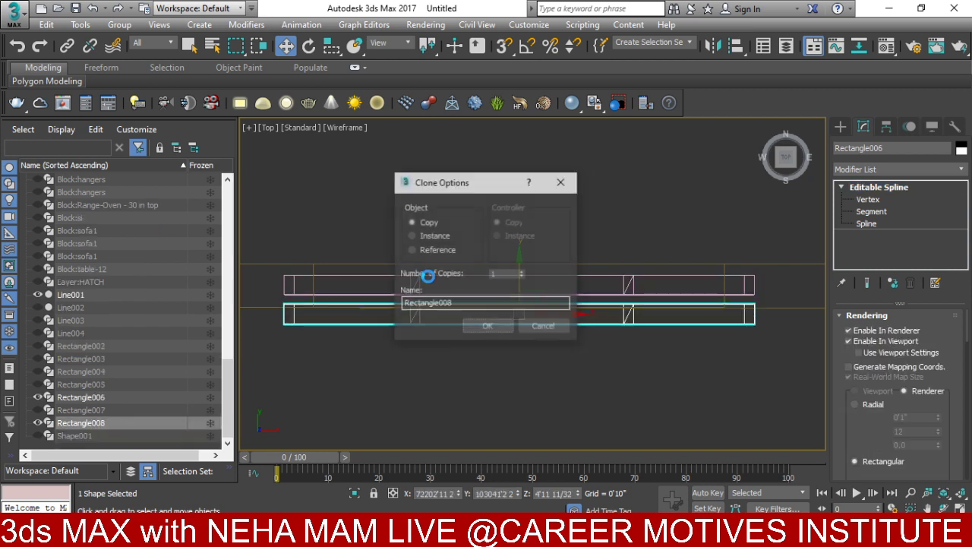
pyautogui.press('Return')
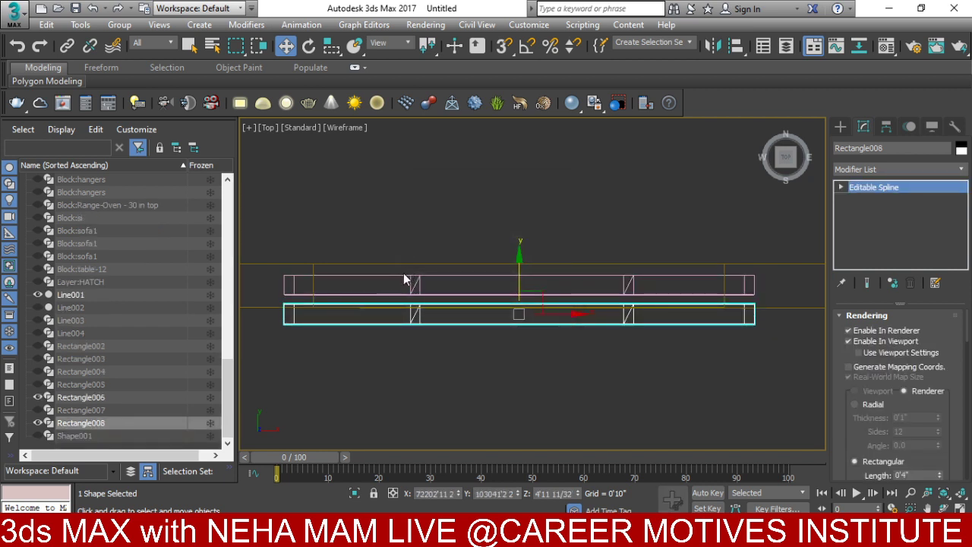
pyautogui.click(398, 277)
pyautogui.press('Delete')
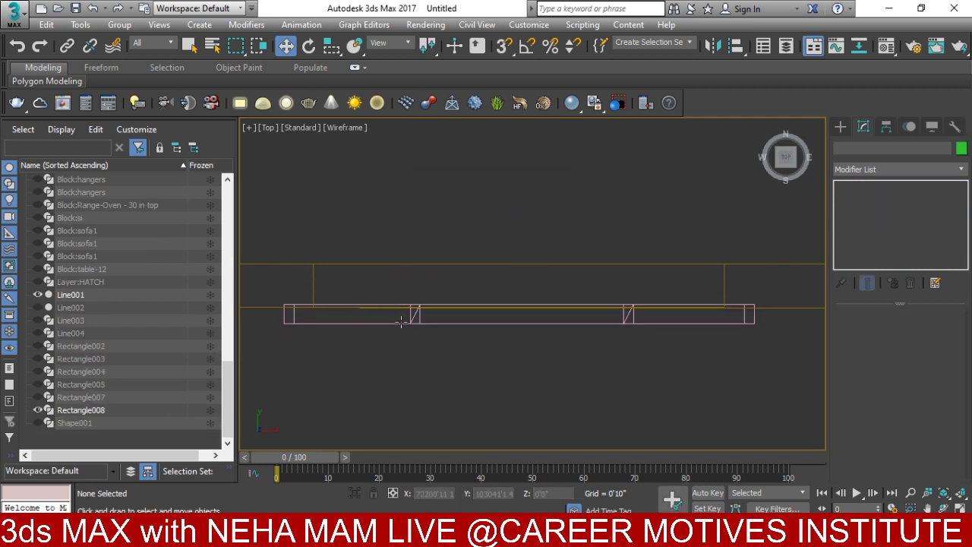
pyautogui.click(422, 293)
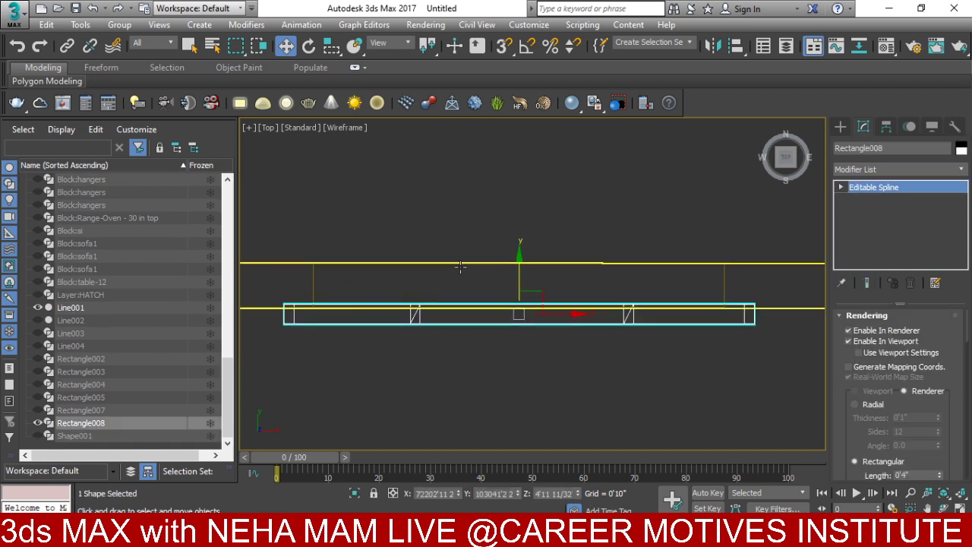
pyautogui.moveTo(516, 262); pyautogui.dragTo(526, 238)
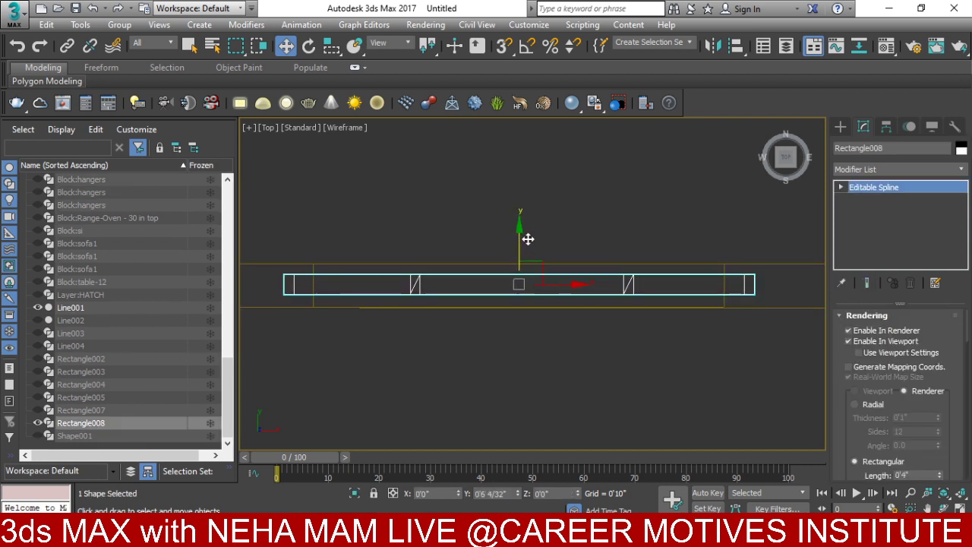
# - Shorten Rectangle008 by moving both end vertices inward, then lower them slightly in front view
pyautogui.click(858, 199)
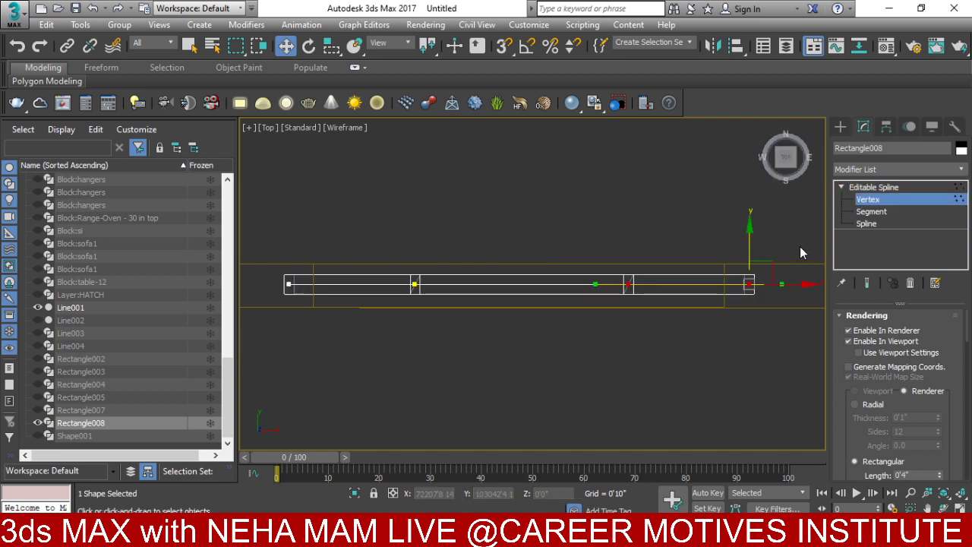
pyautogui.moveTo(789, 287); pyautogui.dragTo(729, 289)
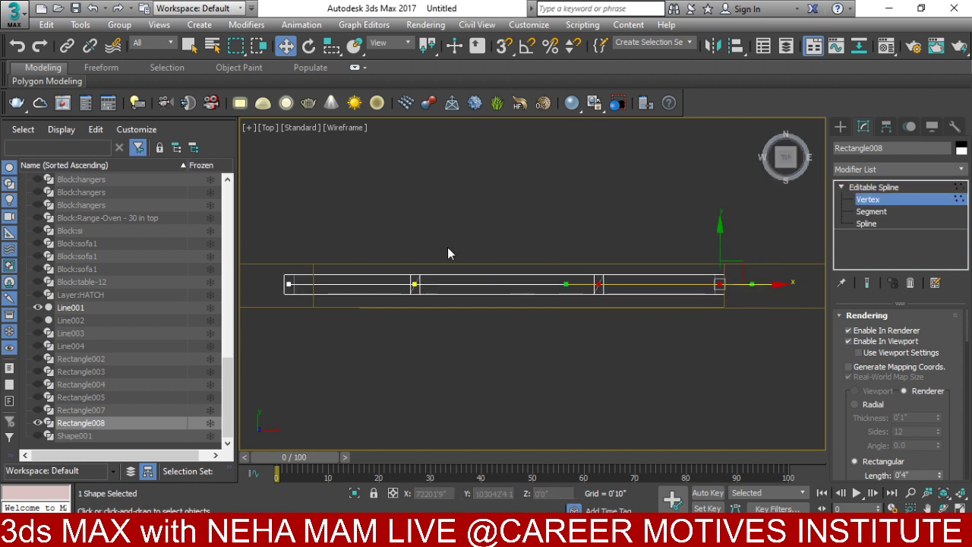
pyautogui.moveTo(446, 246); pyautogui.dragTo(266, 328)
pyautogui.moveTo(341, 284); pyautogui.dragTo(364, 284)
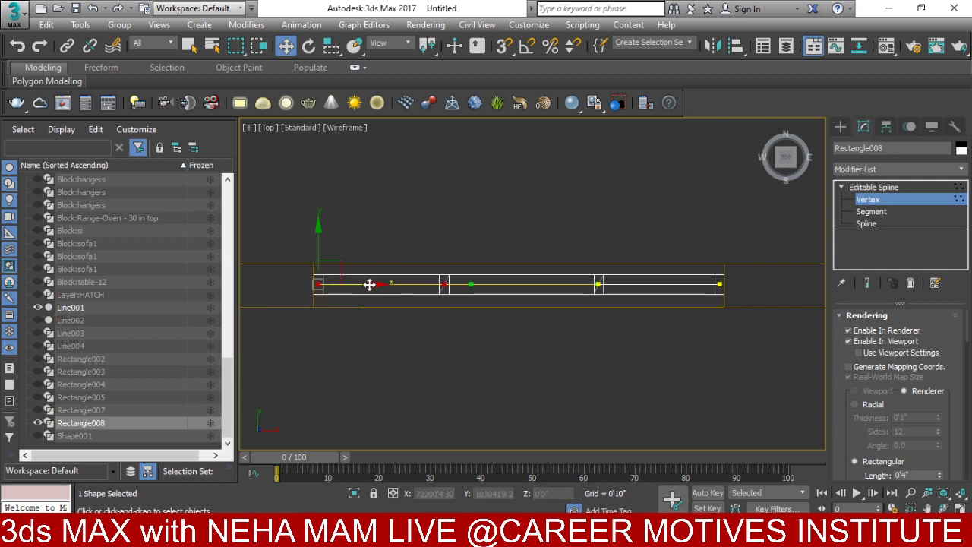
pyautogui.press('f')
pyautogui.scroll(-3, 530, 303)
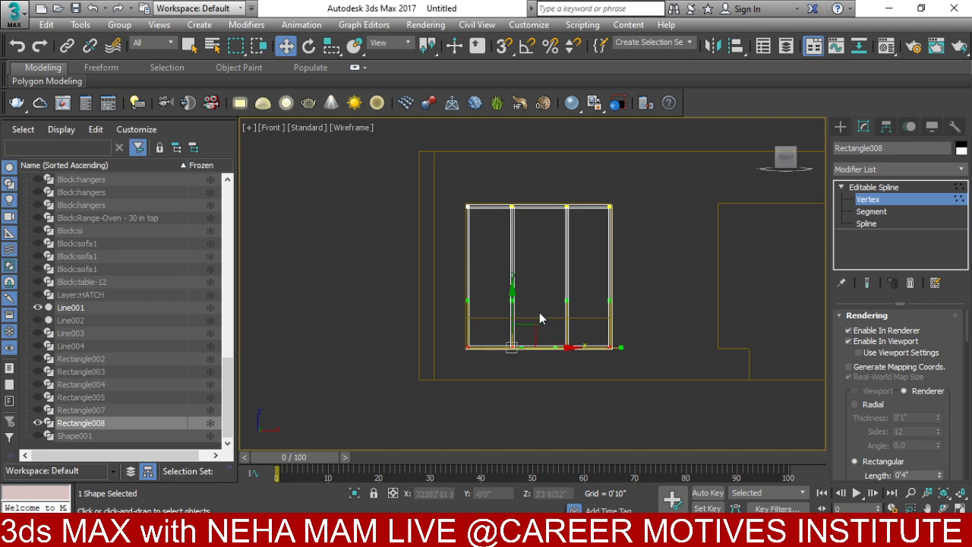
pyautogui.scroll(5, 508, 311)
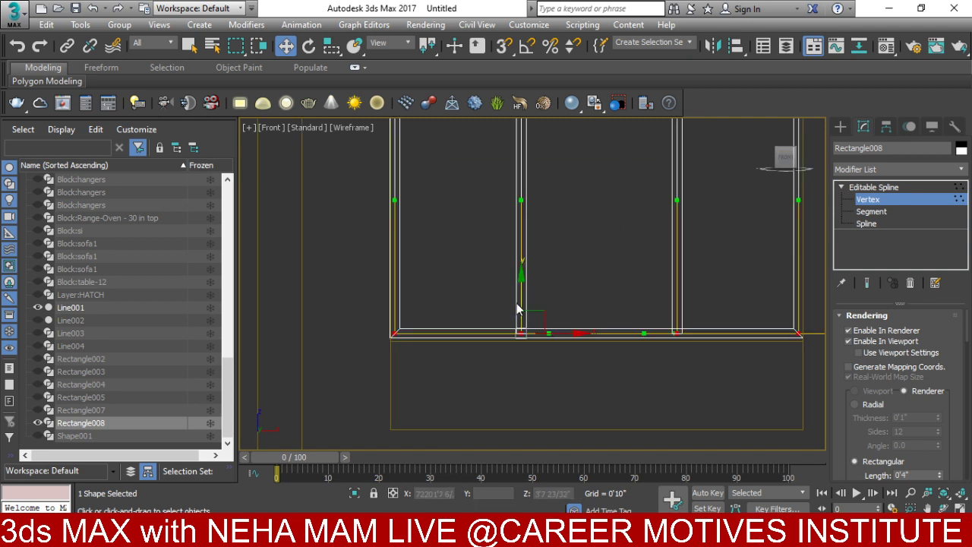
pyautogui.moveTo(518, 302); pyautogui.dragTo(523, 305)
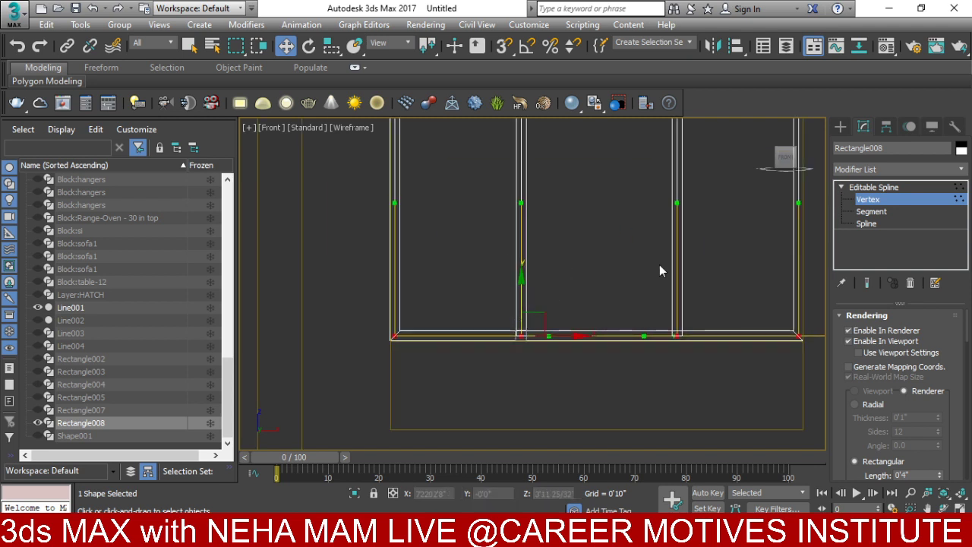
pyautogui.click(865, 187)
pyautogui.scroll(-5, 501, 357)
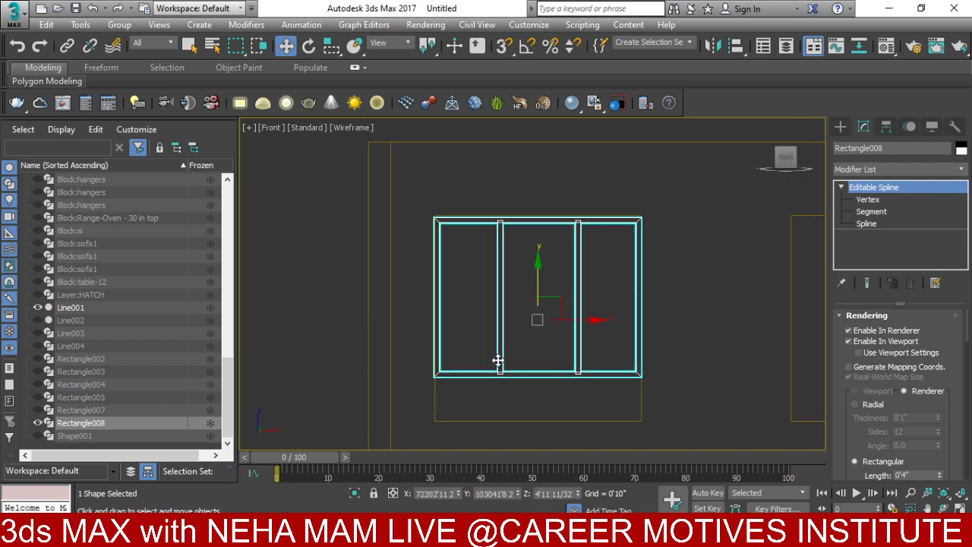
# - Switch to solid shading and orbit around the building
pyautogui.press('F3')
pyautogui.scroll(-3, 497, 359)
pyautogui.keyDown('alt'); pyautogui.moveTo(497, 360); pyautogui.dragTo(535, 271, button='middle'); pyautogui.keyUp('alt')
pyautogui.rightClick(531, 278)
pyautogui.scroll(-3, 567, 323)
pyautogui.scroll(3, 535, 272)
pyautogui.scroll(-3, 524, 277)
pyautogui.scroll(5, 517, 227)
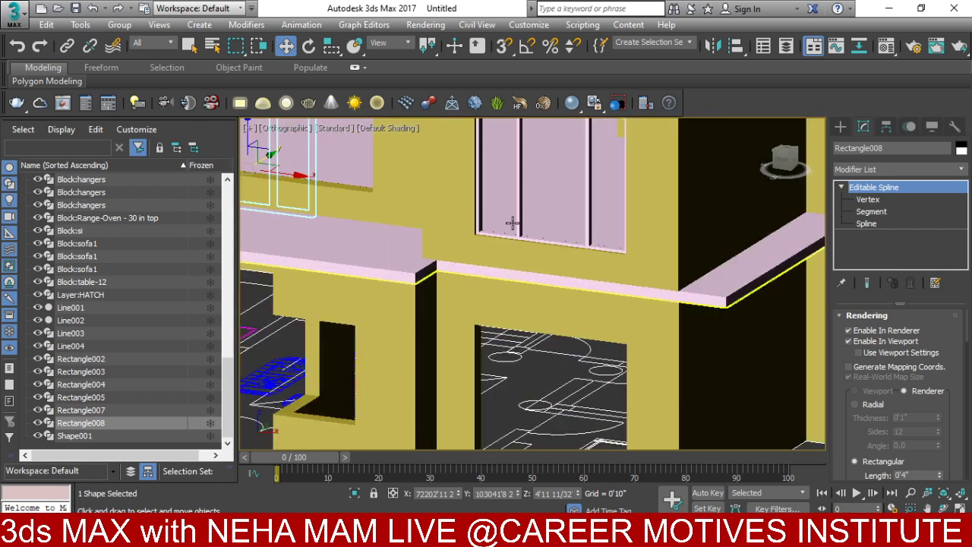
# - Isolate the upper frame Rectangle005 with the walls and frame them in front view
pyautogui.click(514, 234)
pyautogui.press('z')
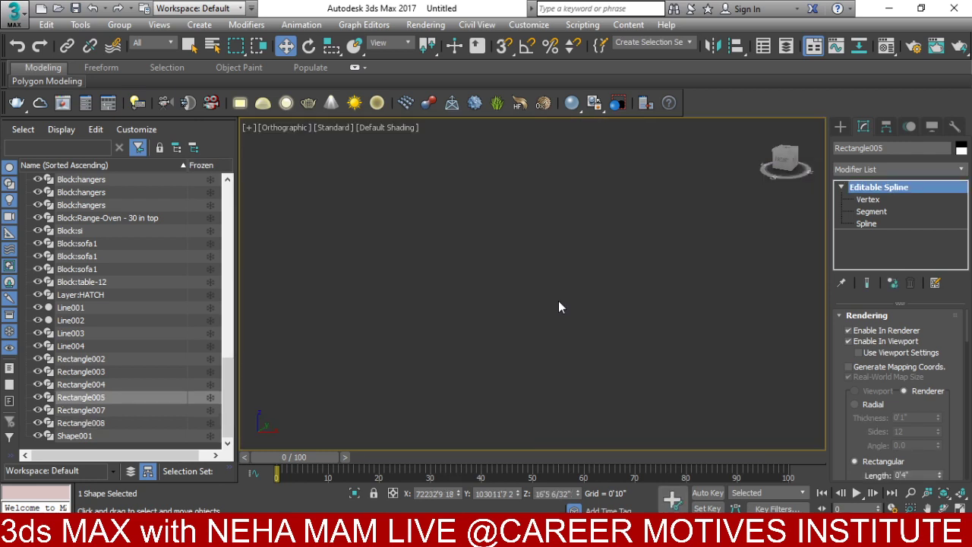
pyautogui.scroll(-3, 543, 271)
pyautogui.moveTo(559, 321); pyautogui.dragTo(553, 292, button='middle')
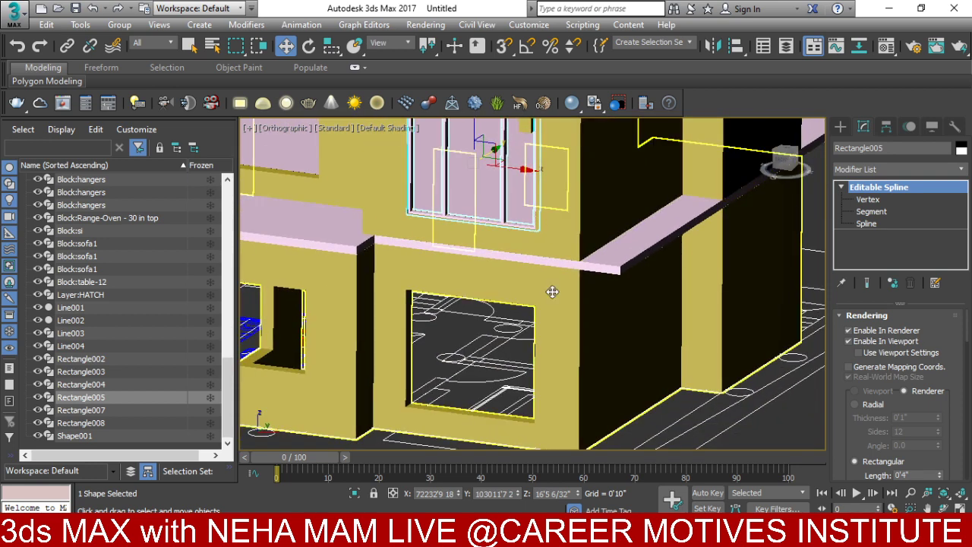
pyautogui.keyDown('ctrl'); pyautogui.click(553, 296); pyautogui.keyUp('ctrl')
pyautogui.rightClick(553, 296)
pyautogui.click(580, 239)
pyautogui.moveTo(581, 245); pyautogui.dragTo(575, 301, button='middle')
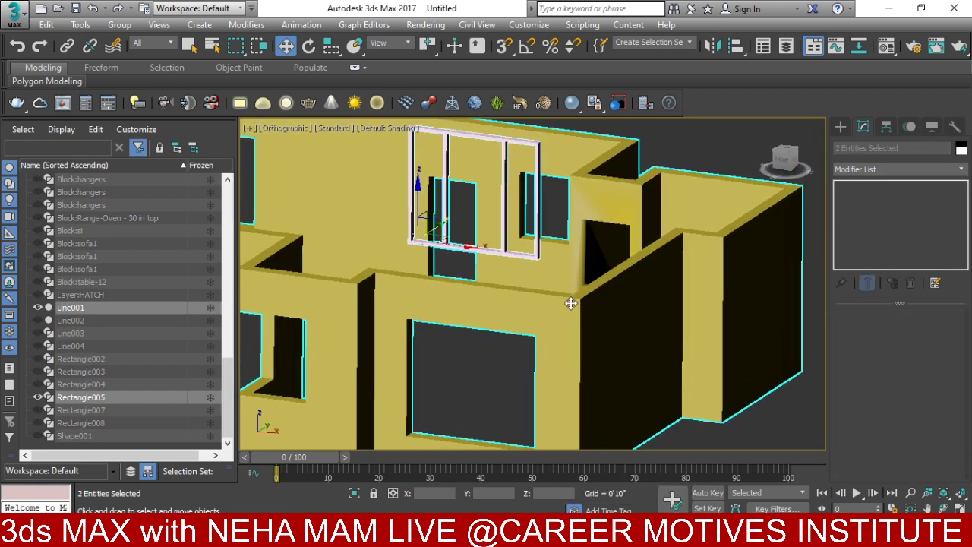
pyautogui.press('f')
pyautogui.press('z')
# - Copy the window frame down as Rectangle009 and hide the upper frame, back in wireframe
pyautogui.click(681, 176)
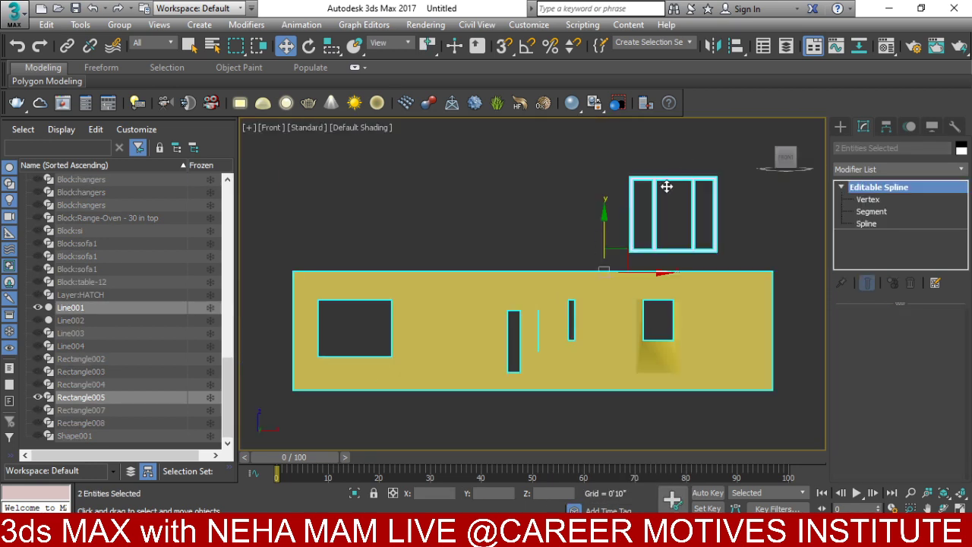
pyautogui.keyDown('shift'); pyautogui.moveTo(677, 224); pyautogui.dragTo(677, 341); pyautogui.keyUp('shift')
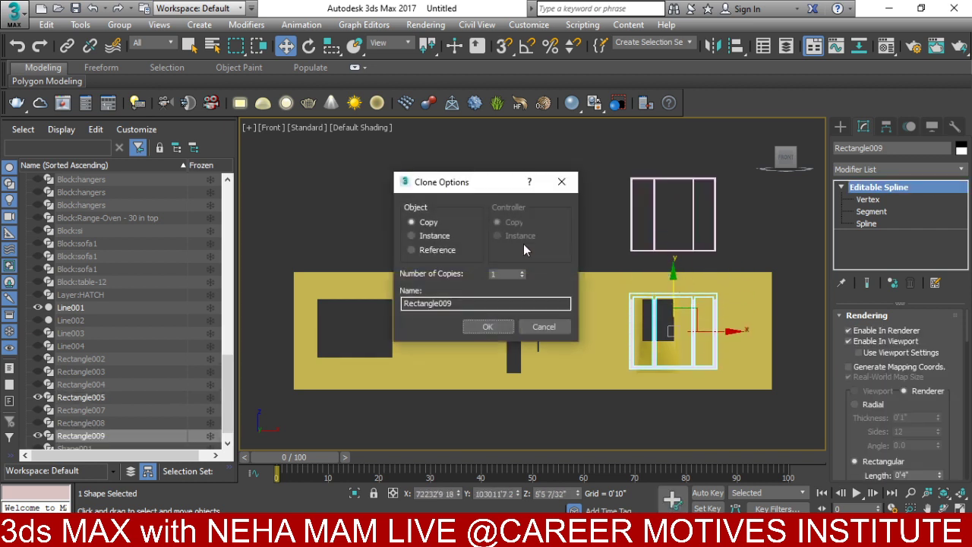
pyautogui.click(487, 326)
pyautogui.keyDown('ctrl'); pyautogui.click(754, 297); pyautogui.keyUp('ctrl')
pyautogui.rightClick(746, 306)
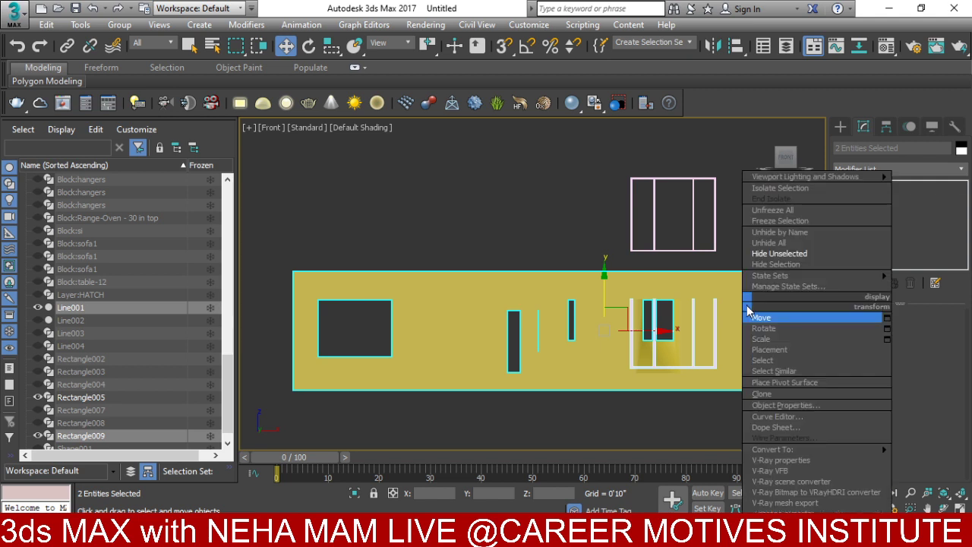
pyautogui.click(768, 252)
pyautogui.scroll(4, 700, 338)
pyautogui.press('F3')
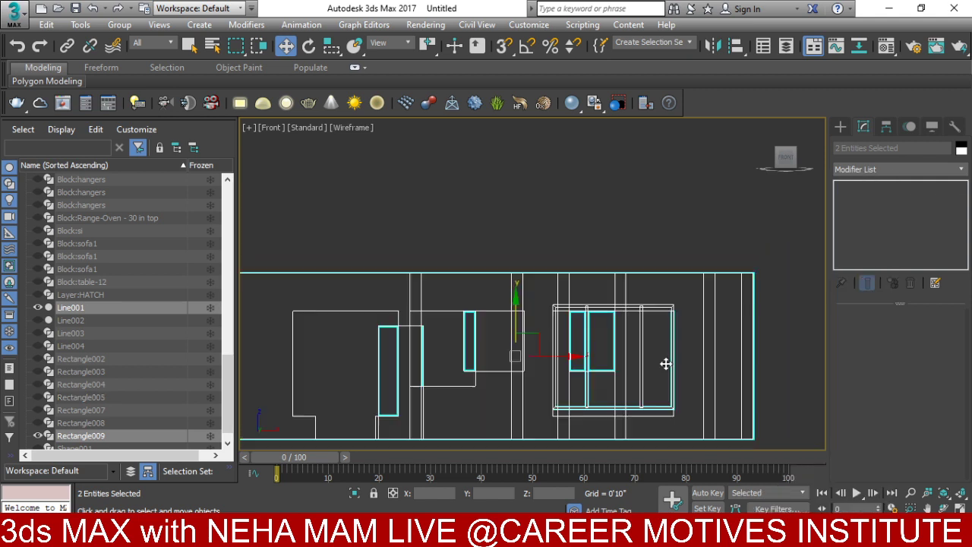
# - Lower Rectangle009 into the opening and check it in 3D and front views
pyautogui.click(569, 348)
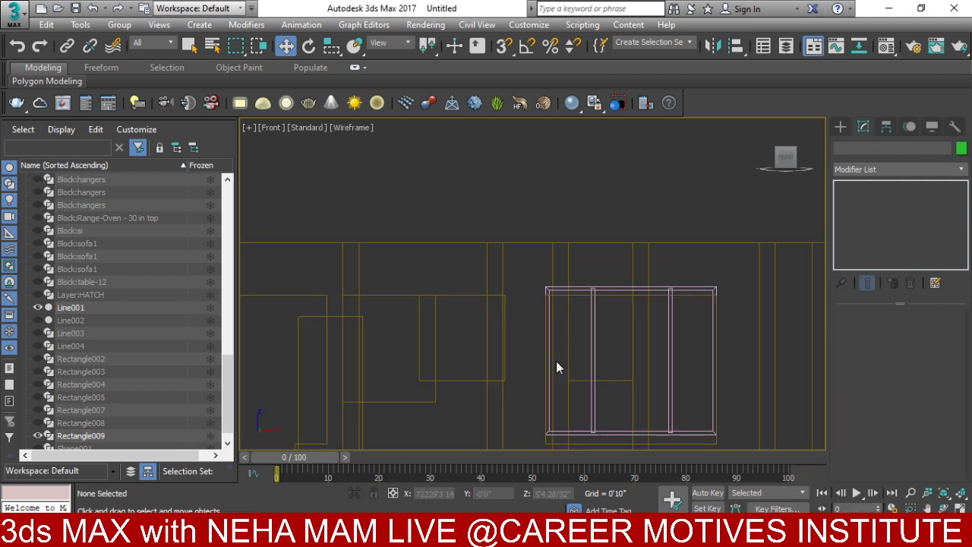
pyautogui.click(590, 334)
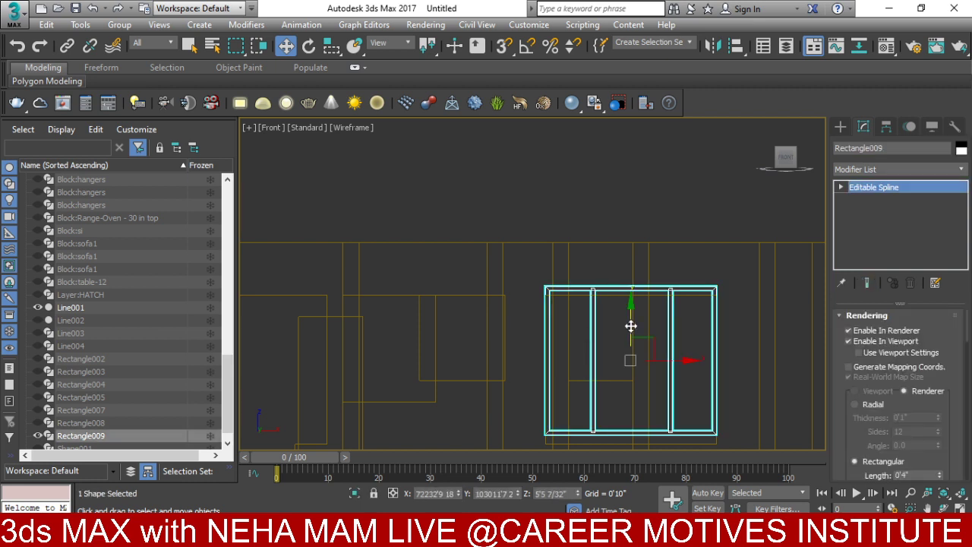
pyautogui.moveTo(630, 326); pyautogui.dragTo(645, 336)
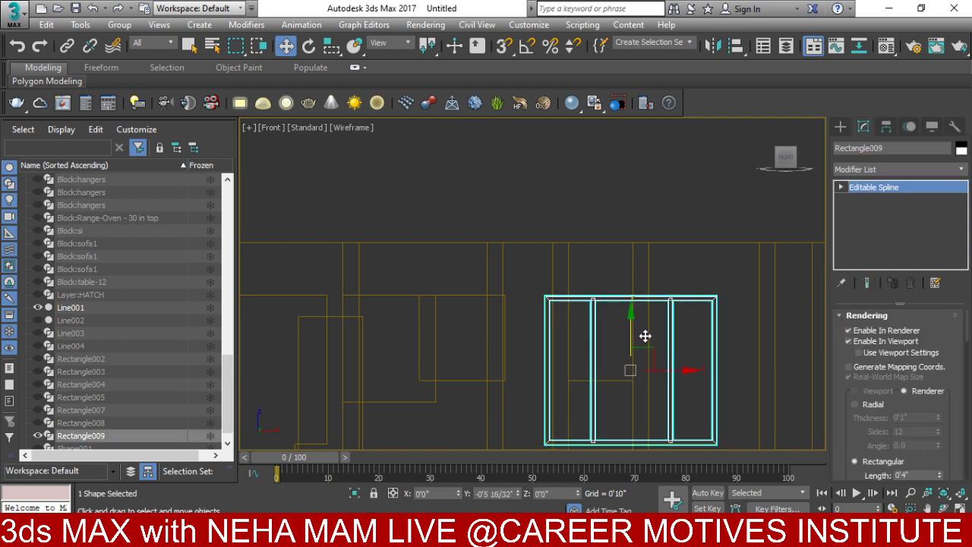
pyautogui.moveTo(641, 368); pyautogui.dragTo(634, 284, button='middle')
pyautogui.scroll(2, 646, 353)
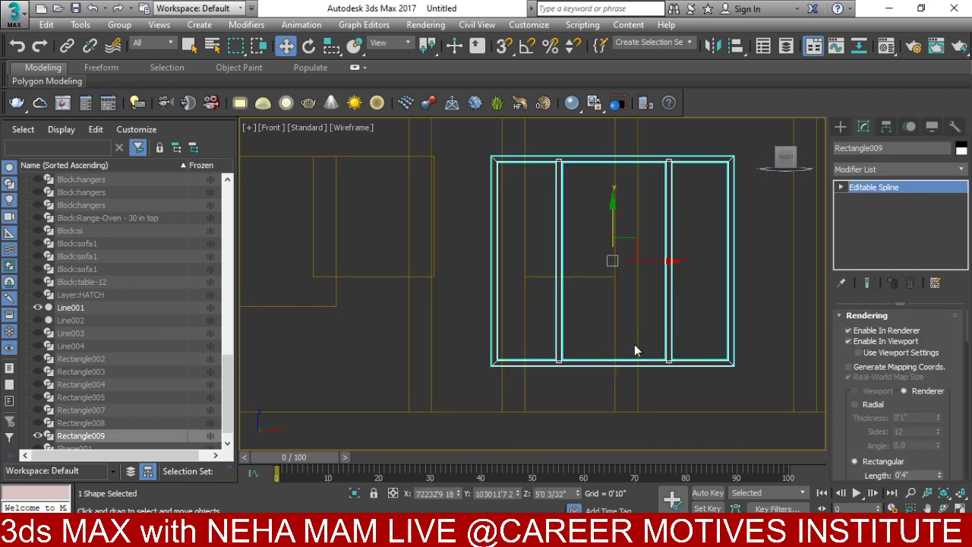
pyautogui.keyDown('alt'); pyautogui.moveTo(630, 358); pyautogui.dragTo(610, 401, button='middle'); pyautogui.keyUp('alt')
pyautogui.press('f')
pyautogui.scroll(2, 557, 381)
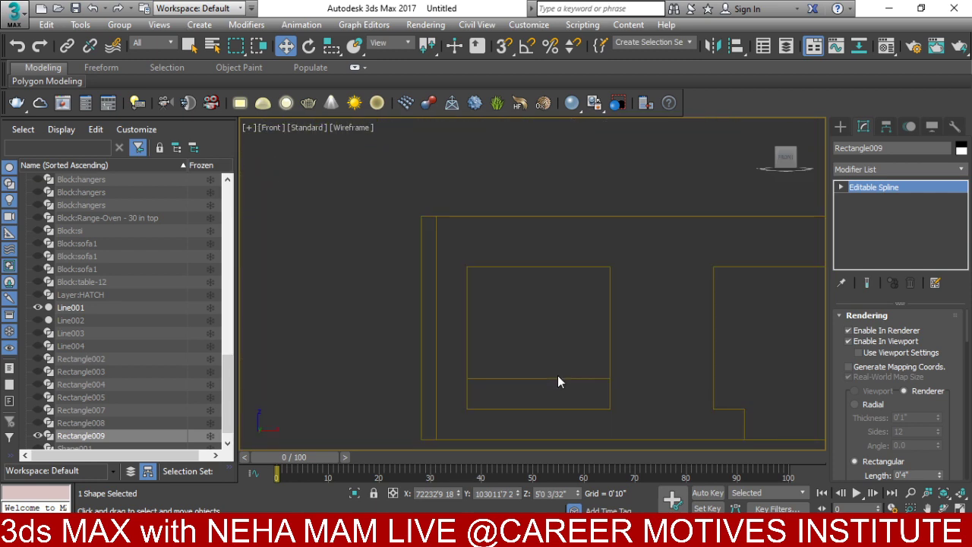
pyautogui.scroll(2, 557, 375)
pyautogui.scroll(2, 641, 337)
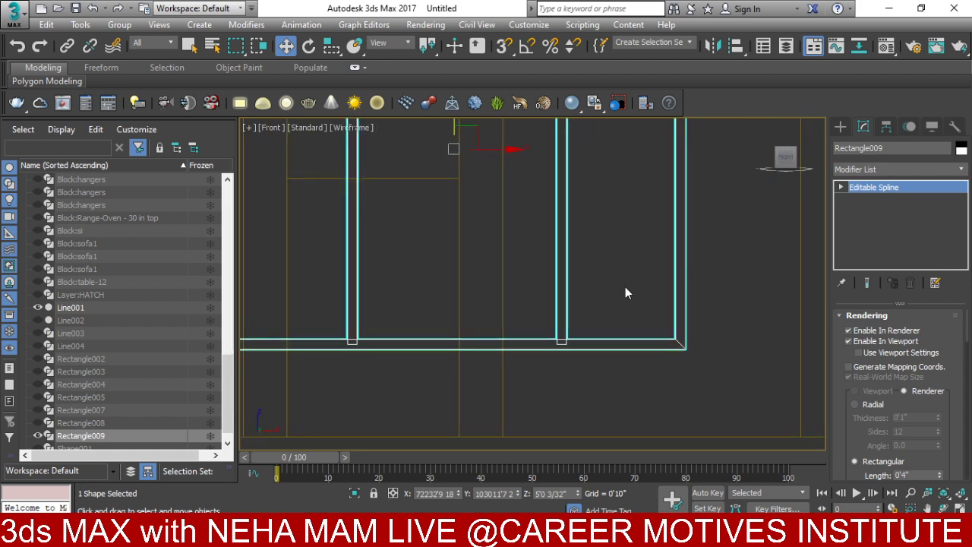
pyautogui.moveTo(625, 286); pyautogui.dragTo(573, 382, button='middle')
# - Check its depth in top view, then unhide all objects and orbit around the house
pyautogui.press('t')
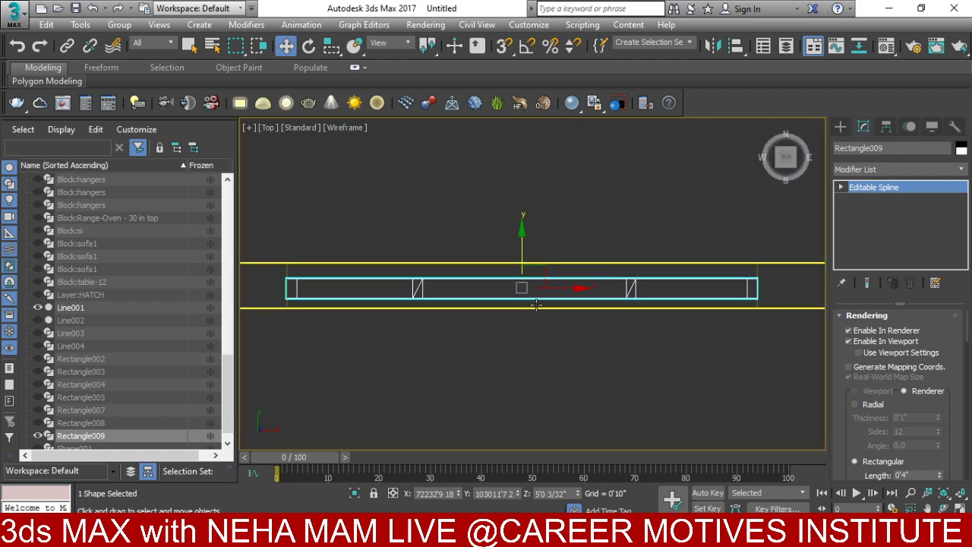
pyautogui.scroll(-3, 536, 303)
pyautogui.keyDown('alt'); pyautogui.moveTo(536, 304); pyautogui.dragTo(641, 242, button='middle'); pyautogui.keyUp('alt')
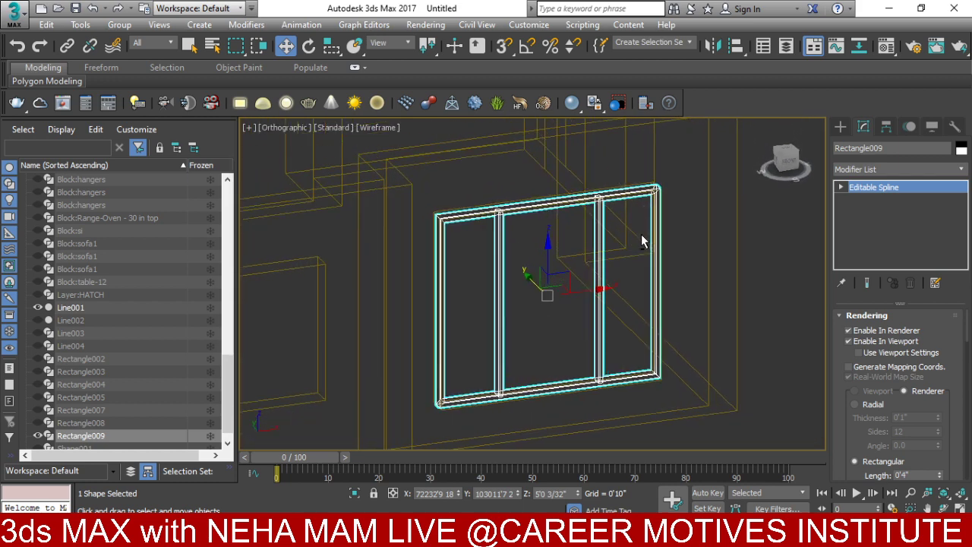
pyautogui.scroll(-3, 641, 235)
pyautogui.scroll(-2, 550, 306)
pyautogui.rightClick(550, 305)
pyautogui.click(577, 245)
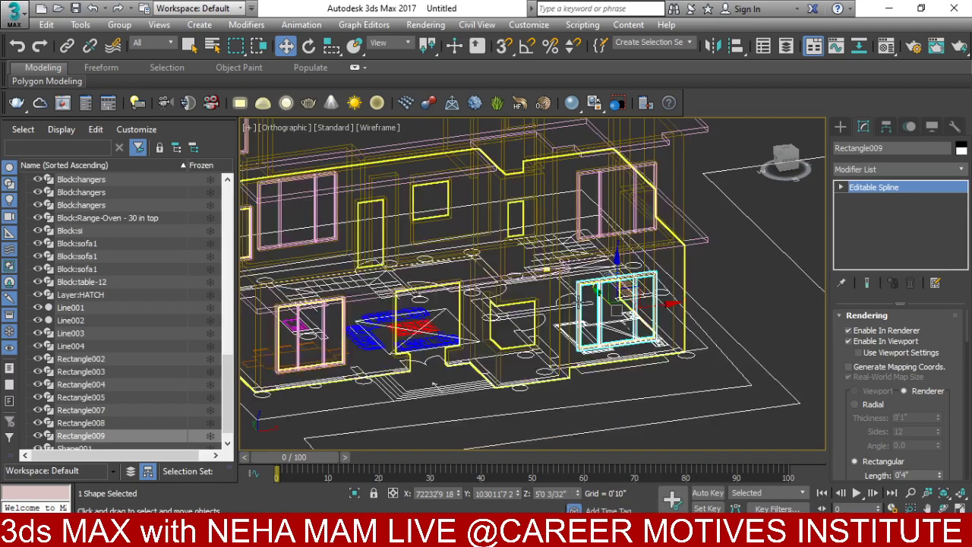
pyautogui.keyDown('alt'); pyautogui.moveTo(434, 385); pyautogui.dragTo(361, 148, button='middle'); pyautogui.keyUp('alt')
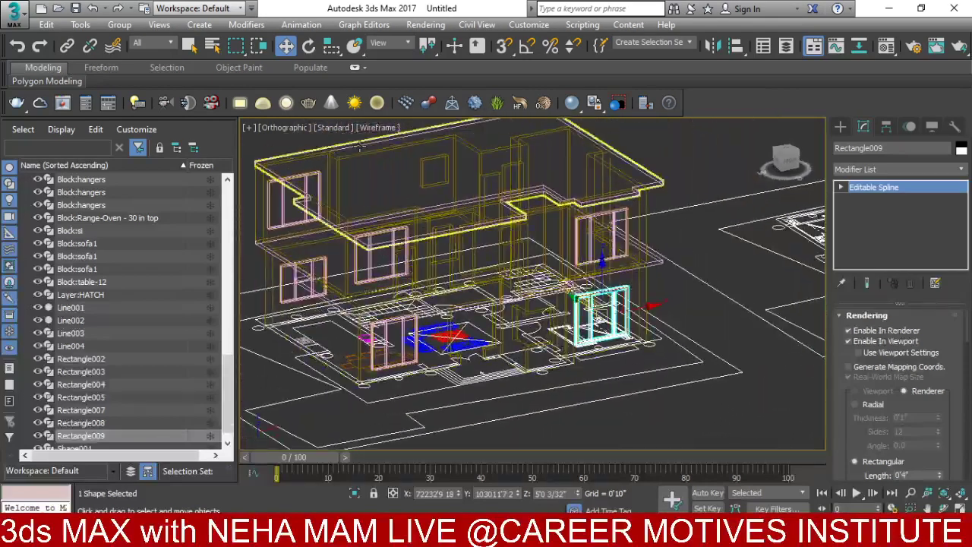
pyautogui.scroll(5, 455, 156)
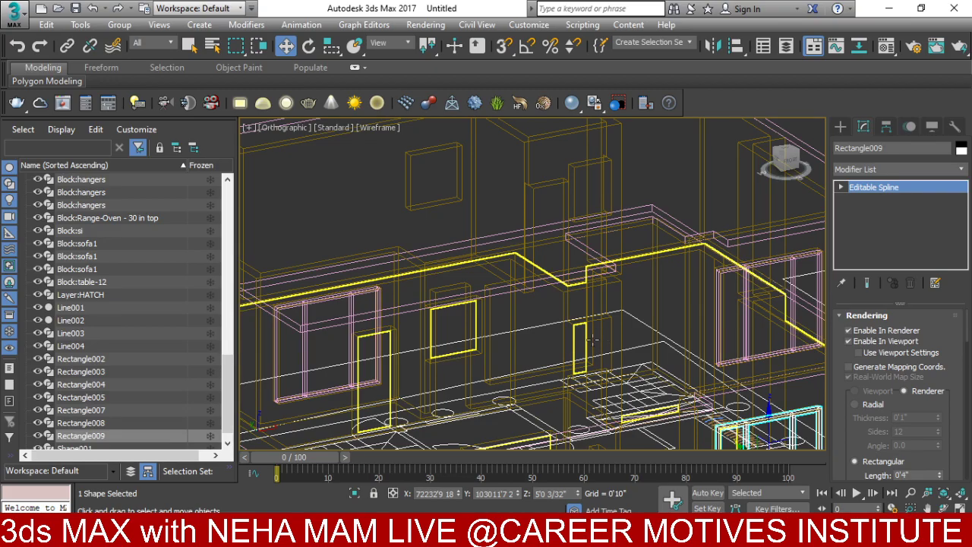
pyautogui.scroll(-5, 490, 354)
pyautogui.keyDown('alt'); pyautogui.moveTo(490, 354); pyautogui.dragTo(552, 313, button='middle'); pyautogui.keyUp('alt')
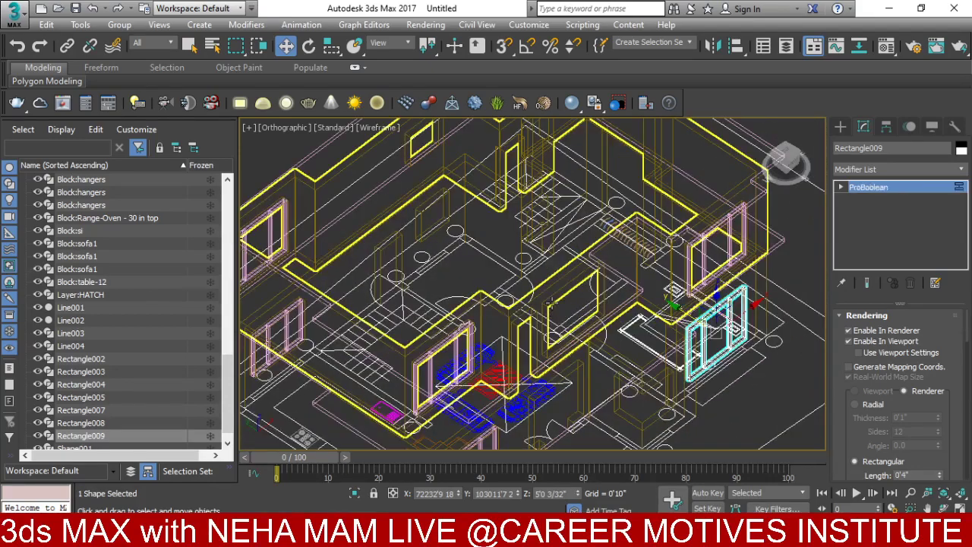
# - Isolate frame Rectangle003 with the Line002 walls and frame them in the front view
pyautogui.click(471, 338)
pyautogui.hotkey('ctrl', 'z')
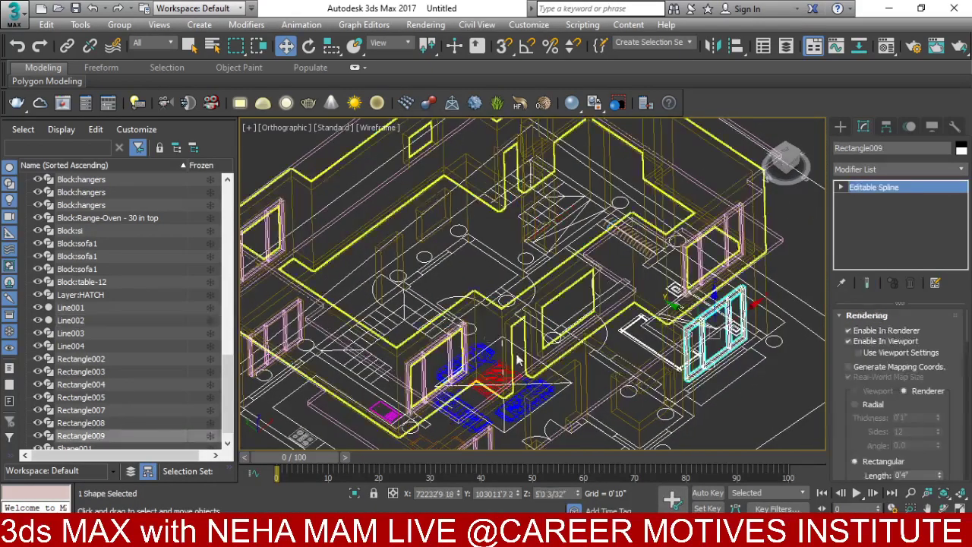
pyautogui.click(452, 344)
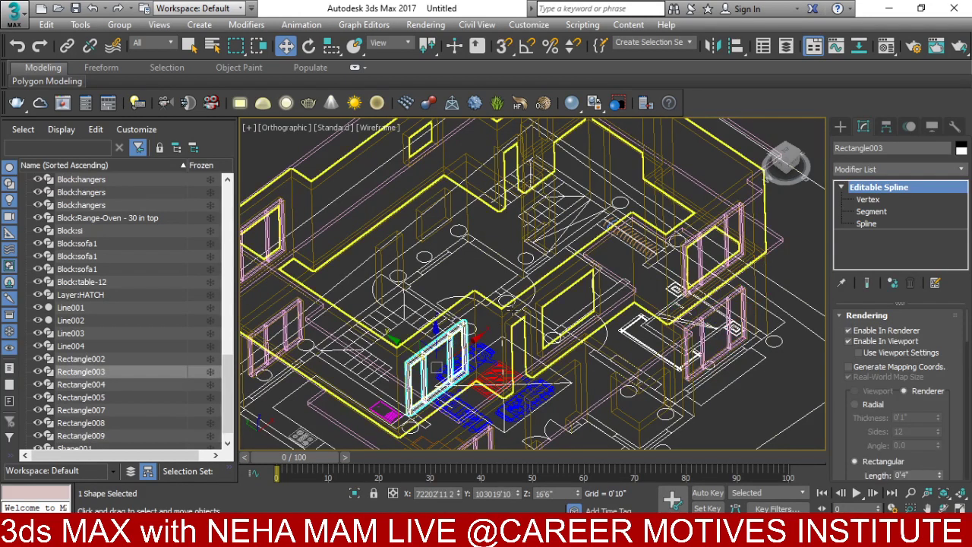
pyautogui.keyDown('ctrl'); pyautogui.click(550, 301); pyautogui.keyUp('ctrl')
pyautogui.rightClick(551, 304)
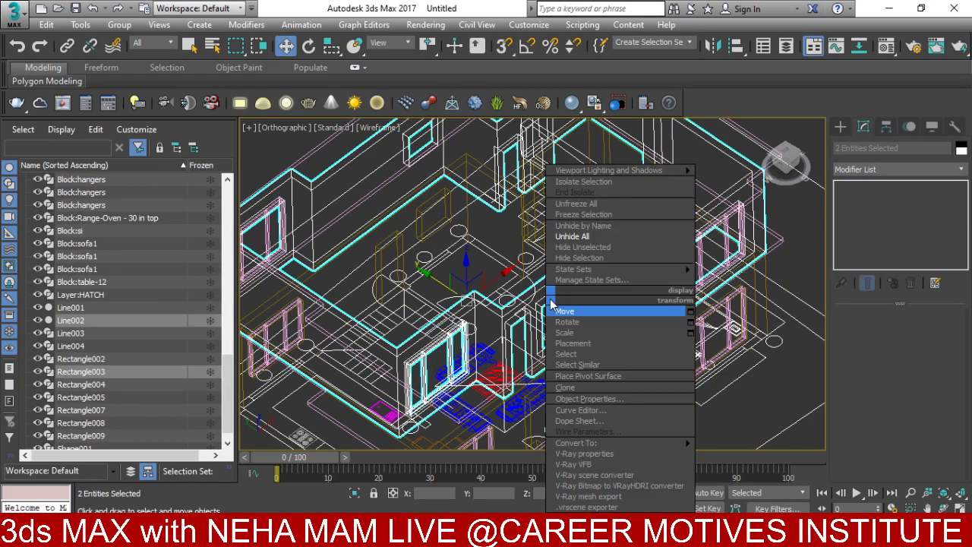
pyautogui.click(583, 182)
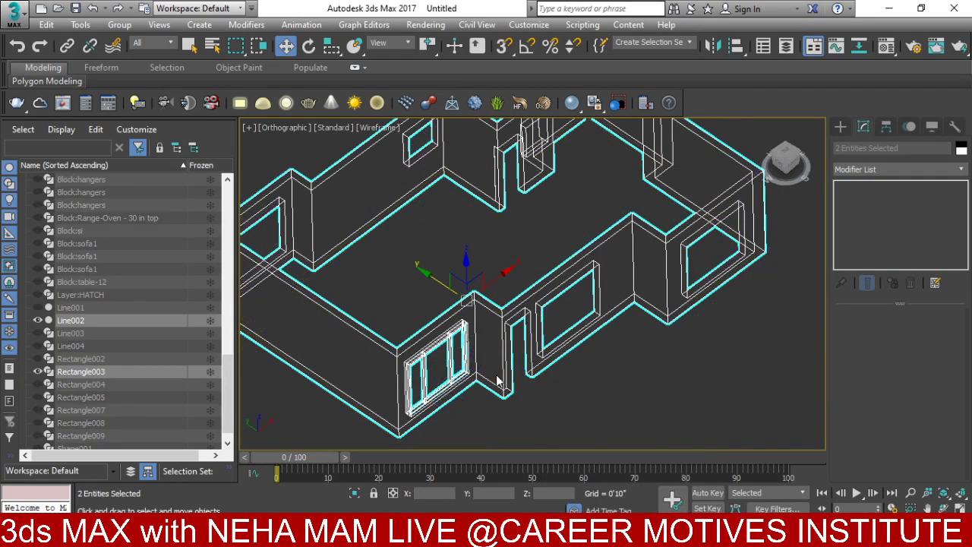
pyautogui.click(452, 367)
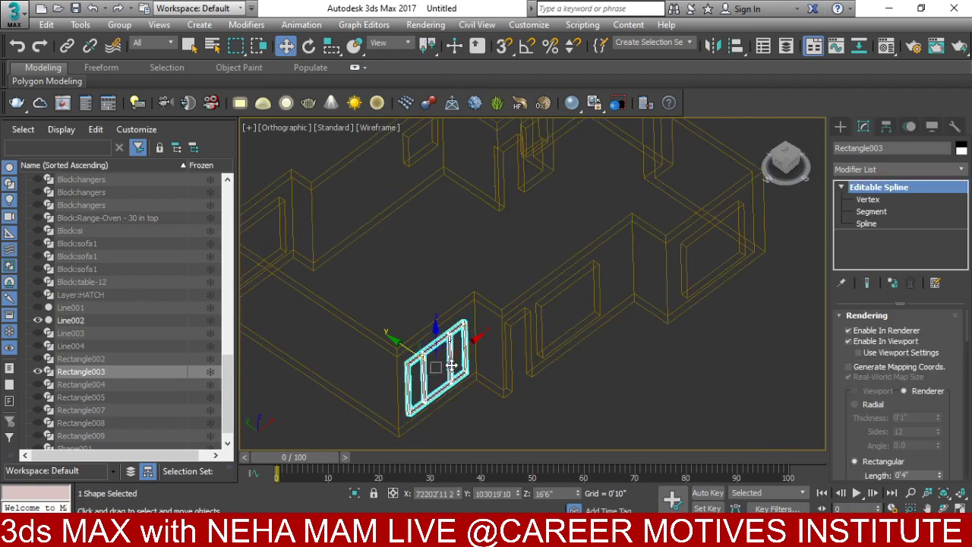
pyautogui.press('f')
pyautogui.press('z')
pyautogui.scroll(-3, 436, 342)
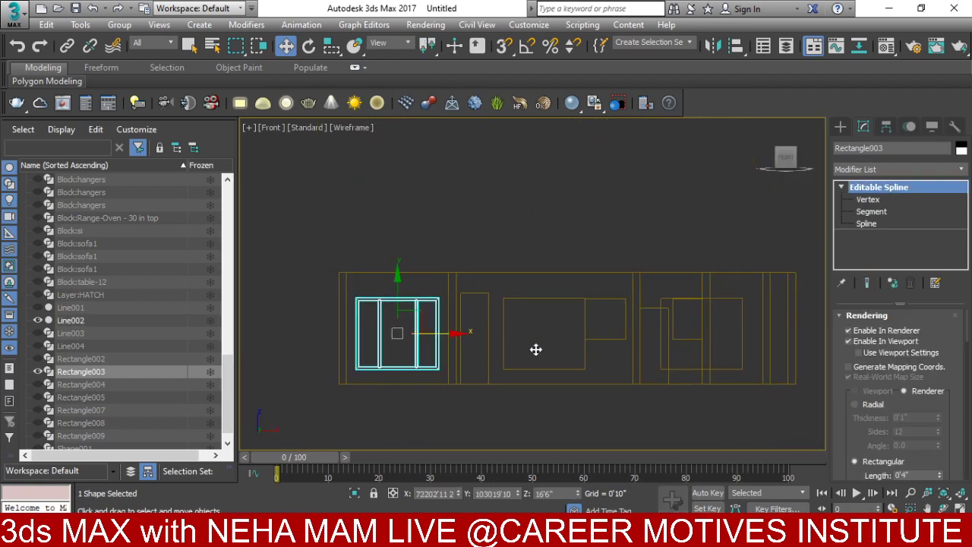
# - Clone the frame as Rectangle010 and Rectangle011, then delete the extra Rectangle010
pyautogui.moveTo(437, 348); pyautogui.dragTo(583, 347)
pyautogui.click(488, 326)
pyautogui.press('t')
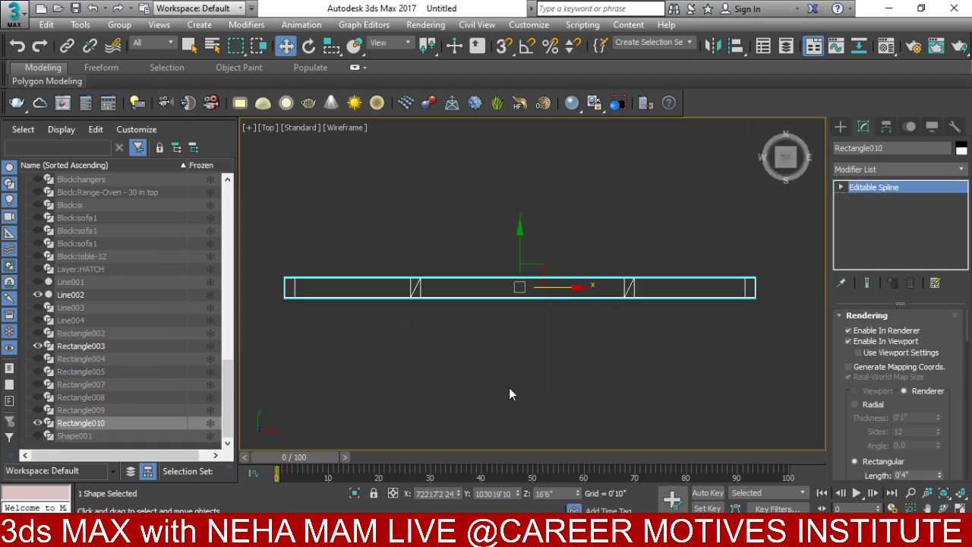
pyautogui.scroll(-8, 514, 289)
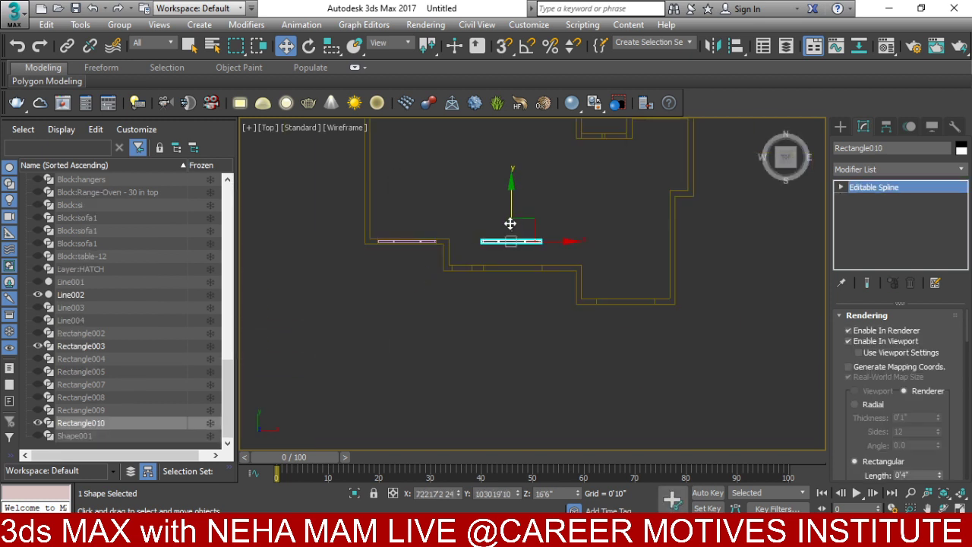
pyautogui.moveTo(510, 223); pyautogui.dragTo(514, 238)
pyautogui.click(486, 327)
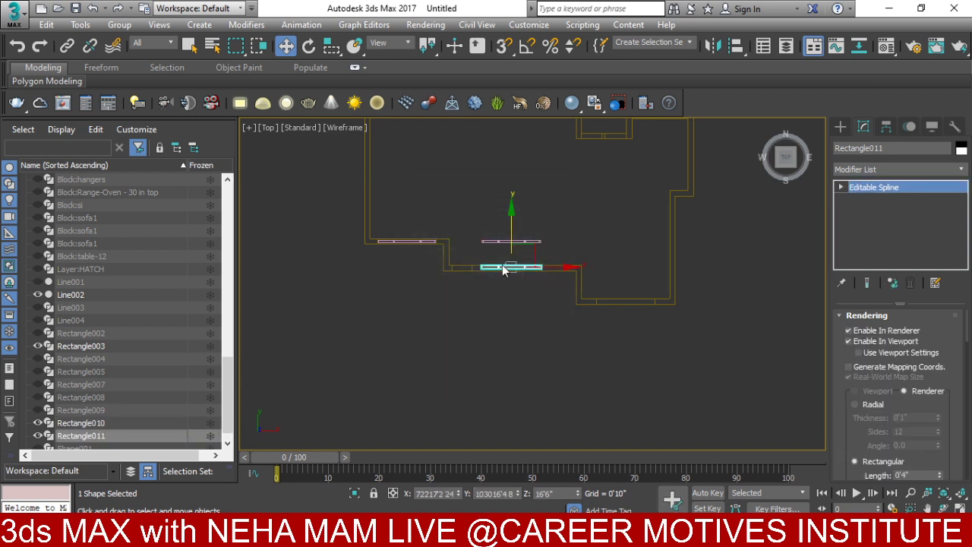
pyautogui.scroll(3, 495, 240)
pyautogui.moveTo(490, 227); pyautogui.dragTo(461, 293)
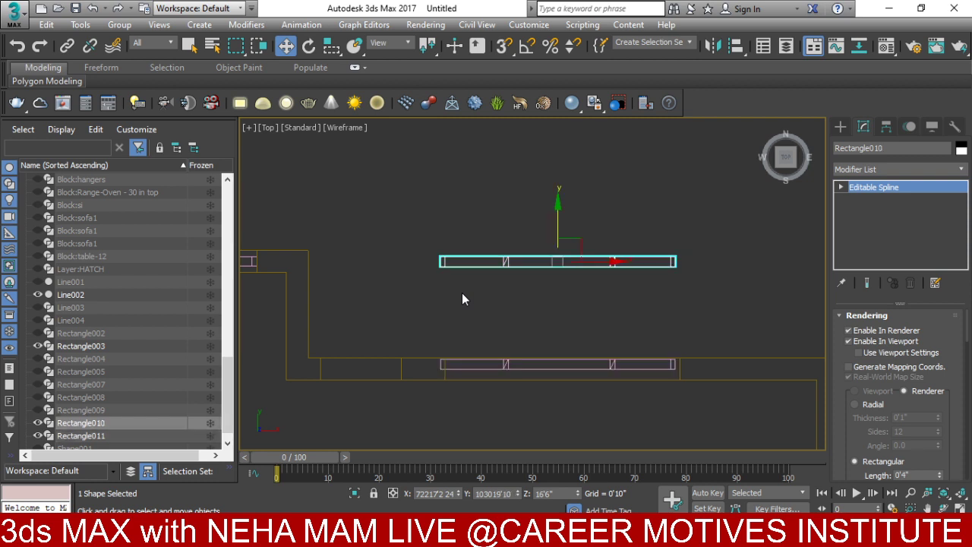
pyautogui.press('Delete')
# - Seat Rectangle011 in the opening, nudging it right and down into the wall thickness
pyautogui.scroll(5, 413, 304)
pyautogui.click(581, 296)
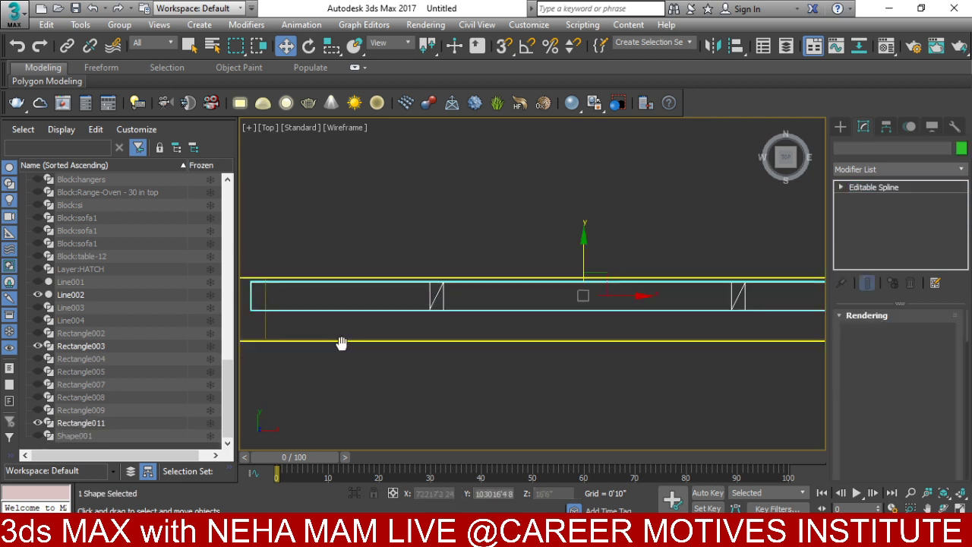
pyautogui.moveTo(581, 291); pyautogui.dragTo(394, 310, button='middle')
pyautogui.moveTo(430, 309); pyautogui.dragTo(434, 311)
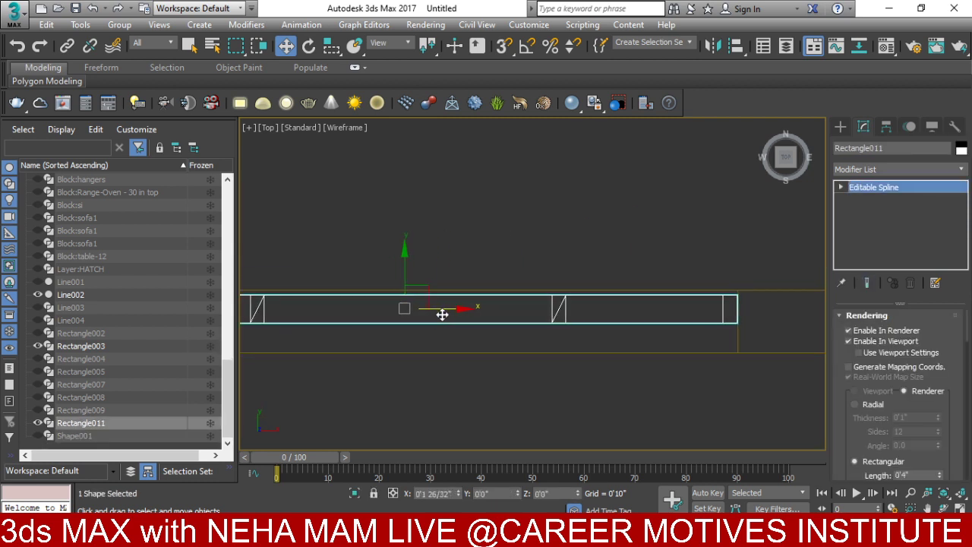
pyautogui.moveTo(402, 279); pyautogui.dragTo(407, 290)
# - Check the fitted frame from a shaded 3D view of the walls
pyautogui.press('f')
pyautogui.scroll(5, 409, 290)
pyautogui.scroll(-8, 464, 286)
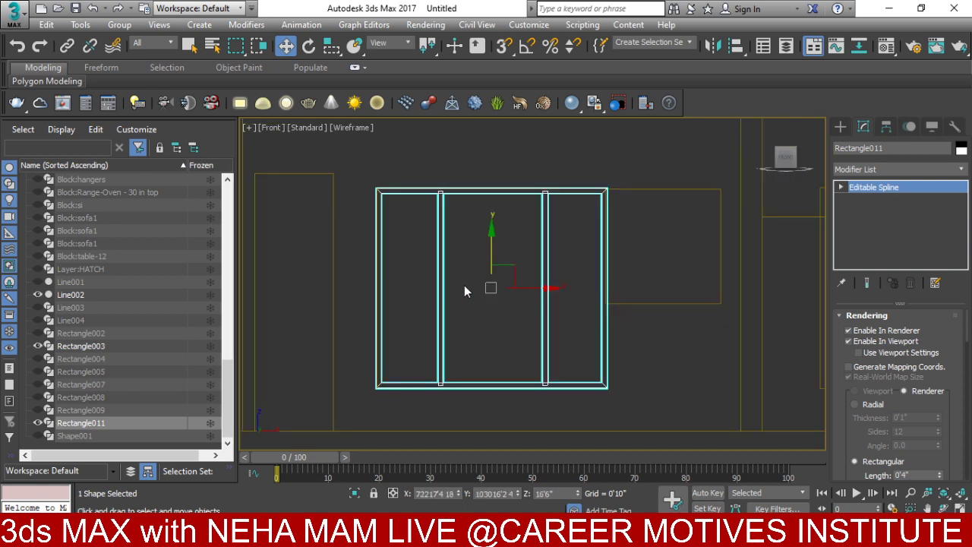
pyautogui.keyDown('alt'); pyautogui.moveTo(467, 270); pyautogui.dragTo(511, 335, button='middle'); pyautogui.keyUp('alt')
pyautogui.press('F3')
pyautogui.scroll(3, 511, 335)
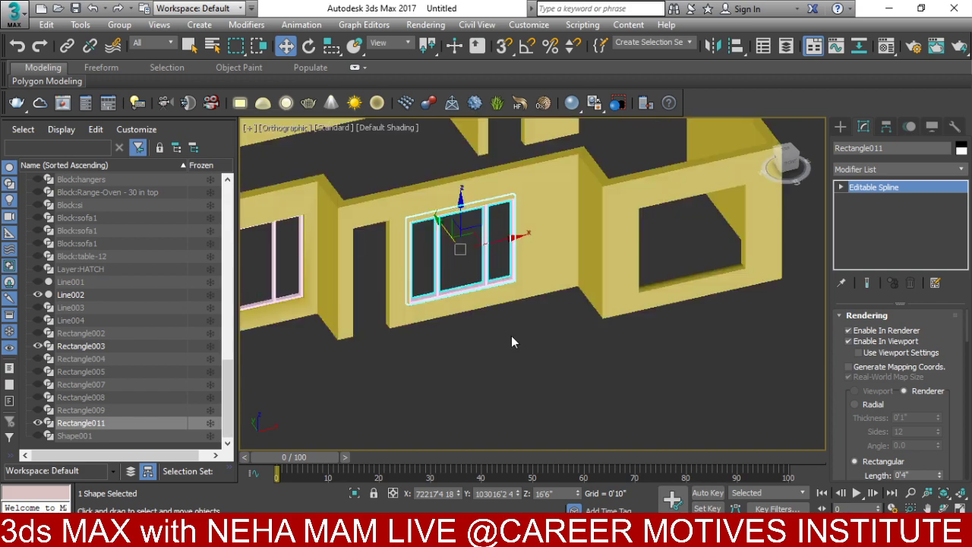
pyautogui.scroll(-2, 511, 336)
pyautogui.moveTo(453, 273); pyautogui.dragTo(478, 368, button='middle')
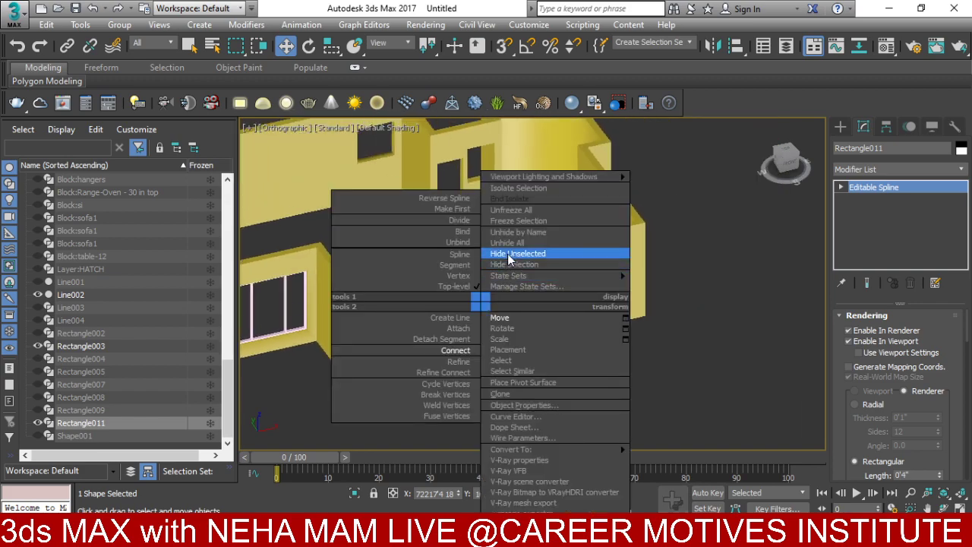
# - Unhide all objects and orbit to view the house front and upper floor
pyautogui.click(508, 242)
pyautogui.scroll(-5, 492, 305)
pyautogui.keyDown('alt'); pyautogui.moveTo(492, 305); pyautogui.dragTo(497, 349, button='middle'); pyautogui.keyUp('alt')
pyautogui.scroll(5, 498, 361)
# - Hide everything except walls Line001 and Line002, shown in a front wireframe view
pyautogui.click(498, 361)
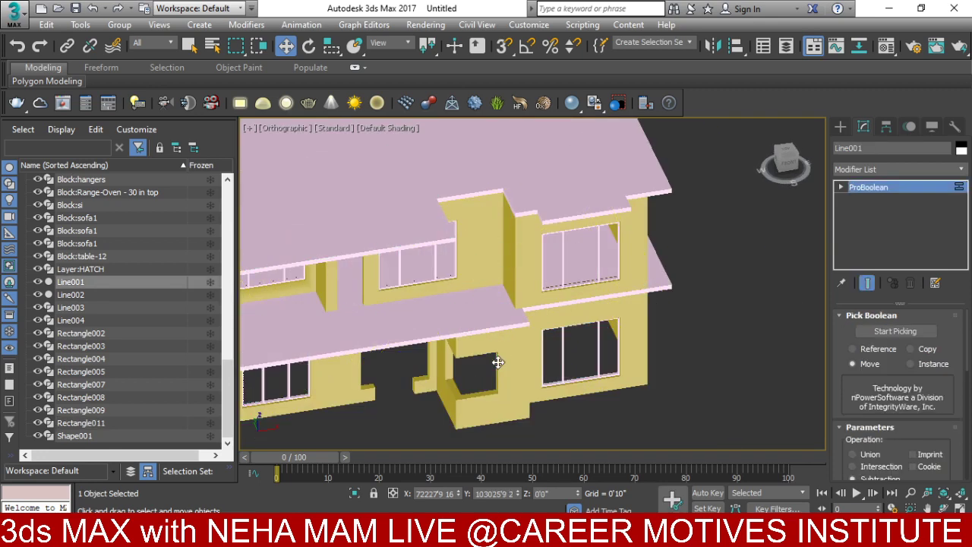
pyautogui.scroll(-4, 486, 246)
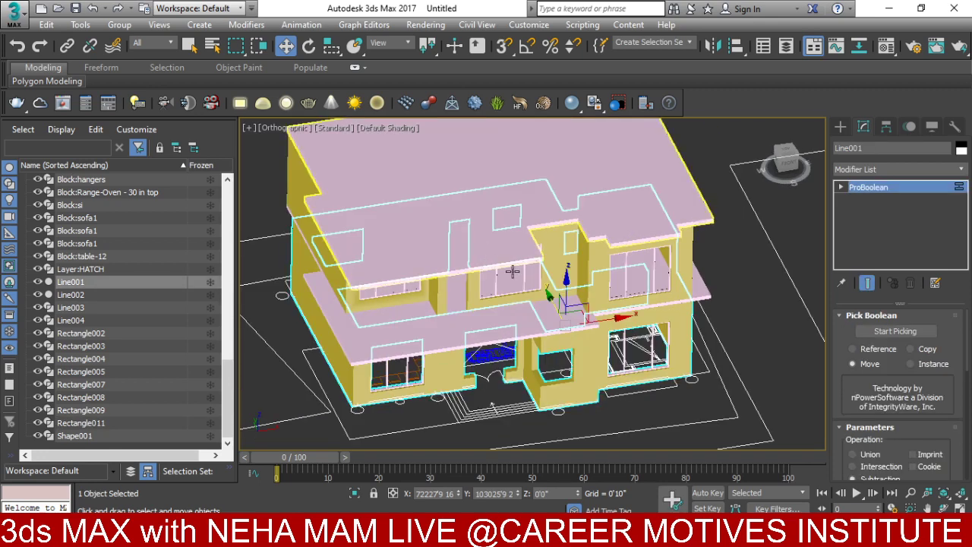
pyautogui.keyDown('ctrl'); pyautogui.click(561, 269); pyautogui.keyUp('ctrl')
pyautogui.rightClick(560, 270)
pyautogui.click(574, 220)
pyautogui.scroll(5, 551, 283)
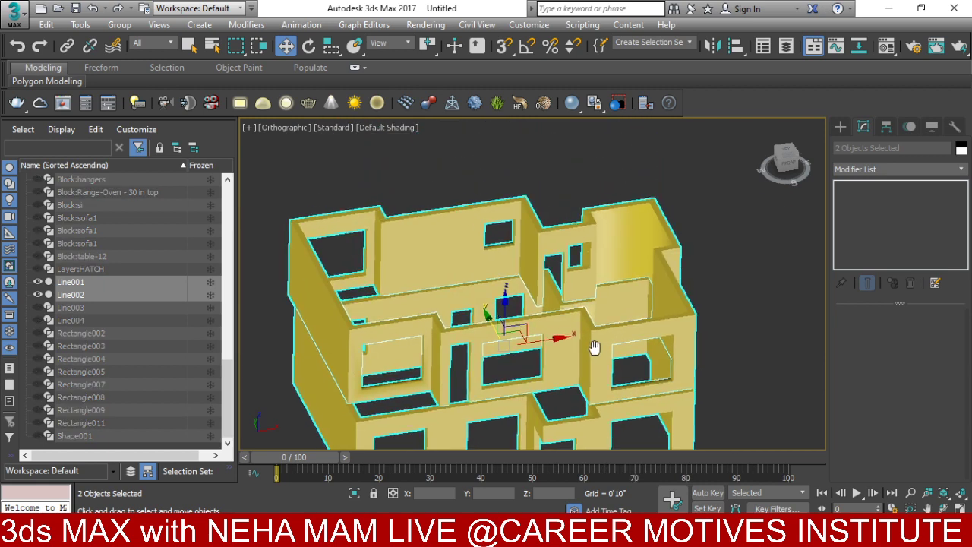
pyautogui.press('f')
pyautogui.moveTo(569, 326); pyautogui.dragTo(565, 369, button='middle')
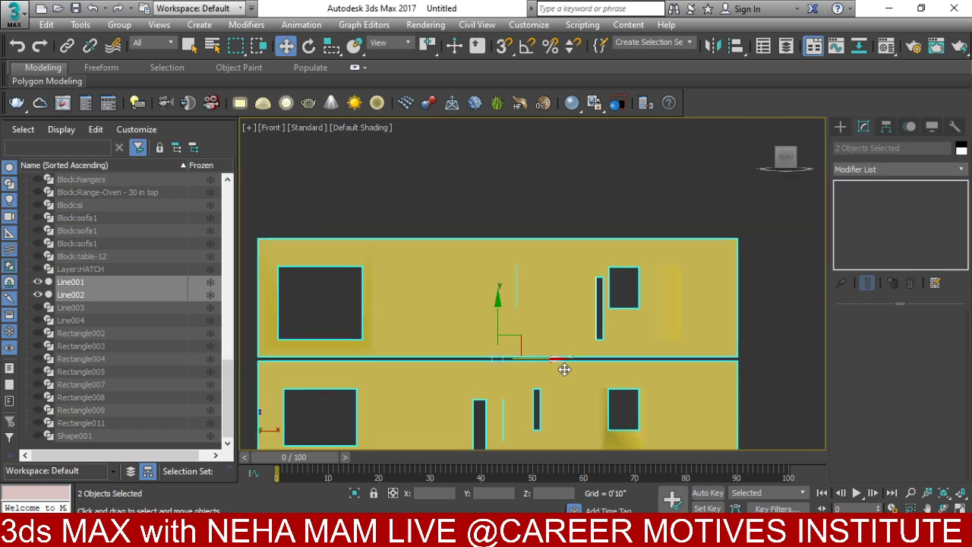
pyautogui.press('F3')
# - Start a Rectangle spline with snaps on, set to Vertex and Midpoint
pyautogui.click(841, 127)
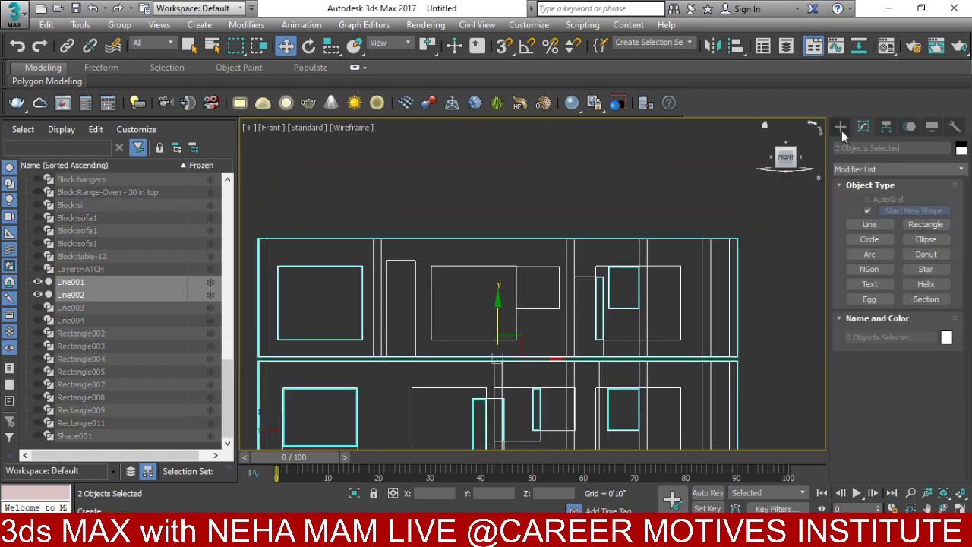
pyautogui.click(927, 225)
pyautogui.scroll(2, 696, 241)
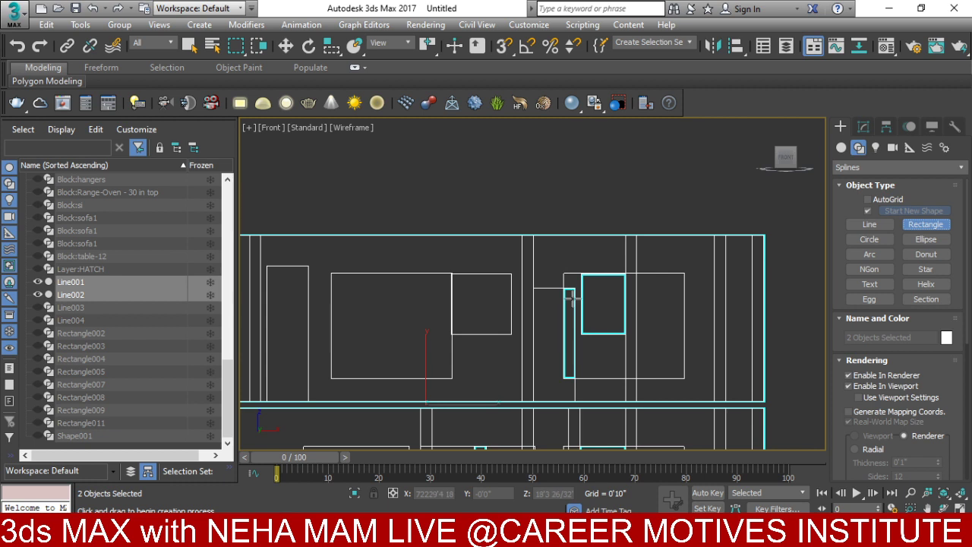
pyautogui.click(503, 47)
pyautogui.scroll(2, 476, 178)
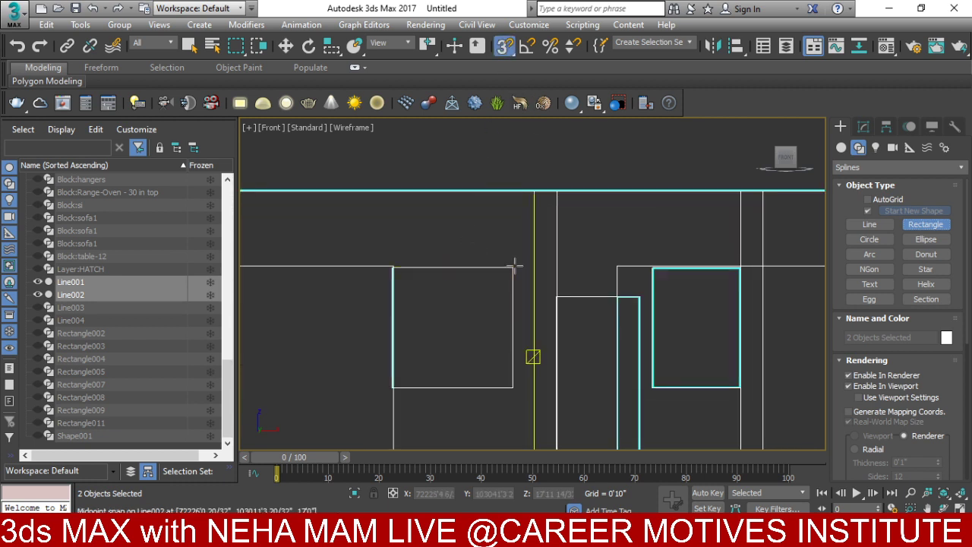
pyautogui.rightClick(505, 47)
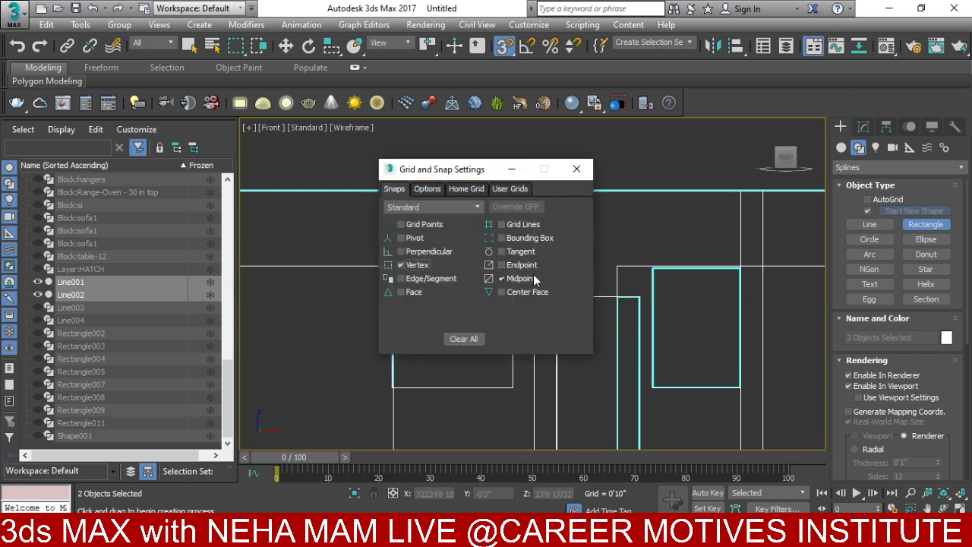
pyautogui.click(576, 169)
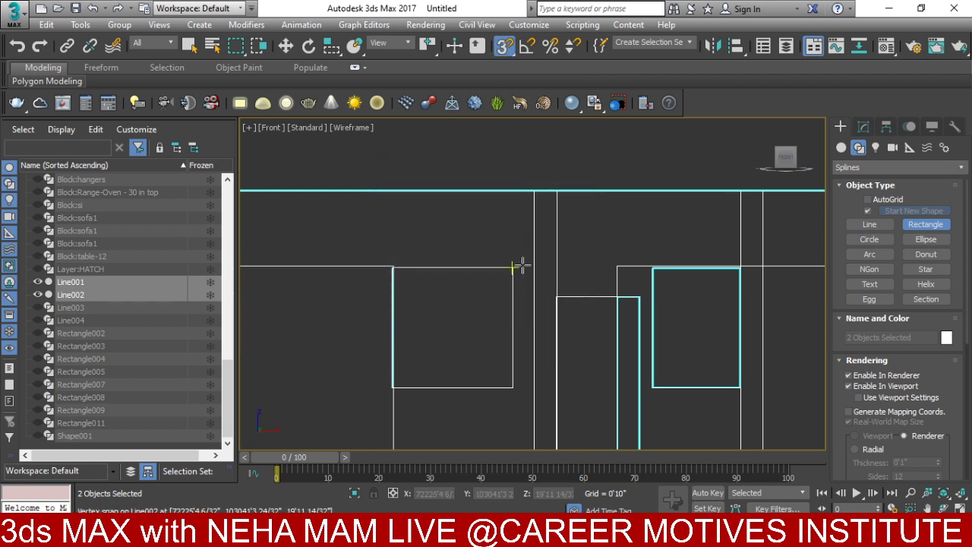
# - Draw a snapped rectangle over the window opening with length and width 3'9"
pyautogui.moveTo(514, 266); pyautogui.dragTo(392, 386)
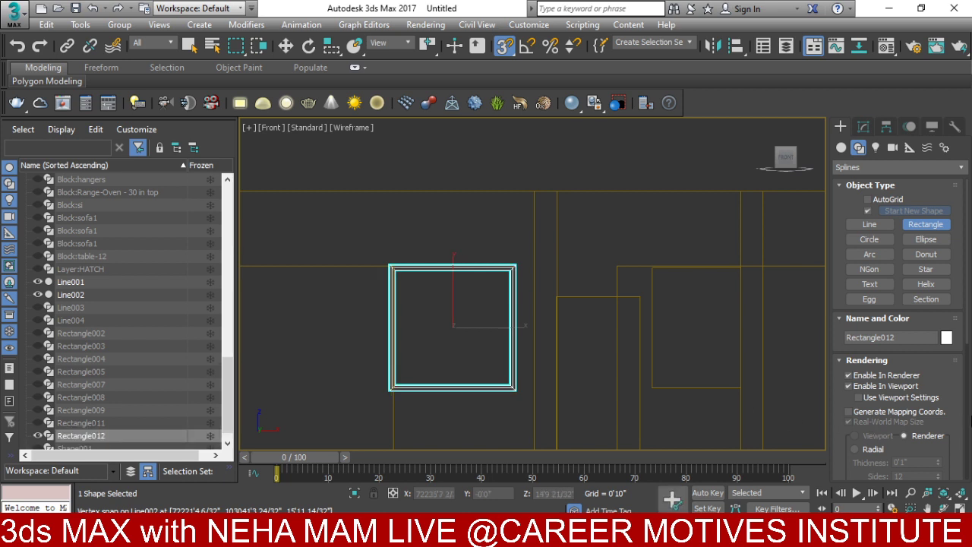
pyautogui.scroll(-3, 970, 414)
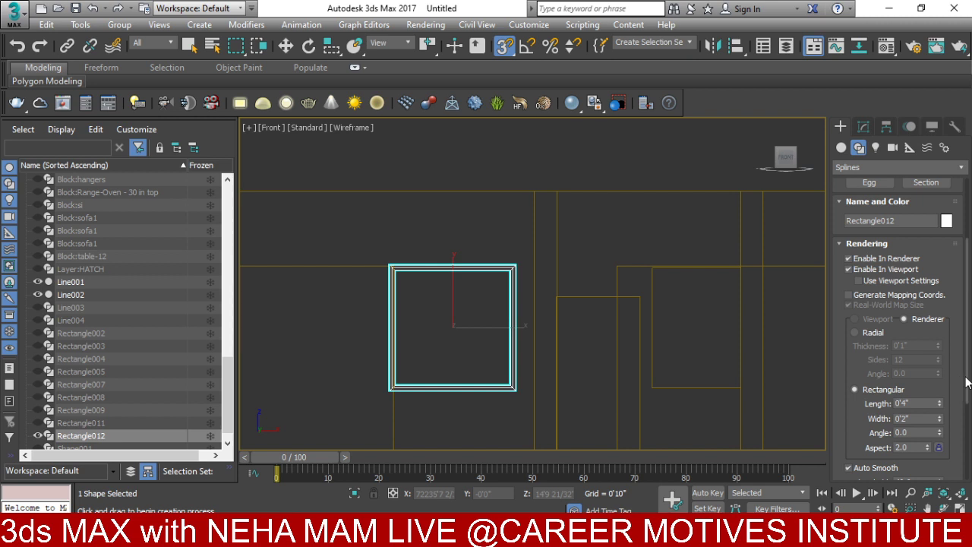
pyautogui.scroll(-3, 961, 389)
pyautogui.scroll(-1, 963, 454)
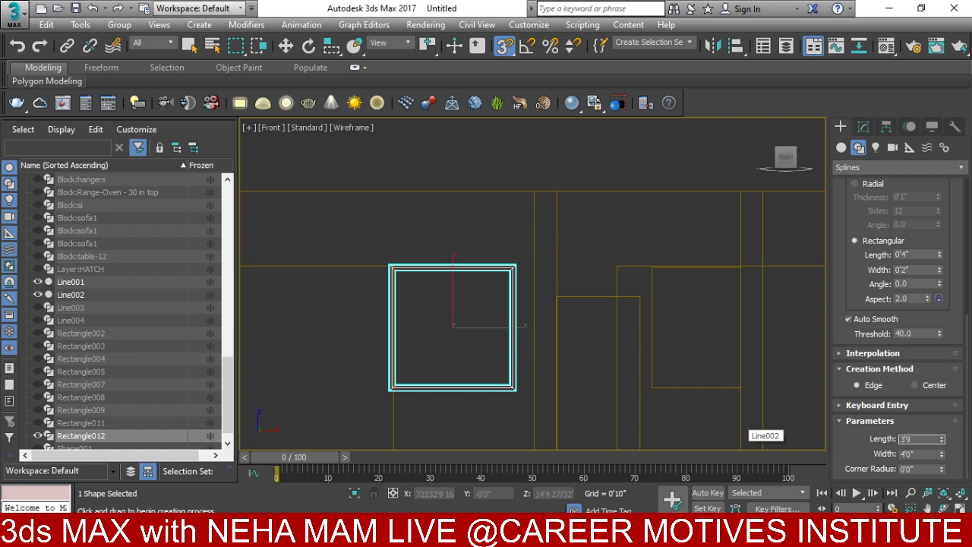
pyautogui.press('Return')
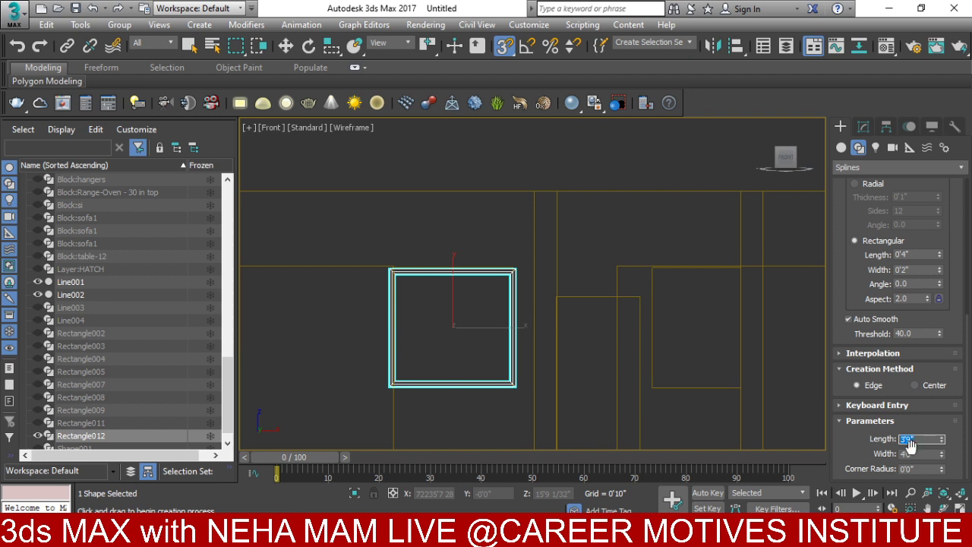
pyautogui.press('Tab')
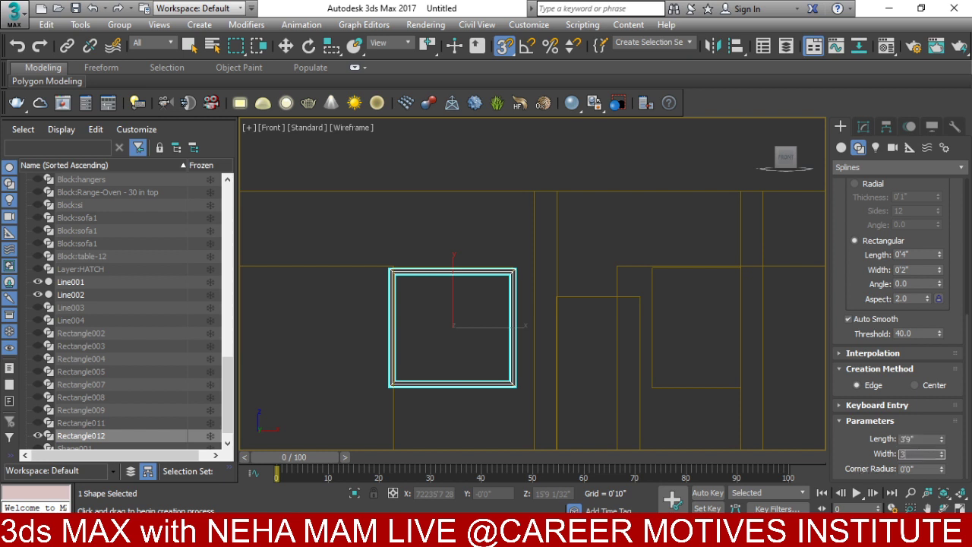
pyautogui.press('Return')
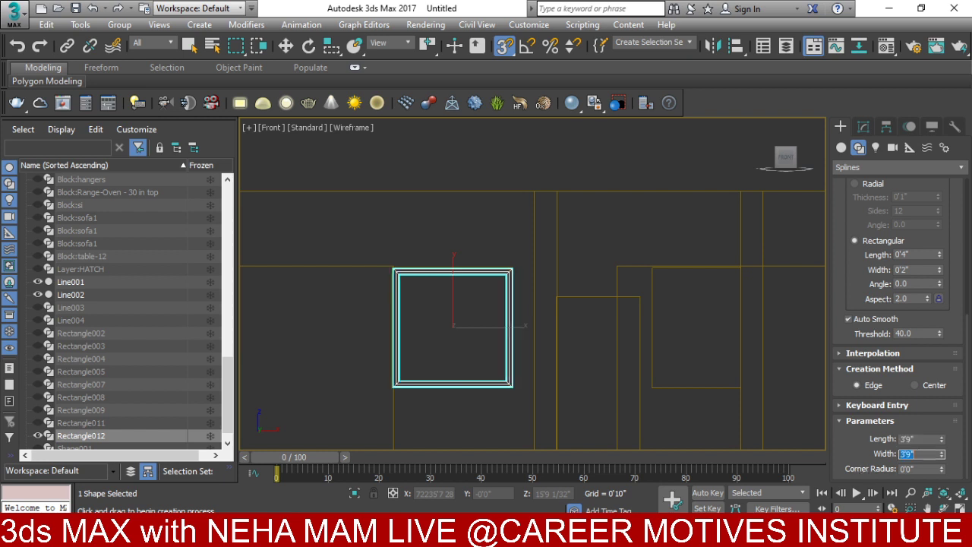
pyautogui.rightClick(476, 394)
# - Push the frame into the wall thickness in Top view, then Shift-drag a copy downward
pyautogui.press('t')
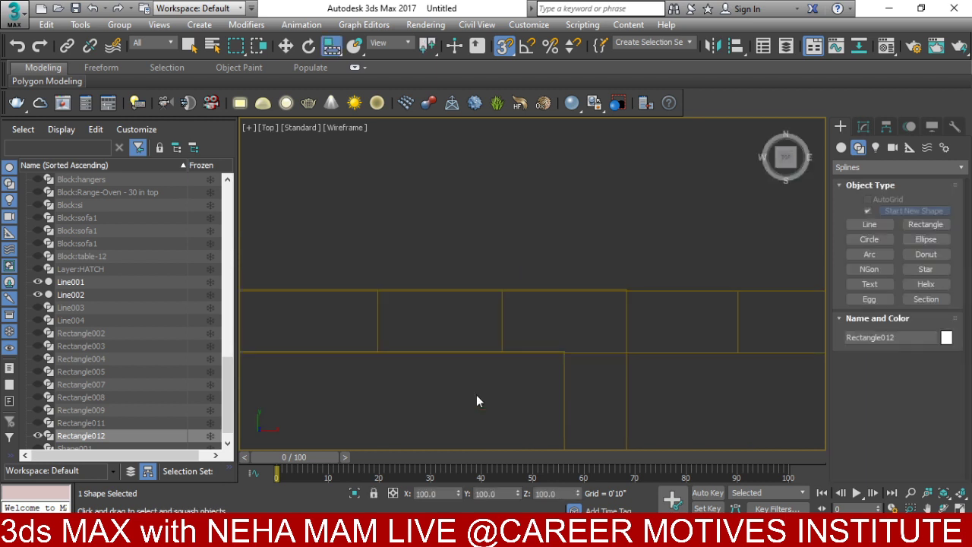
pyautogui.scroll(-3, 471, 372)
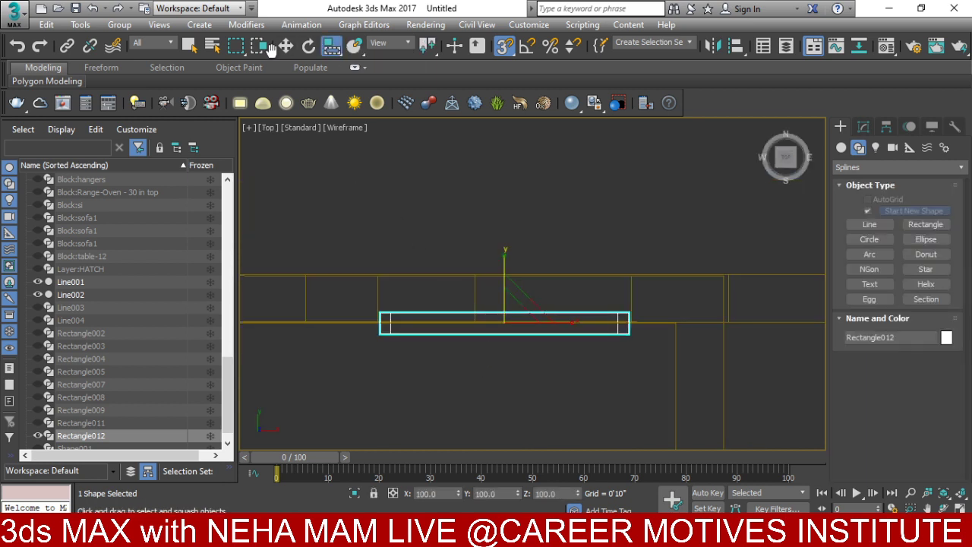
pyautogui.press('w')
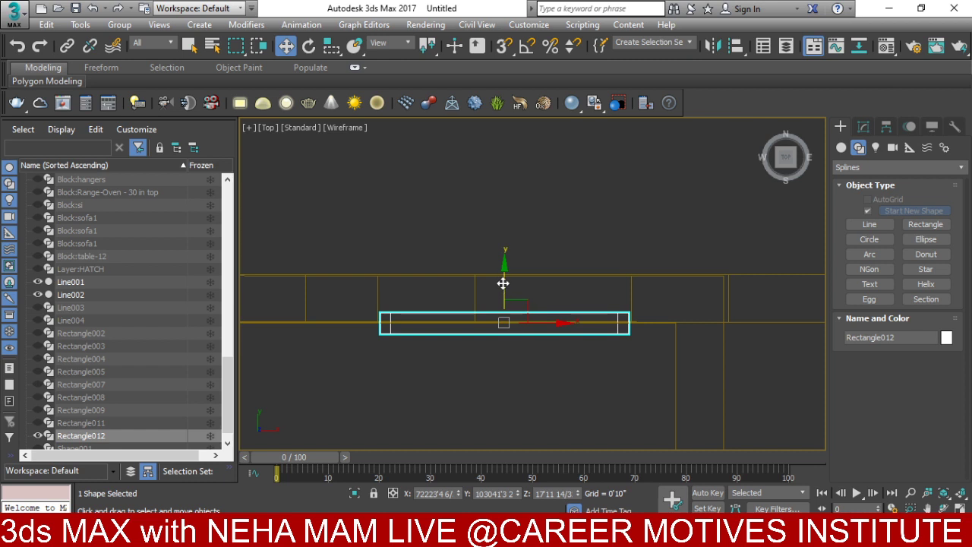
pyautogui.moveTo(504, 282); pyautogui.dragTo(497, 261)
pyautogui.press('f')
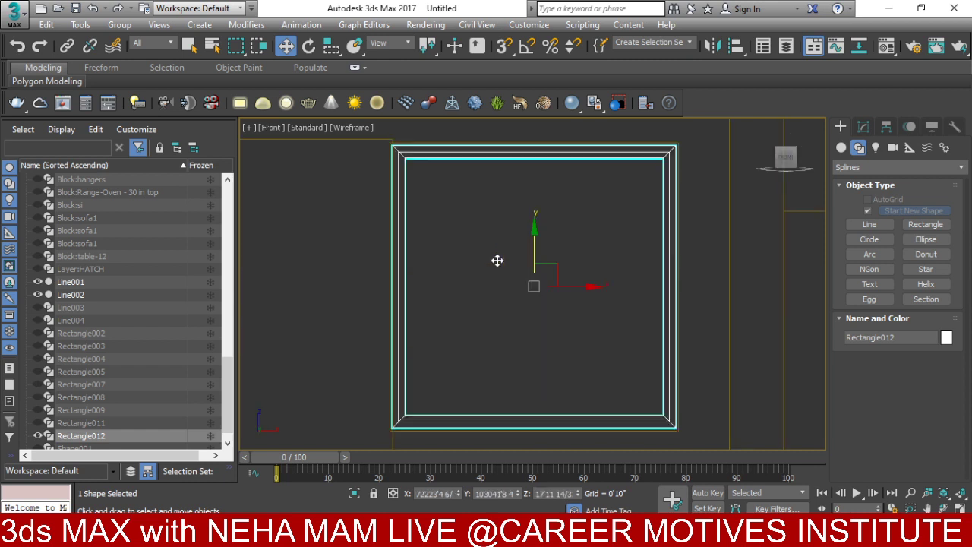
pyautogui.scroll(-4, 501, 251)
pyautogui.keyDown('shift'); pyautogui.moveTo(510, 213); pyautogui.dragTo(517, 292); pyautogui.keyUp('shift')
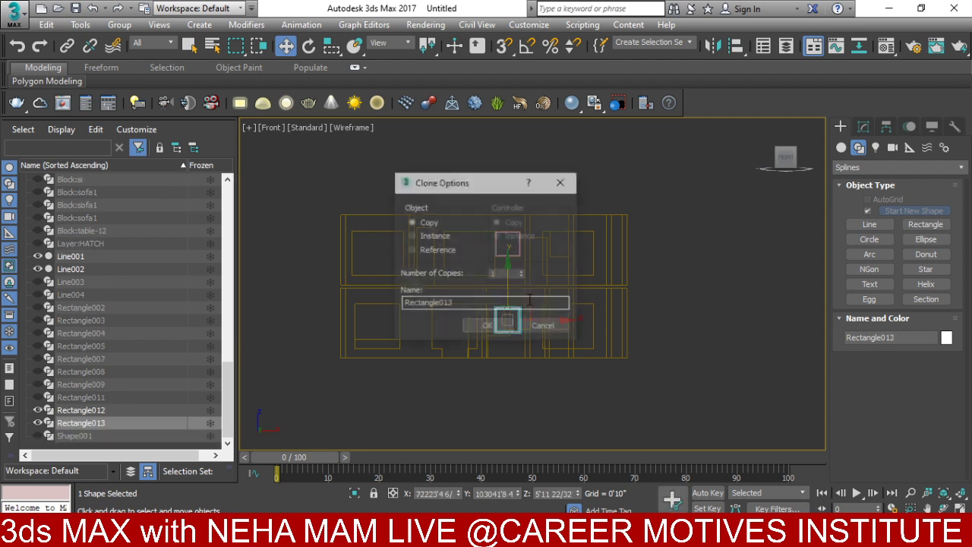
# - Create single copy Rectangle013 and hide everything except it and outline Line001
pyautogui.click(498, 329)
pyautogui.scroll(5, 505, 356)
pyautogui.scroll(-3, 522, 357)
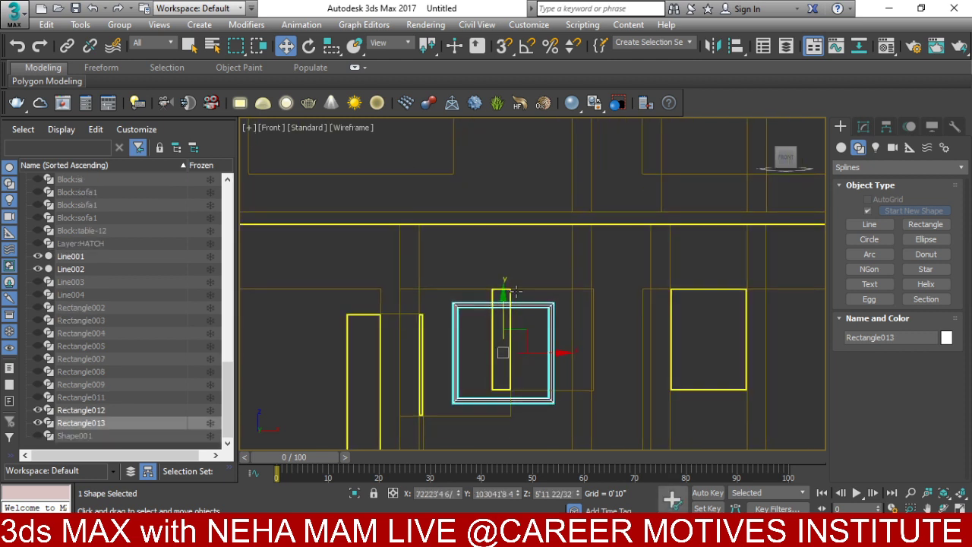
pyautogui.keyDown('ctrl'); pyautogui.click(501, 299); pyautogui.keyUp('ctrl')
pyautogui.rightClick(501, 300)
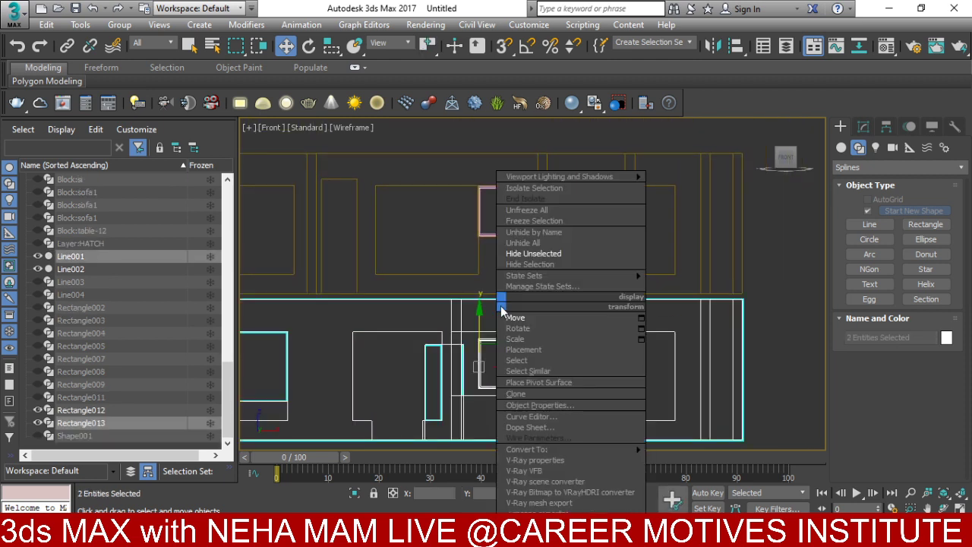
pyautogui.click(533, 253)
pyautogui.moveTo(534, 343); pyautogui.dragTo(530, 403, button='middle')
pyautogui.press('t')
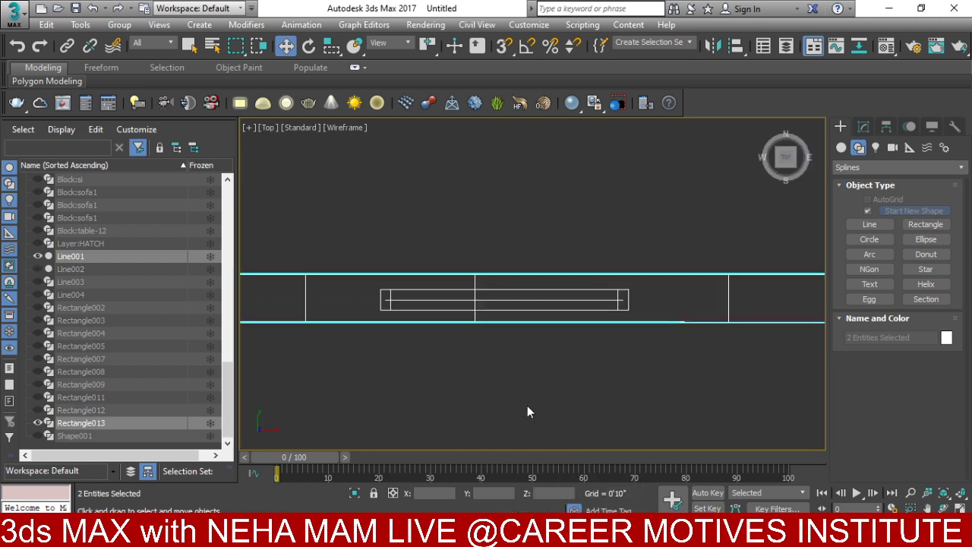
pyautogui.press('z')
pyautogui.scroll(10, 548, 276)
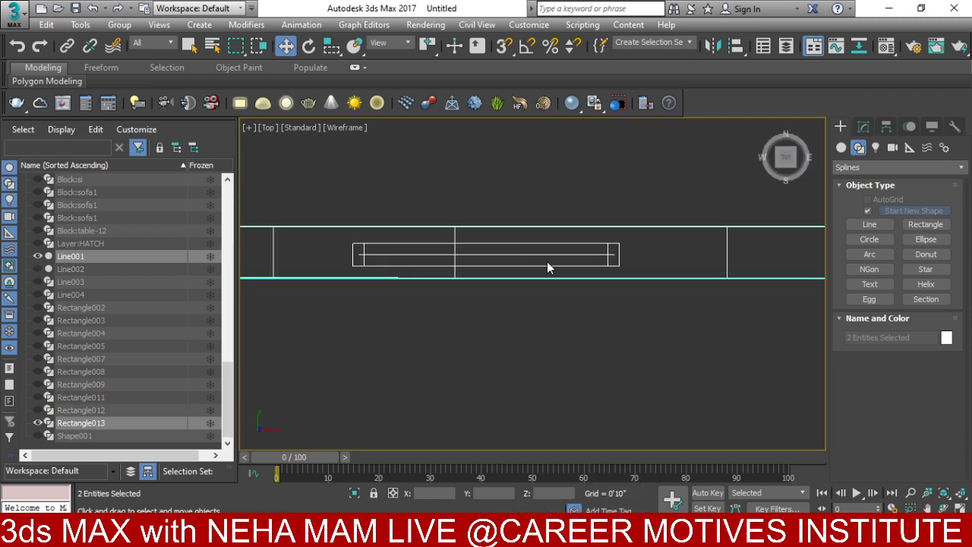
# - Slide Rectangle013 along the wall into its window opening in Top view
pyautogui.click(546, 270)
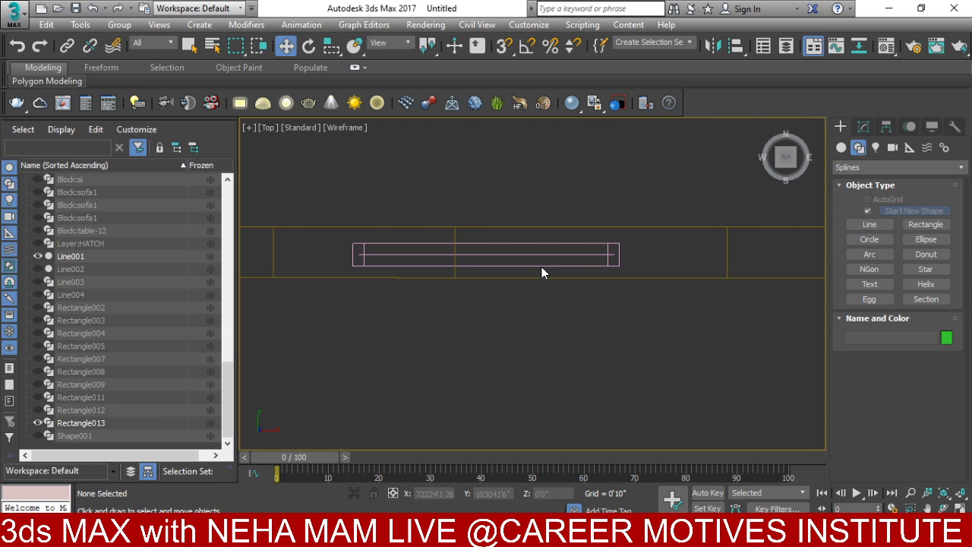
pyautogui.click(542, 265)
pyautogui.keyDown('alt'); pyautogui.moveTo(543, 265); pyautogui.dragTo(560, 280, button='middle'); pyautogui.keyUp('alt')
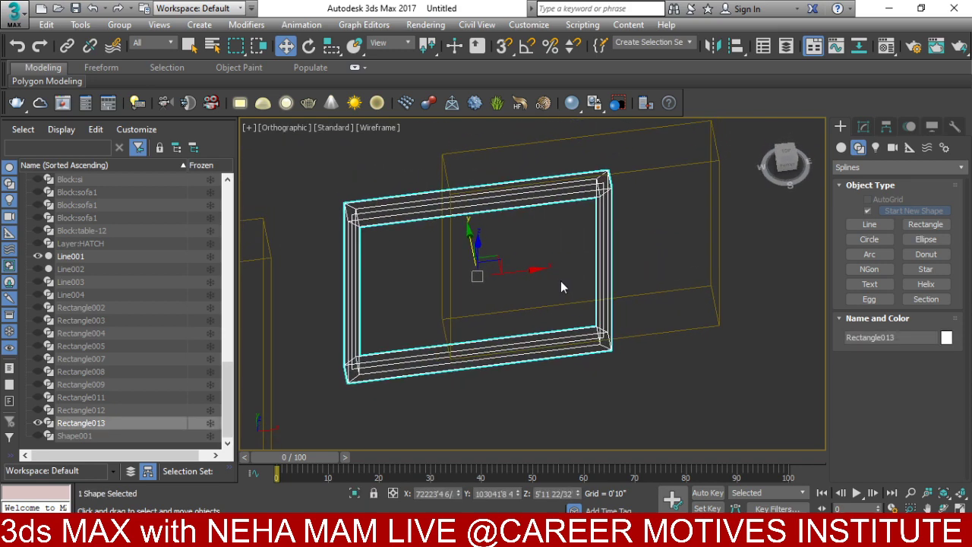
pyautogui.press('t')
pyautogui.press('z')
pyautogui.scroll(-3, 560, 281)
pyautogui.moveTo(596, 283); pyautogui.dragTo(692, 283)
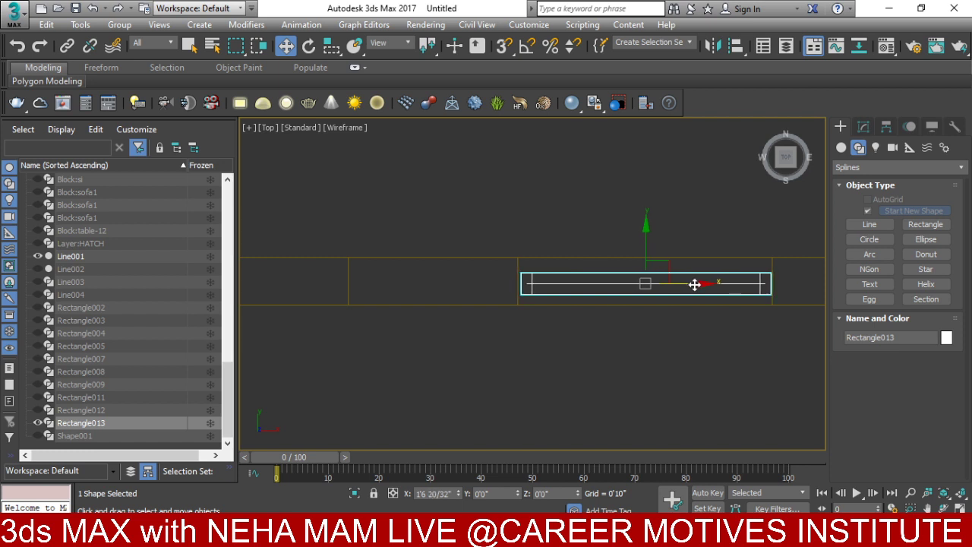
# - Shift-drag another copy of the frame along the wall
pyautogui.scroll(-5, 692, 283)
pyautogui.moveTo(692, 283); pyautogui.dragTo(452, 309, button='middle')
pyautogui.scroll(-1, 453, 309)
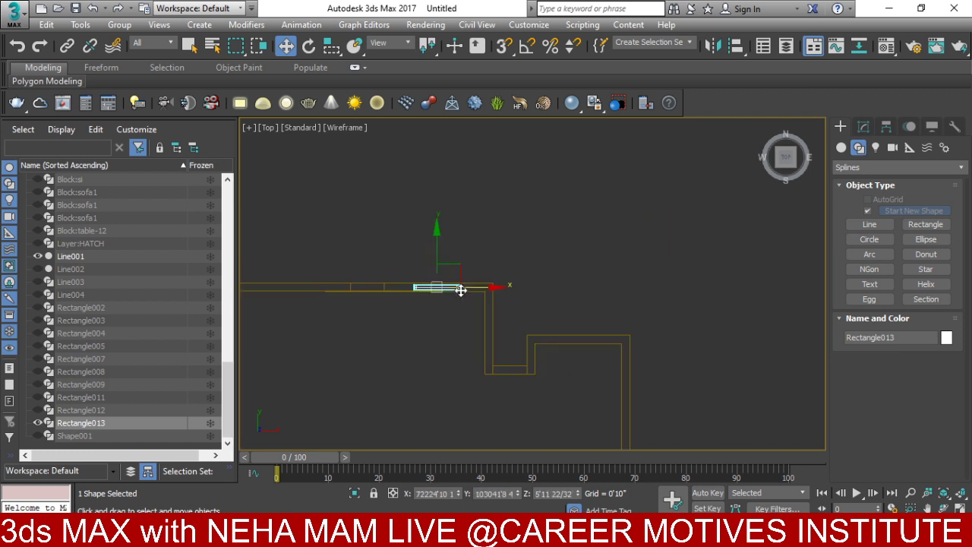
pyautogui.moveTo(469, 289); pyautogui.dragTo(530, 301)
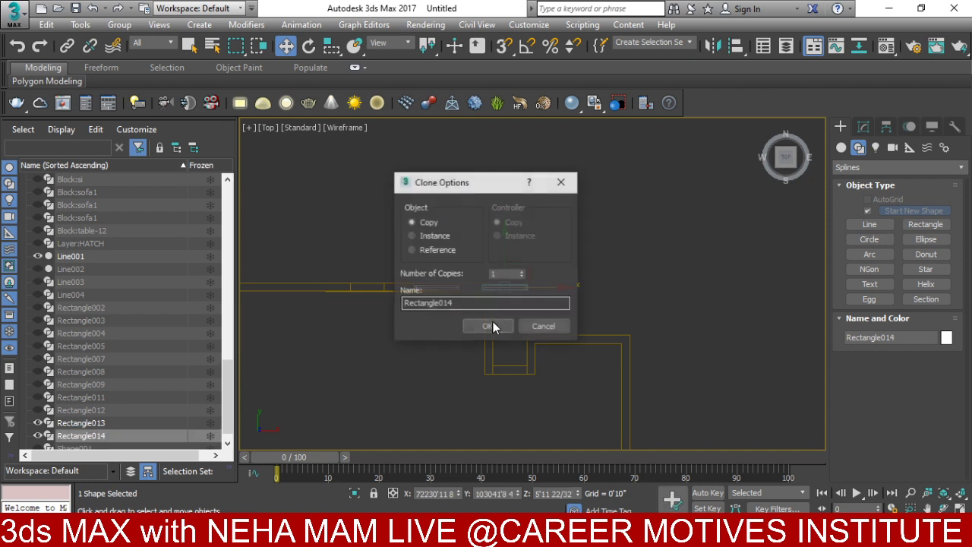
# - Create copy Rectangle014 and move it down into the lower wall, nudged left
pyautogui.click(495, 326)
pyautogui.moveTo(514, 248); pyautogui.dragTo(512, 330)
pyautogui.scroll(5, 516, 338)
pyautogui.scroll(2, 463, 331)
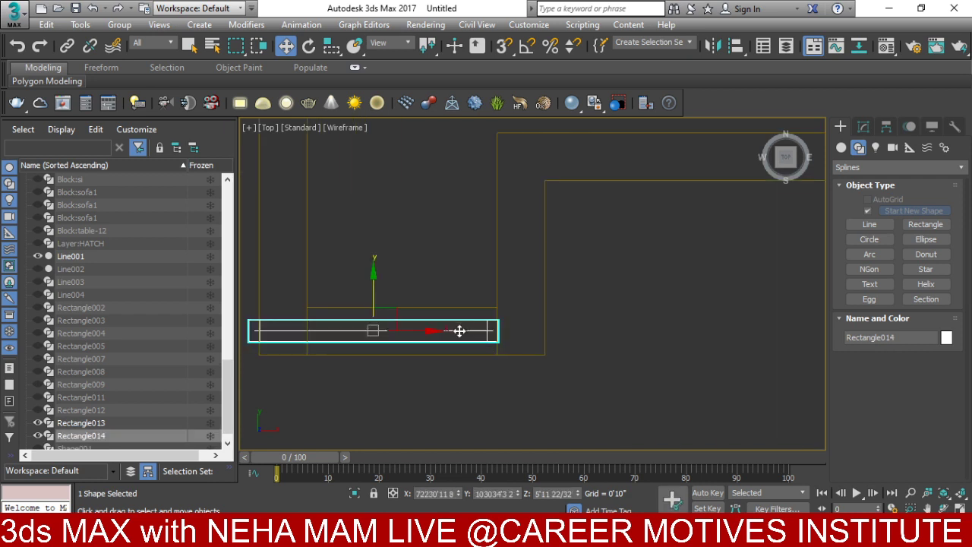
pyautogui.moveTo(431, 330); pyautogui.dragTo(426, 330)
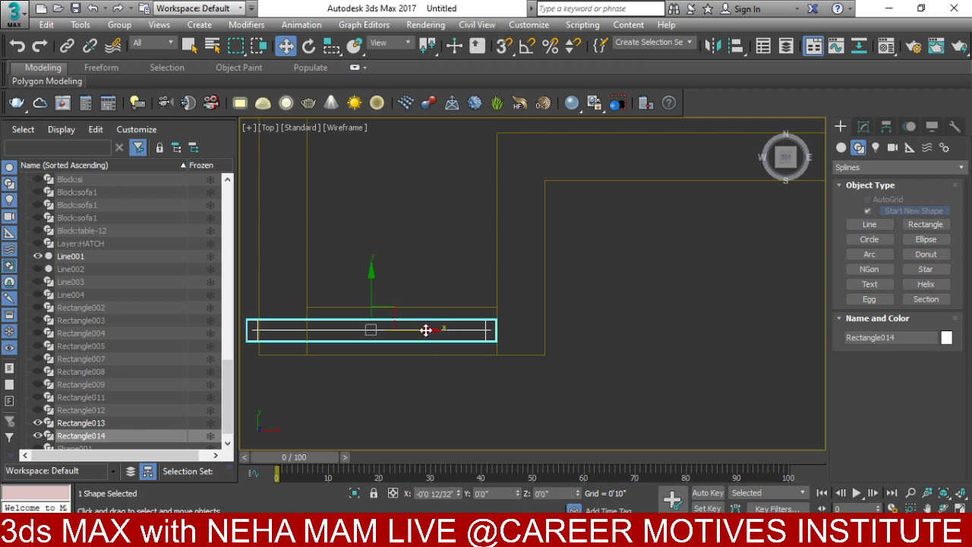
# - Convert Rectangle014 to an editable spline and move its left vertices right to narrow it
pyautogui.click(862, 126)
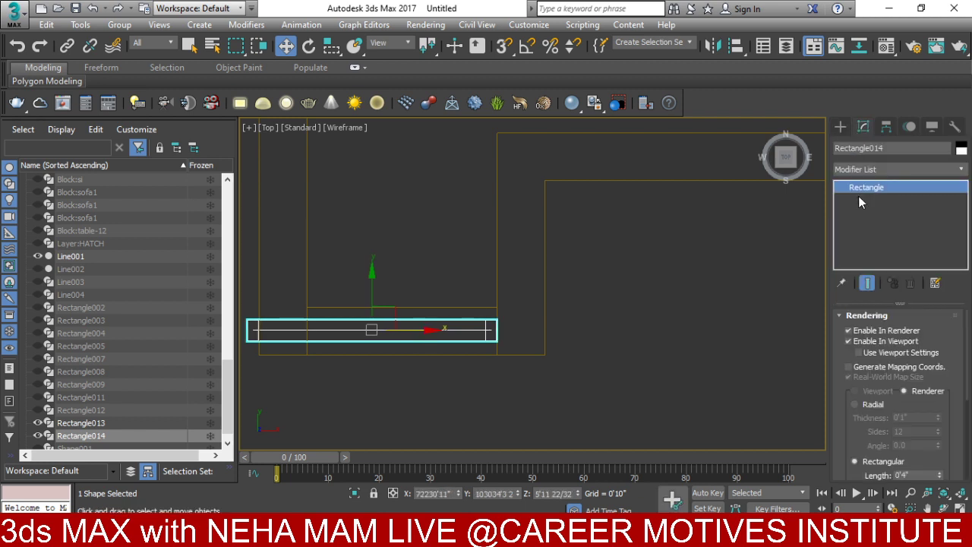
pyautogui.rightClick(475, 328)
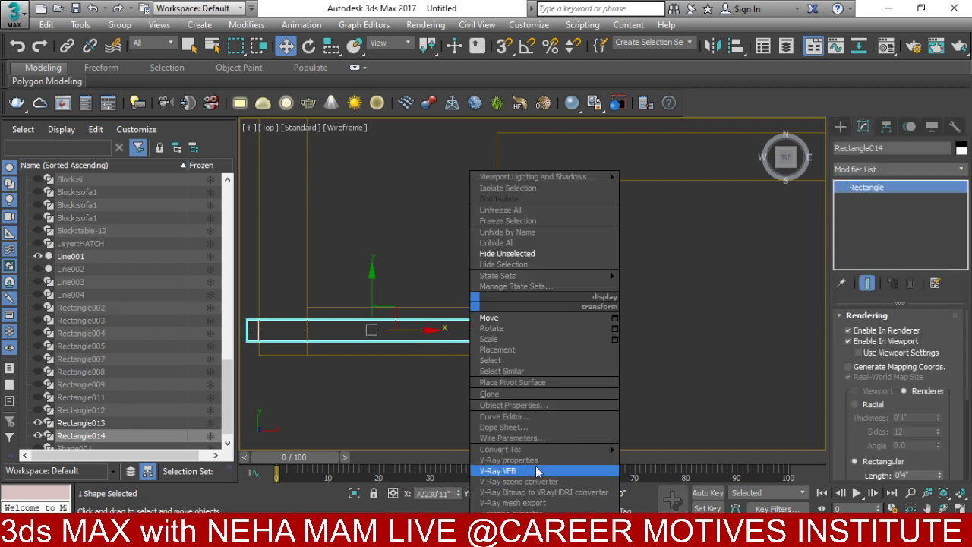
pyautogui.moveTo(554, 449)
pyautogui.click(673, 449)
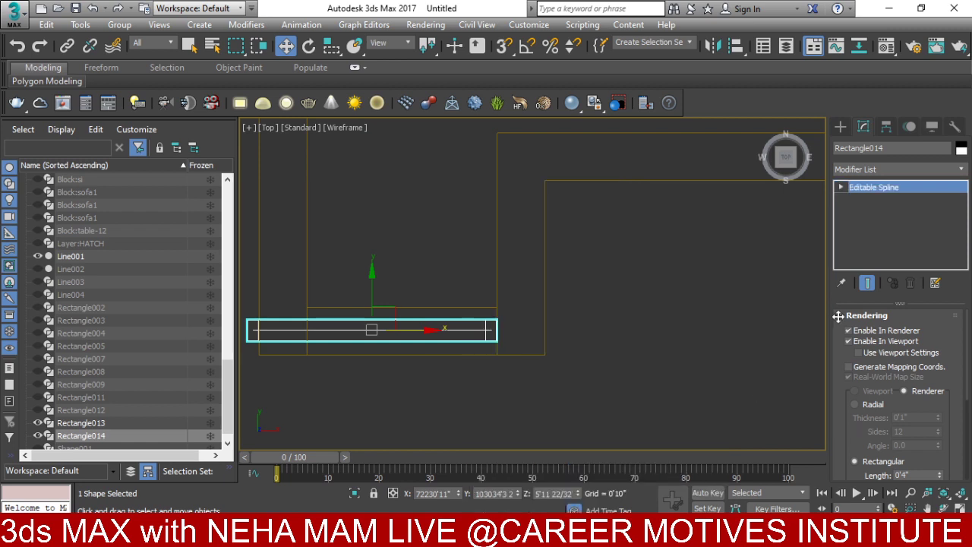
pyautogui.click(841, 187)
pyautogui.click(867, 199)
pyautogui.scroll(-3, 657, 261)
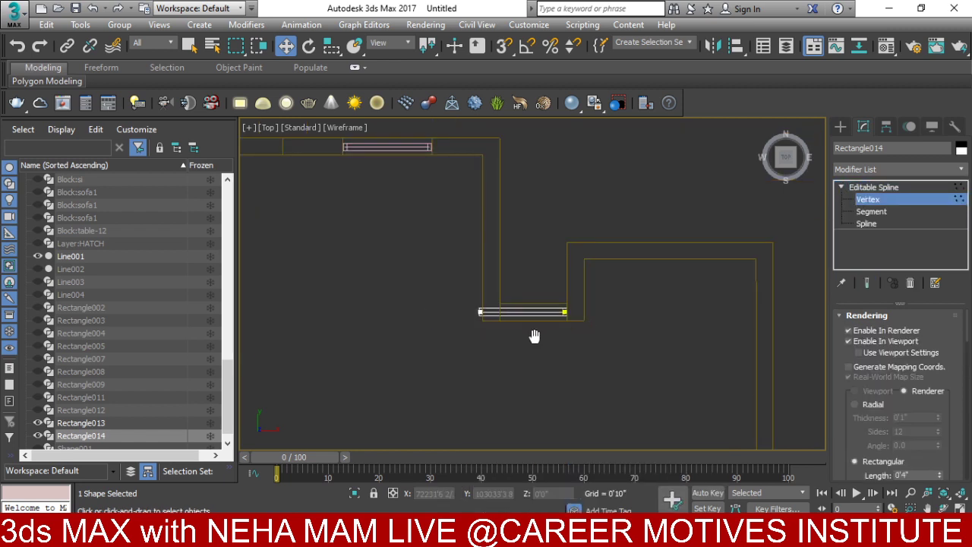
pyautogui.moveTo(534, 337); pyautogui.dragTo(567, 342, button='middle')
pyautogui.scroll(2, 606, 359)
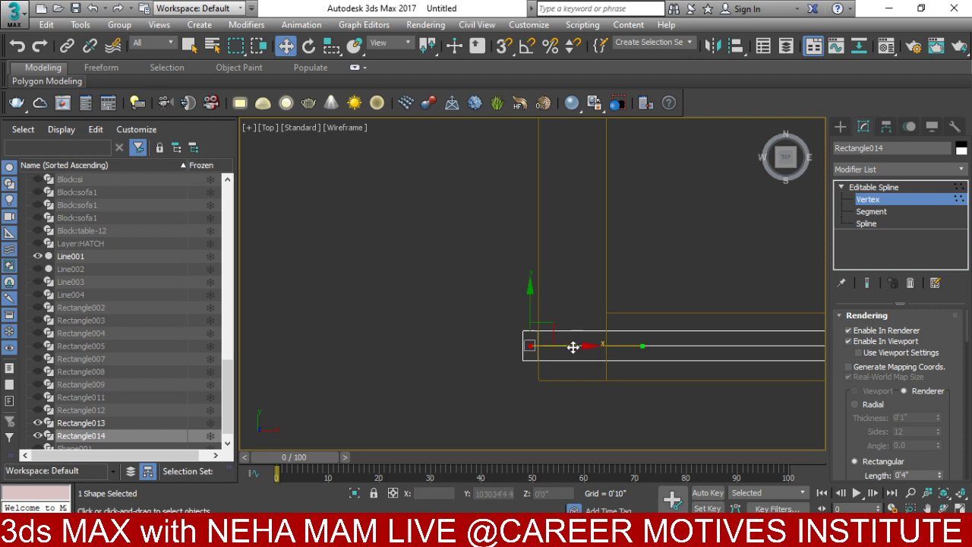
pyautogui.moveTo(573, 347); pyautogui.dragTo(655, 349)
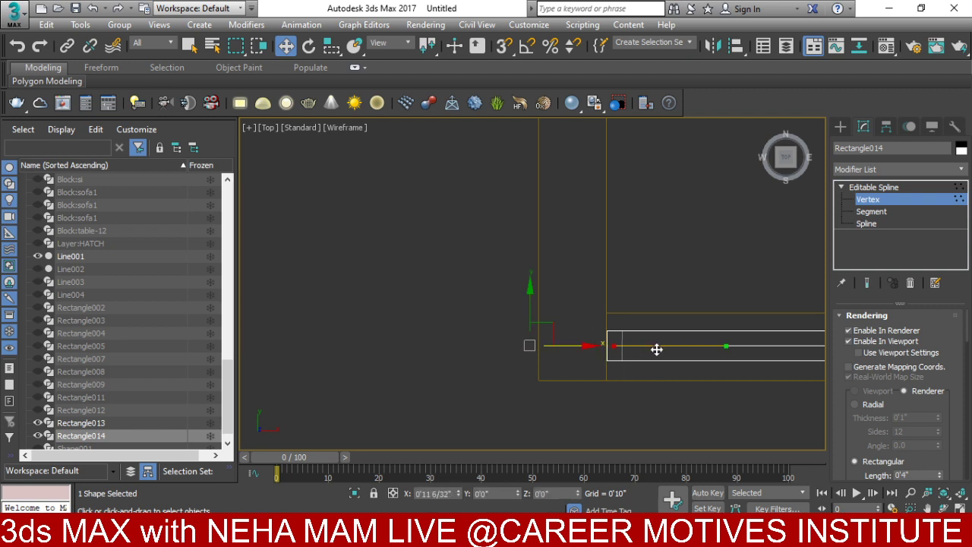
pyautogui.click(904, 186)
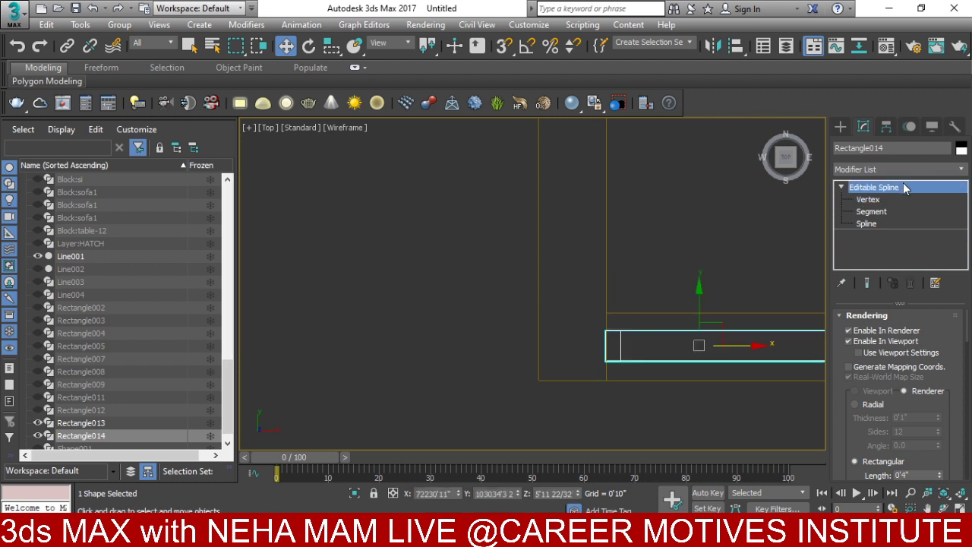
# - Raise Rectangle014 and Rectangle013 in front view to line up with their openings
pyautogui.press('f')
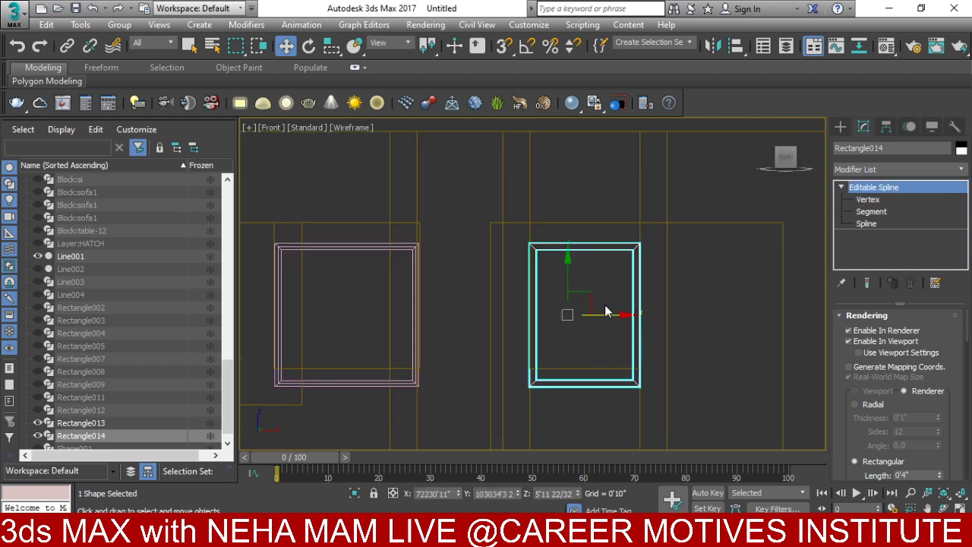
pyautogui.moveTo(569, 280); pyautogui.dragTo(645, 263)
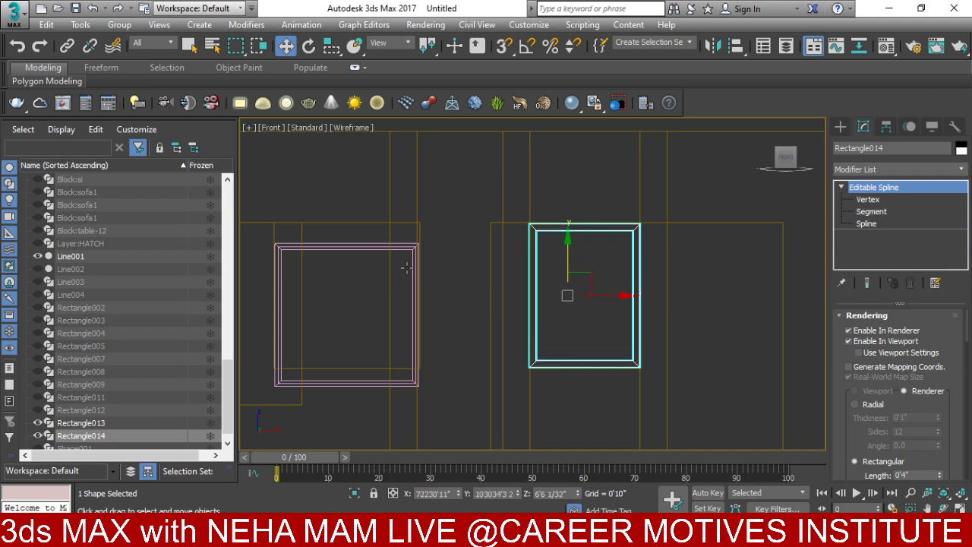
pyautogui.click(346, 246)
pyautogui.moveTo(345, 275); pyautogui.dragTo(346, 257)
# - With Rectangle014 selected in front view, unhide all objects
pyautogui.scroll(-4, 466, 330)
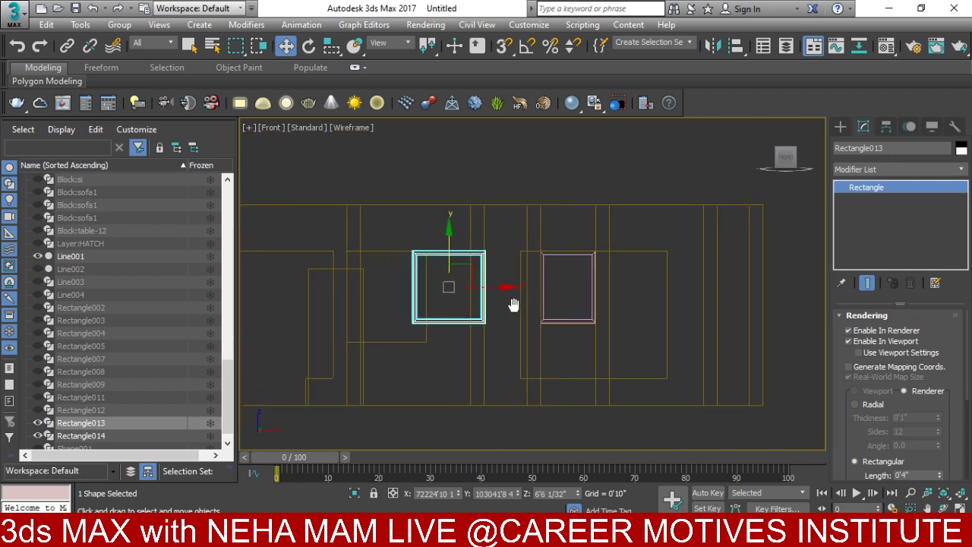
pyautogui.keyDown('alt'); pyautogui.moveTo(466, 331); pyautogui.dragTo(485, 353, button='middle'); pyautogui.keyUp('alt')
pyautogui.press('f')
pyautogui.press('z')
pyautogui.scroll(-5, 521, 344)
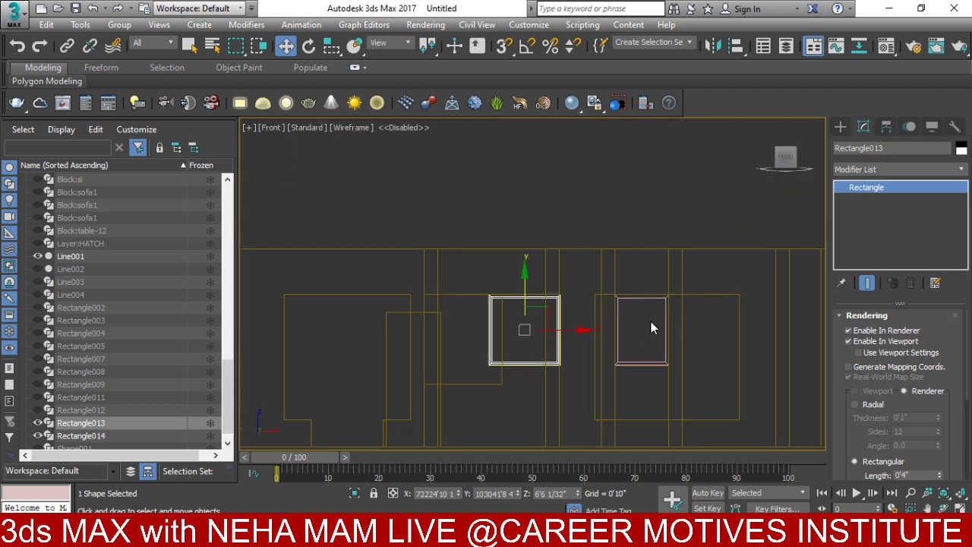
pyautogui.click(640, 300)
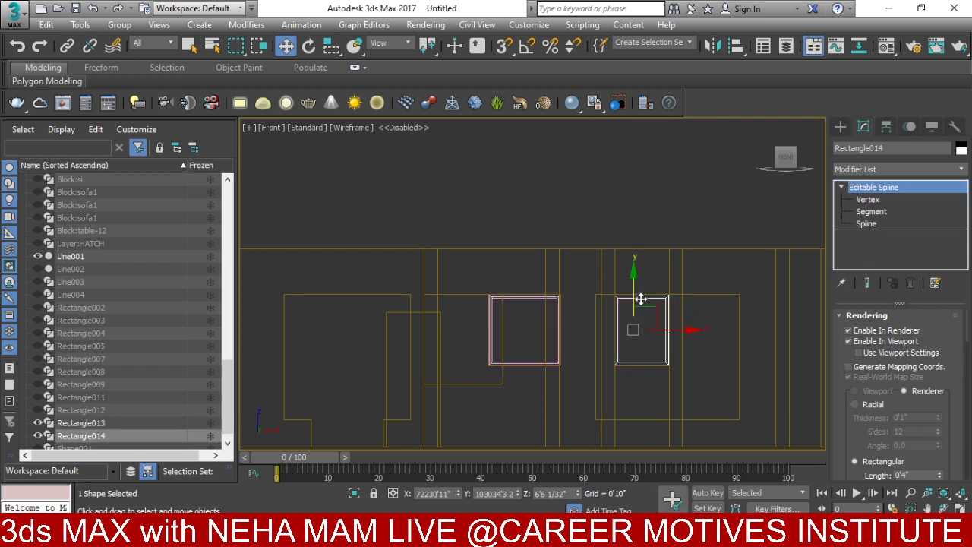
pyautogui.rightClick(641, 299)
pyautogui.click(668, 237)
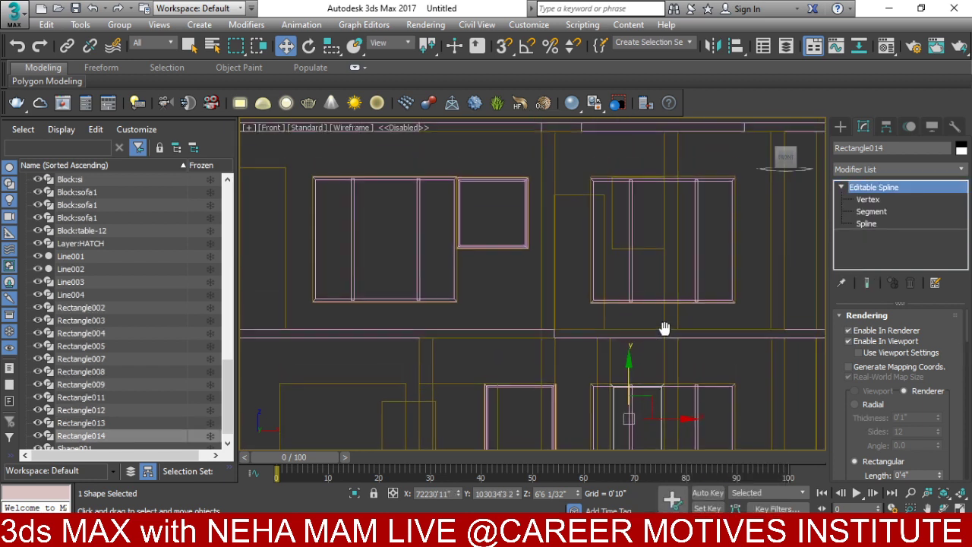
# - Shift-drag a copy, Rectangle015, up into the upper-storey window opening
pyautogui.moveTo(629, 386)
pyautogui.mouseDown()
pyautogui.moveTo(635, 247)
pyautogui.moveTo(657, 180)
pyautogui.mouseUp()
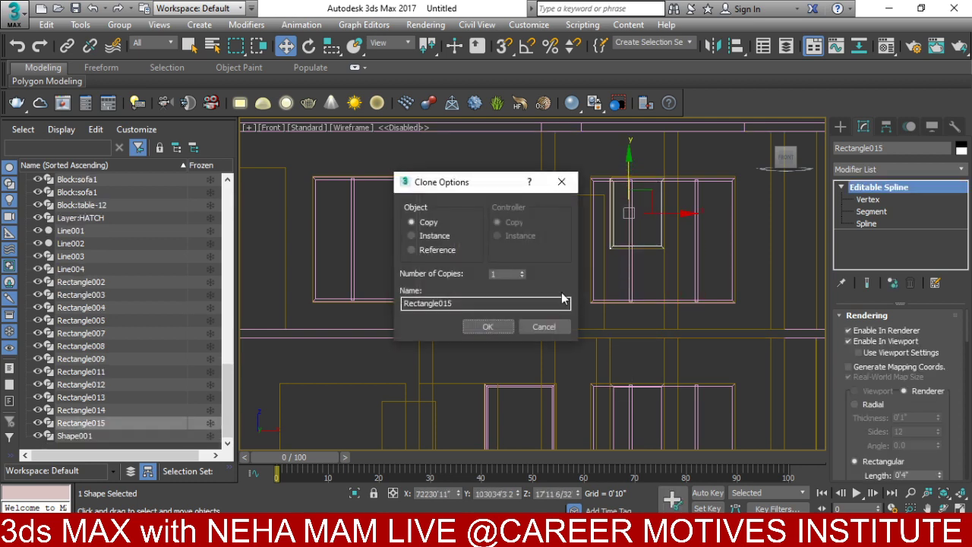
pyautogui.click(498, 329)
pyautogui.scroll(-3, 493, 385)
pyautogui.moveTo(493, 385)
pyautogui.keyDown('alt'); pyautogui.mouseDown(button='middle')
pyautogui.moveTo(531, 357)
pyautogui.moveTo(537, 377)
pyautogui.moveTo(501, 370)
pyautogui.moveTo(502, 359)
pyautogui.mouseUp(button='middle'); pyautogui.keyUp('alt')
pyautogui.scroll(6, 503, 358)
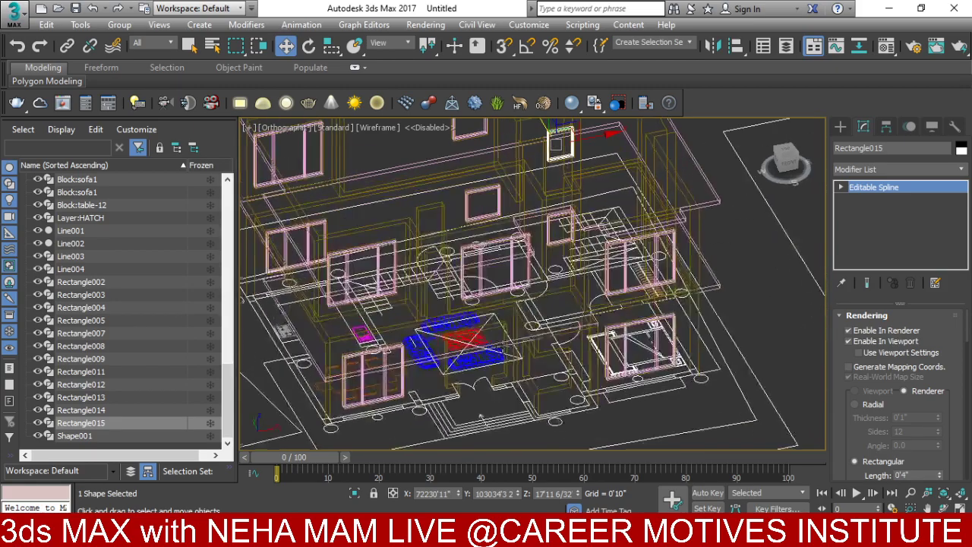
# - Isolate wall object Line001 in the front view
pyautogui.click(495, 385)
pyautogui.rightClick(499, 312)
pyautogui.click(536, 240)
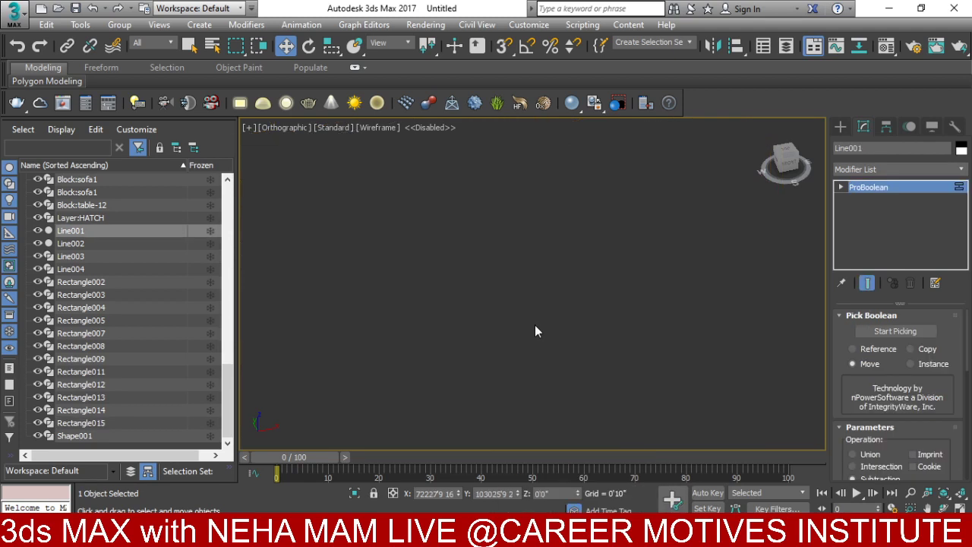
pyautogui.press('f')
pyautogui.click(840, 128)
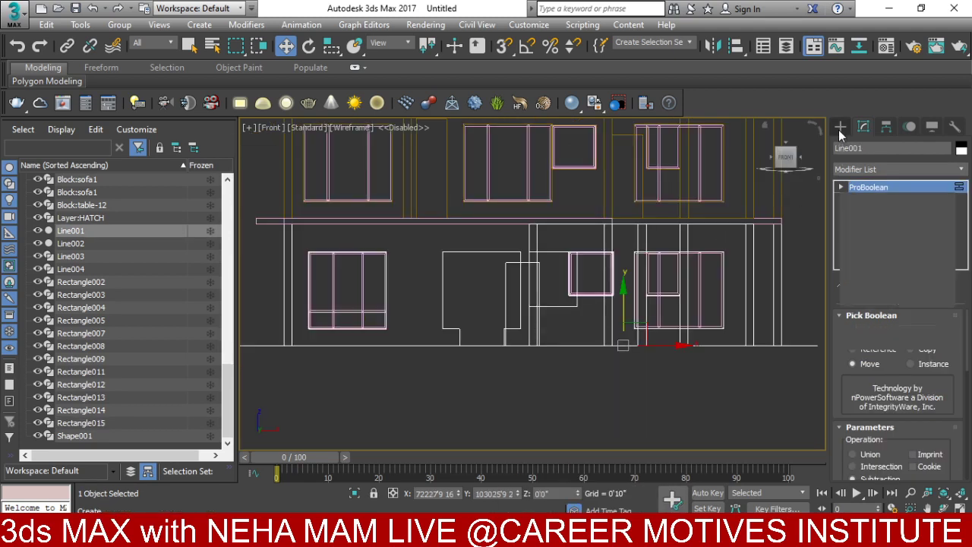
# - Draw two narrow rectangles, Rectangle016 and Rectangle017, side by side in a wall opening
pyautogui.click(914, 224)
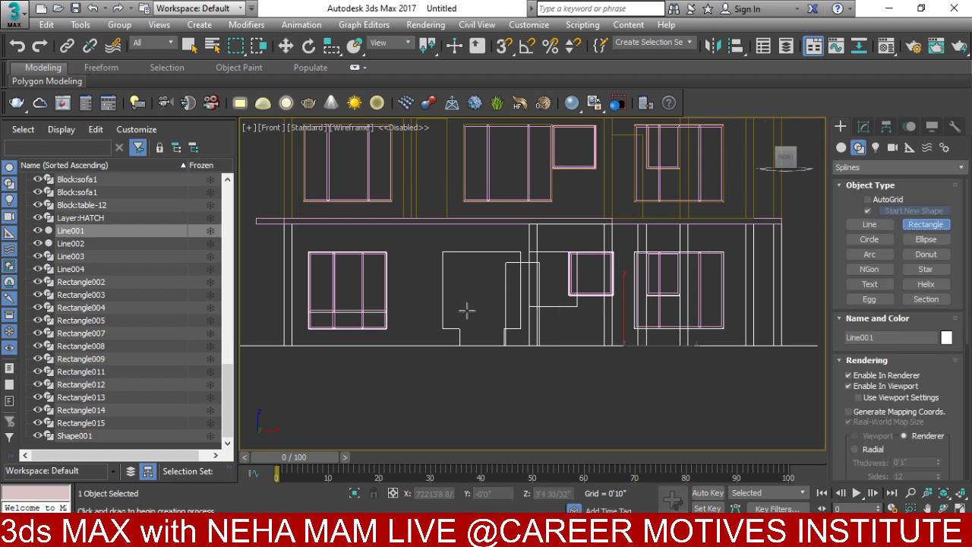
pyautogui.scroll(2, 467, 310)
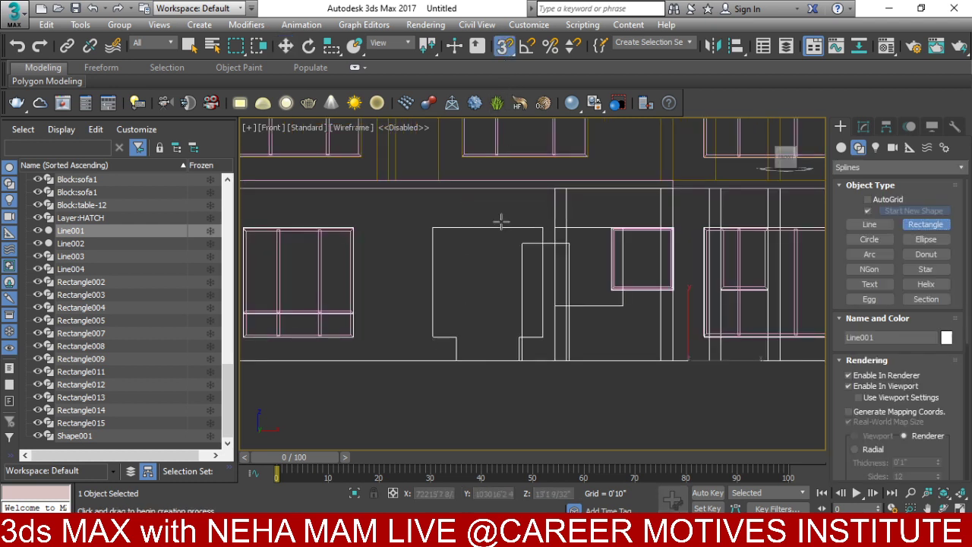
pyautogui.moveTo(457, 336)
pyautogui.mouseDown()
pyautogui.moveTo(412, 223)
pyautogui.moveTo(432, 226)
pyautogui.mouseUp()
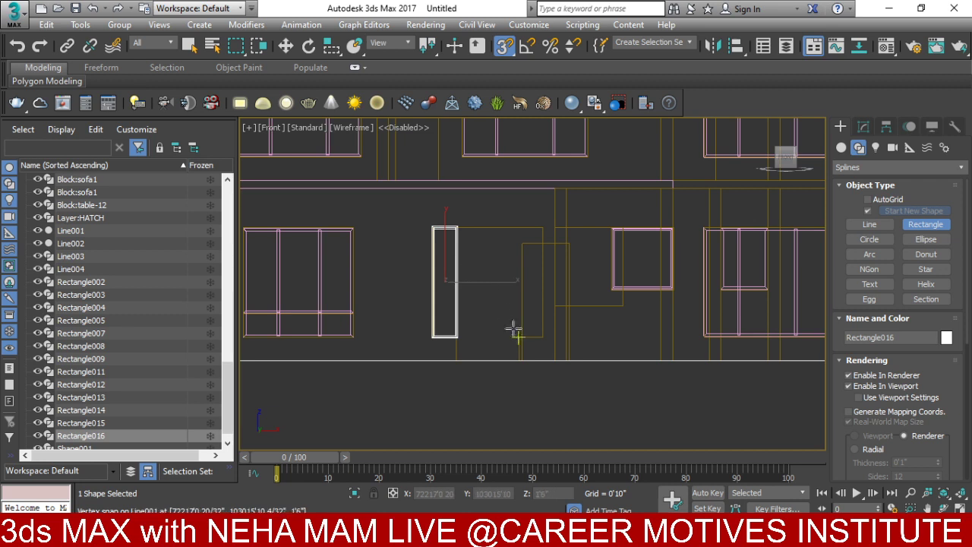
pyautogui.moveTo(518, 336)
pyautogui.mouseDown()
pyautogui.moveTo(524, 273)
pyautogui.moveTo(543, 226)
pyautogui.mouseUp()
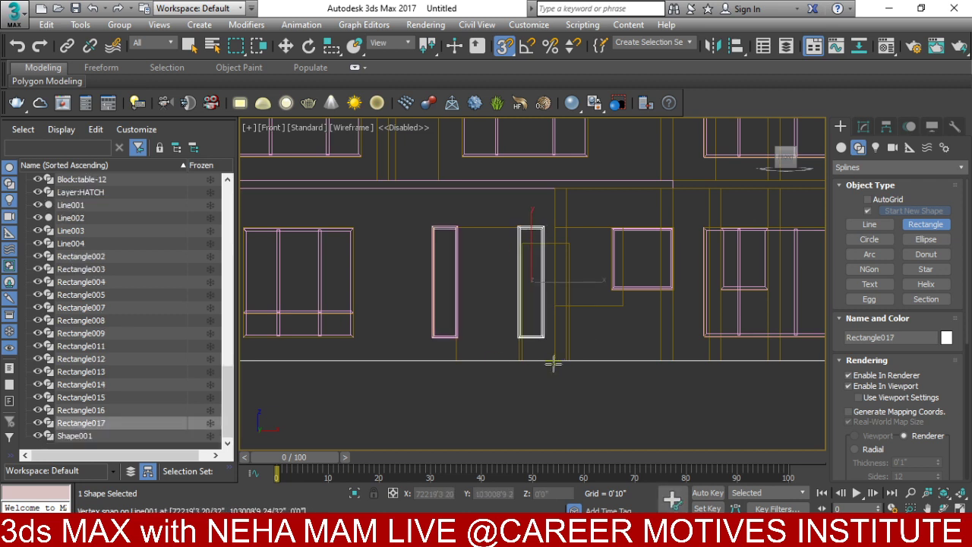
# - Isolate the wall Line001 by hiding all other objects
pyautogui.moveTo(553, 364); pyautogui.dragTo(448, 363, button='middle')
pyautogui.scroll(1, 516, 323)
pyautogui.press('w')
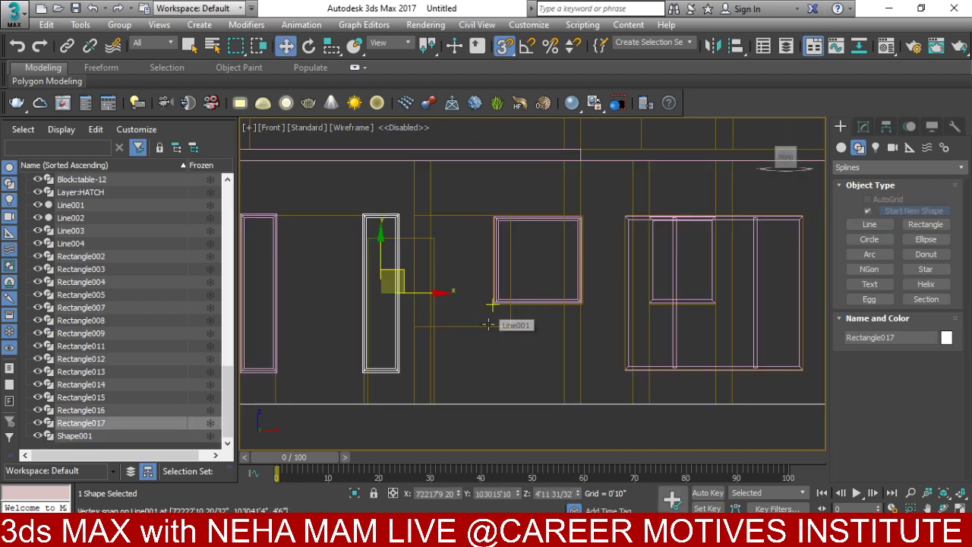
pyautogui.click(488, 324)
pyautogui.rightClick(487, 319)
pyautogui.click(524, 251)
pyautogui.keyDown('alt'); pyautogui.moveTo(522, 277); pyautogui.dragTo(561, 372, button='middle'); pyautogui.keyUp('alt')
# - Draw Rectangle018 across another wall opening in Front view and turn off Enable In Viewport
pyautogui.click(926, 224)
pyautogui.press('f')
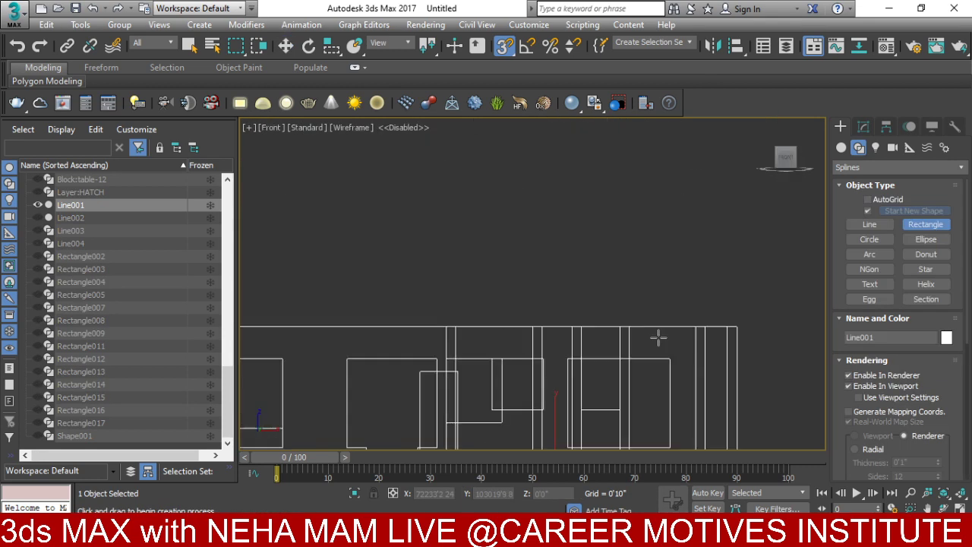
pyautogui.moveTo(658, 337); pyautogui.dragTo(614, 302, button='middle')
pyautogui.scroll(3, 531, 205)
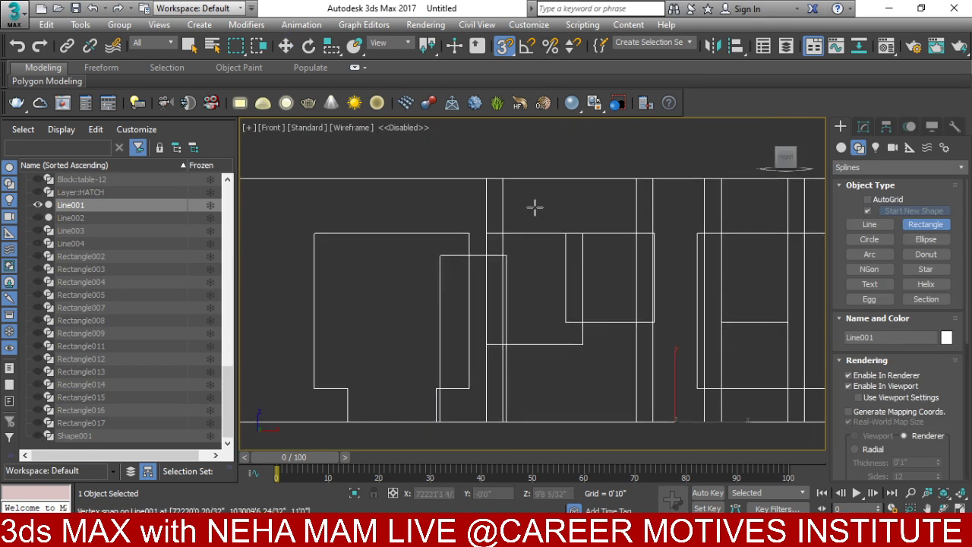
pyautogui.moveTo(585, 232); pyautogui.dragTo(486, 343)
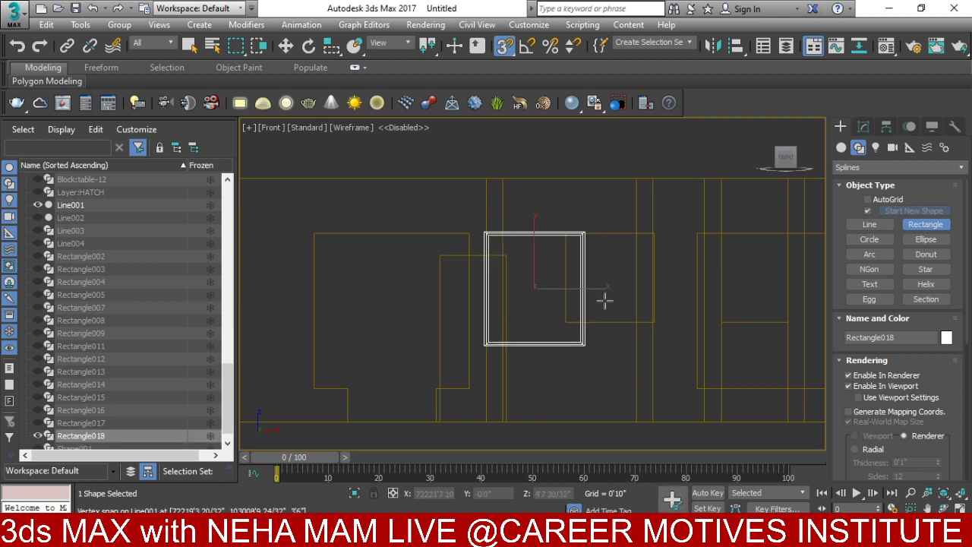
pyautogui.click(856, 385)
pyautogui.scroll(-3, 787, 273)
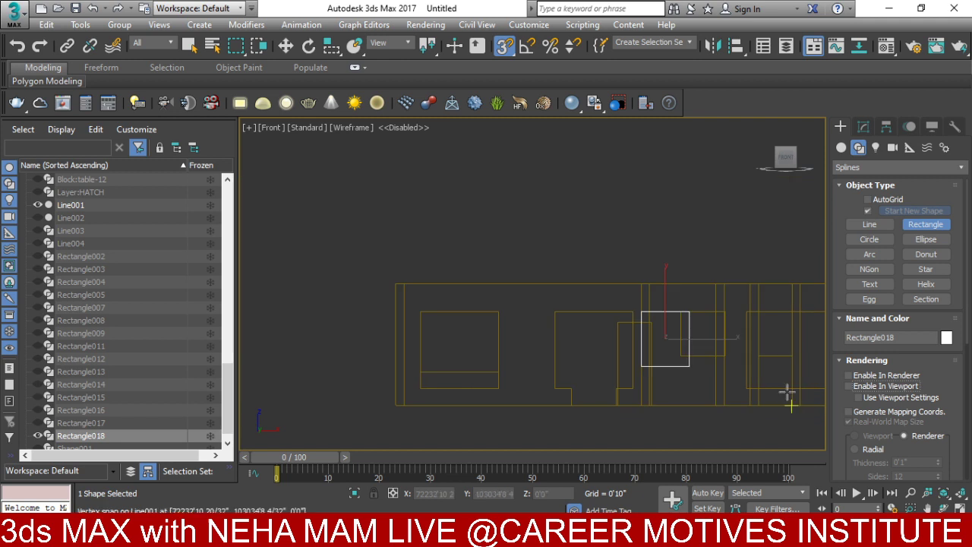
pyautogui.scroll(3, 681, 315)
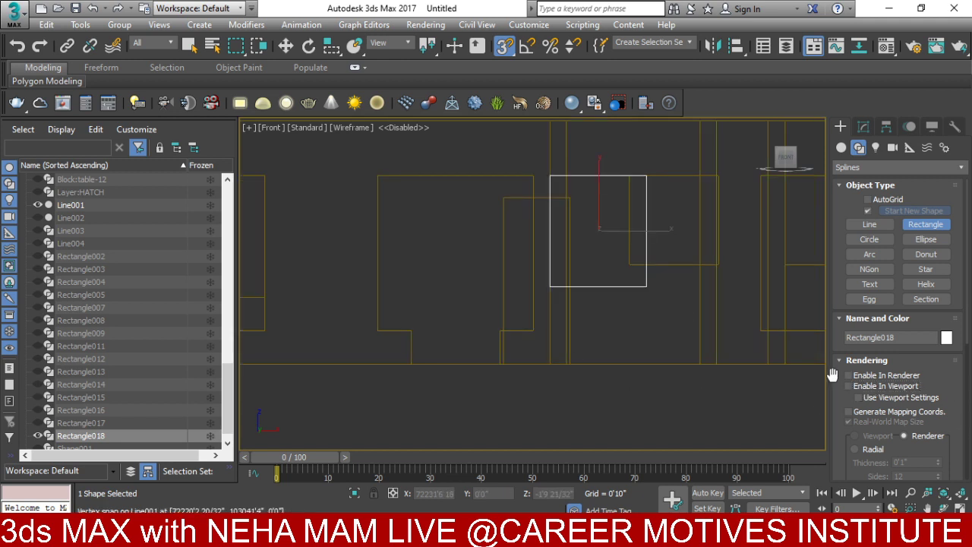
pyautogui.scroll(2, 585, 281)
pyautogui.press('w')
pyautogui.rightClick(589, 289)
# - Convert Rectangle018 to an Editable Spline and delete its left segment
pyautogui.moveTo(615, 437)
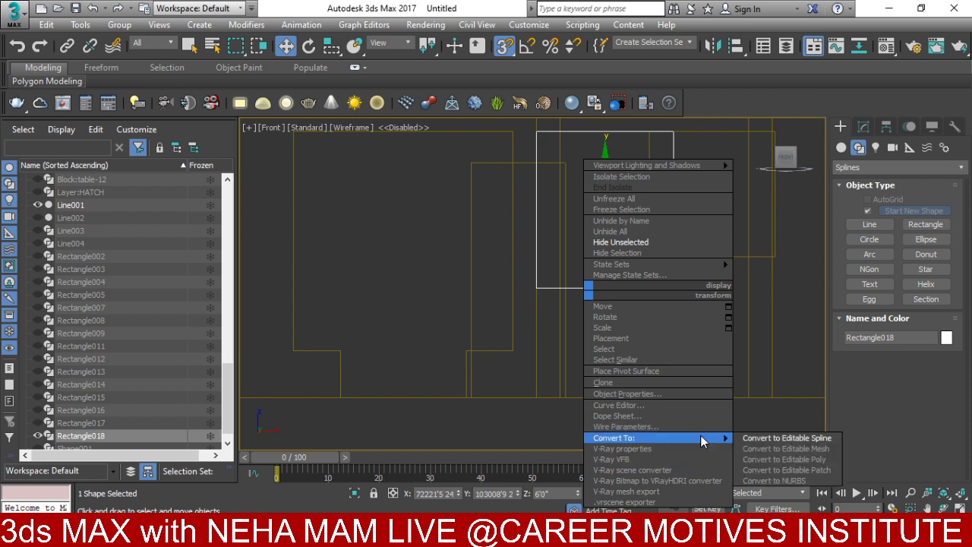
pyautogui.click(786, 437)
pyautogui.click(839, 187)
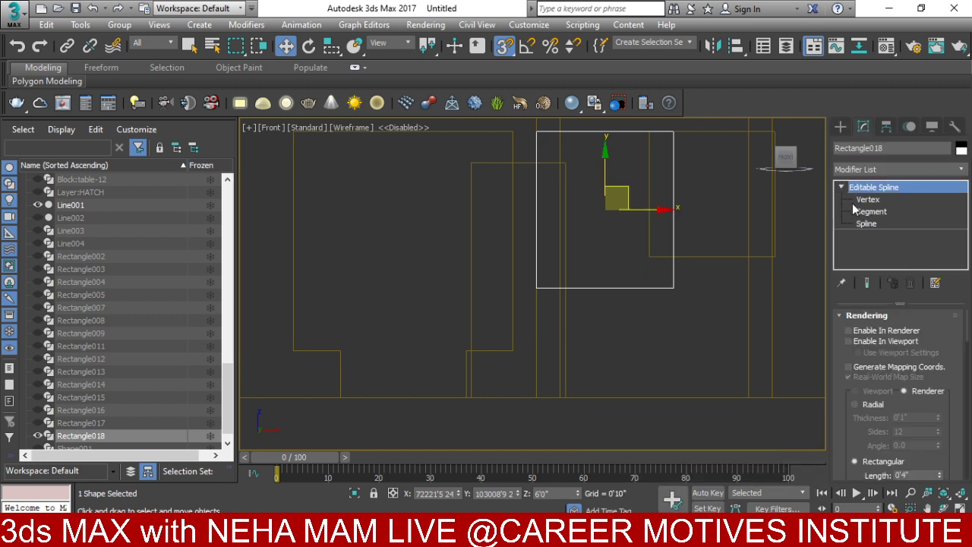
pyautogui.click(857, 211)
pyautogui.moveTo(484, 225); pyautogui.dragTo(485, 227)
pyautogui.moveTo(553, 237); pyautogui.dragTo(566, 303, button='middle')
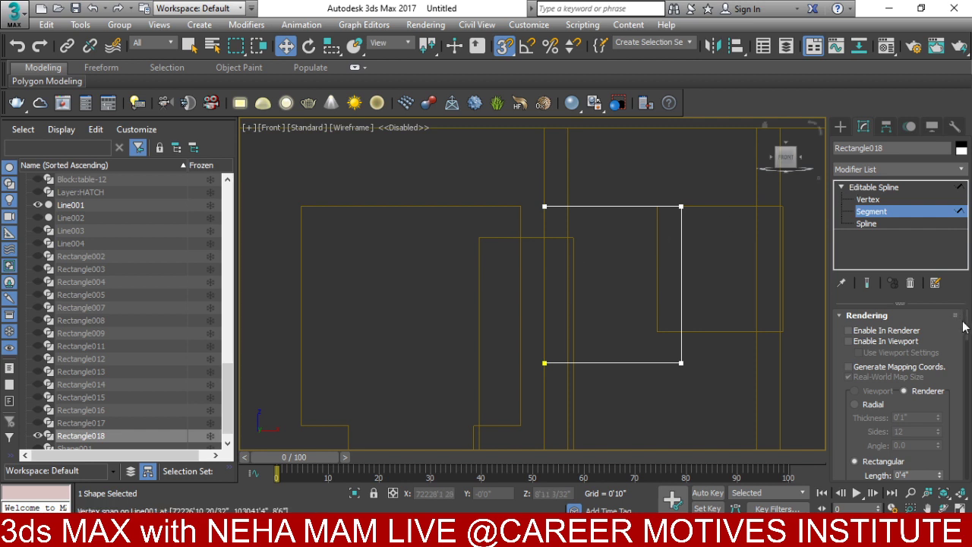
pyautogui.moveTo(967, 328); pyautogui.dragTo(966, 427)
# - Outline the spline by 2" and add an Extrude modifier 0'4" deep
pyautogui.click(867, 223)
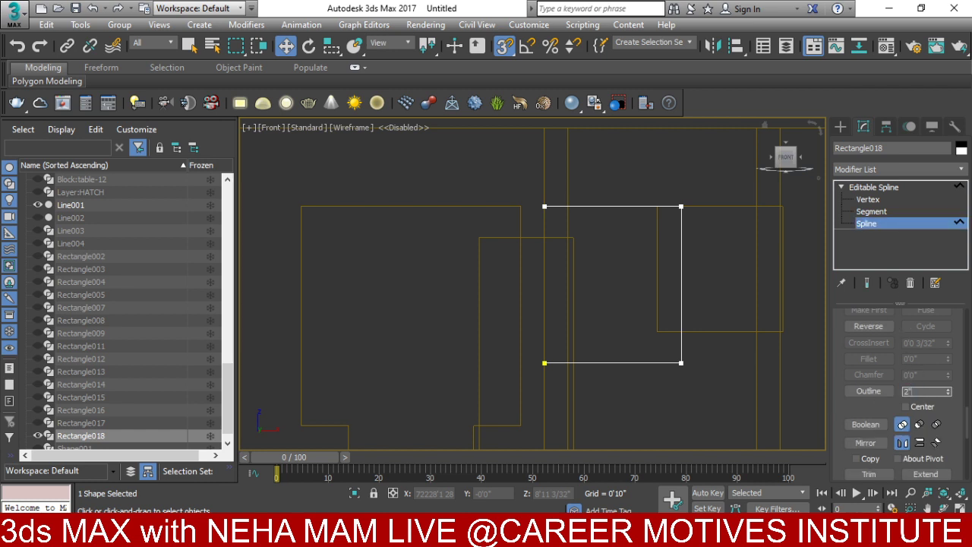
pyautogui.write('2"')
pyautogui.press('Return')
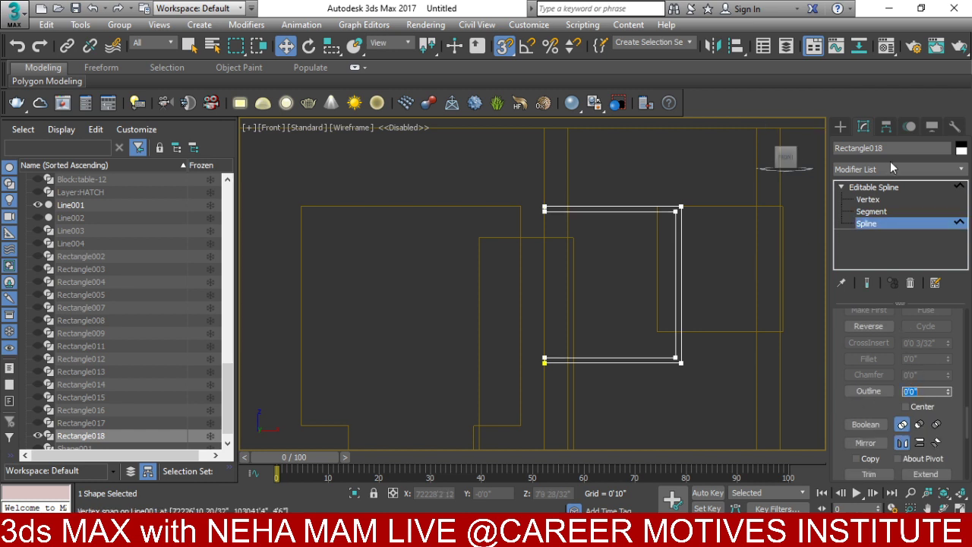
pyautogui.click(883, 170)
pyautogui.write('ex')
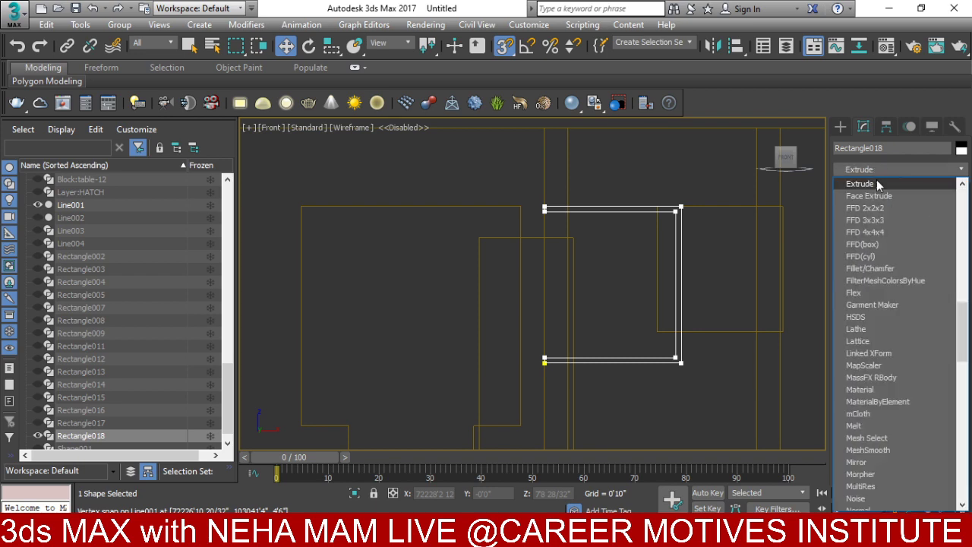
pyautogui.click(872, 185)
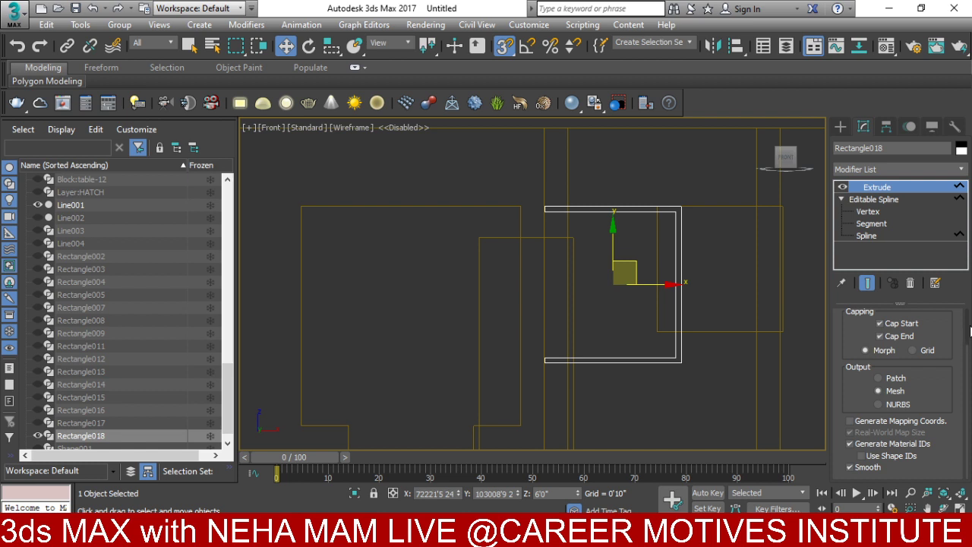
pyautogui.scroll(2, 969, 328)
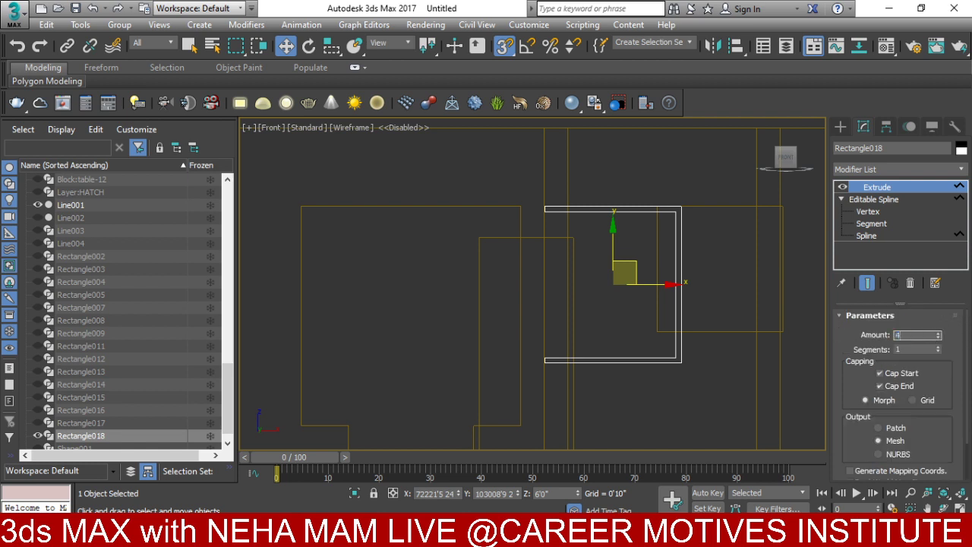
pyautogui.keyDown('alt'); pyautogui.moveTo(767, 285); pyautogui.dragTo(648, 383, button='middle'); pyautogui.keyUp('alt')
# - With snap off, move the shaded frame into its opening and set angle snap to 90°
pyautogui.press('F3')
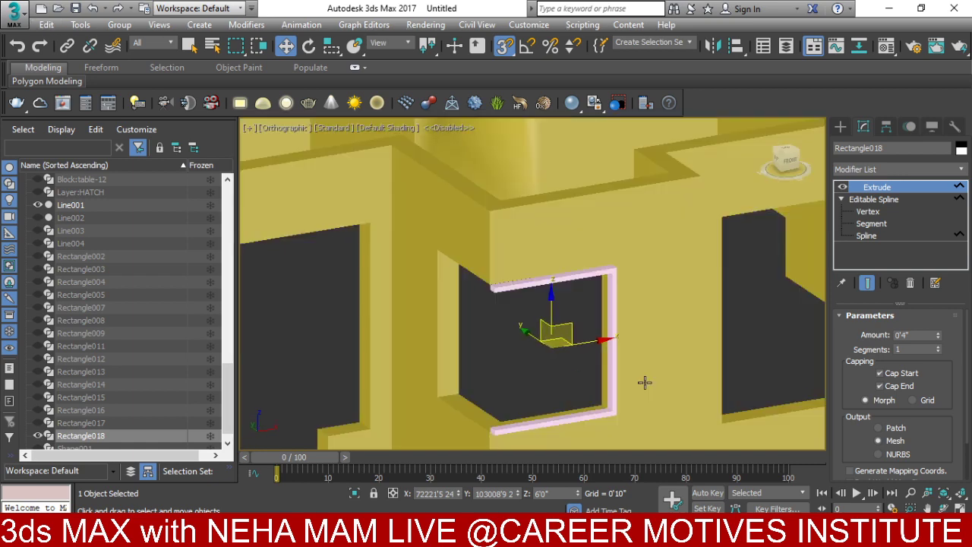
pyautogui.press('s')
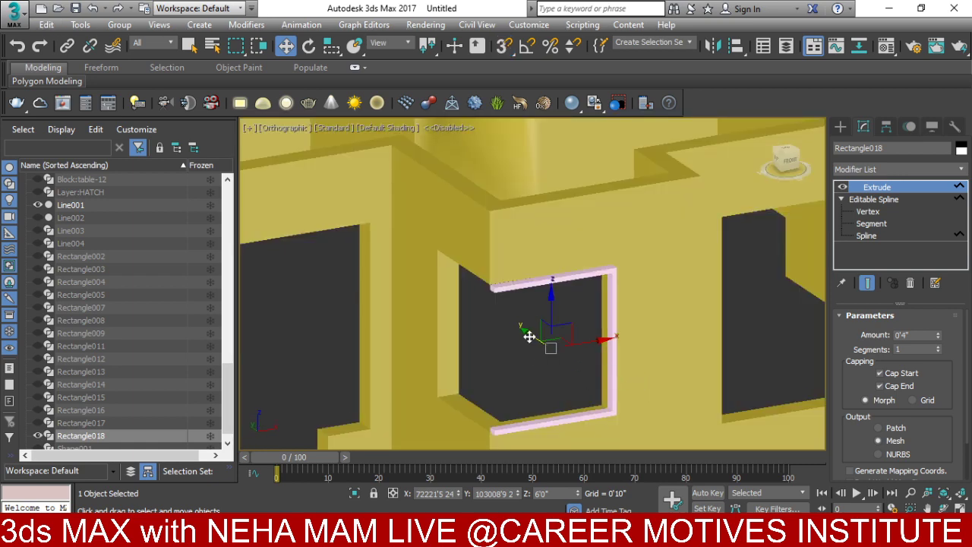
pyautogui.moveTo(526, 334); pyautogui.dragTo(523, 338)
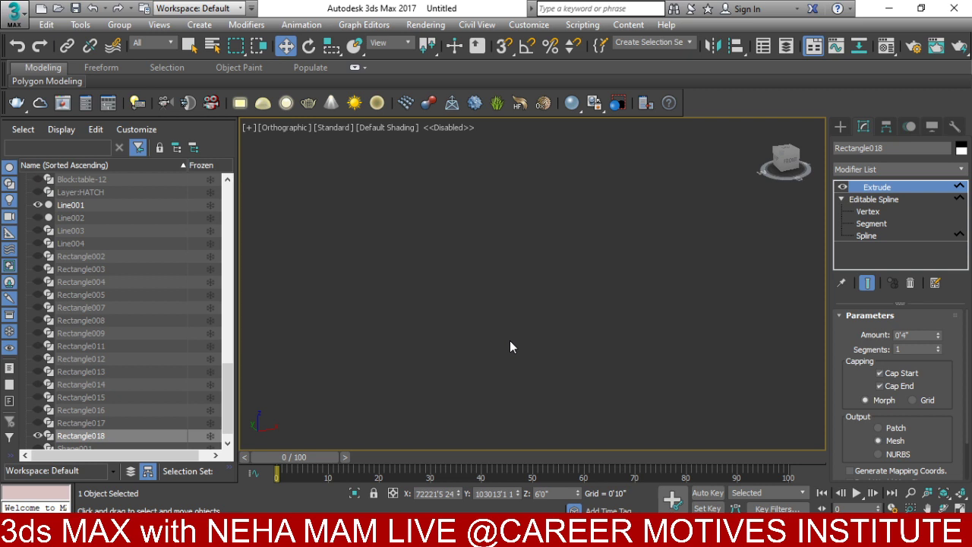
pyautogui.hotkey('shift', 'z')
pyautogui.hotkey('shift', 'z')
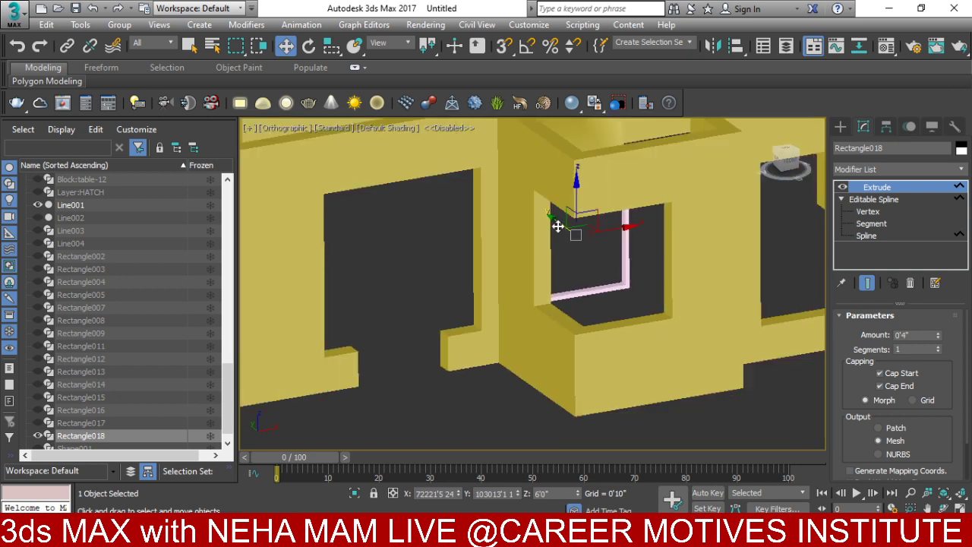
pyautogui.moveTo(558, 227); pyautogui.dragTo(591, 251)
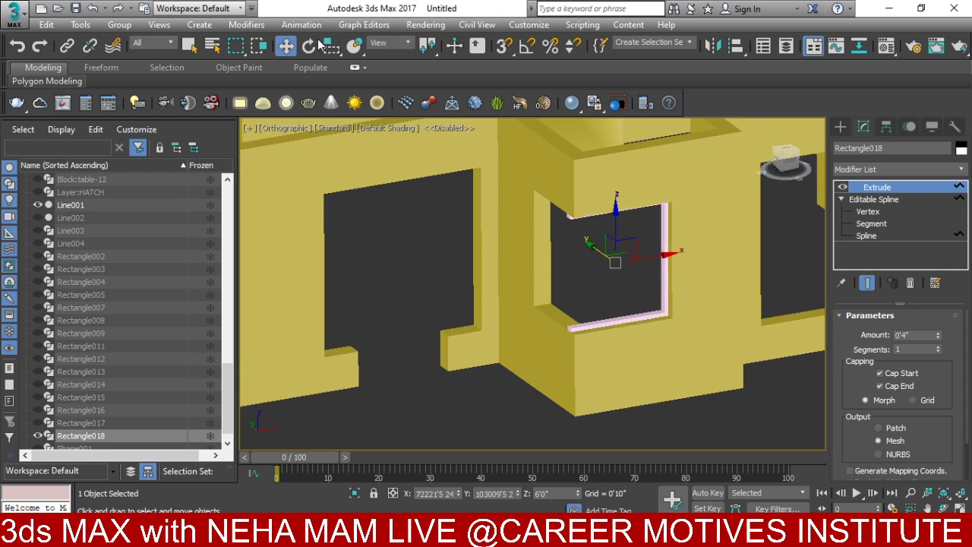
pyautogui.click(309, 45)
pyautogui.rightClick(529, 45)
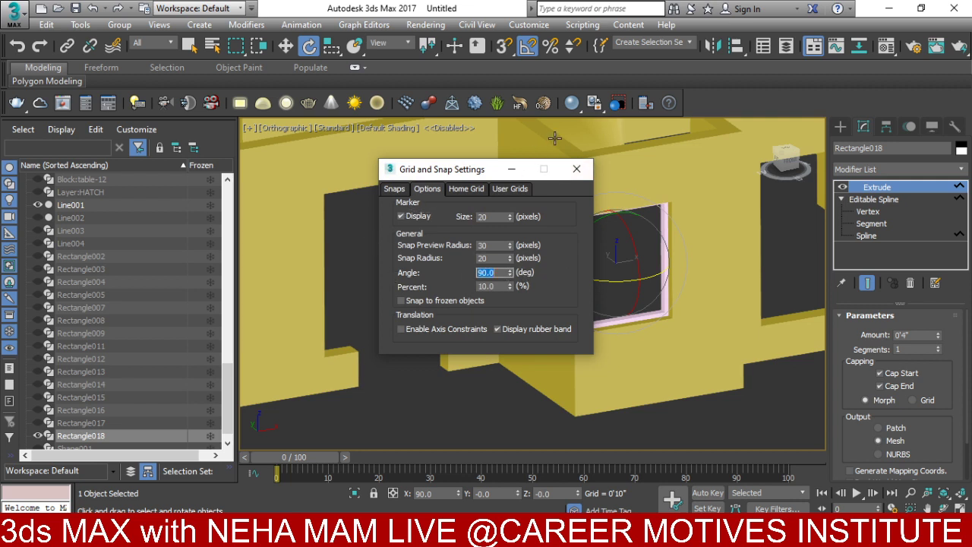
# - Rotate-clone the frame 90° to create Rectangle019, viewed from Top in wireframe
pyautogui.click(577, 168)
pyautogui.moveTo(593, 281); pyautogui.dragTo(597, 281)
pyautogui.click(489, 326)
pyautogui.press('t')
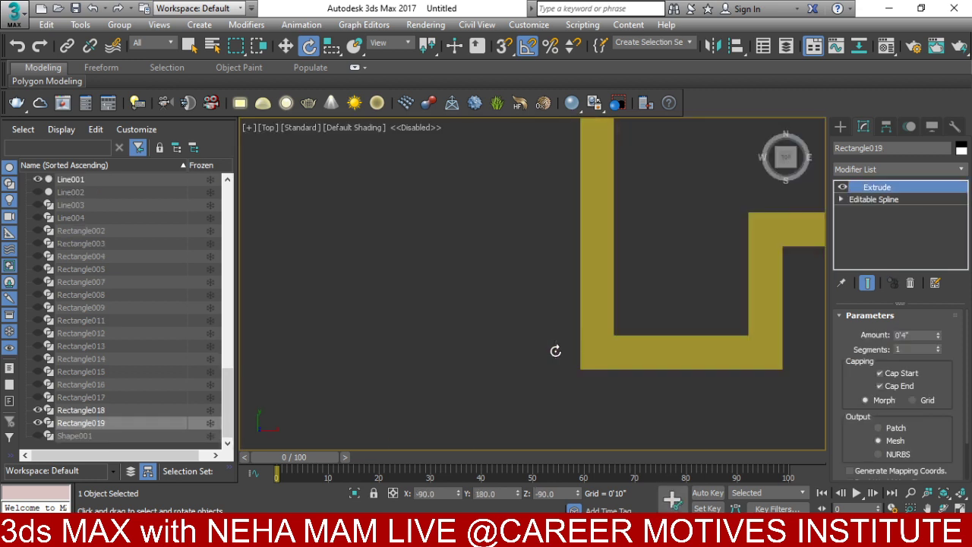
pyautogui.press('z')
pyautogui.press('F3')
pyautogui.moveTo(560, 314); pyautogui.dragTo(557, 365, button='middle')
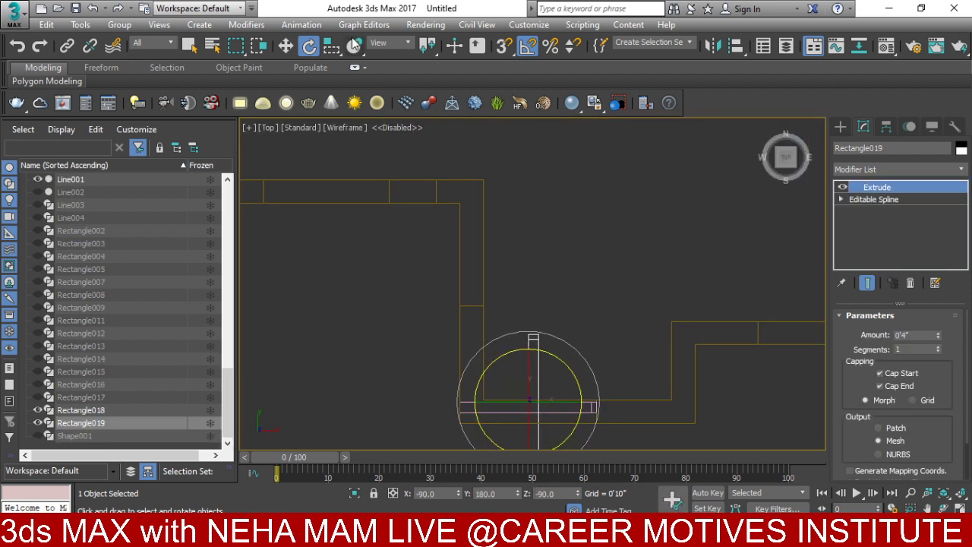
# - Move Rectangle019 left and up into the window opening
pyautogui.click(286, 47)
pyautogui.moveTo(557, 401); pyautogui.dragTo(500, 388)
pyautogui.moveTo(466, 355); pyautogui.dragTo(477, 328)
pyautogui.scroll(3, 499, 377)
pyautogui.moveTo(481, 399); pyautogui.dragTo(473, 399)
# - Pull Rectangle019's end vertex up to meet the adjoining frame piece
pyautogui.click(842, 200)
pyautogui.click(867, 211)
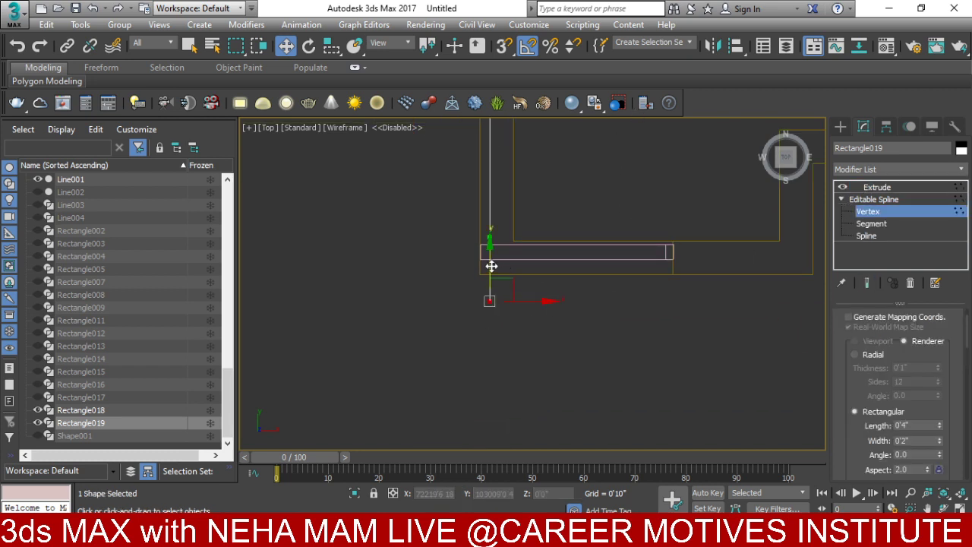
pyautogui.click(490, 237)
pyautogui.moveTo(492, 226); pyautogui.dragTo(496, 221)
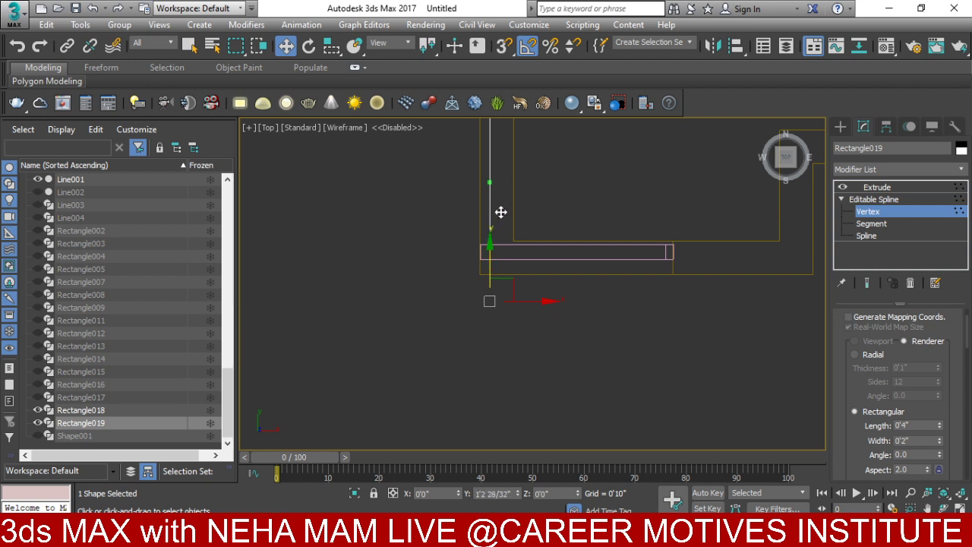
pyautogui.scroll(5, 496, 254)
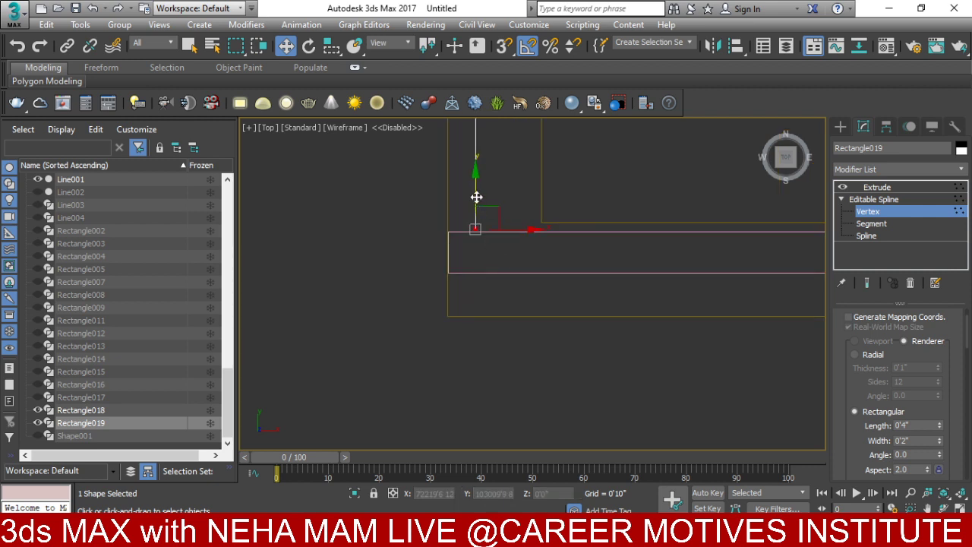
pyautogui.click(897, 190)
# - Shift Rectangle018's left end vertex right so the two pieces meet
pyautogui.click(581, 272)
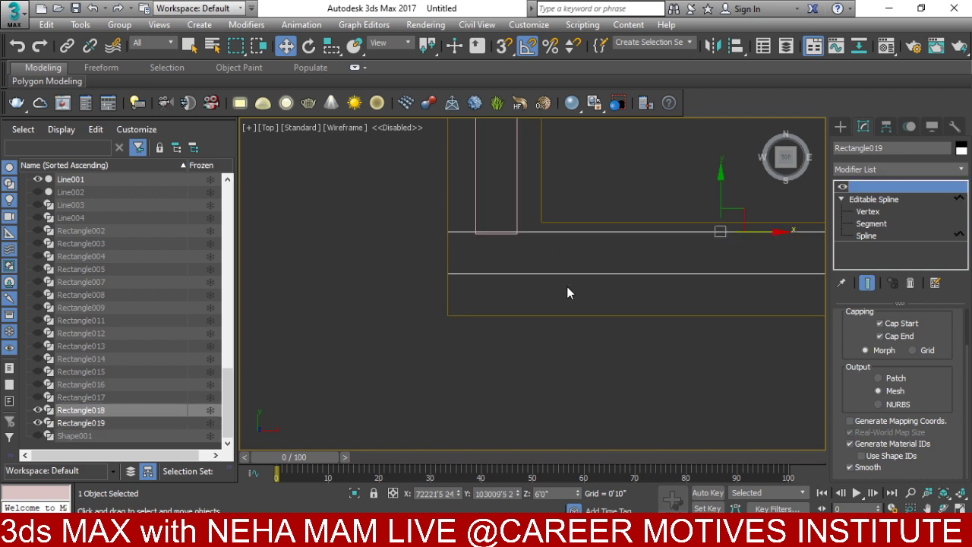
pyautogui.click(867, 211)
pyautogui.click(447, 231)
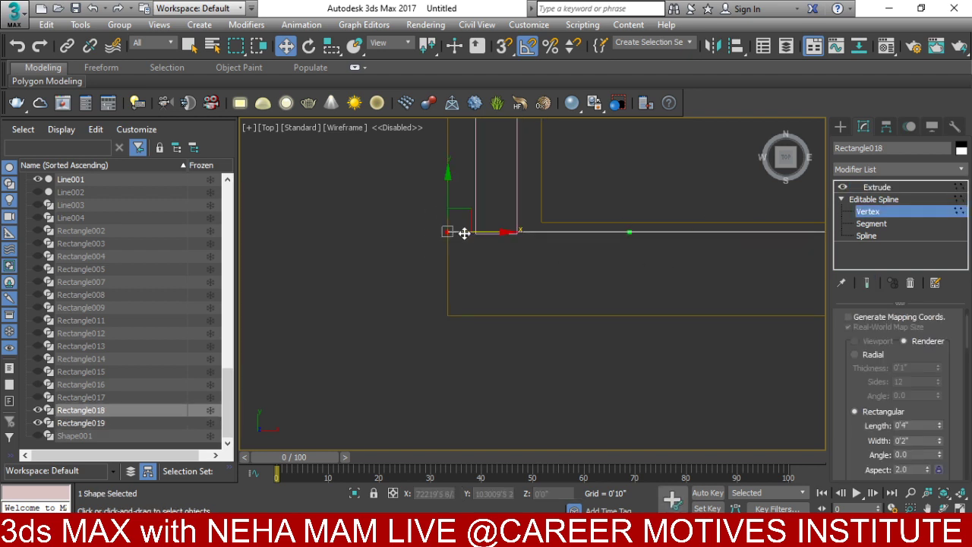
pyautogui.moveTo(477, 234); pyautogui.dragTo(504, 236)
pyautogui.click(877, 186)
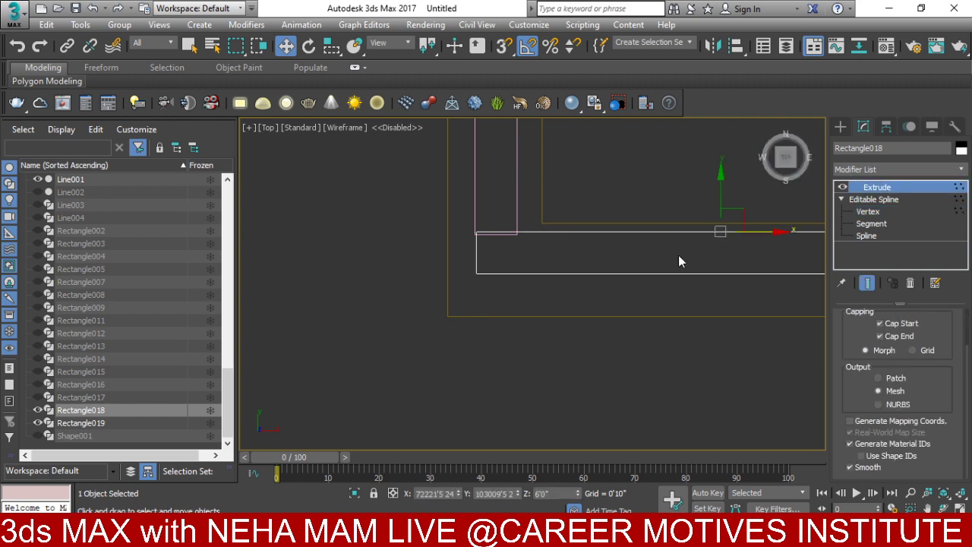
# - Orbit out of Top view in shaded display to check the closed frame
pyautogui.moveTo(641, 265)
pyautogui.keyDown('alt'); pyautogui.mouseDown(button='middle')
pyautogui.moveTo(654, 263)
pyautogui.moveTo(616, 331)
pyautogui.moveTo(619, 262)
pyautogui.moveTo(676, 369)
pyautogui.moveTo(610, 310)
pyautogui.moveTo(618, 278)
pyautogui.moveTo(607, 310)
pyautogui.mouseUp(button='middle'); pyautogui.keyUp('alt')
pyautogui.press('F3')
pyautogui.scroll(3, 618, 262)
pyautogui.scroll(-3, 619, 262)
pyautogui.click(605, 265)
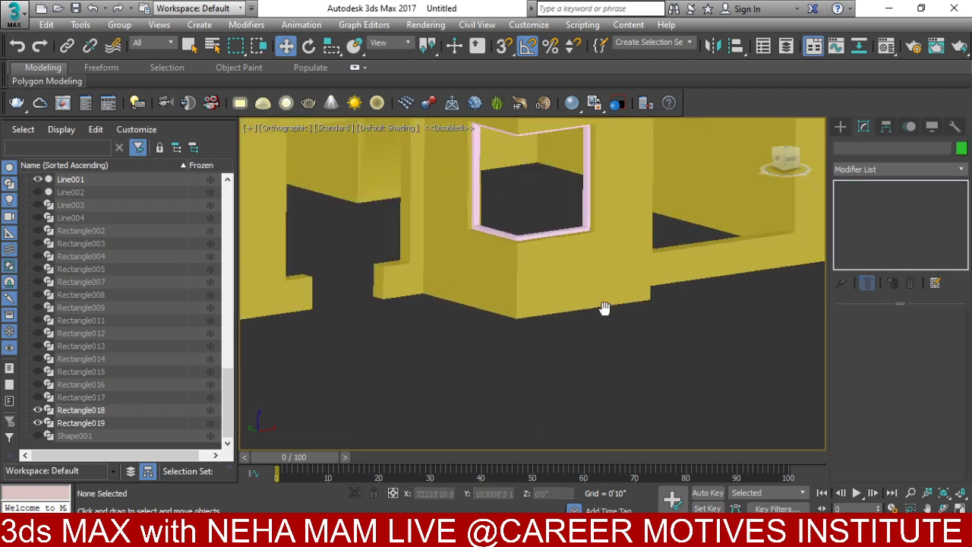
# - Unhide all hidden objects and orbit around the building
pyautogui.scroll(-3, 608, 309)
pyautogui.rightClick(609, 309)
pyautogui.click(641, 246)
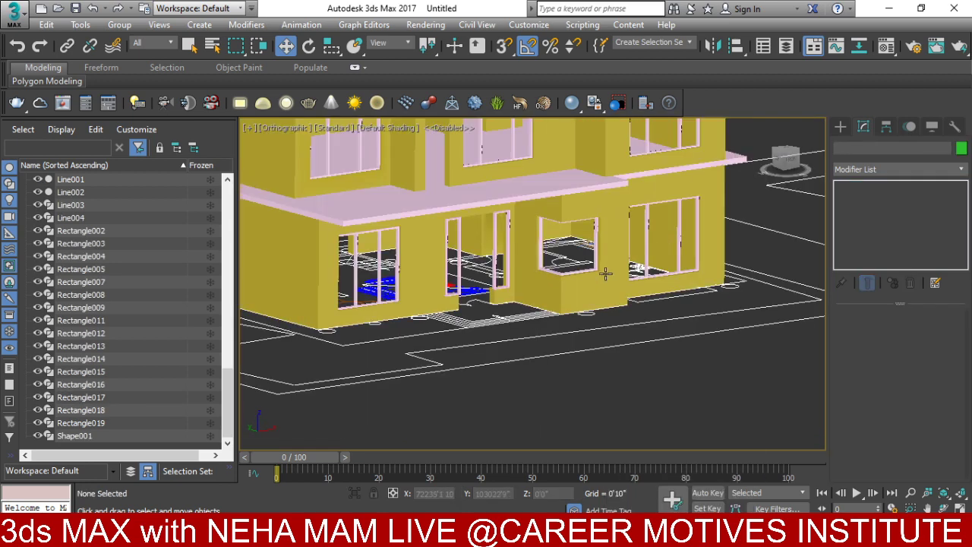
pyautogui.keyDown('alt'); pyautogui.moveTo(605, 274); pyautogui.dragTo(545, 301, button='middle'); pyautogui.keyUp('alt')
pyautogui.scroll(-4, 545, 301)
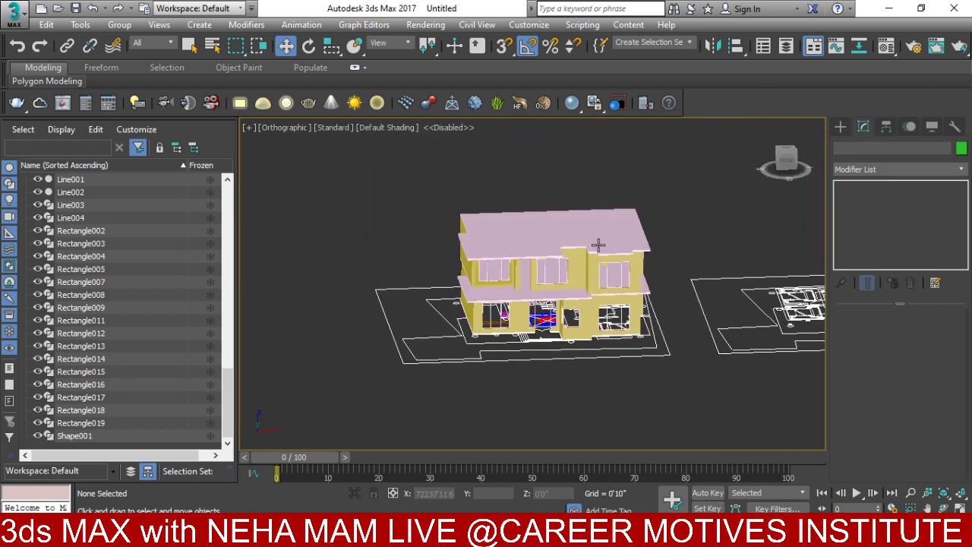
# - Select the roof slabs Line001–Line004 and hide them
pyautogui.click(592, 248)
pyautogui.keyDown('ctrl'); pyautogui.click(589, 281); pyautogui.keyUp('ctrl')
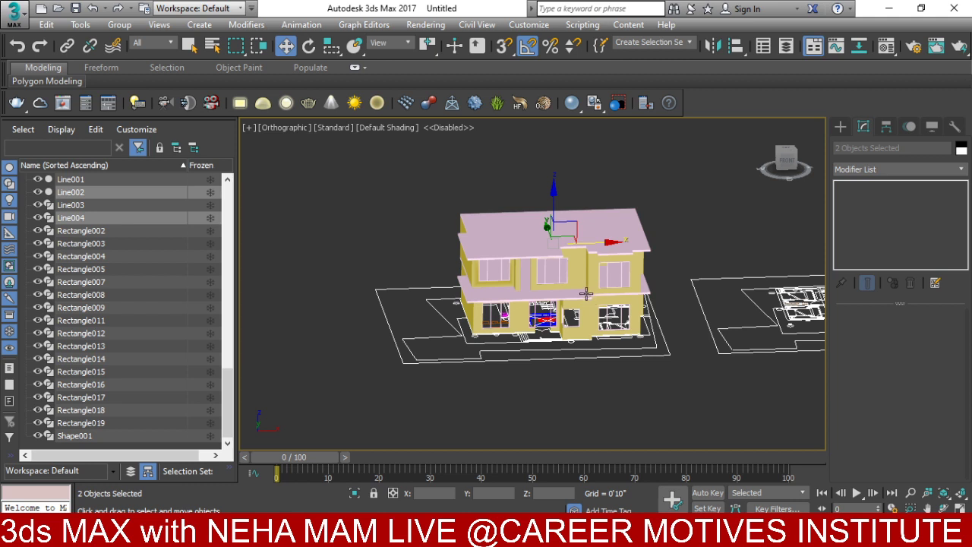
pyautogui.keyDown('ctrl'); pyautogui.click(586, 294); pyautogui.keyUp('ctrl')
pyautogui.keyDown('ctrl'); pyautogui.click(587, 312); pyautogui.keyUp('ctrl')
pyautogui.rightClick(587, 312)
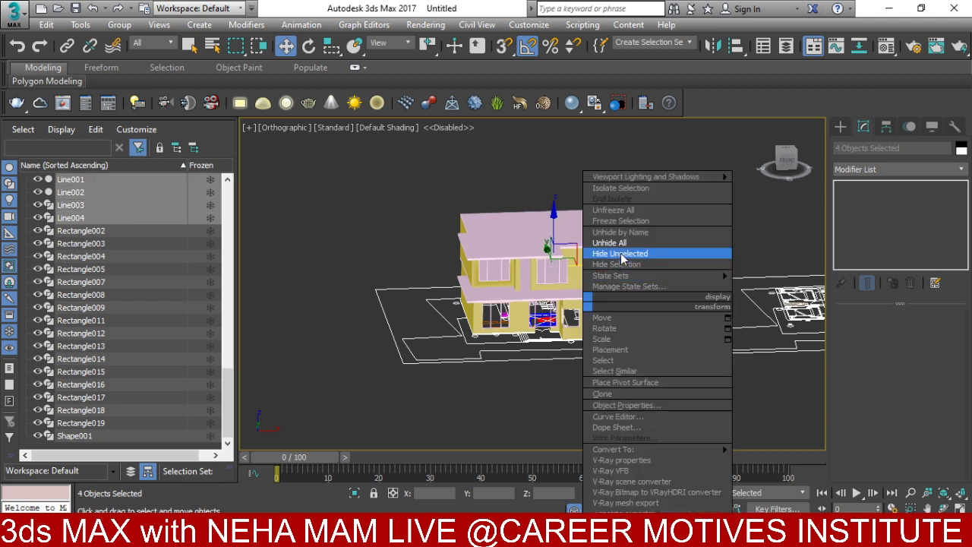
pyautogui.click(616, 264)
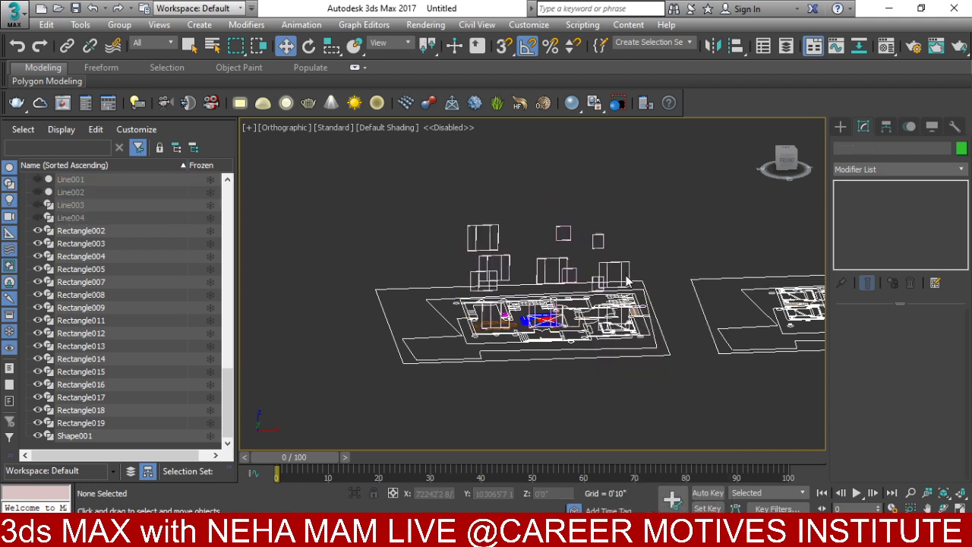
# - Switch to Front view and marquee-select all the window frame rectangles
pyautogui.click(675, 281)
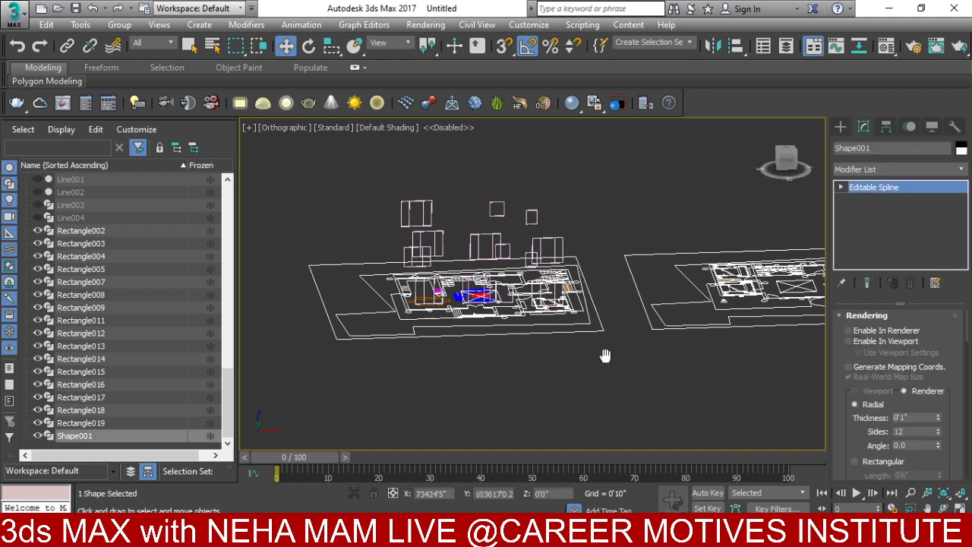
pyautogui.press('f')
pyautogui.moveTo(547, 276); pyautogui.dragTo(578, 255, button='middle')
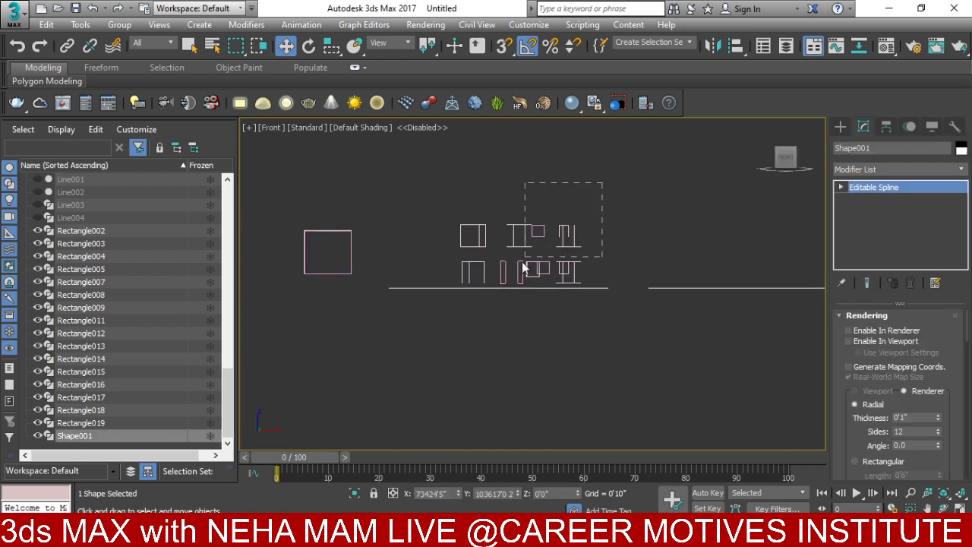
pyautogui.moveTo(422, 290); pyautogui.dragTo(422, 290)
pyautogui.scroll(3, 480, 282)
pyautogui.moveTo(480, 283); pyautogui.dragTo(544, 249, button='middle')
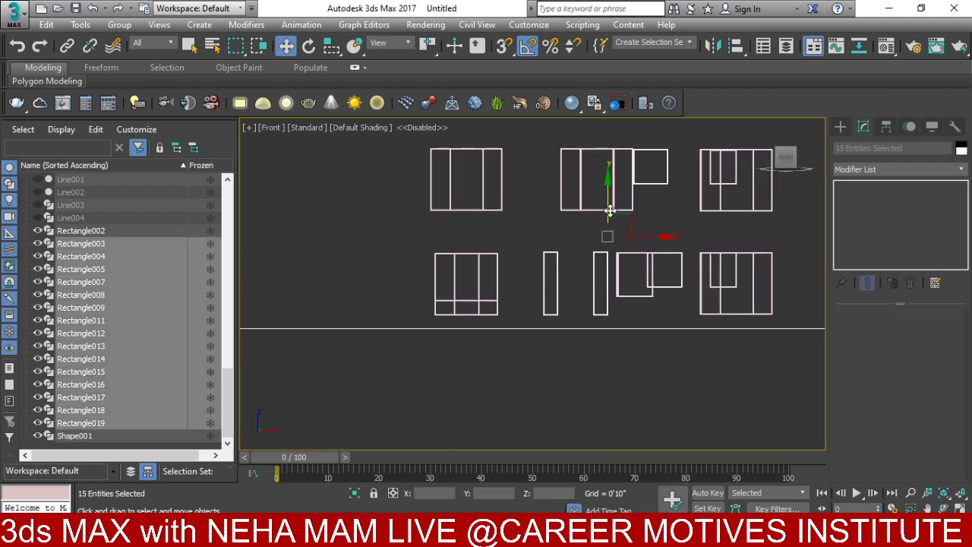
pyautogui.scroll(-3, 598, 244)
pyautogui.moveTo(525, 238); pyautogui.dragTo(521, 251)
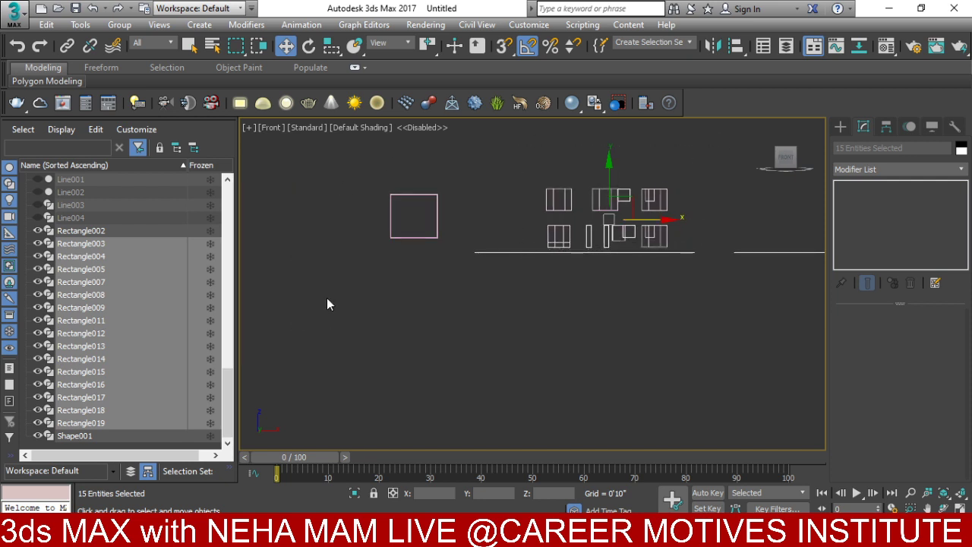
# - Create a layer named 'windows frame' holding the selected frame rectangles, then orbit the view
pyautogui.click(784, 46)
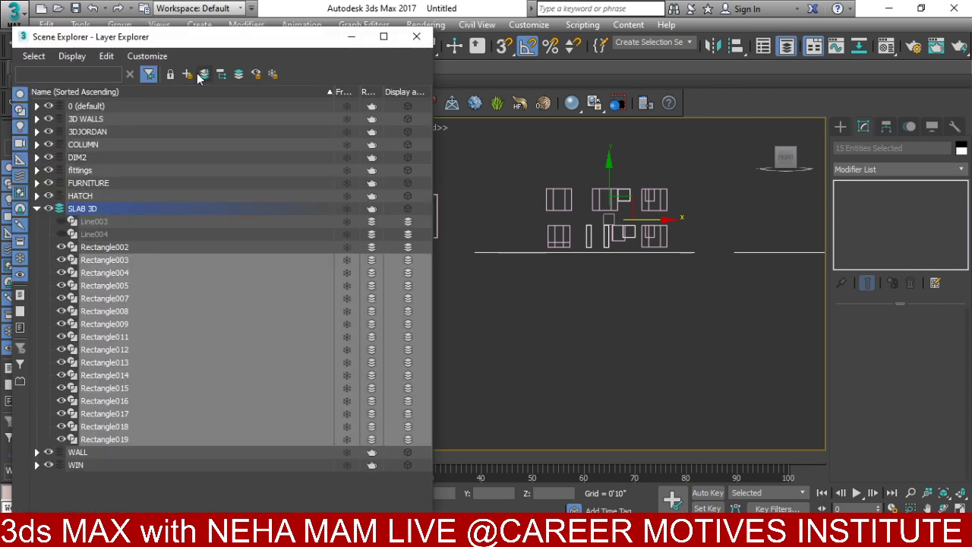
pyautogui.click(188, 73)
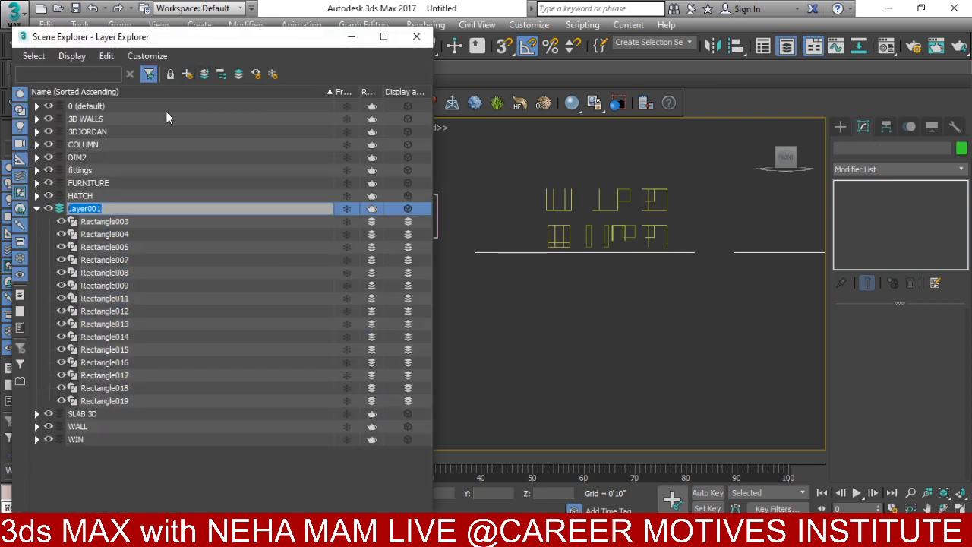
pyautogui.write('windows frame')
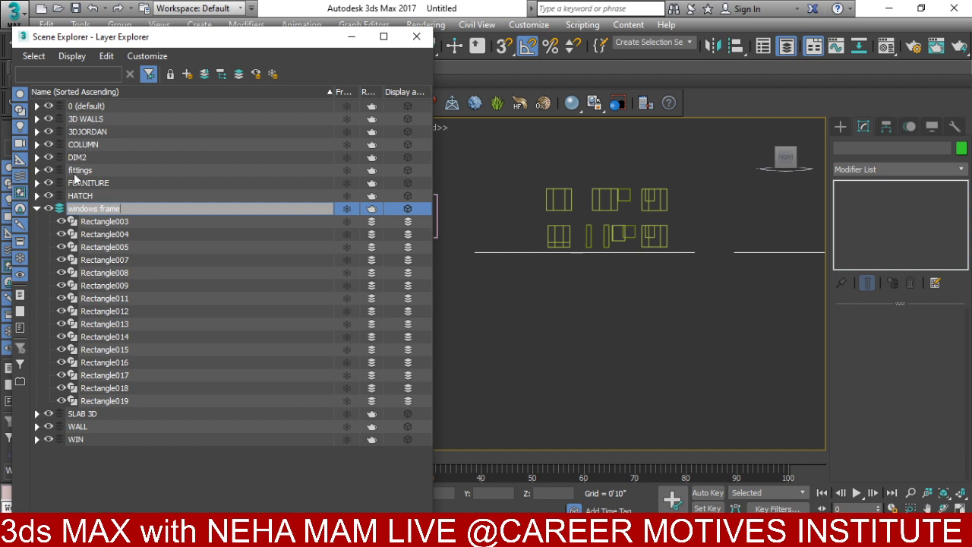
pyautogui.press('Return')
pyautogui.click(44, 208)
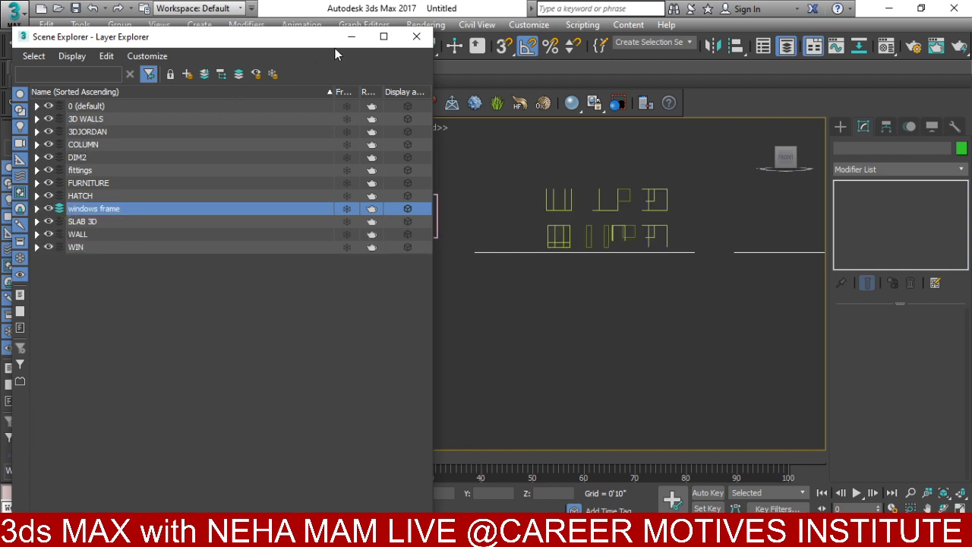
pyautogui.click(416, 37)
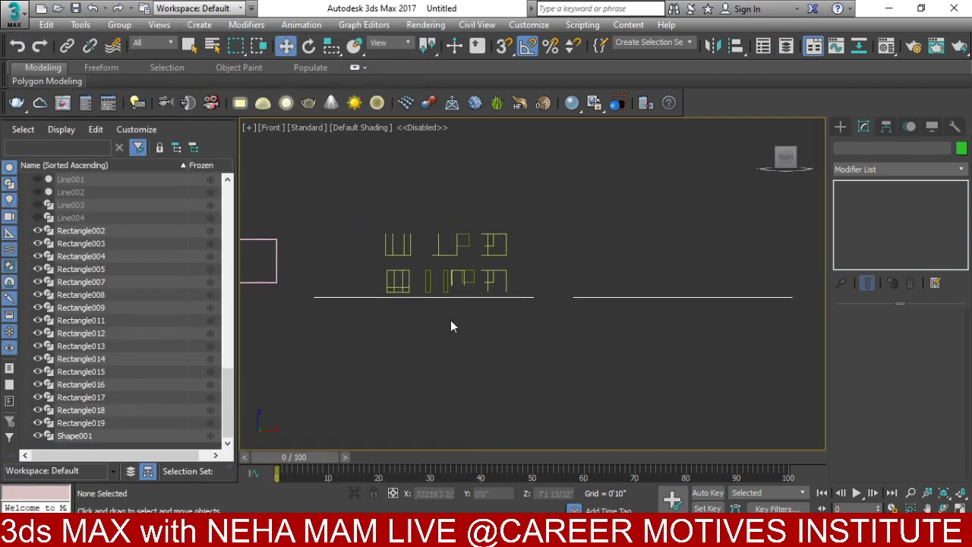
pyautogui.keyDown('alt'); pyautogui.moveTo(458, 323); pyautogui.dragTo(477, 351, button='middle'); pyautogui.keyUp('alt')
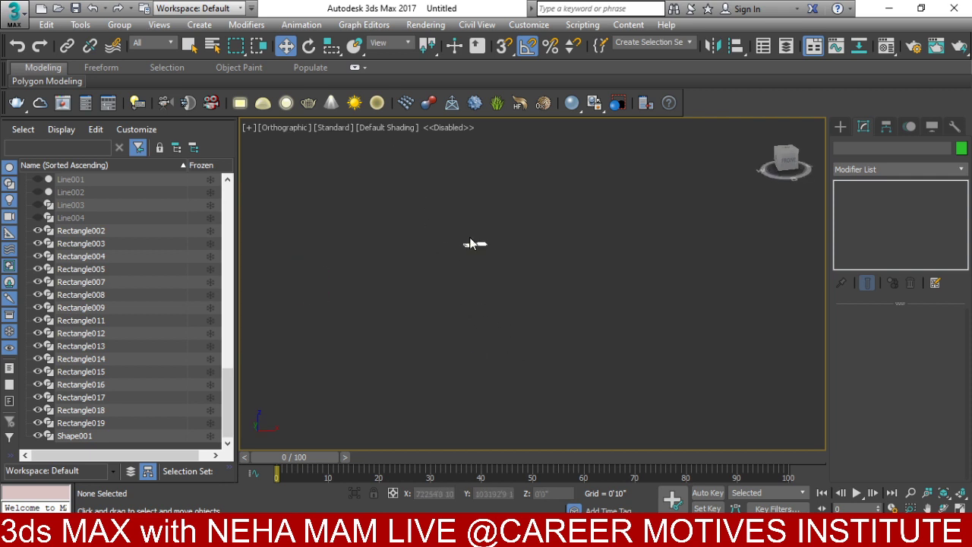
pyautogui.scroll(10, 471, 243)
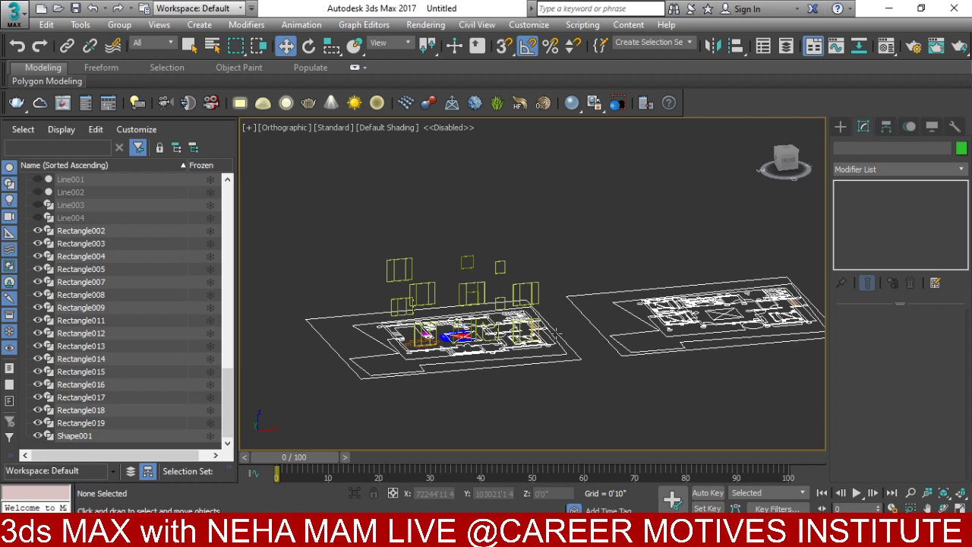
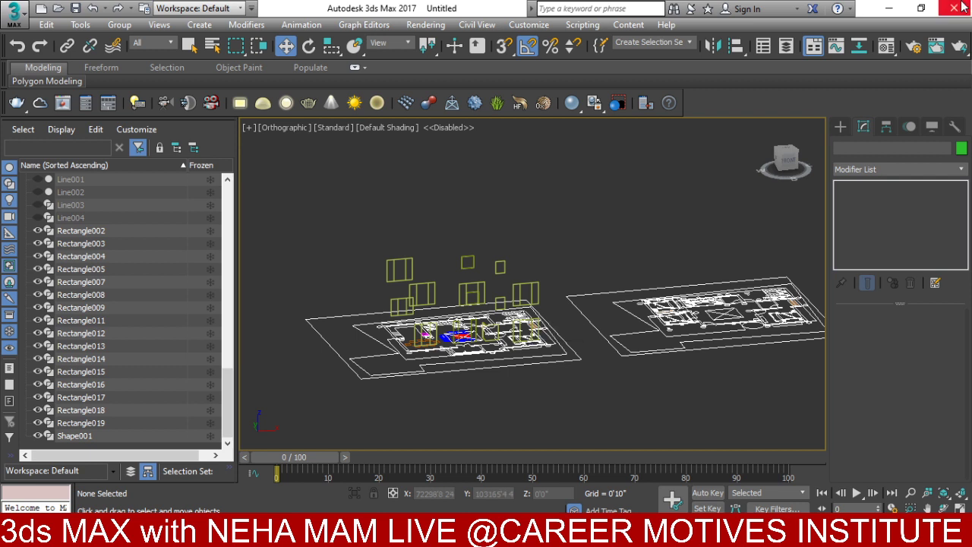
# - Unhide all objects, centre the two-storey house, and bring up the Layer Explorer
pyautogui.scroll(2, 471, 204)
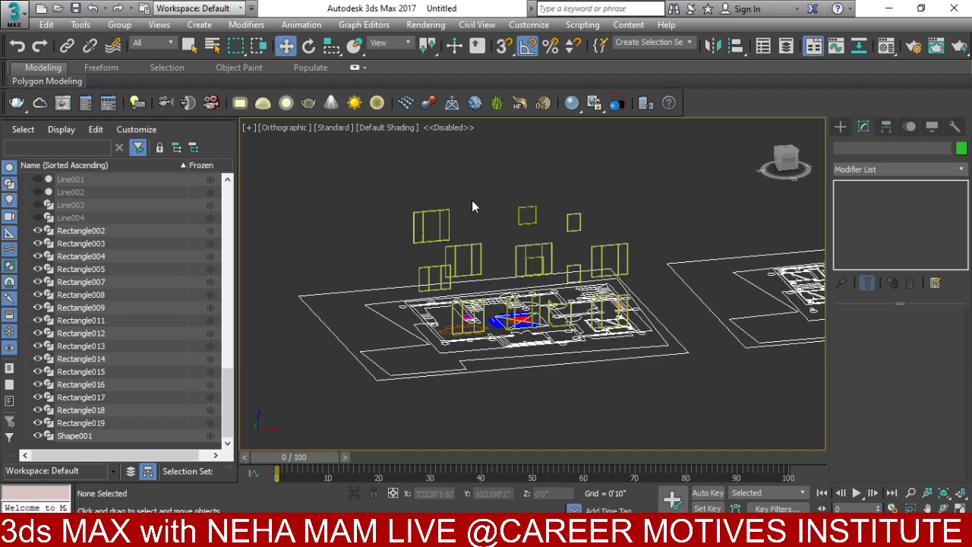
pyautogui.rightClick(472, 205)
pyautogui.click(503, 158)
pyautogui.scroll(3, 515, 218)
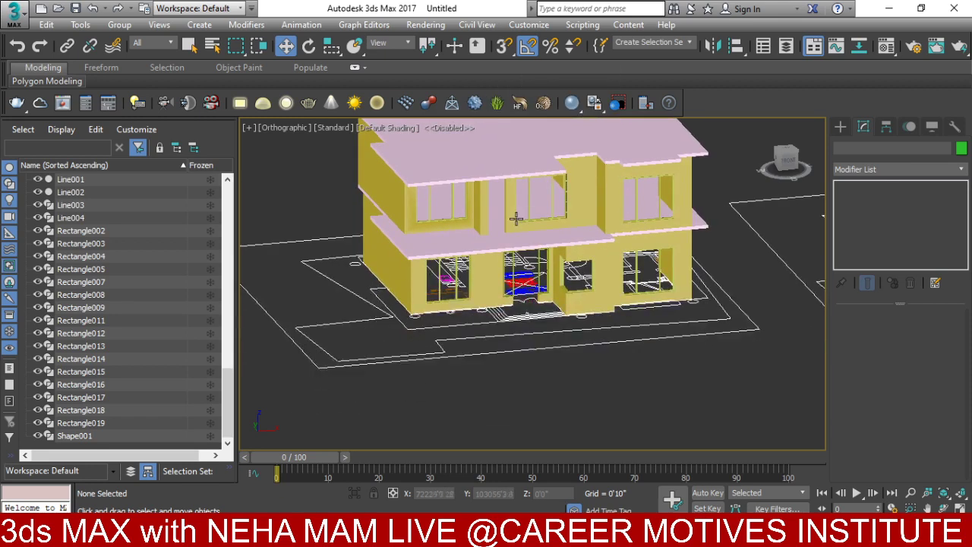
pyautogui.moveTo(516, 219); pyautogui.dragTo(496, 259, button='middle')
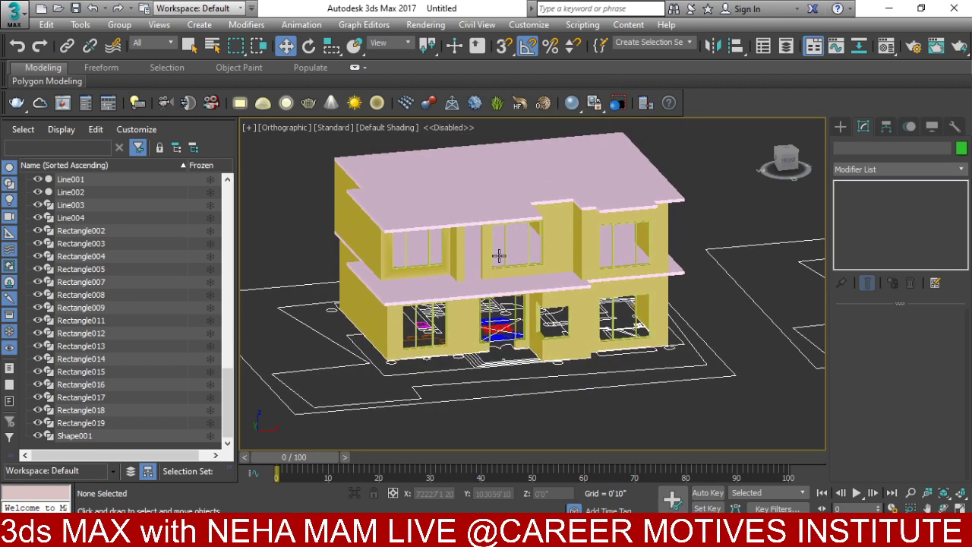
pyautogui.click(785, 47)
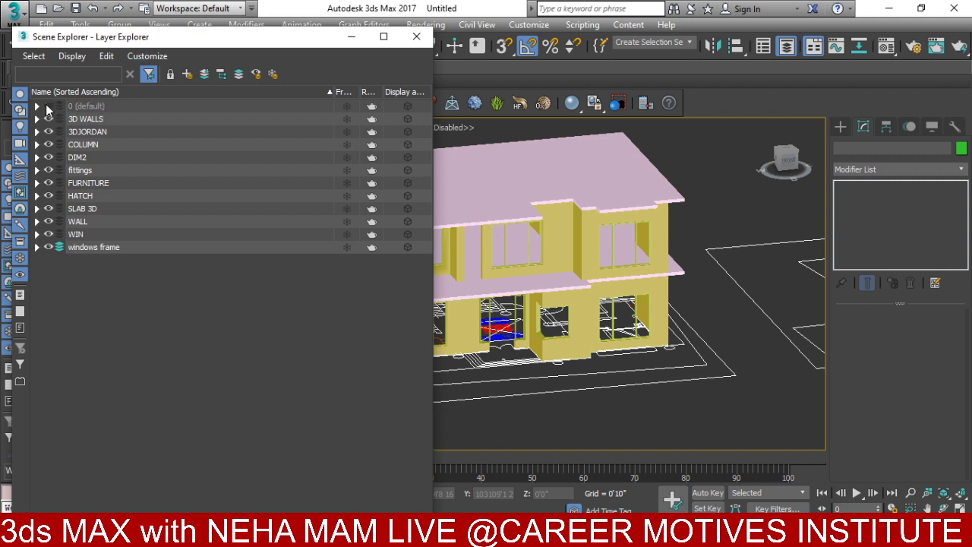
# - Hide the 3D WALLS, 3DJORDAN, COLUMN, FURNITURE, SLAB 3D, WALL and WIN layers
pyautogui.click(47, 118)
pyautogui.click(48, 132)
pyautogui.click(48, 145)
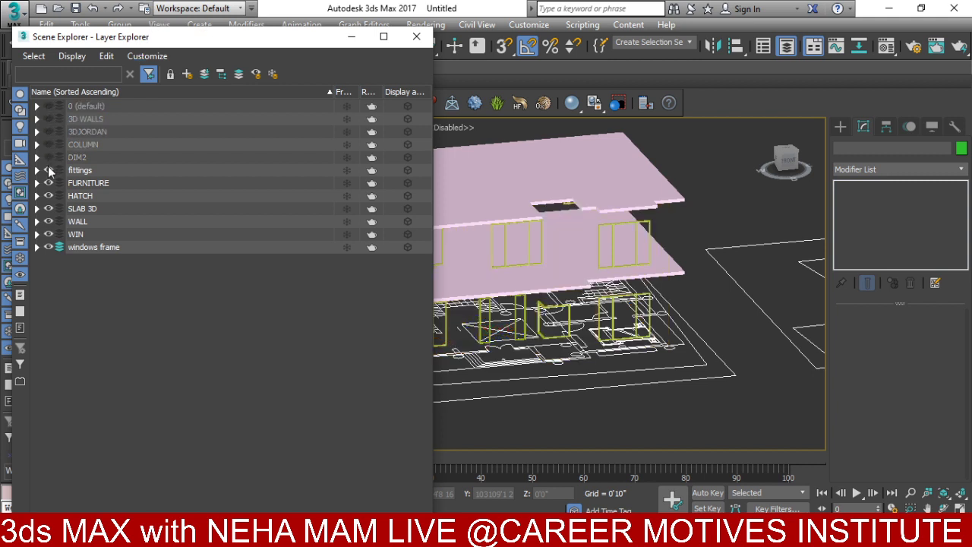
pyautogui.click(48, 183)
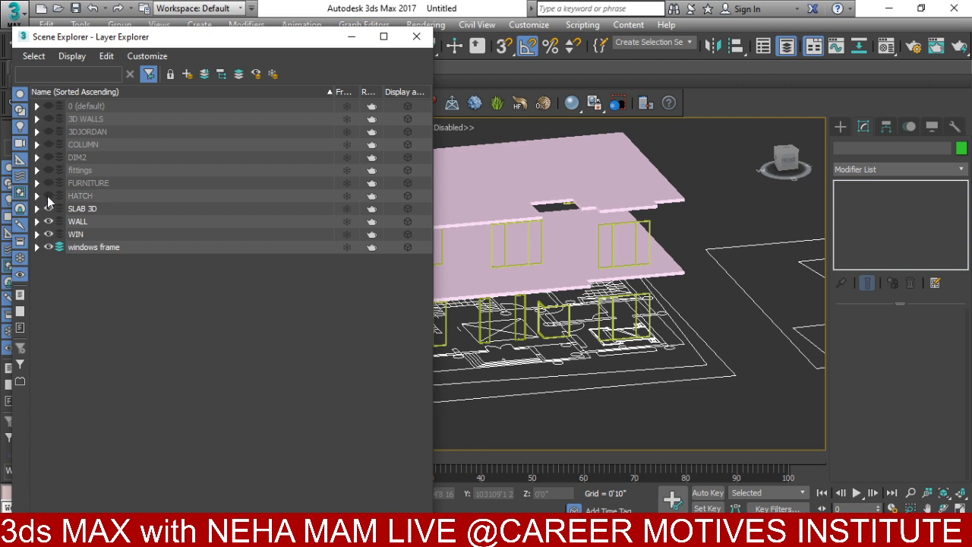
pyautogui.click(48, 209)
pyautogui.click(48, 221)
pyautogui.click(48, 234)
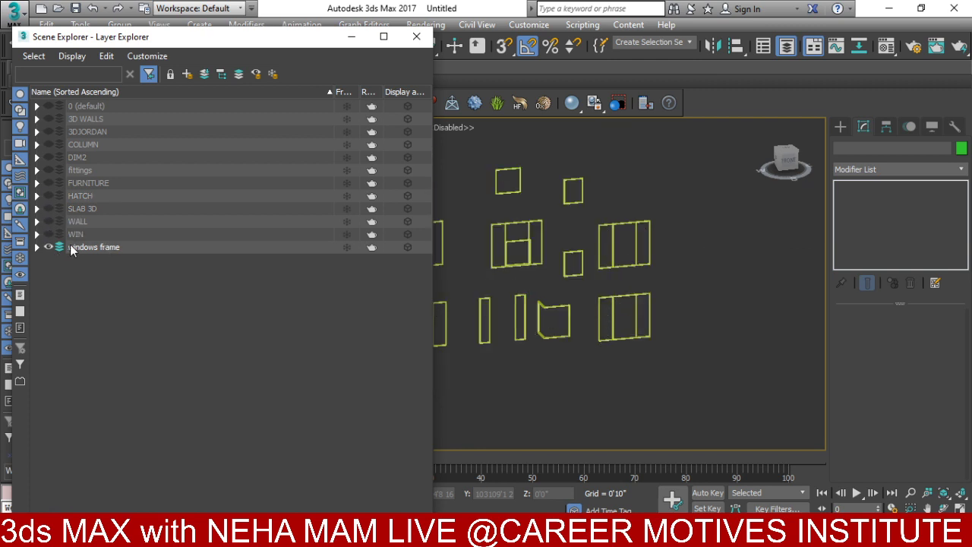
# - Create a new layer named 'window glass' and close the Layer Explorer
pyautogui.click(190, 74)
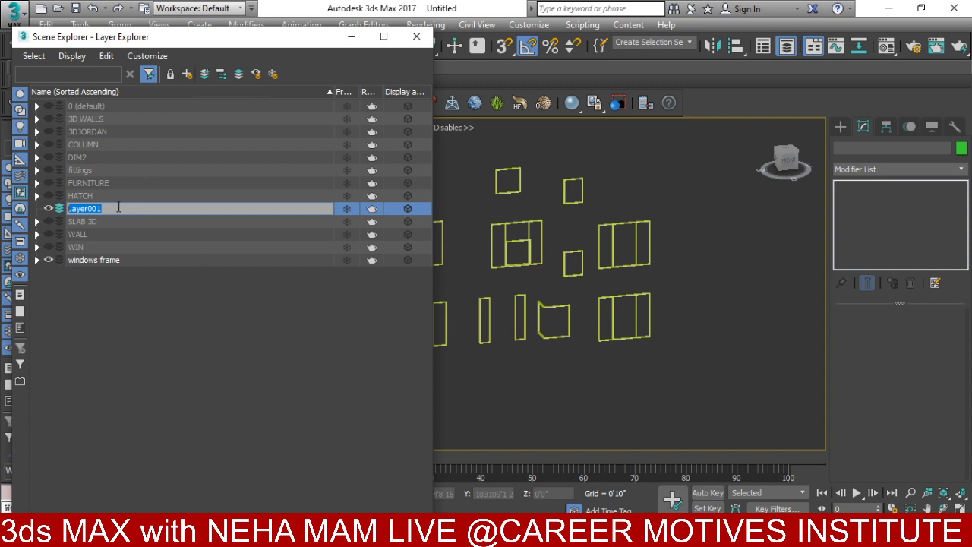
pyautogui.write('glass')
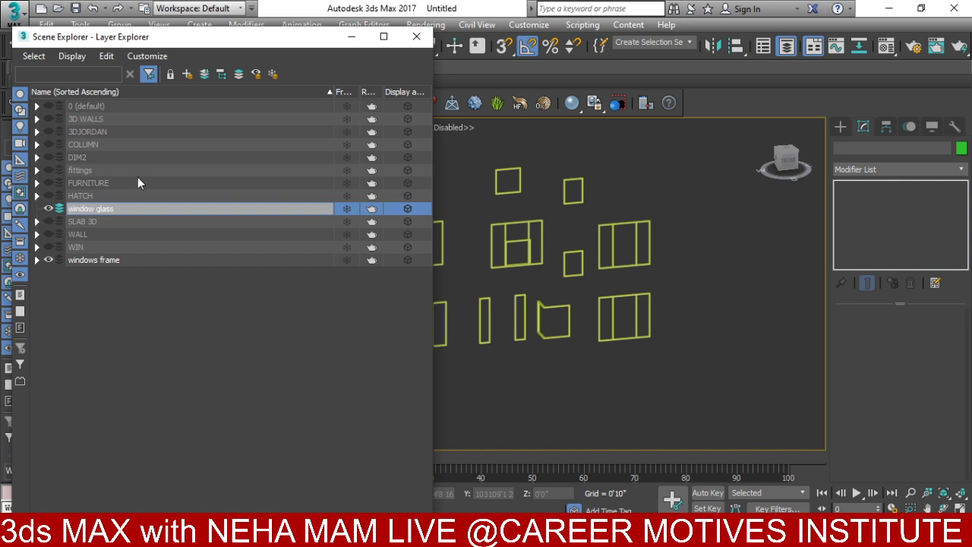
pyautogui.click(416, 36)
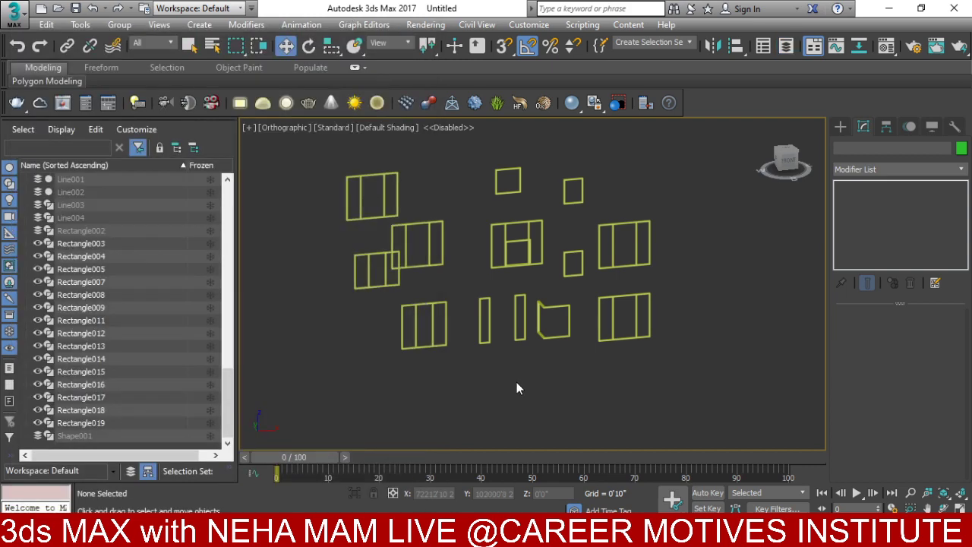
# - In Front view with snaps on, draw a Plane covering the top-left window frame
pyautogui.press('f')
pyautogui.press('z')
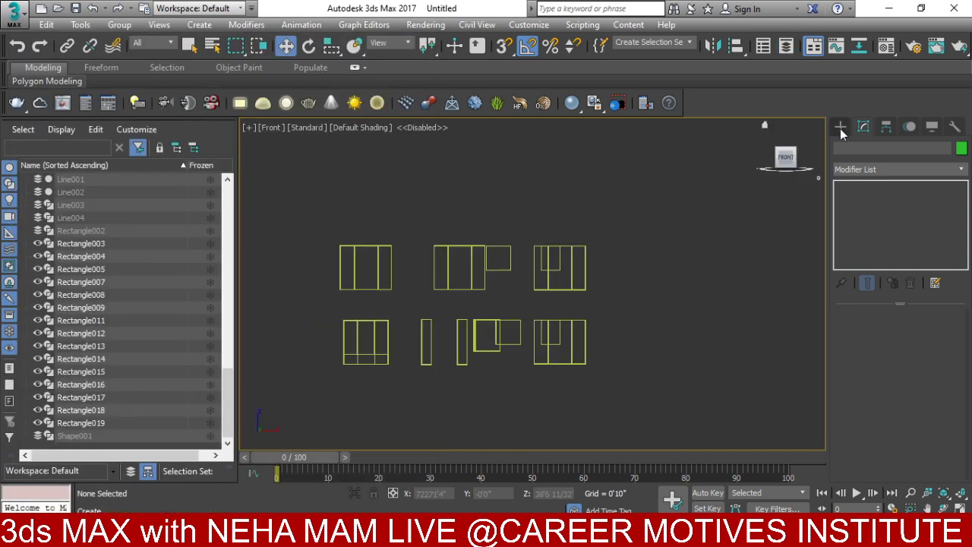
pyautogui.click(839, 127)
pyautogui.click(840, 148)
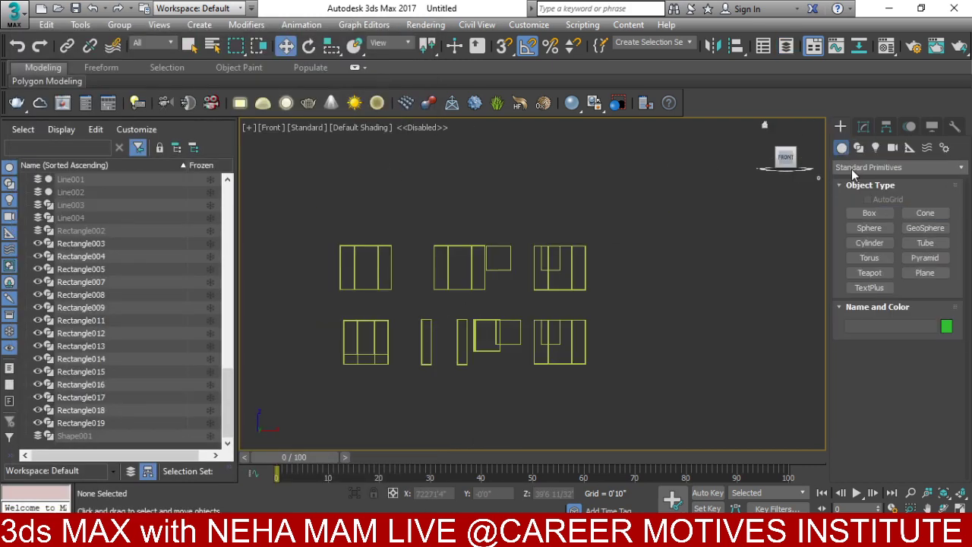
pyautogui.click(915, 275)
pyautogui.scroll(2, 453, 199)
pyautogui.click(503, 46)
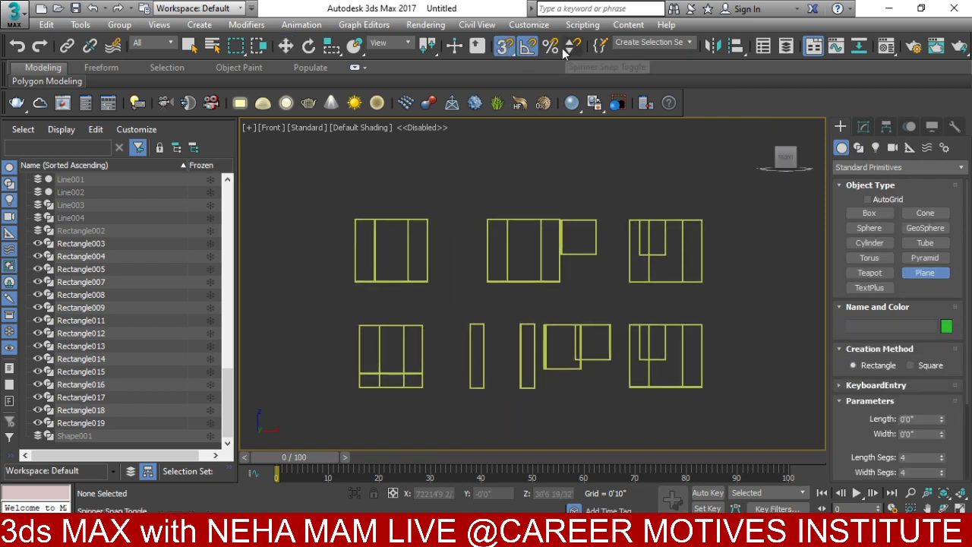
pyautogui.moveTo(357, 221); pyautogui.dragTo(422, 276)
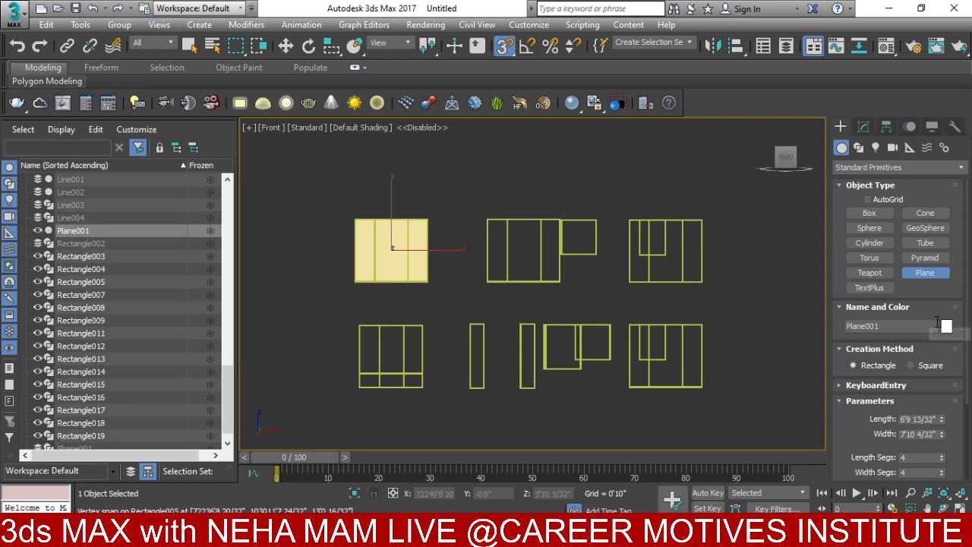
# - Colour the plane teal and confirm in Layer Explorer it sits on the window glass layer
pyautogui.click(946, 326)
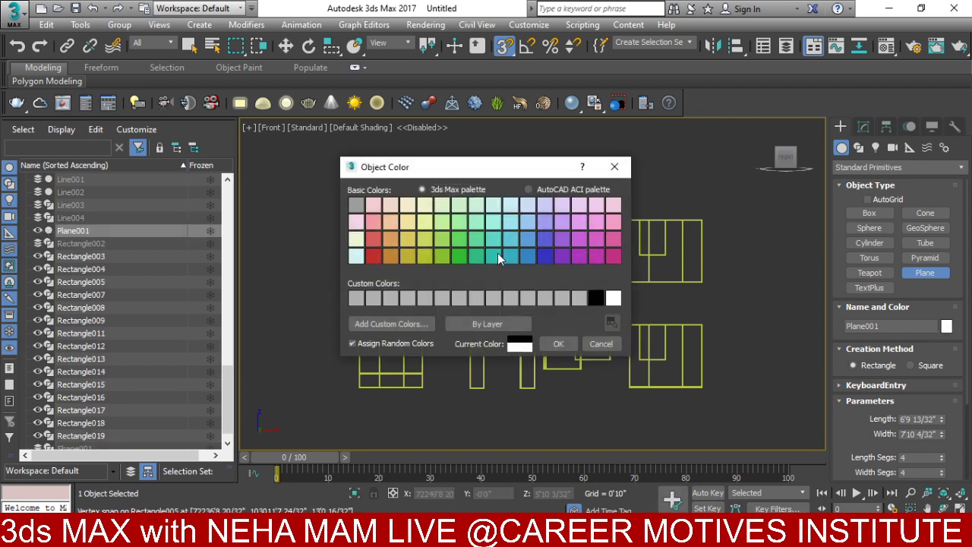
pyautogui.click(496, 255)
pyautogui.click(559, 343)
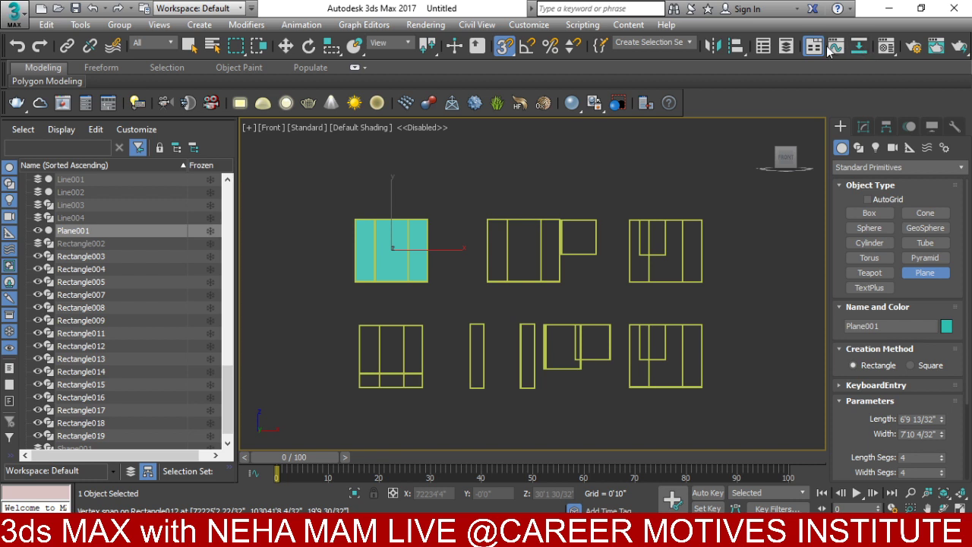
pyautogui.click(785, 46)
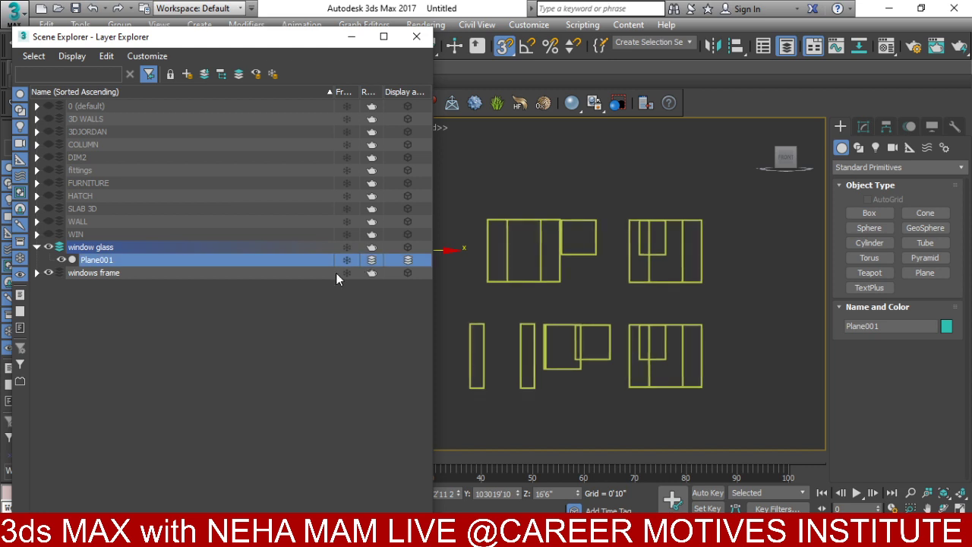
pyautogui.moveTo(433, 187); pyautogui.dragTo(578, 194)
pyautogui.click(562, 37)
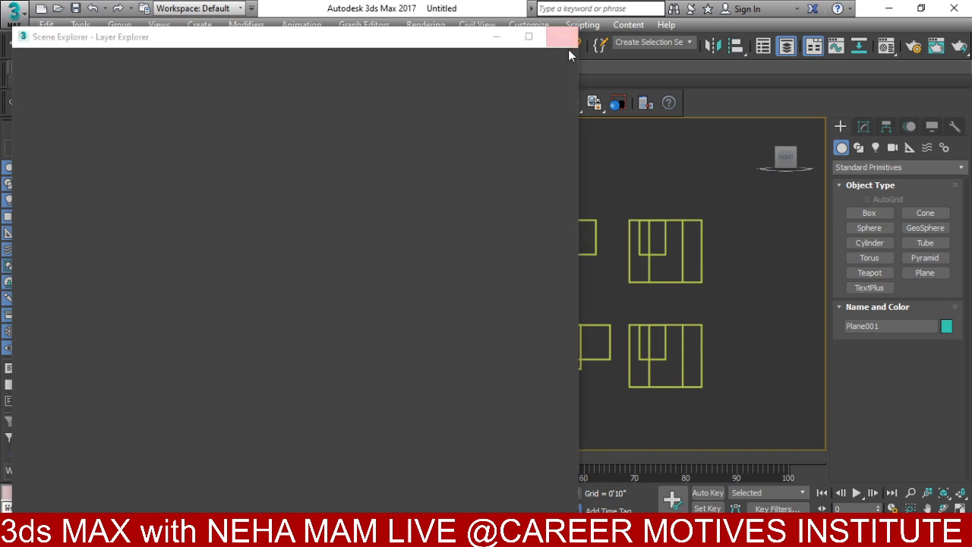
# - Draw planes over the top-middle, top-right, bottom-left and two narrow window frames
pyautogui.click(925, 272)
pyautogui.moveTo(526, 148); pyautogui.dragTo(670, 271)
pyautogui.moveTo(674, 148); pyautogui.dragTo(743, 218)
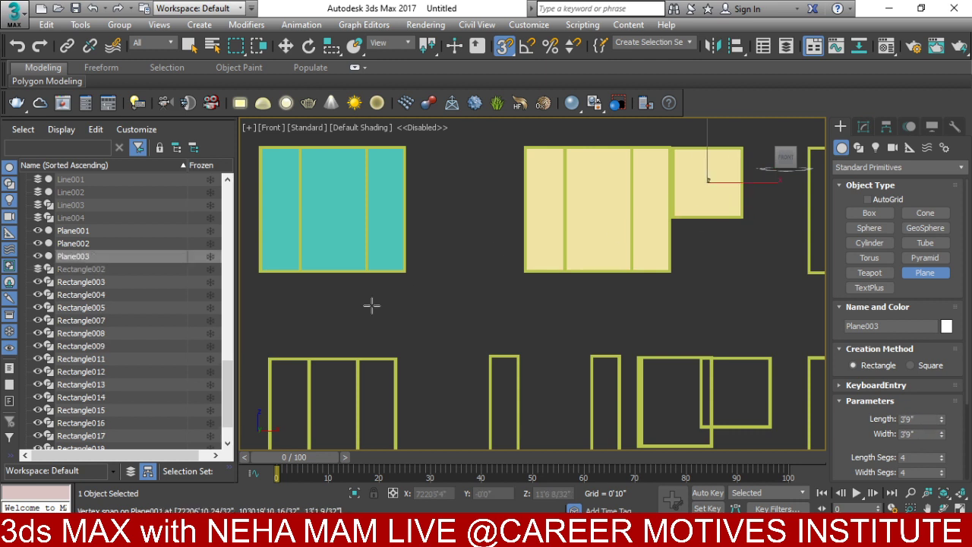
pyautogui.moveTo(372, 305); pyautogui.dragTo(314, 245, button='middle')
pyautogui.moveTo(278, 271); pyautogui.dragTo(396, 379)
pyautogui.moveTo(489, 253); pyautogui.dragTo(519, 380)
pyautogui.moveTo(591, 252); pyautogui.dragTo(617, 380)
# - Add planes over the next two window frames and the right frame in wireframe view
pyautogui.moveTo(653, 305); pyautogui.dragTo(597, 299, button='middle')
pyautogui.moveTo(583, 250); pyautogui.dragTo(653, 337)
pyautogui.moveTo(714, 251)
pyautogui.mouseDown()
pyautogui.moveTo(671, 304)
pyautogui.moveTo(643, 317)
pyautogui.mouseUp()
pyautogui.press('F3')
pyautogui.moveTo(643, 316)
pyautogui.mouseDown(button='middle')
pyautogui.moveTo(570, 318)
pyautogui.moveTo(483, 262)
pyautogui.mouseUp(button='middle')
pyautogui.moveTo(508, 248); pyautogui.dragTo(642, 363)
# - Cover the upper right frame, the large overlapping frame and the inner window rectangle with planes
pyautogui.moveTo(606, 258); pyautogui.dragTo(602, 385, button='middle')
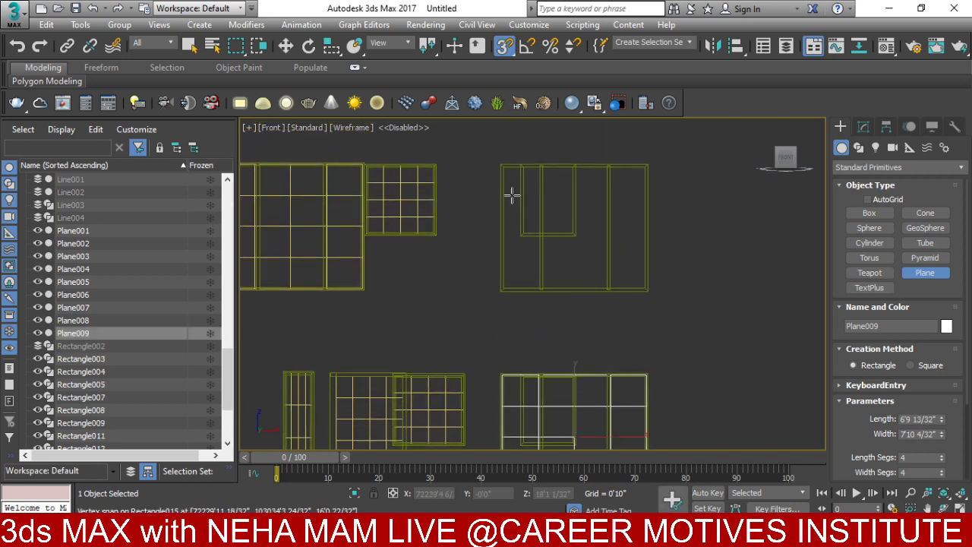
pyautogui.moveTo(509, 181); pyautogui.dragTo(645, 284)
pyautogui.scroll(3, 540, 167)
pyautogui.moveTo(506, 165); pyautogui.dragTo(607, 302)
pyautogui.moveTo(607, 301); pyautogui.dragTo(478, 153, button='middle')
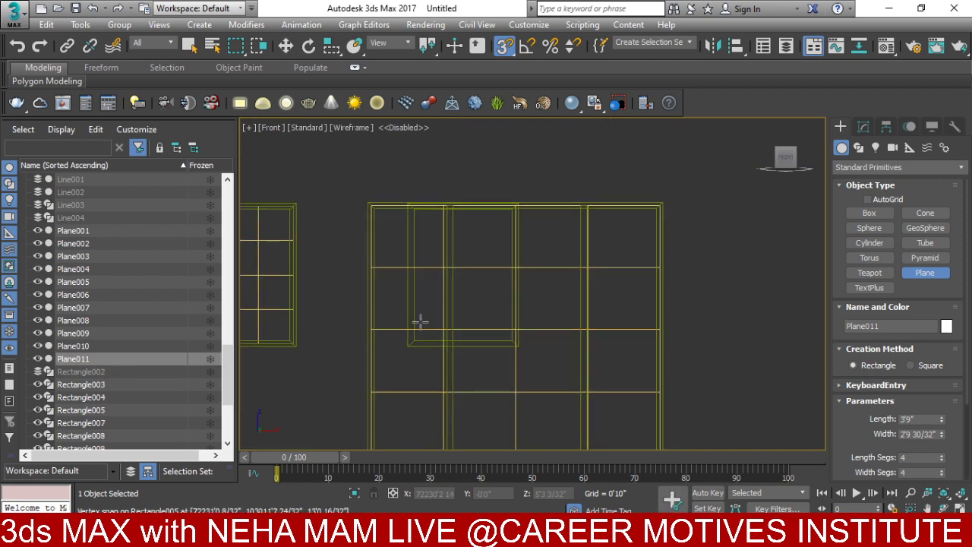
pyautogui.moveTo(411, 344); pyautogui.dragTo(515, 206)
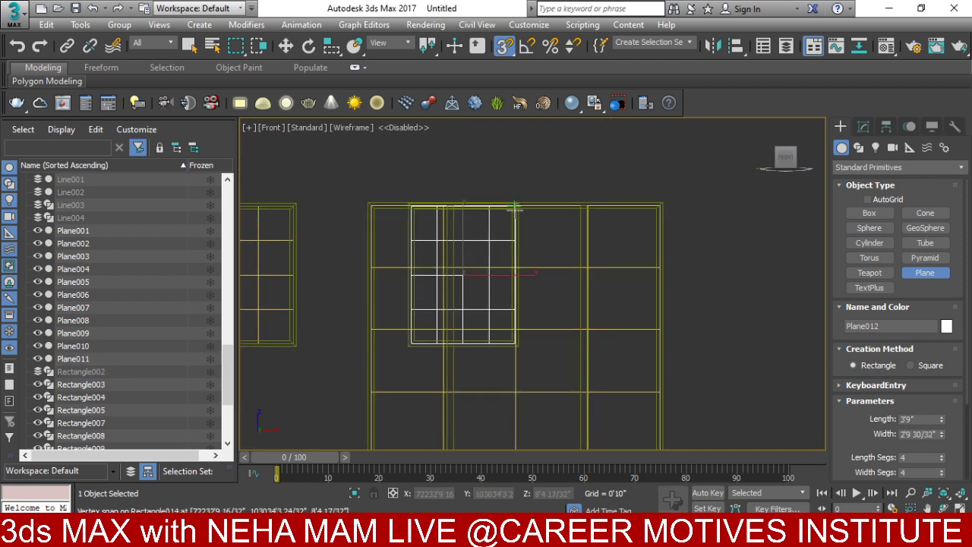
pyautogui.scroll(-2, 502, 228)
pyautogui.scroll(-2, 537, 215)
pyautogui.scroll(-4, 557, 269)
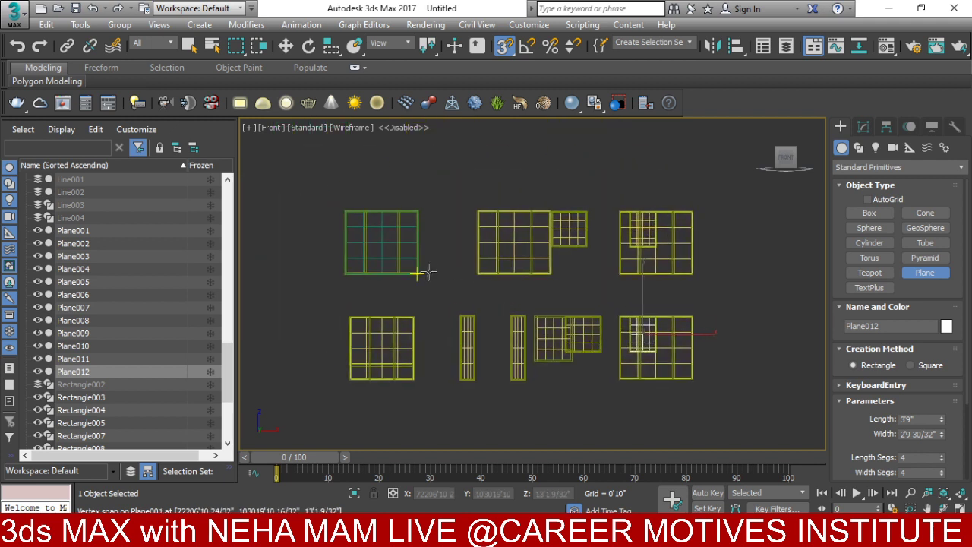
# - In Left view, draw a plane over the side window frame, redoing it after a misplacement
pyautogui.press('l')
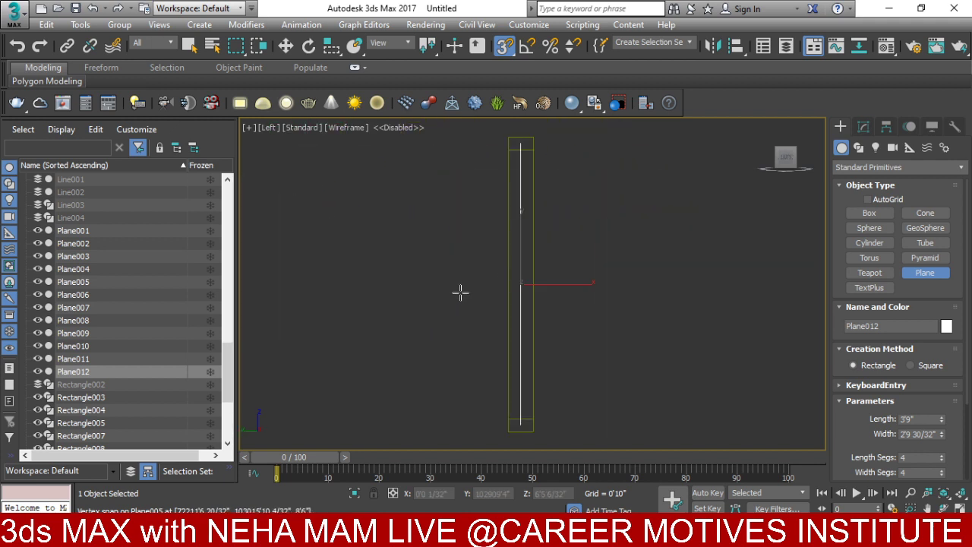
pyautogui.scroll(-4, 486, 277)
pyautogui.scroll(2, 544, 269)
pyautogui.moveTo(562, 277); pyautogui.dragTo(537, 269, button='middle')
pyautogui.moveTo(571, 239); pyautogui.dragTo(631, 323)
pyautogui.scroll(4, 631, 324)
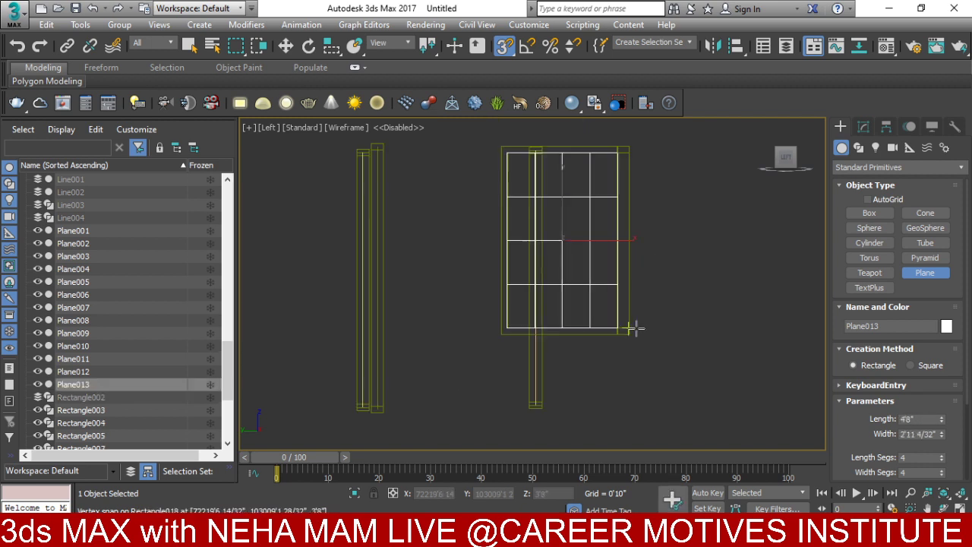
pyautogui.hotkey('ctrl', 'z')
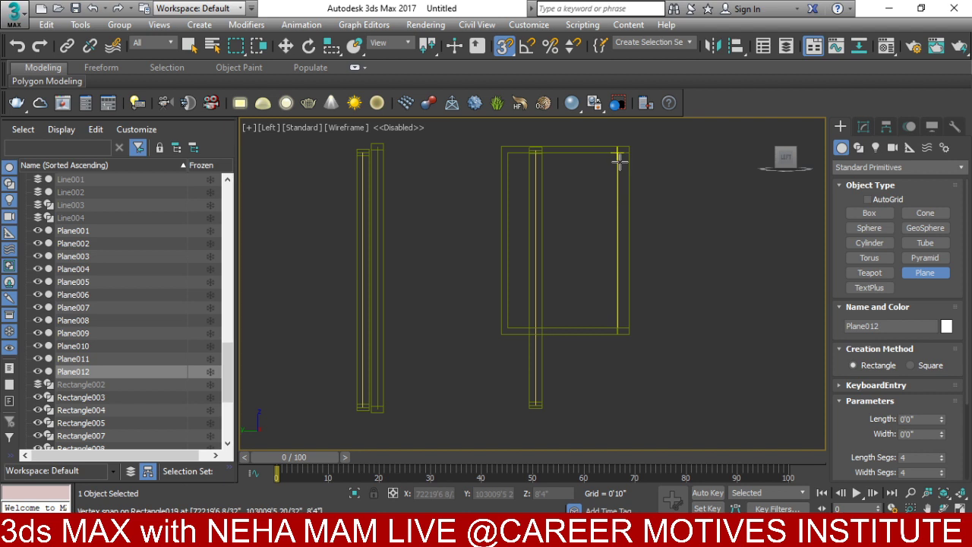
pyautogui.moveTo(618, 154); pyautogui.dragTo(506, 330)
# - Orbit to a 3D view to check the window planes and end plane creation
pyautogui.scroll(-3, 462, 297)
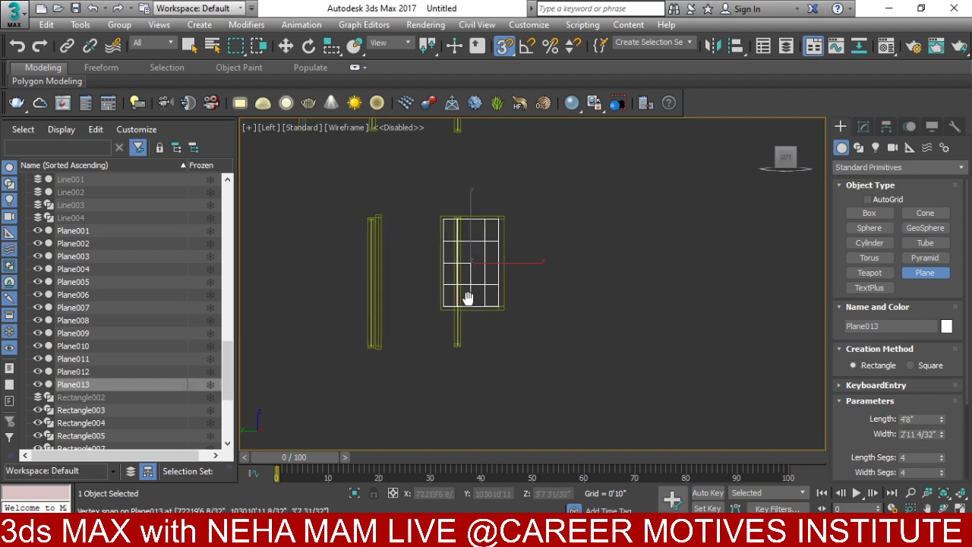
pyautogui.keyDown('alt'); pyautogui.moveTo(462, 297); pyautogui.dragTo(440, 344, button='middle'); pyautogui.keyUp('alt')
pyautogui.scroll(-3, 440, 344)
pyautogui.keyDown('alt'); pyautogui.moveTo(445, 299); pyautogui.dragTo(479, 317, button='middle'); pyautogui.keyUp('alt')
pyautogui.rightClick(479, 318)
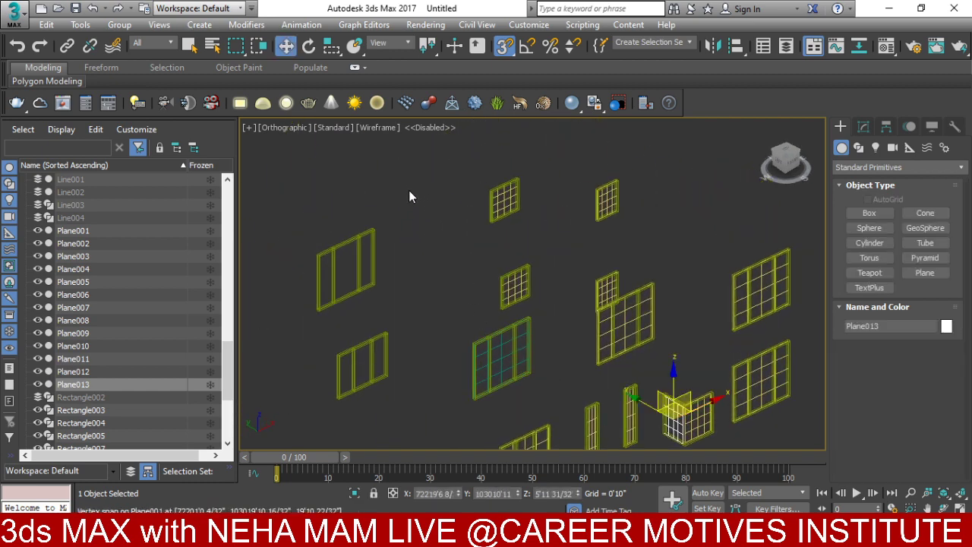
# - Isolate the two upper-left window frames with Hide Unselected and fit them in Front view
pyautogui.click(334, 324)
pyautogui.scroll(-3, 342, 321)
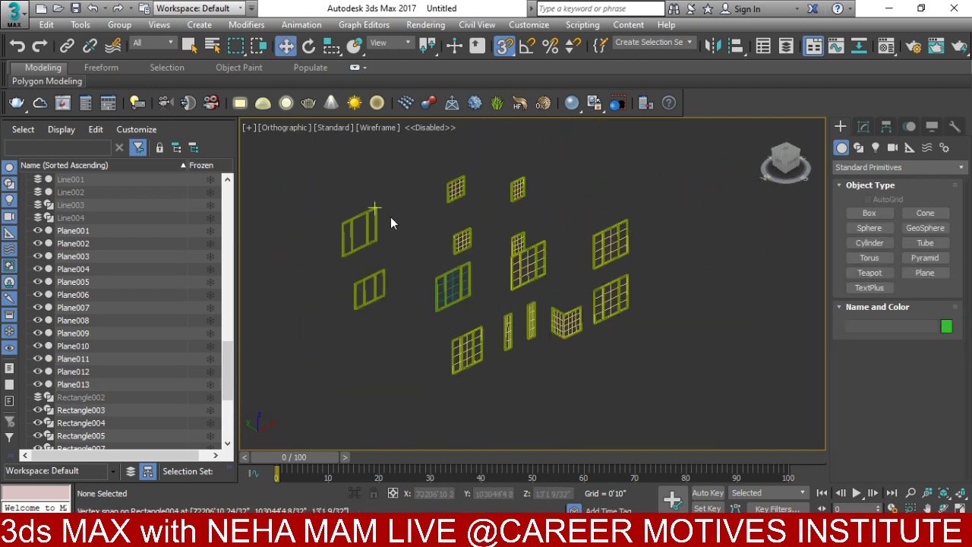
pyautogui.moveTo(343, 327); pyautogui.dragTo(343, 325)
pyautogui.rightClick(414, 302)
pyautogui.click(486, 243)
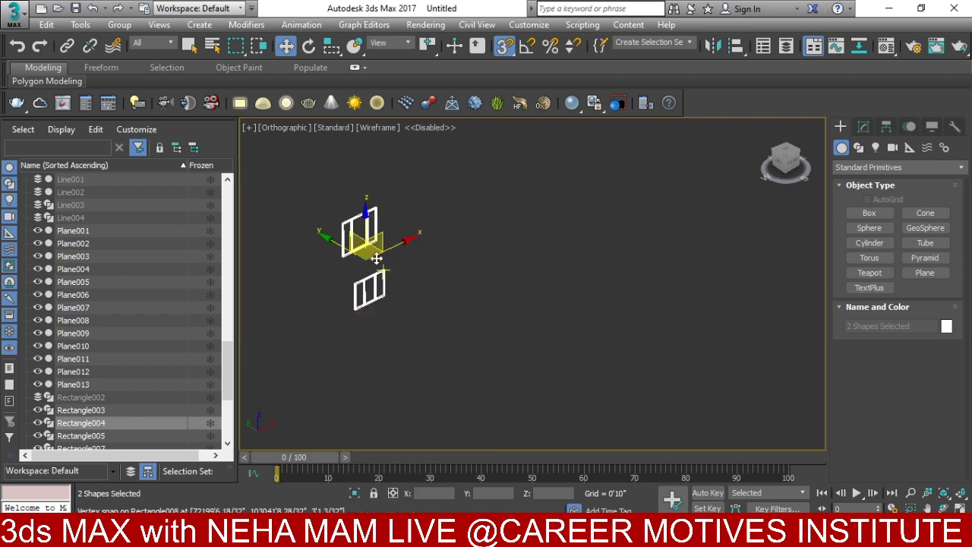
pyautogui.moveTo(492, 338); pyautogui.dragTo(493, 387, button='middle')
pyautogui.press('f')
pyautogui.press('z')
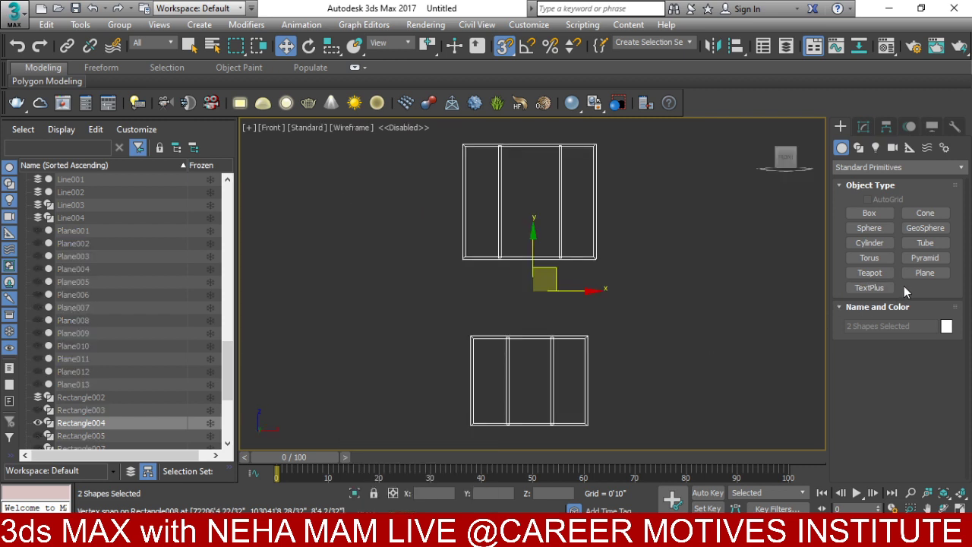
# - Draw glass planes over the upper and lower windows, then call up Unhide All
pyautogui.click(915, 275)
pyautogui.moveTo(466, 147); pyautogui.dragTo(595, 258)
pyautogui.moveTo(472, 338); pyautogui.dragTo(587, 425)
pyautogui.press('w')
pyautogui.keyDown('alt'); pyautogui.moveTo(585, 319); pyautogui.dragTo(419, 259, button='middle'); pyautogui.keyUp('alt')
pyautogui.rightClick(419, 258)
# - Unhide all objects without unhiding their layers and zoom to show every window plane
pyautogui.click(447, 199)
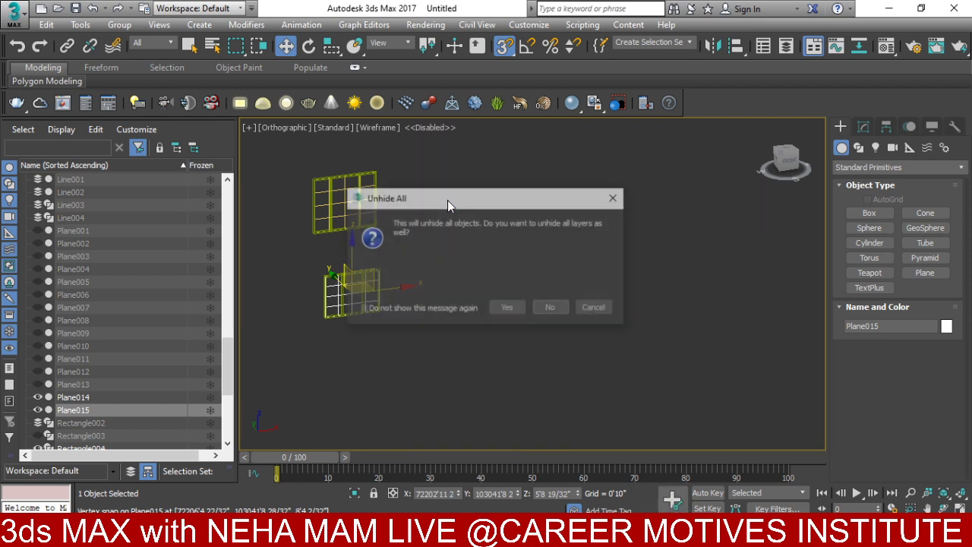
pyautogui.click(549, 308)
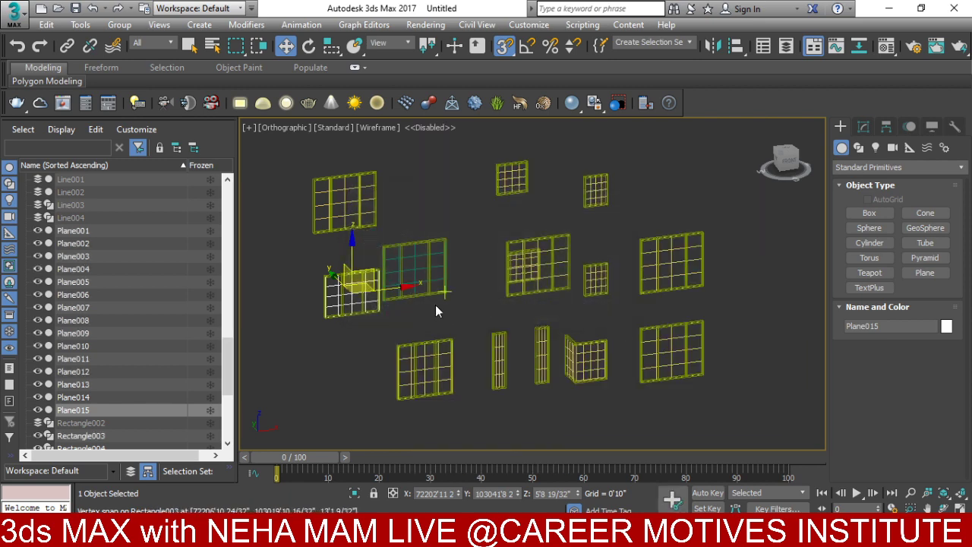
pyautogui.keyDown('alt'); pyautogui.moveTo(433, 311); pyautogui.dragTo(548, 309, button='middle'); pyautogui.keyUp('alt')
pyautogui.click(512, 255)
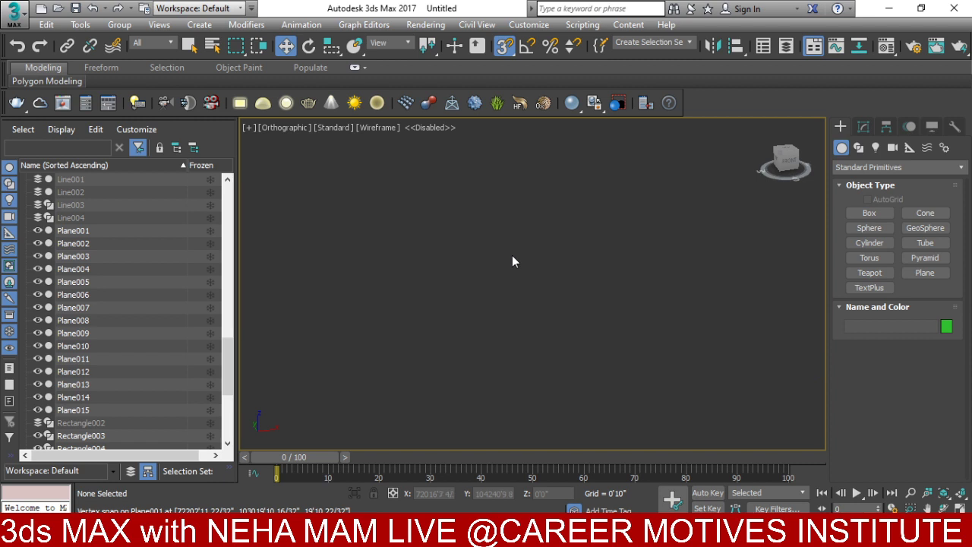
pyautogui.press('z')
pyautogui.click(345, 209)
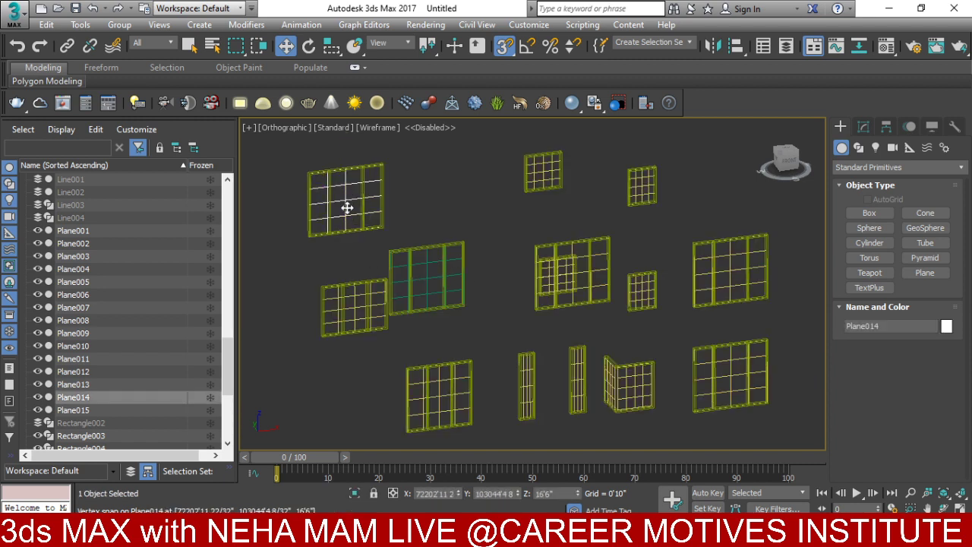
pyautogui.hotkey('ctrl', 'z')
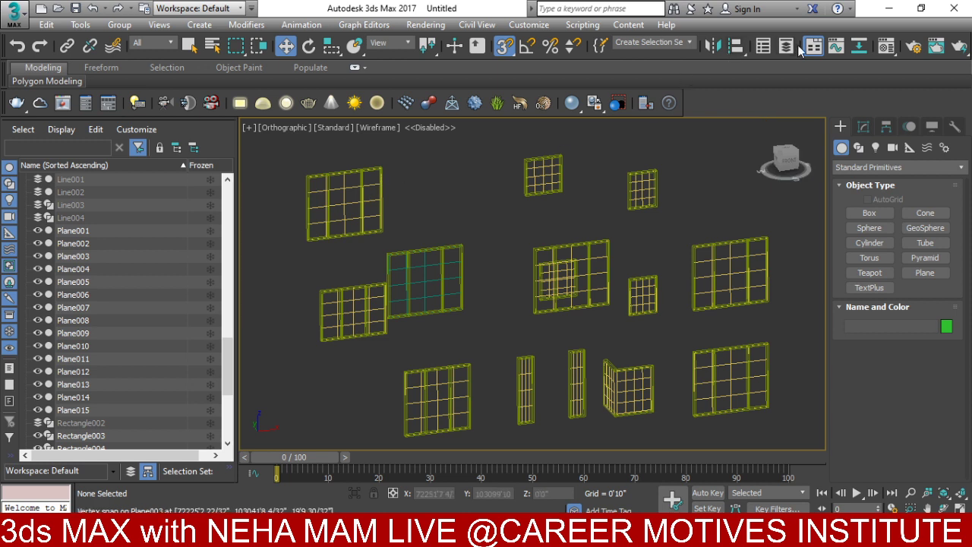
# - Hide the windows frame layer in the Layer Explorer
pyautogui.click(777, 48)
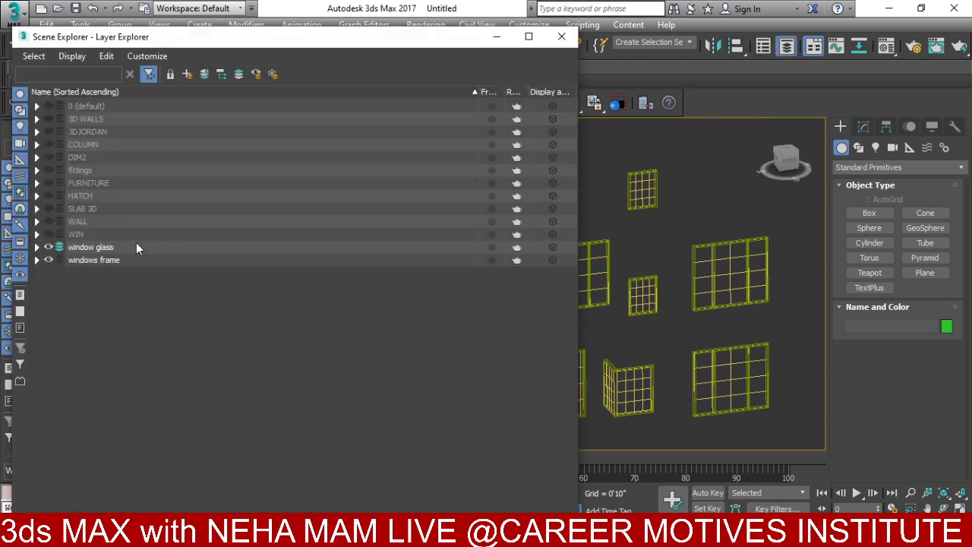
pyautogui.click(50, 259)
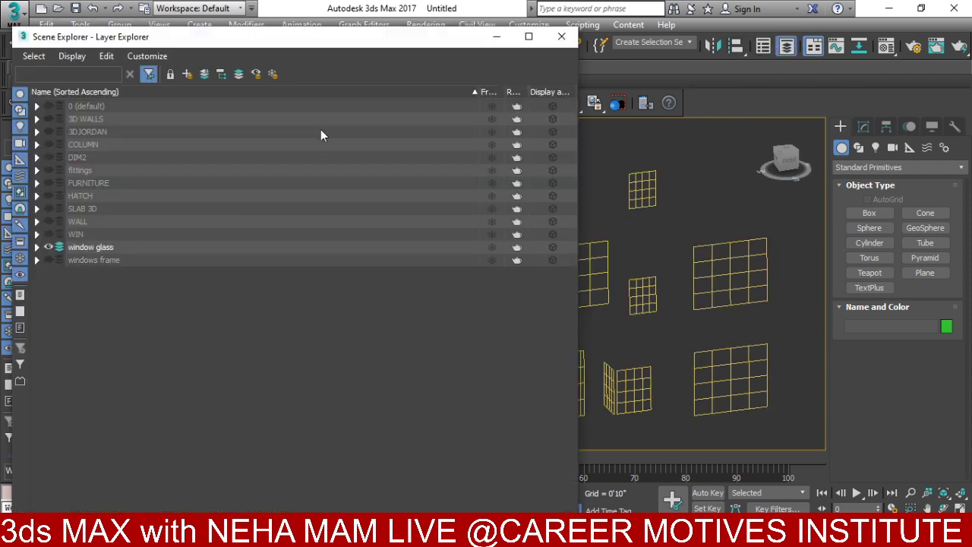
pyautogui.click(562, 37)
pyautogui.scroll(-5, 620, 184)
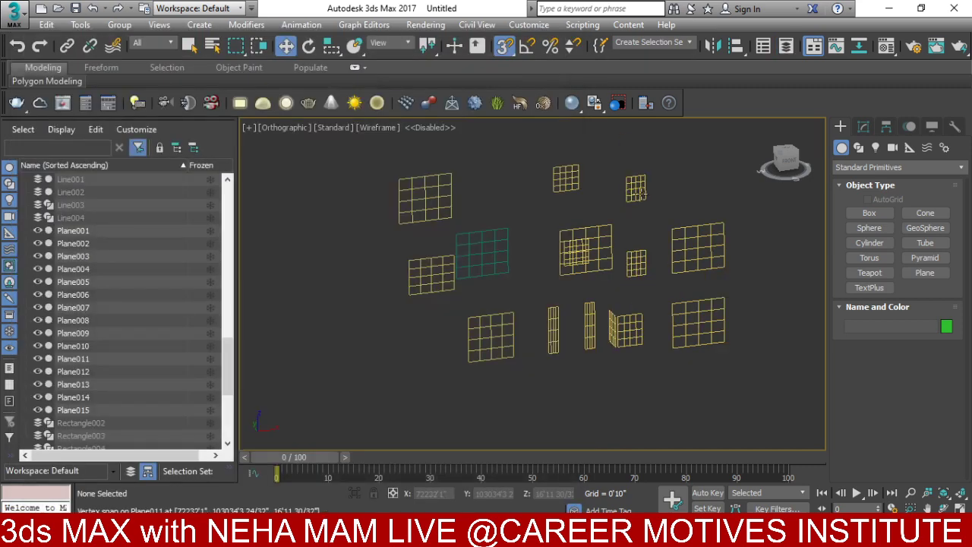
# - Select all fifteen glass planes and set their object colour to light cyan
pyautogui.moveTo(635, 214); pyautogui.dragTo(633, 216)
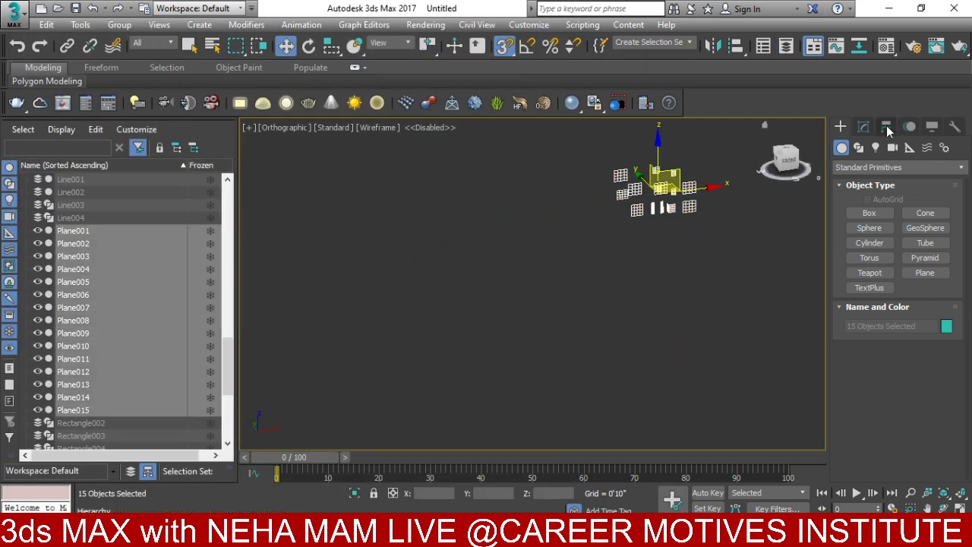
pyautogui.click(947, 327)
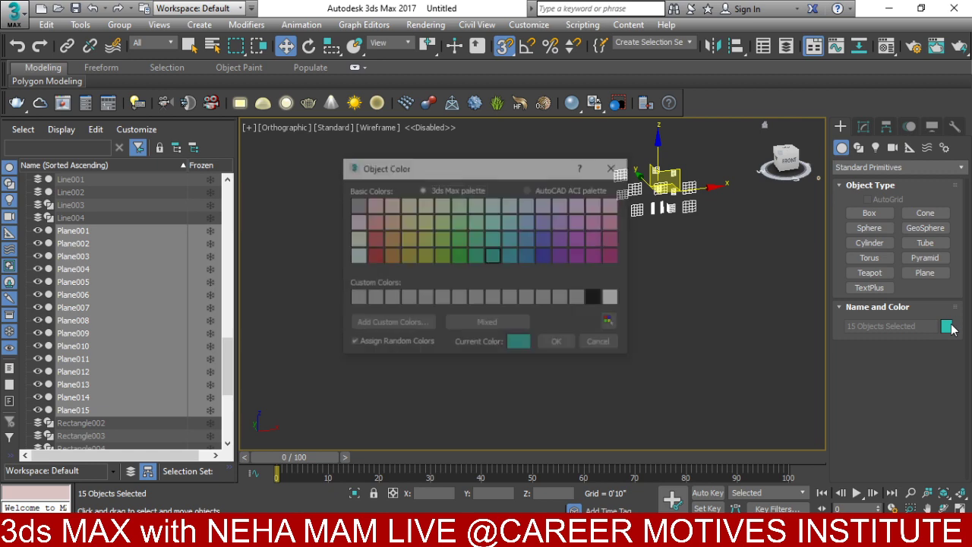
pyautogui.click(491, 221)
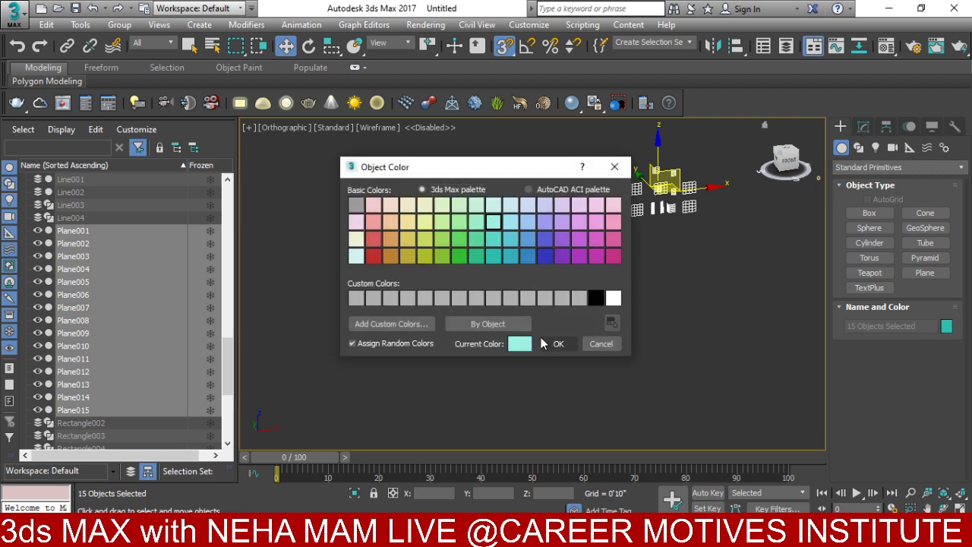
pyautogui.click(557, 344)
pyautogui.click(676, 271)
pyautogui.scroll(4, 635, 321)
# - Unhide the whole building, switch to Default Shading, and orbit to a front-left angle
pyautogui.rightClick(616, 300)
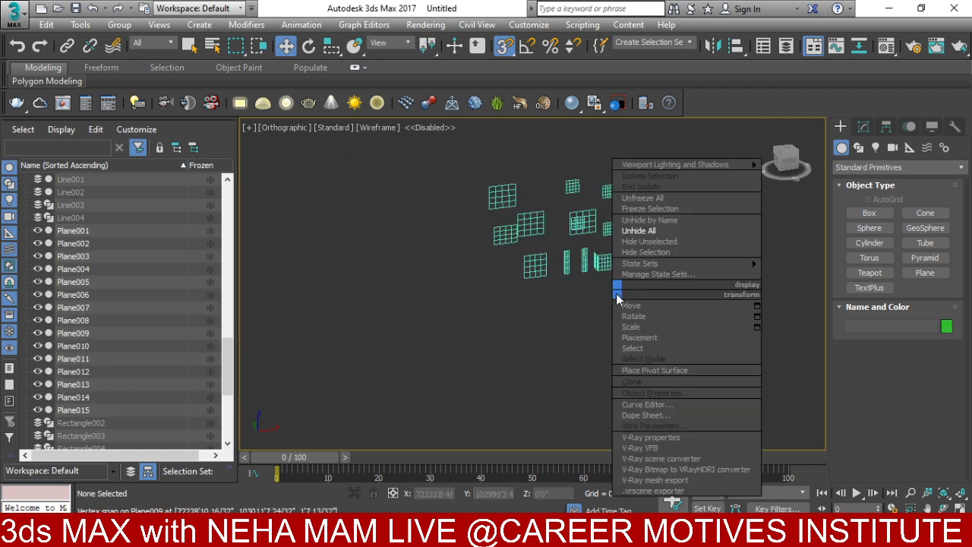
pyautogui.click(641, 231)
pyautogui.click(556, 308)
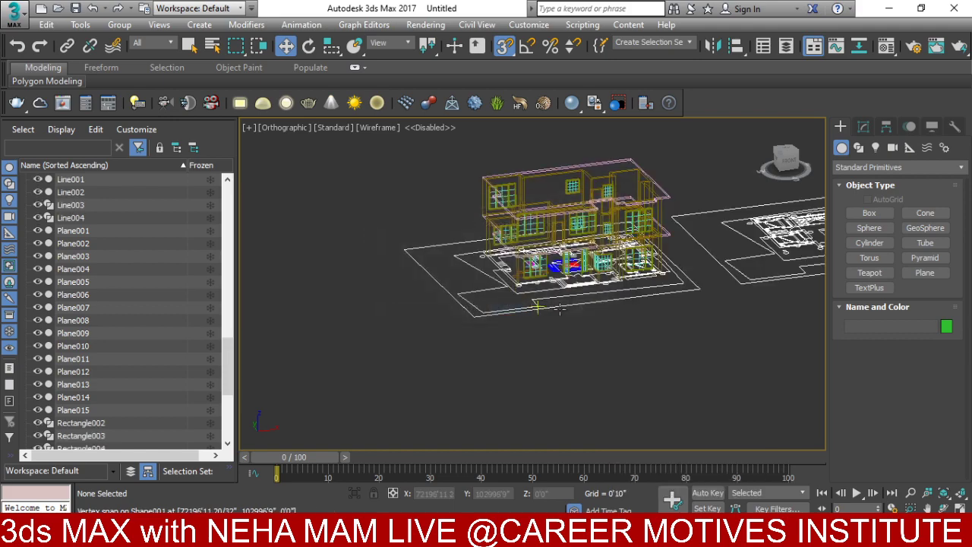
pyautogui.scroll(2, 540, 377)
pyautogui.press('F3')
pyautogui.scroll(5, 479, 342)
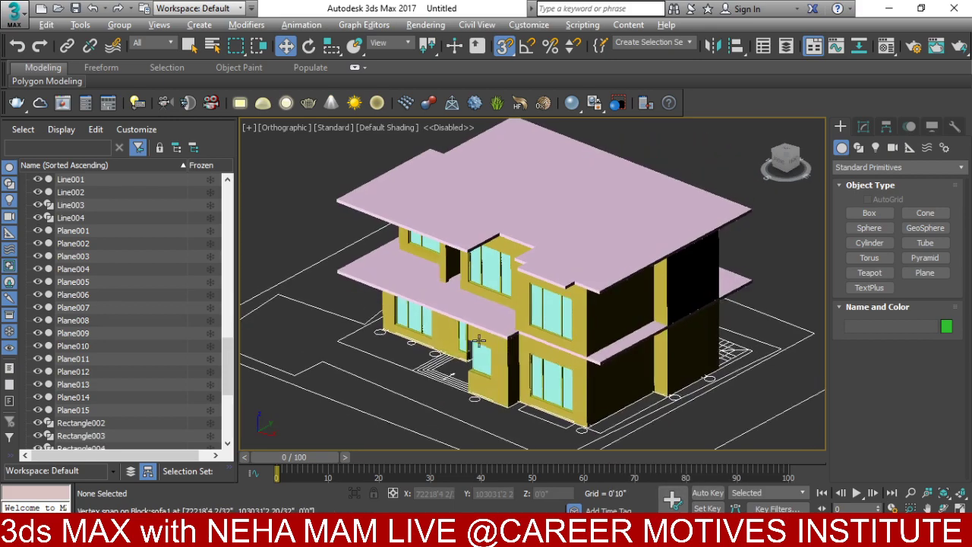
pyautogui.keyDown('alt'); pyautogui.moveTo(478, 342); pyautogui.dragTo(605, 322, button='middle'); pyautogui.keyUp('alt')
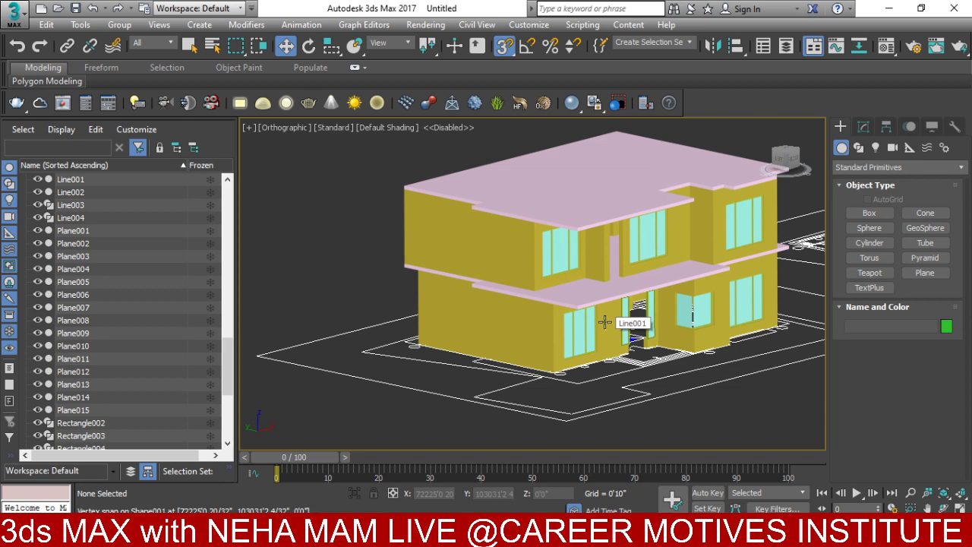
pyautogui.scroll(10, 657, 372)
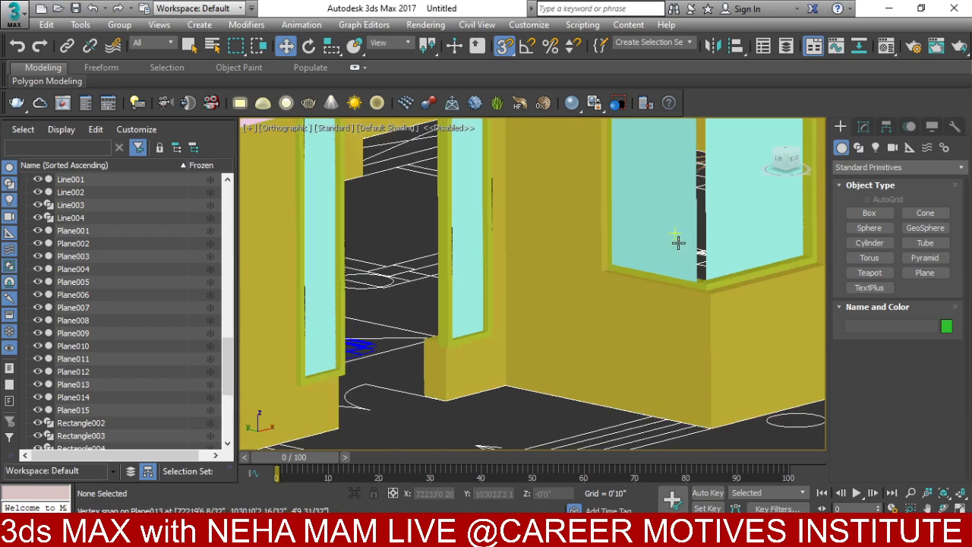
# - Select the corner window's Plane013 and increase its width to 3'6 4/32"
pyautogui.click(680, 323)
pyautogui.scroll(-5, 680, 323)
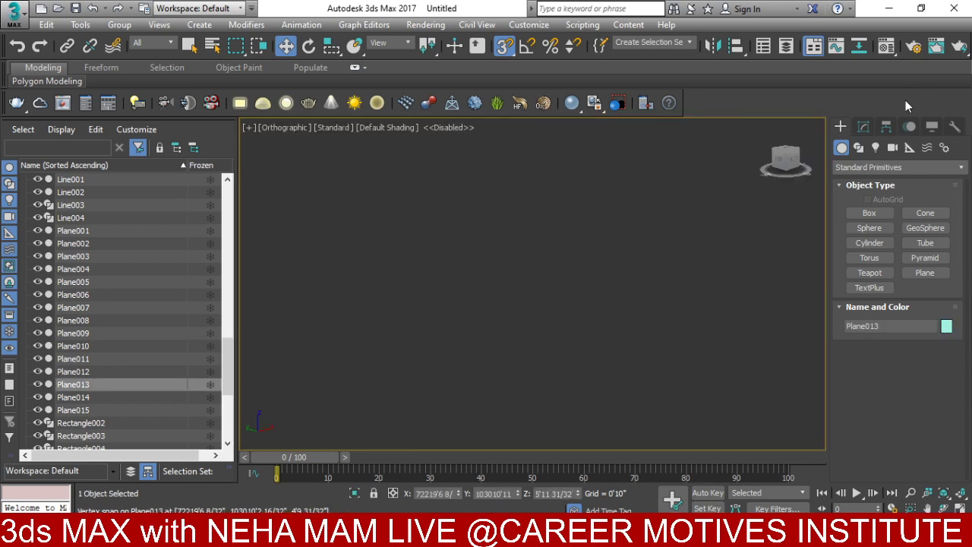
pyautogui.keyDown('alt'); pyautogui.moveTo(679, 322); pyautogui.dragTo(819, 126, button='middle'); pyautogui.keyUp('alt')
pyautogui.click(864, 126)
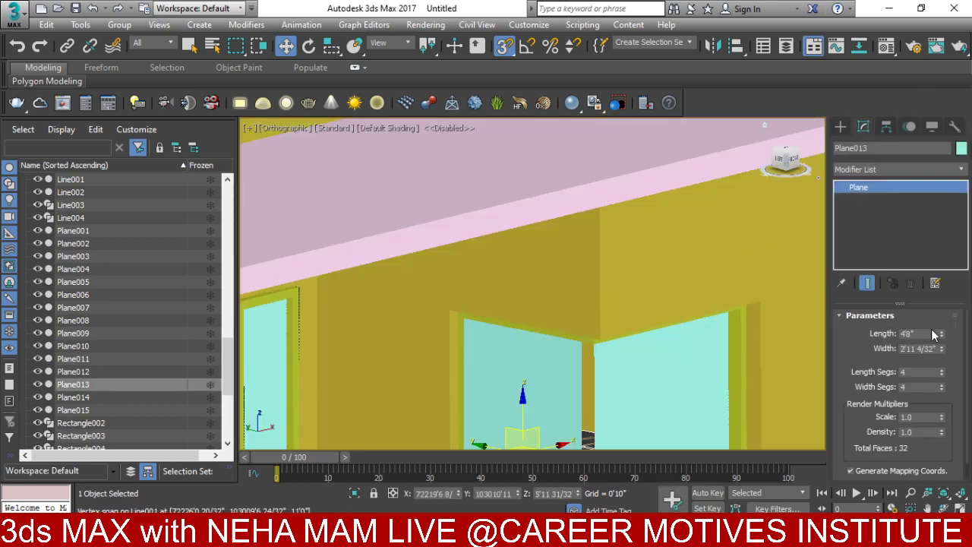
pyautogui.moveTo(945, 351); pyautogui.dragTo(936, 338)
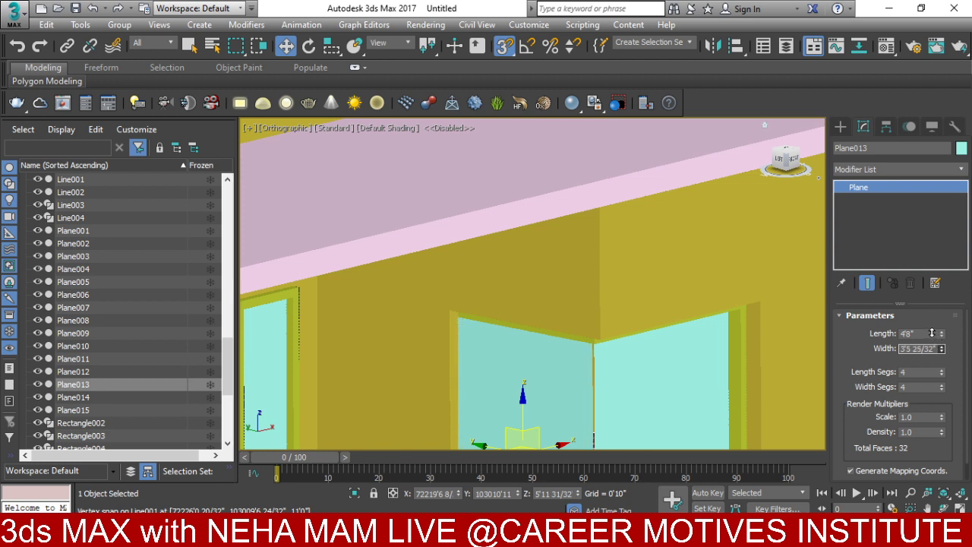
pyautogui.scroll(3, 618, 302)
# - Slide Plane013 along X toward the corner of the window
pyautogui.press('s')
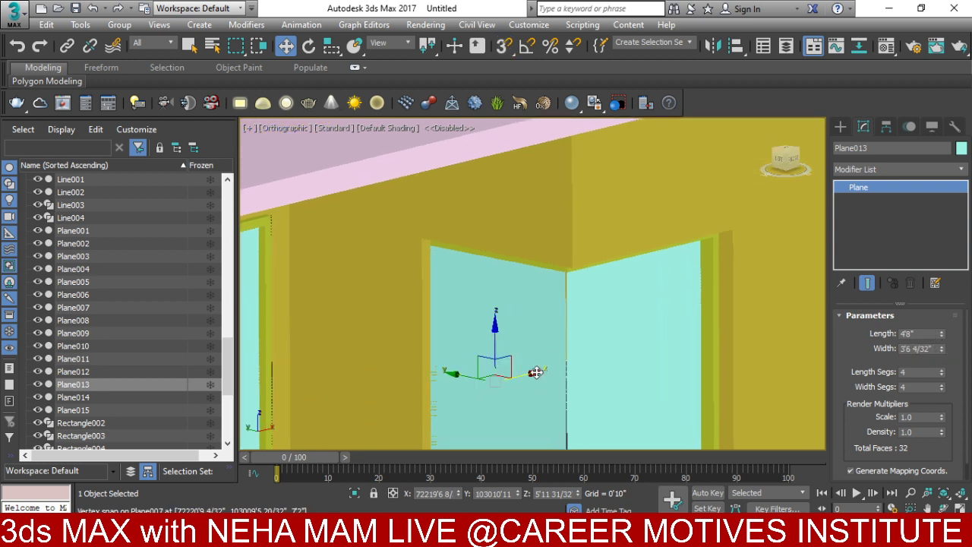
pyautogui.moveTo(537, 375); pyautogui.dragTo(534, 374)
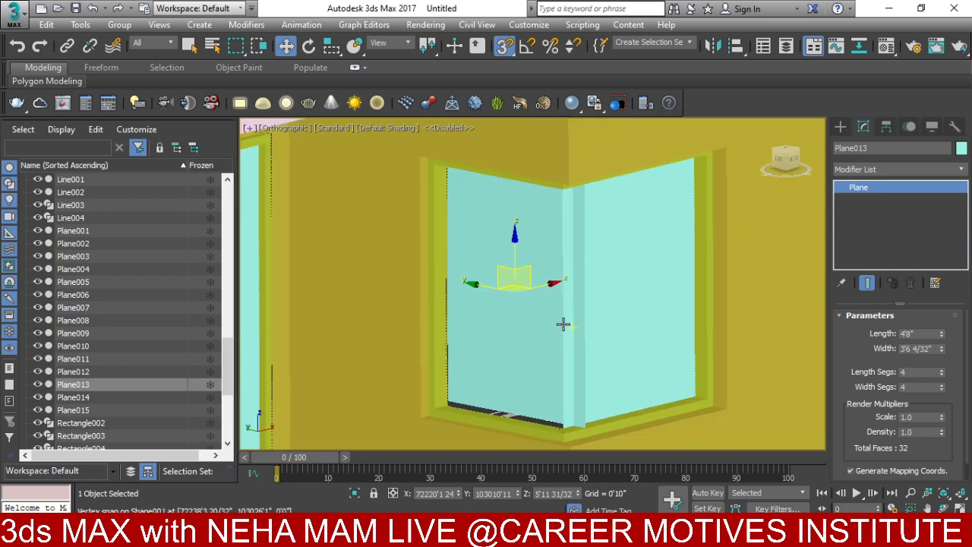
pyautogui.press('s')
pyautogui.moveTo(539, 285); pyautogui.dragTo(475, 287)
pyautogui.scroll(2, 565, 391)
# - Isolate glass panes Plane007 and Plane013 with Hide Unselected
pyautogui.click(542, 321)
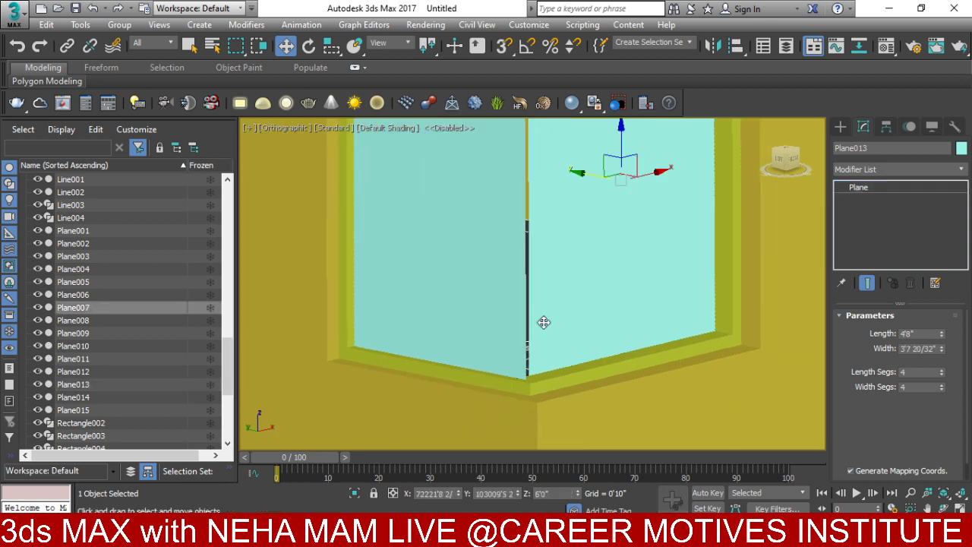
pyautogui.keyDown('ctrl'); pyautogui.click(490, 319); pyautogui.keyUp('ctrl')
pyautogui.rightClick(490, 319)
pyautogui.click(521, 263)
pyautogui.scroll(3, 523, 269)
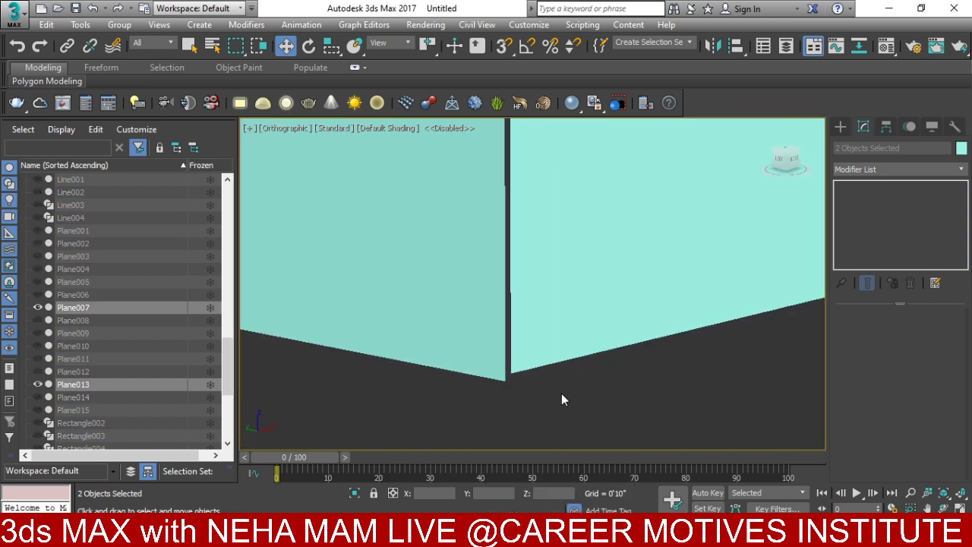
pyautogui.click(561, 393)
# - Vertex-snap Plane013's corner onto Plane007, then unhide the rest of the building
pyautogui.click(506, 47)
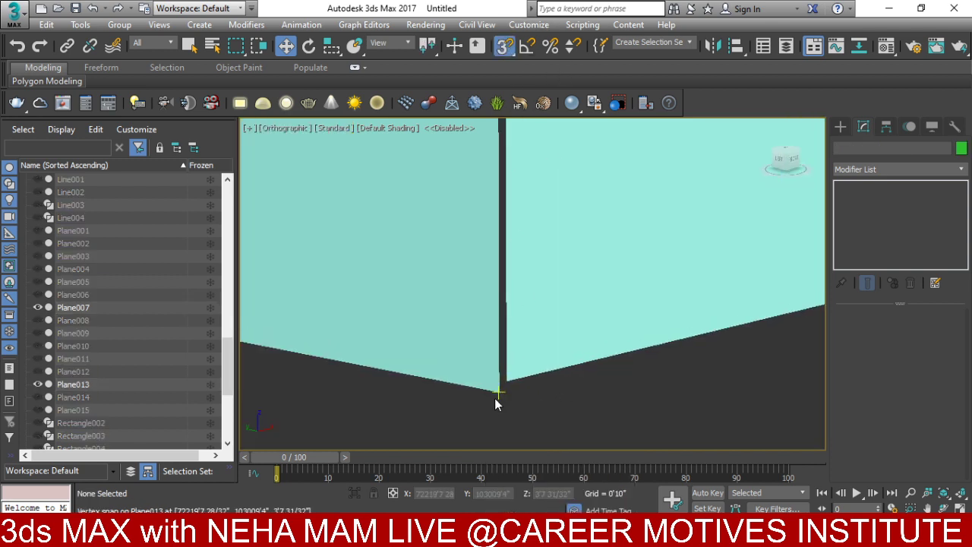
pyautogui.moveTo(495, 391); pyautogui.dragTo(504, 376)
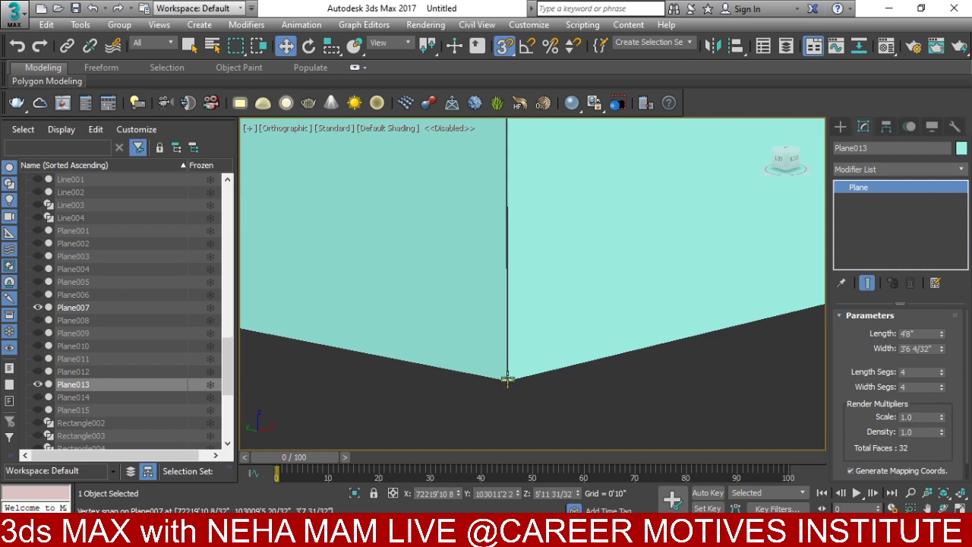
pyautogui.scroll(-5, 526, 379)
pyautogui.click(676, 306)
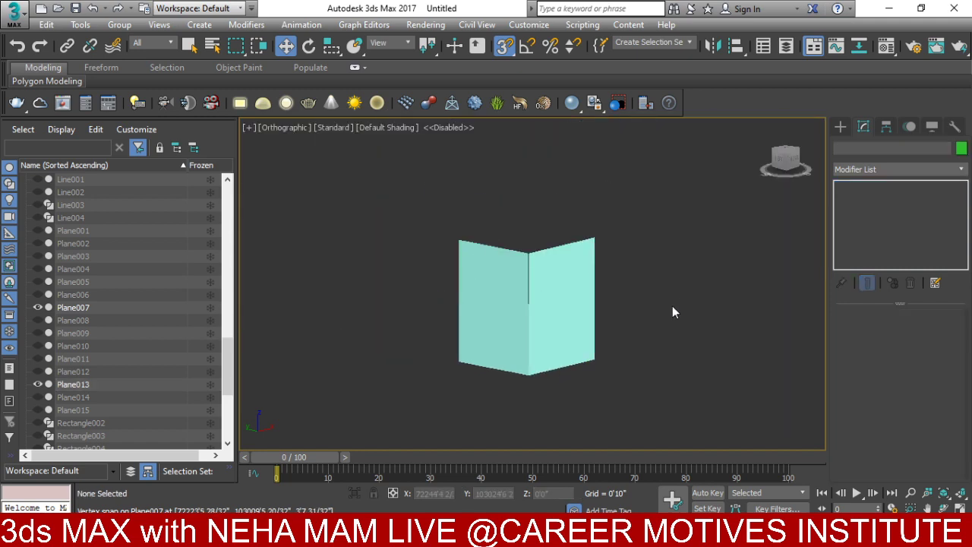
pyautogui.rightClick(672, 307)
pyautogui.click(700, 245)
# - In the front view, raise the selected building 3' using the Move type-in Offset Y
pyautogui.scroll(-5, 689, 281)
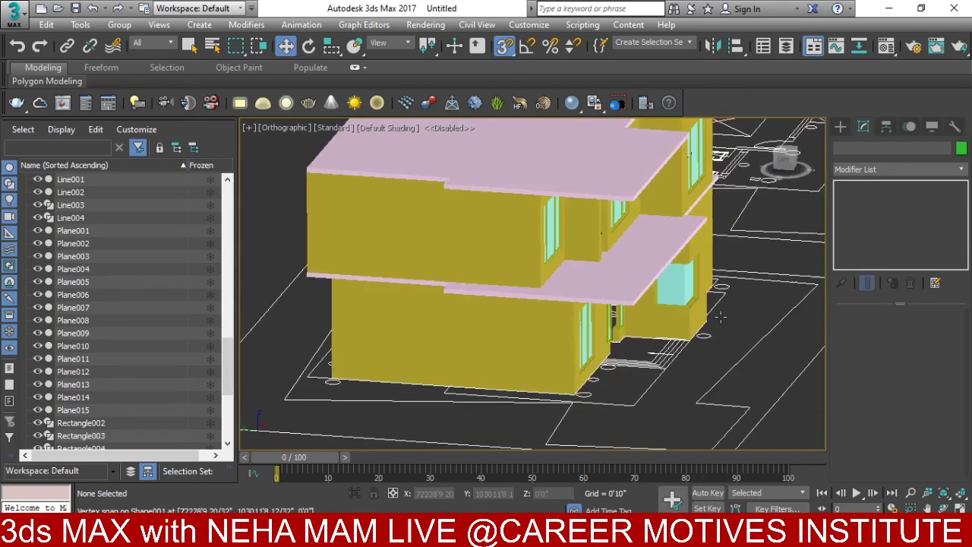
pyautogui.scroll(4, 588, 342)
pyautogui.scroll(-2, 587, 343)
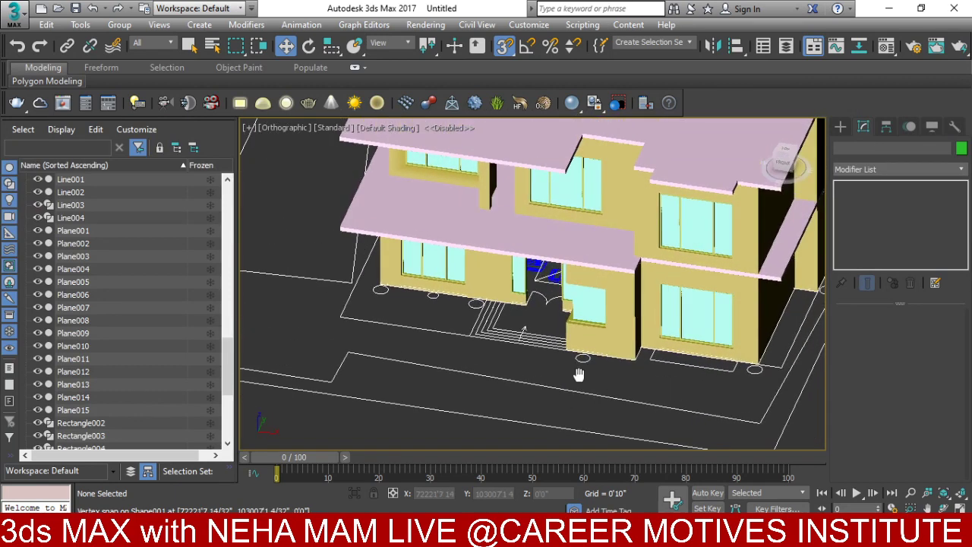
pyautogui.press('f')
pyautogui.scroll(-5, 579, 376)
pyautogui.moveTo(636, 222); pyautogui.dragTo(562, 260)
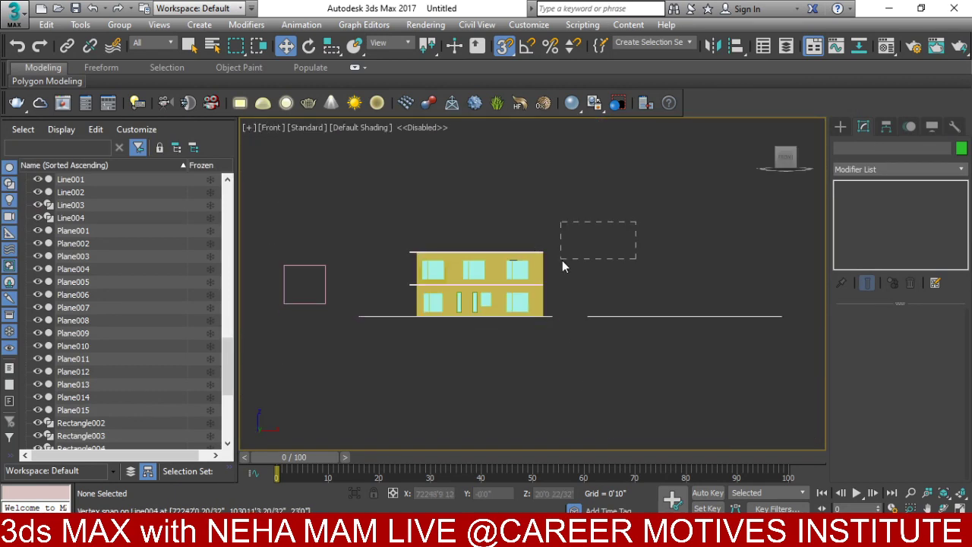
pyautogui.moveTo(412, 311); pyautogui.dragTo(383, 312)
pyautogui.click(557, 234)
pyautogui.scroll(4, 449, 299)
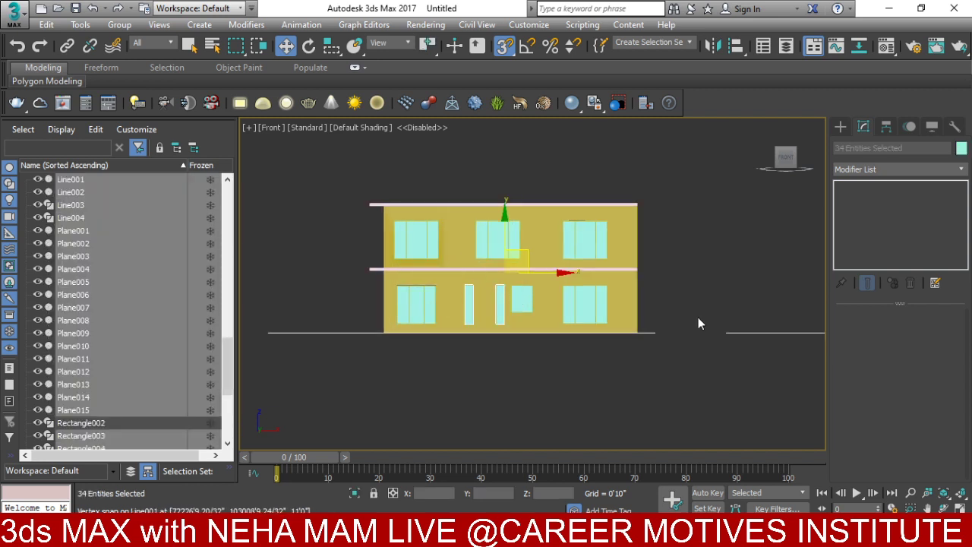
pyautogui.rightClick(526, 268)
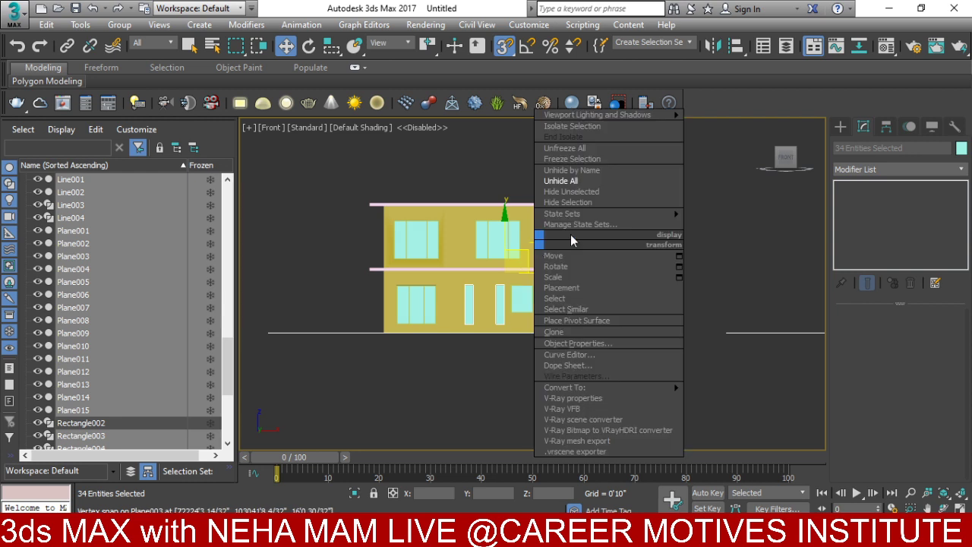
pyautogui.click(679, 254)
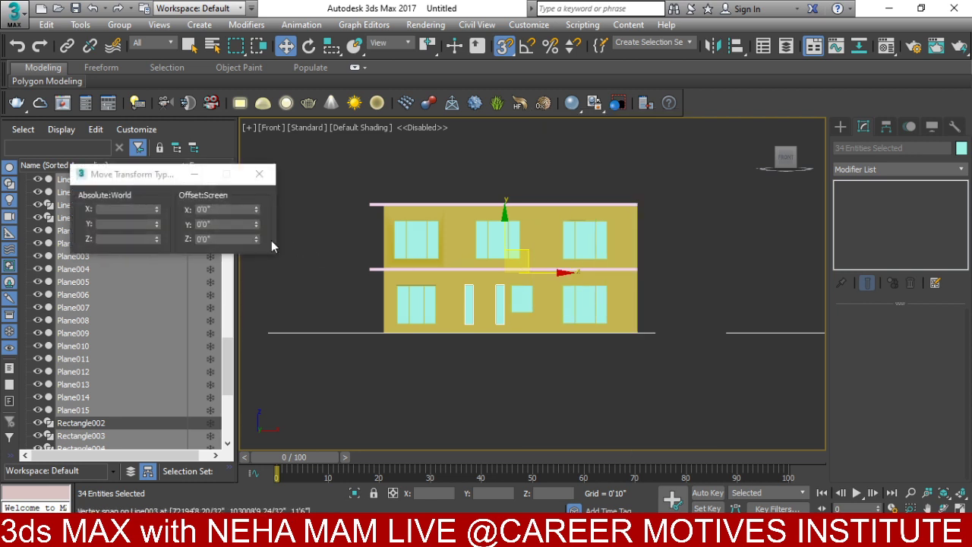
pyautogui.click(232, 225)
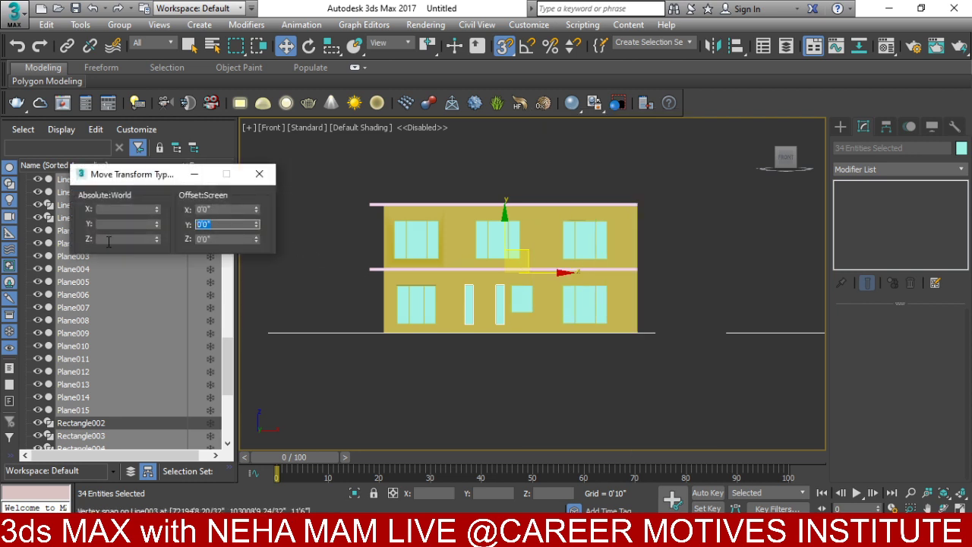
pyautogui.write("3'")
pyautogui.press('Return')
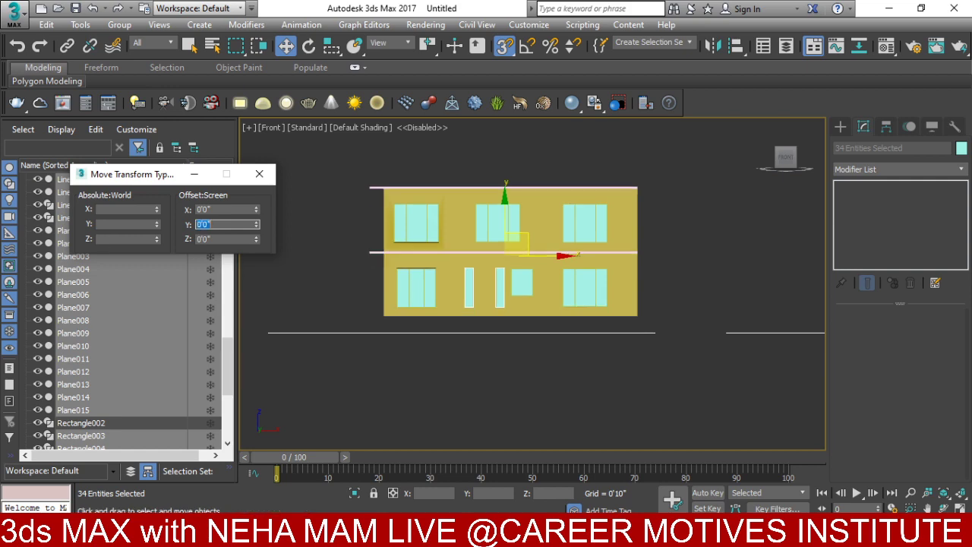
pyautogui.click(259, 174)
# - Hide all unselected objects, then hide the building itself, leaving only plan lines
pyautogui.keyDown('alt'); pyautogui.moveTo(325, 218); pyautogui.dragTo(409, 301, button='middle'); pyautogui.keyUp('alt')
pyautogui.scroll(3, 441, 368)
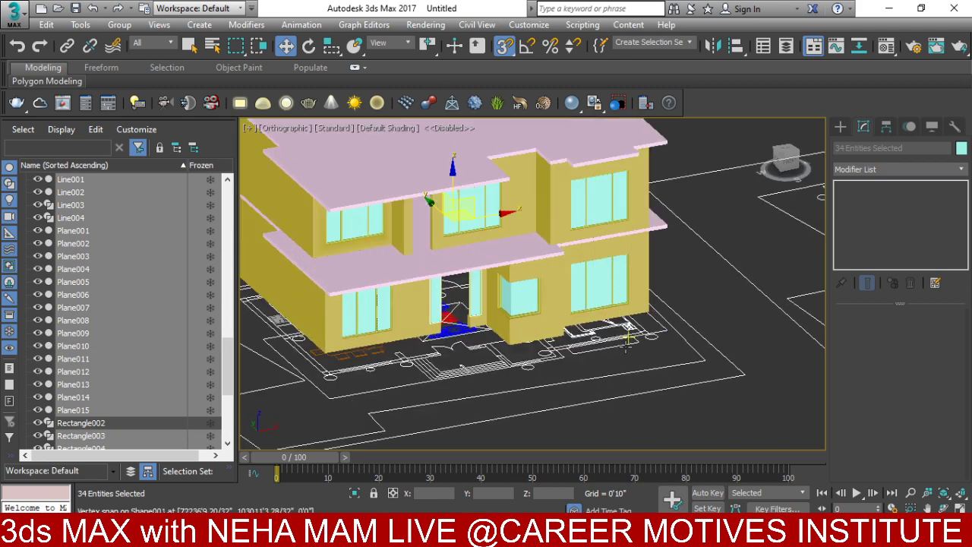
pyautogui.press('f')
pyautogui.scroll(1, 445, 347)
pyautogui.rightClick(445, 347)
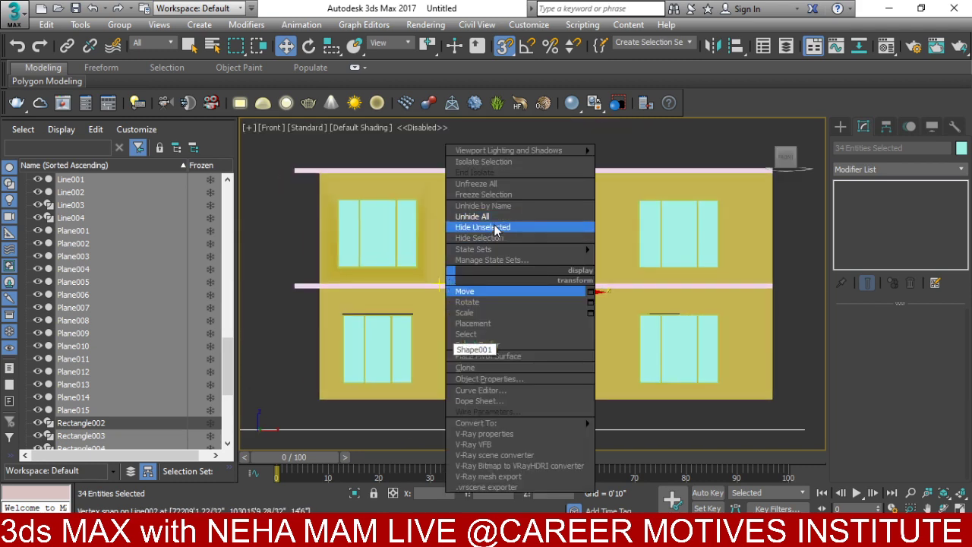
pyautogui.click(495, 228)
pyautogui.moveTo(466, 319)
pyautogui.mouseDown(button='middle')
pyautogui.moveTo(445, 382)
pyautogui.moveTo(466, 311)
pyautogui.mouseUp(button='middle')
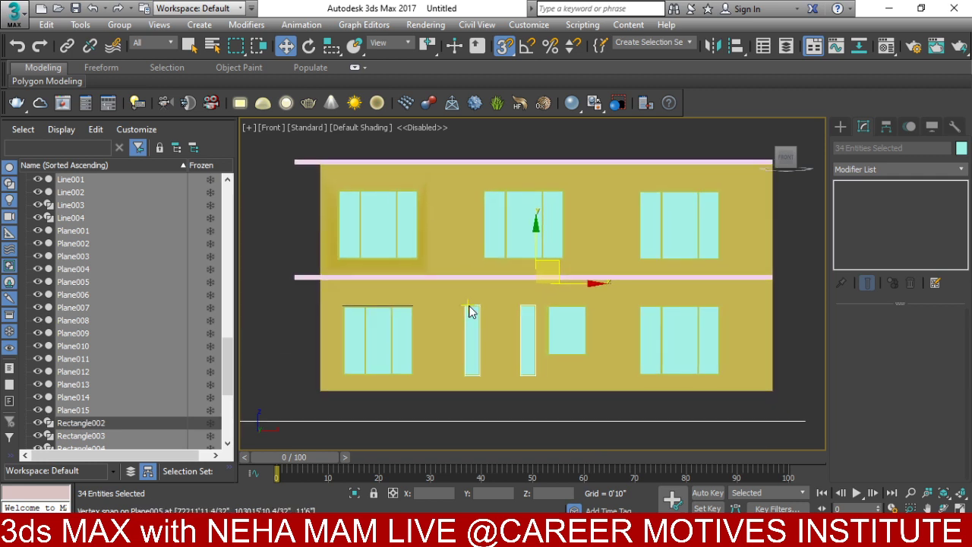
pyautogui.rightClick(470, 311)
pyautogui.click(505, 262)
# - In the zoomed-to-fit top view, start a Line from Create > Shapes
pyautogui.press('t')
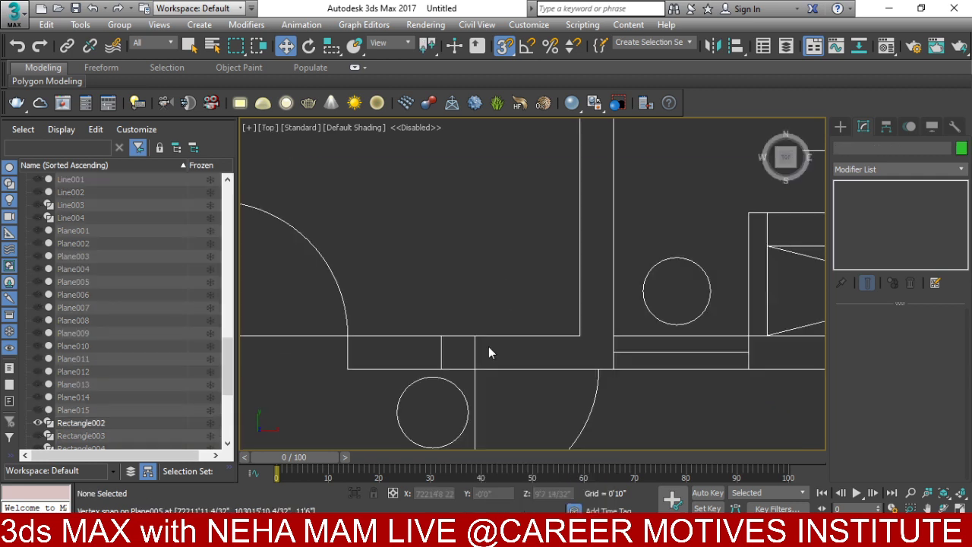
pyautogui.press('z')
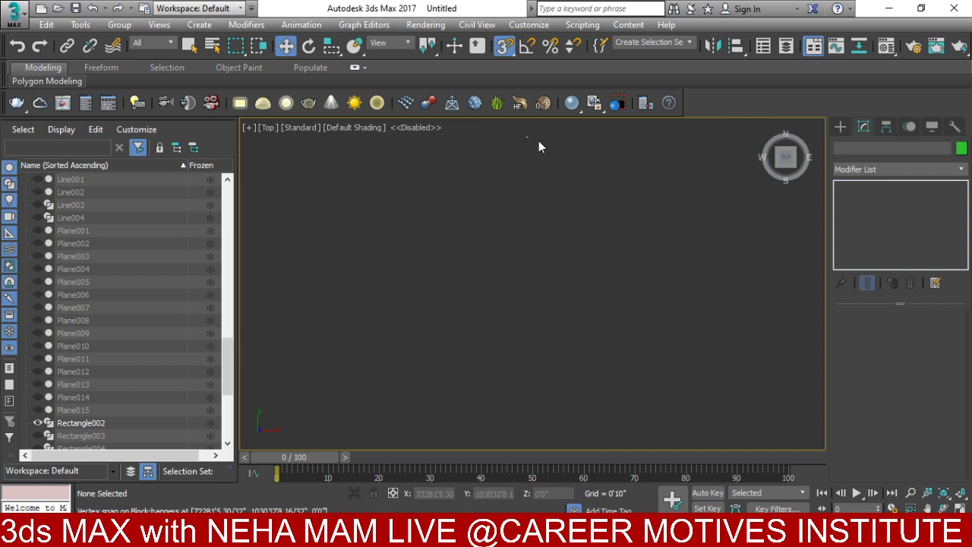
pyautogui.scroll(10, 504, 265)
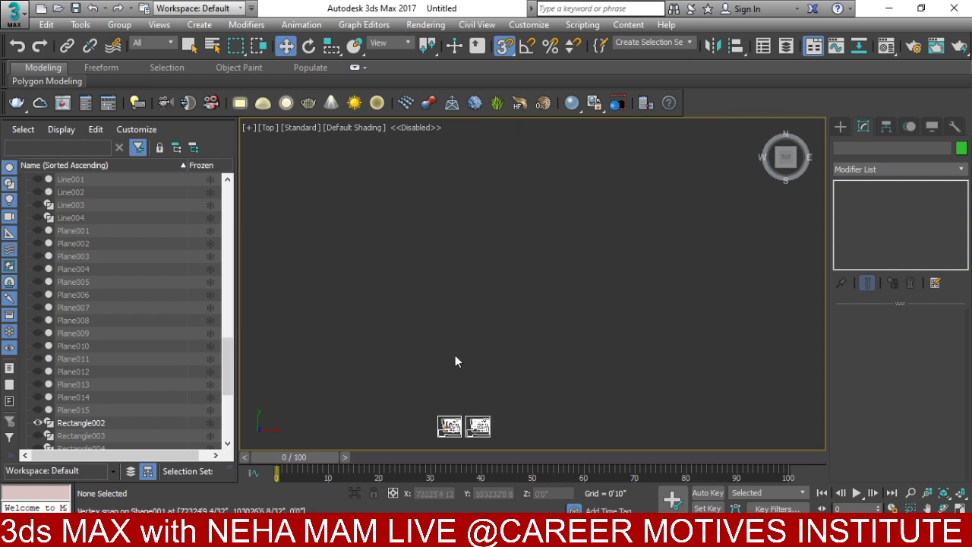
pyautogui.scroll(4, 480, 344)
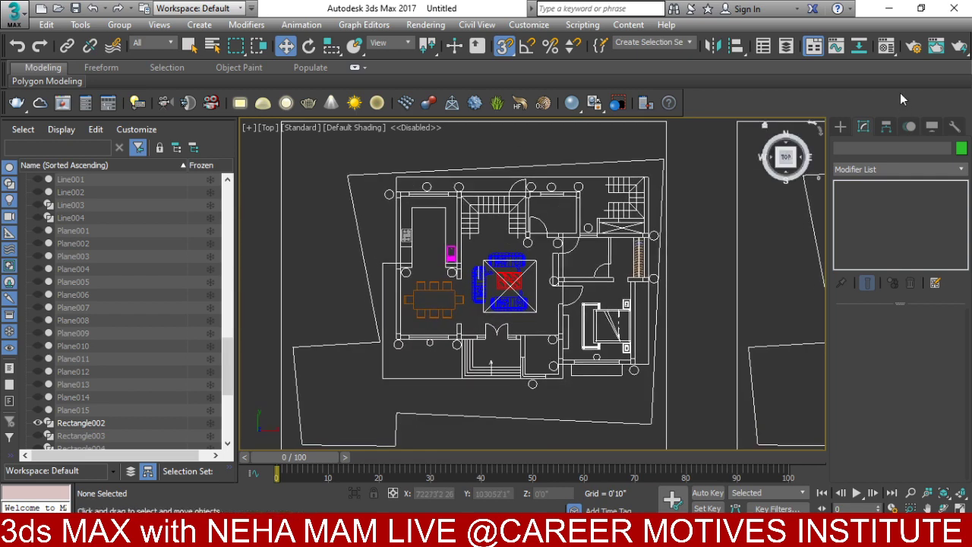
pyautogui.click(840, 126)
pyautogui.click(896, 168)
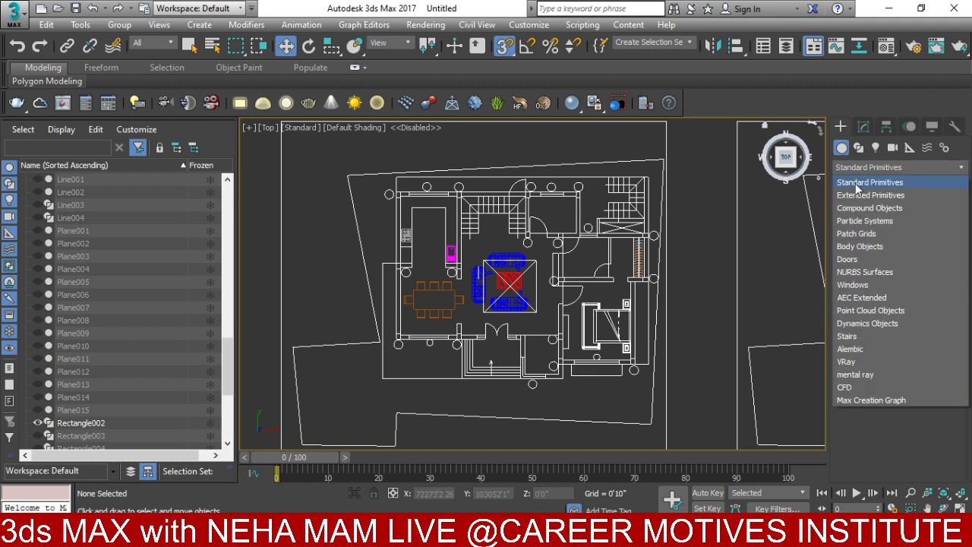
pyautogui.click(858, 147)
pyautogui.click(860, 224)
# - Snap the first outline corners along the upper and right walls of the plan
pyautogui.scroll(5, 407, 334)
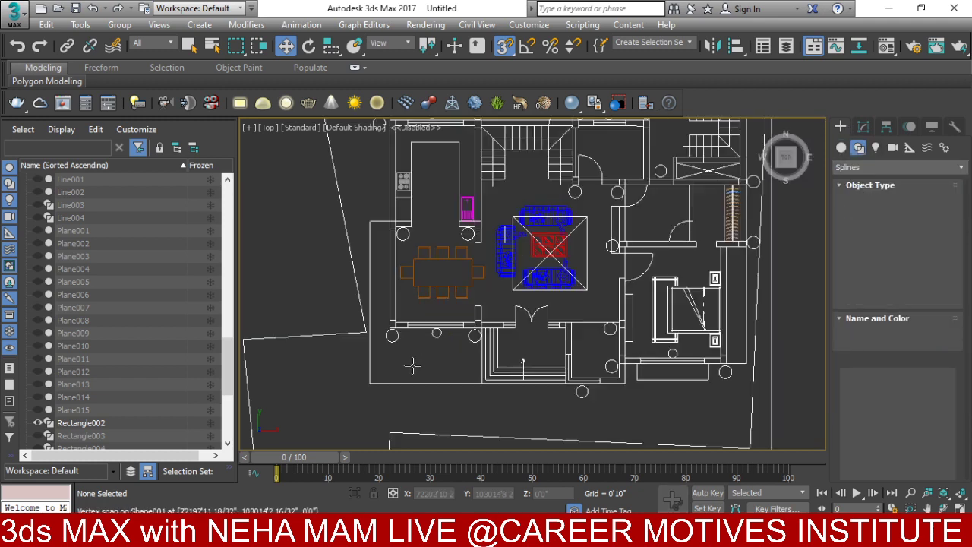
pyautogui.click(378, 352)
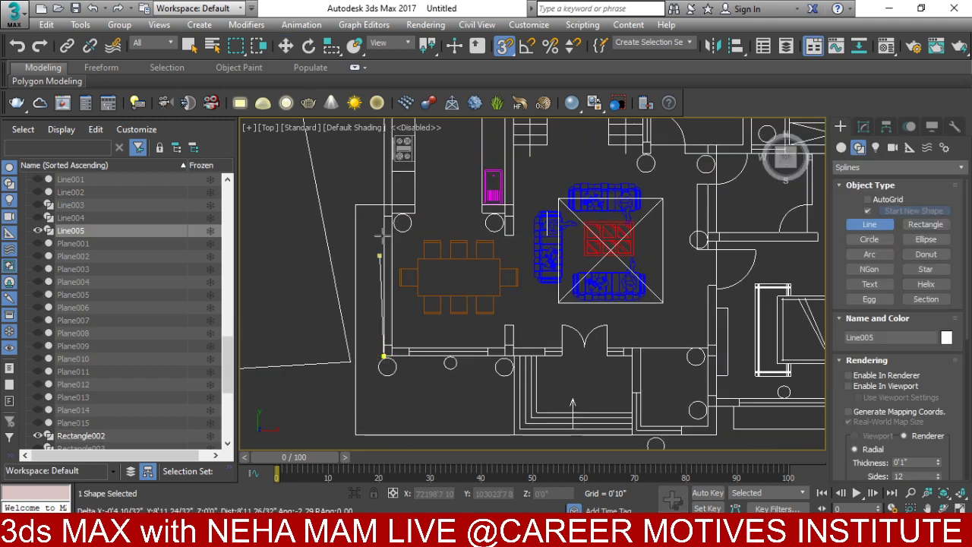
pyautogui.moveTo(388, 215); pyautogui.dragTo(405, 389, button='middle')
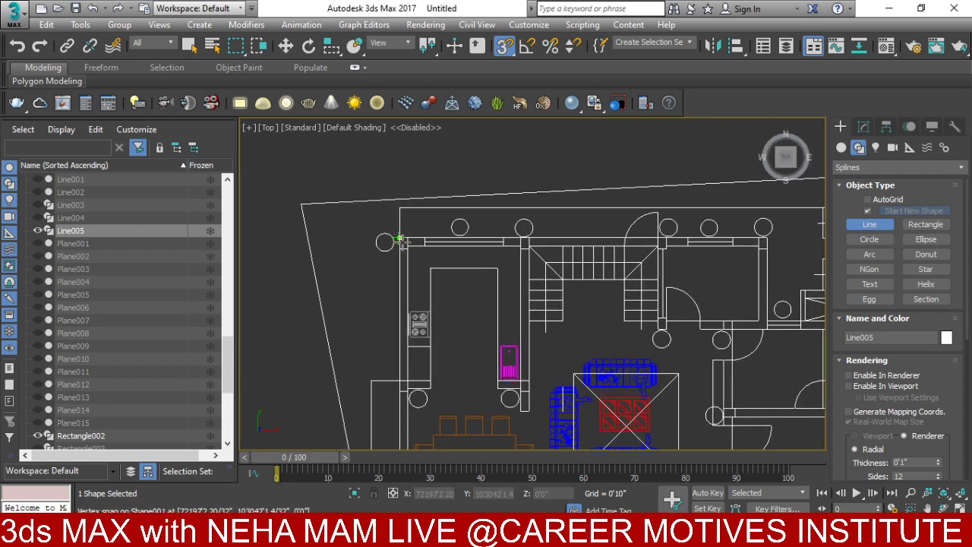
pyautogui.moveTo(759, 243); pyautogui.dragTo(575, 245, button='middle')
pyautogui.click(581, 241)
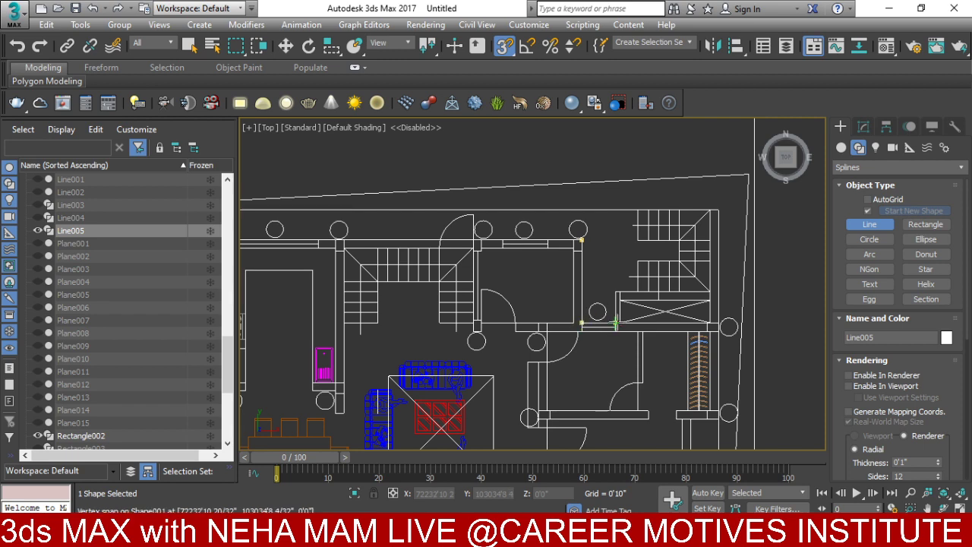
pyautogui.click(615, 292)
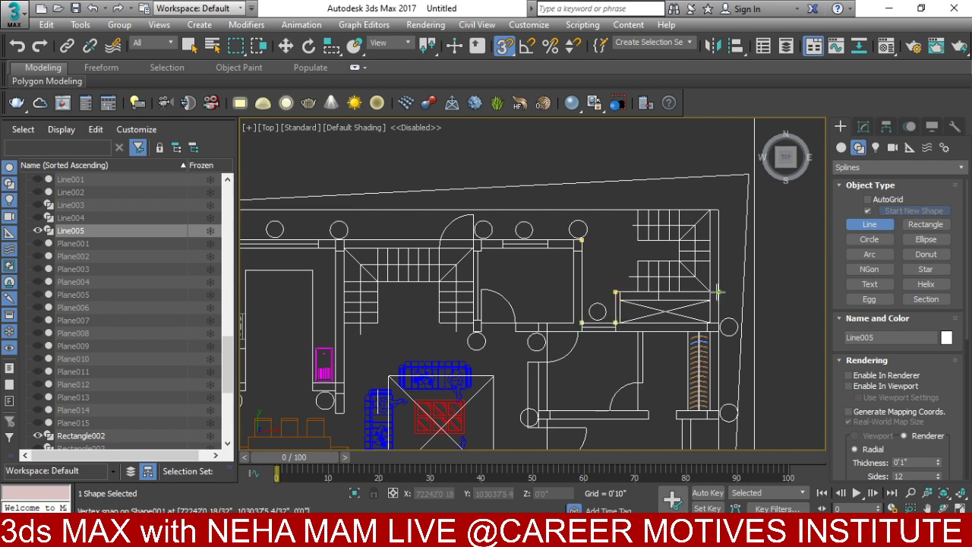
pyautogui.click(718, 291)
pyautogui.scroll(5, 731, 297)
pyautogui.scroll(-5, 722, 290)
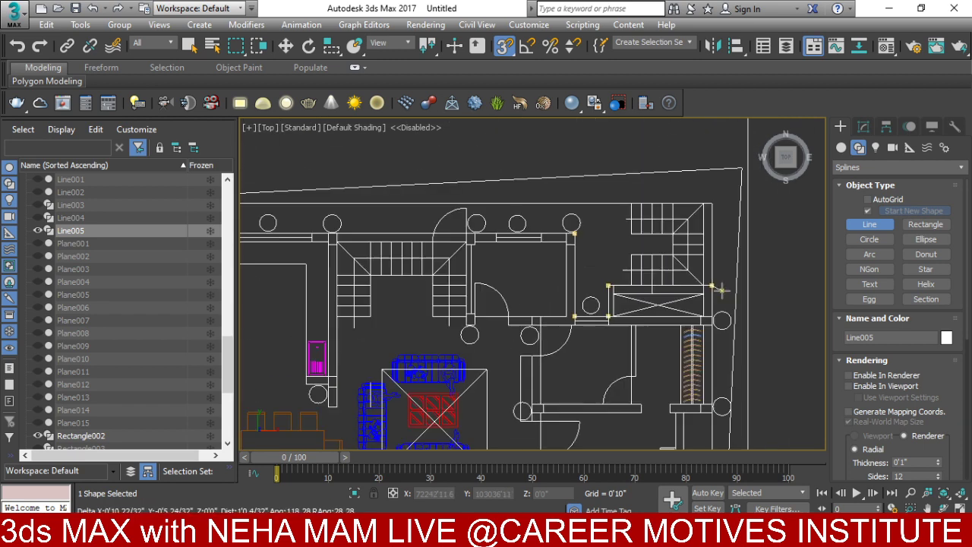
pyautogui.scroll(-5, 721, 290)
pyautogui.scroll(4, 679, 174)
pyautogui.scroll(4, 681, 198)
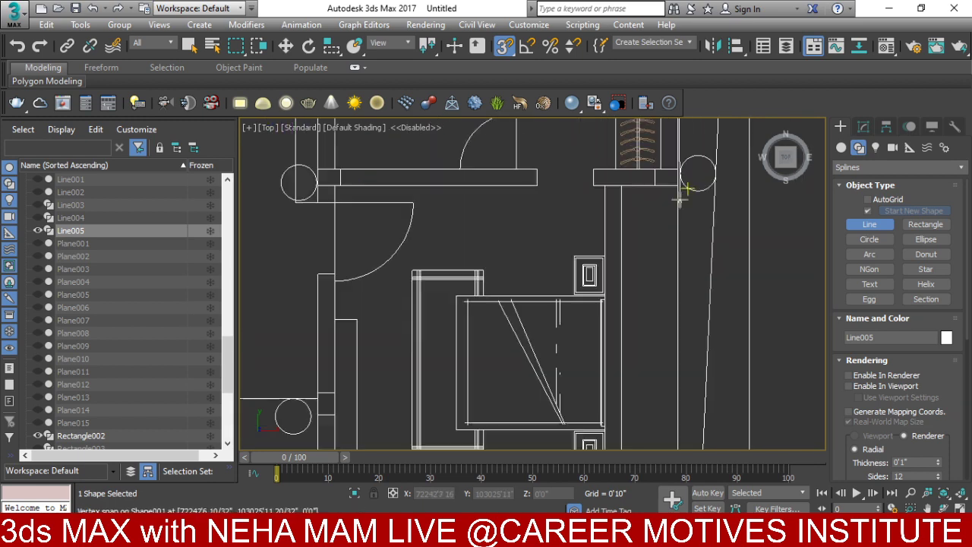
pyautogui.scroll(2, 679, 199)
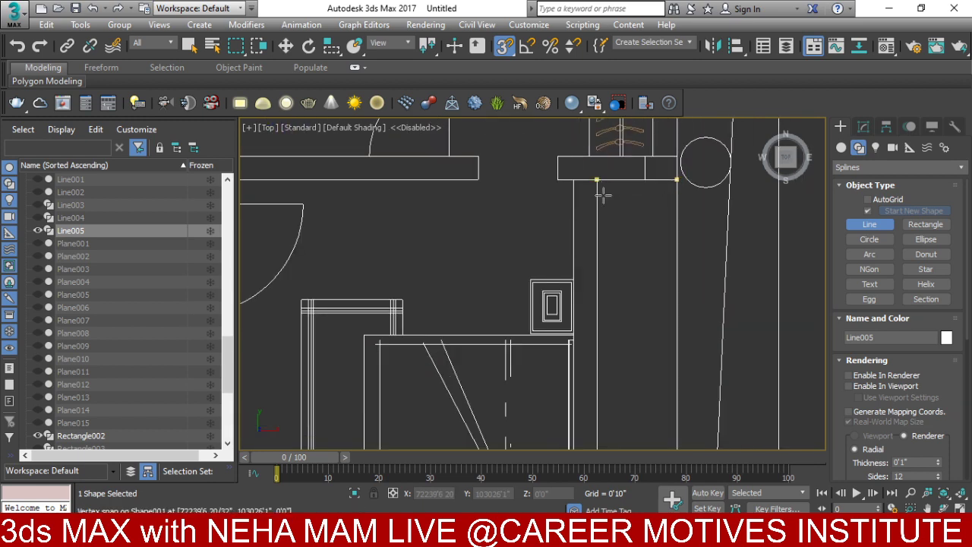
pyautogui.scroll(-4, 602, 195)
pyautogui.scroll(2, 616, 277)
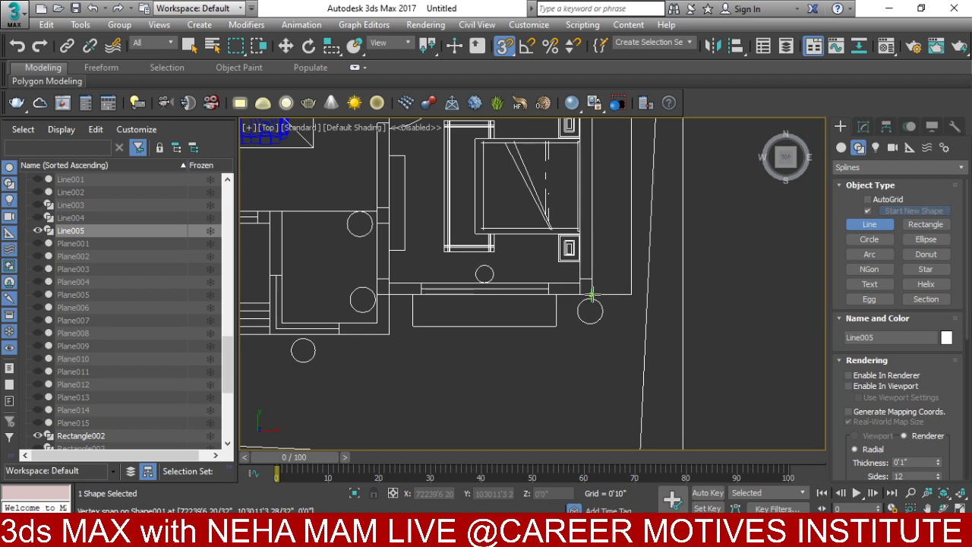
# - Trace the outline around the front room and entrance, then close the Line005 spline
pyautogui.click(592, 294)
pyautogui.click(388, 333)
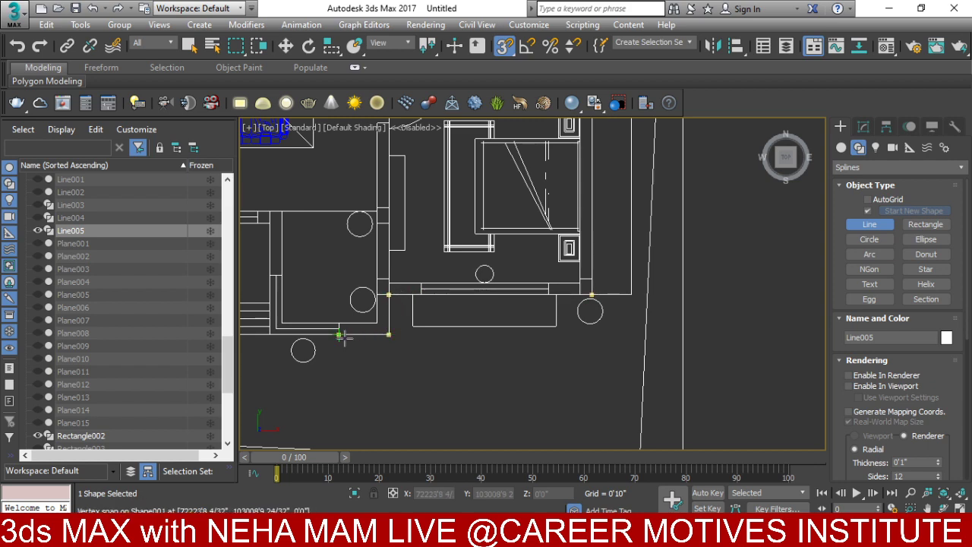
pyautogui.click(269, 334)
pyautogui.click(269, 294)
pyautogui.moveTo(290, 287)
pyautogui.mouseDown(button='middle')
pyautogui.moveTo(479, 300)
pyautogui.moveTo(699, 288)
pyautogui.mouseUp(button='middle')
pyautogui.click(678, 224)
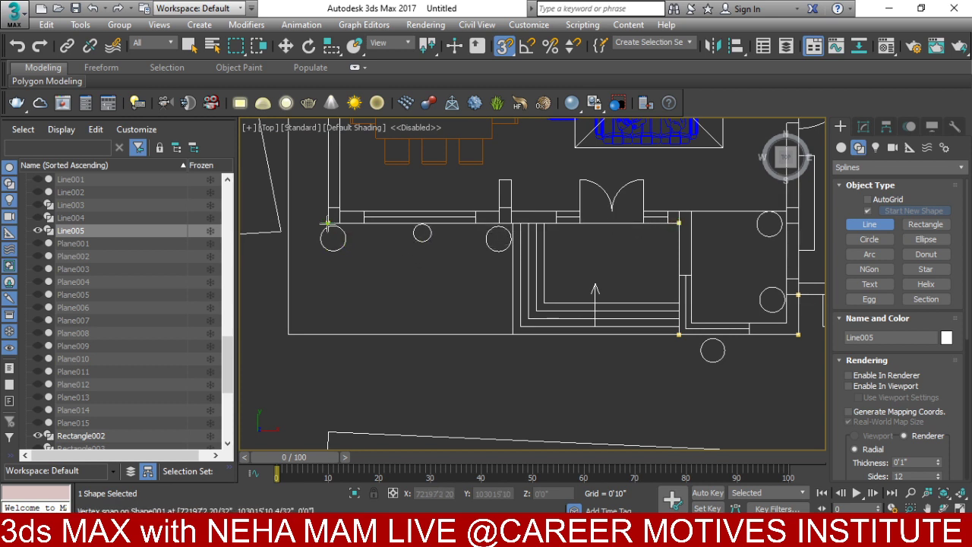
pyautogui.click(327, 224)
pyautogui.click(463, 318)
pyautogui.click(863, 126)
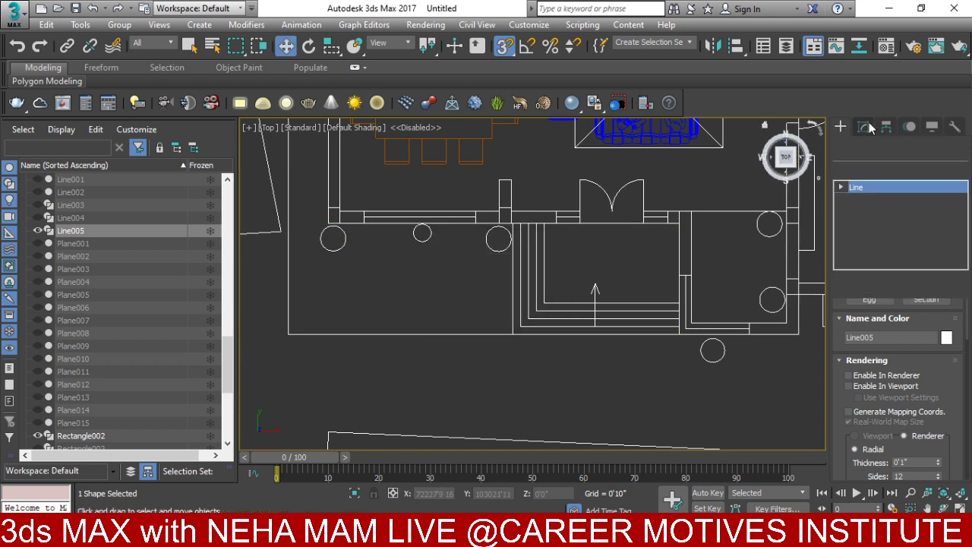
pyautogui.click(870, 169)
# - Add an Extrude modifier to Line005 with Amount -3'0" and check it in 3D
pyautogui.write('ex')
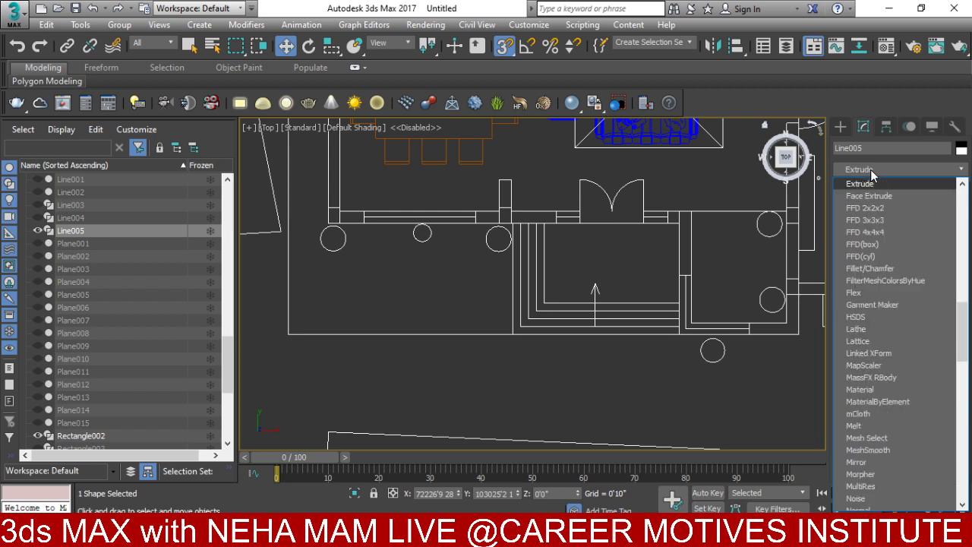
pyautogui.click(869, 184)
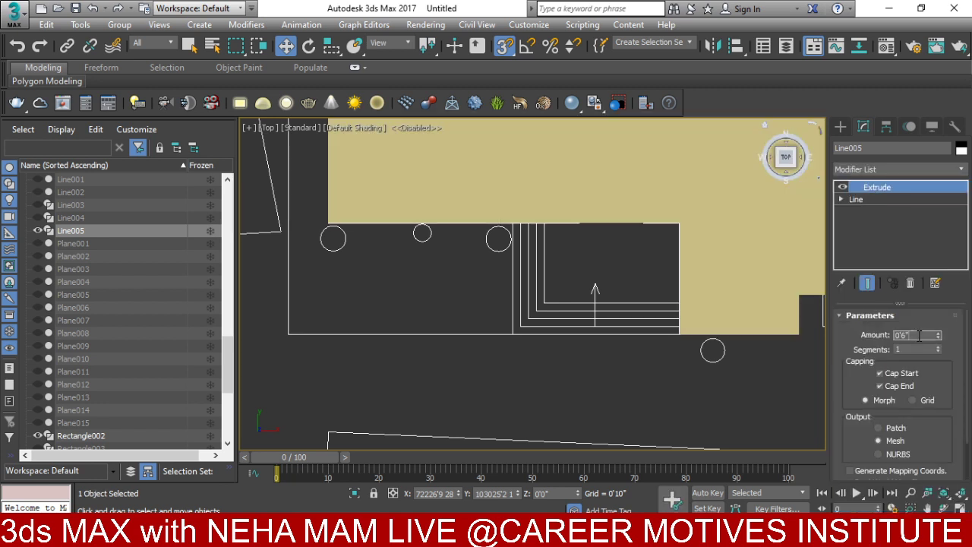
pyautogui.write('-')
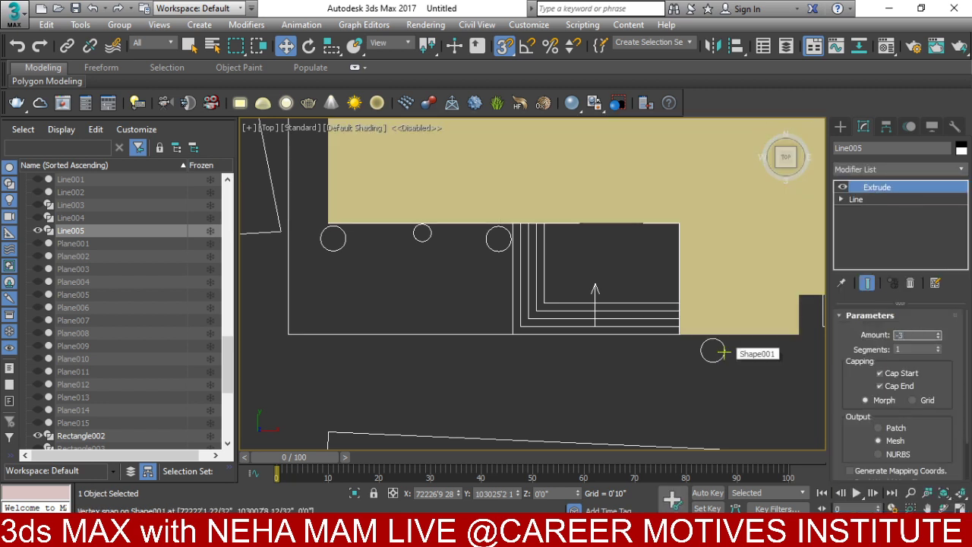
pyautogui.write("3'")
pyautogui.press('Return')
pyautogui.keyDown('alt'); pyautogui.moveTo(667, 172); pyautogui.dragTo(571, 312, button='middle'); pyautogui.keyUp('alt')
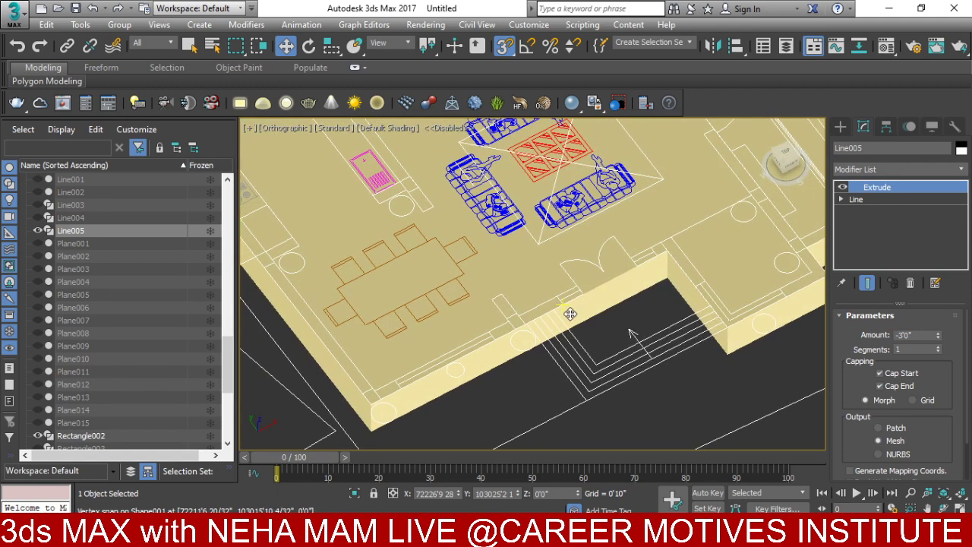
pyautogui.press('t')
pyautogui.moveTo(502, 365); pyautogui.dragTo(509, 352, button='middle')
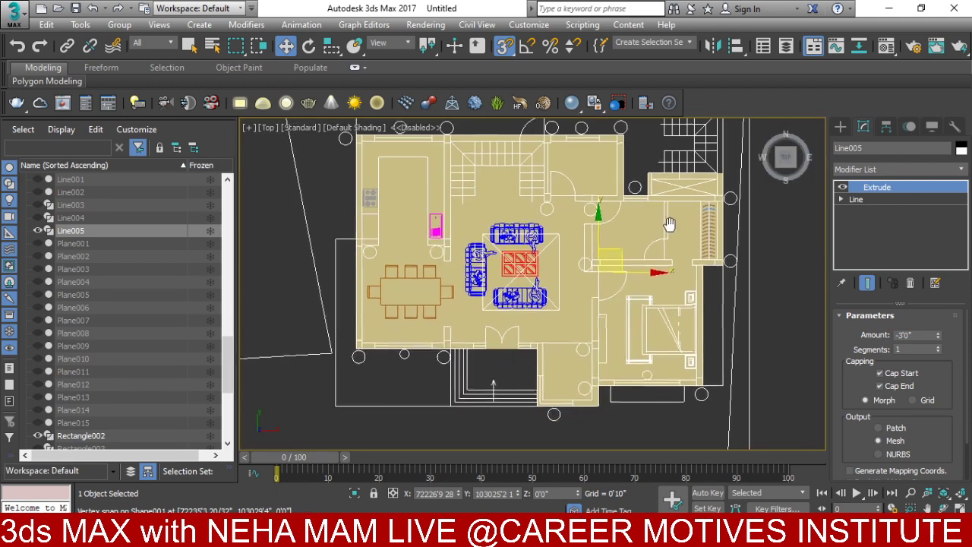
pyautogui.click(840, 126)
pyautogui.click(840, 148)
# - Draw a box over the entrance steps area with a 0'9" height
pyautogui.click(865, 212)
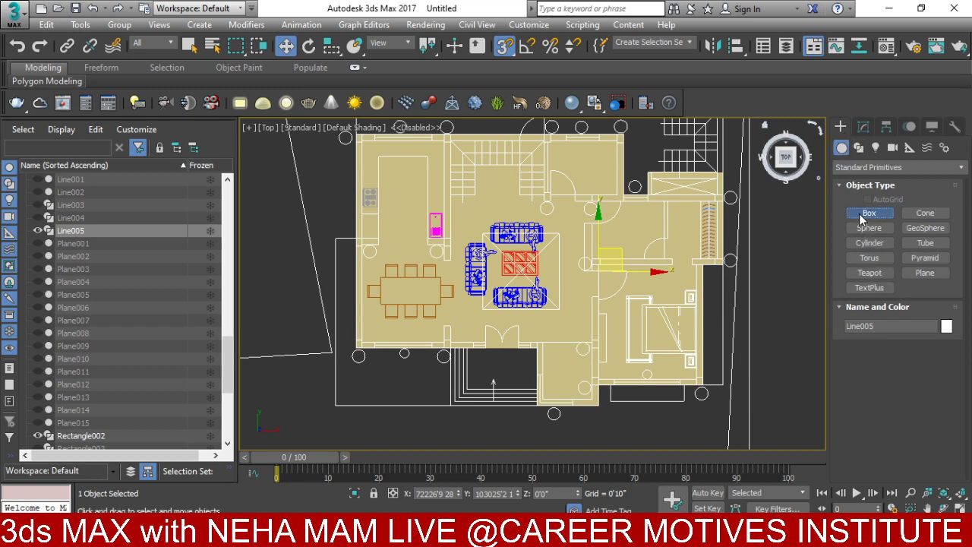
pyautogui.scroll(2, 549, 320)
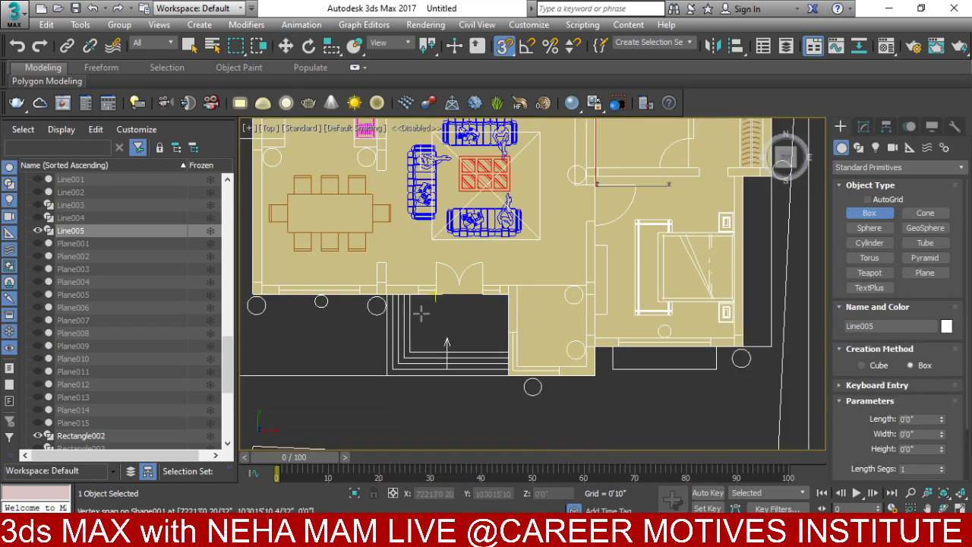
pyautogui.moveTo(387, 376); pyautogui.dragTo(517, 293)
pyautogui.click(402, 369)
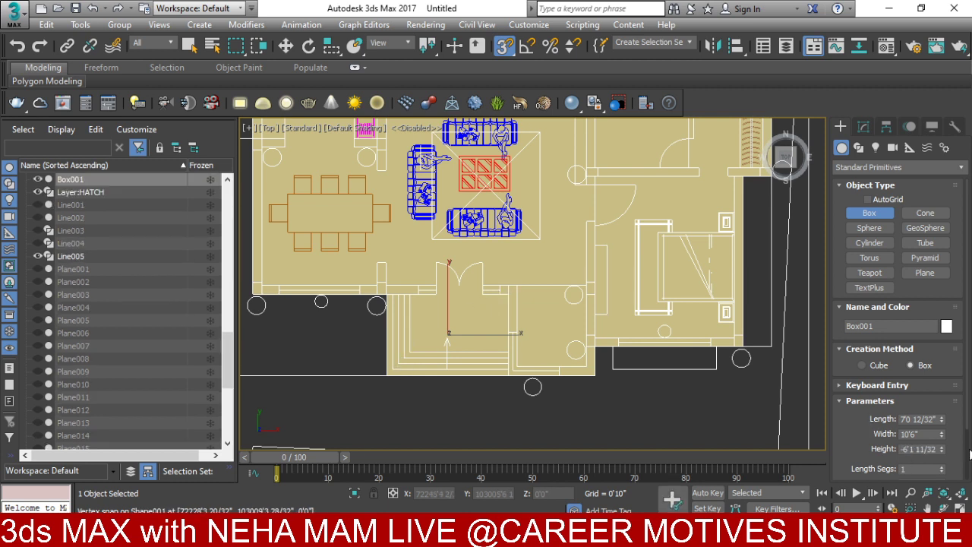
pyautogui.write('2')
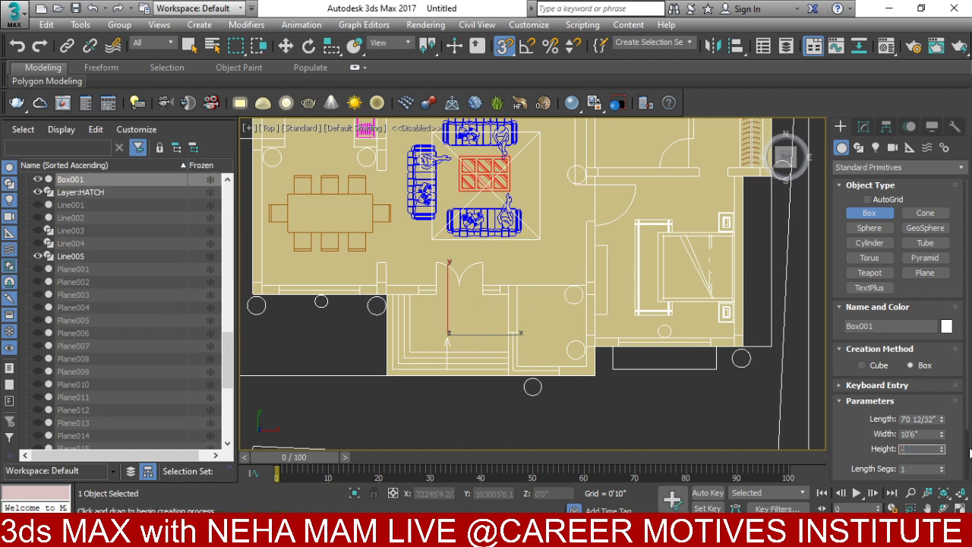
pyautogui.press('Return')
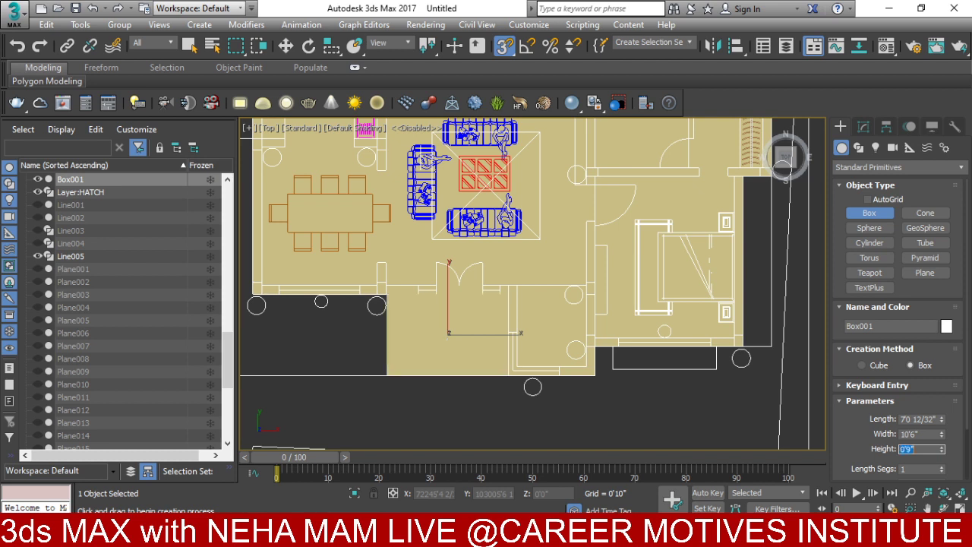
# - Lower the box 3' with Offset Y -36 in front view, then Shift-drag a copy upward
pyautogui.press('f')
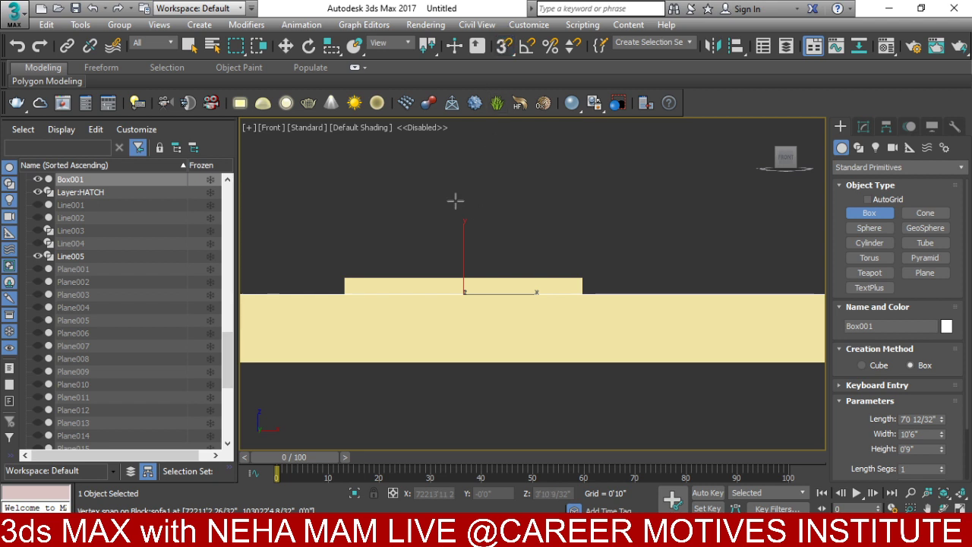
pyautogui.click(286, 45)
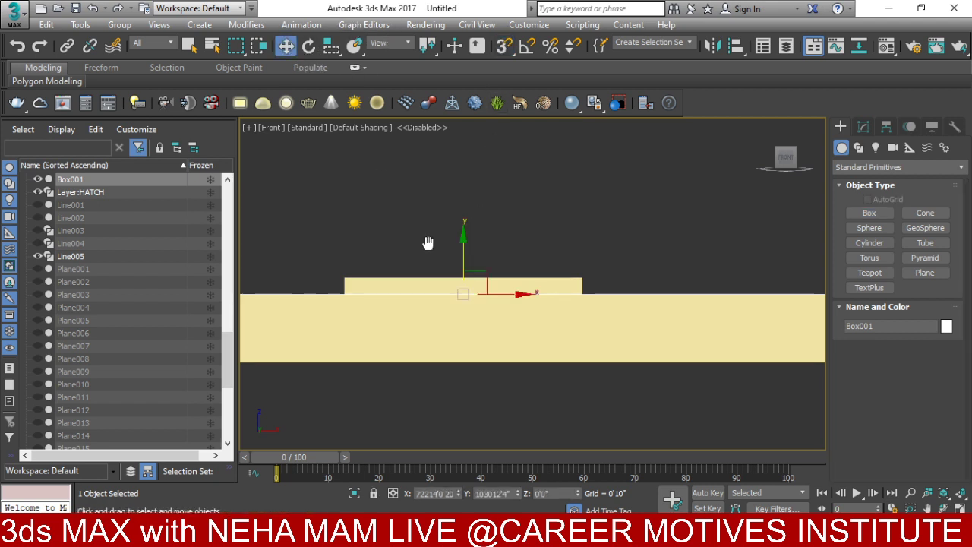
pyautogui.moveTo(429, 243); pyautogui.dragTo(458, 195, button='middle')
pyautogui.moveTo(468, 199)
pyautogui.mouseDown()
pyautogui.moveTo(475, 268)
pyautogui.moveTo(485, 199)
pyautogui.mouseUp()
pyautogui.press('F3')
pyautogui.rightClick(484, 199)
pyautogui.click(614, 208)
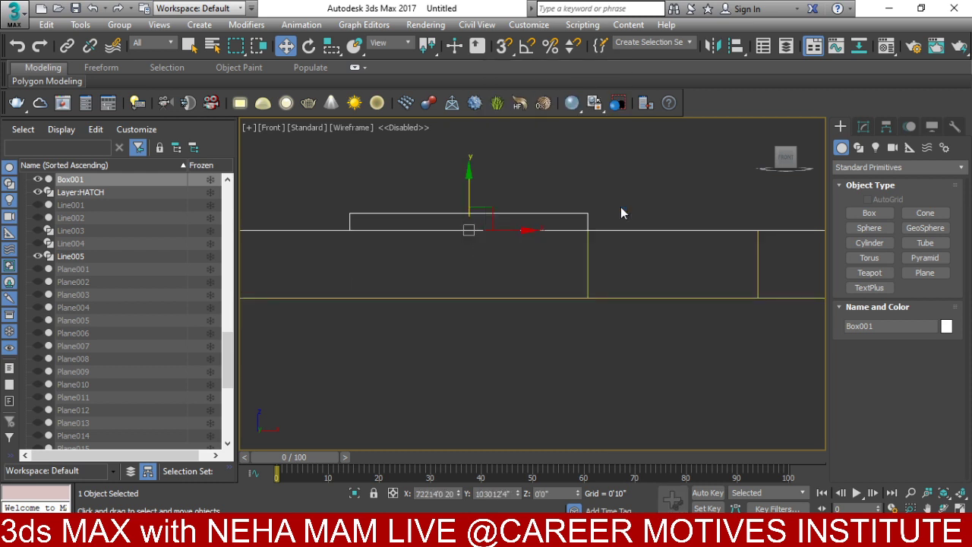
pyautogui.click(244, 224)
pyautogui.write('-36')
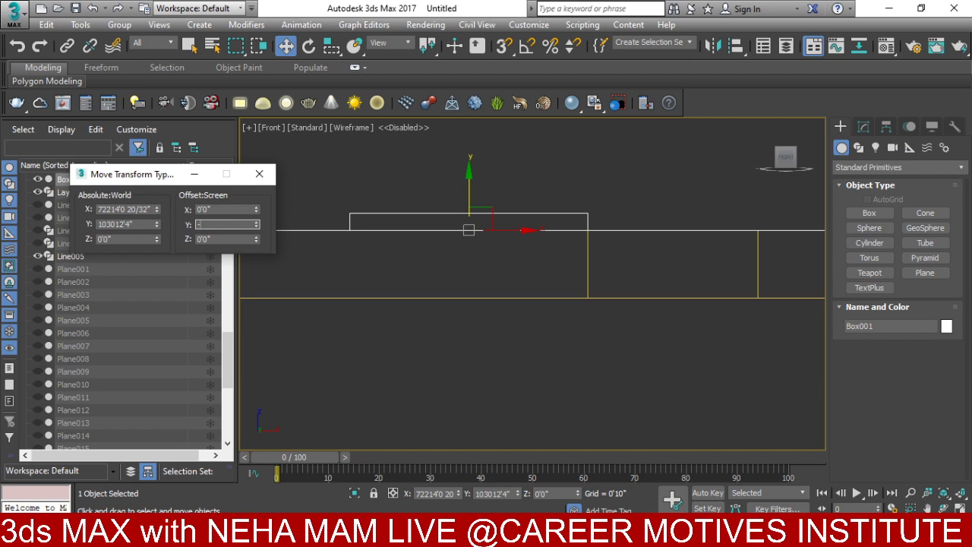
pyautogui.press('Return')
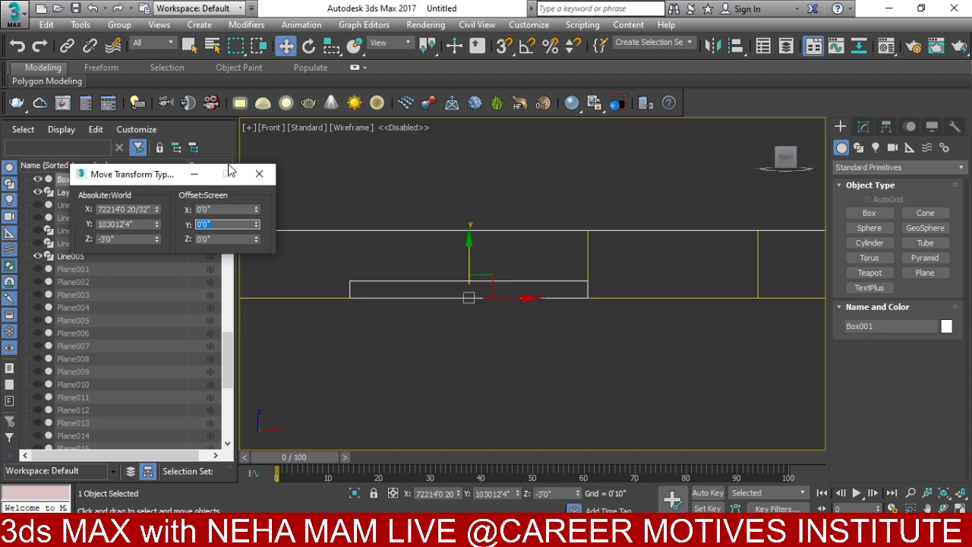
pyautogui.click(258, 176)
pyautogui.scroll(4, 437, 304)
pyautogui.moveTo(484, 243); pyautogui.dragTo(493, 206)
# - Create 3 stacked copies, delete the extra top box, and shift the lower three 6" sideways and forward
pyautogui.click(521, 271)
pyautogui.click(522, 271)
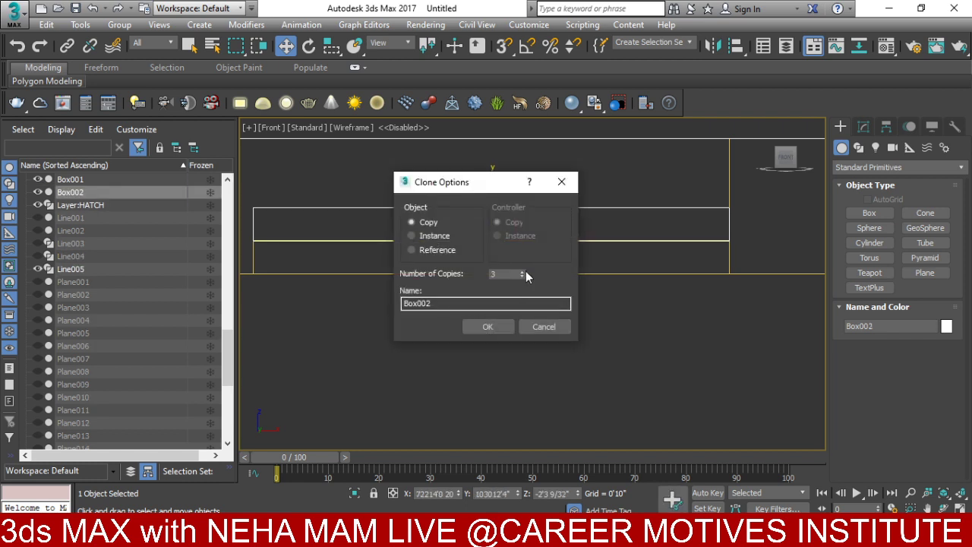
pyautogui.click(487, 327)
pyautogui.scroll(2, 413, 222)
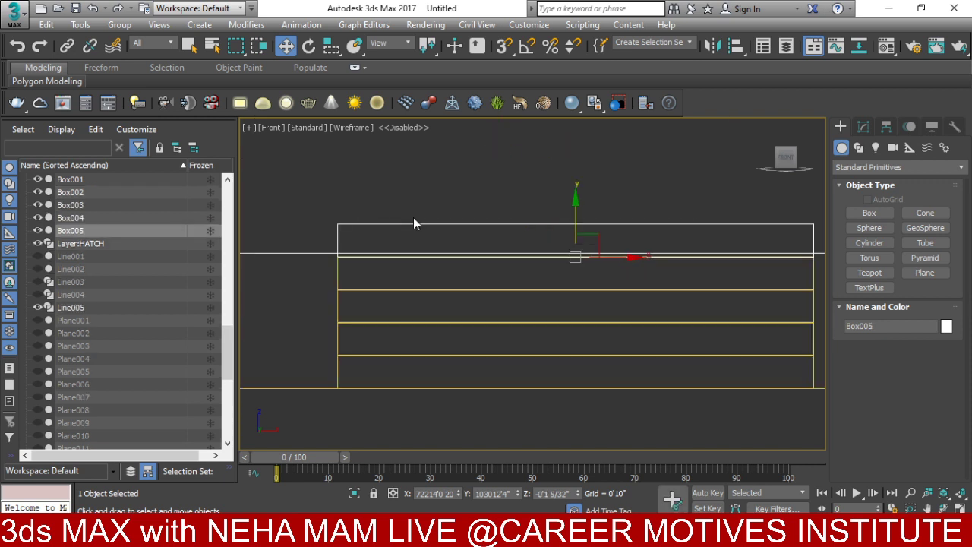
pyautogui.press('Delete')
pyautogui.scroll(3, 344, 301)
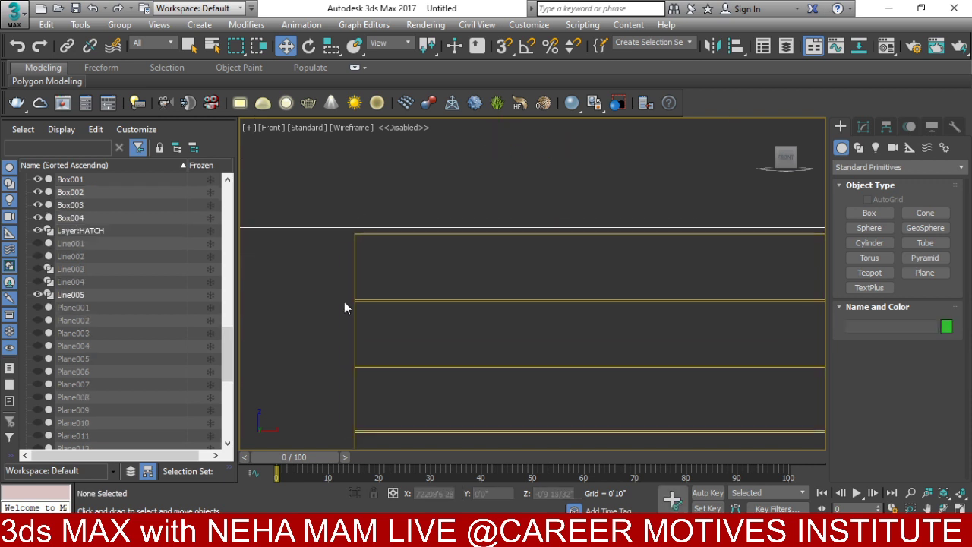
pyautogui.moveTo(296, 341); pyautogui.dragTo(320, 313)
pyautogui.press('t')
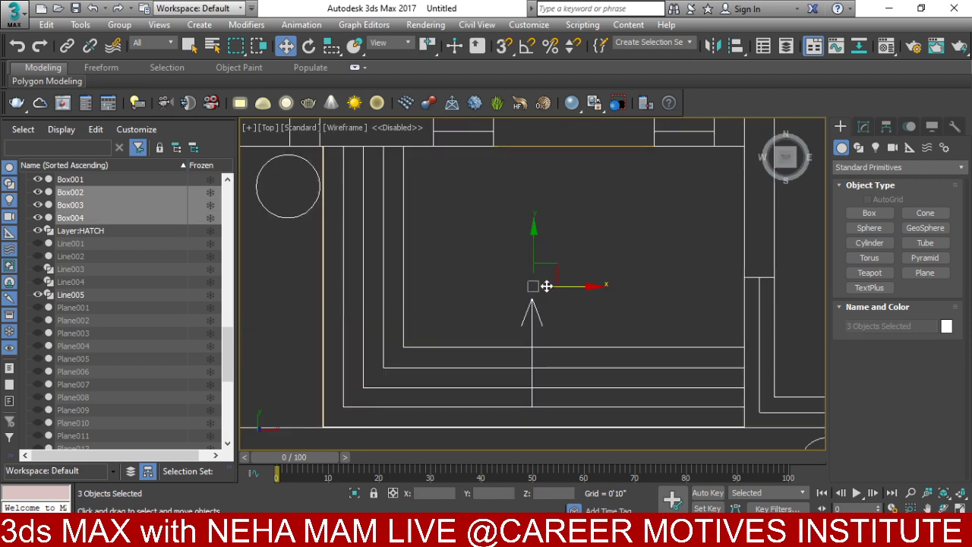
pyautogui.moveTo(559, 290); pyautogui.dragTo(580, 288)
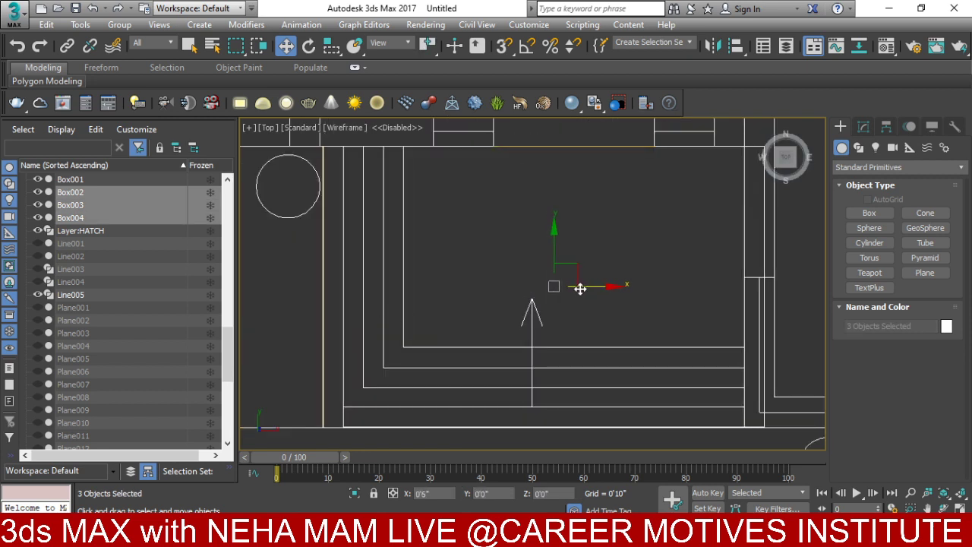
pyautogui.click(548, 241)
pyautogui.moveTo(552, 246); pyautogui.dragTo(565, 225)
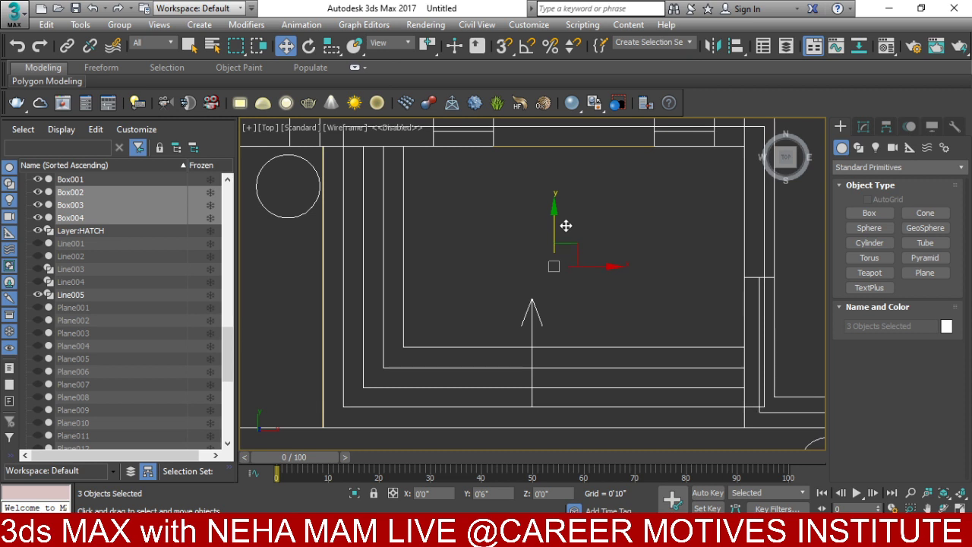
# - Shift the lower two step boxes another 6" sideways and forward
pyautogui.press('f')
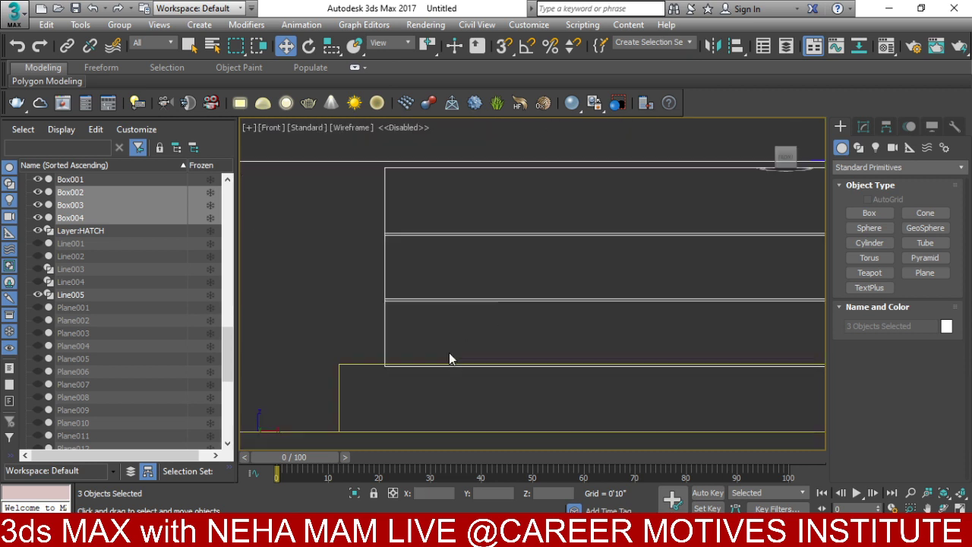
pyautogui.press('z')
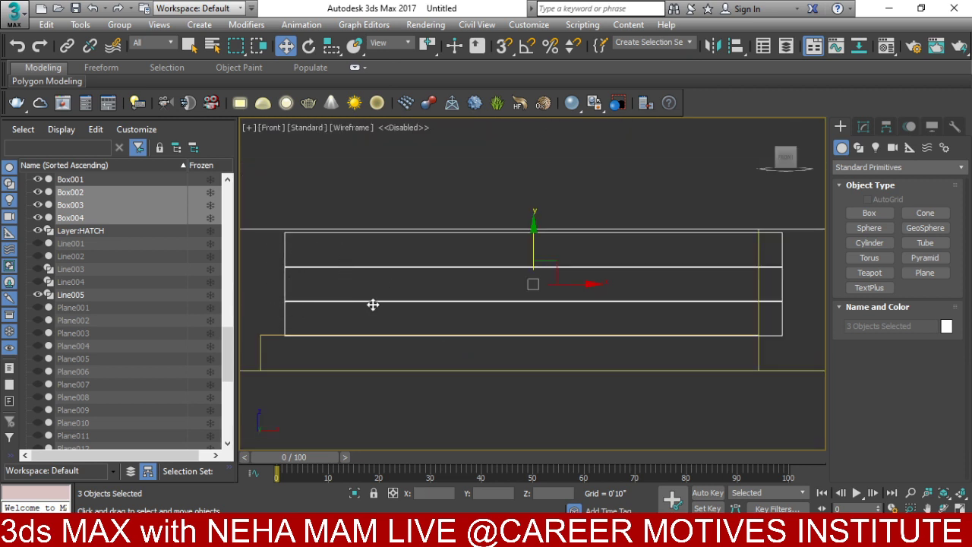
pyautogui.moveTo(373, 305); pyautogui.dragTo(551, 280, button='middle')
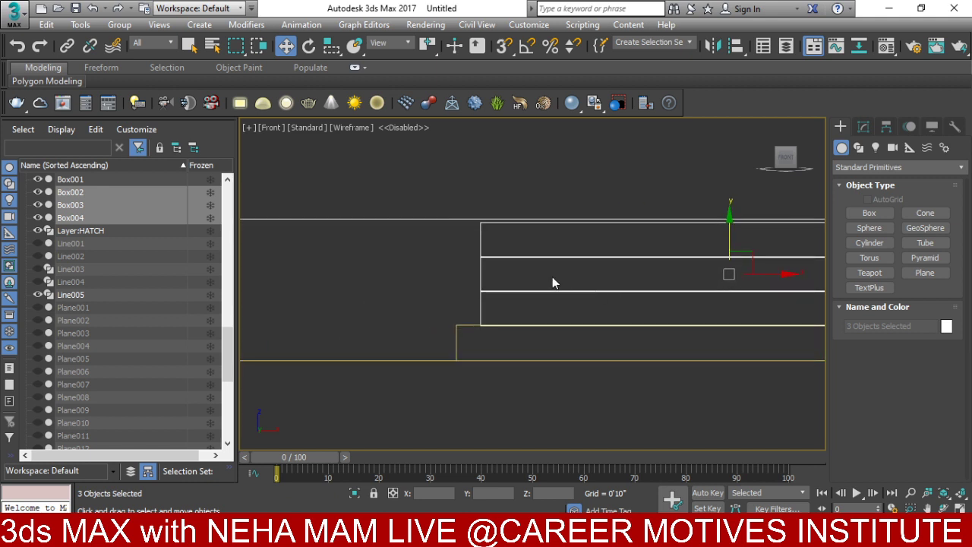
pyautogui.click(529, 252)
pyautogui.moveTo(529, 255); pyautogui.dragTo(459, 270)
pyautogui.press('t')
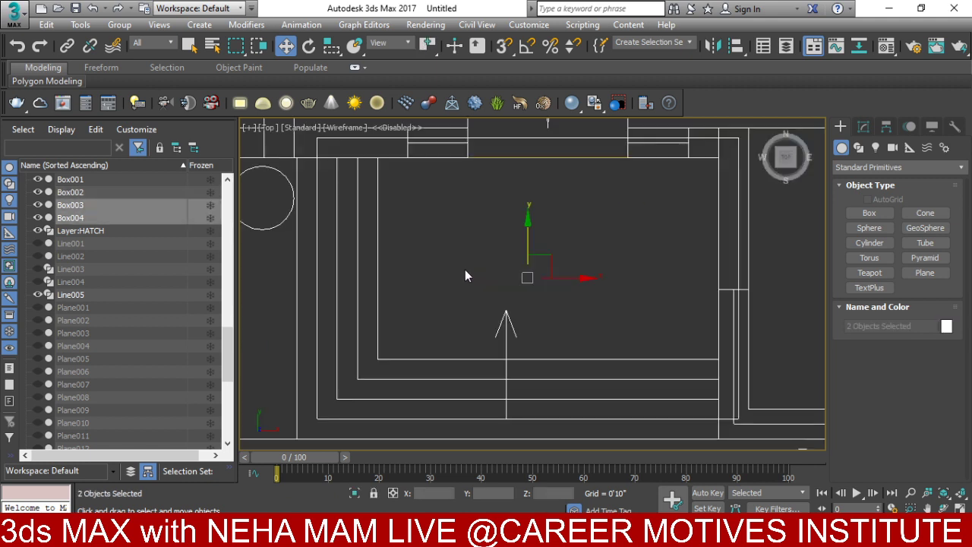
pyautogui.moveTo(573, 287); pyautogui.dragTo(593, 287)
pyautogui.moveTo(554, 245); pyautogui.dragTo(556, 225)
# - Shift the lowest box a further 6" both ways, then orbit and view the steps shaded
pyautogui.scroll(3, 506, 297)
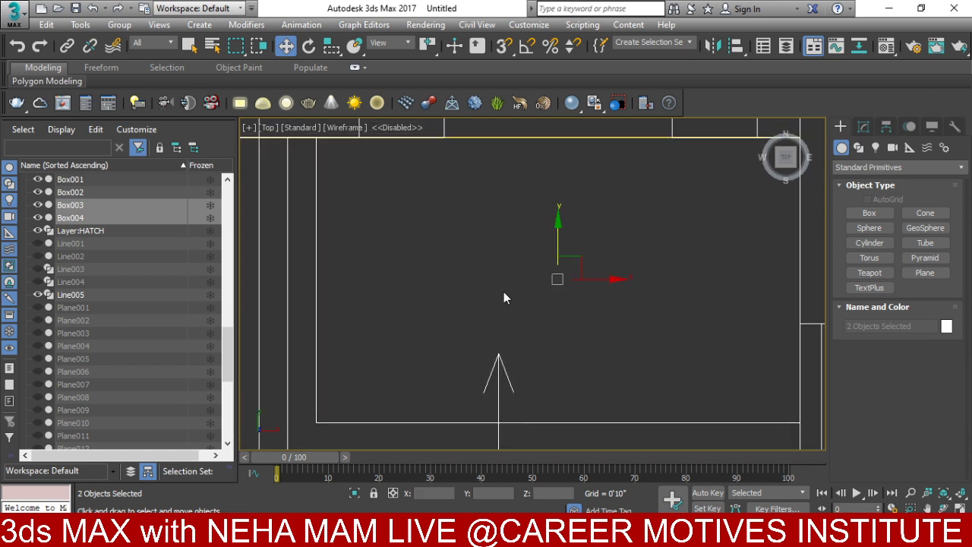
pyautogui.press('f')
pyautogui.moveTo(345, 276); pyautogui.dragTo(433, 258, button='middle')
pyautogui.moveTo(432, 240); pyautogui.dragTo(358, 260)
pyautogui.moveTo(424, 261); pyautogui.dragTo(429, 297, button='middle')
pyautogui.press('t')
pyautogui.scroll(-2, 430, 303)
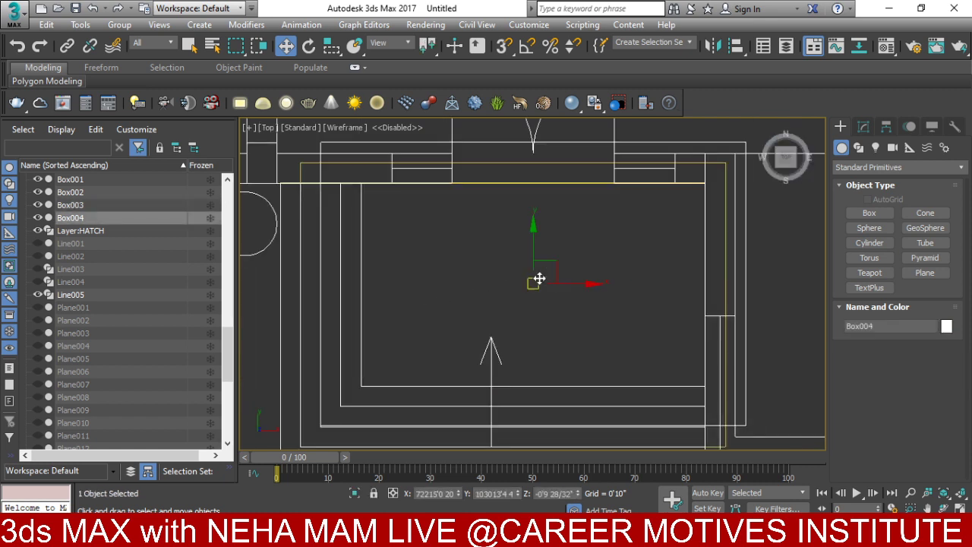
pyautogui.moveTo(581, 280); pyautogui.dragTo(587, 280)
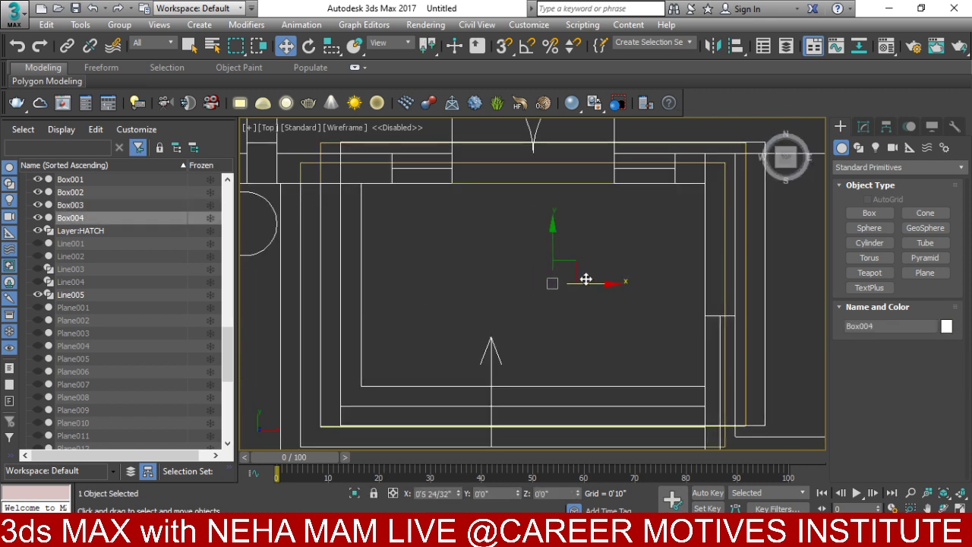
pyautogui.moveTo(552, 243); pyautogui.dragTo(552, 223)
pyautogui.press('f')
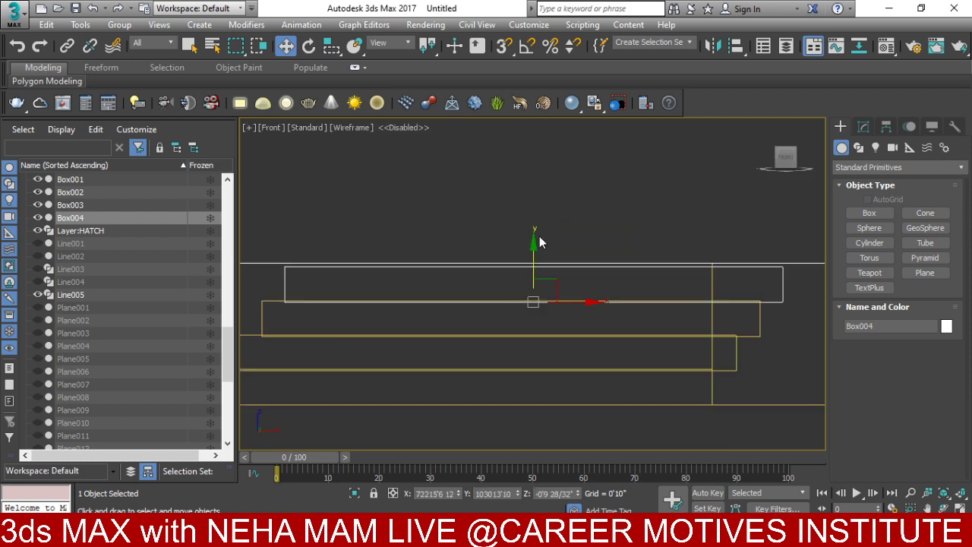
pyautogui.keyDown('alt'); pyautogui.moveTo(538, 243); pyautogui.dragTo(578, 351, button='middle'); pyautogui.keyUp('alt')
pyautogui.press('F3')
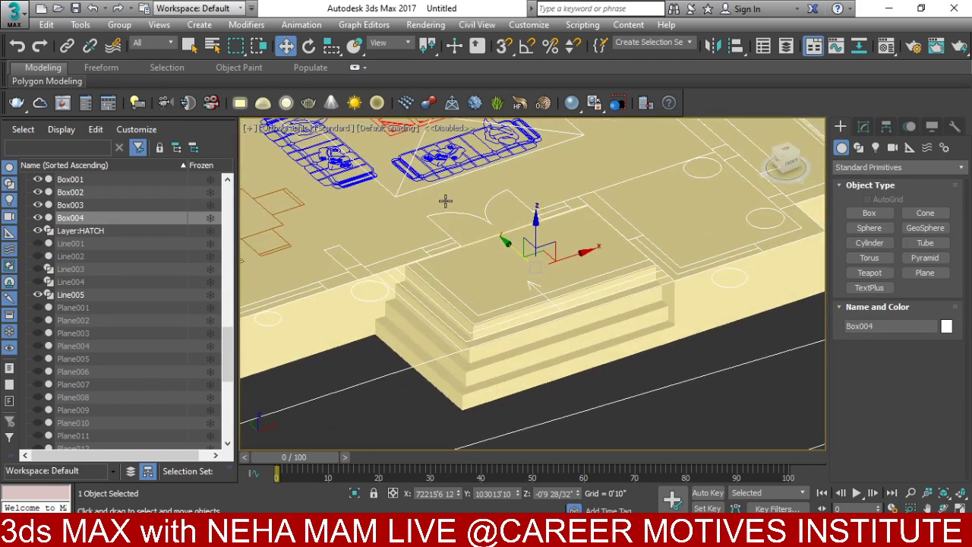
# - Hide all shape objects and switch the Create panel to Compound Objects
pyautogui.keyDown('alt'); pyautogui.moveTo(412, 357); pyautogui.dragTo(471, 318, button='middle'); pyautogui.keyUp('alt')
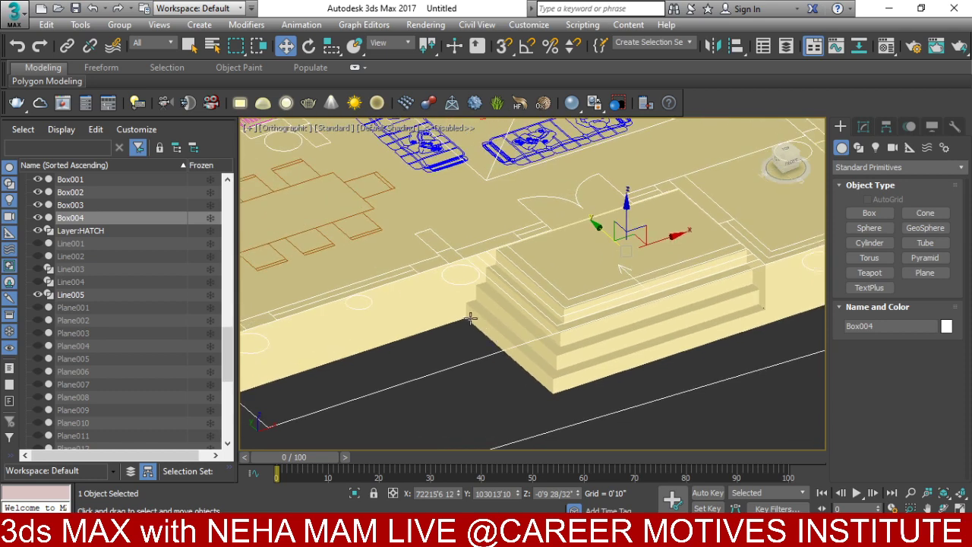
pyautogui.click(438, 300)
pyautogui.hotkey('shift', 's')
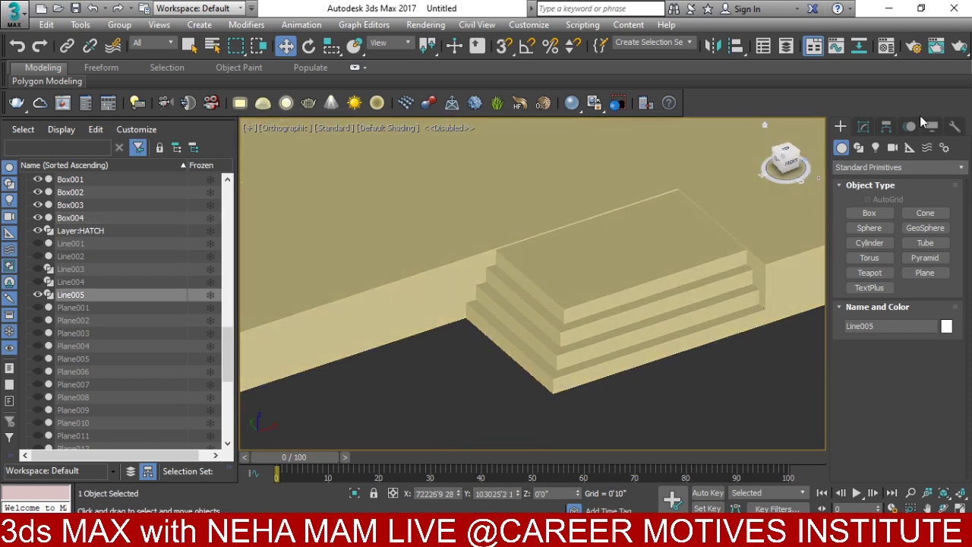
pyautogui.click(881, 167)
pyautogui.click(873, 193)
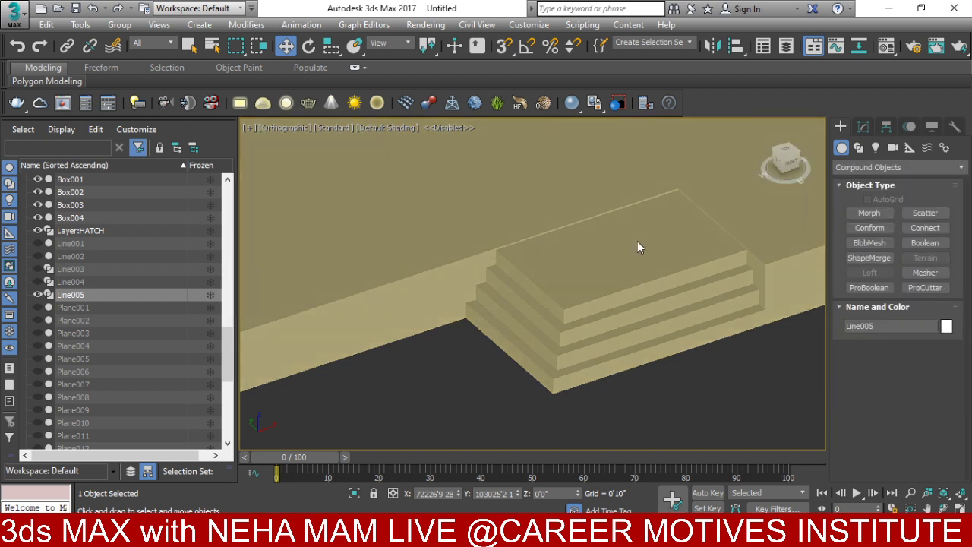
pyautogui.click(391, 284)
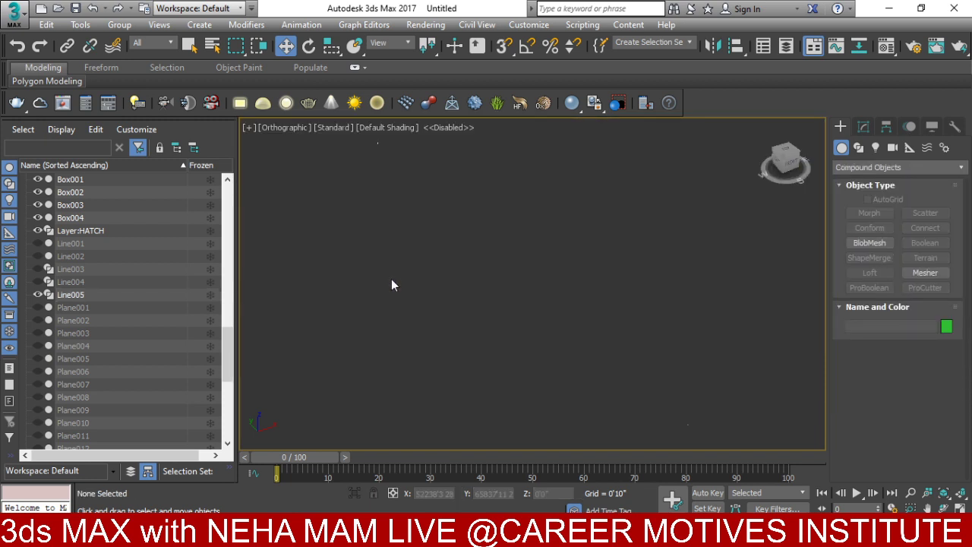
# - Select the Line005 plinth and start a ProBoolean union with Start Picking
pyautogui.scroll(5, 525, 282)
pyautogui.moveTo(618, 358); pyautogui.dragTo(516, 271, button='middle')
pyautogui.scroll(10, 610, 302)
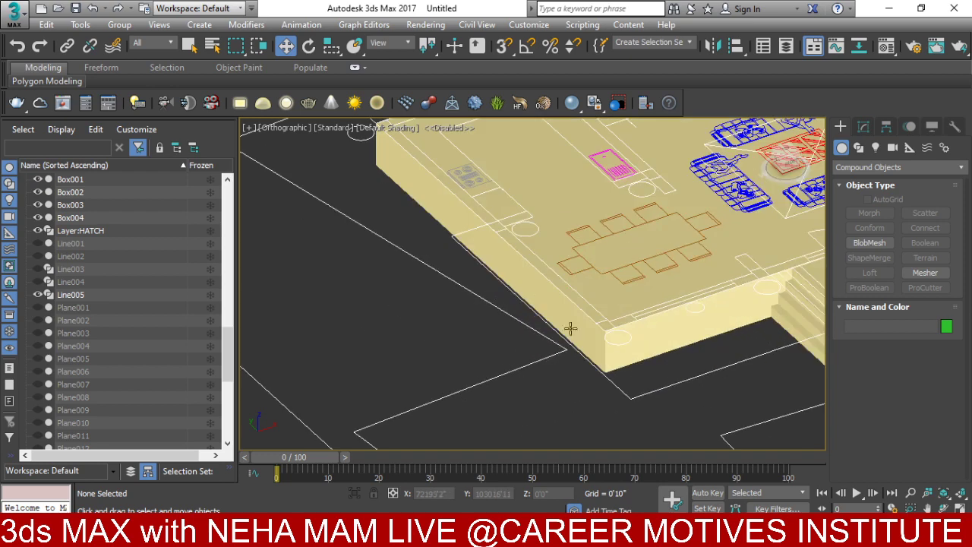
pyautogui.click(593, 343)
pyautogui.moveTo(742, 372); pyautogui.dragTo(528, 361, button='middle')
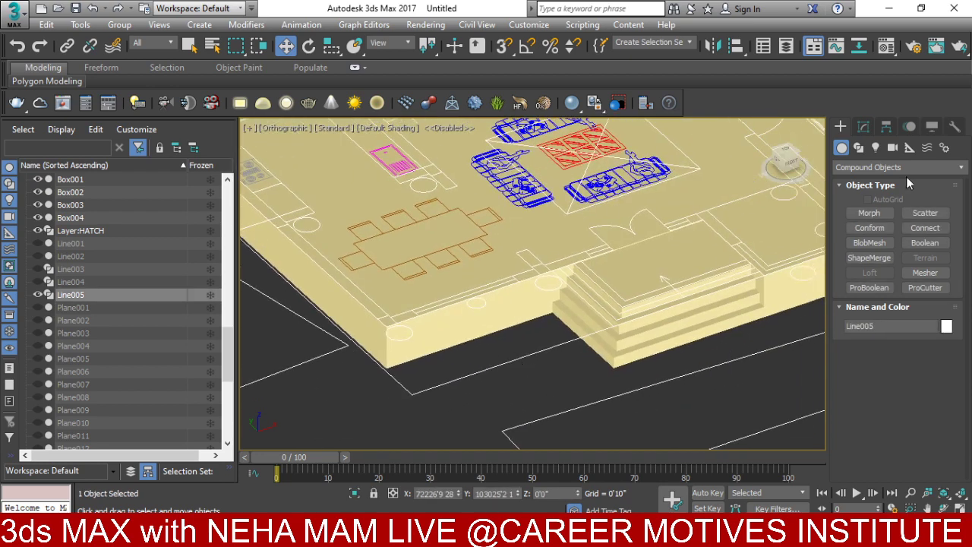
pyautogui.click(875, 287)
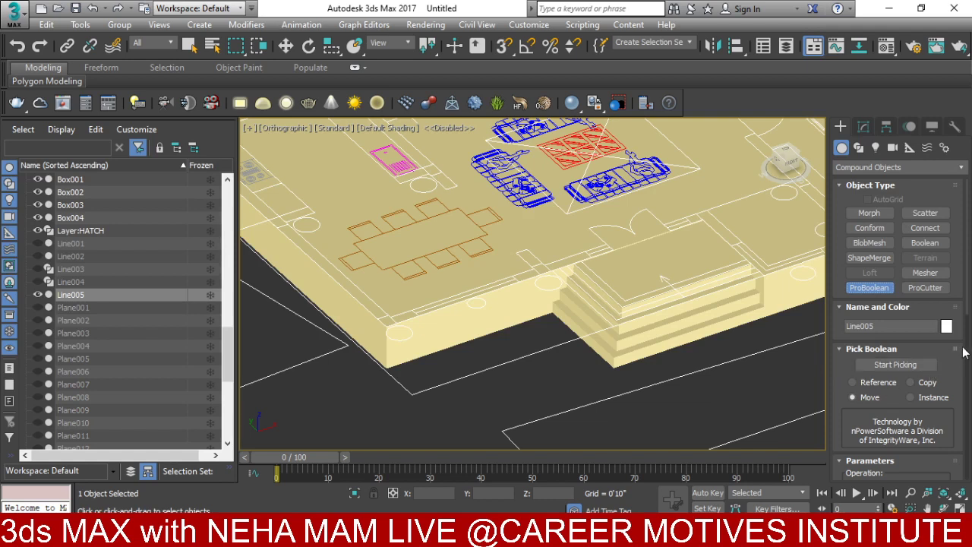
pyautogui.scroll(-3, 896, 380)
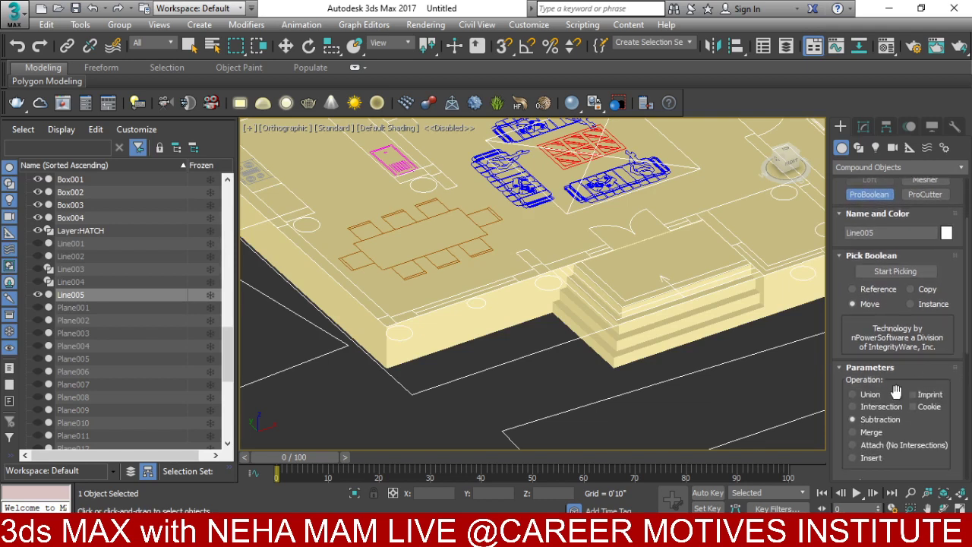
pyautogui.click(893, 272)
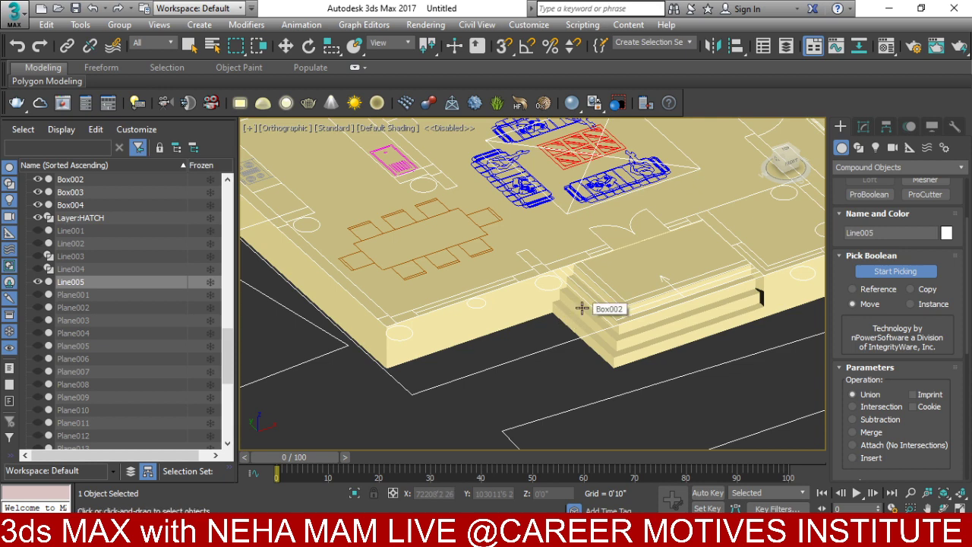
# - Pick the four remaining stair boxes to union them into the plinth
pyautogui.click(590, 304)
pyautogui.scroll(4, 586, 308)
pyautogui.click(597, 292)
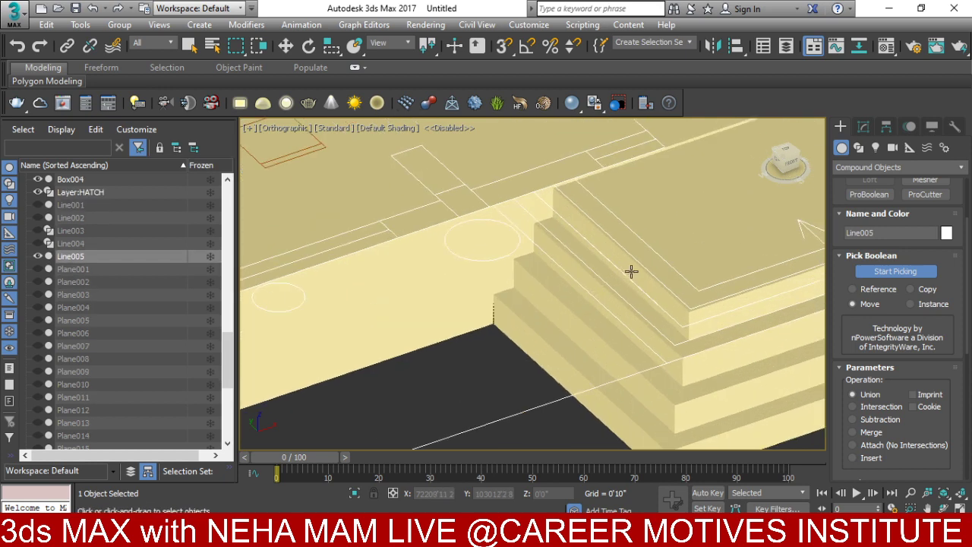
pyautogui.scroll(2, 668, 357)
pyautogui.click(719, 367)
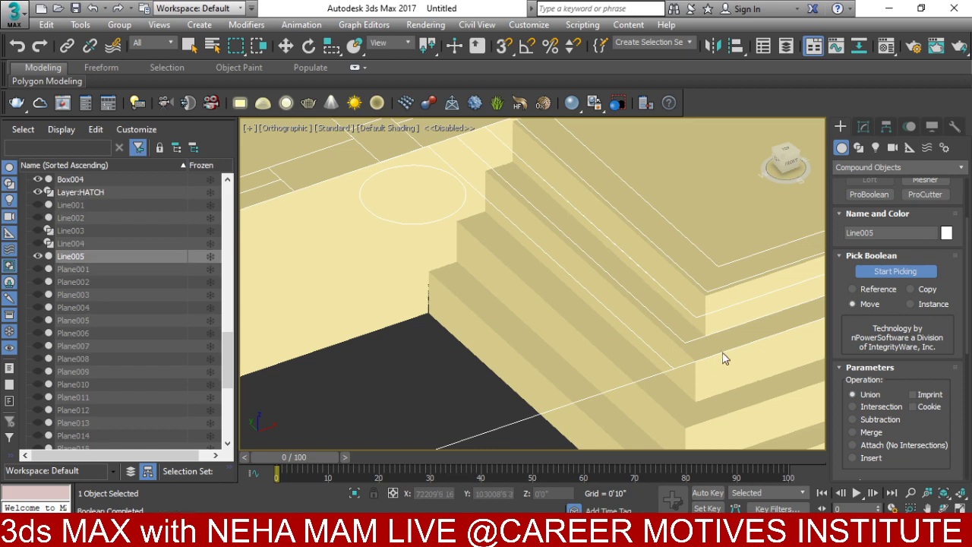
pyautogui.click(729, 319)
pyautogui.scroll(-3, 732, 306)
pyautogui.scroll(-5, 732, 306)
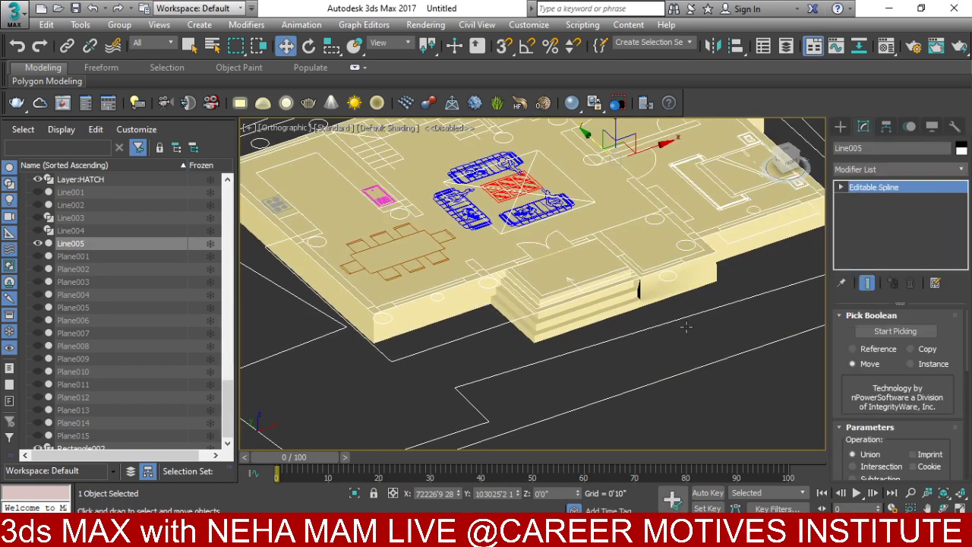
# - Select the new Shape001 spline, return to Compound Objects, then clear the selection
pyautogui.click(706, 346)
pyautogui.scroll(6, 653, 288)
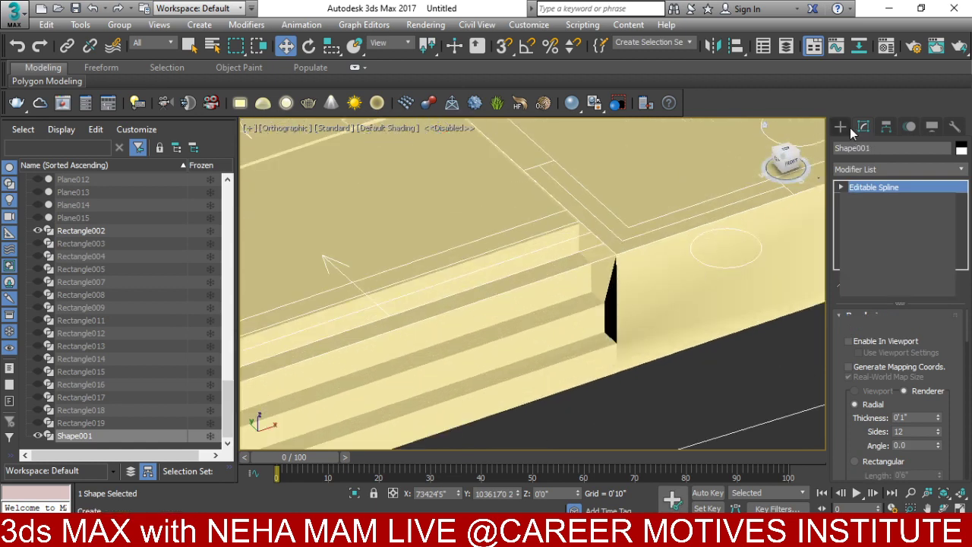
pyautogui.click(840, 127)
pyautogui.click(641, 400)
pyautogui.scroll(-5, 641, 400)
# - Isolate the Line005 plinth with Hide Unselected
pyautogui.click(659, 312)
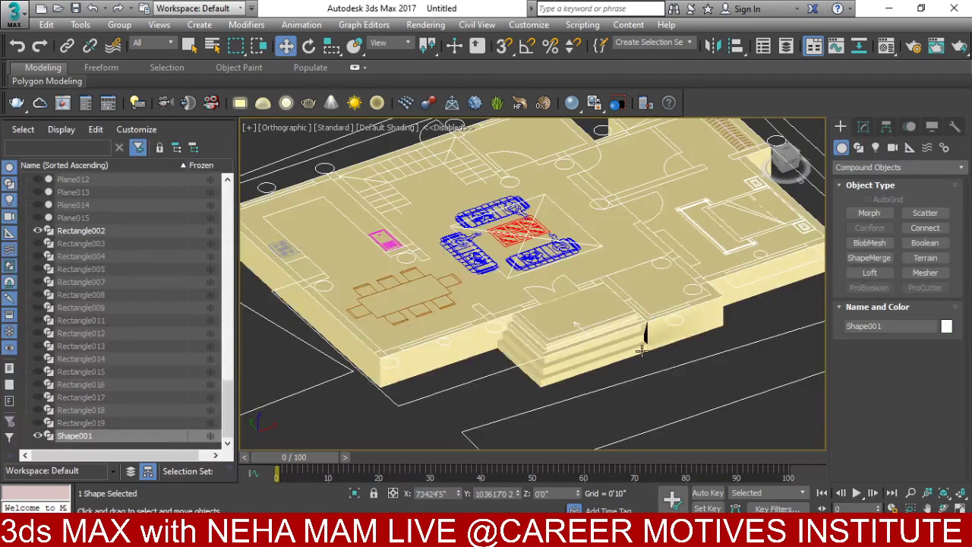
pyautogui.click(644, 348)
pyautogui.rightClick(645, 346)
pyautogui.click(682, 255)
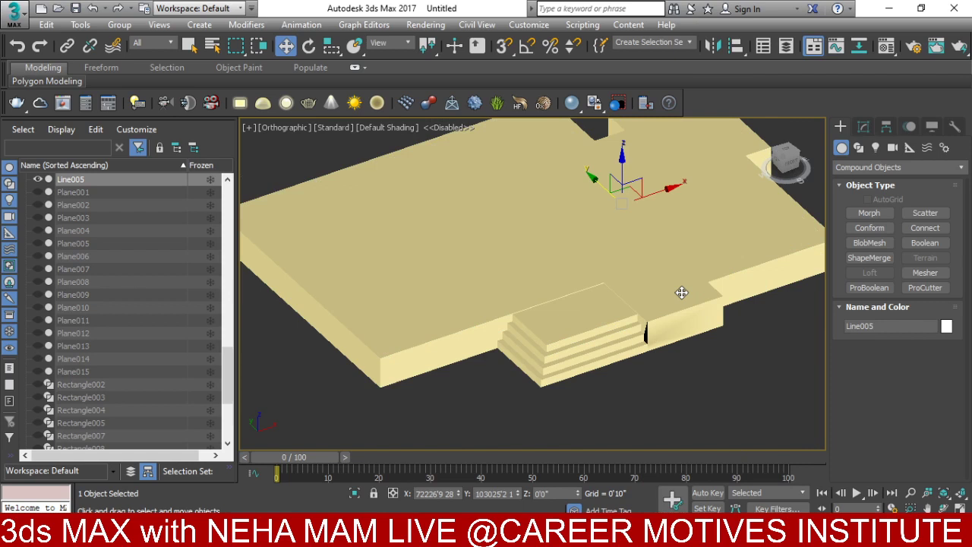
pyautogui.keyDown('alt'); pyautogui.moveTo(678, 288); pyautogui.dragTo(651, 315, button='middle'); pyautogui.keyUp('alt')
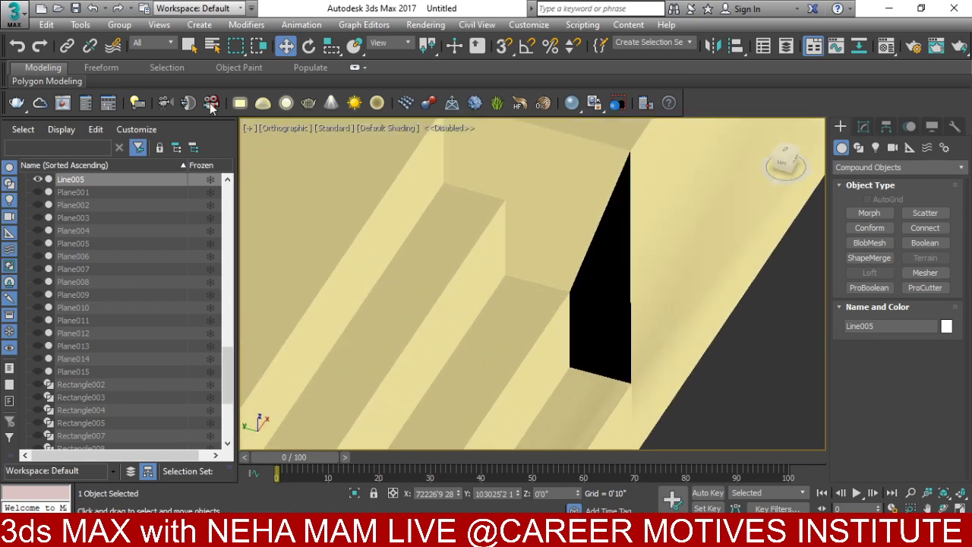
# - Set the viewport shading to Facets
pyautogui.click(398, 127)
pyautogui.click(407, 156)
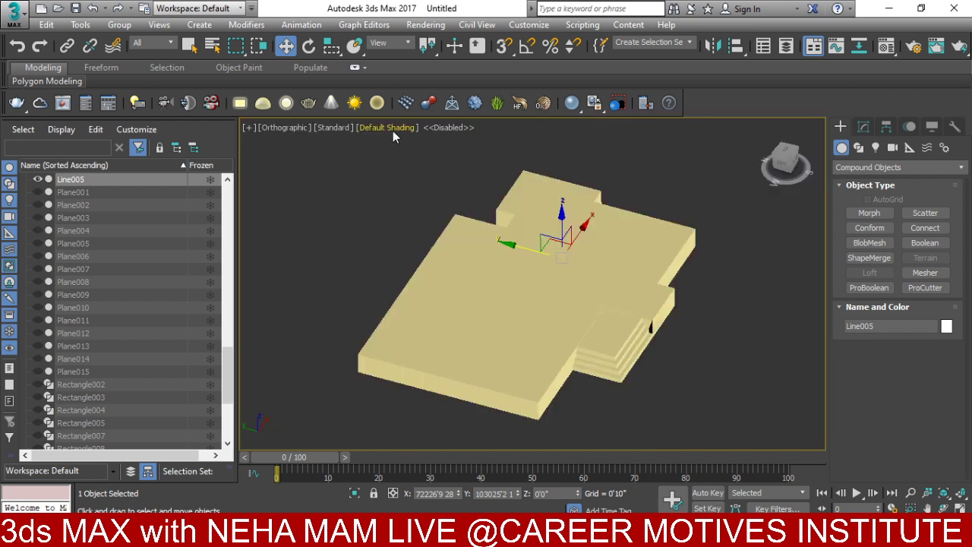
pyautogui.click(391, 127)
pyautogui.click(410, 157)
pyautogui.moveTo(414, 163)
pyautogui.keyDown('alt'); pyautogui.mouseDown(button='middle')
pyautogui.moveTo(455, 196)
pyautogui.moveTo(477, 295)
pyautogui.mouseUp(button='middle'); pyautogui.keyUp('alt')
pyautogui.scroll(3, 477, 296)
# - Unhide all objects to bring the house back around the plinth
pyautogui.keyDown('alt'); pyautogui.moveTo(481, 332); pyautogui.dragTo(543, 303, button='middle'); pyautogui.keyUp('alt')
pyautogui.rightClick(544, 302)
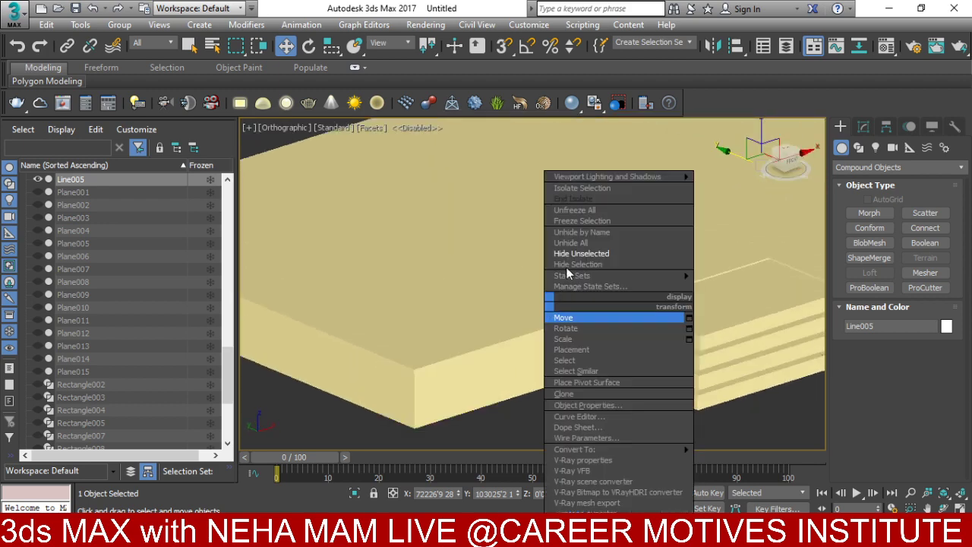
pyautogui.click(578, 243)
pyautogui.scroll(-3, 577, 269)
pyautogui.keyDown('alt'); pyautogui.moveTo(577, 269); pyautogui.dragTo(546, 271, button='middle'); pyautogui.keyUp('alt')
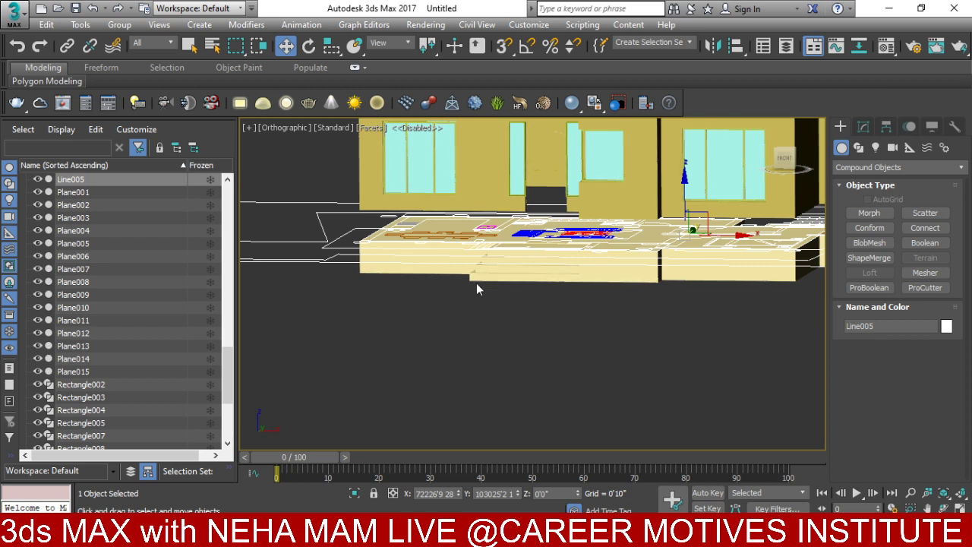
# - In Front view, set the plinth's Absolute Z to 3 in the Move Transform dialog
pyautogui.press('f')
pyautogui.scroll(-2, 520, 268)
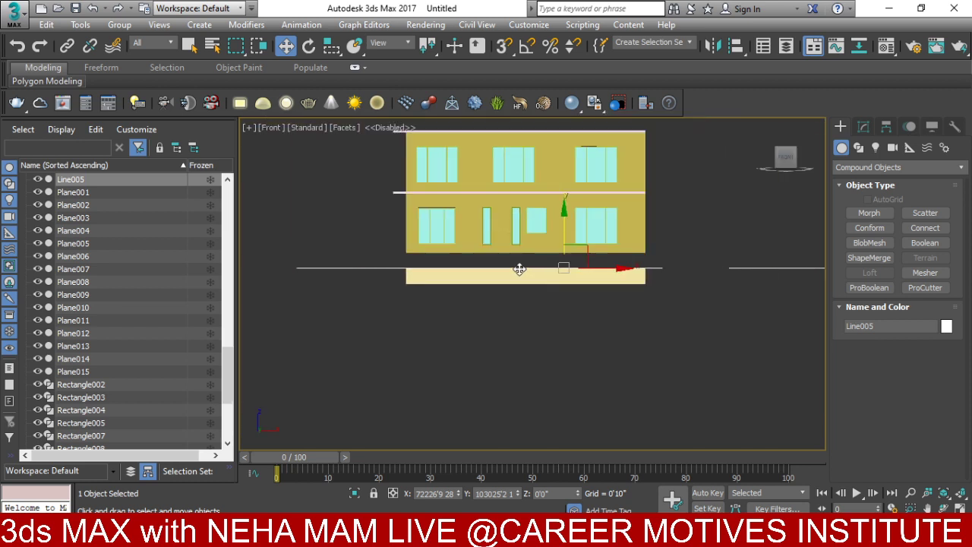
pyautogui.rightClick(485, 273)
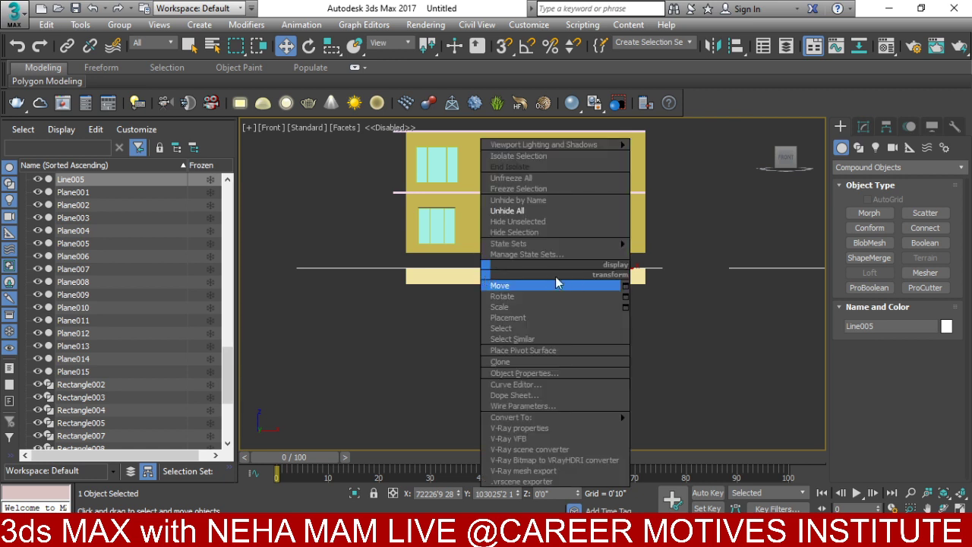
pyautogui.click(621, 284)
pyautogui.click(241, 224)
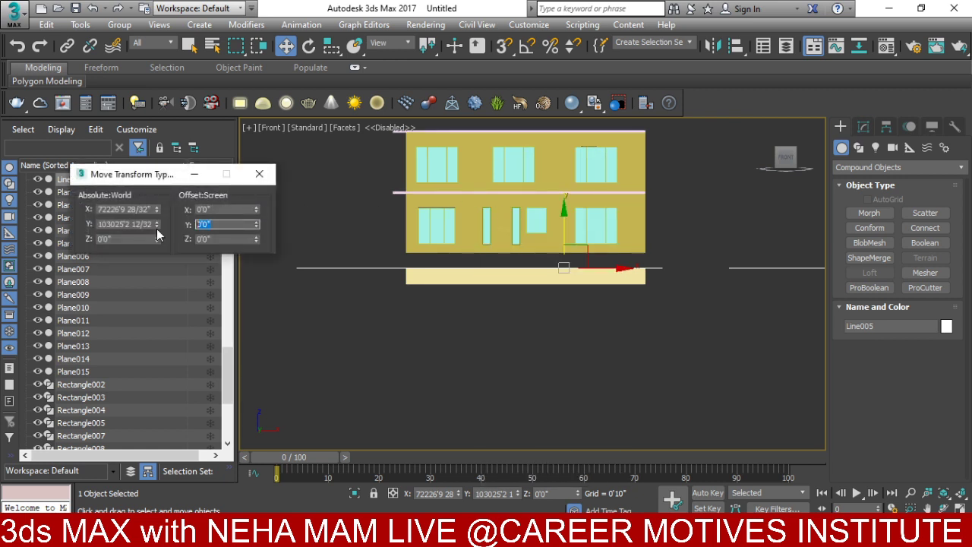
pyautogui.doubleClick(149, 239)
pyautogui.write('3')
pyautogui.press('Return')
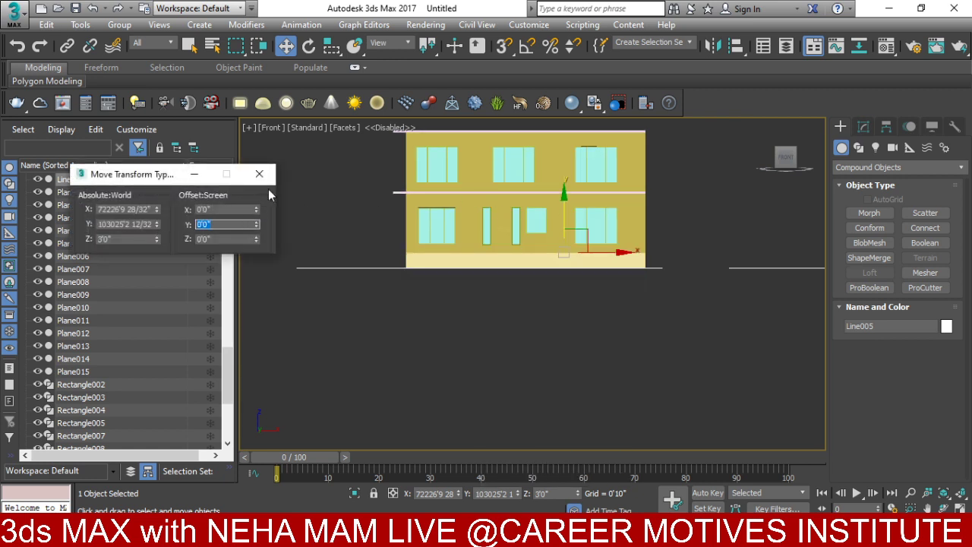
pyautogui.press('F12')
# - Orbit and pan to a three-quarter view of the house on its raised plinth
pyautogui.keyDown('alt'); pyautogui.moveTo(385, 313); pyautogui.dragTo(562, 284, button='middle'); pyautogui.keyUp('alt')
pyautogui.scroll(5, 562, 285)
pyautogui.moveTo(543, 328); pyautogui.dragTo(595, 438, button='middle')
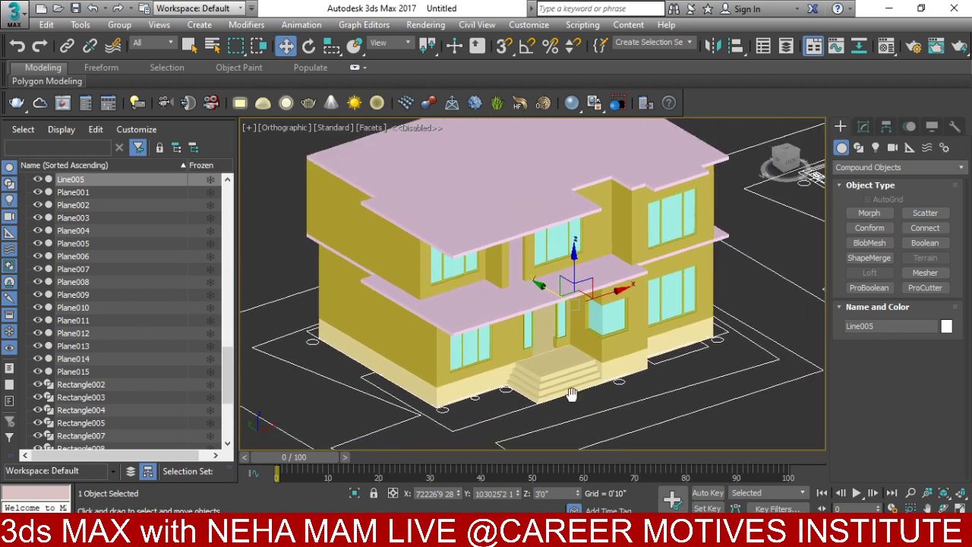
pyautogui.scroll(4, 638, 353)
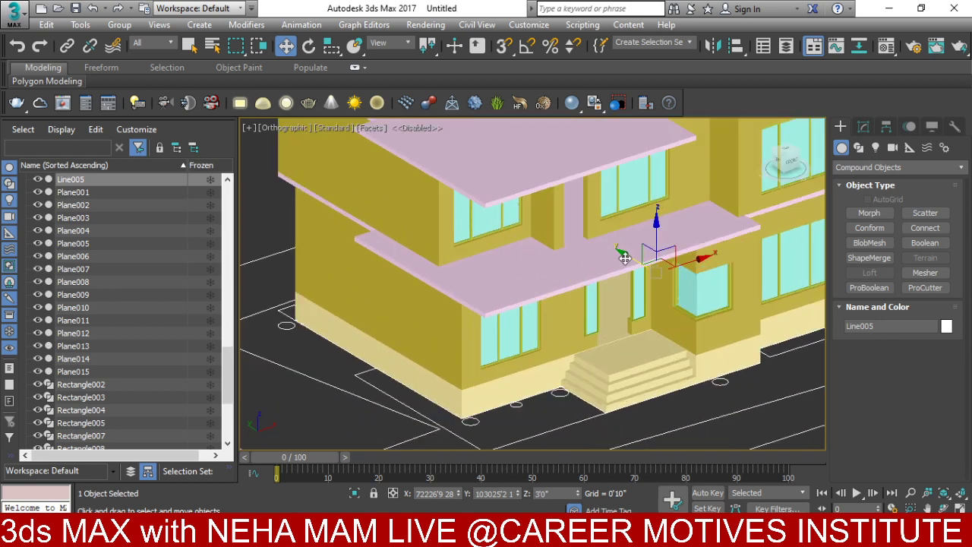
pyautogui.moveTo(696, 317); pyautogui.dragTo(619, 289, button='middle')
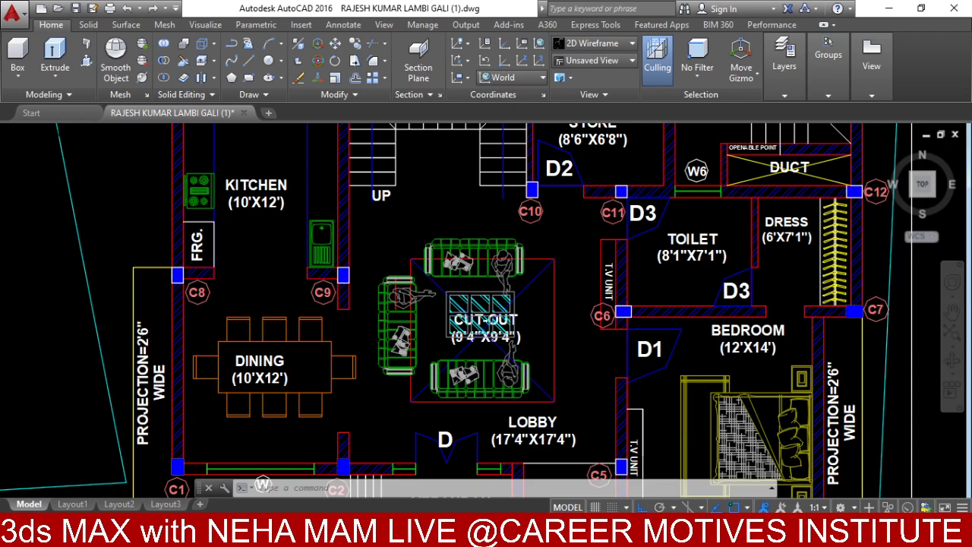
pyautogui.scroll(-3, 486, 304)
# - Pan to the first floor plan and regenerate the drawing with RE
pyautogui.moveTo(486, 303); pyautogui.dragTo(302, 269, button='middle')
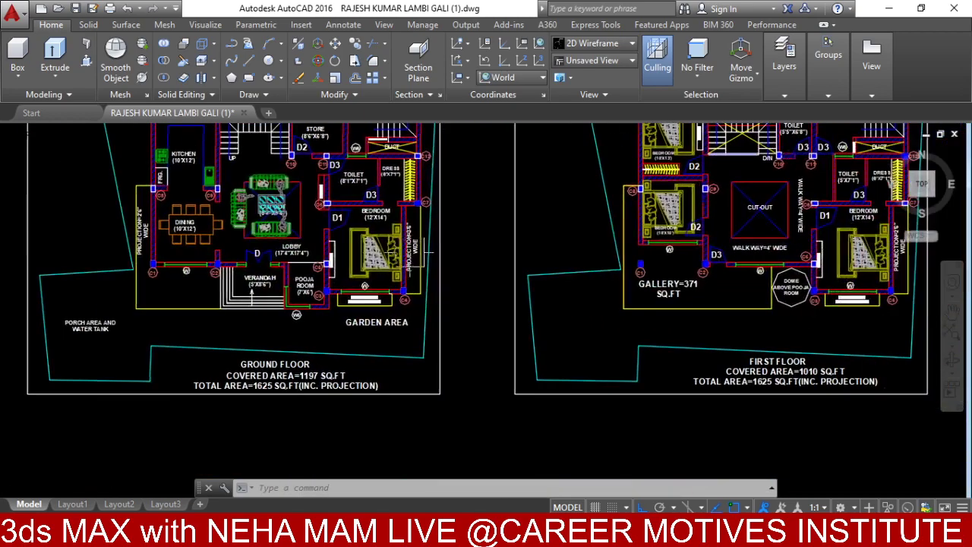
pyautogui.scroll(2, 684, 380)
pyautogui.scroll(3, 649, 269)
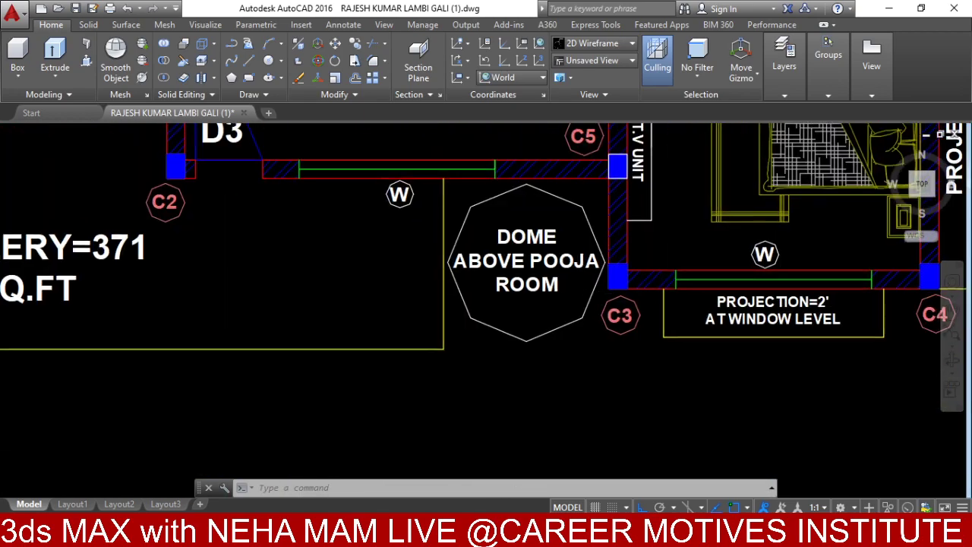
pyautogui.moveTo(448, 268)
pyautogui.mouseDown(button='middle')
pyautogui.moveTo(550, 283)
pyautogui.moveTo(550, 319)
pyautogui.mouseUp(button='middle')
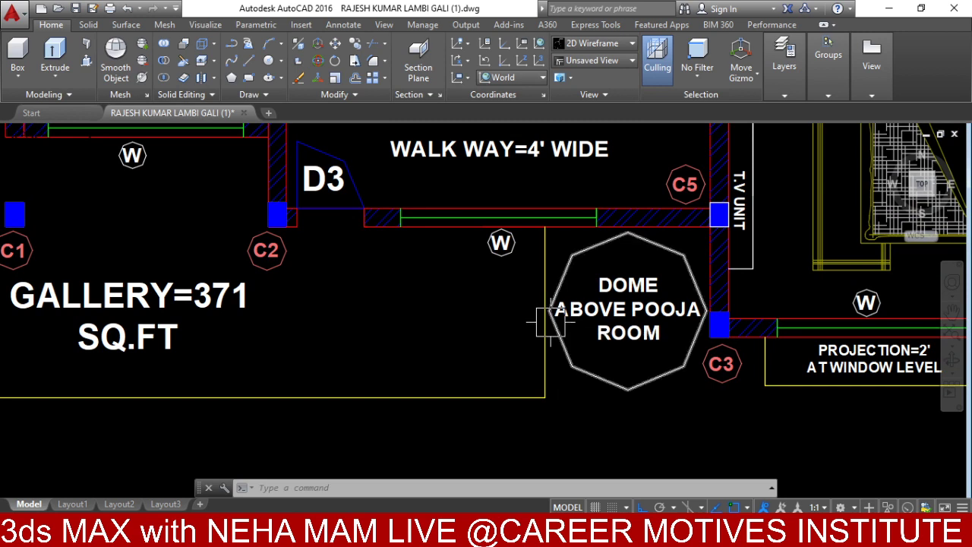
pyautogui.write('r')
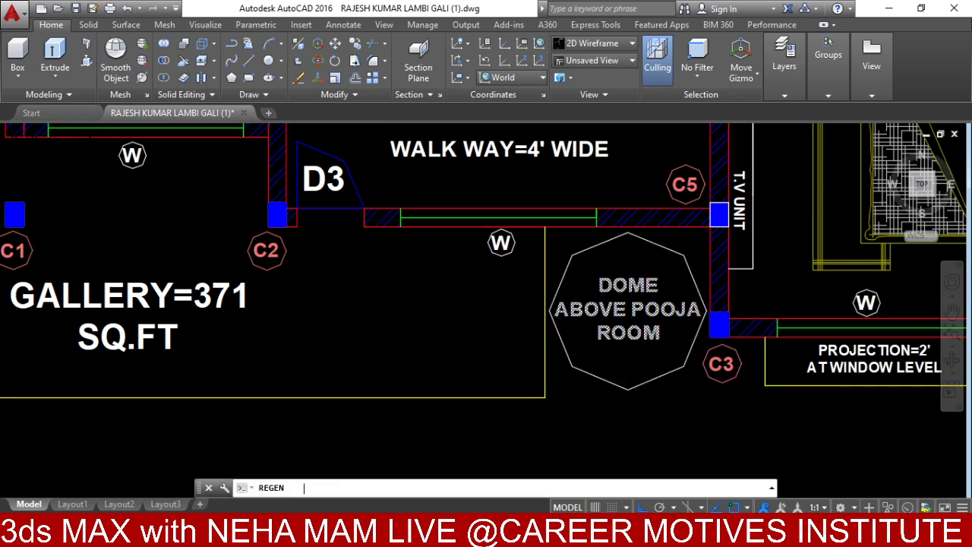
pyautogui.write('e')
pyautogui.press('Return')
pyautogui.moveTo(545, 350); pyautogui.dragTo(658, 337, button='middle')
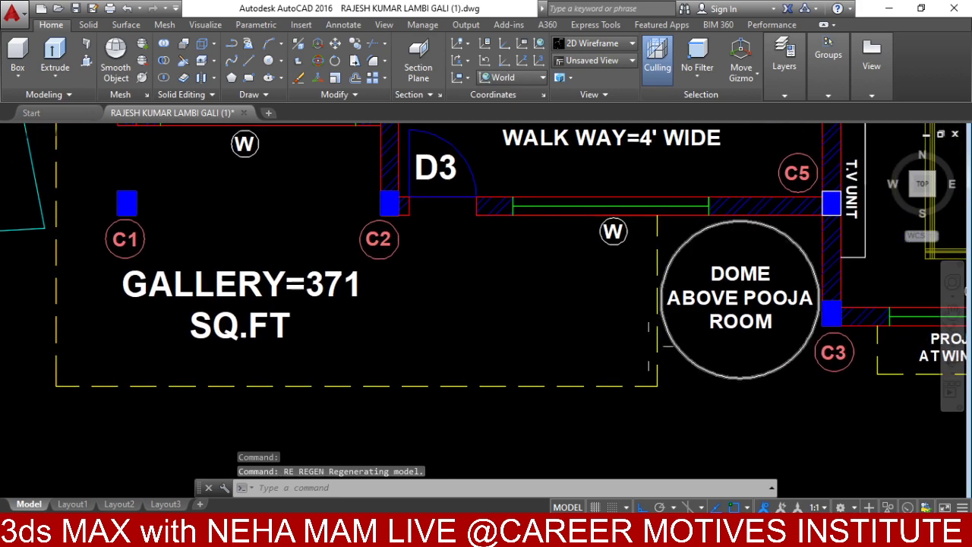
pyautogui.scroll(-6, 657, 338)
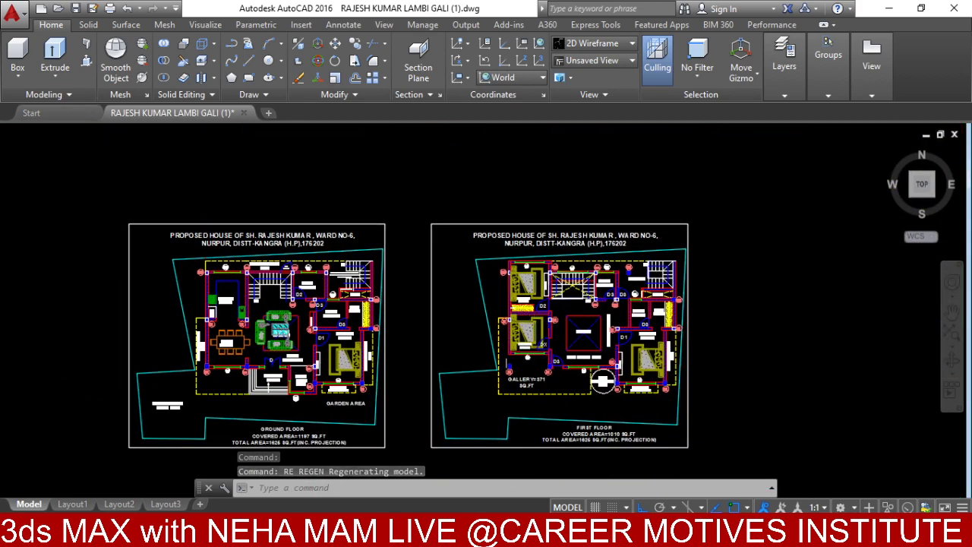
pyautogui.moveTo(540, 372)
pyautogui.mouseDown(button='middle')
pyautogui.moveTo(566, 337)
pyautogui.moveTo(532, 359)
pyautogui.moveTo(529, 387)
pyautogui.mouseUp(button='middle')
# - Open the Material Editor and centre the Verandah in the plan view
pyautogui.write('t')
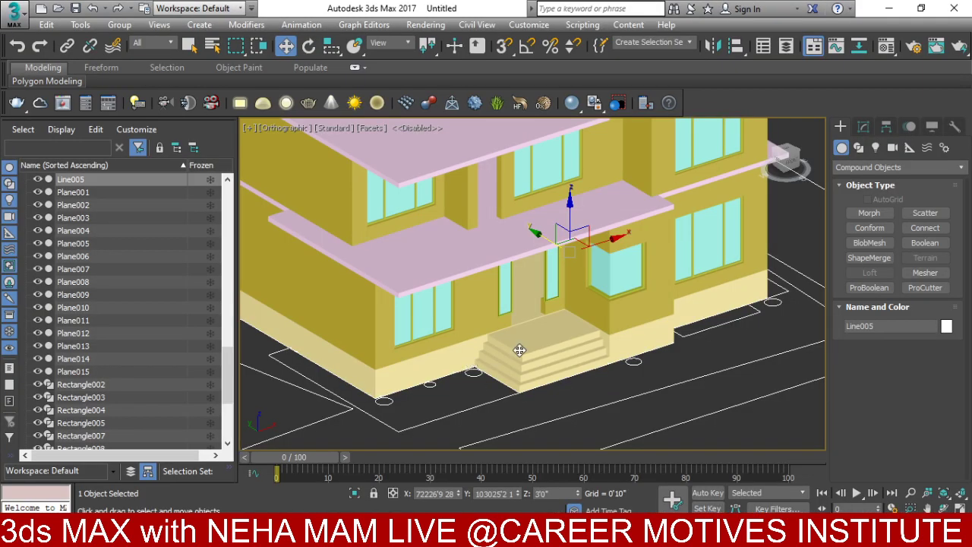
pyautogui.scroll(-2, 520, 350)
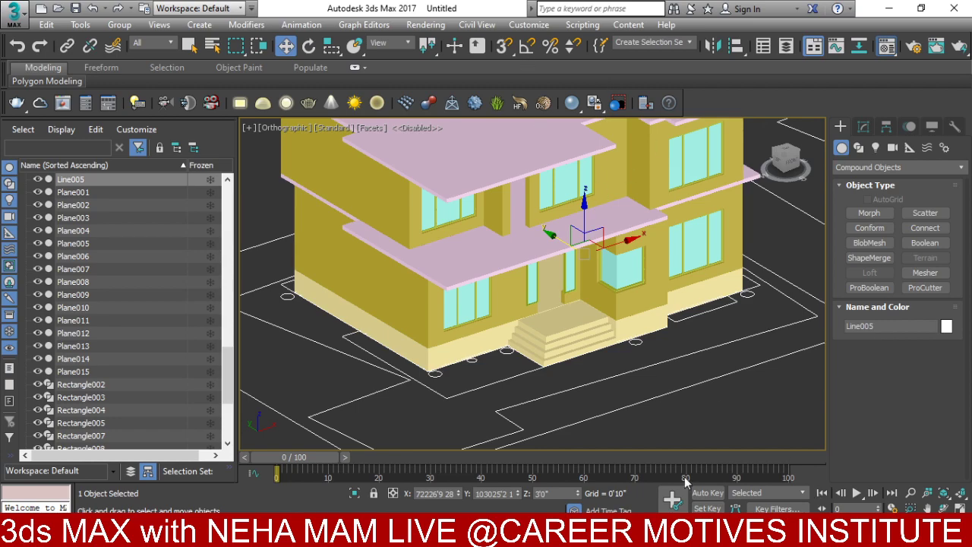
pyautogui.press('m')
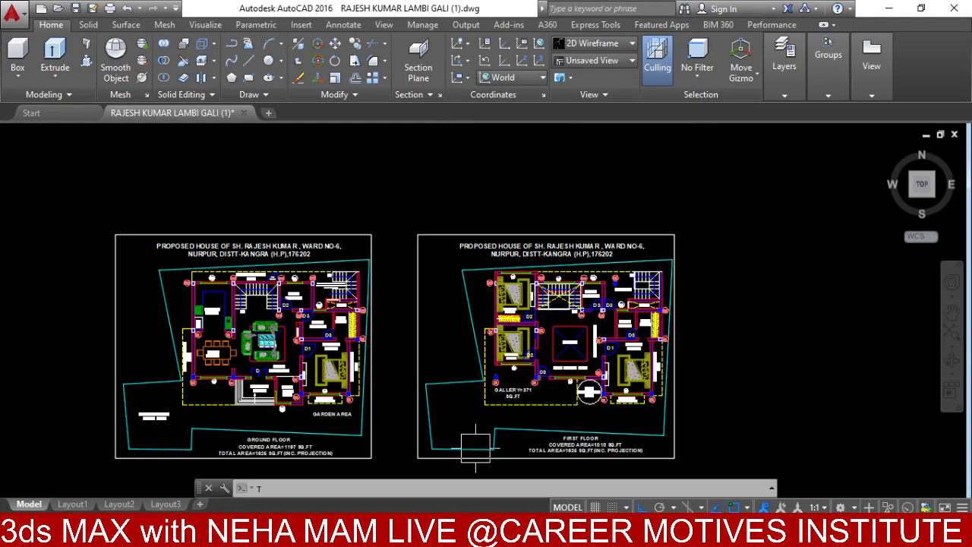
pyautogui.scroll(10, 216, 342)
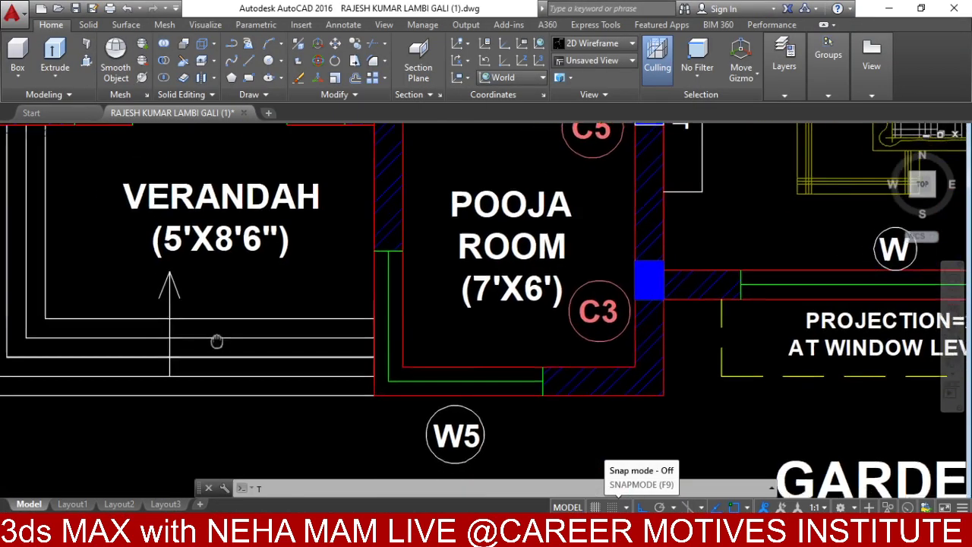
pyautogui.moveTo(216, 342); pyautogui.dragTo(588, 334, button='middle')
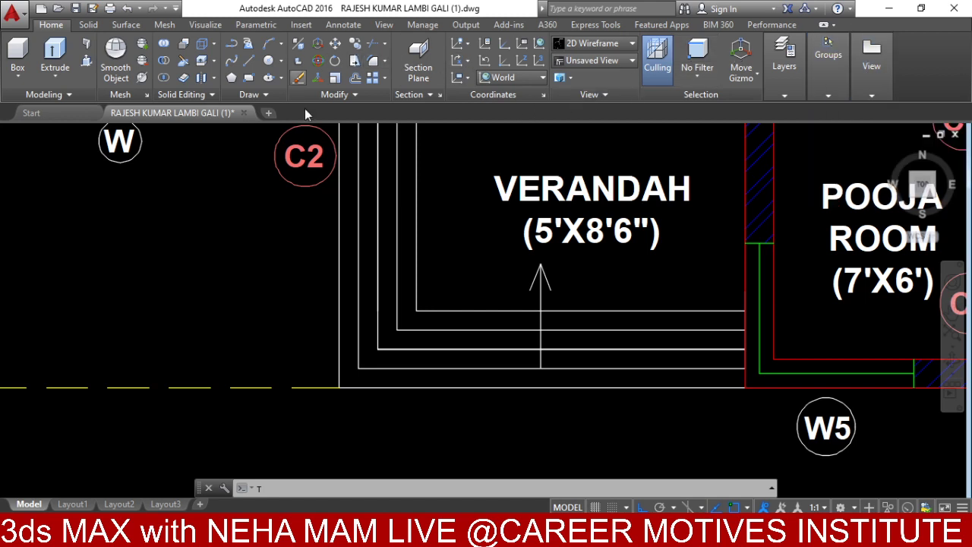
pyautogui.moveTo(380, 250); pyautogui.dragTo(379, 269, button='middle')
pyautogui.press('Escape')
pyautogui.press('Escape')
# - Measure the verandah step spacing with DIST, reading 0'-6"
pyautogui.write('di')
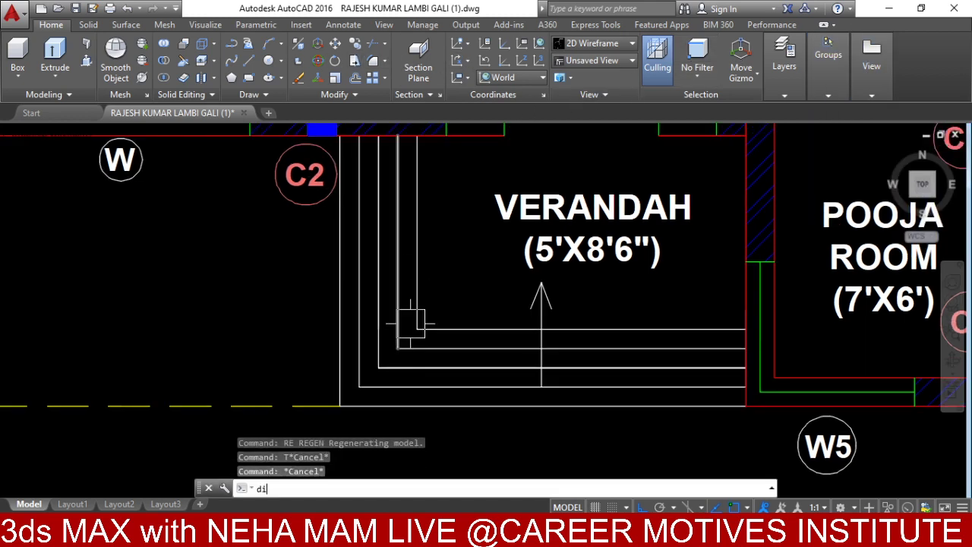
pyautogui.press('Return')
pyautogui.scroll(4, 373, 333)
pyautogui.click(335, 328)
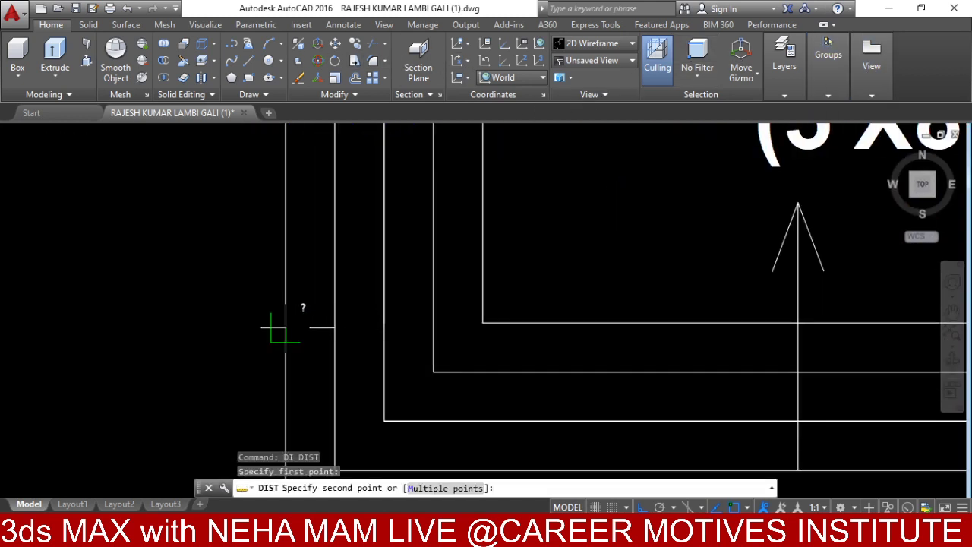
pyautogui.click(286, 328)
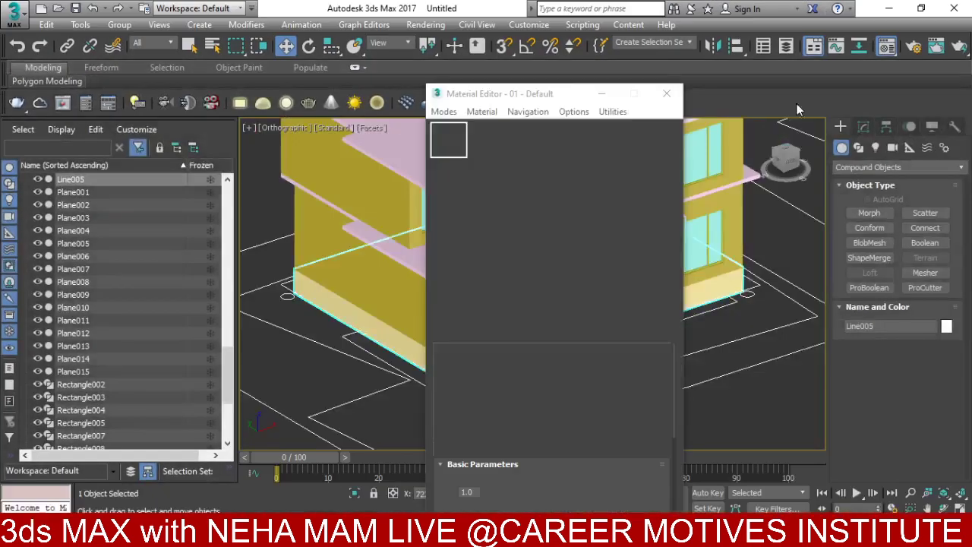
# - Close the Material Editor and start Save As for the scene
pyautogui.click(668, 93)
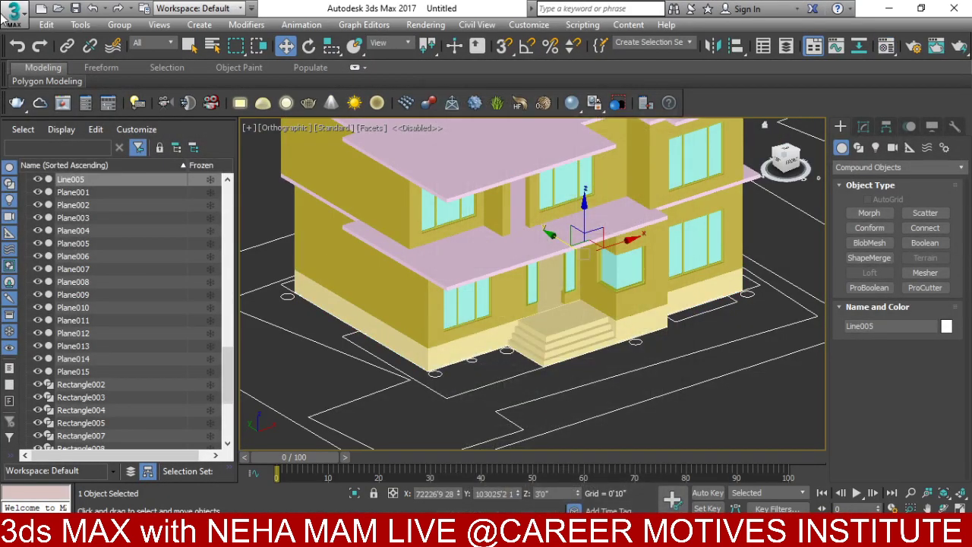
pyautogui.click(14, 12)
pyautogui.moveTo(91, 182)
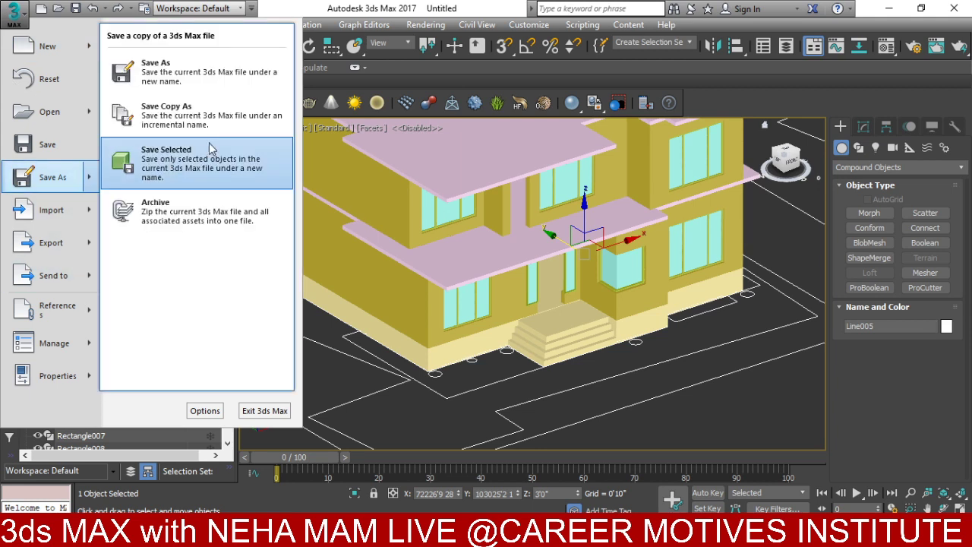
pyautogui.click(214, 77)
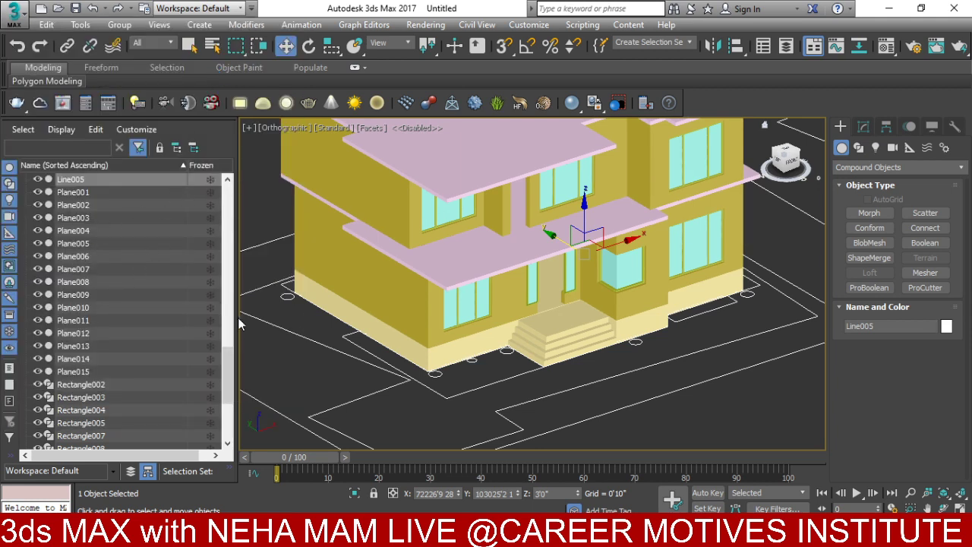
# - Check the house title in the AutoCAD plan drawing, then return to 3ds Max
pyautogui.hotkey('alt', 'Tab')
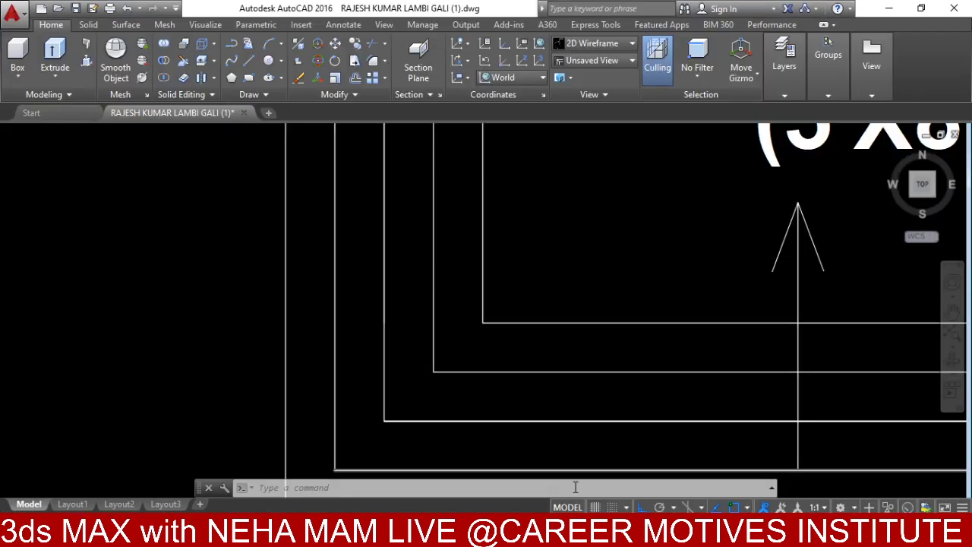
pyautogui.scroll(-3, 575, 380)
pyautogui.scroll(5, 627, 247)
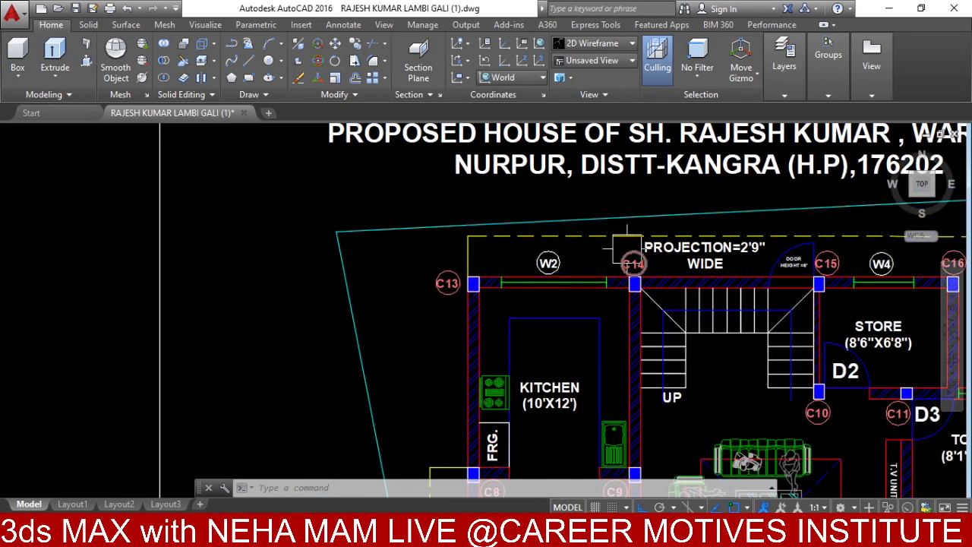
pyautogui.moveTo(627, 244)
pyautogui.mouseDown(button='middle')
pyautogui.moveTo(620, 311)
pyautogui.moveTo(562, 291)
pyautogui.mouseUp(button='middle')
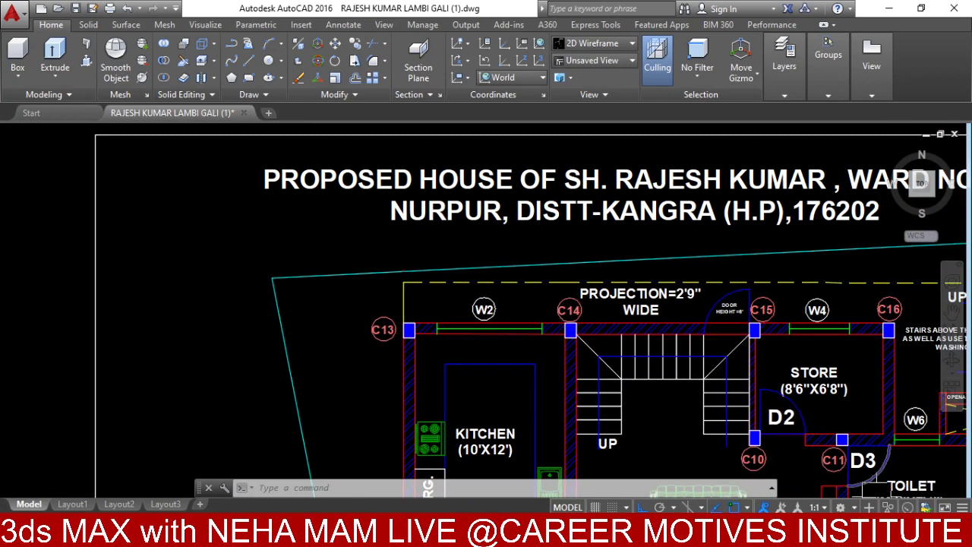
pyautogui.hotkey('alt', 'Tab')
# - Save the scene under a new file name in the project folder on drive E:
pyautogui.click(42, 240)
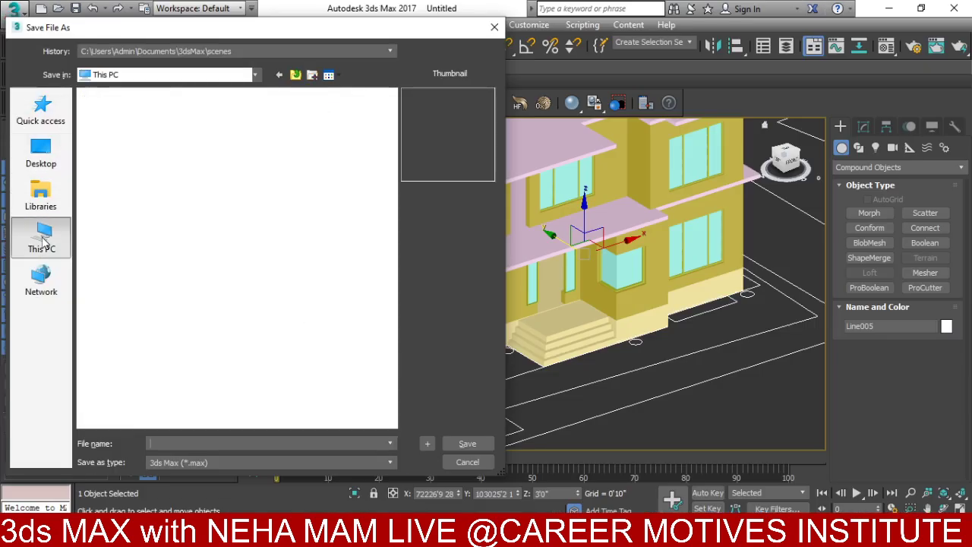
pyautogui.scroll(-2, 210, 343)
pyautogui.click(162, 397)
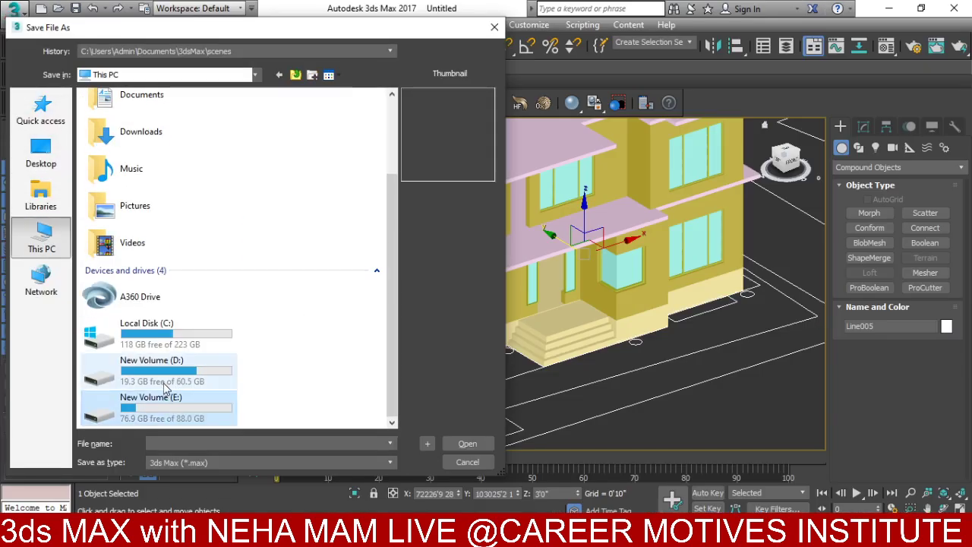
pyautogui.click(256, 420)
pyautogui.doubleClick(209, 393)
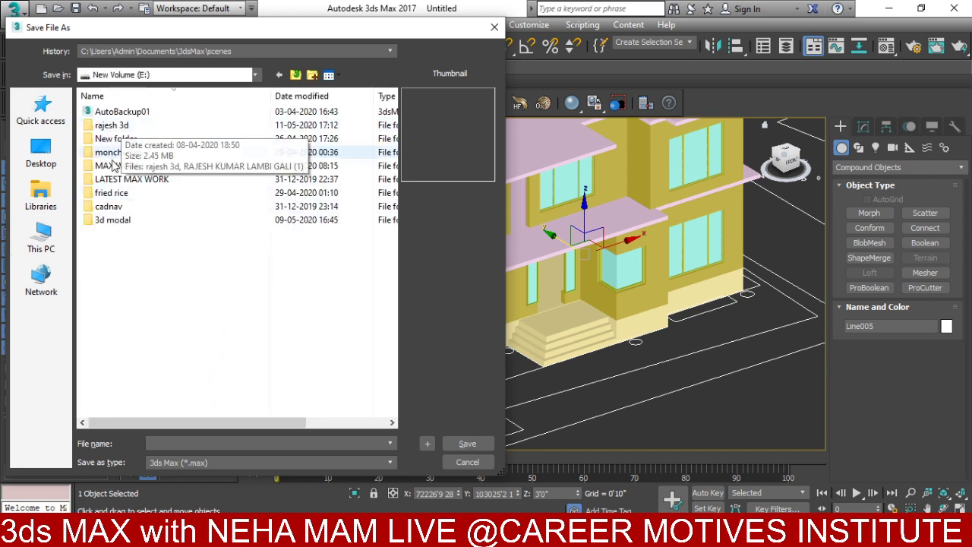
pyautogui.doubleClick(121, 126)
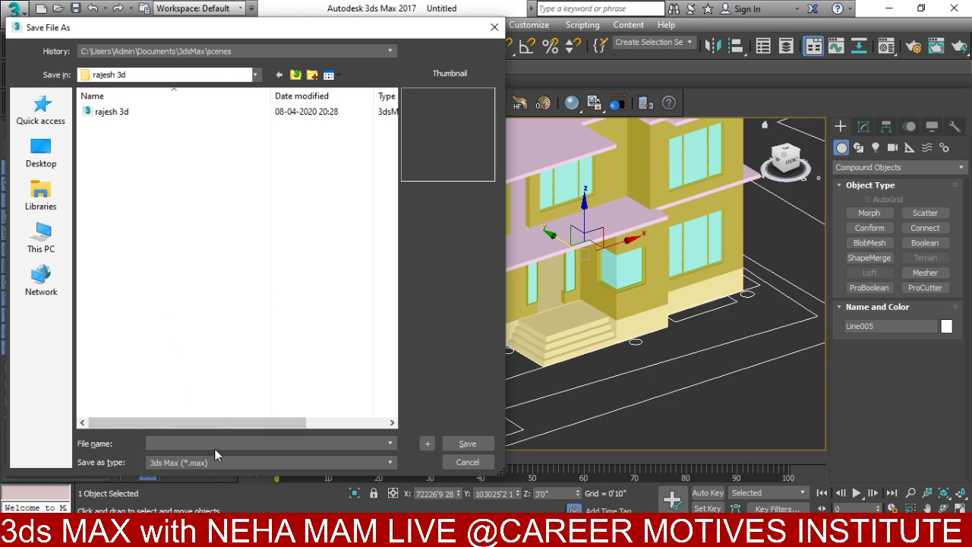
pyautogui.click(235, 442)
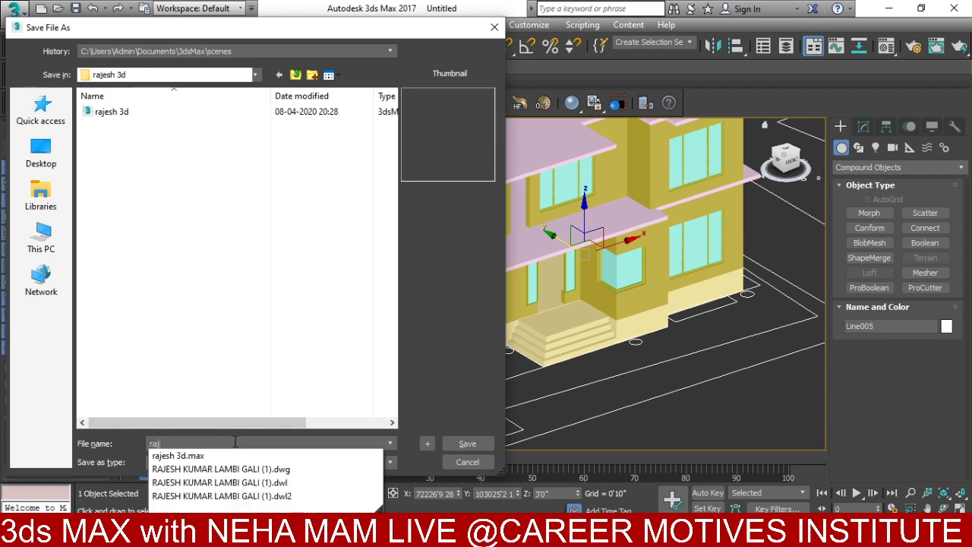
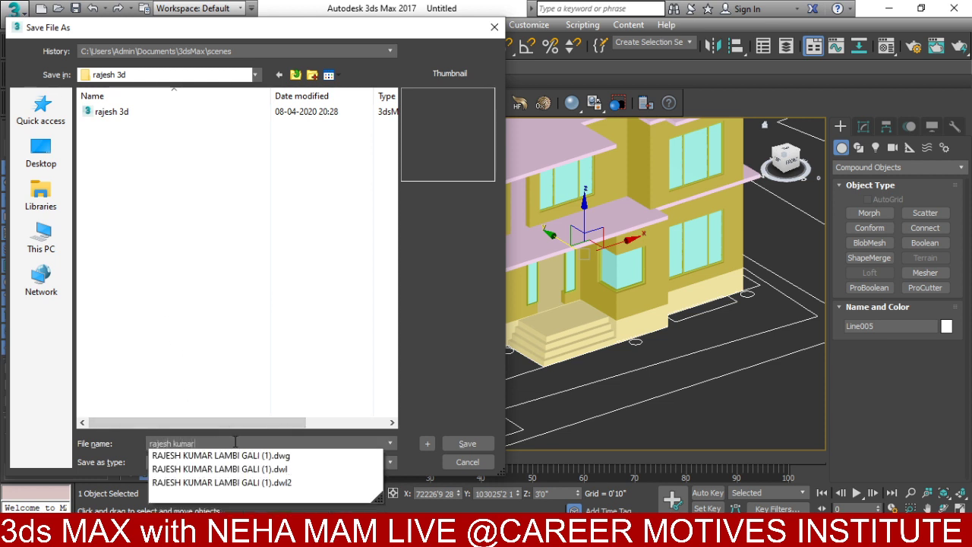
pyautogui.write(' 12')
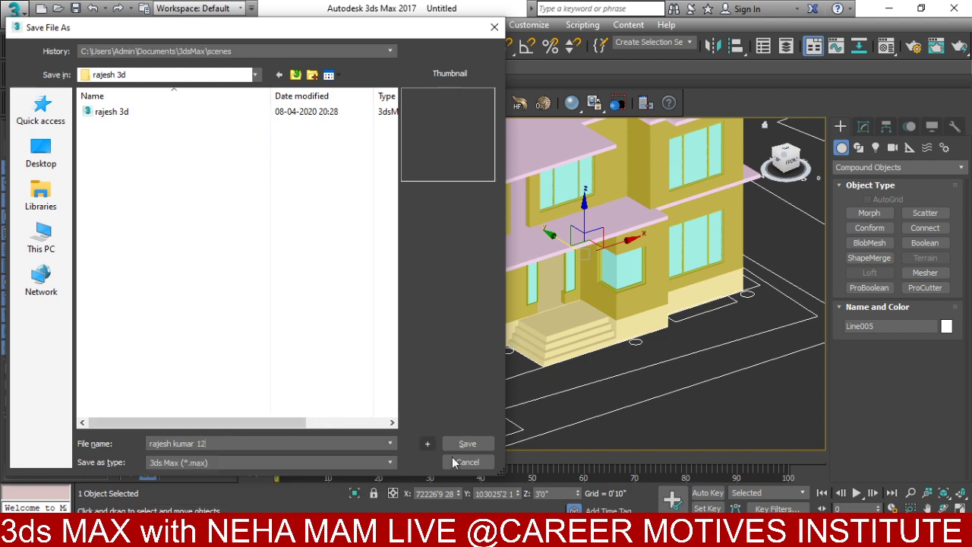
pyautogui.click(473, 443)
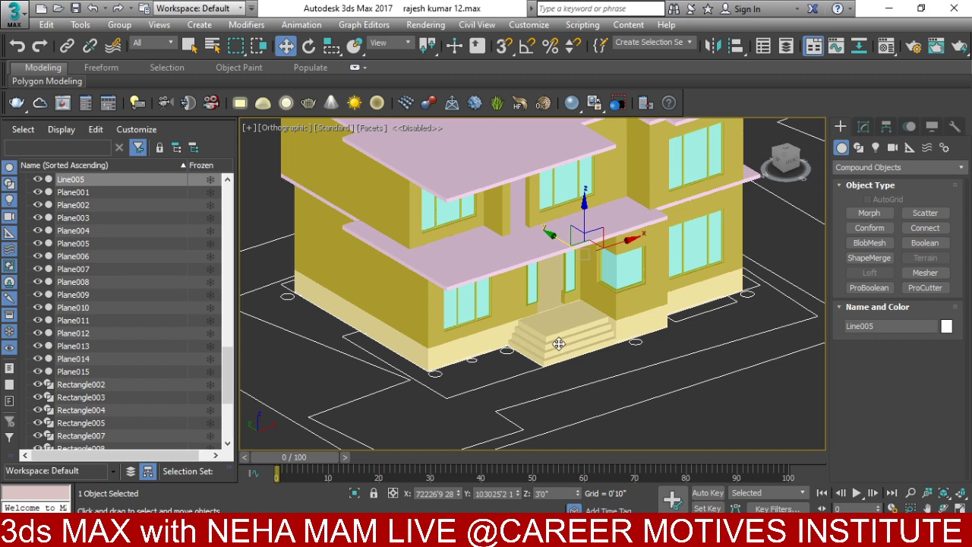
# - Hide all but the base slab and view it from Top in wireframe
pyautogui.rightClick(560, 302)
pyautogui.click(638, 254)
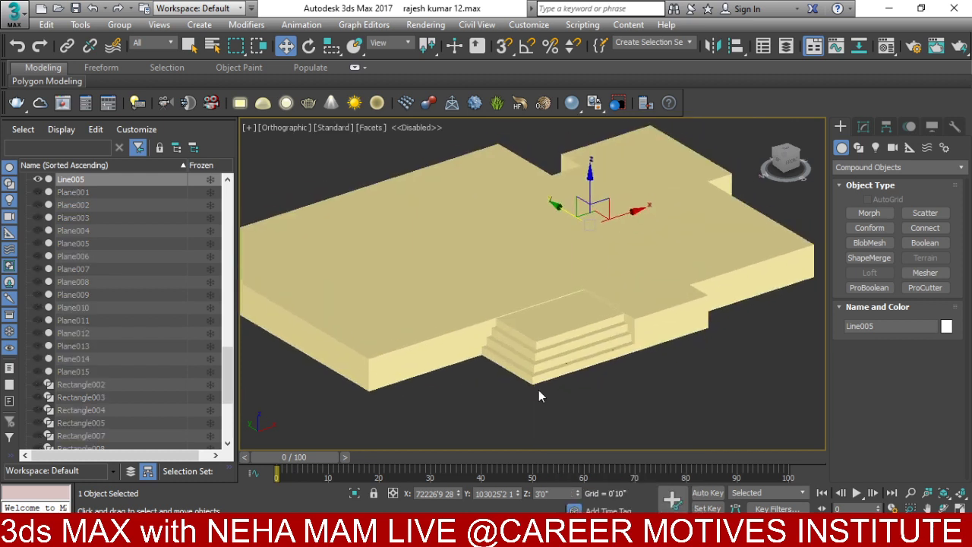
pyautogui.press('t')
pyautogui.moveTo(516, 377); pyautogui.dragTo(499, 425, button='middle')
pyautogui.press('F3')
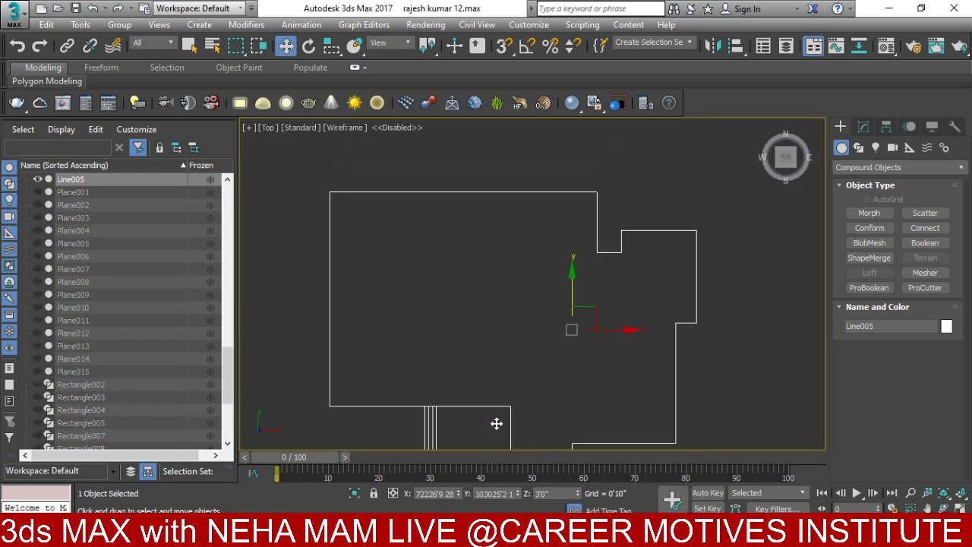
pyautogui.scroll(5, 496, 423)
# - Convert Line005 to an Editable Poly and enter Vertex mode
pyautogui.click(868, 287)
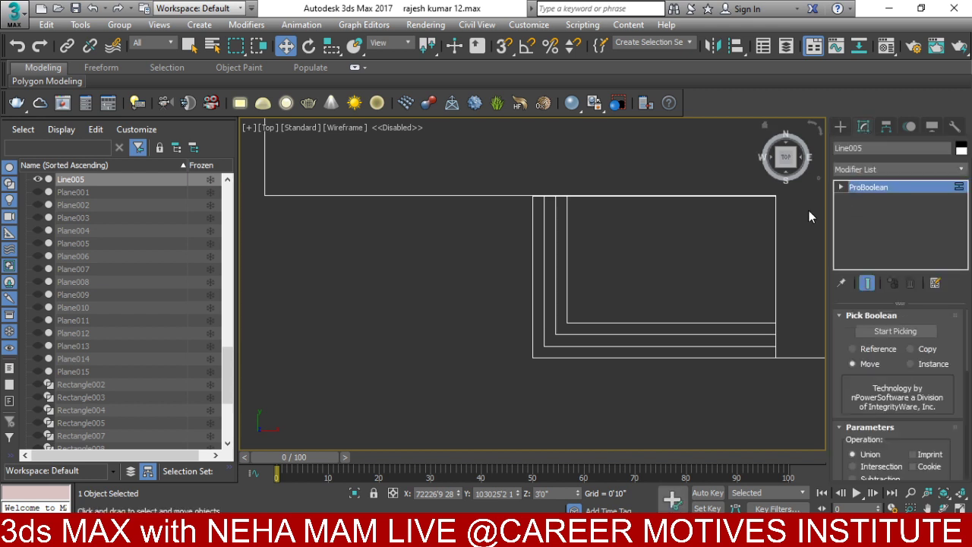
pyautogui.rightClick(642, 272)
pyautogui.moveTo(773, 425)
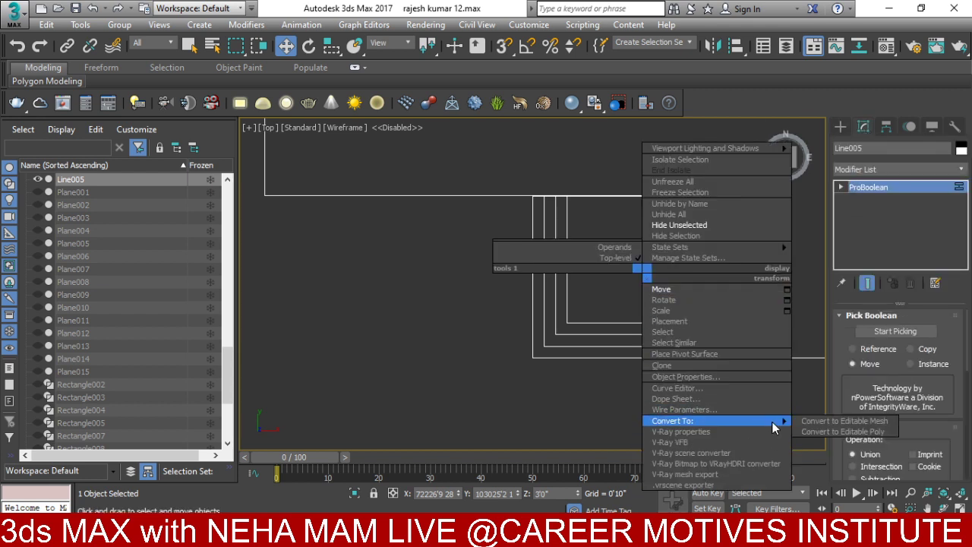
pyautogui.click(843, 187)
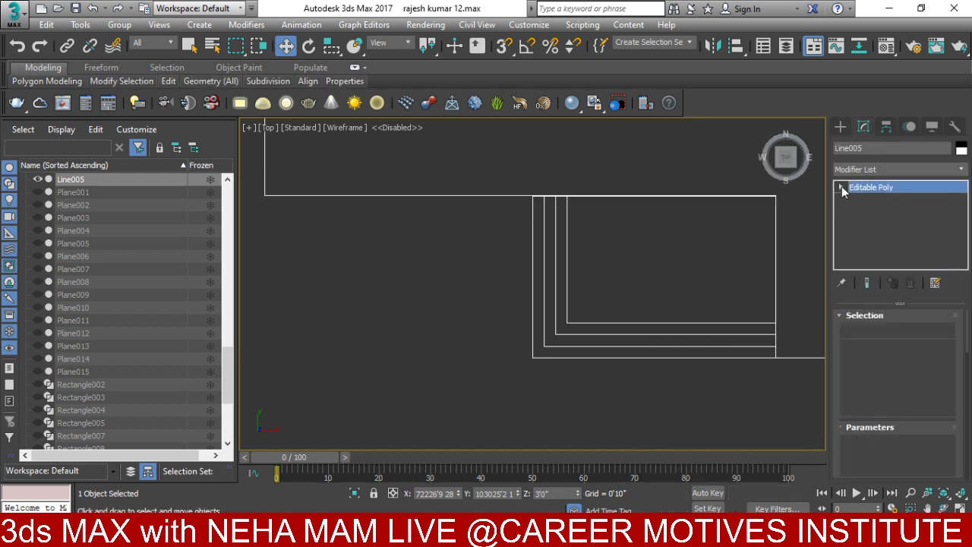
pyautogui.click(859, 335)
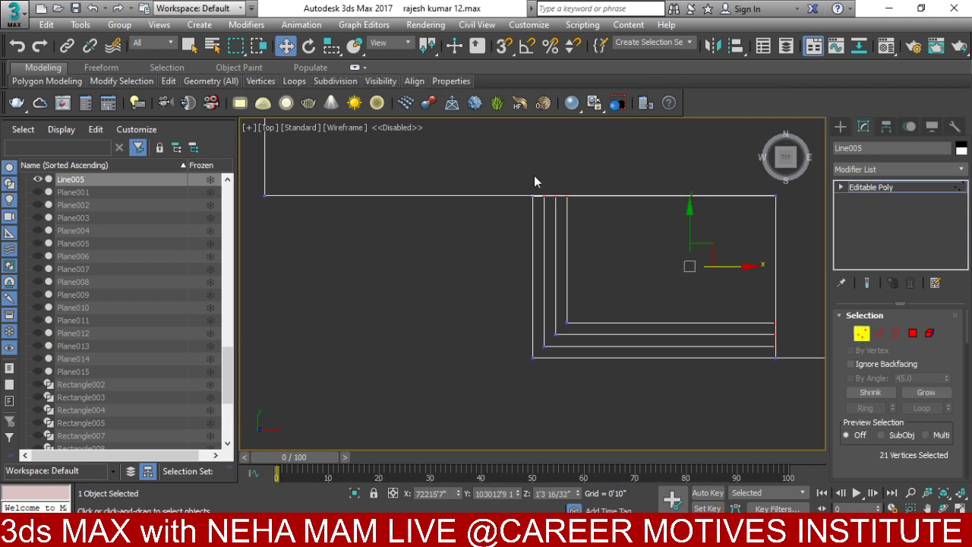
# - Move the left column of four step vertices by -1 in X
pyautogui.moveTo(519, 185); pyautogui.dragTo(538, 381)
pyautogui.rightClick(408, 287)
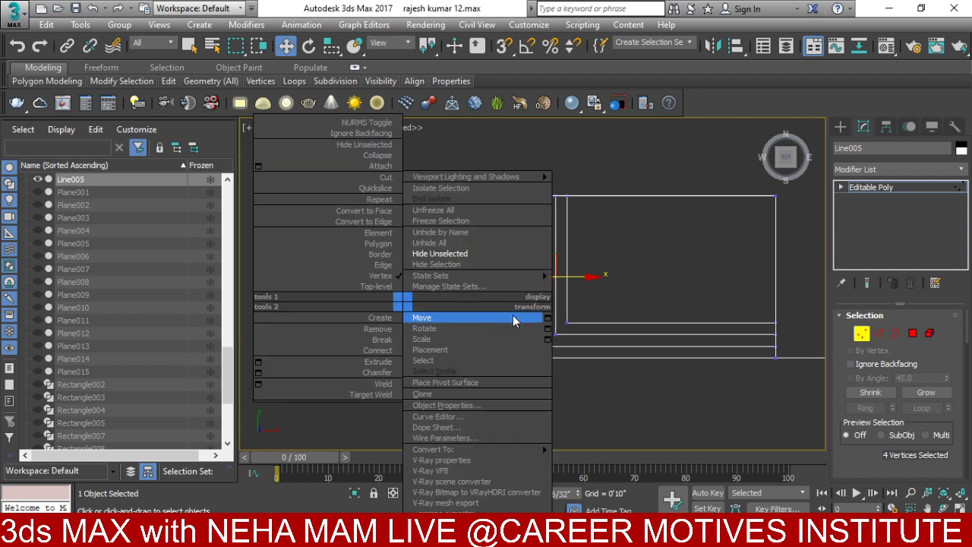
pyautogui.click(545, 372)
pyautogui.press('F12')
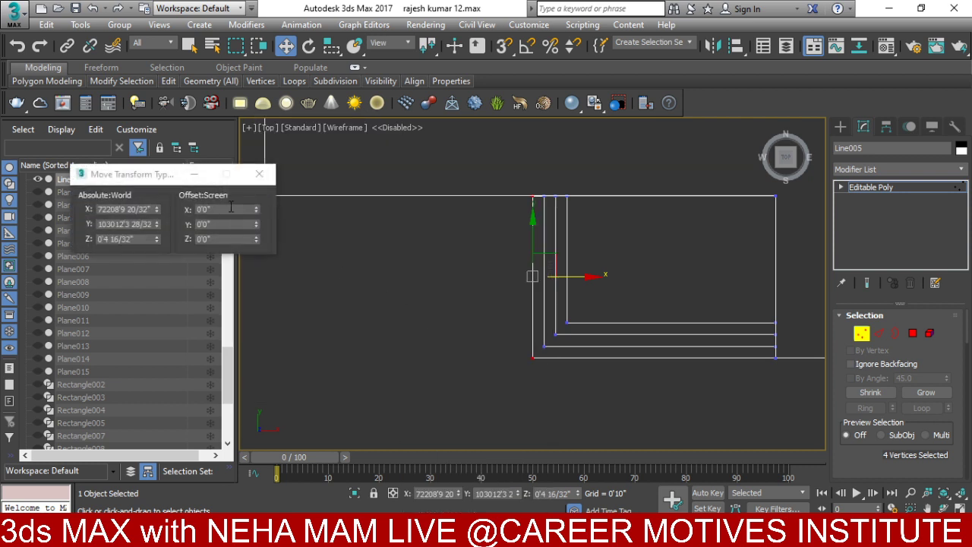
pyautogui.write('-1')
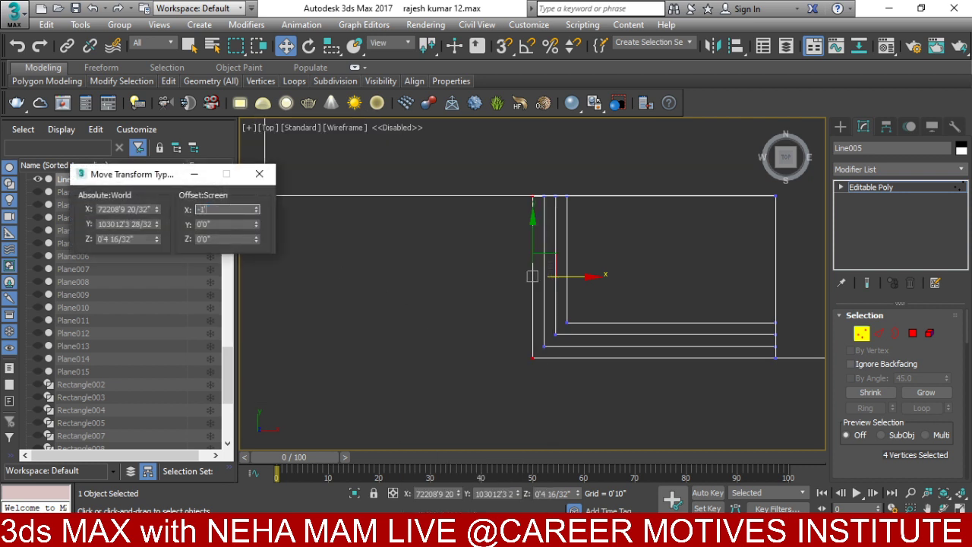
pyautogui.press('Return')
pyautogui.click(265, 176)
pyautogui.scroll(2, 559, 215)
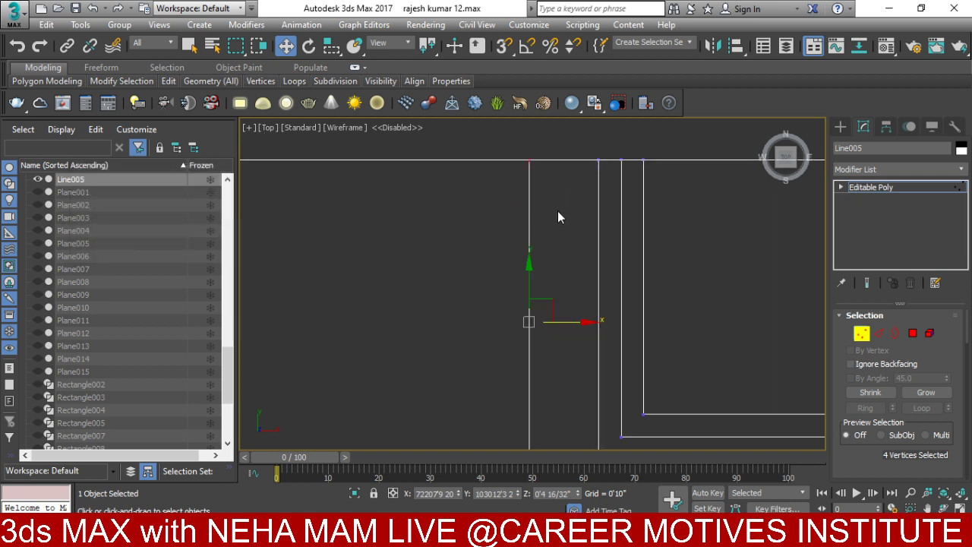
pyautogui.scroll(-2, 575, 227)
# - Extend the selection to ten step vertices and move them by -10
pyautogui.moveTo(601, 155); pyautogui.dragTo(538, 289)
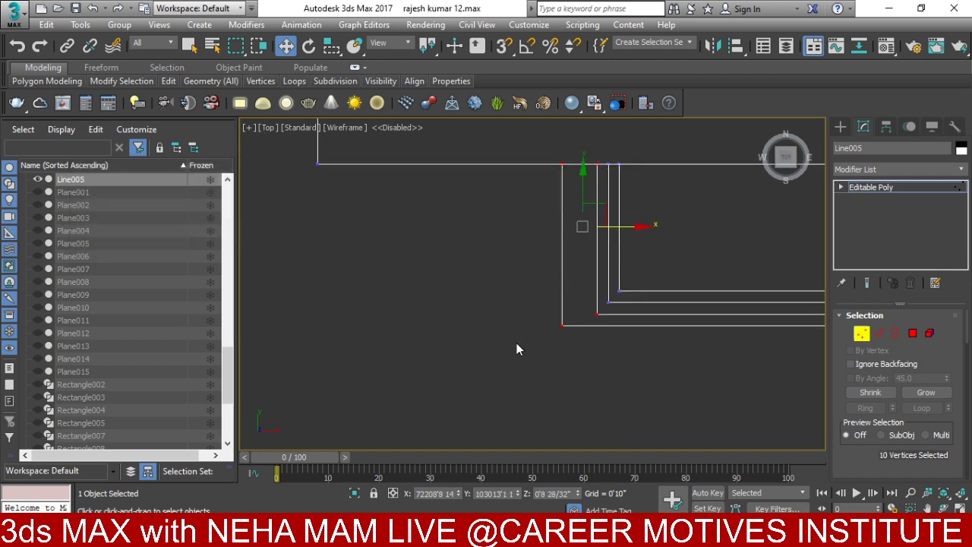
pyautogui.rightClick(490, 308)
pyautogui.press('F12')
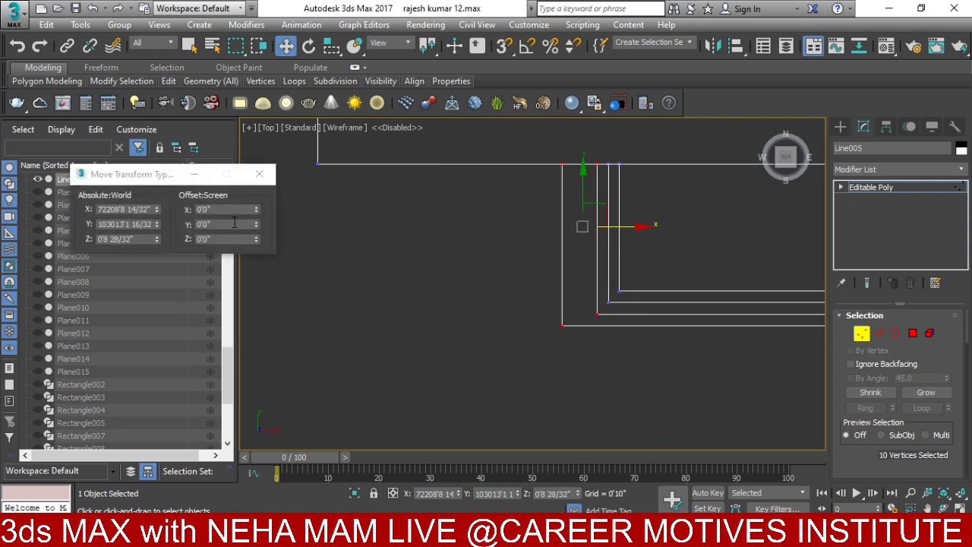
pyautogui.write('-10')
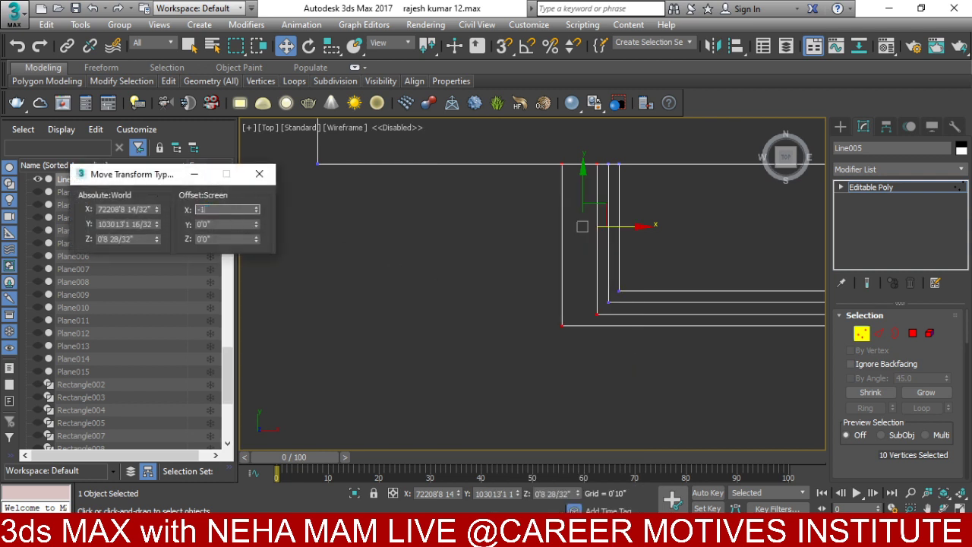
pyautogui.press('Return')
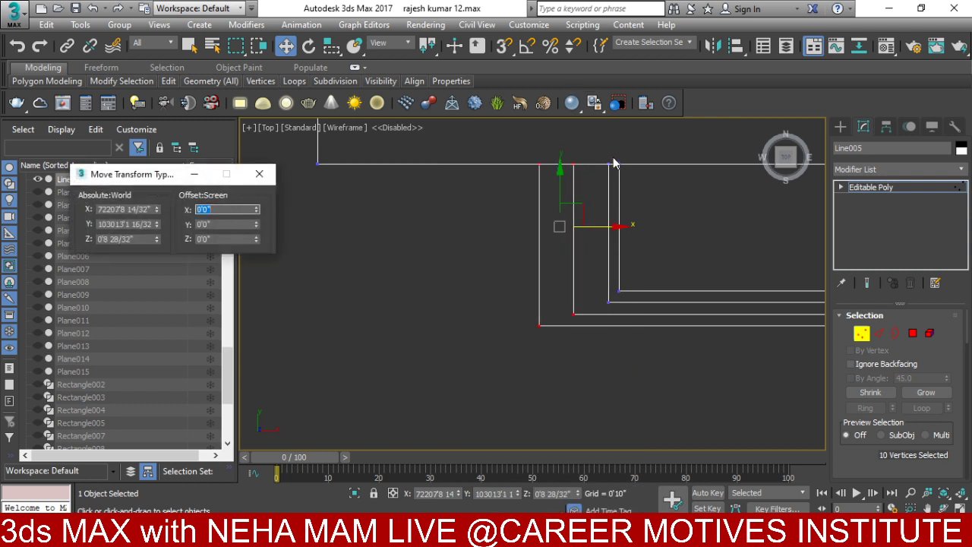
# - Extend the selection to fourteen vertices and move them by -12 in X
pyautogui.moveTo(614, 156); pyautogui.dragTo(527, 287)
pyautogui.click(233, 209)
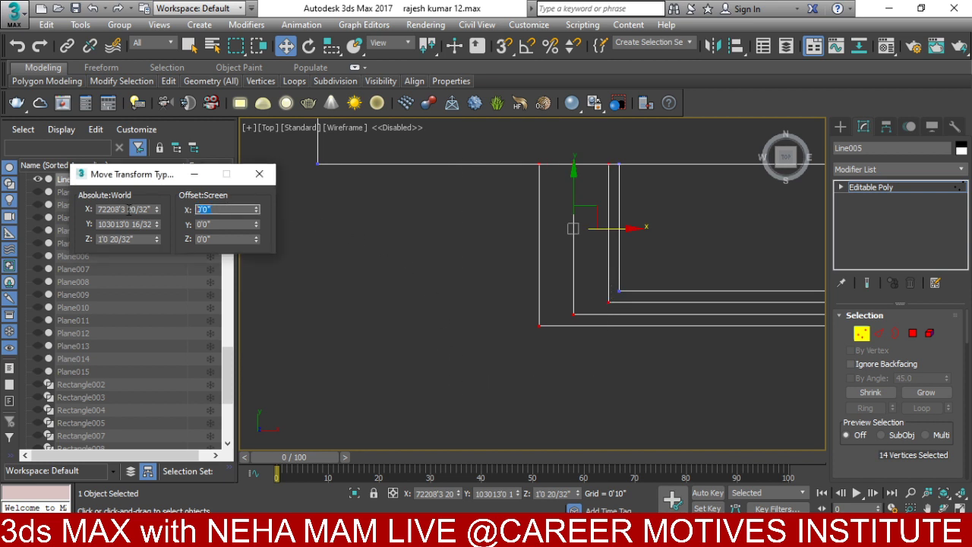
pyautogui.write('-12')
pyautogui.press('Return')
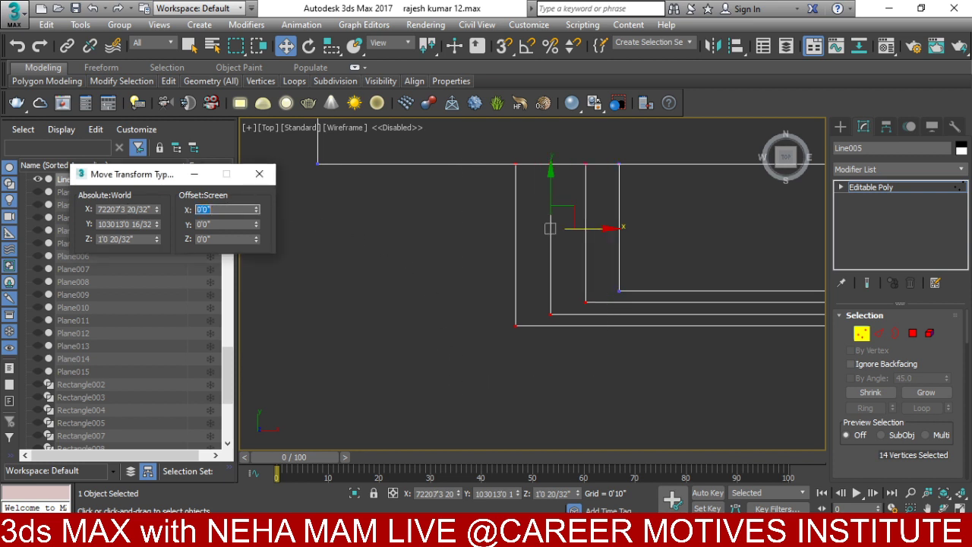
pyautogui.click(259, 174)
# - Select a corner vertex and window the vertices along the stair outlines' lower edges
pyautogui.moveTo(541, 335); pyautogui.dragTo(400, 336, button='middle')
pyautogui.scroll(-2, 400, 336)
pyautogui.click(597, 288)
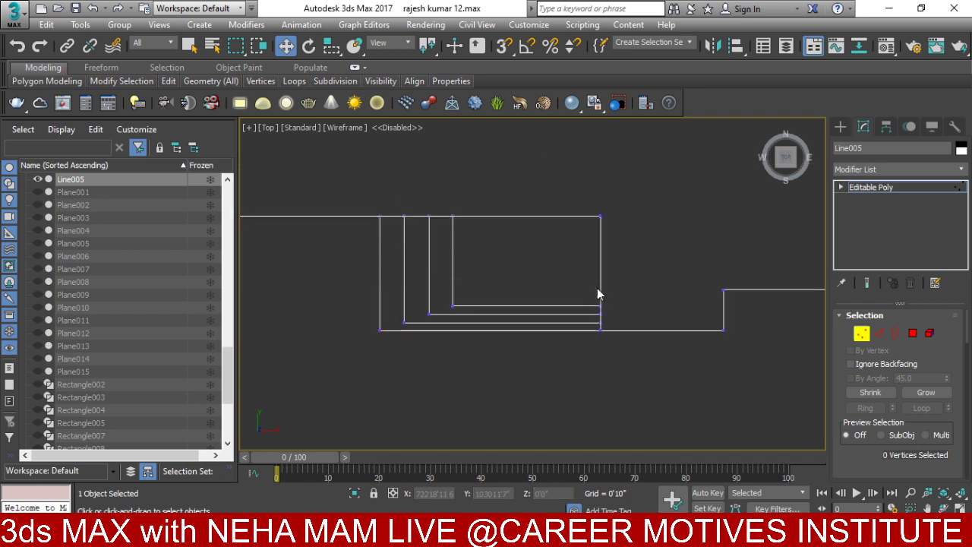
pyautogui.click(601, 323)
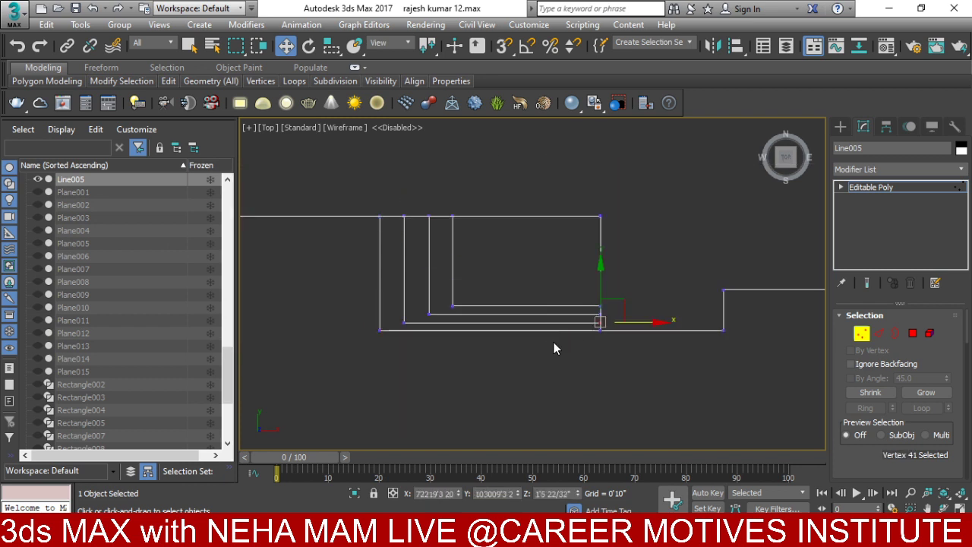
pyautogui.moveTo(662, 314); pyautogui.dragTo(681, 308, button='middle')
pyautogui.moveTo(714, 255); pyautogui.dragTo(236, 363)
pyautogui.scroll(2, 598, 323)
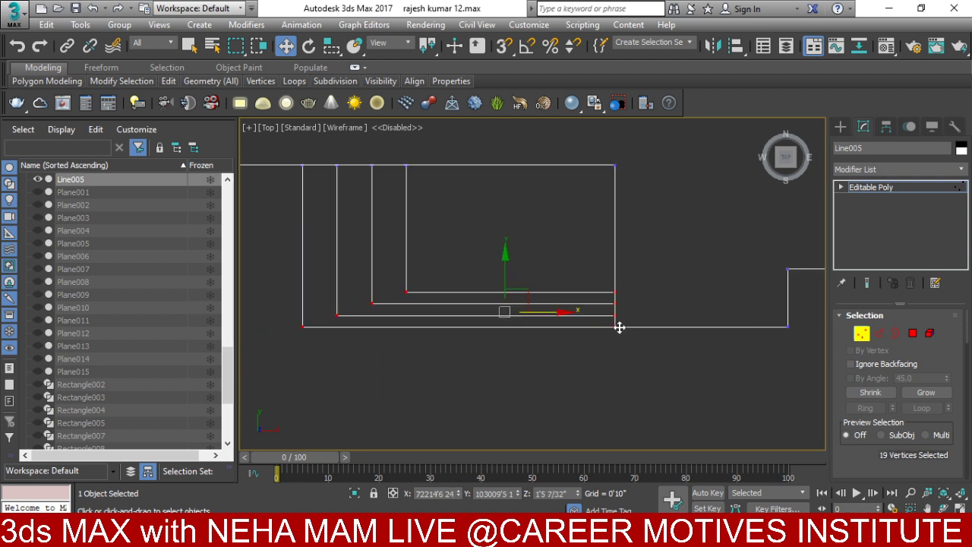
# - Move the bottom stair-outline vertices down by -1' in Y using Move Transform Type-In
pyautogui.rightClick(514, 302)
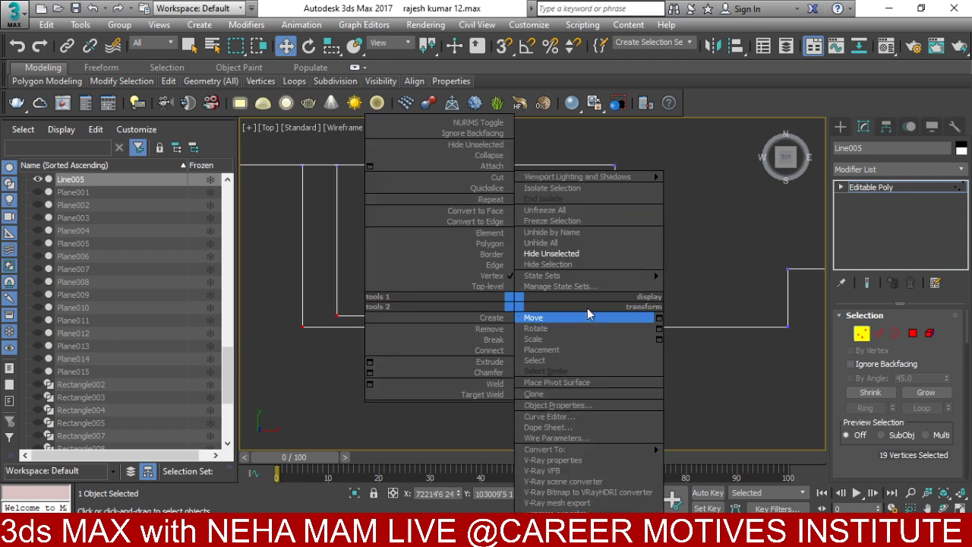
pyautogui.click(321, 396)
pyautogui.click(287, 336)
pyautogui.moveTo(286, 331); pyautogui.dragTo(630, 366)
pyautogui.moveTo(271, 321); pyautogui.dragTo(698, 363)
pyautogui.rightClick(491, 302)
pyautogui.click(636, 317)
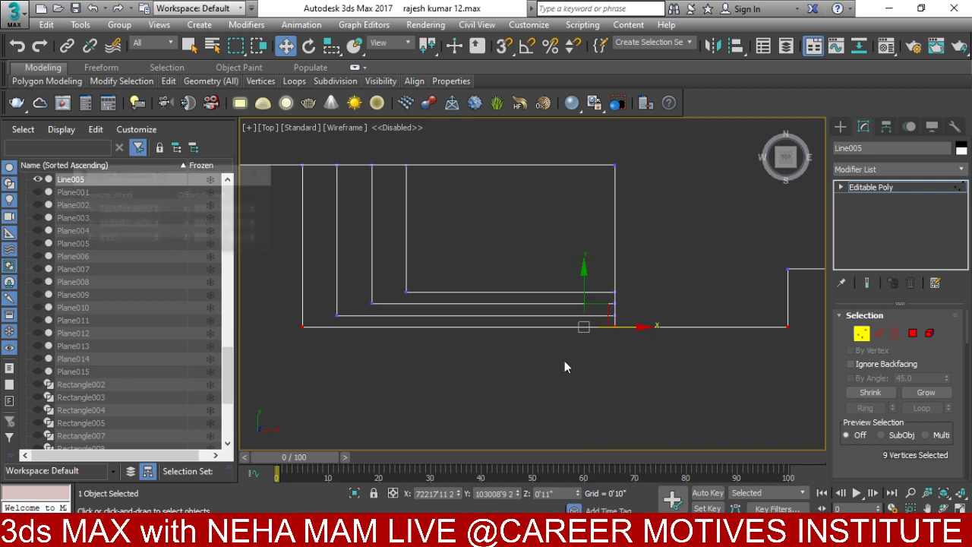
pyautogui.click(225, 224)
pyautogui.write('-1')
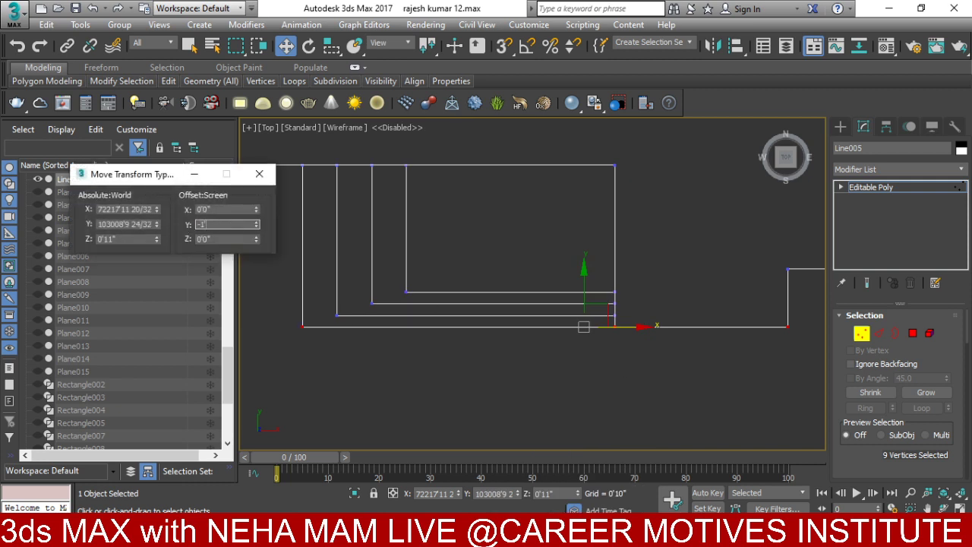
pyautogui.press('Return')
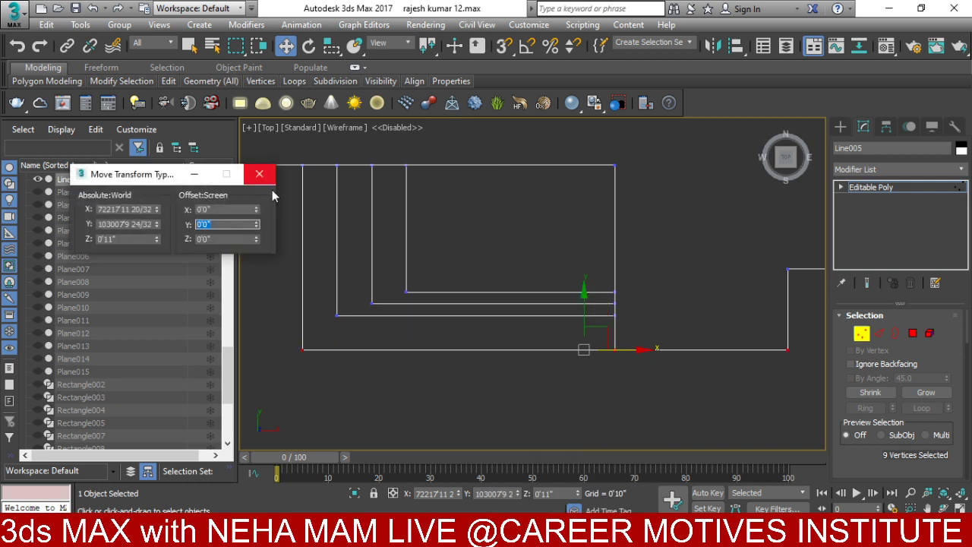
pyautogui.click(259, 174)
# - Shift the next set of step vertices down another -1' in Y
pyautogui.moveTo(324, 307); pyautogui.dragTo(633, 331)
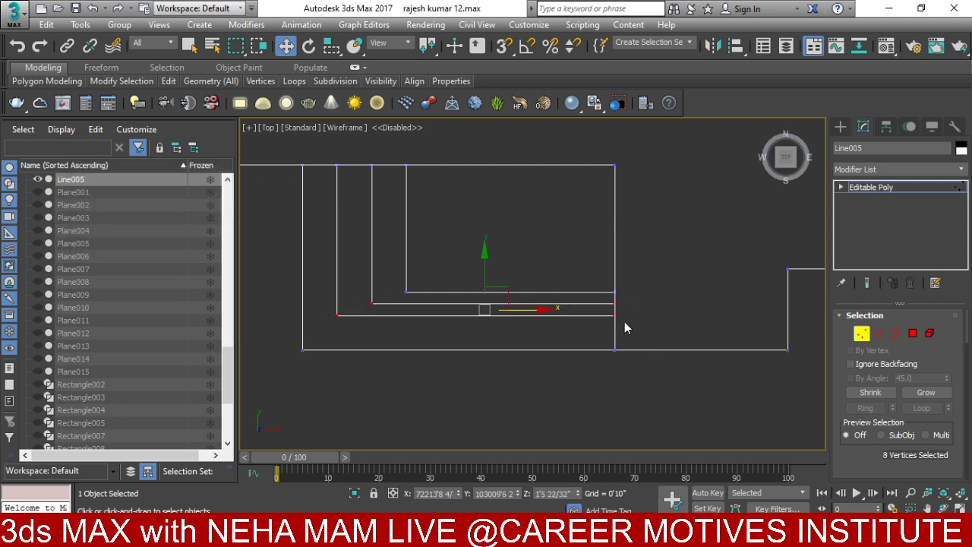
pyautogui.moveTo(280, 298); pyautogui.dragTo(778, 420)
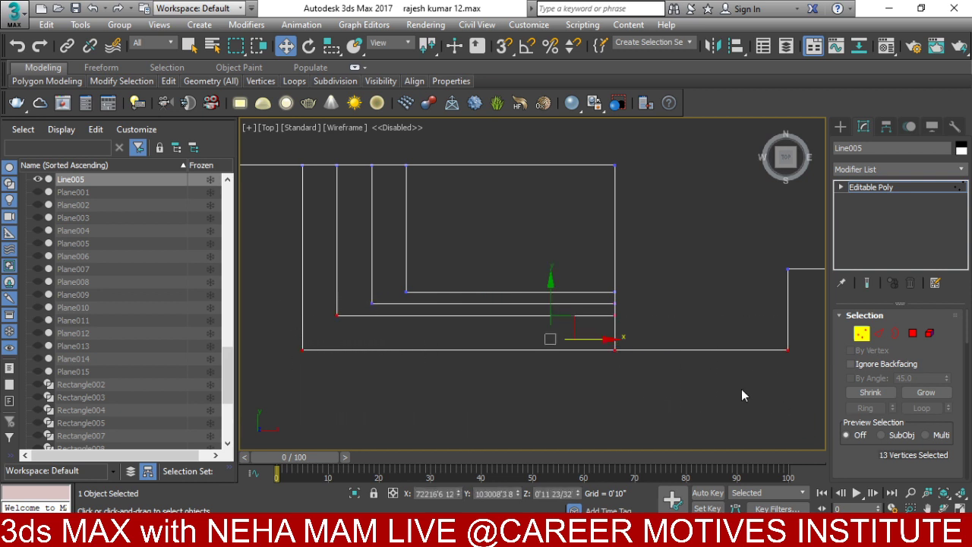
pyautogui.rightClick(456, 306)
pyautogui.press('F12')
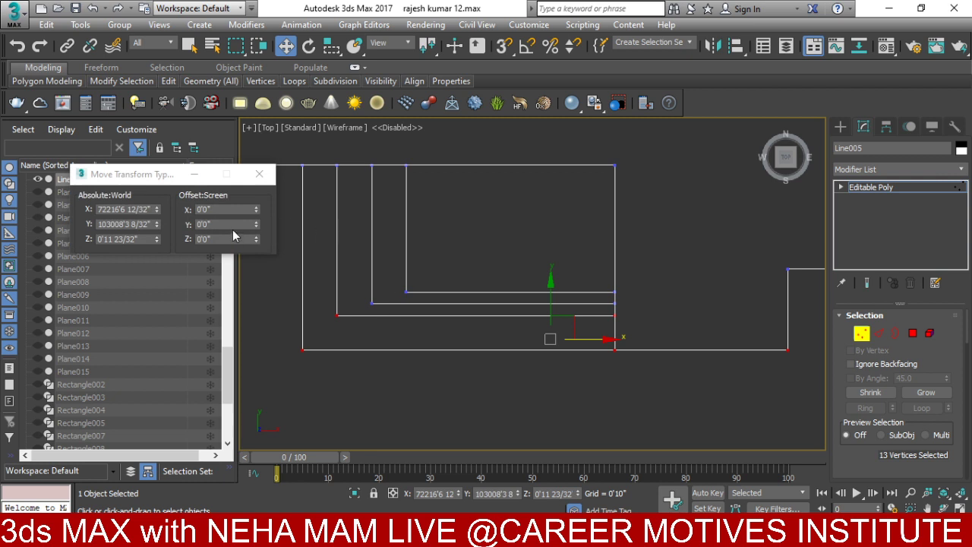
pyautogui.doubleClick(233, 227)
pyautogui.write('-1')
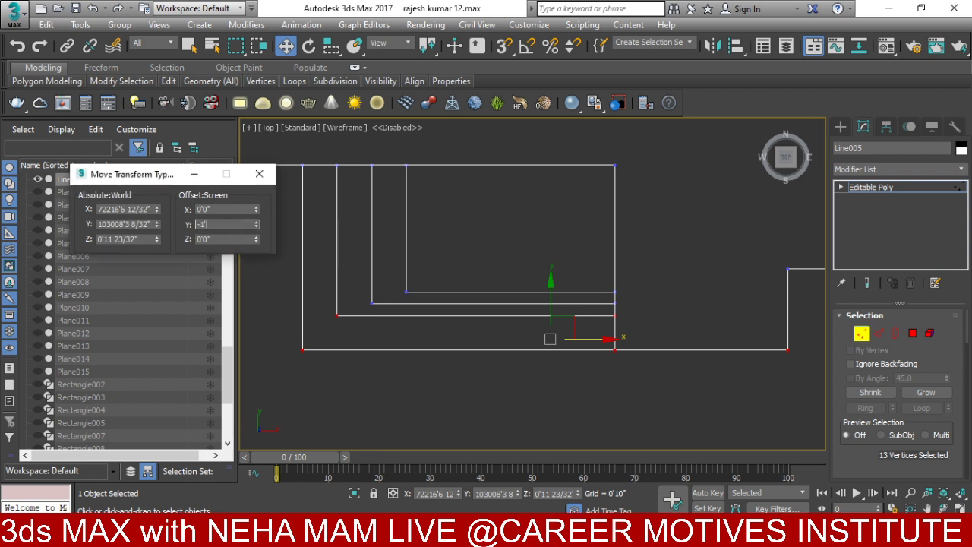
pyautogui.press('Return')
pyautogui.click(259, 173)
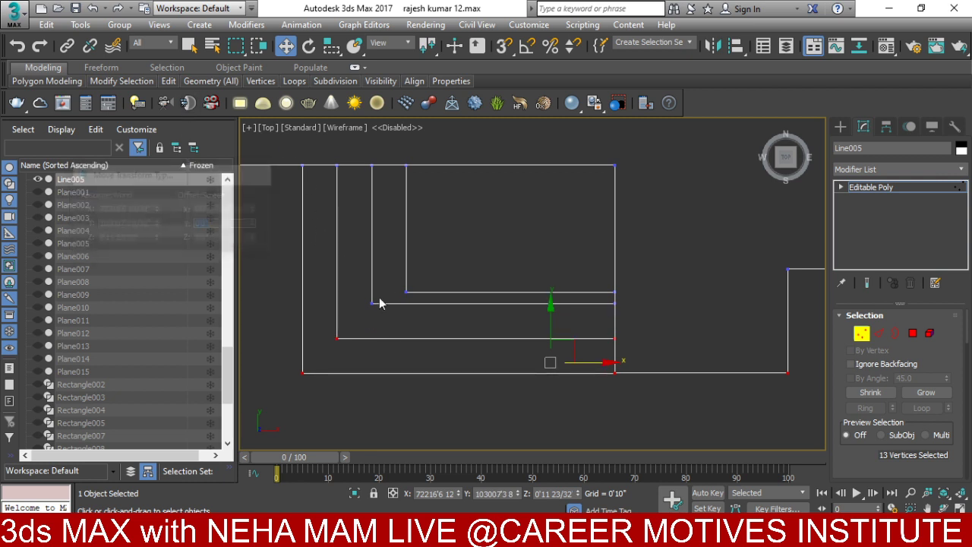
# - Offset the vertices of the next step line by -1' in Y
pyautogui.moveTo(540, 348); pyautogui.dragTo(835, 425)
pyautogui.rightClick(588, 301)
pyautogui.moveTo(603, 277)
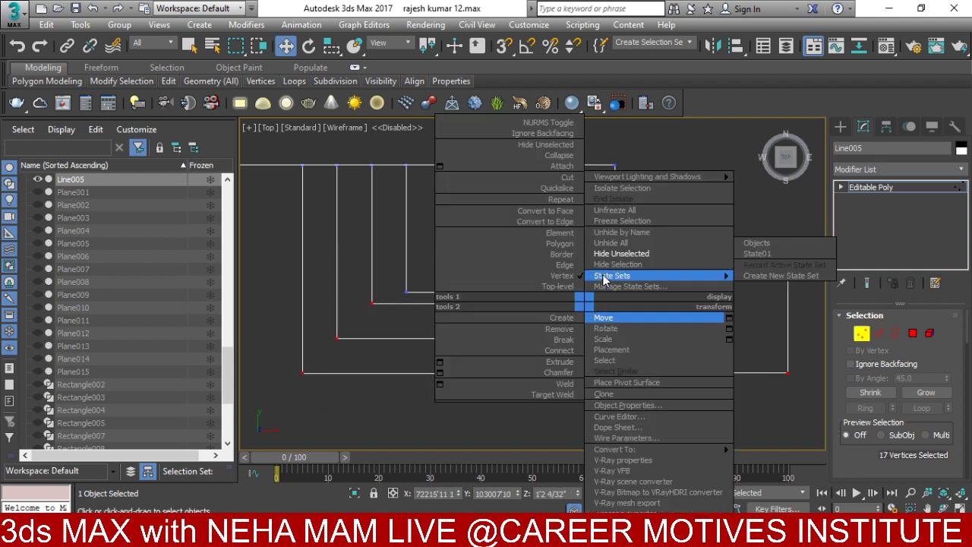
pyautogui.click(727, 318)
pyautogui.click(227, 225)
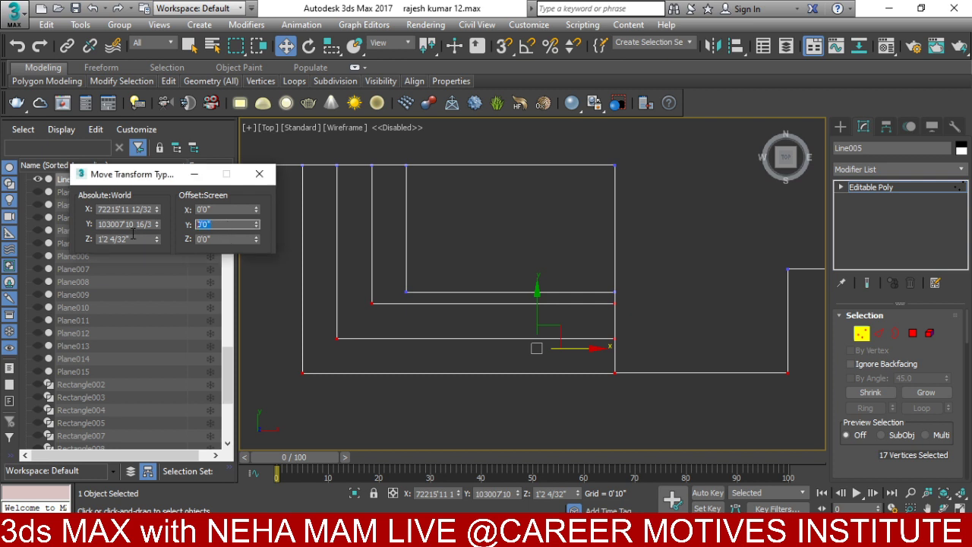
pyautogui.write("-1'")
pyautogui.press('Return')
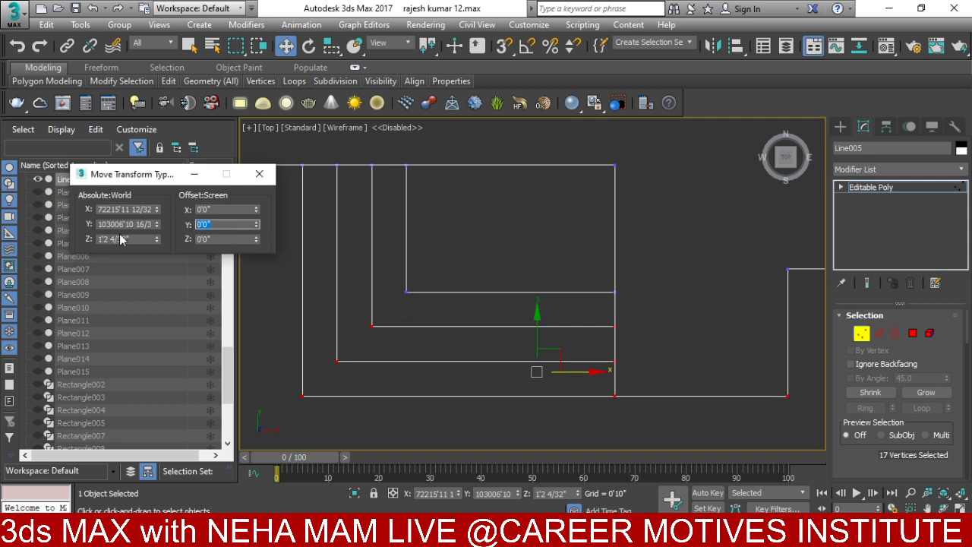
# - Zoom into the plinth corner beside the steps and switch to Vertex editing
pyautogui.click(258, 180)
pyautogui.scroll(10, 540, 360)
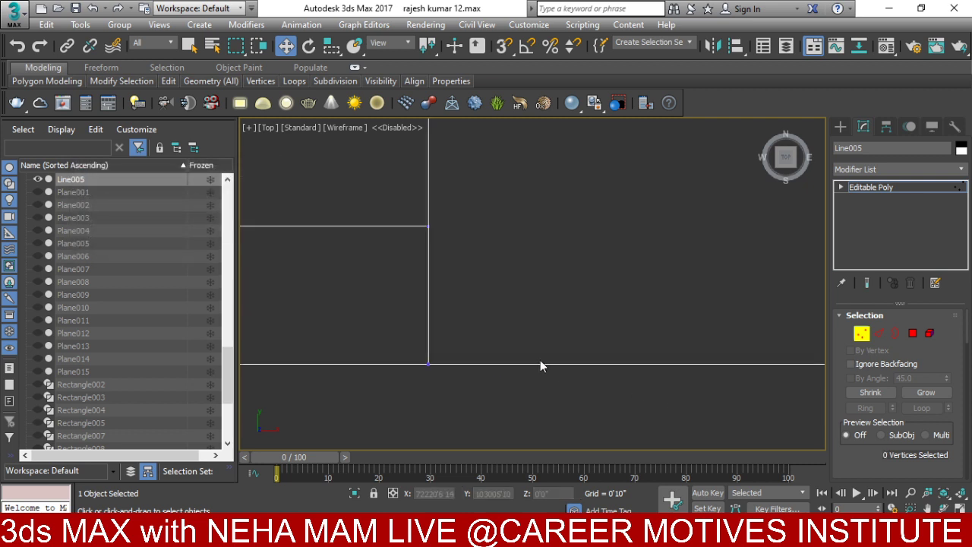
pyautogui.click(524, 309)
pyautogui.scroll(5, 487, 303)
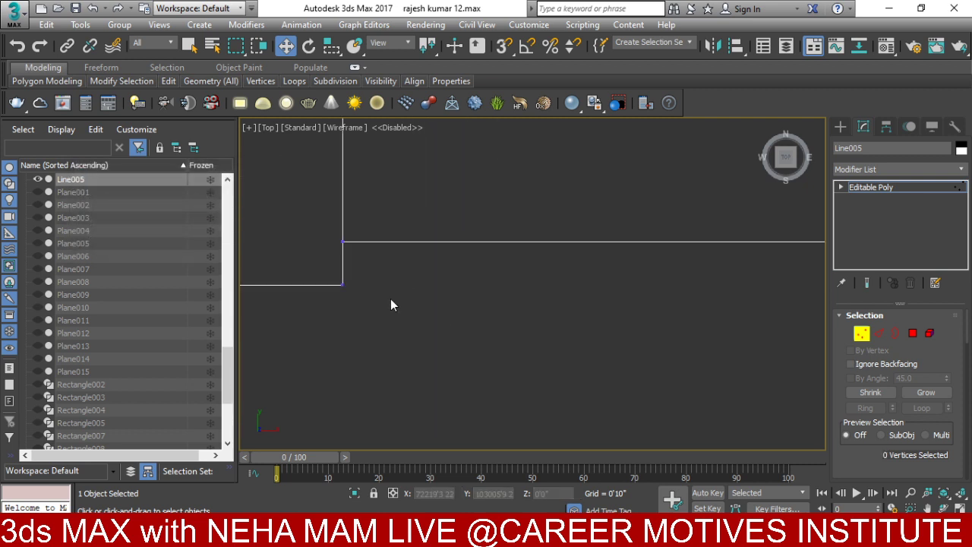
pyautogui.scroll(-3, 504, 294)
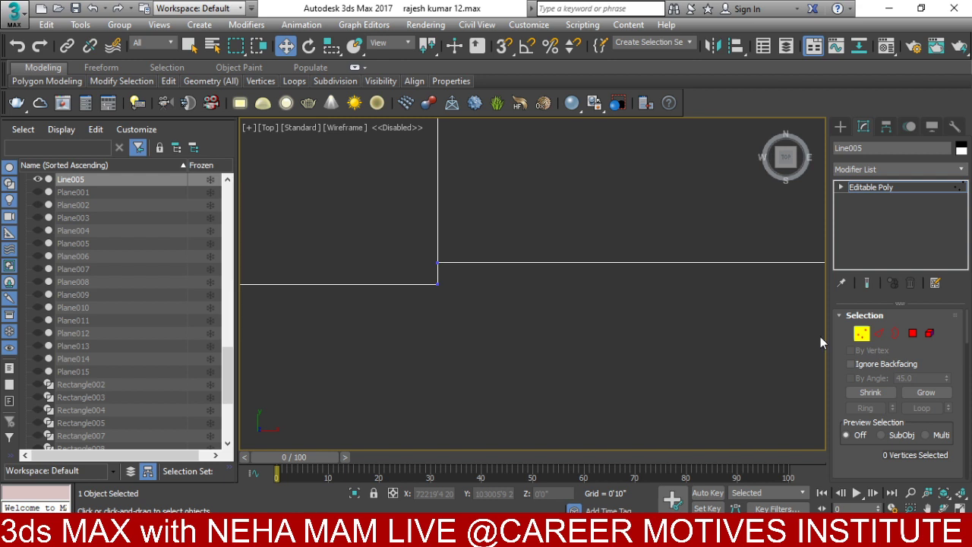
pyautogui.moveTo(456, 263); pyautogui.dragTo(407, 266)
pyautogui.click(840, 127)
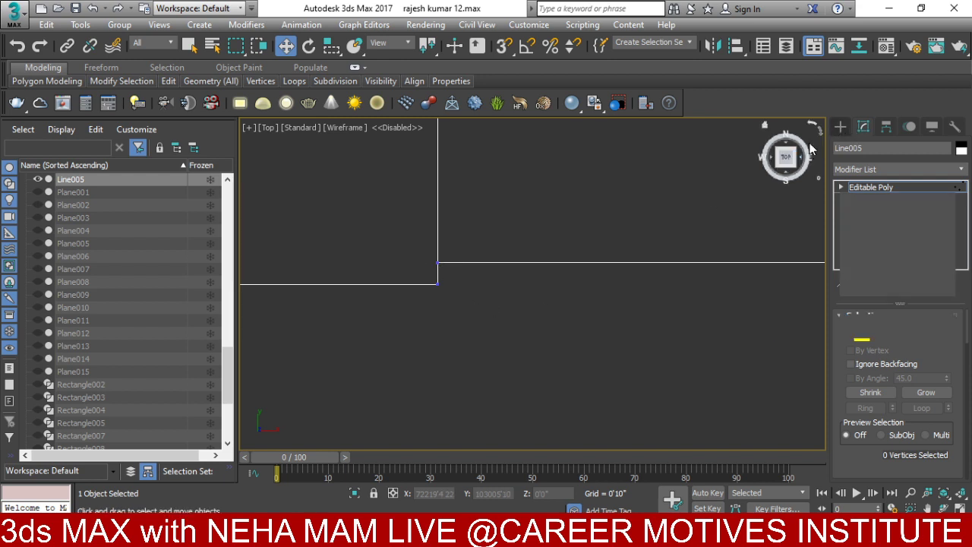
pyautogui.scroll(3, 440, 277)
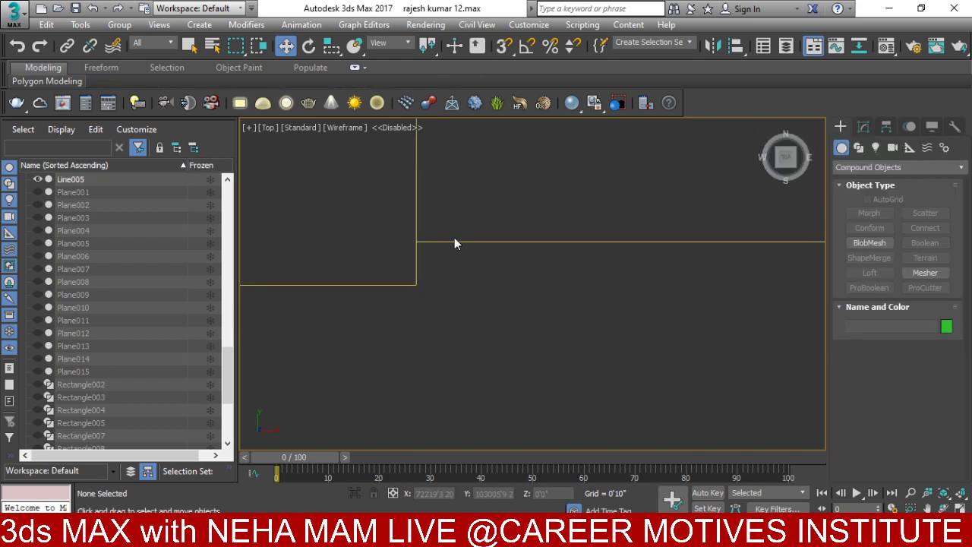
pyautogui.click(863, 126)
pyautogui.click(860, 332)
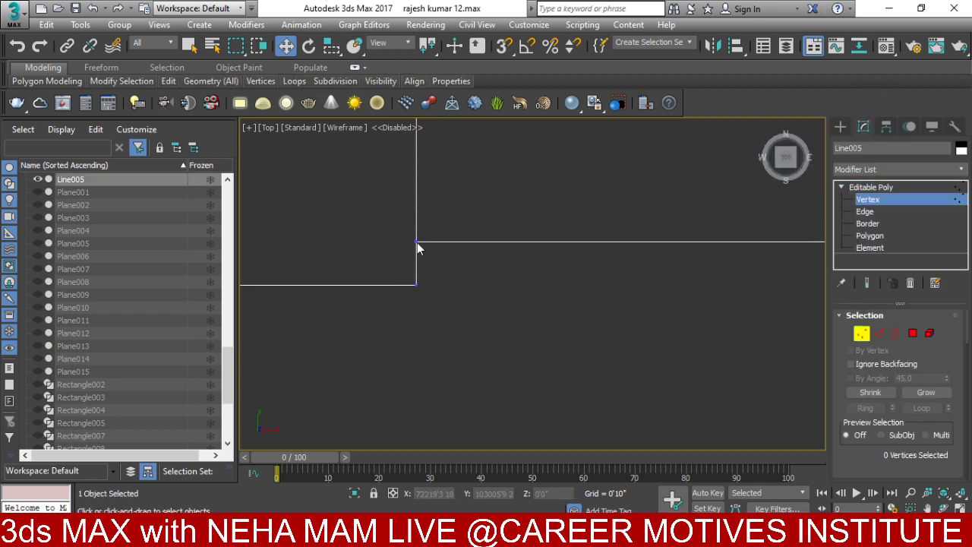
# - Drag the five plinth corner vertices along Y to line up with the top step
pyautogui.moveTo(468, 261); pyautogui.dragTo(718, 276, button='middle')
pyautogui.scroll(-2, 660, 278)
pyautogui.moveTo(667, 251); pyautogui.dragTo(615, 295)
pyautogui.scroll(2, 511, 295)
pyautogui.moveTo(511, 295)
pyautogui.mouseDown(button='middle')
pyautogui.moveTo(539, 322)
pyautogui.moveTo(501, 286)
pyautogui.mouseUp(button='middle')
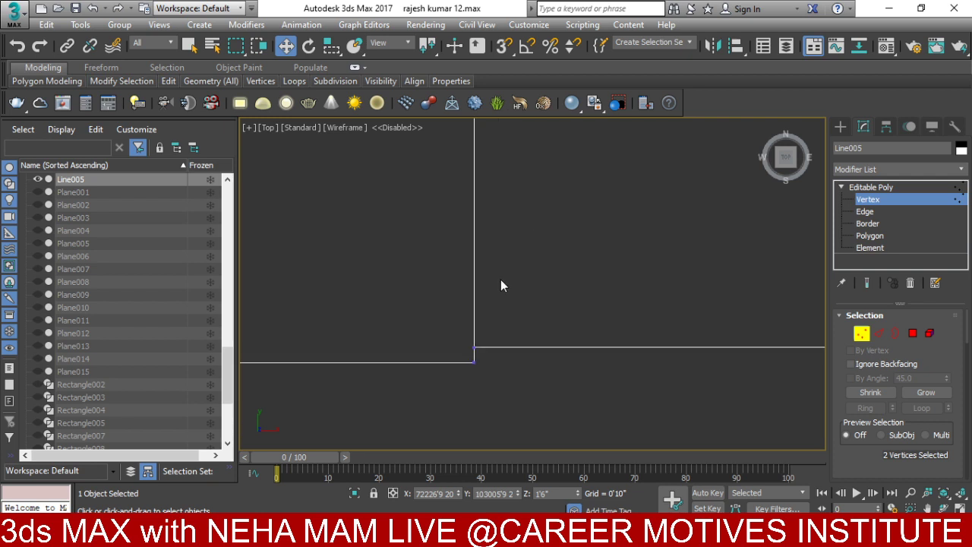
pyautogui.keyDown('ctrl'); pyautogui.moveTo(479, 339); pyautogui.dragTo(462, 351); pyautogui.keyUp('ctrl')
pyautogui.scroll(-3, 499, 329)
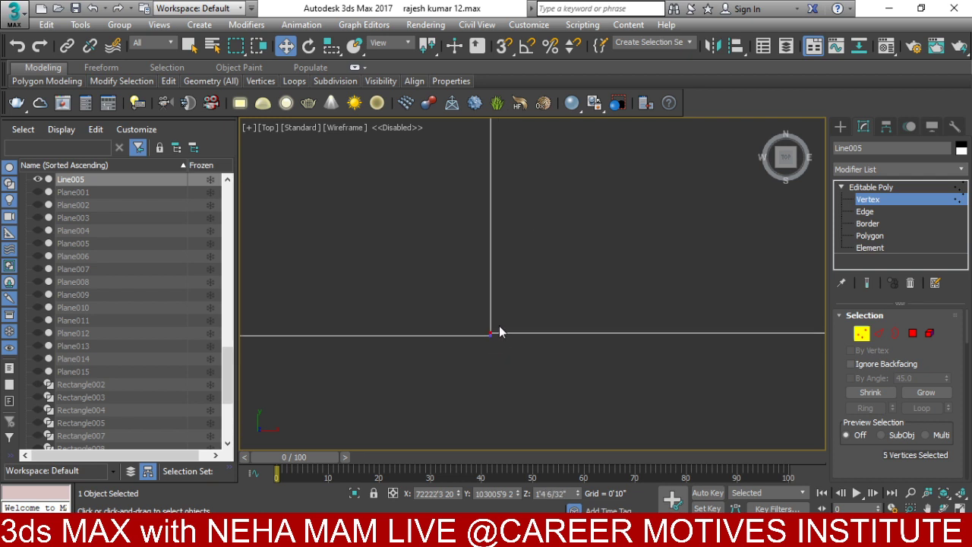
pyautogui.scroll(-3, 638, 357)
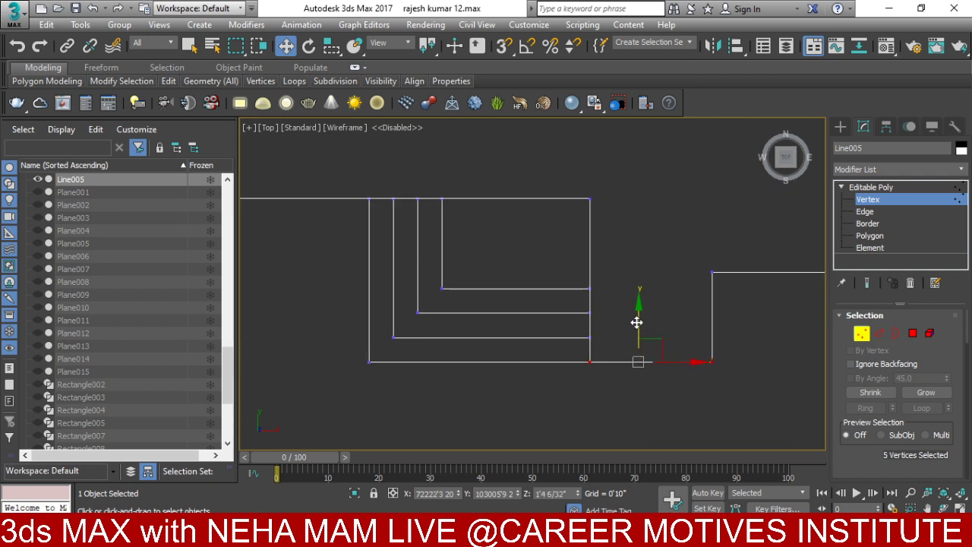
pyautogui.moveTo(635, 322); pyautogui.dragTo(640, 250)
pyautogui.keyDown('alt'); pyautogui.moveTo(633, 278); pyautogui.dragTo(592, 319, button='middle'); pyautogui.keyUp('alt')
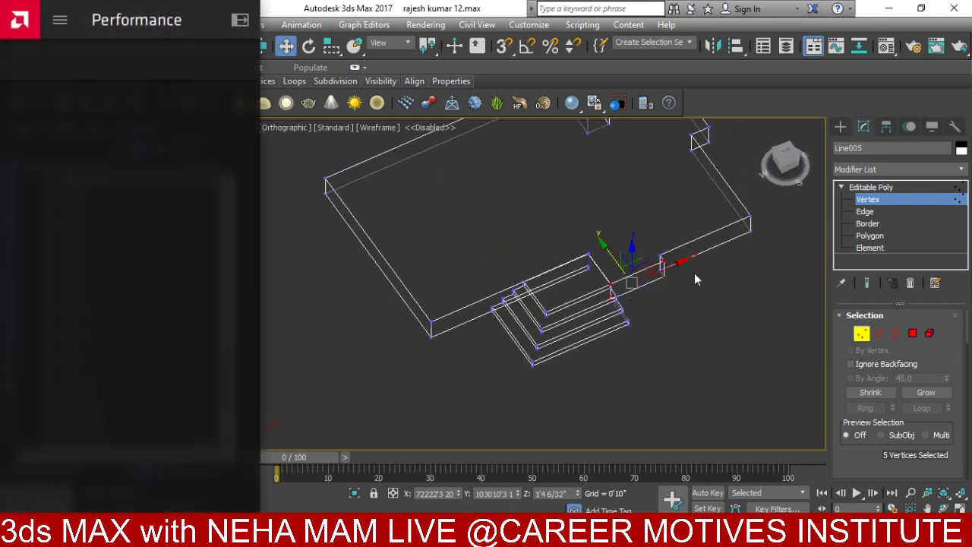
pyautogui.click(839, 126)
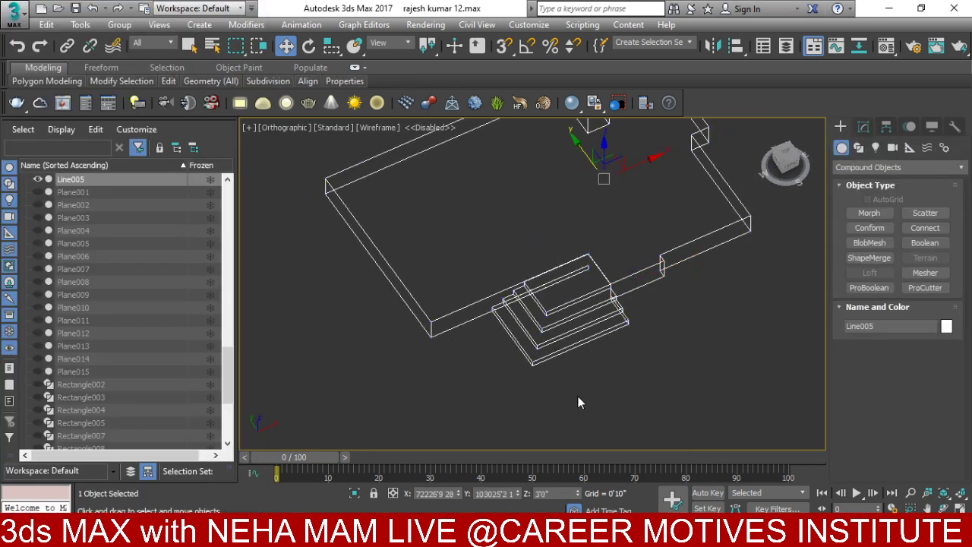
# - Unhide all house objects and switch the viewport from Wireframe to shaded Facets with F3
pyautogui.rightClick(626, 311)
pyautogui.click(653, 243)
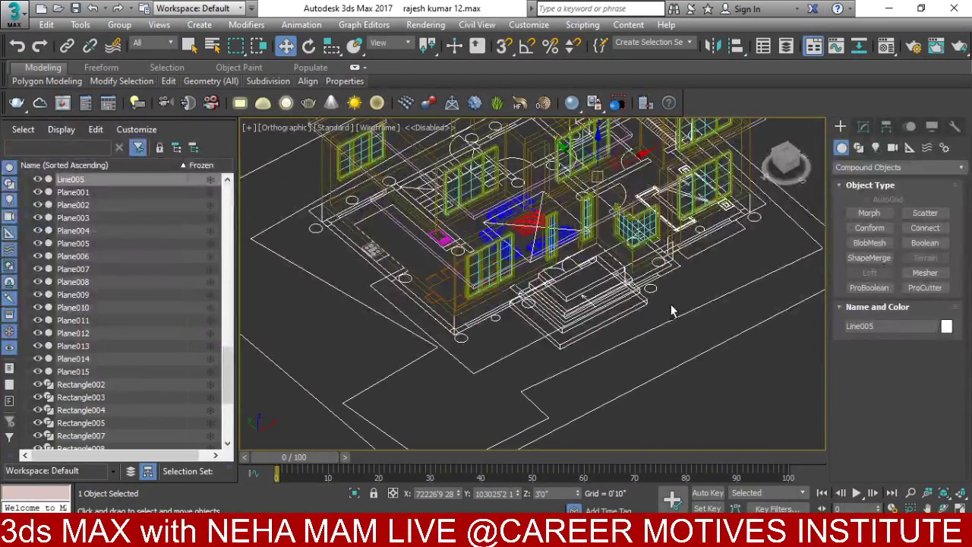
pyautogui.press('F3')
pyautogui.keyDown('alt'); pyautogui.moveTo(670, 303); pyautogui.dragTo(685, 411, button='middle'); pyautogui.keyUp('alt')
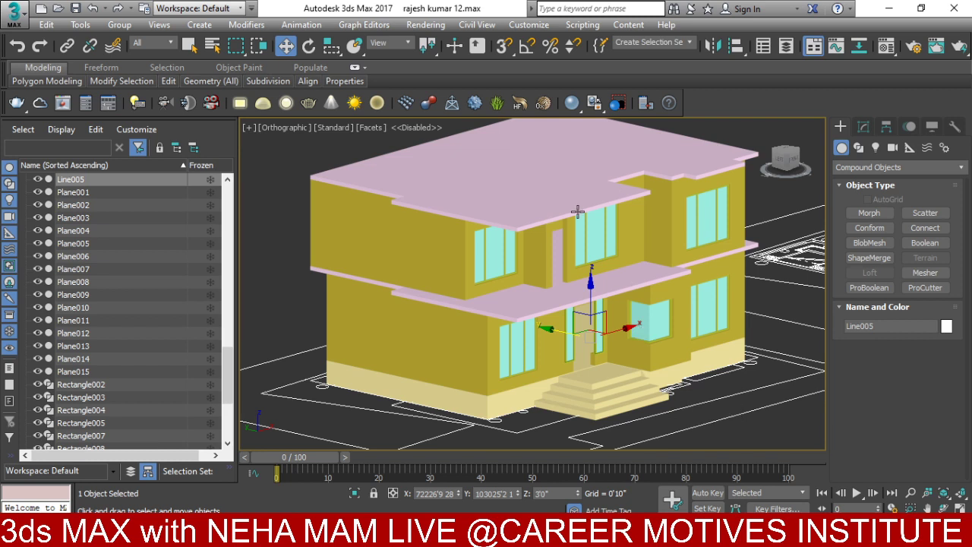
pyautogui.scroll(3, 446, 243)
pyautogui.keyDown('alt'); pyautogui.moveTo(496, 306); pyautogui.dragTo(486, 237, button='middle'); pyautogui.keyUp('alt')
pyautogui.keyDown('alt'); pyautogui.moveTo(577, 283); pyautogui.dragTo(601, 321, button='middle'); pyautogui.keyUp('alt')
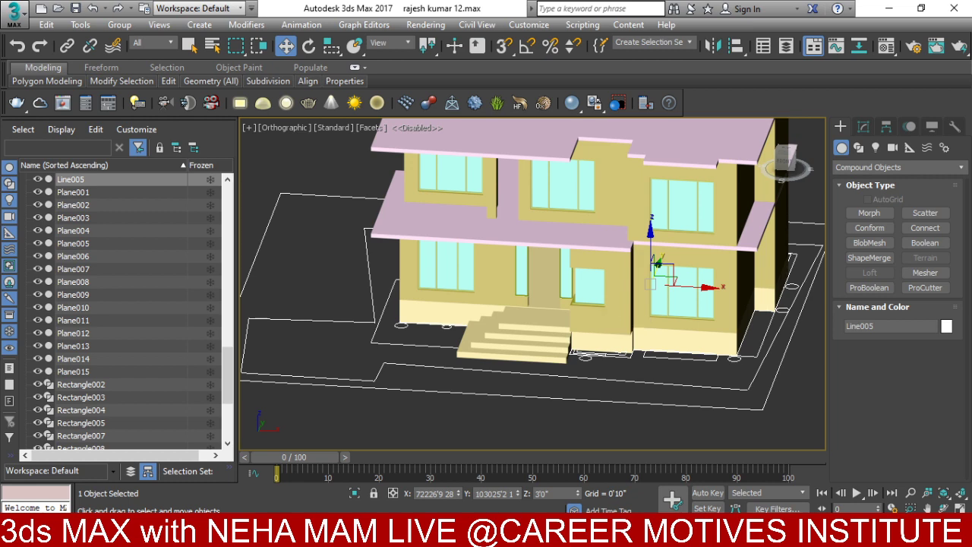
pyautogui.hotkey('alt', 'Tab')
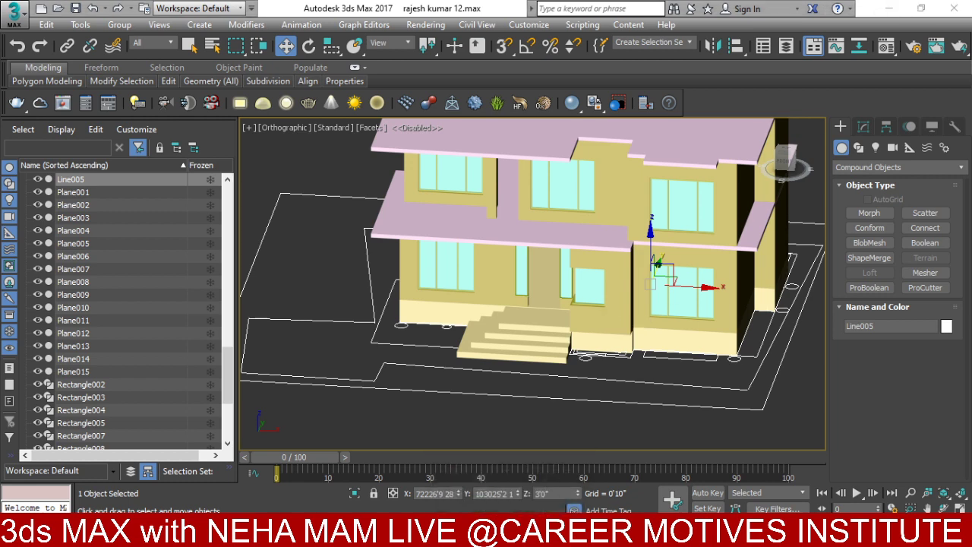